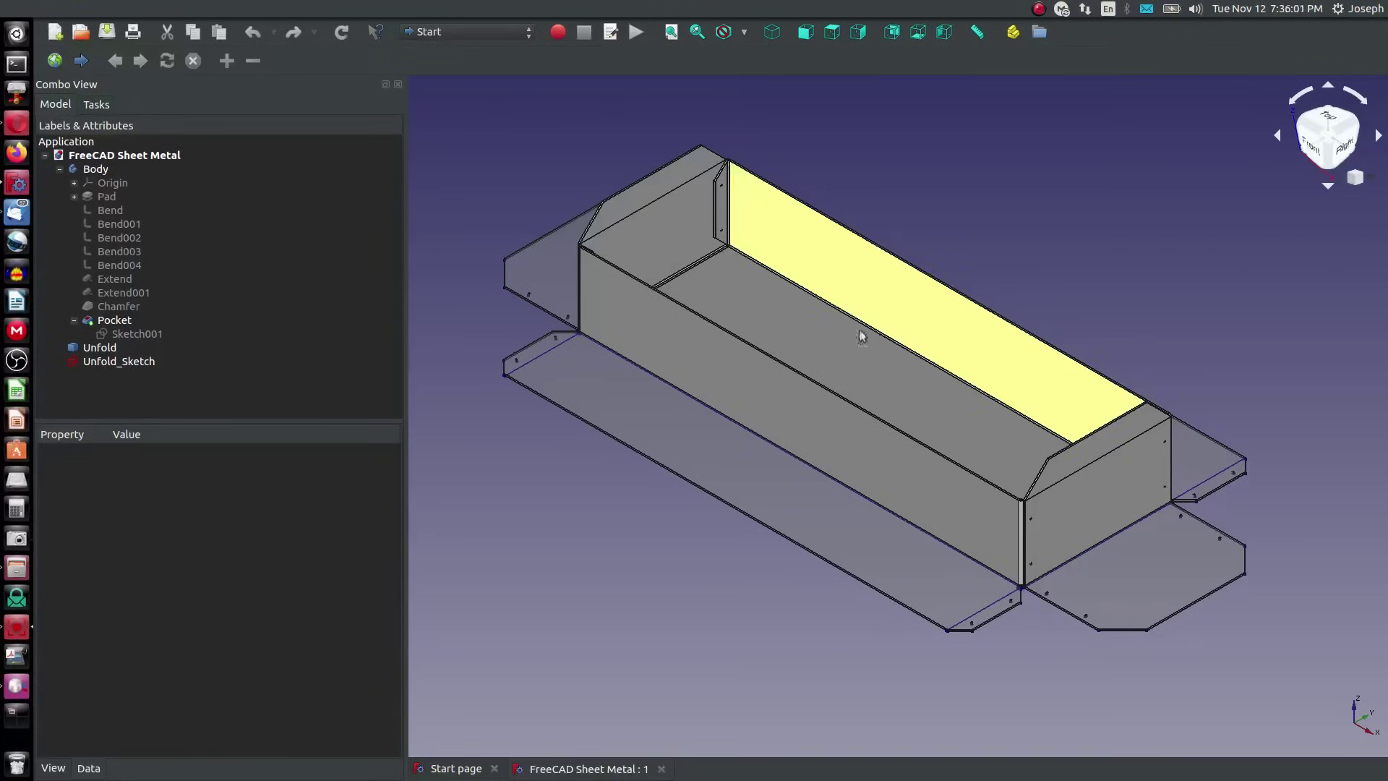
Create a new empty document and switch to the Part Design workbench
mouse_move(861, 331)
middle_mouse_down()
mouse_move(836, 331)
mouse_move(886, 390)
mouse_move(917, 508)
mouse_move(889, 393)
mouse_move(839, 335)
middle_mouse_up()
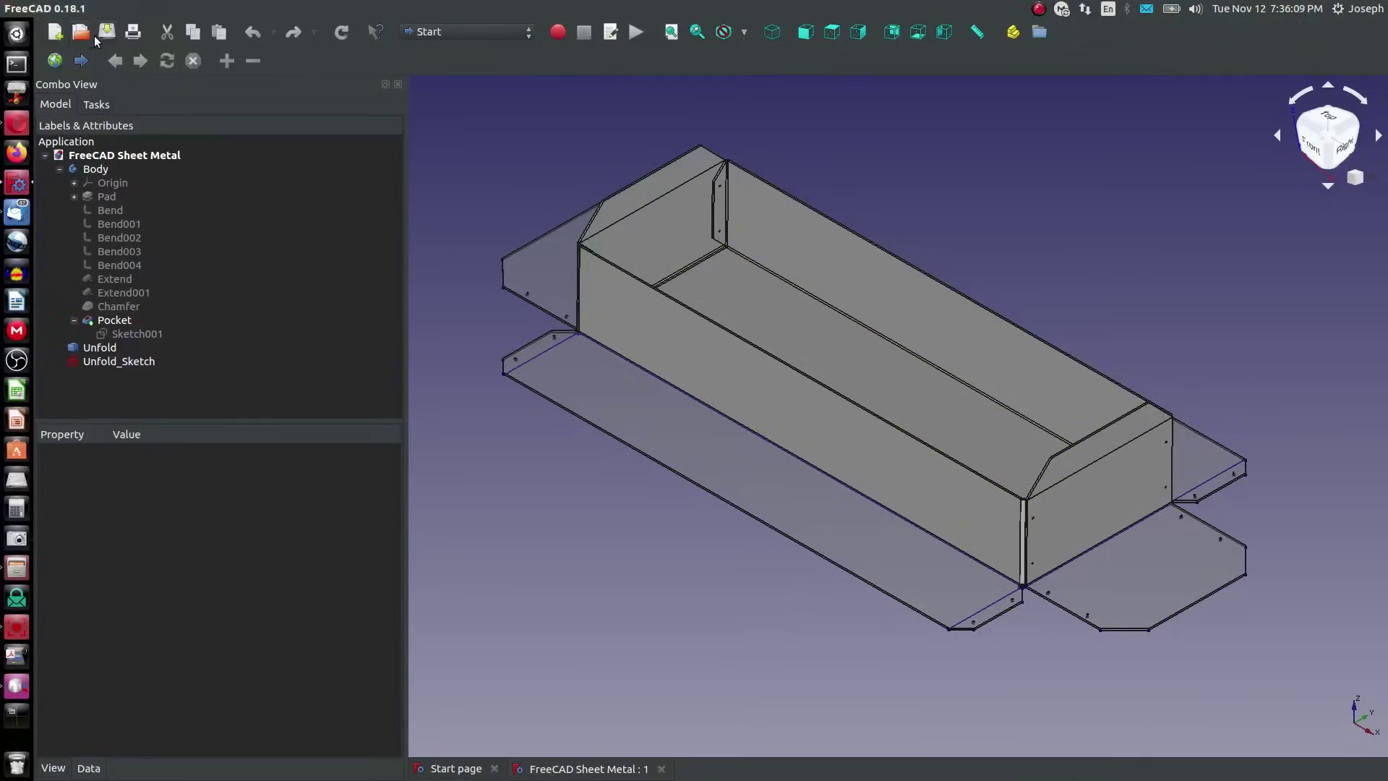
left_click(55, 32)
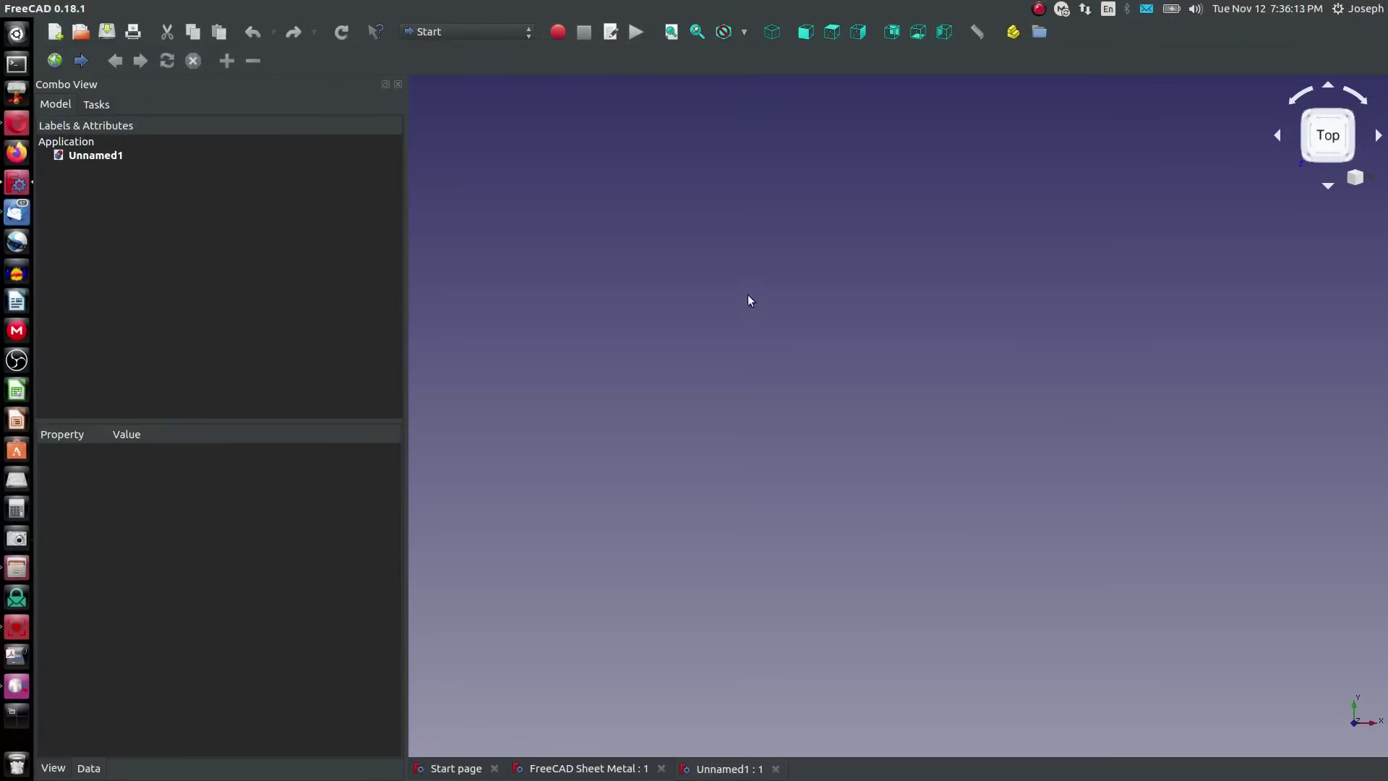
left_click(461, 36)
left_click(479, 262)
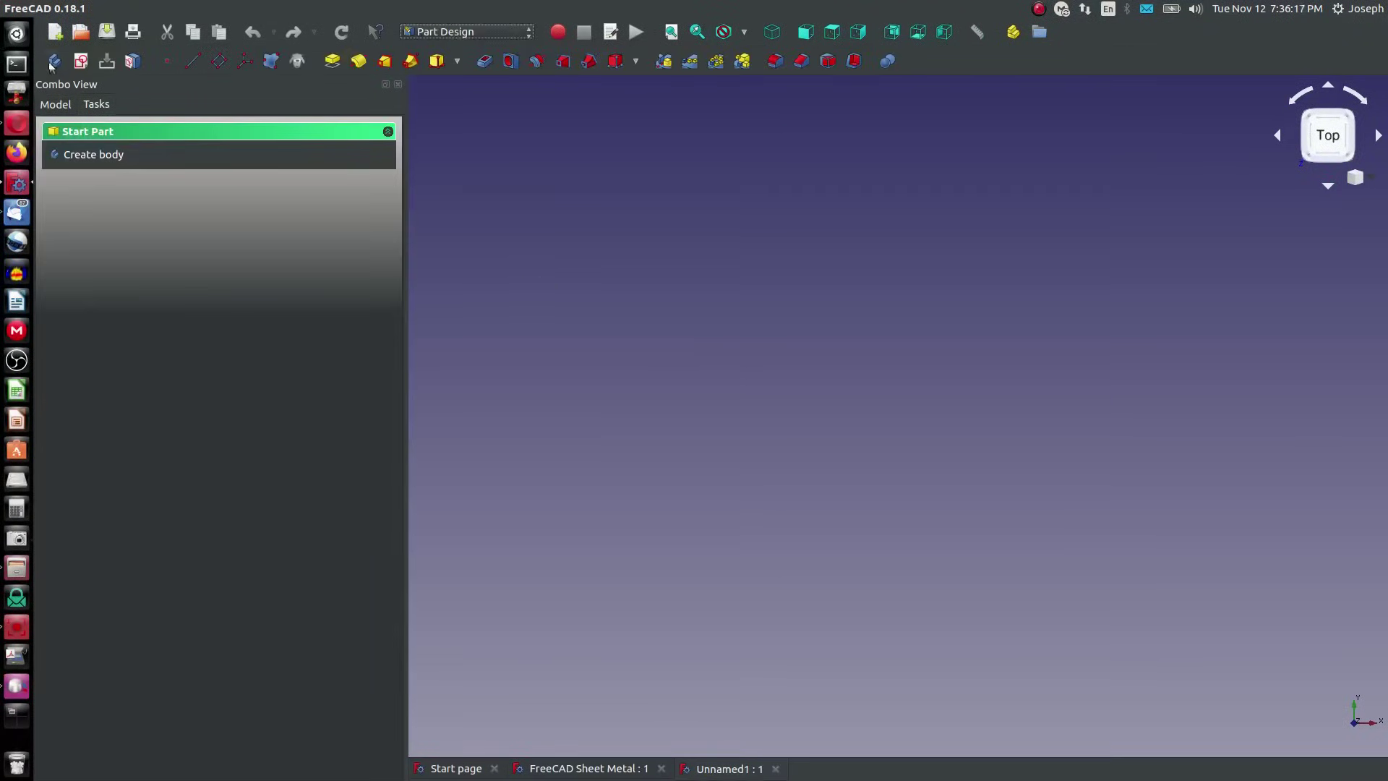
Start a new sketch on the XZ base plane
left_click(80, 63)
left_click(771, 33)
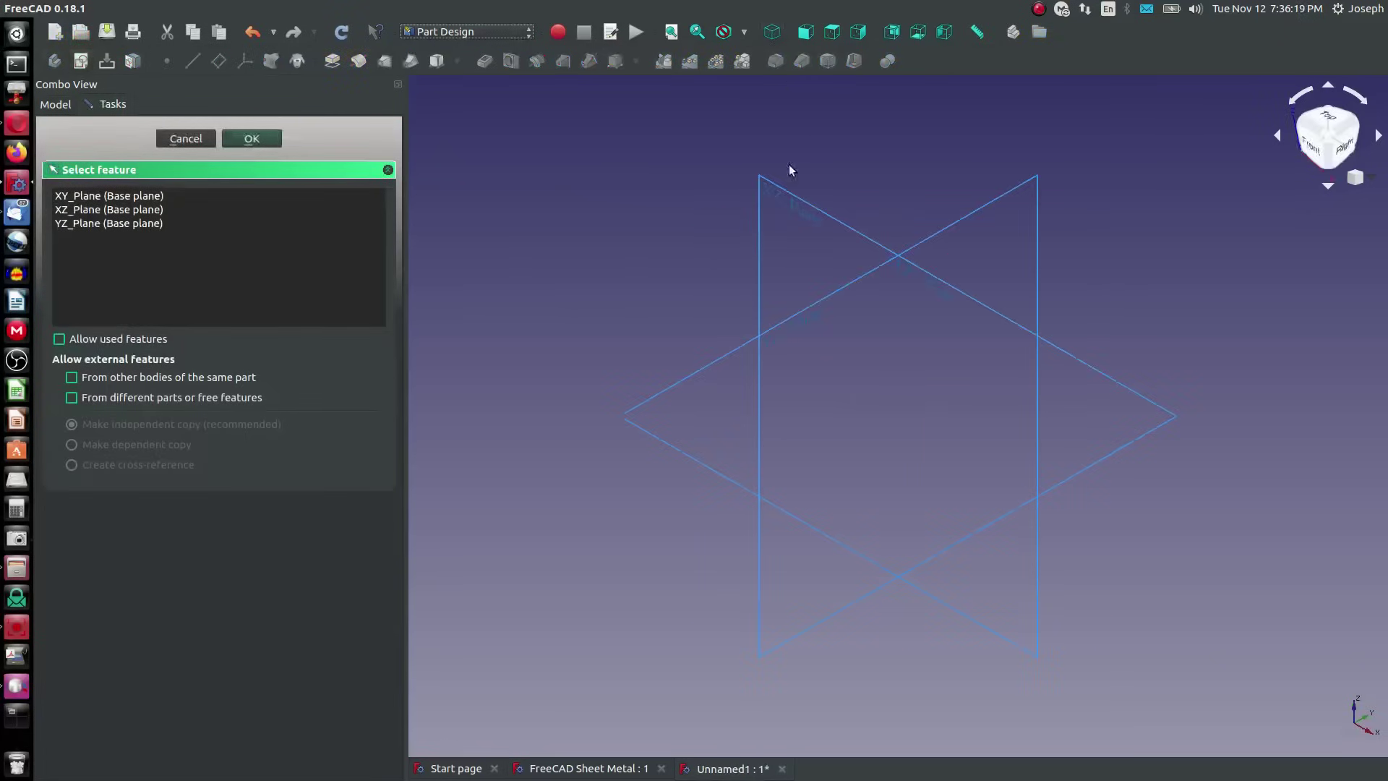
left_click(814, 217)
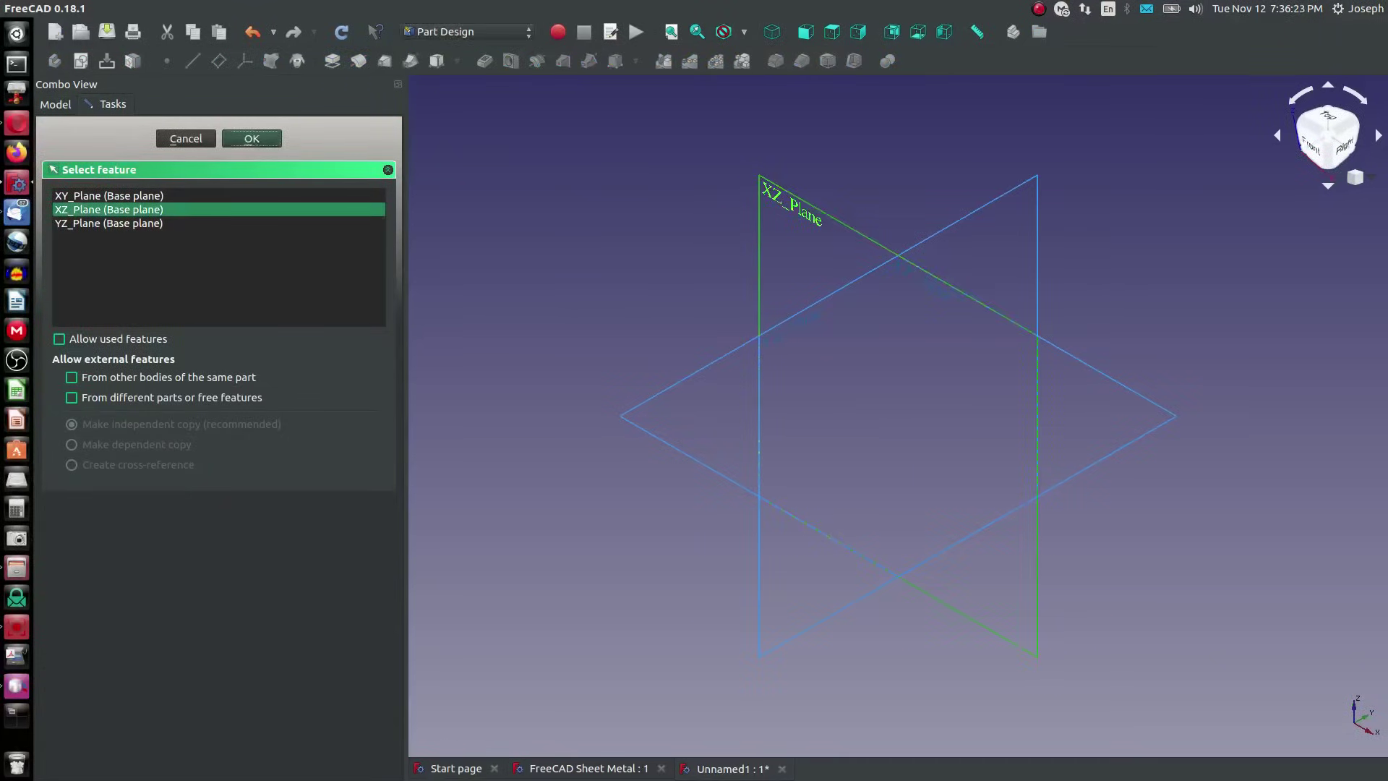
left_click(252, 138)
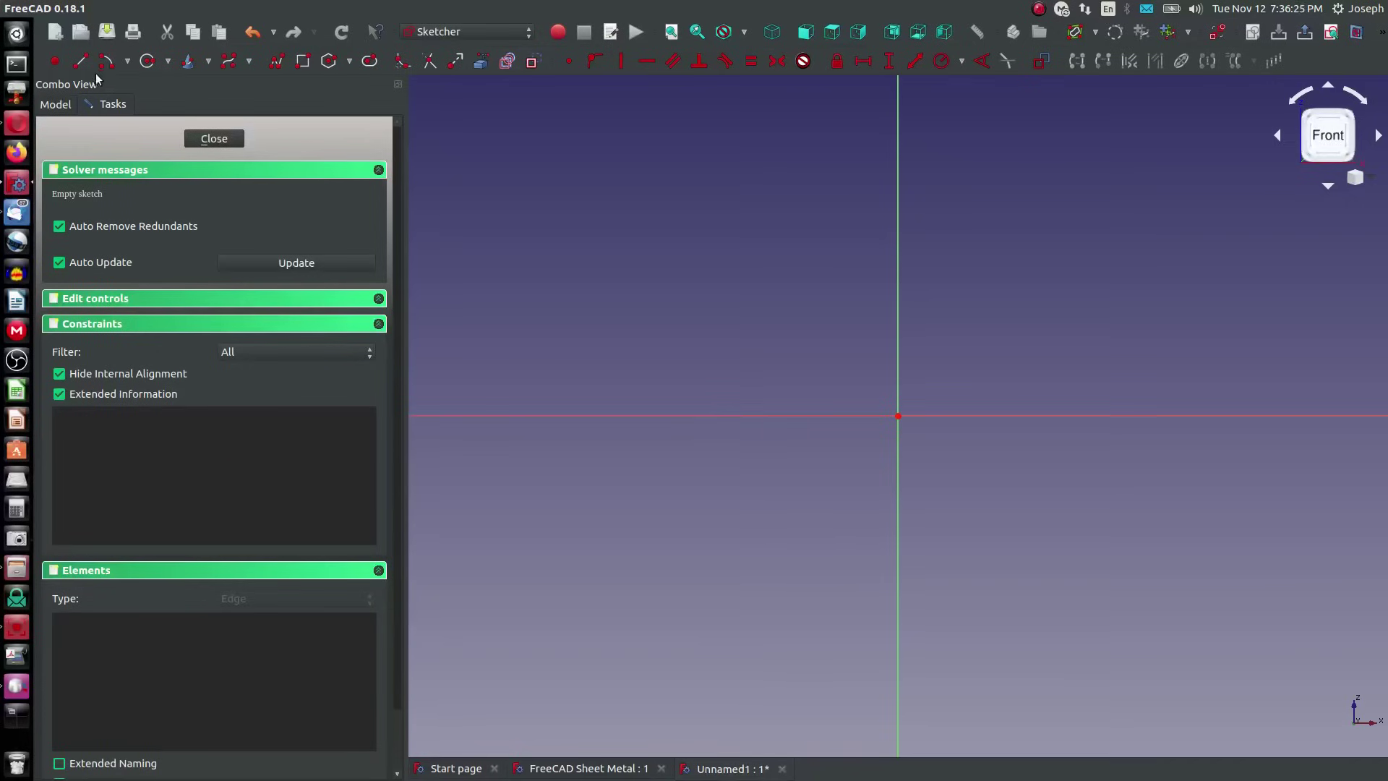
Sketch an open zigzag polyline of six connected segments from the origin, ending with a horizontal one, and close the sketch
left_click(80, 60)
left_click(899, 416)
left_click(1115, 248)
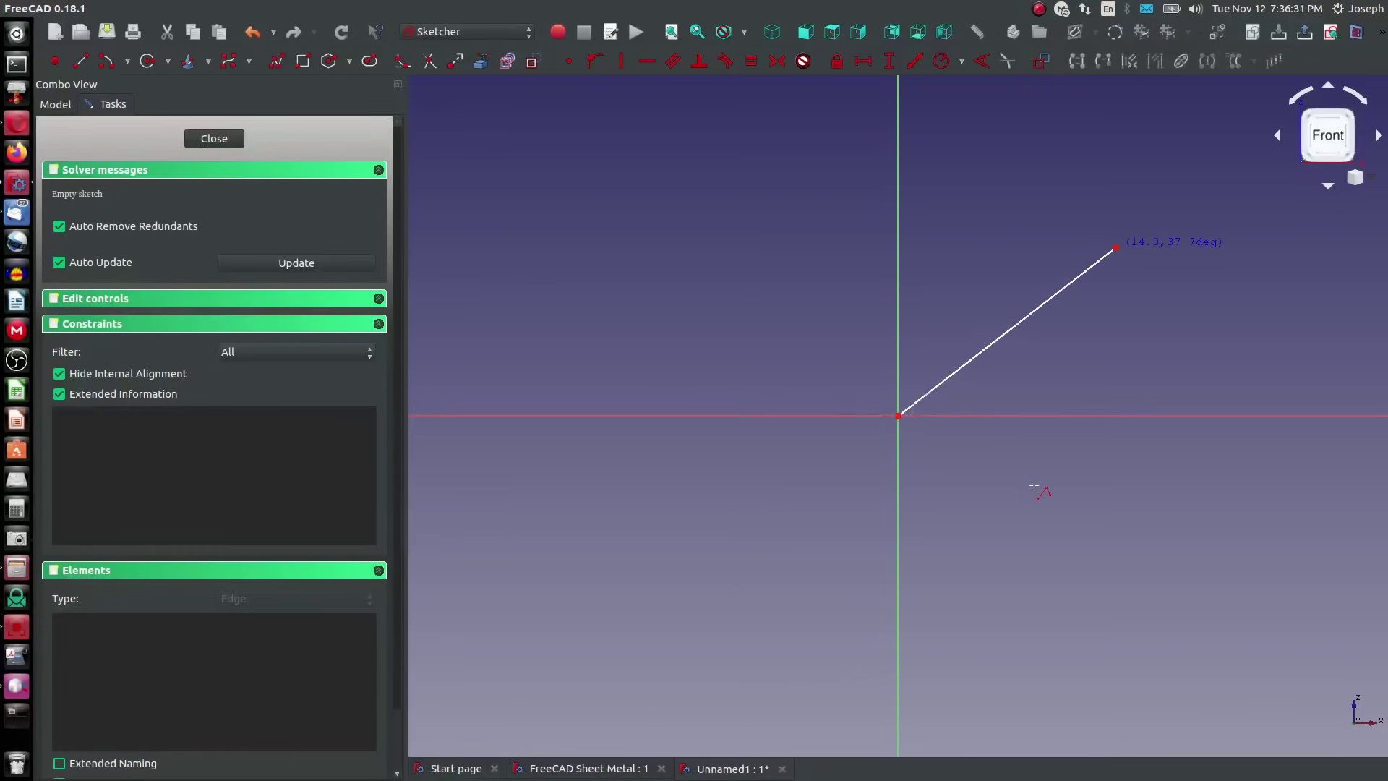
scroll(1033, 485, "down", 8)
left_click(1055, 396)
left_click(1142, 461)
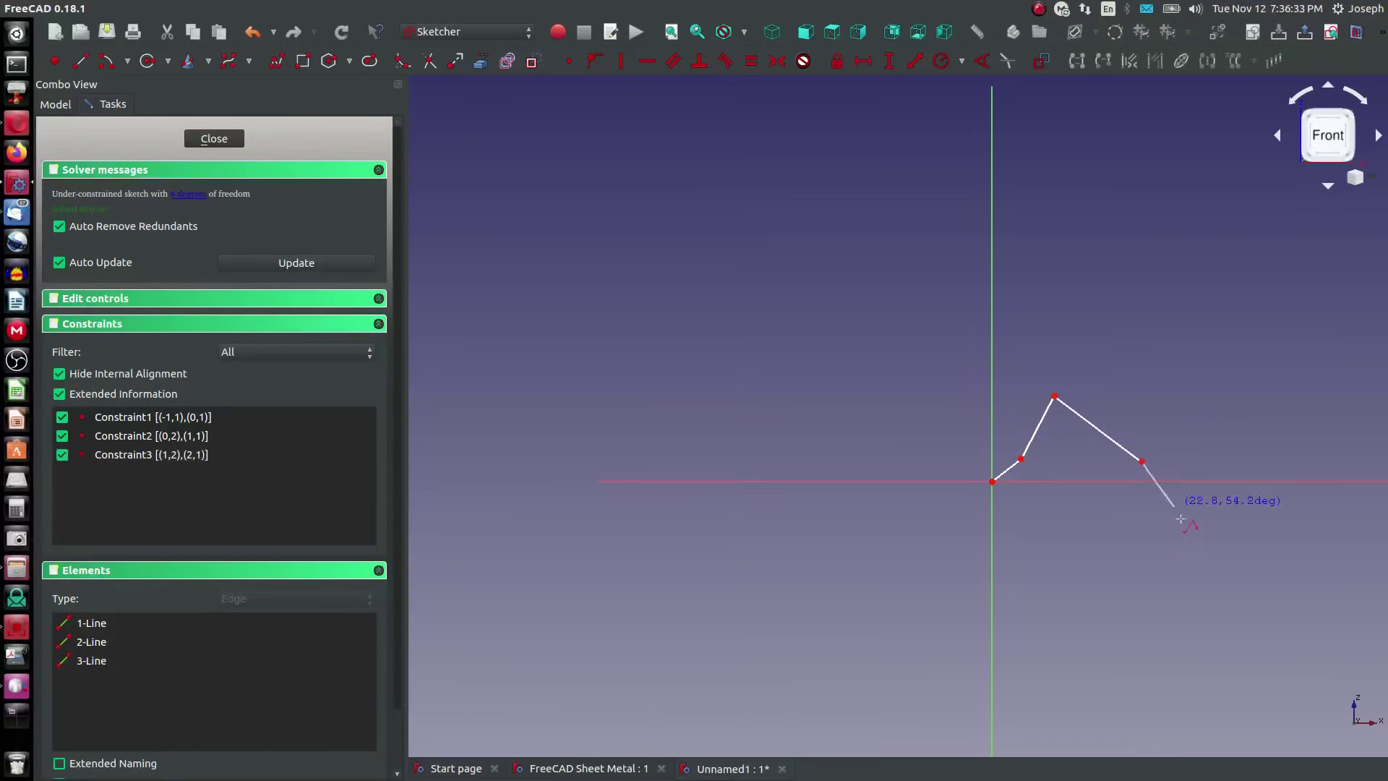
left_click(1200, 546)
left_click(1229, 396)
left_click(1317, 396)
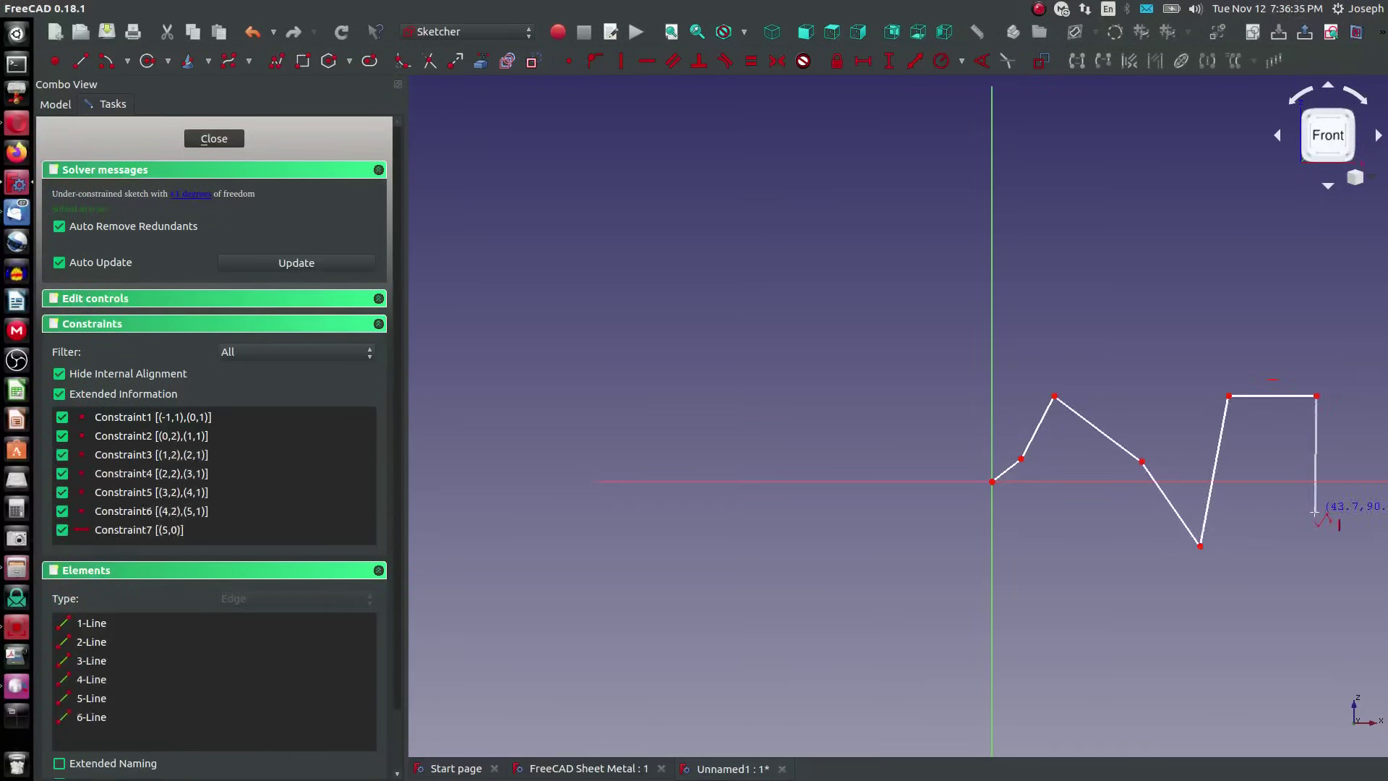
scroll(1301, 452, "down", 4)
scroll(1285, 414, "up", 6)
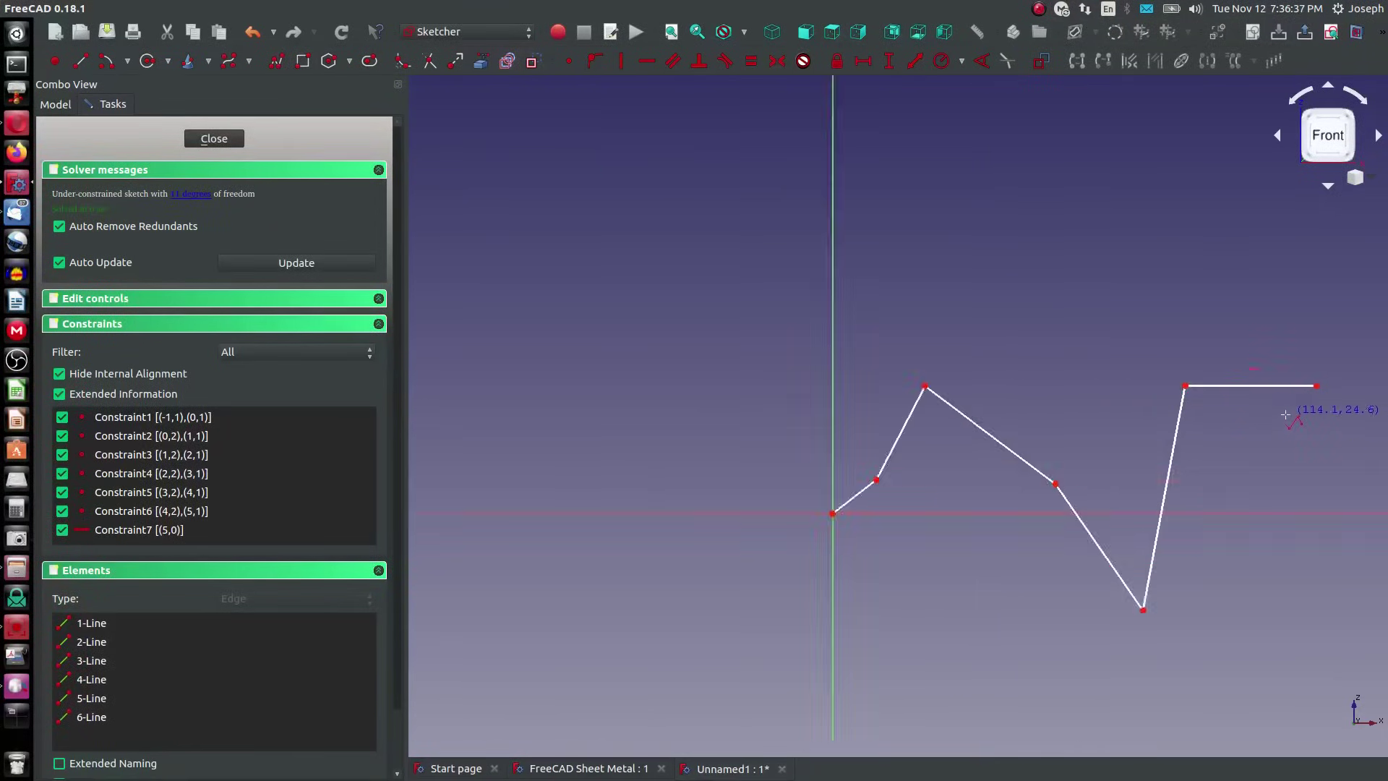
left_click(230, 139)
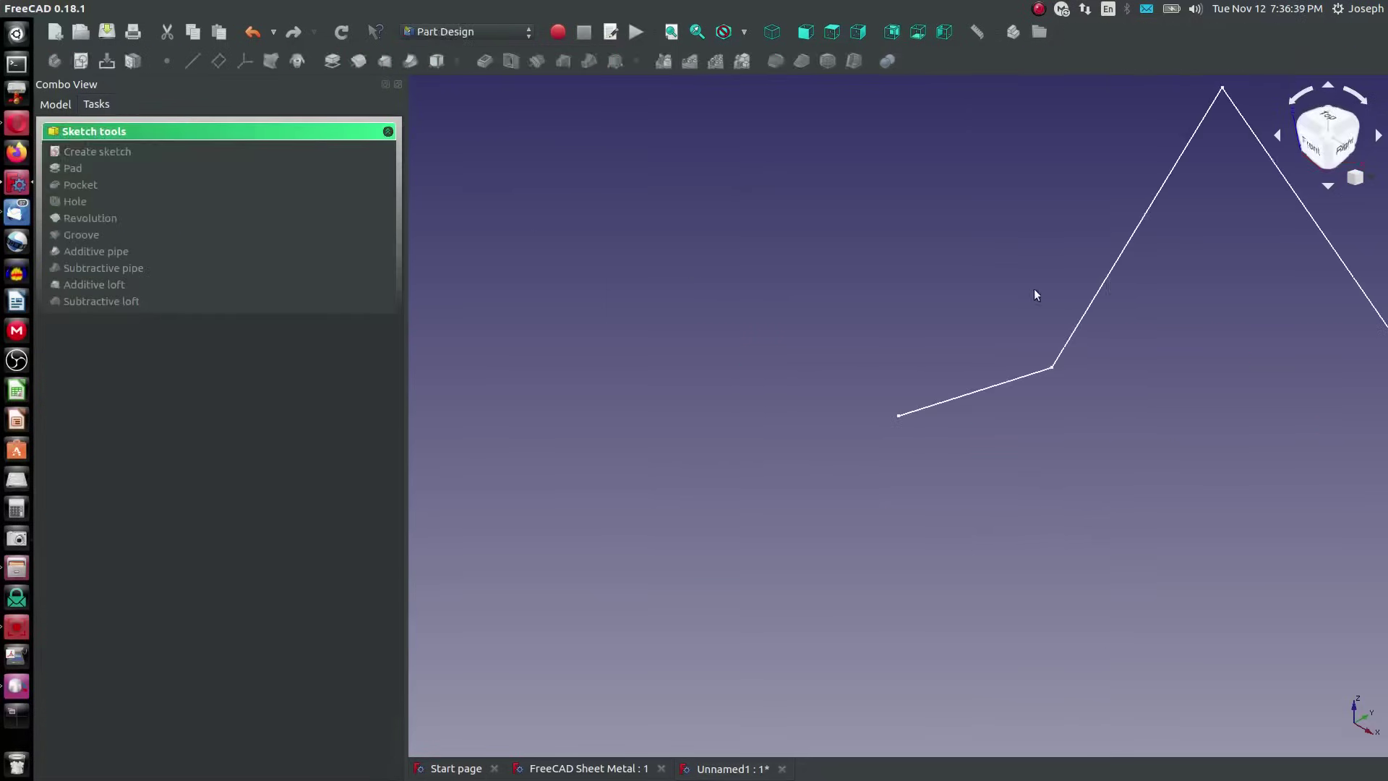
Switch to the Sheet Metal workbench and create a sheet metal wall from the zigzag sketch
scroll(911, 455, "down", 8)
scroll(1099, 604, "up", 2)
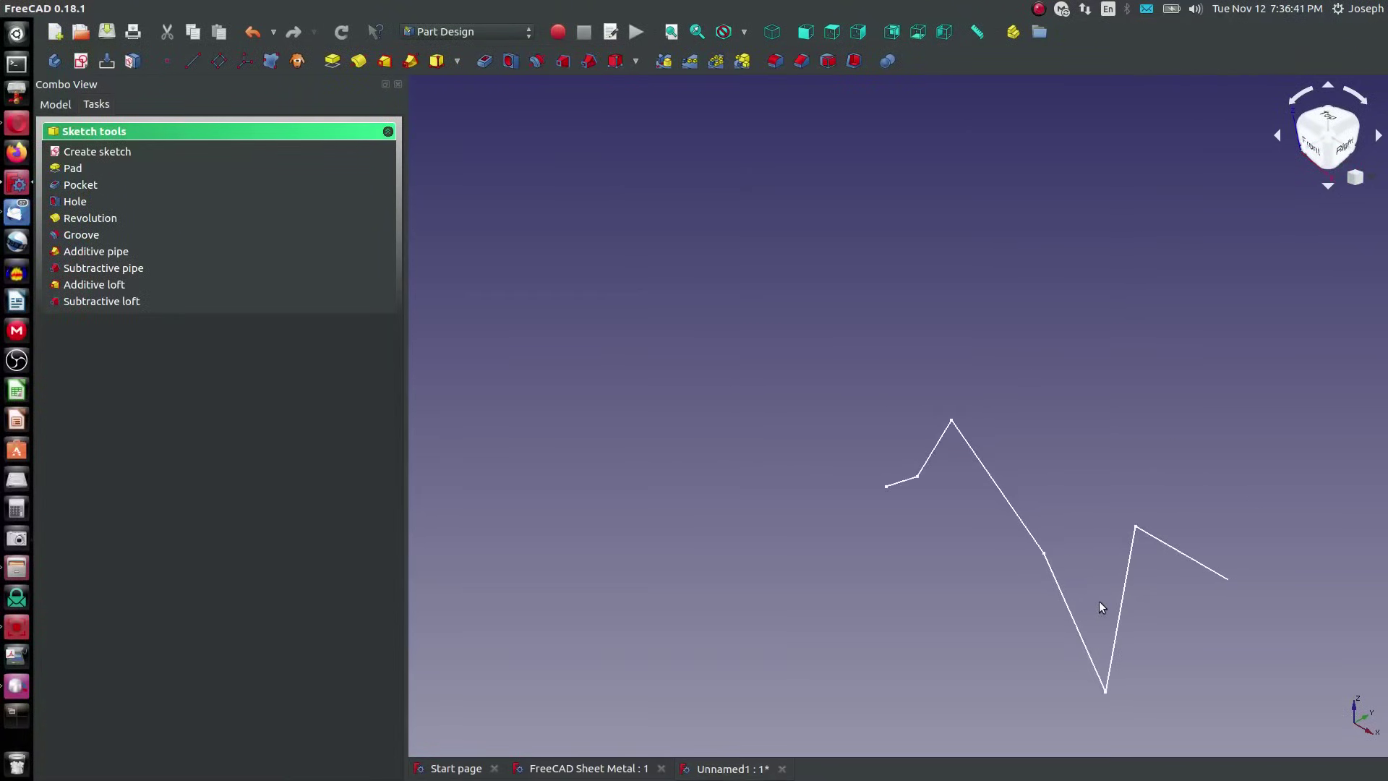
mouse_move(1142, 579)
middle_mouse_down()
mouse_move(1059, 598)
mouse_move(1116, 561)
middle_mouse_up()
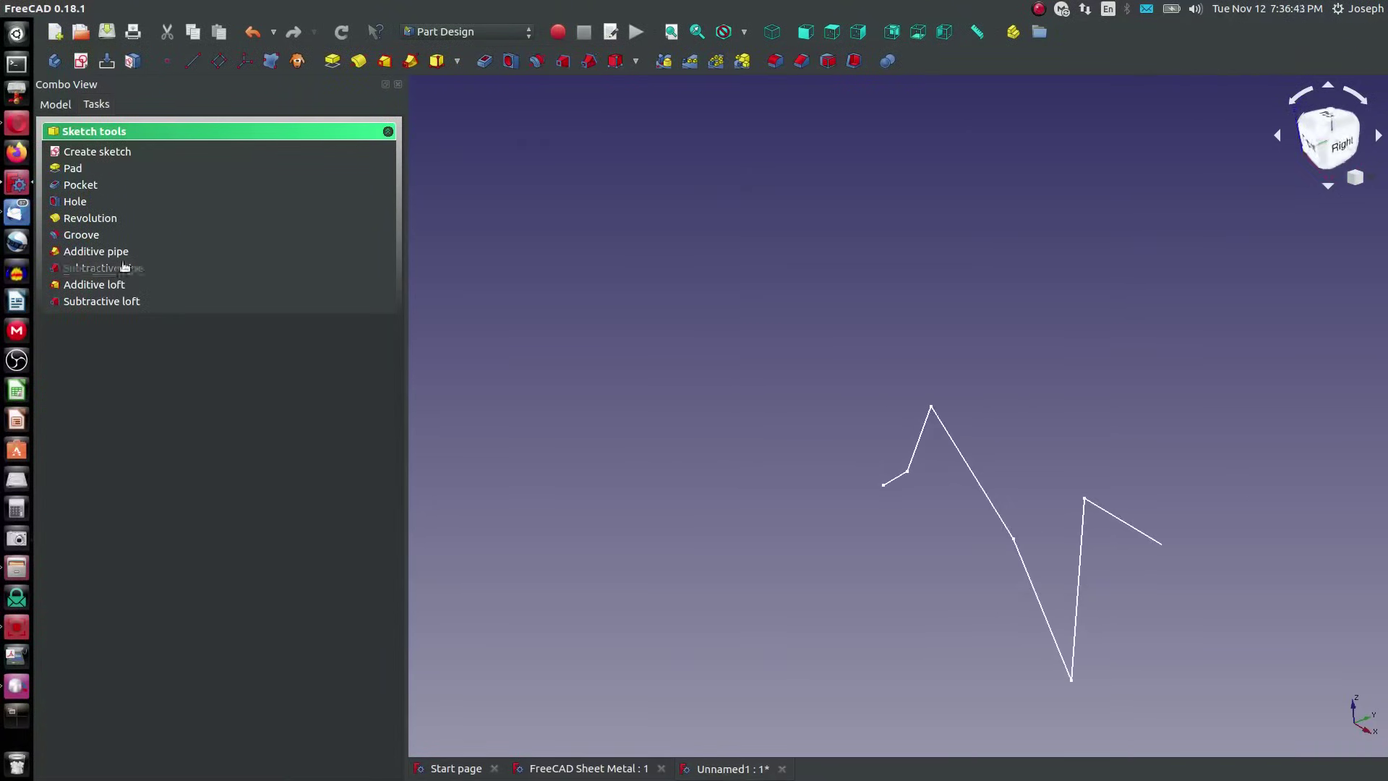
left_click(466, 31)
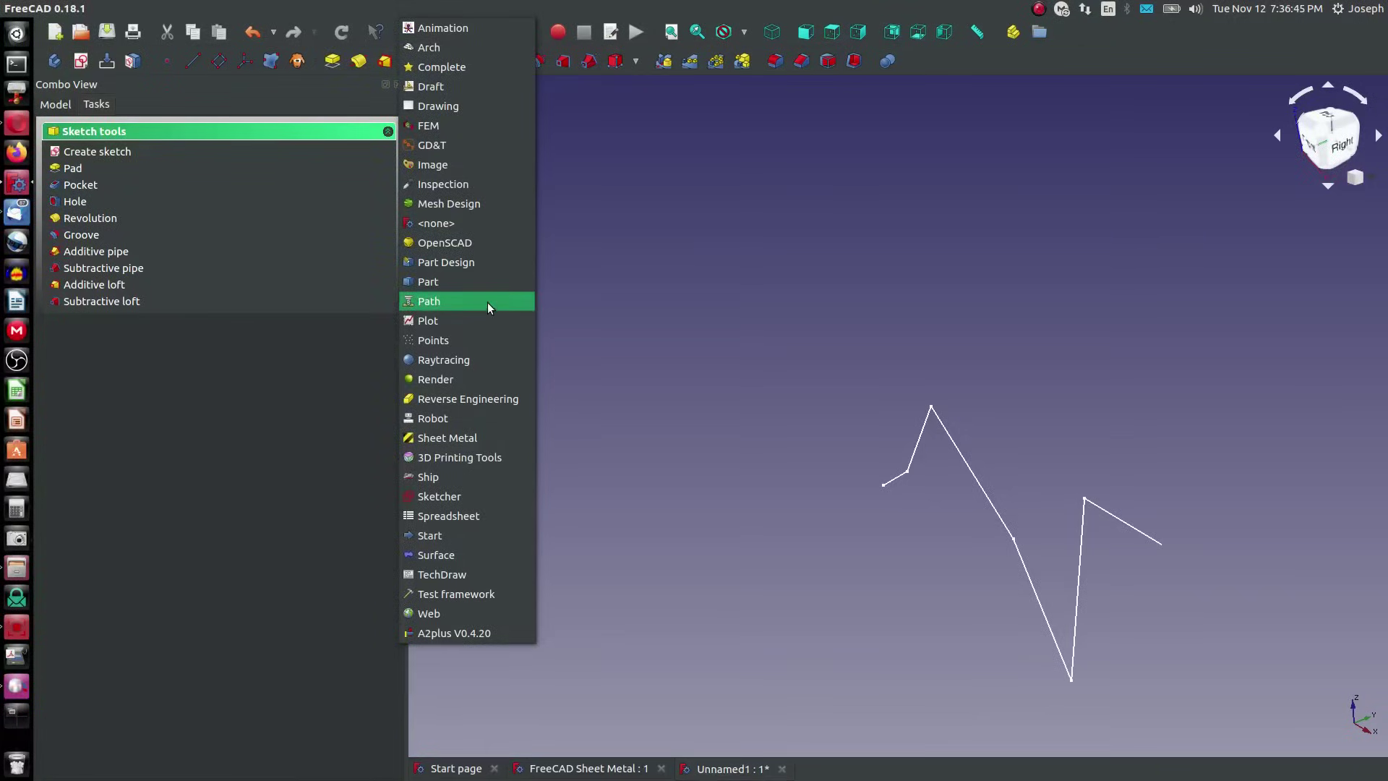
left_click(473, 439)
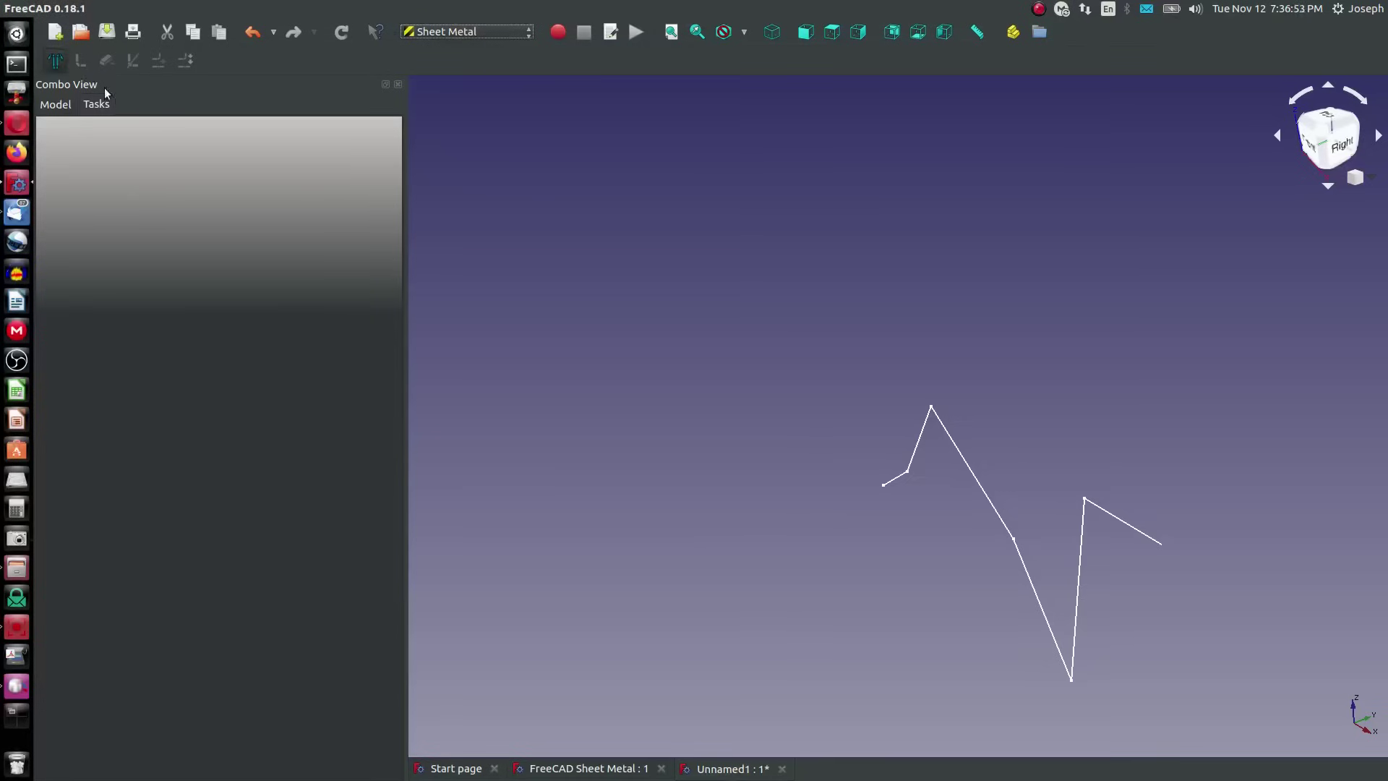
left_click(55, 60)
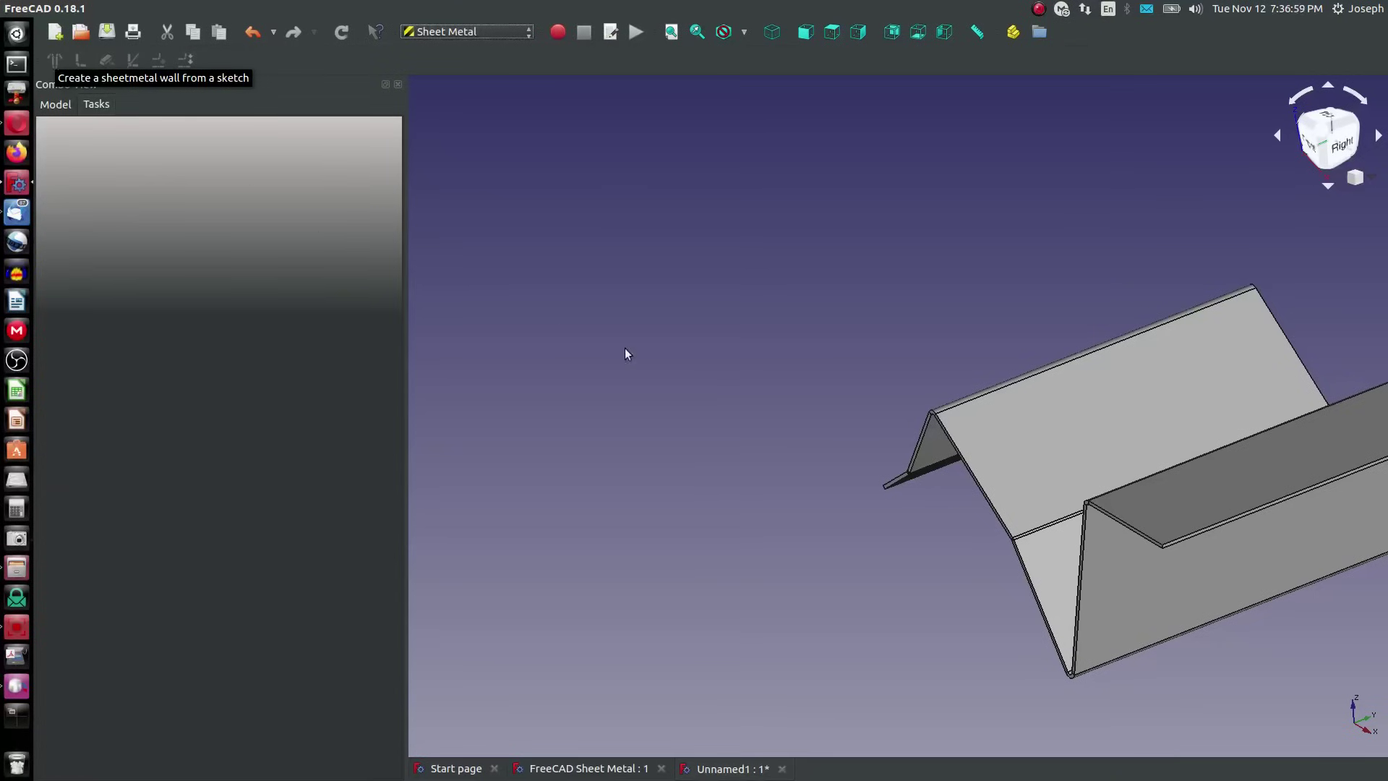
Inspect the folded wall, expand its BaseBend feature in the model tree and display the feature's parameters
scroll(837, 434, "down", 5)
scroll(713, 332, "up", 7)
scroll(625, 250, "down", 4)
scroll(624, 250, "up", 2)
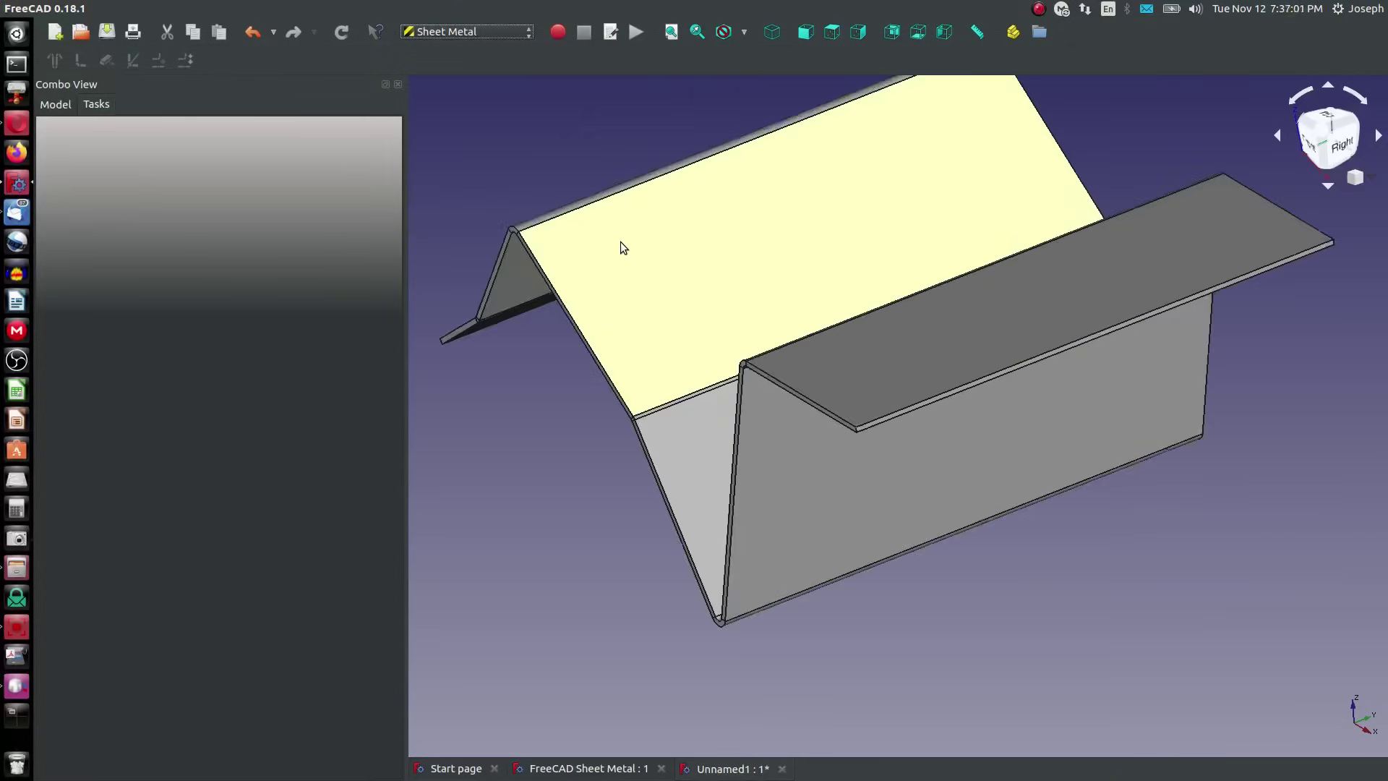
middle_click_drag(619, 245, 728, 263)
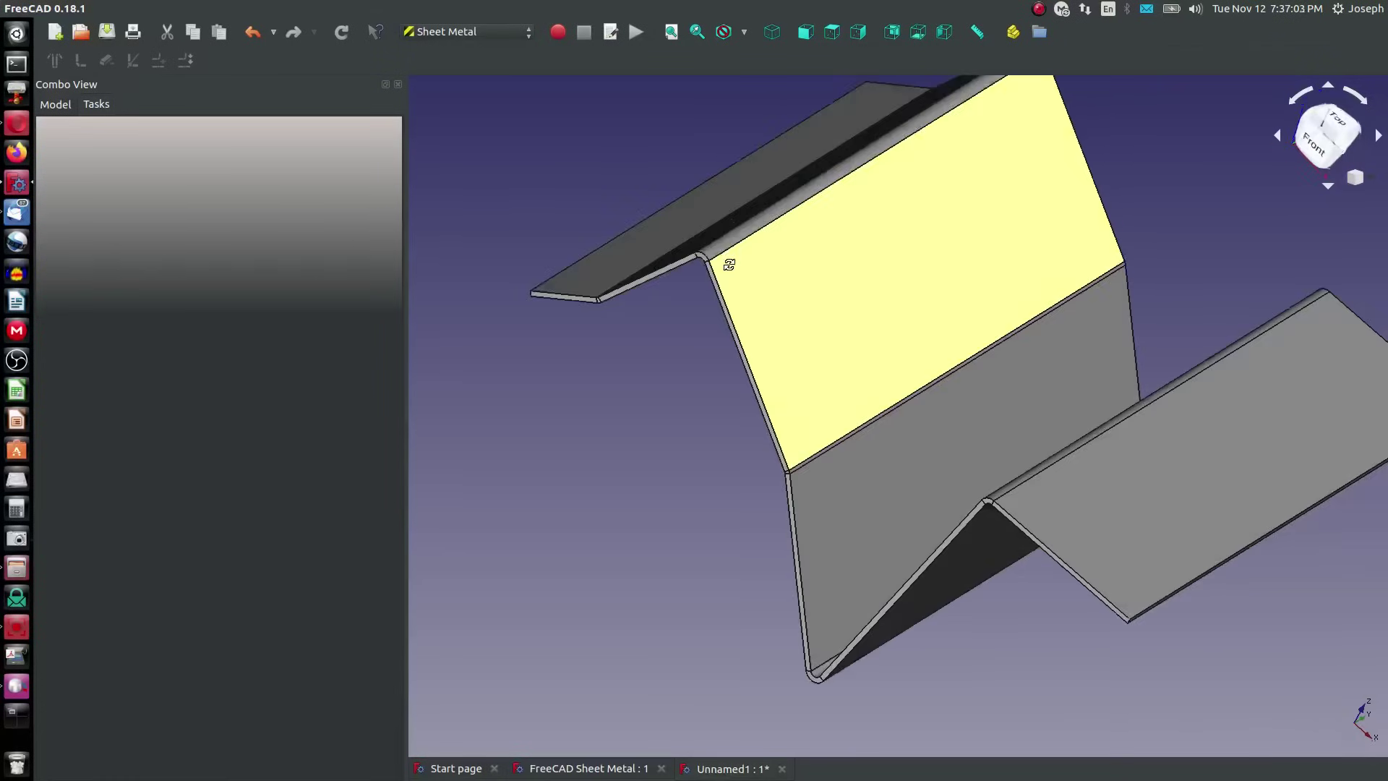
left_click(56, 104)
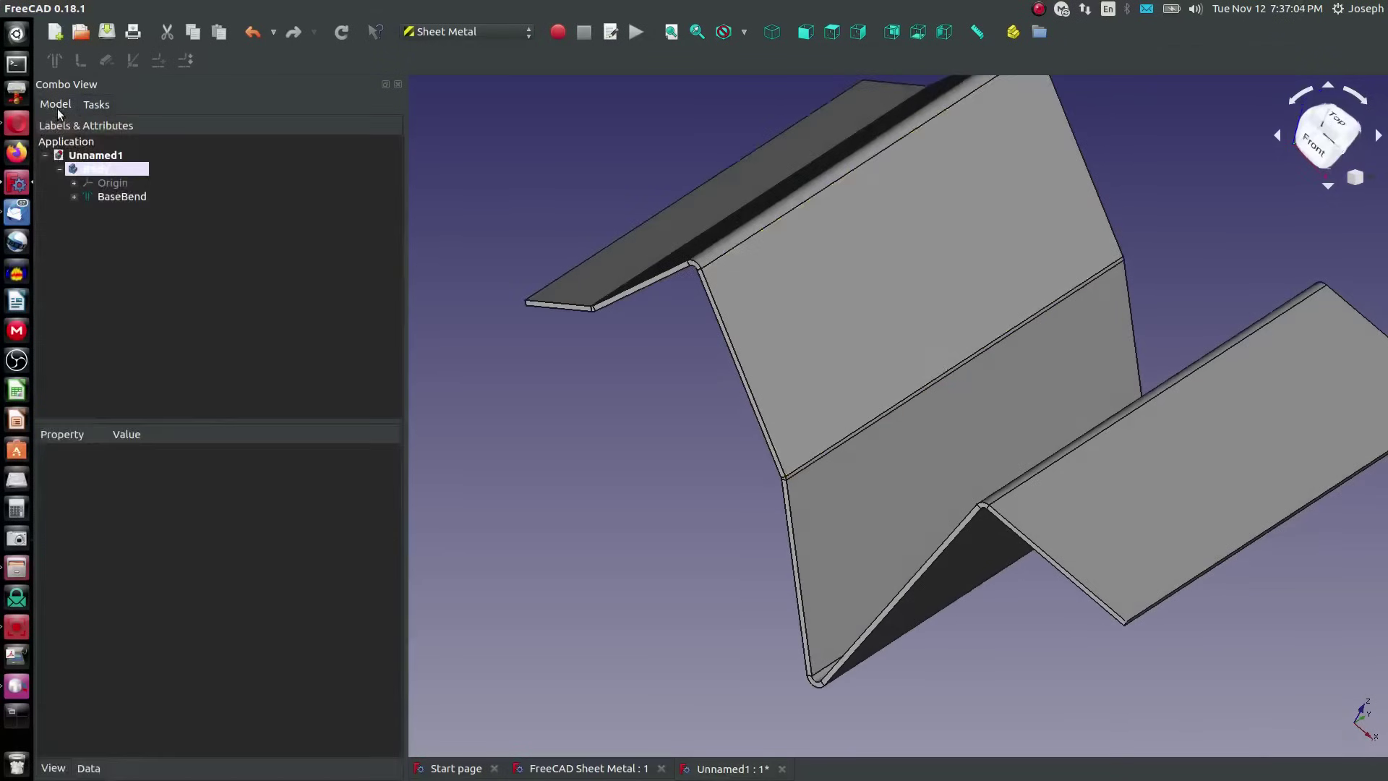
left_click(74, 196)
left_click(103, 201)
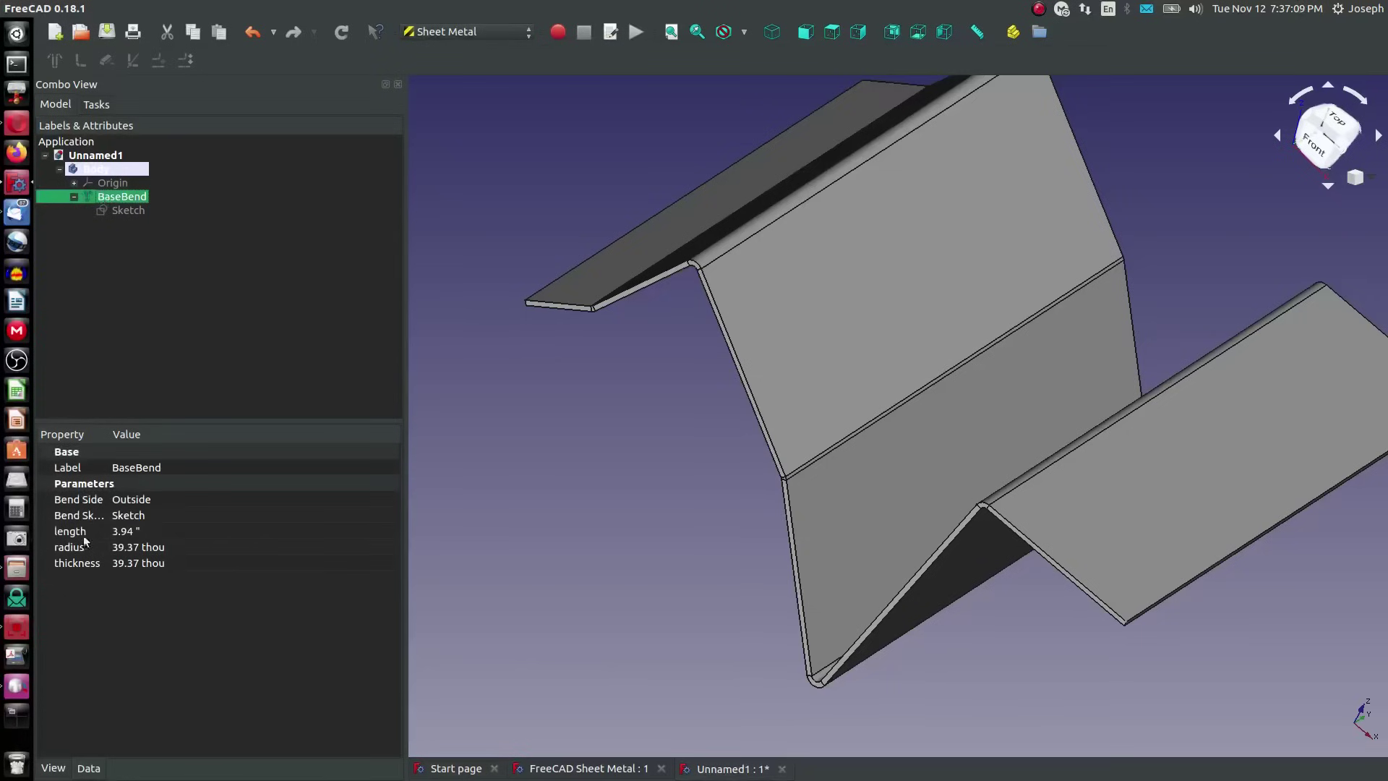
Set the BaseBend's bend side to Inside and recompute the model
left_click(146, 498)
left_click(167, 500)
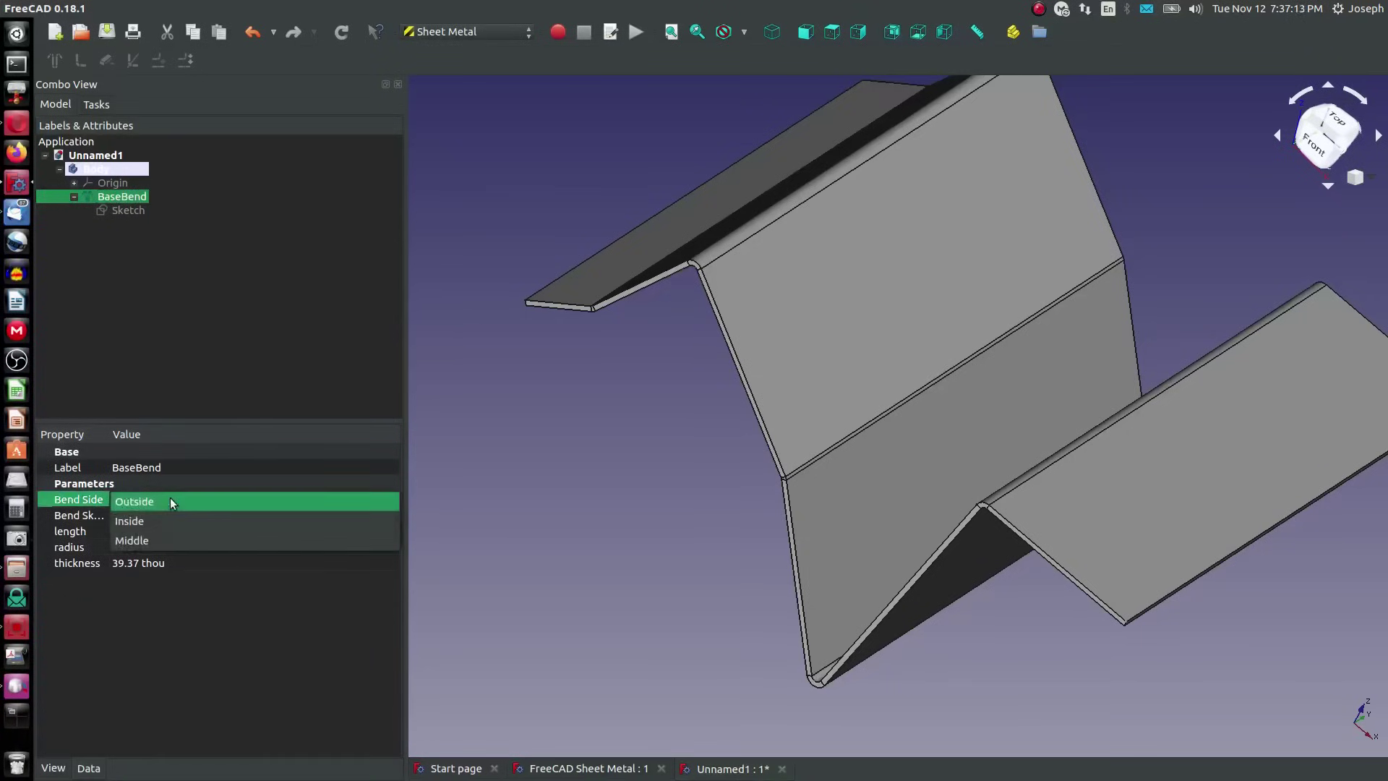
left_click(171, 519)
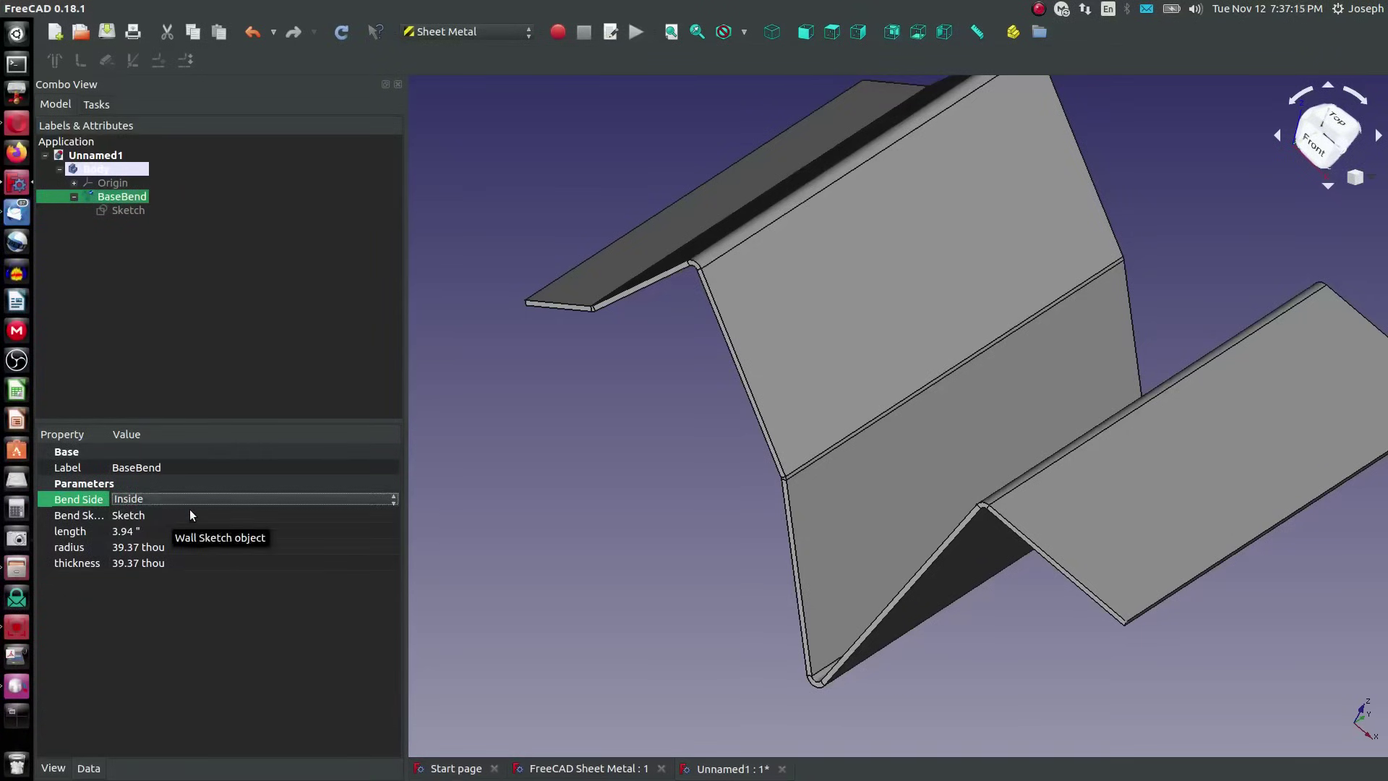
left_click(342, 34)
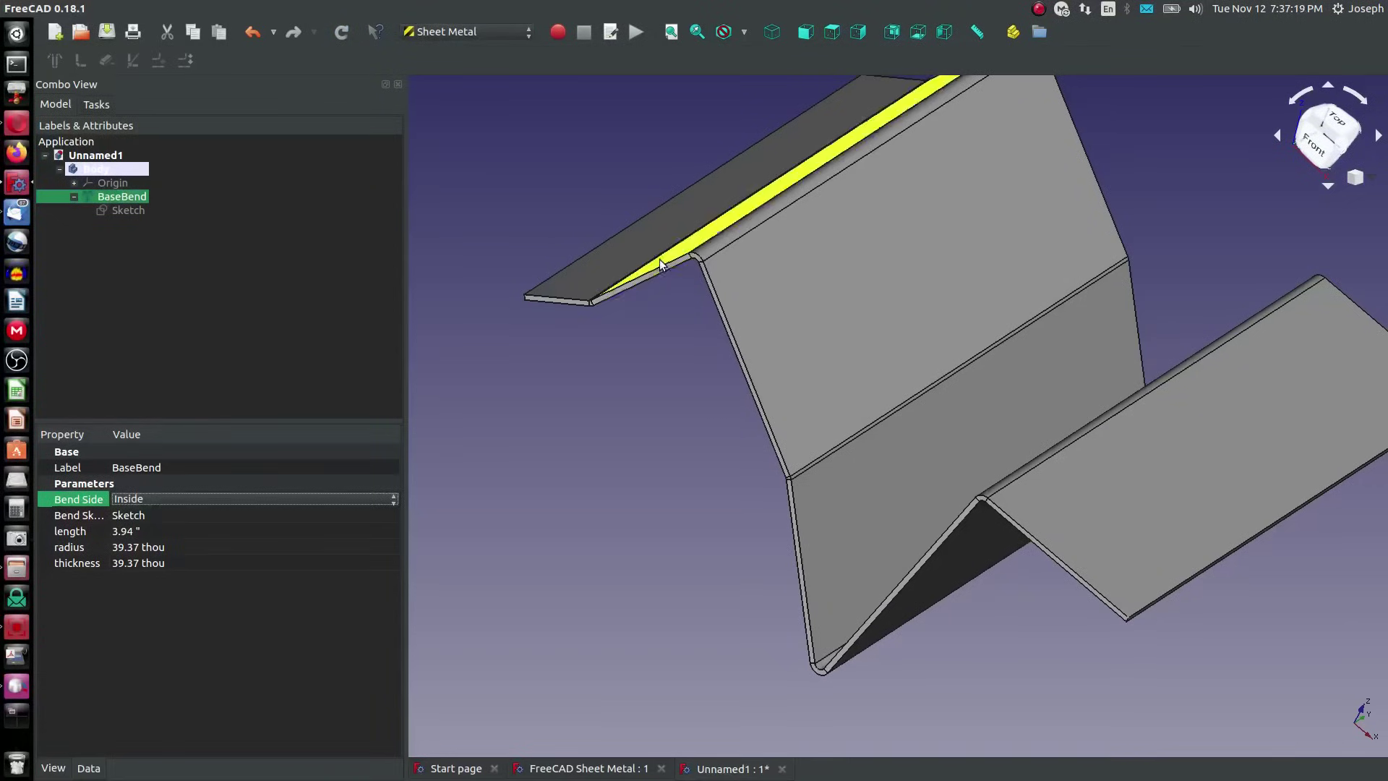
Set the BaseBend's bend side to Middle and recompute the model
left_click(287, 501)
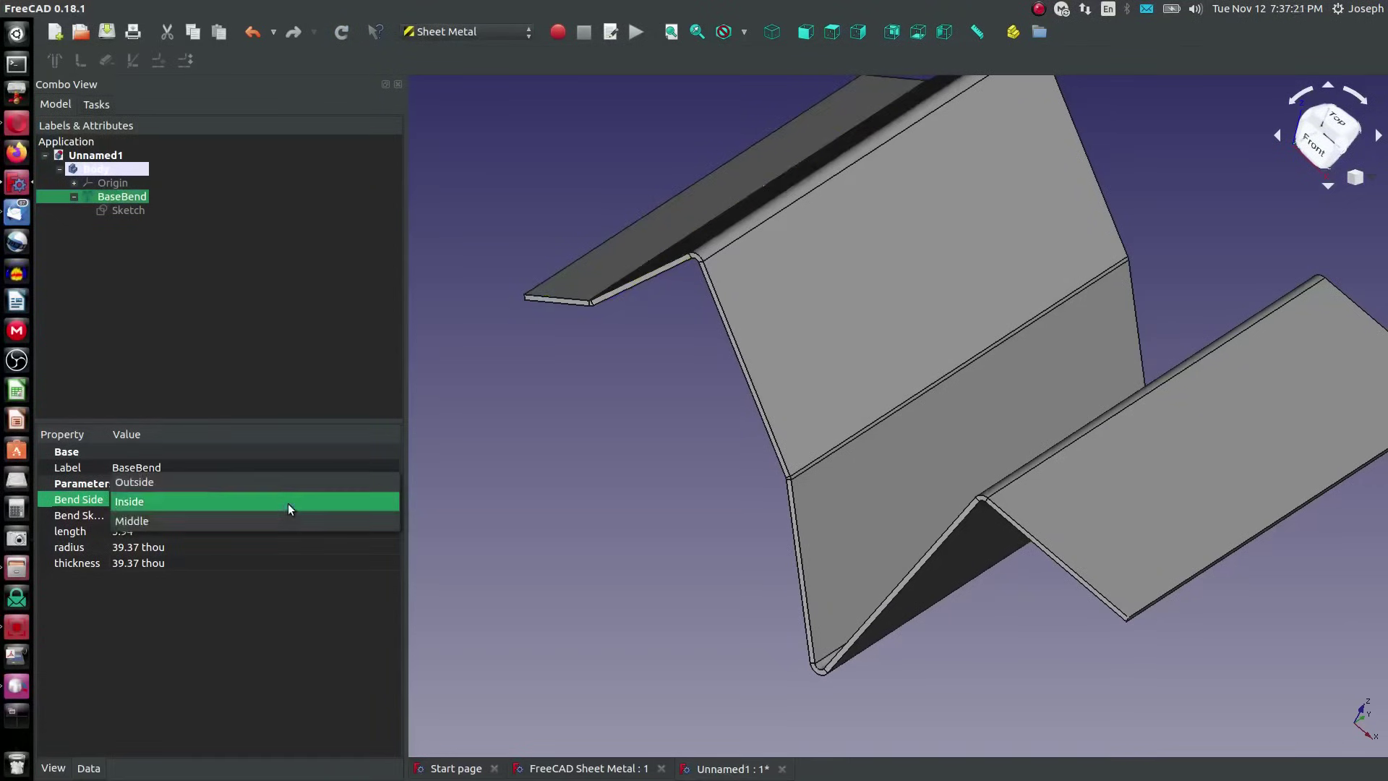
left_click(255, 519)
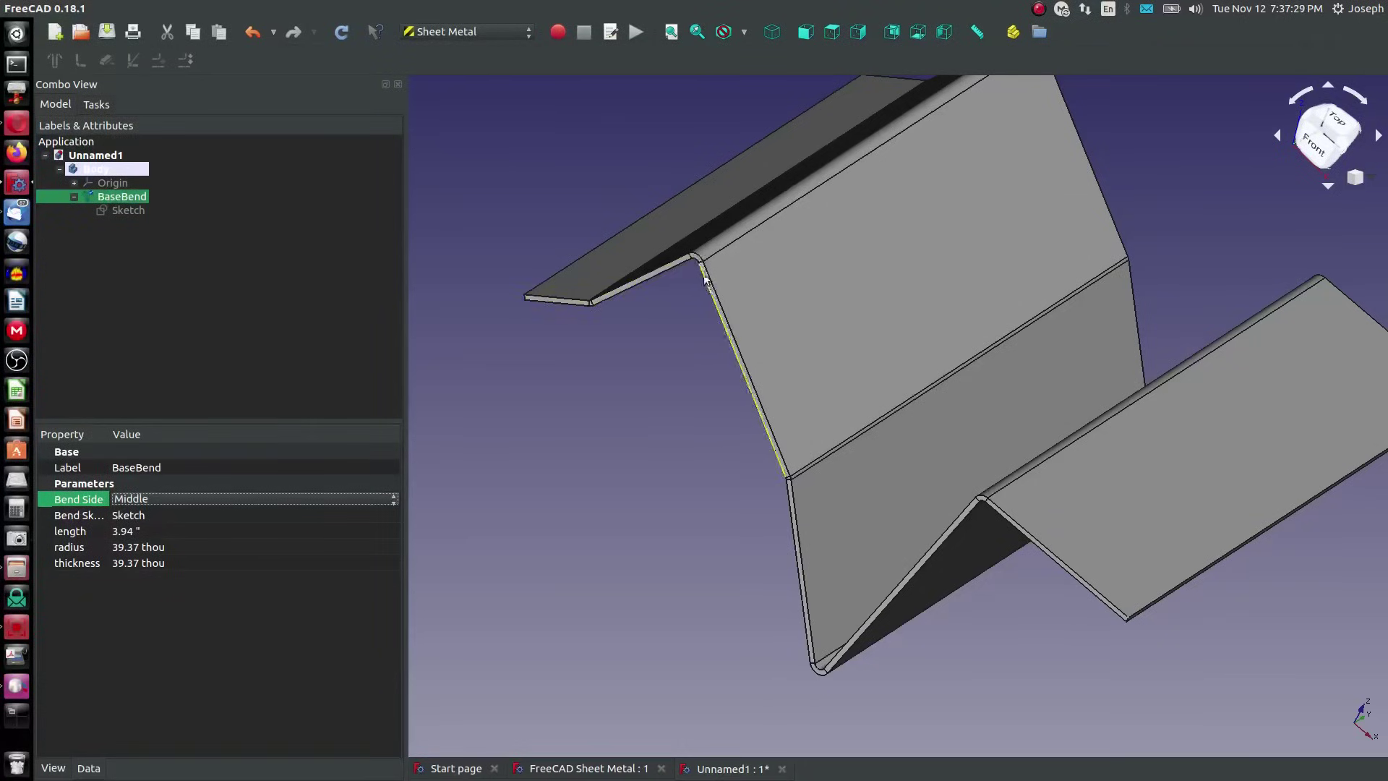
left_click(341, 32)
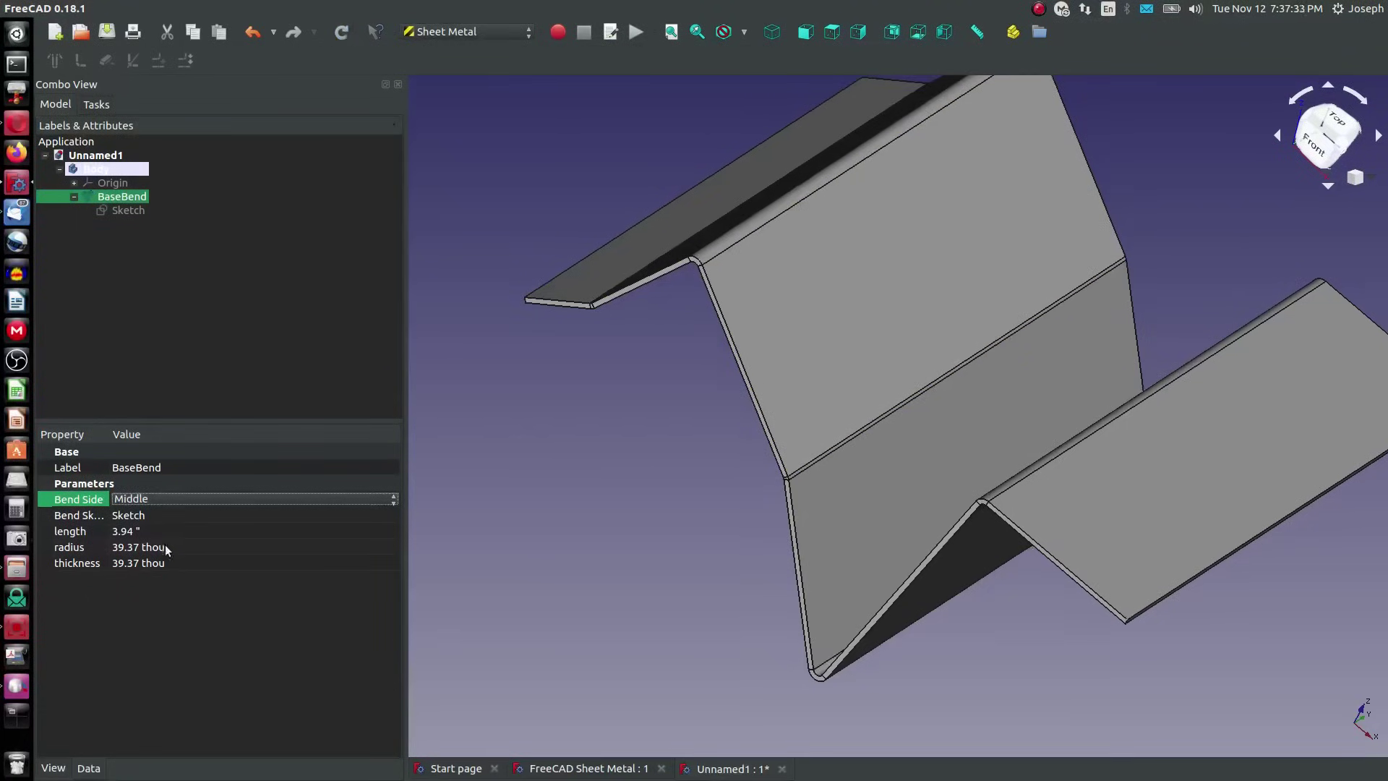
left_click(132, 515)
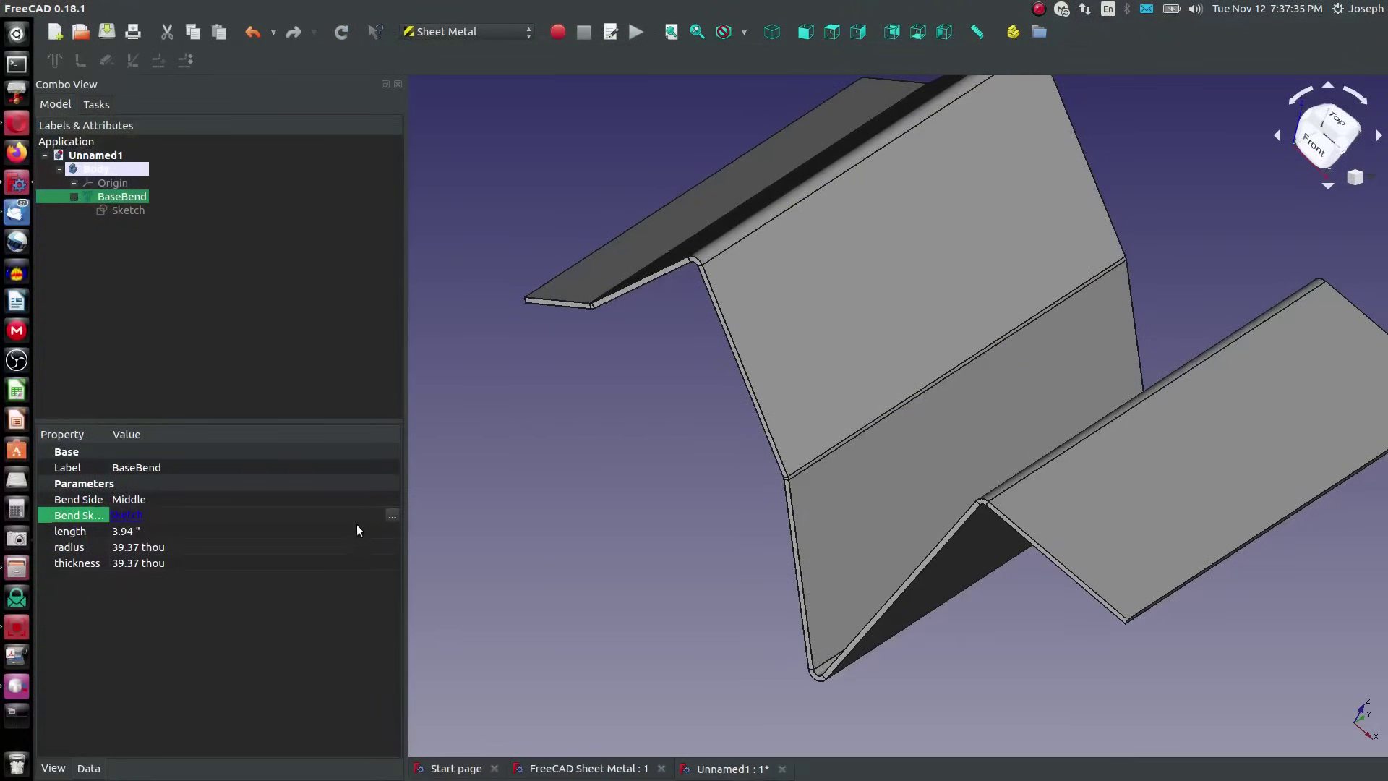
left_click(324, 517)
left_click(392, 515)
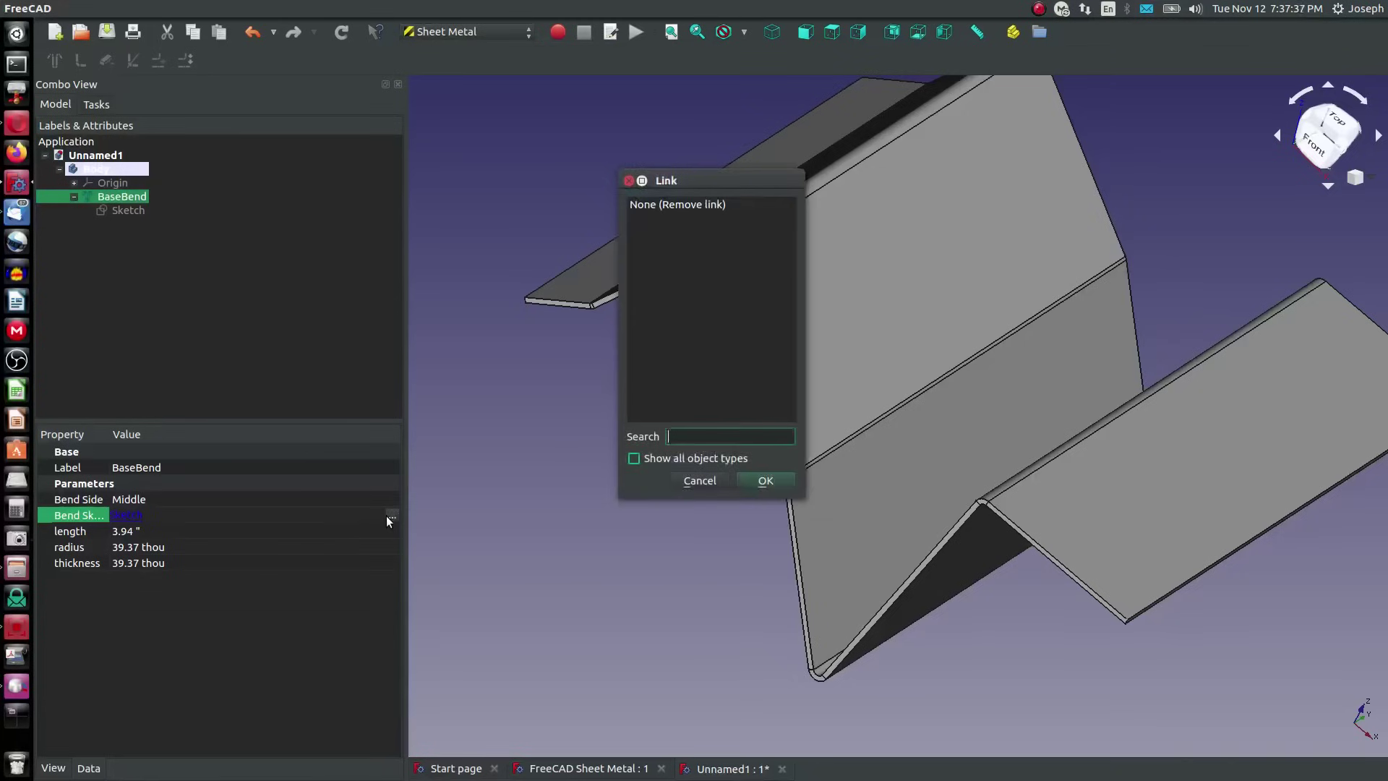
left_click(703, 480)
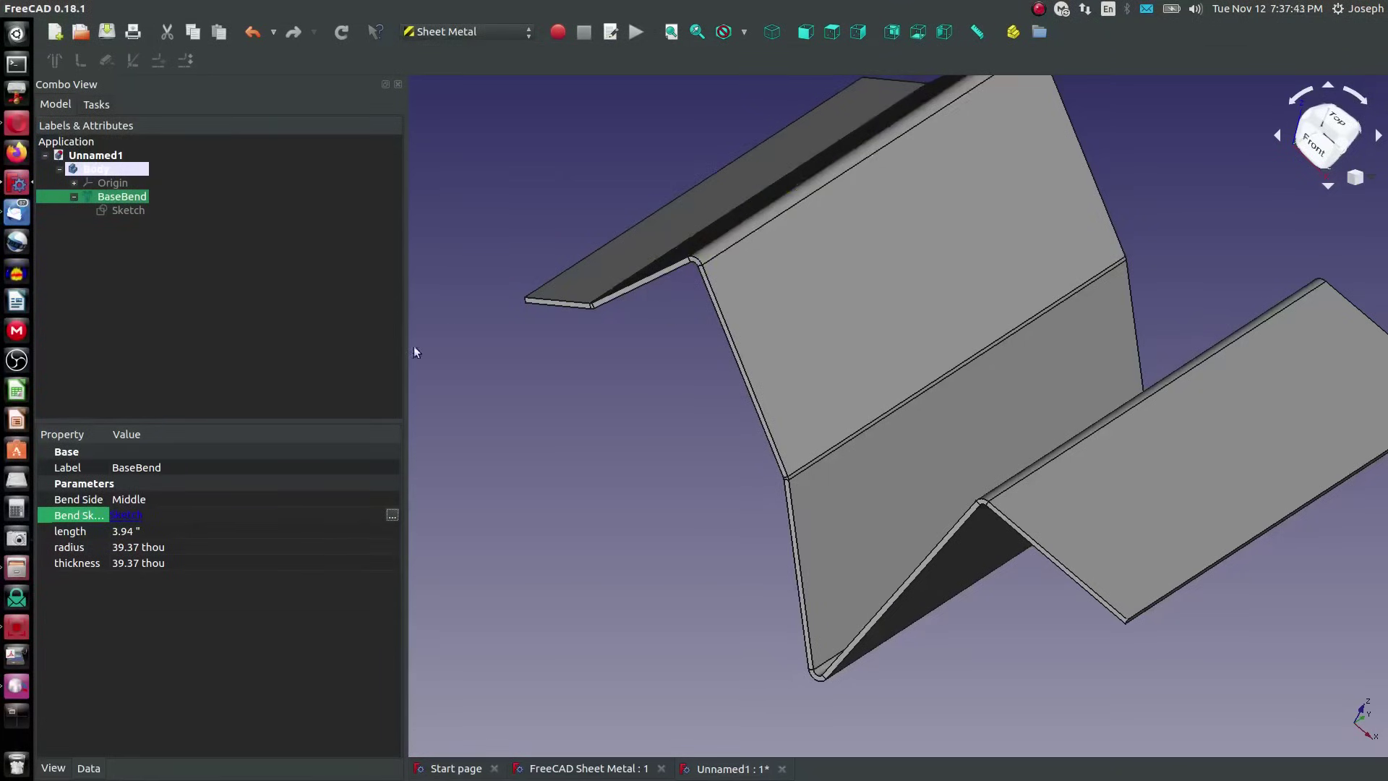
Increase the BaseBend wall's length to 6.94 inches and view the extended wall
left_click(132, 536)
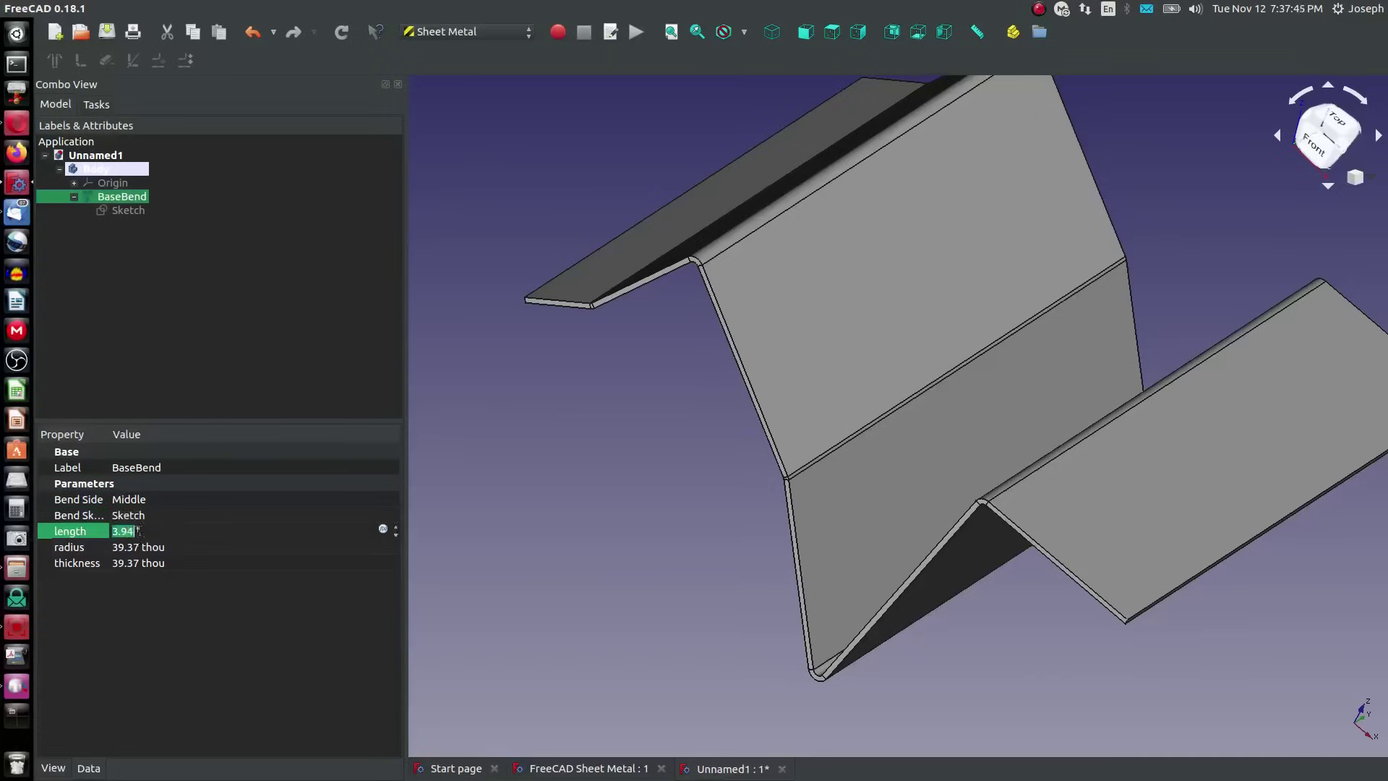
left_click(394, 528)
left_click(278, 519)
scroll(520, 516, "down", 4)
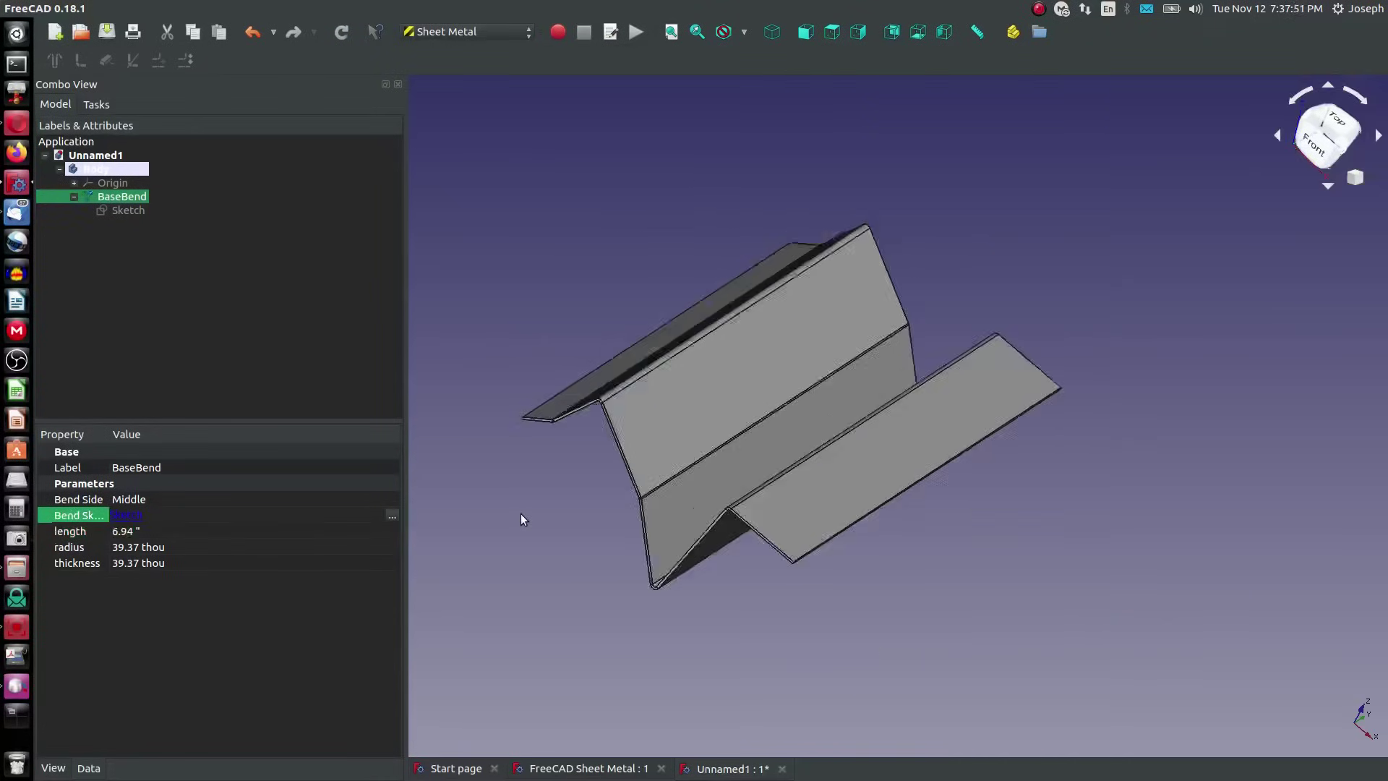
Set the BaseBend wall's length to 5 inches and recompute the model
scroll(537, 479, "up", 2)
left_click(155, 535)
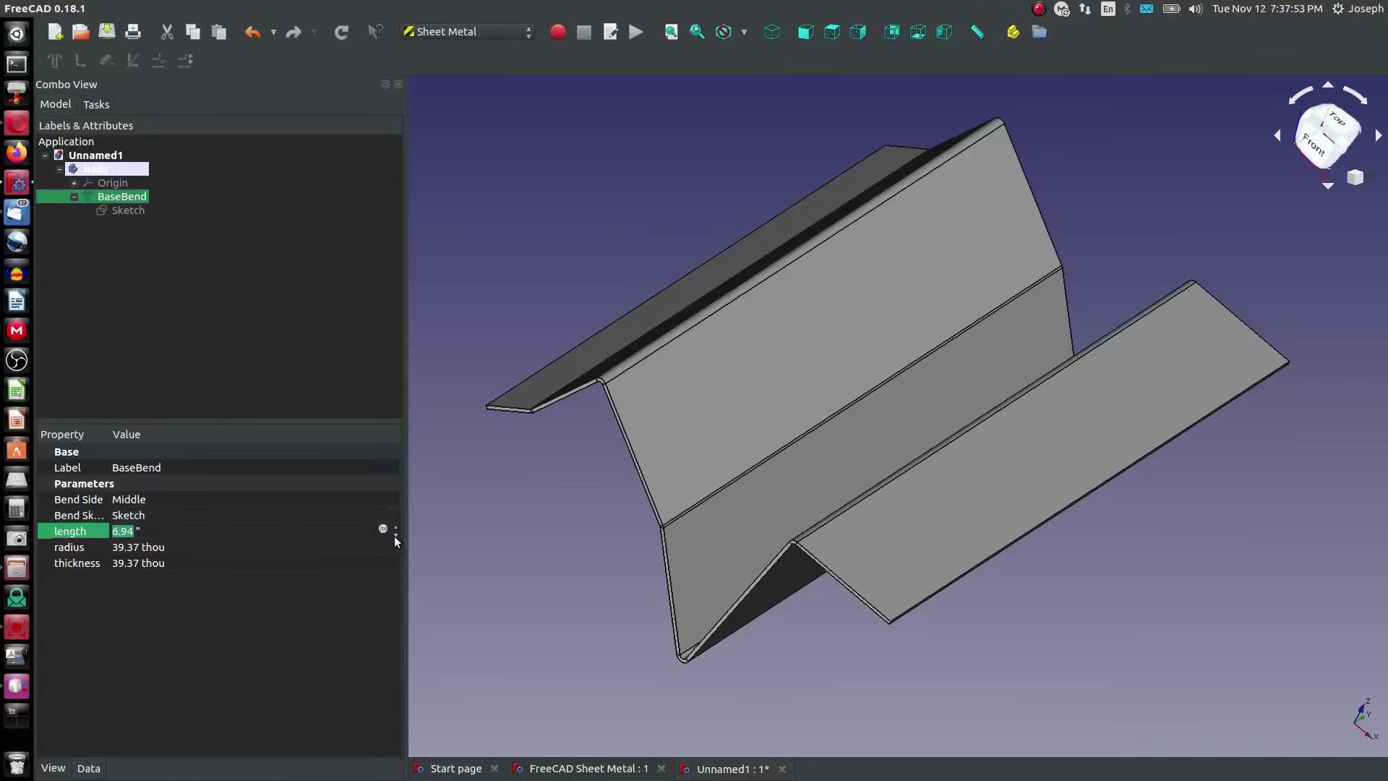
type("5")
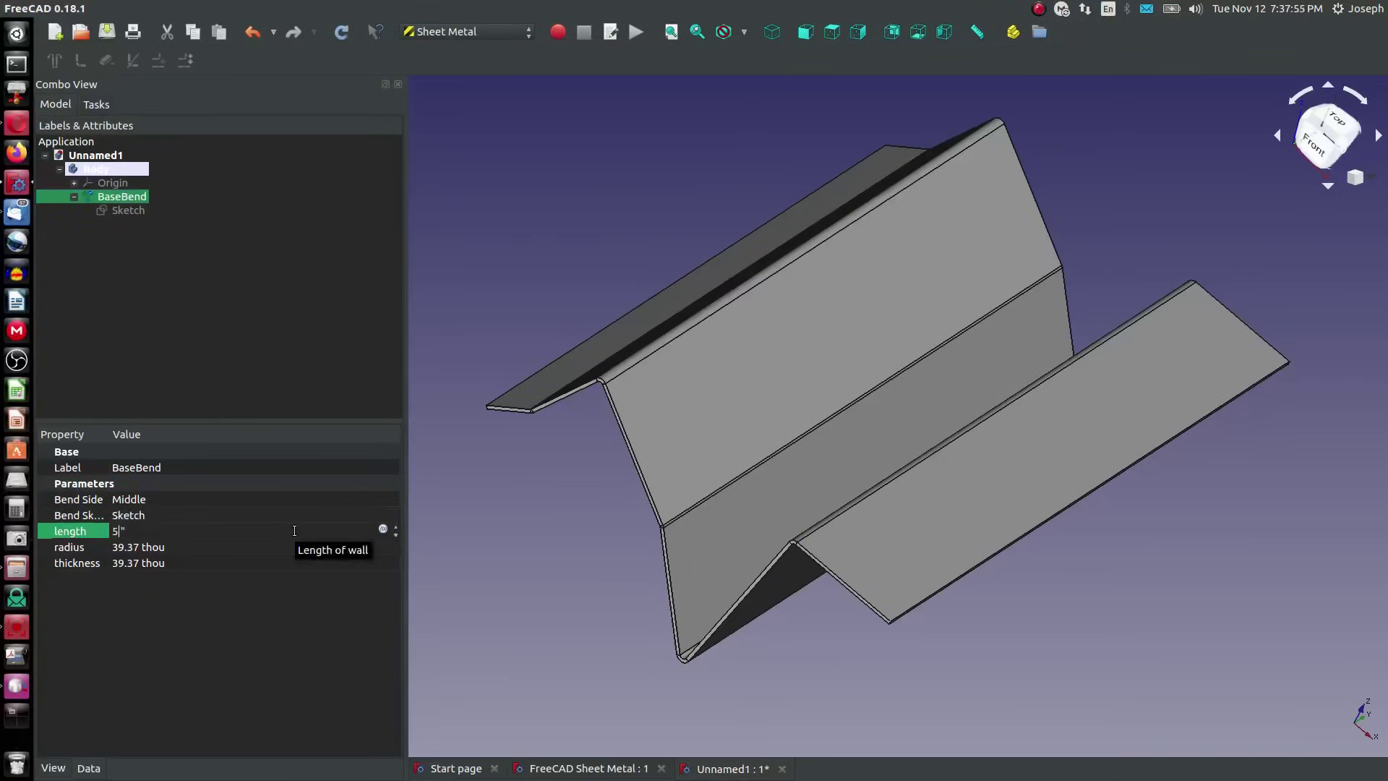
key("Return")
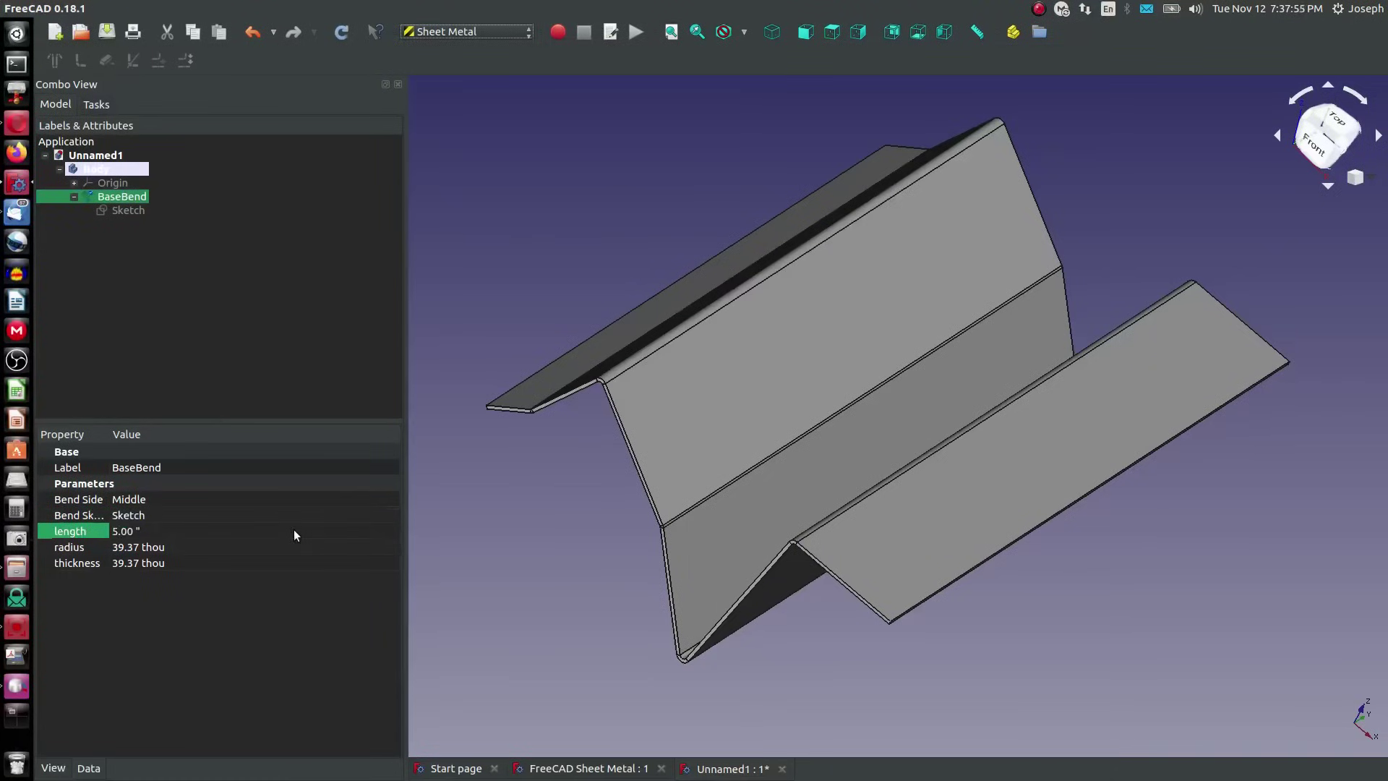
left_click(352, 32)
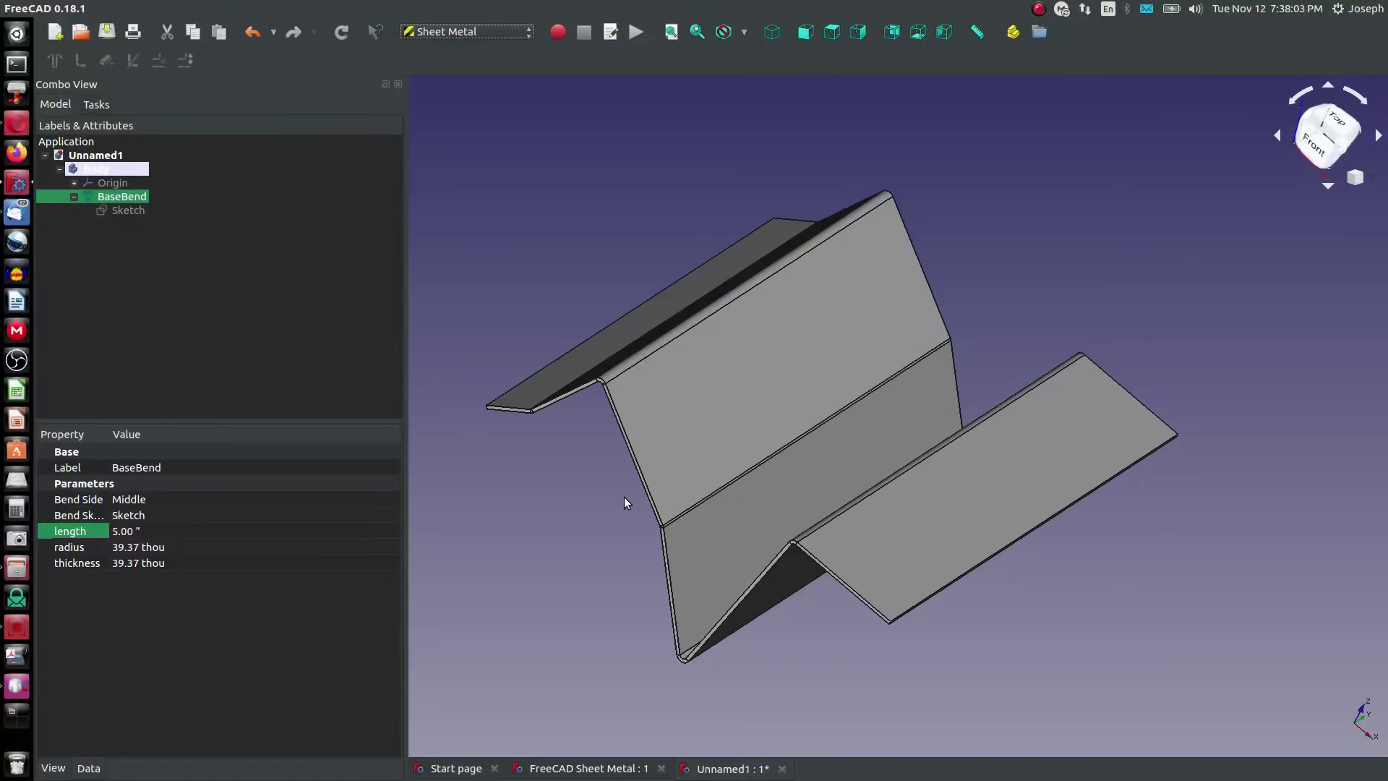
Set the BaseBend's bend radius to 0.5 inches and recompute the model
middle_click_drag(623, 497, 565, 519)
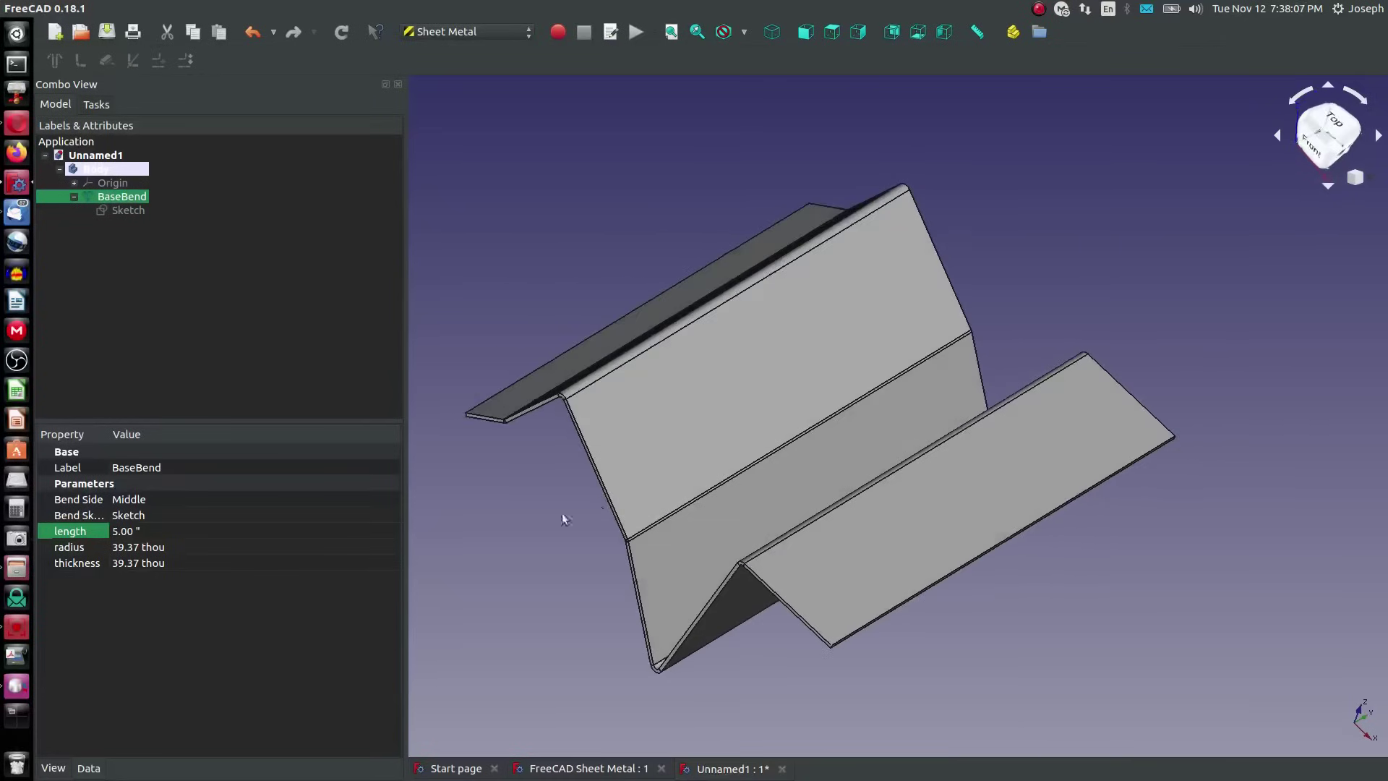
left_click(146, 548)
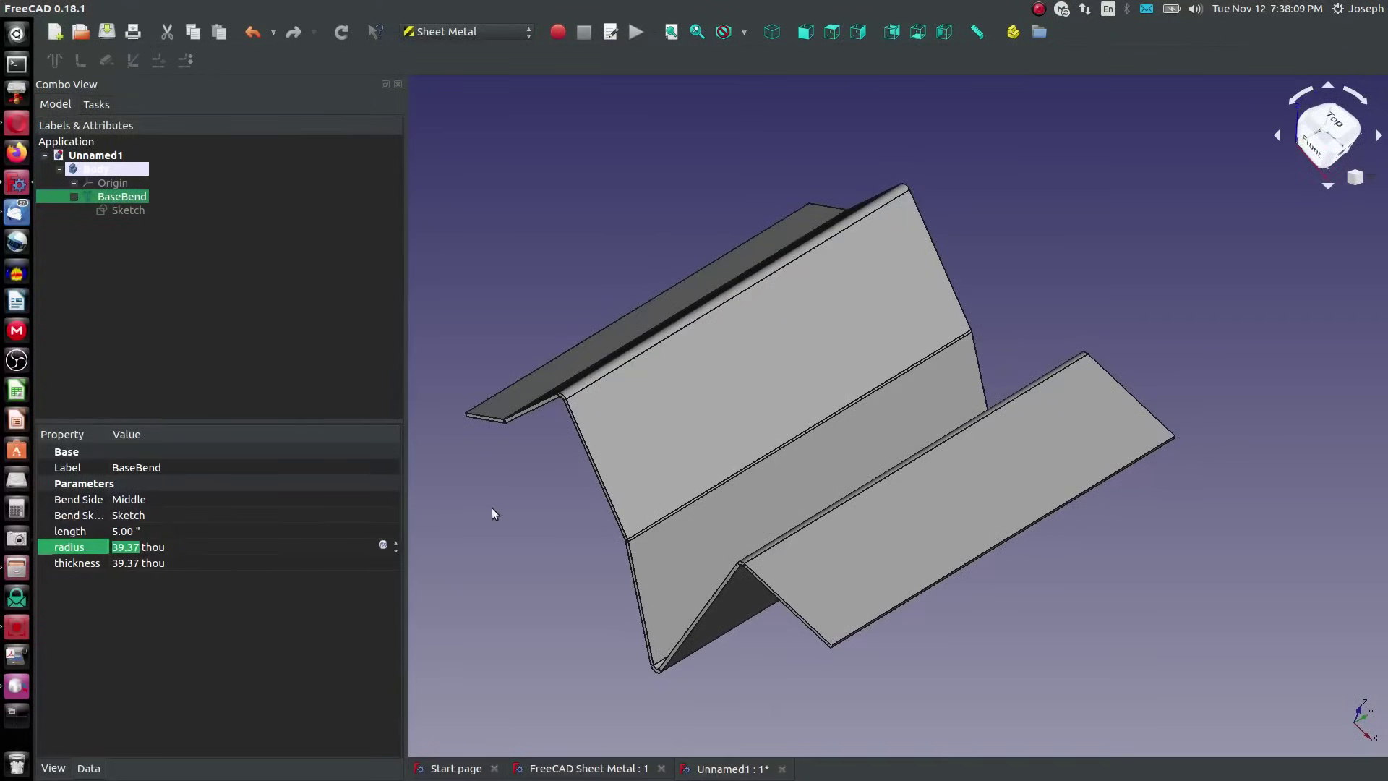
type("5")
left_click(213, 709)
left_click(144, 547)
left_click_drag(121, 546, 131, 546)
key("ctrl+a")
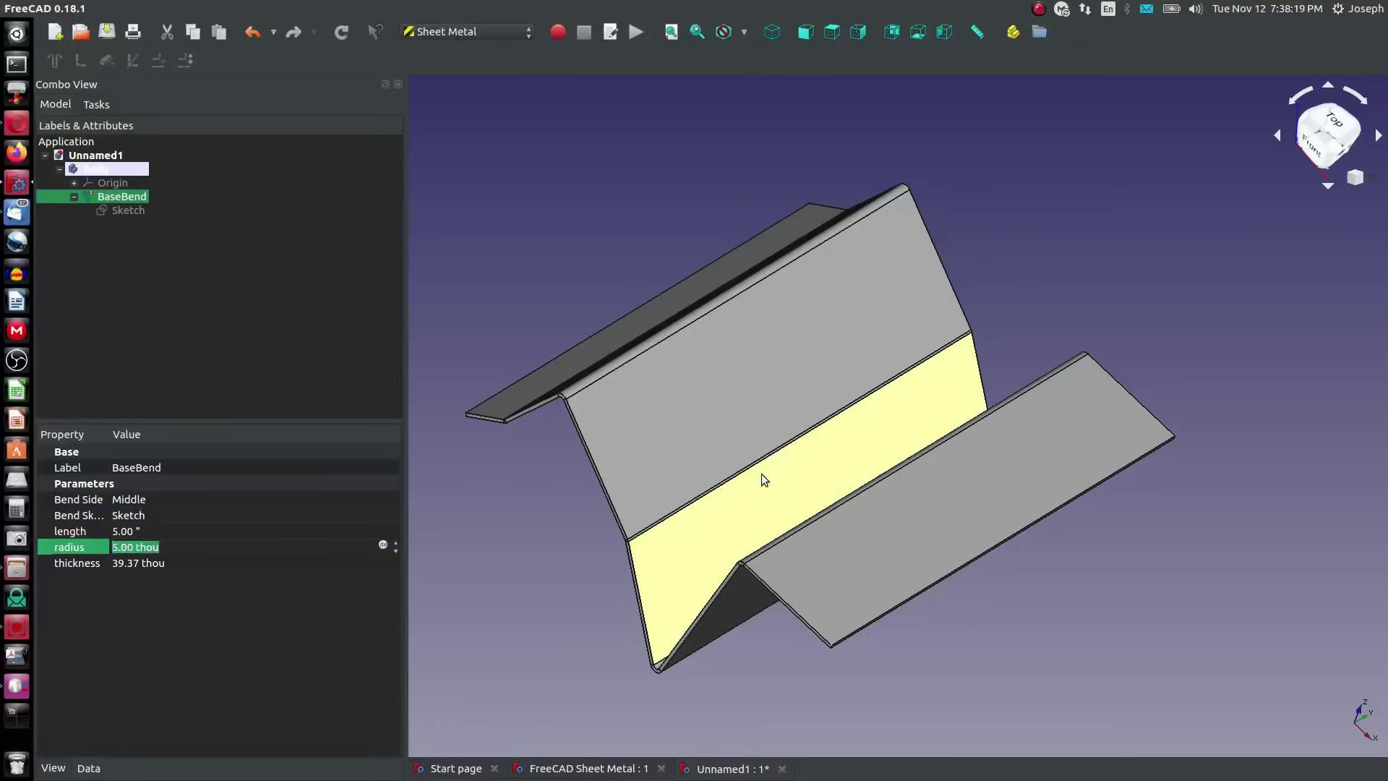
type("0.5")
key("Return")
left_click(601, 531)
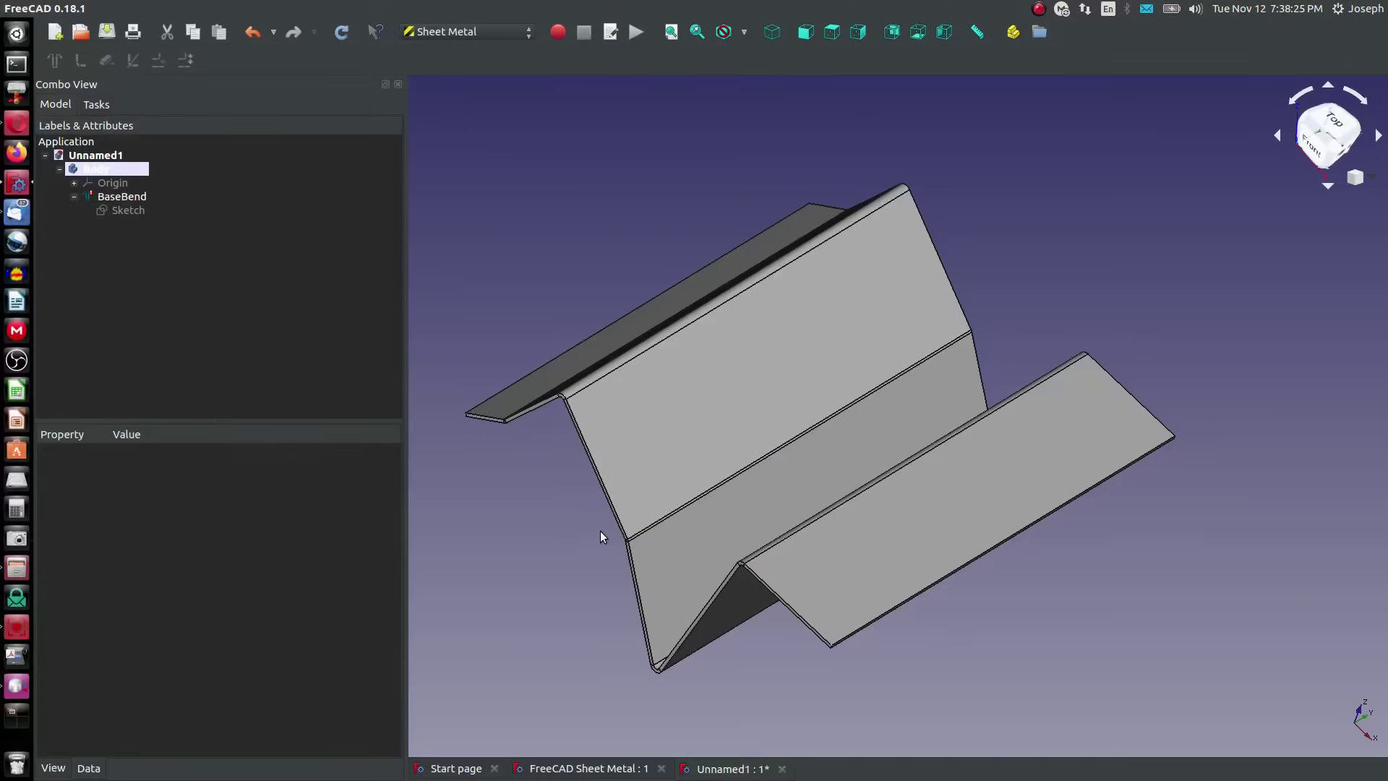
left_click(341, 31)
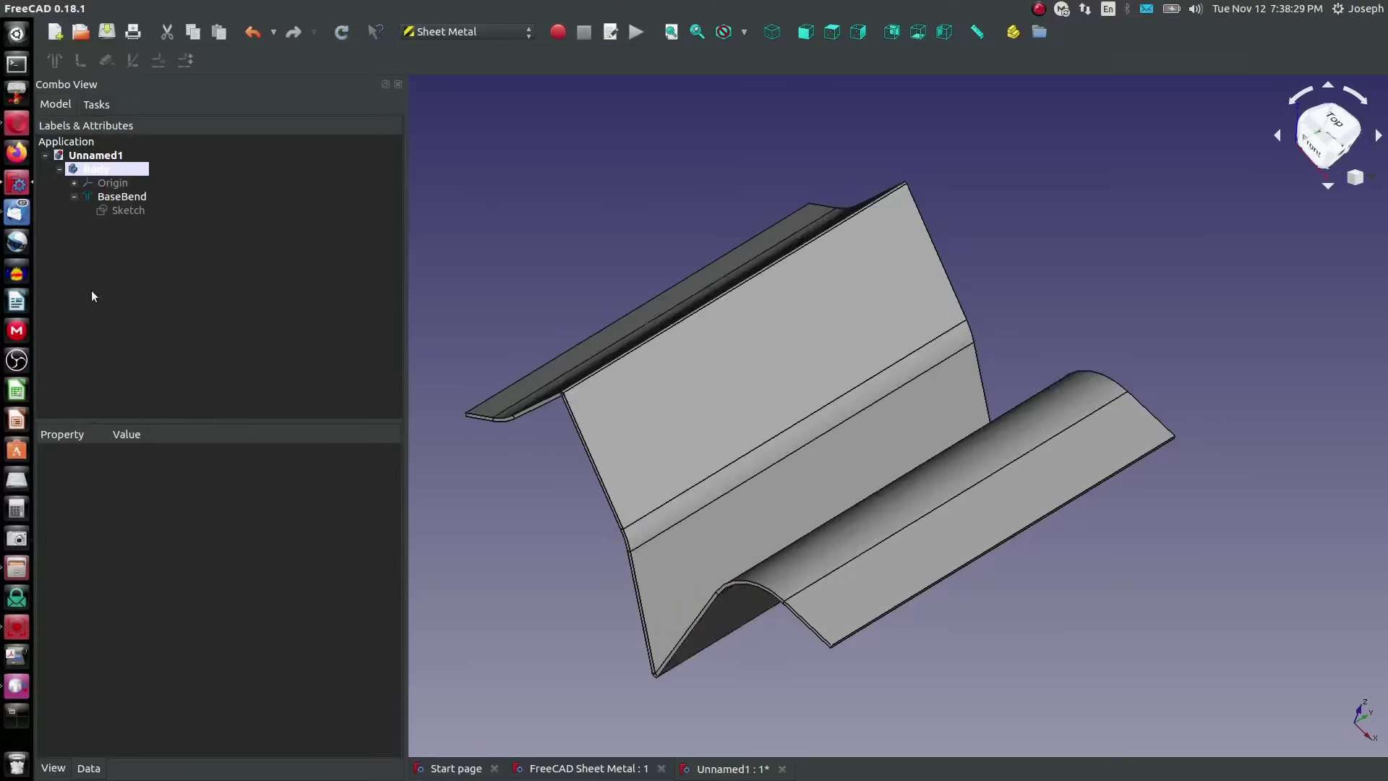
Change the BaseBend's bend radius to 0.25 inches and apply it to the model
left_click(112, 201)
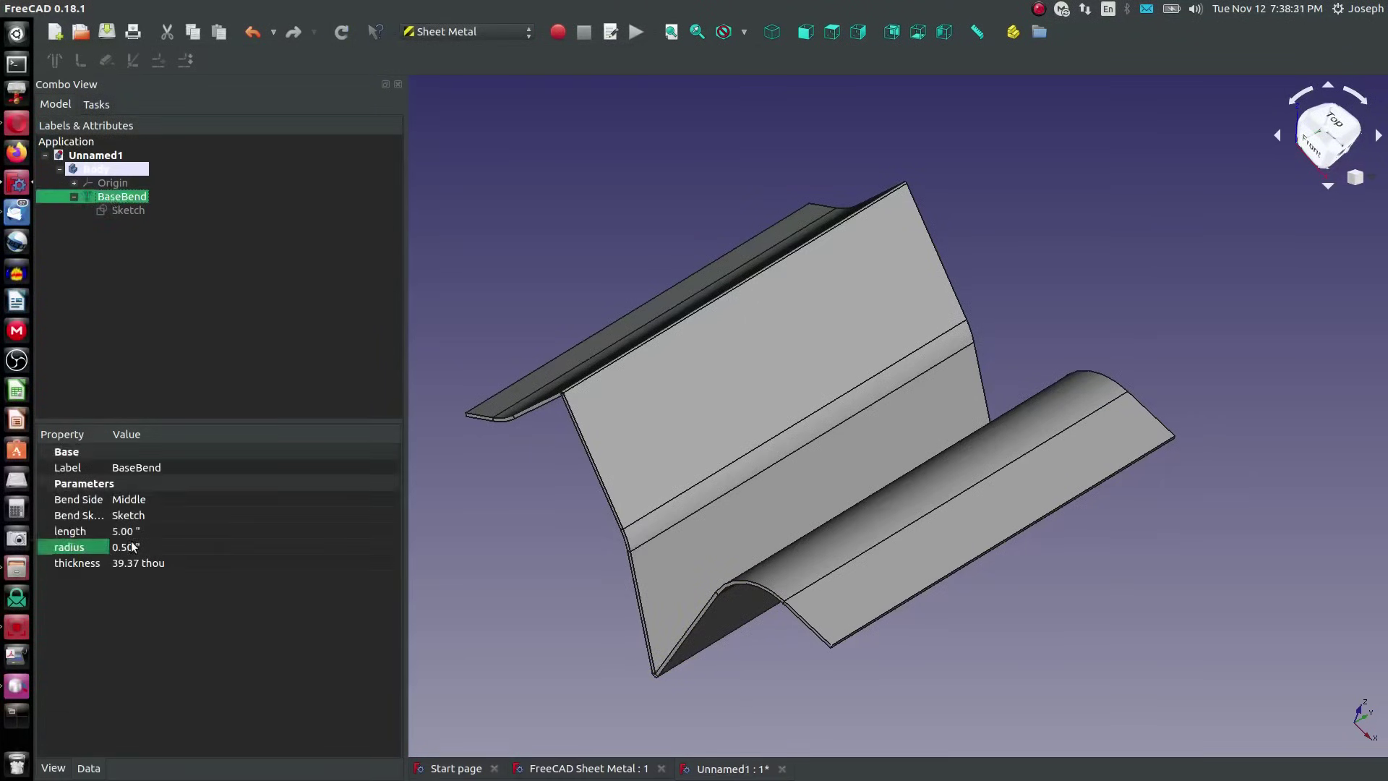
left_click(159, 548)
type("0.25")
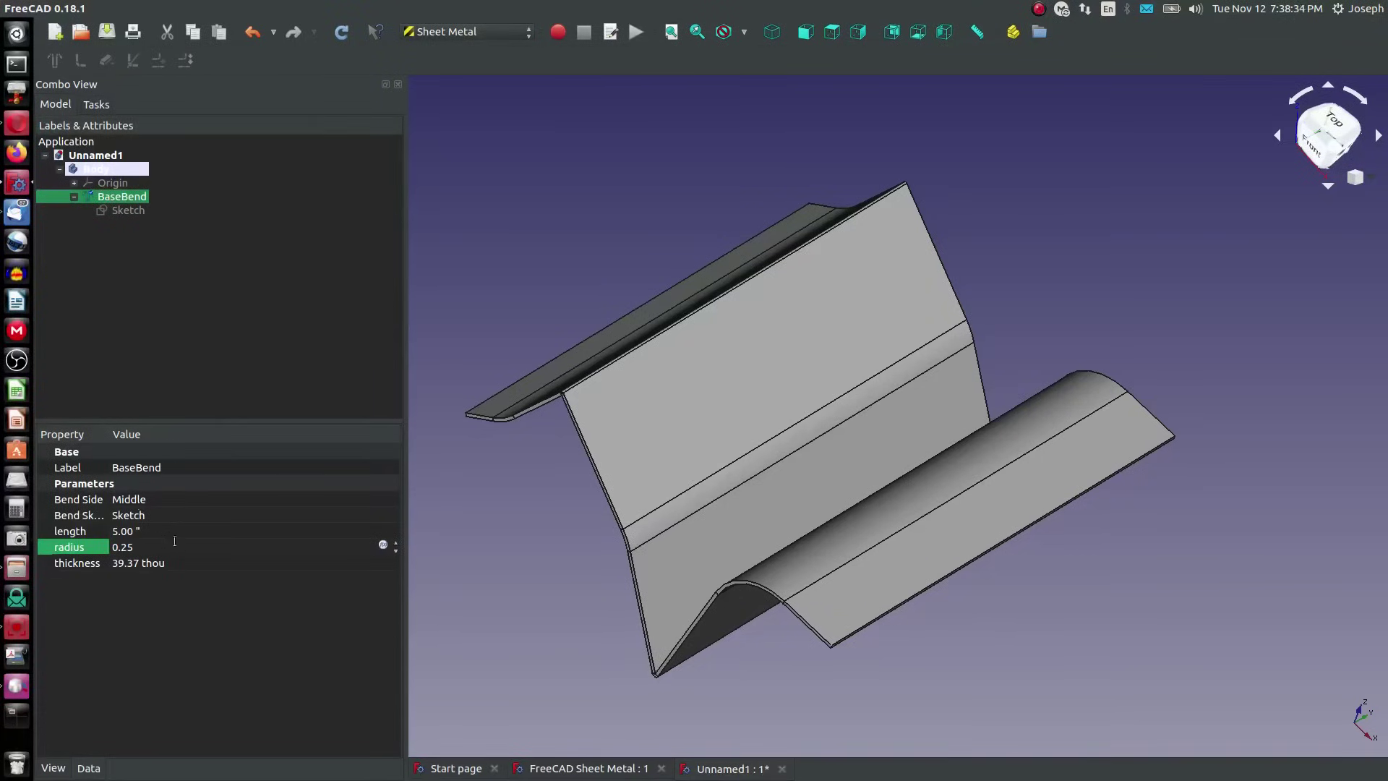
key("Return")
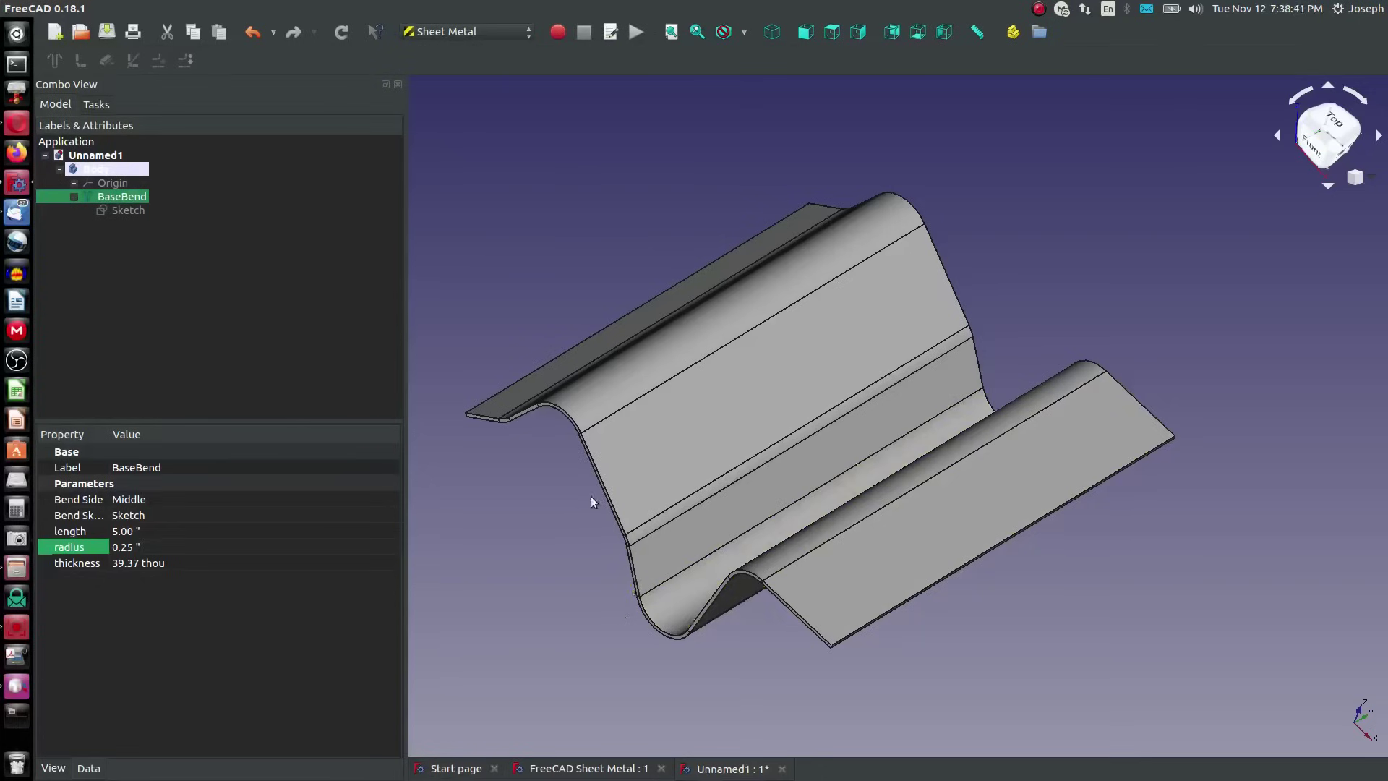
Reduce the BaseBend's bend radius to 0.12 inches and recompute the model
left_click(119, 547)
key("BackSpace")
key("BackSpace")
type("12")
key("Tab")
left_click(341, 32)
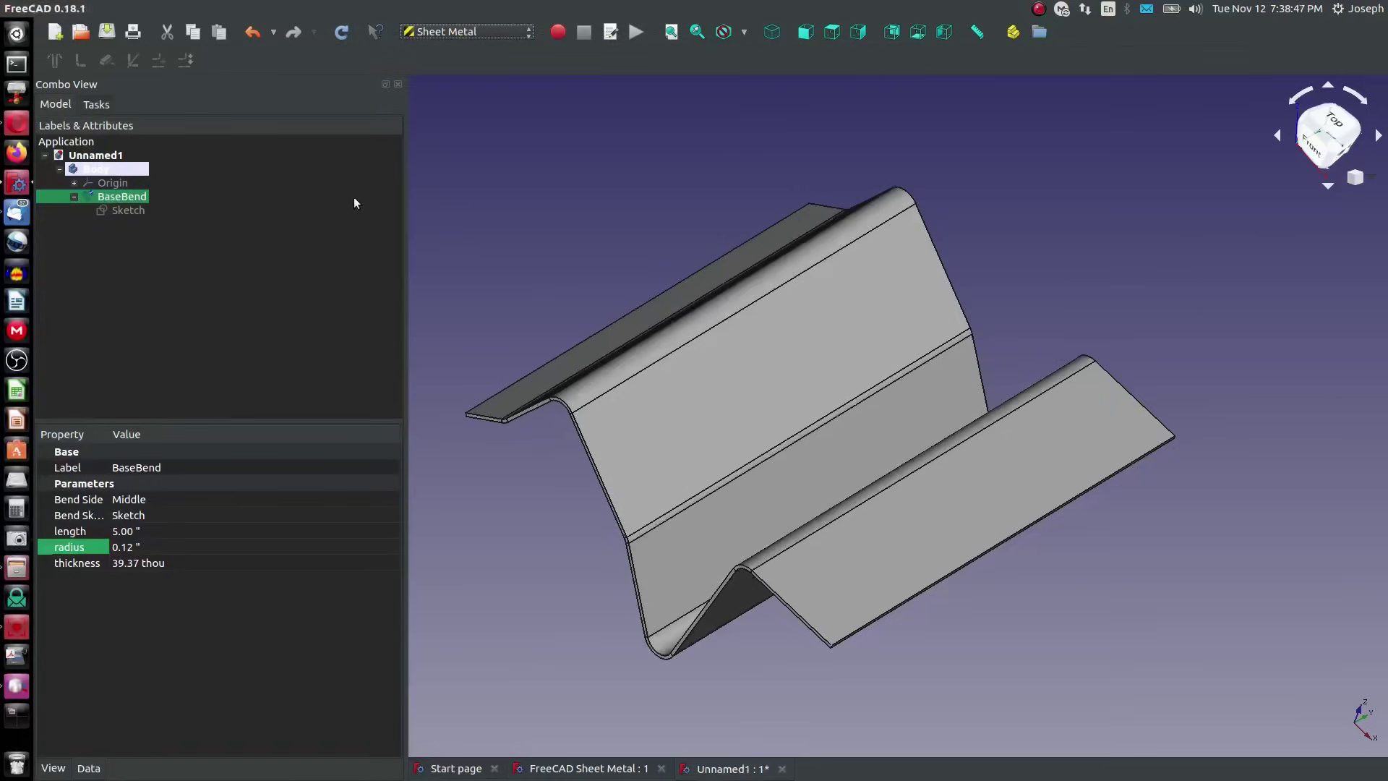
Set the BaseBend's sheet thickness to 0.25 inches
left_click(193, 564)
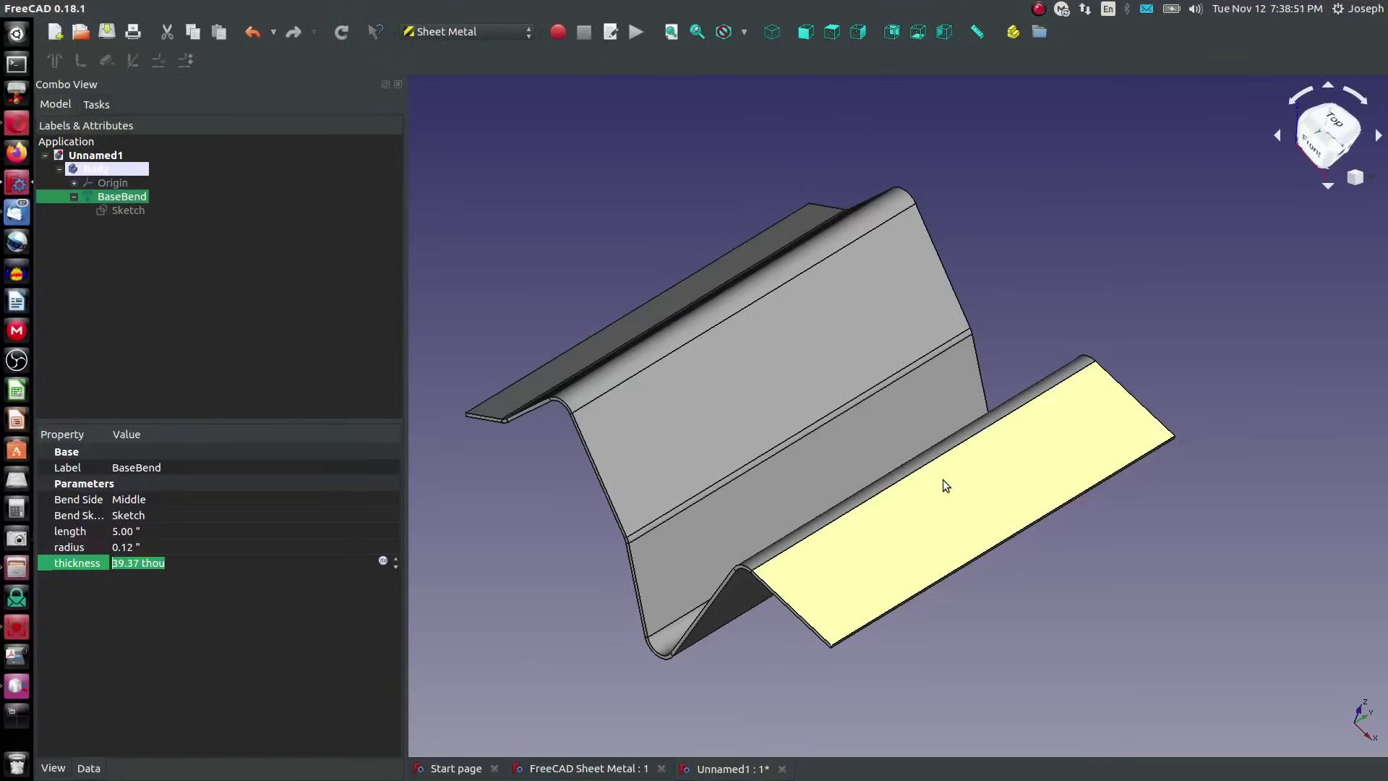
type("0.25")
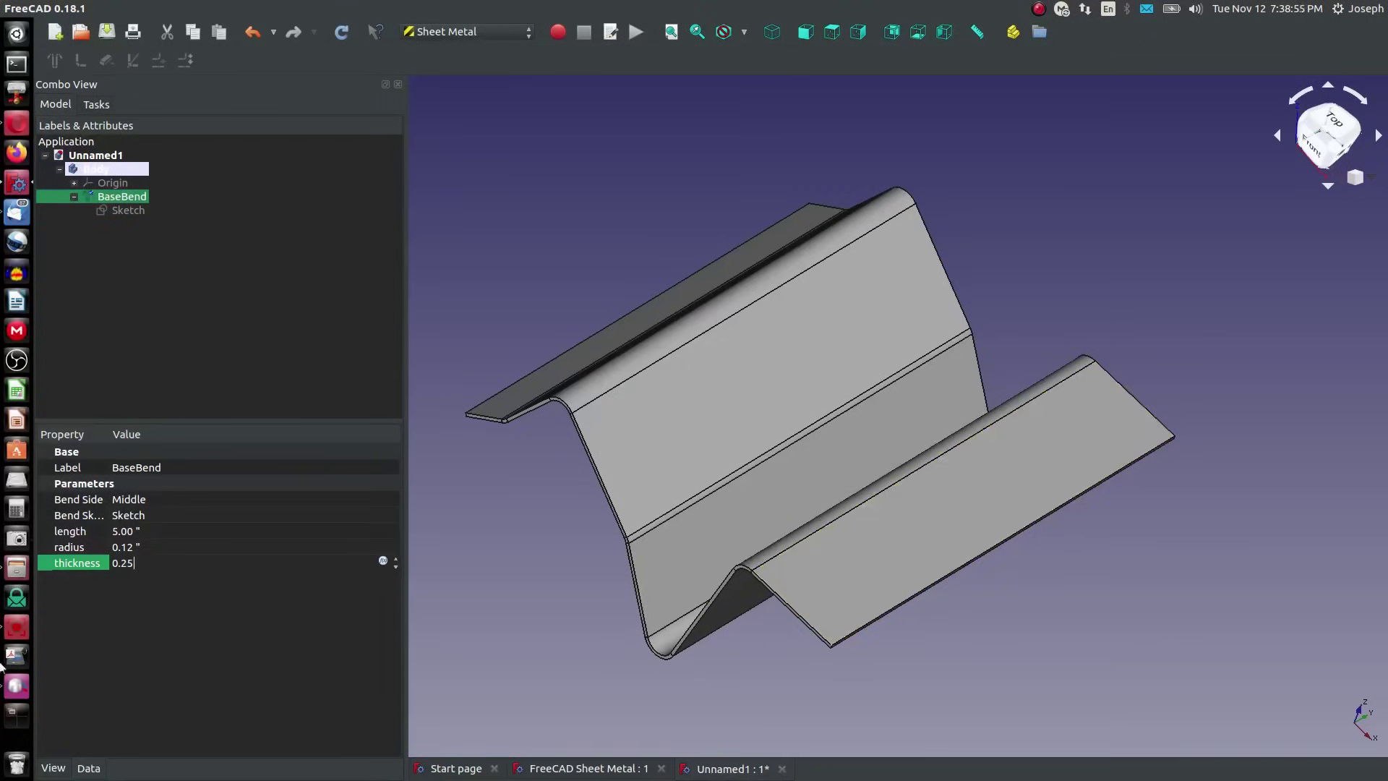
key("Return")
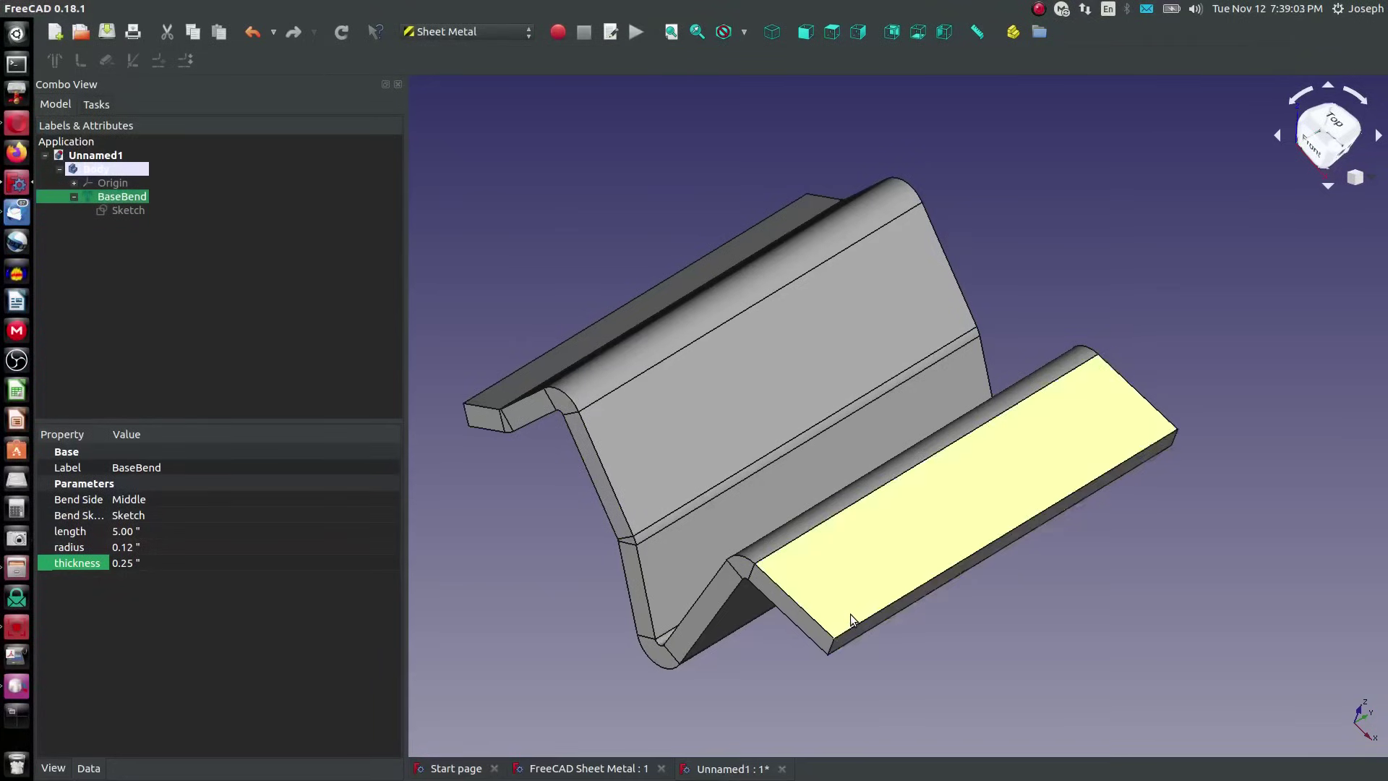
Add a bent wall on the short end edge of the front flange and inspect it from below
middle_click_drag(753, 526, 825, 509)
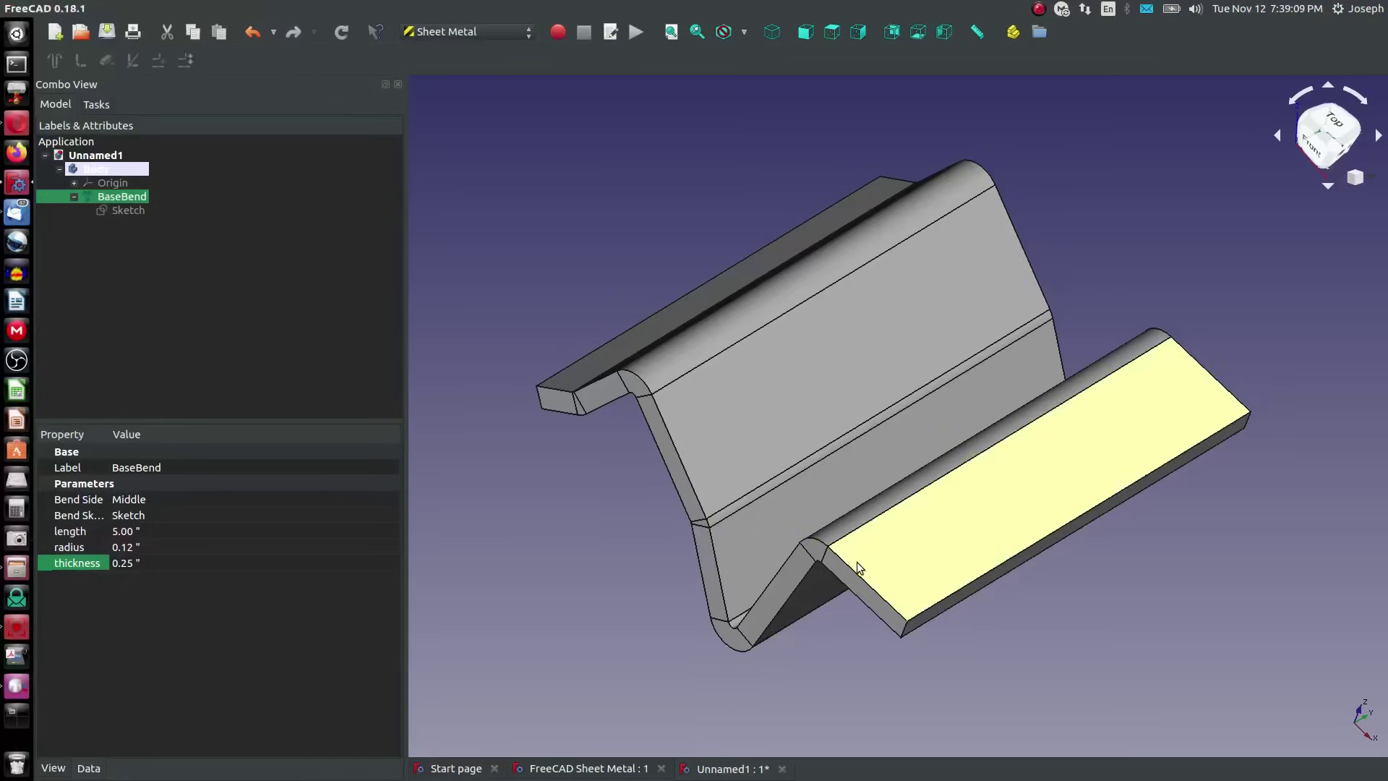
left_click(862, 583)
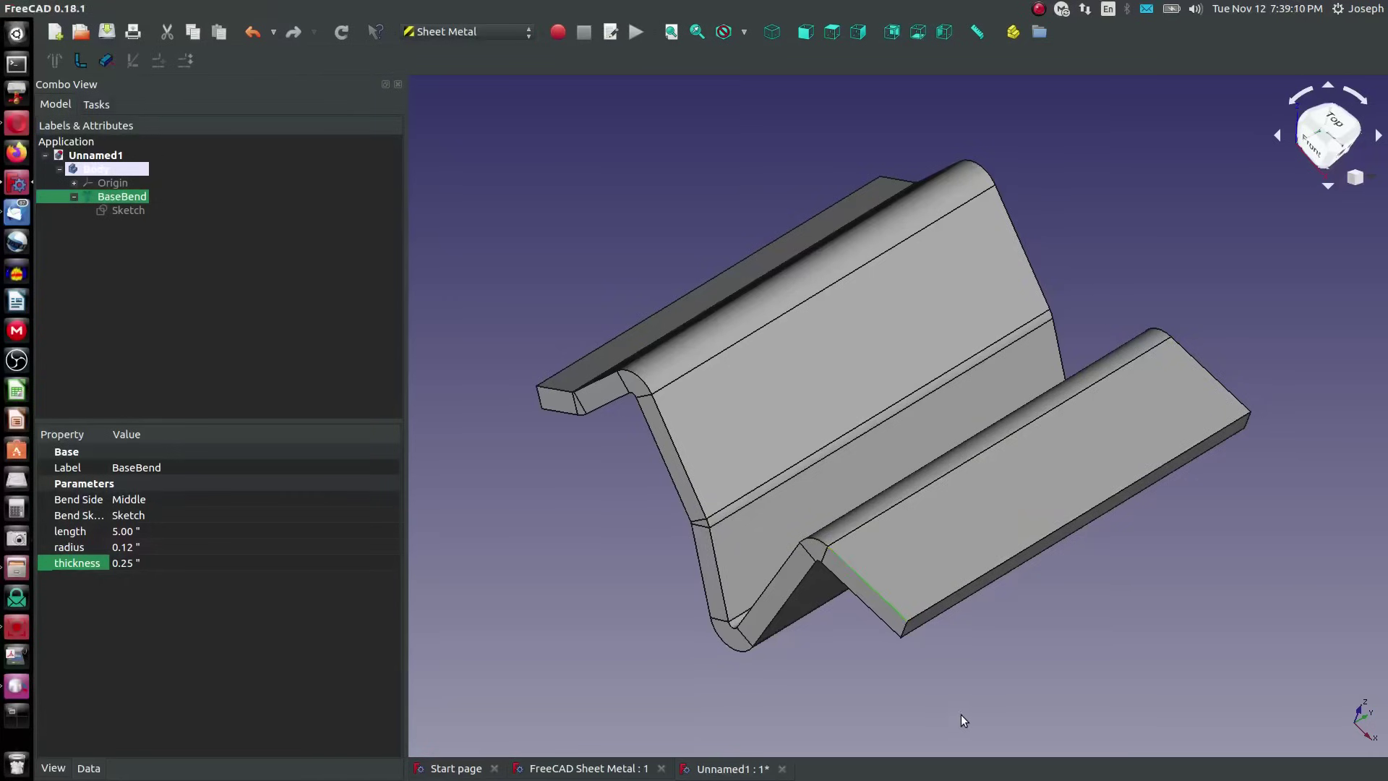
left_click(73, 63)
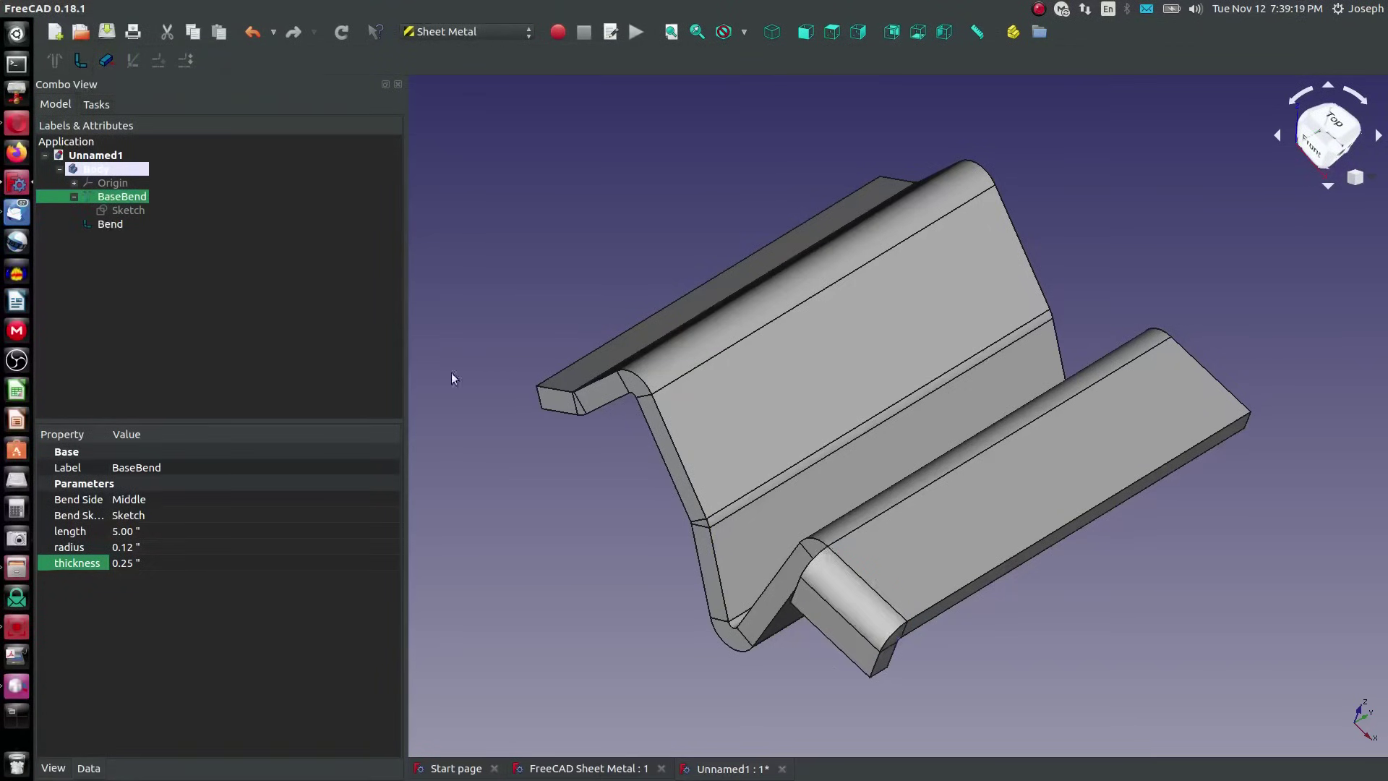
middle_click_drag(956, 662, 867, 506)
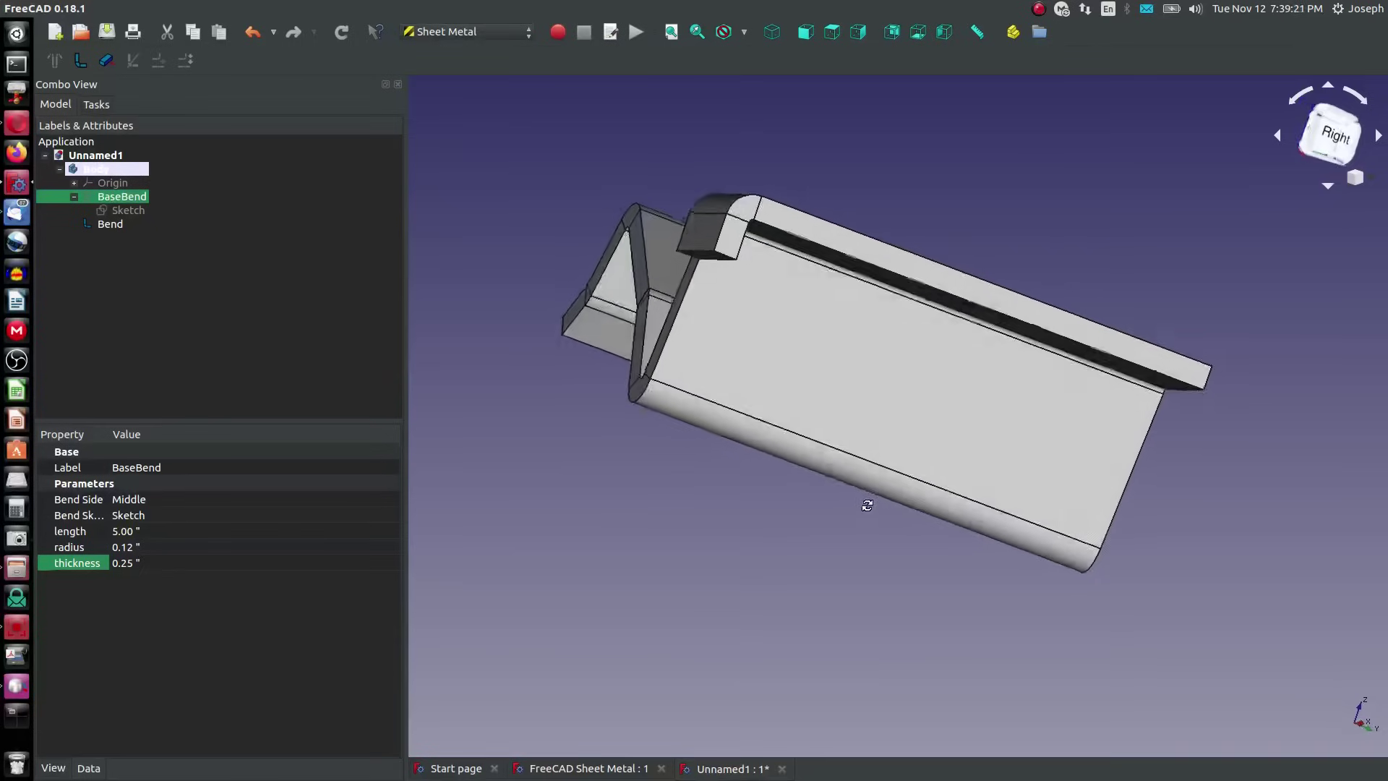
key("0")
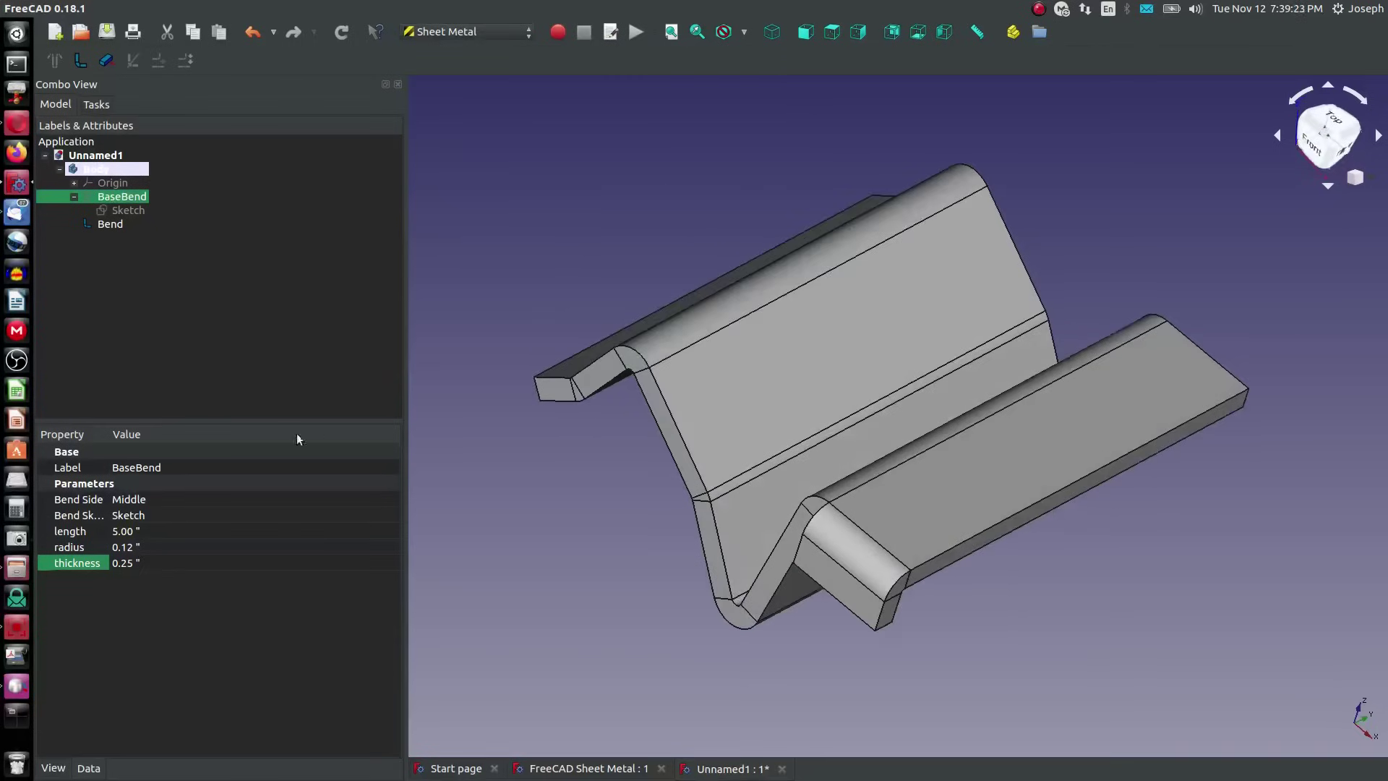
Set the new Bend's invert option to true and recompute so the wall points the other way
left_click(108, 226)
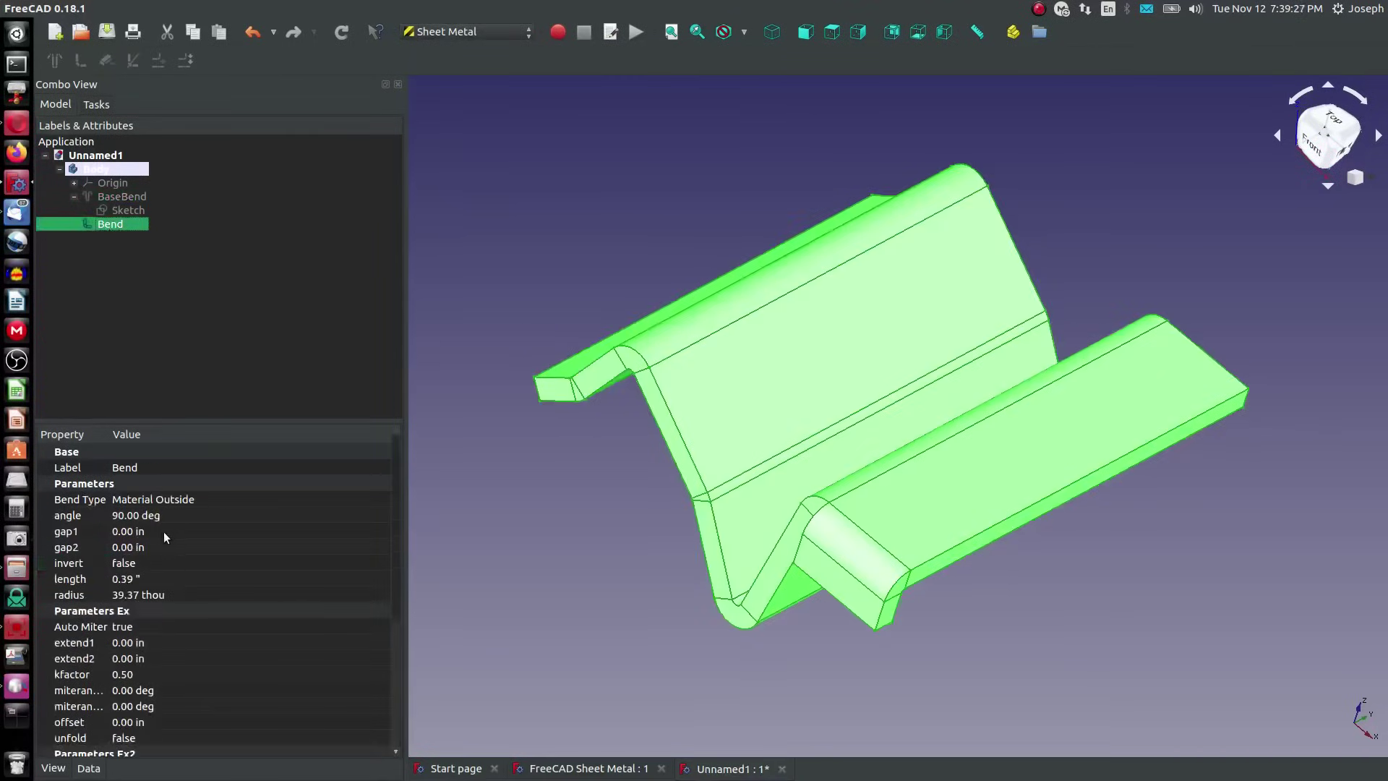
left_click(151, 562)
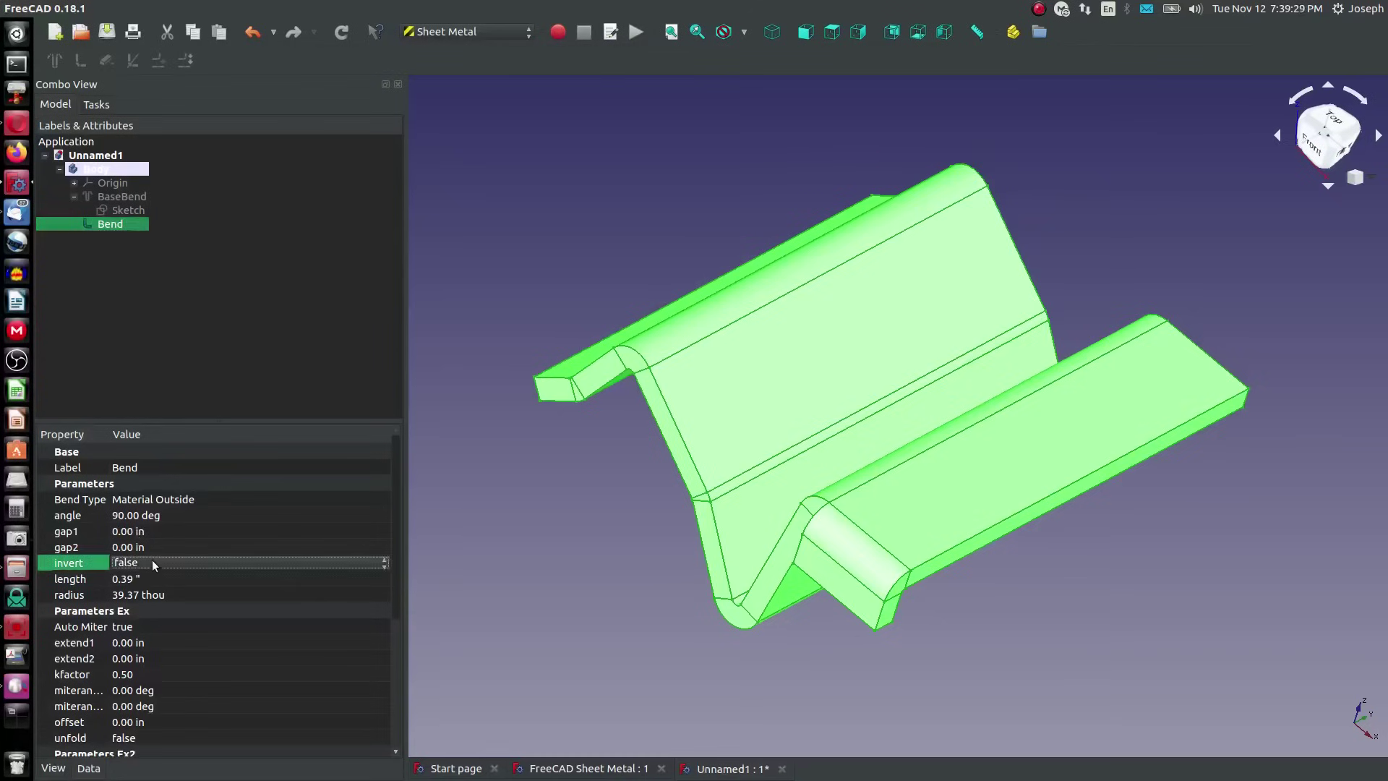
left_click(152, 562)
left_click(153, 577)
left_click(352, 32)
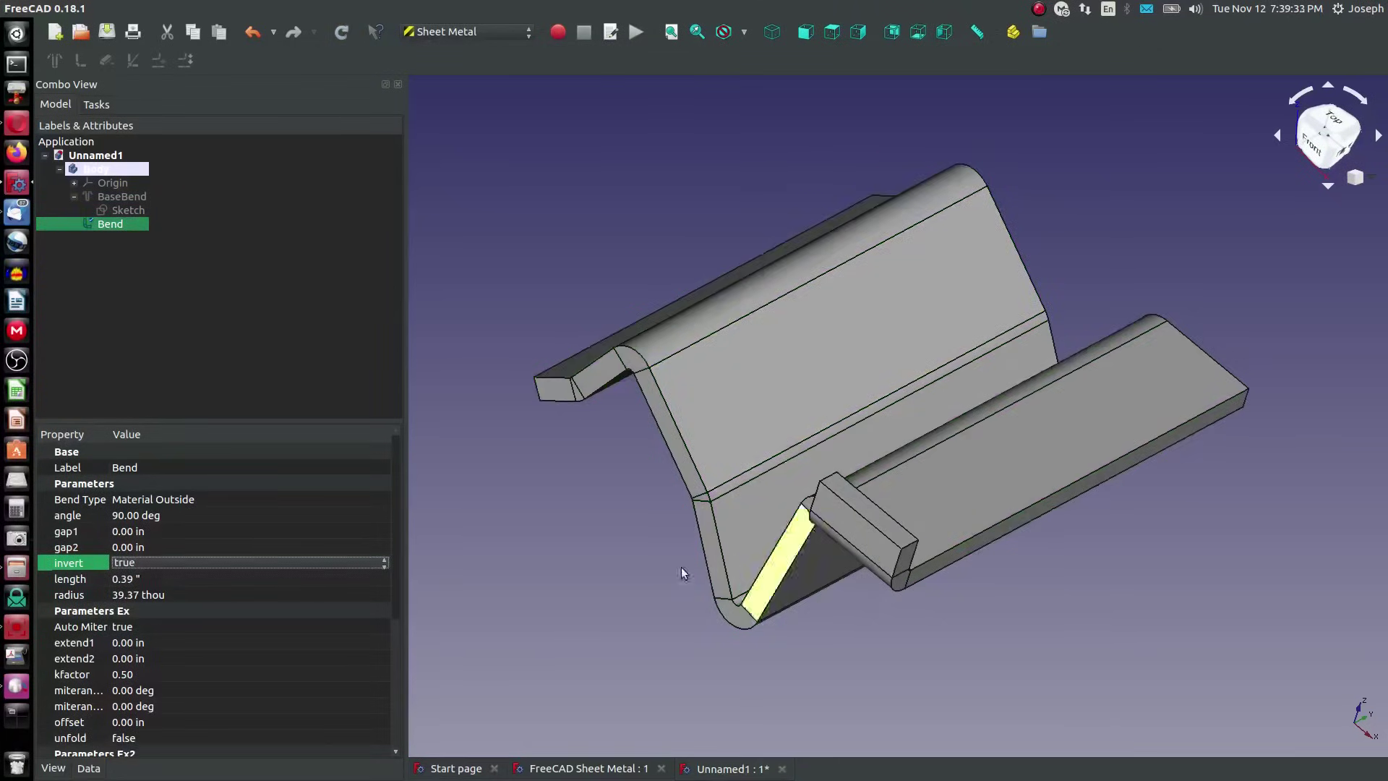
Set the Bend wall's length to 2 inches
left_click(135, 575)
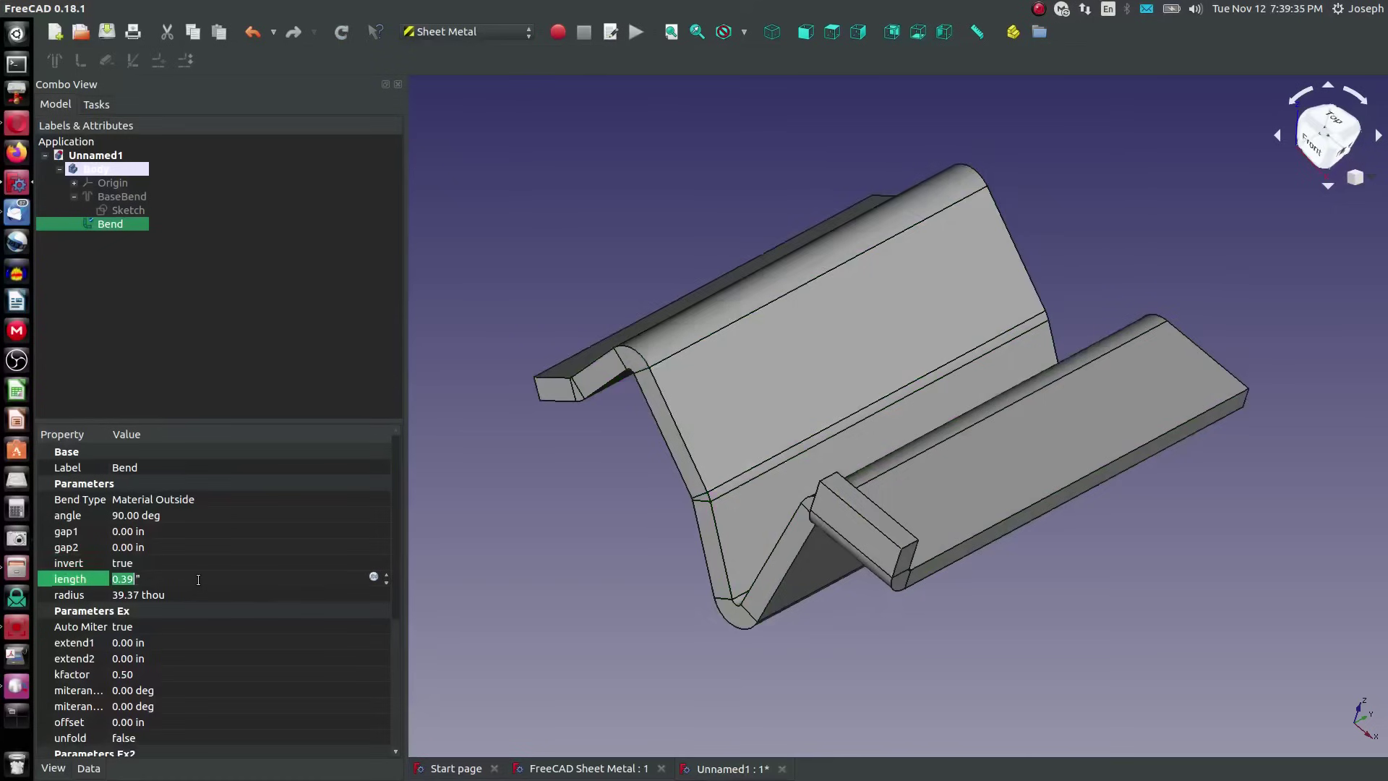
type("1")
left_click(182, 314)
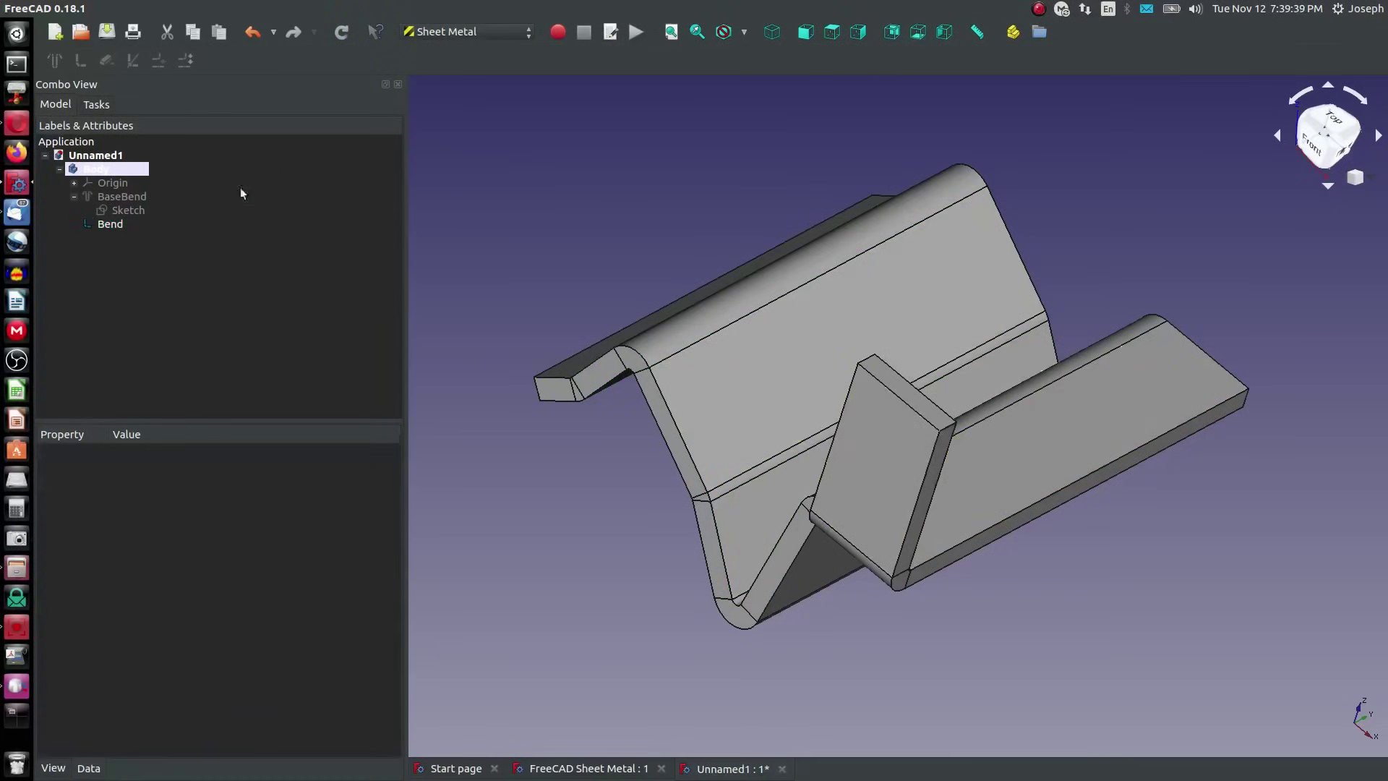
Set the Bend wall's bend radius to 500 thou
left_click(108, 223)
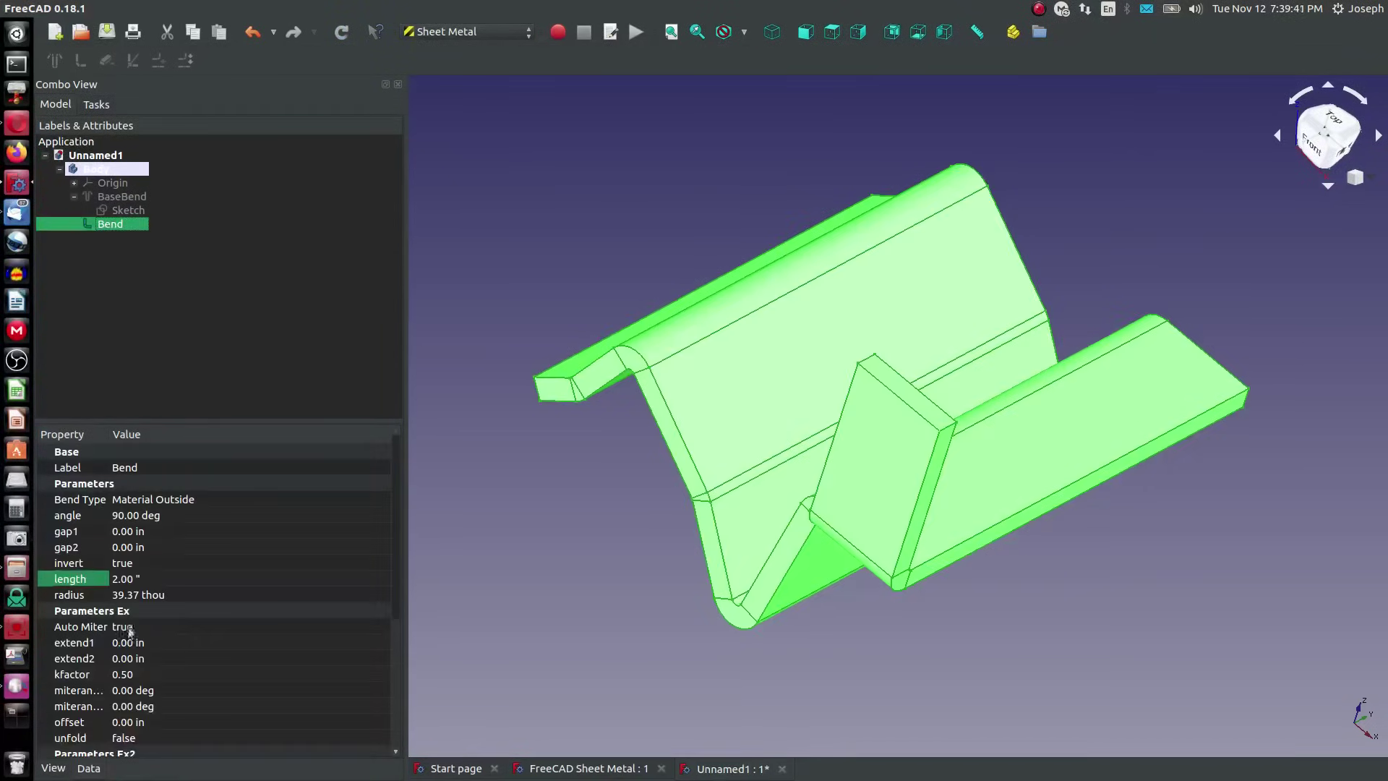
left_click(137, 597)
type(".")
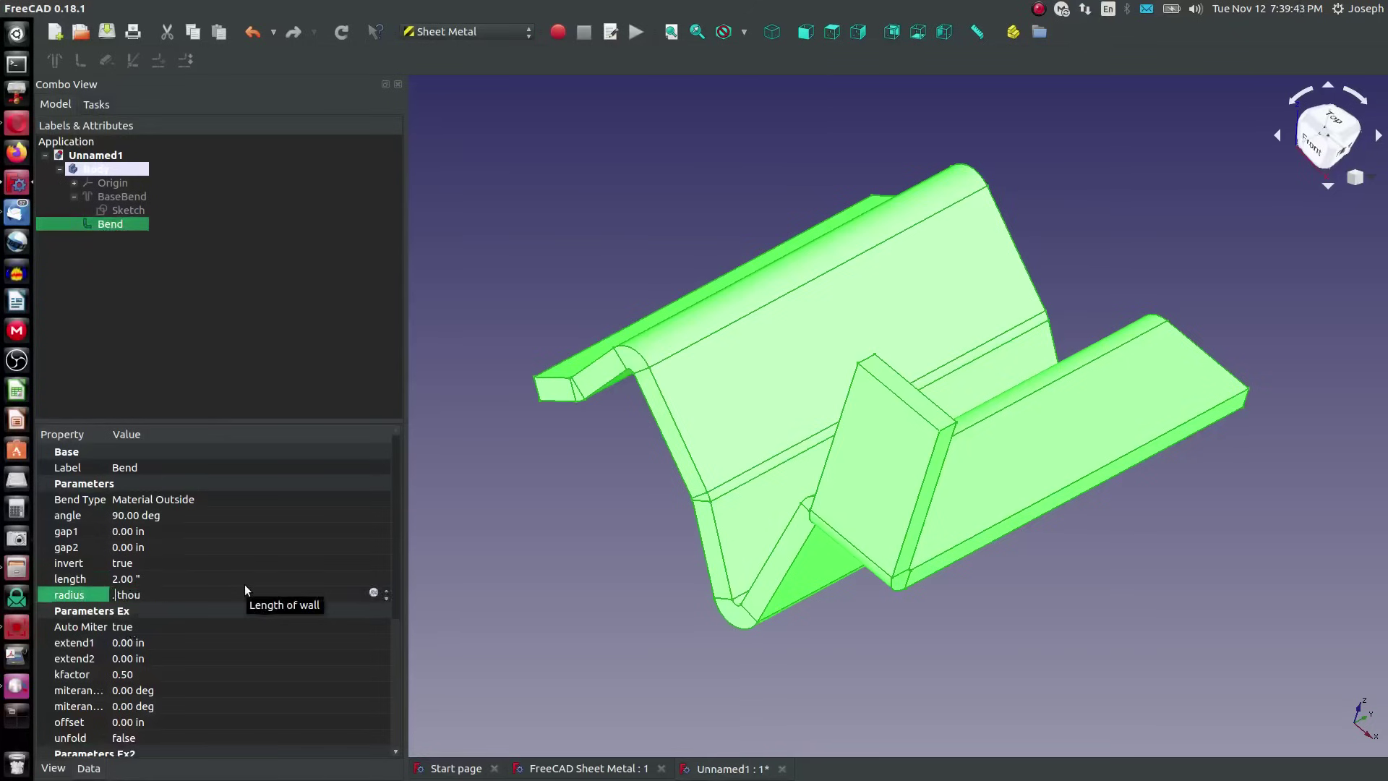
type("5")
key("BackSpace")
key("BackSpace")
type("500")
left_click(274, 297)
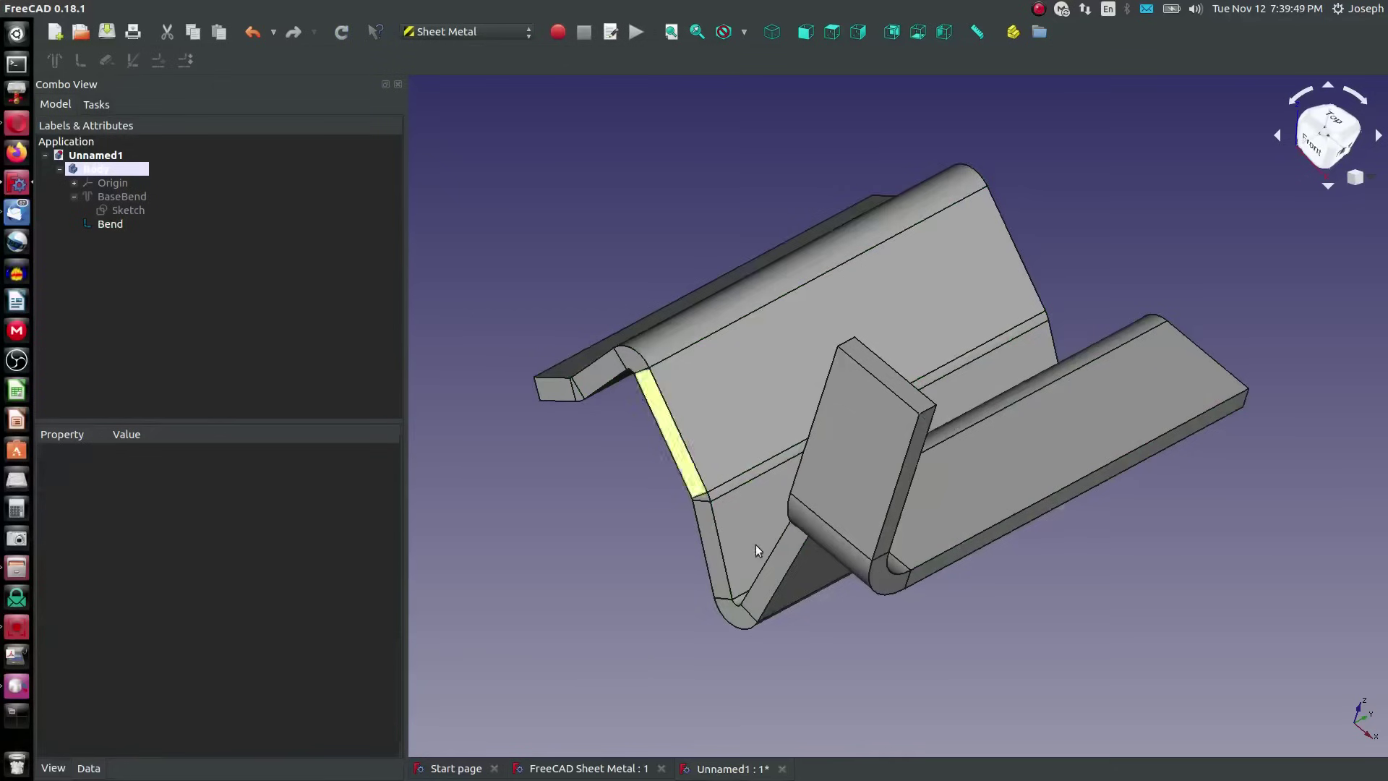
Set the Bend's Auto Miter option to false
left_click(107, 224)
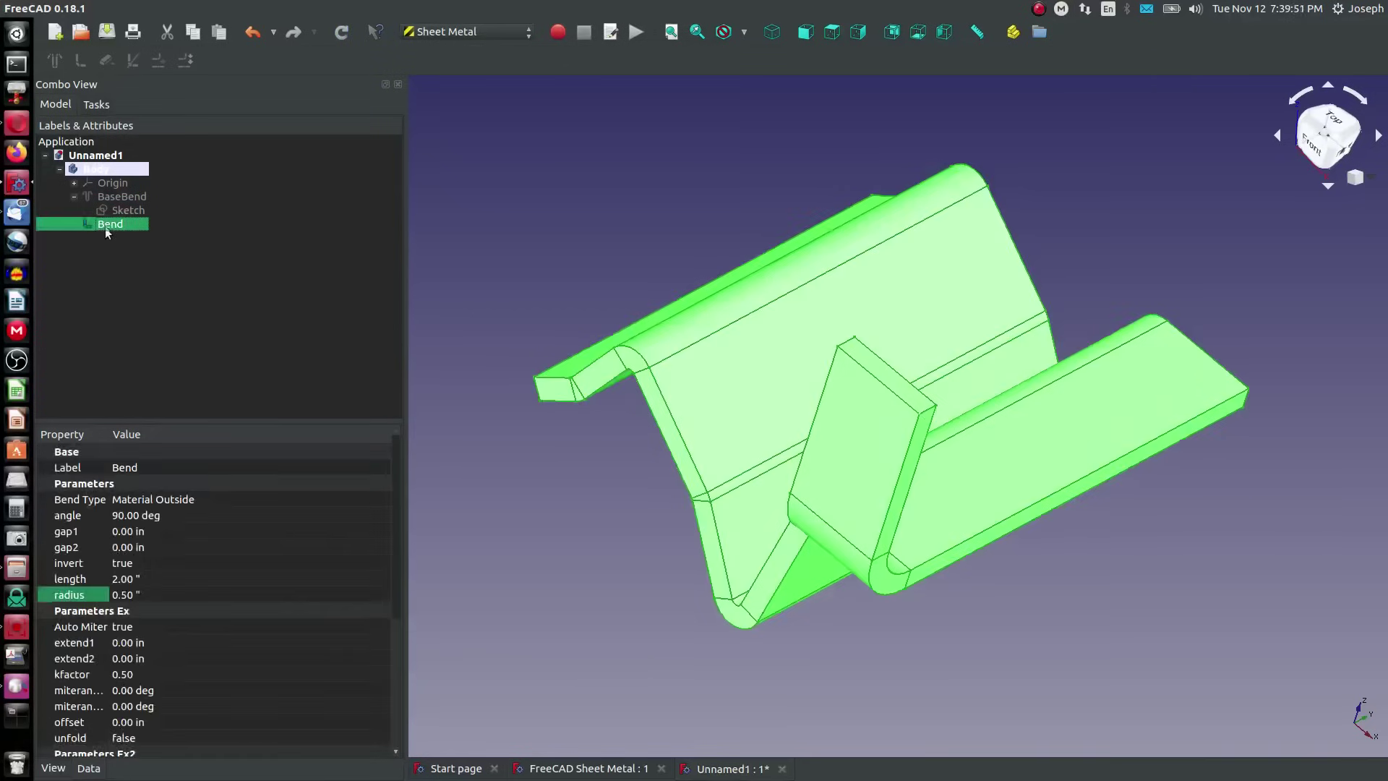
scroll(172, 570, "down", 3)
scroll(185, 566, "up", 1)
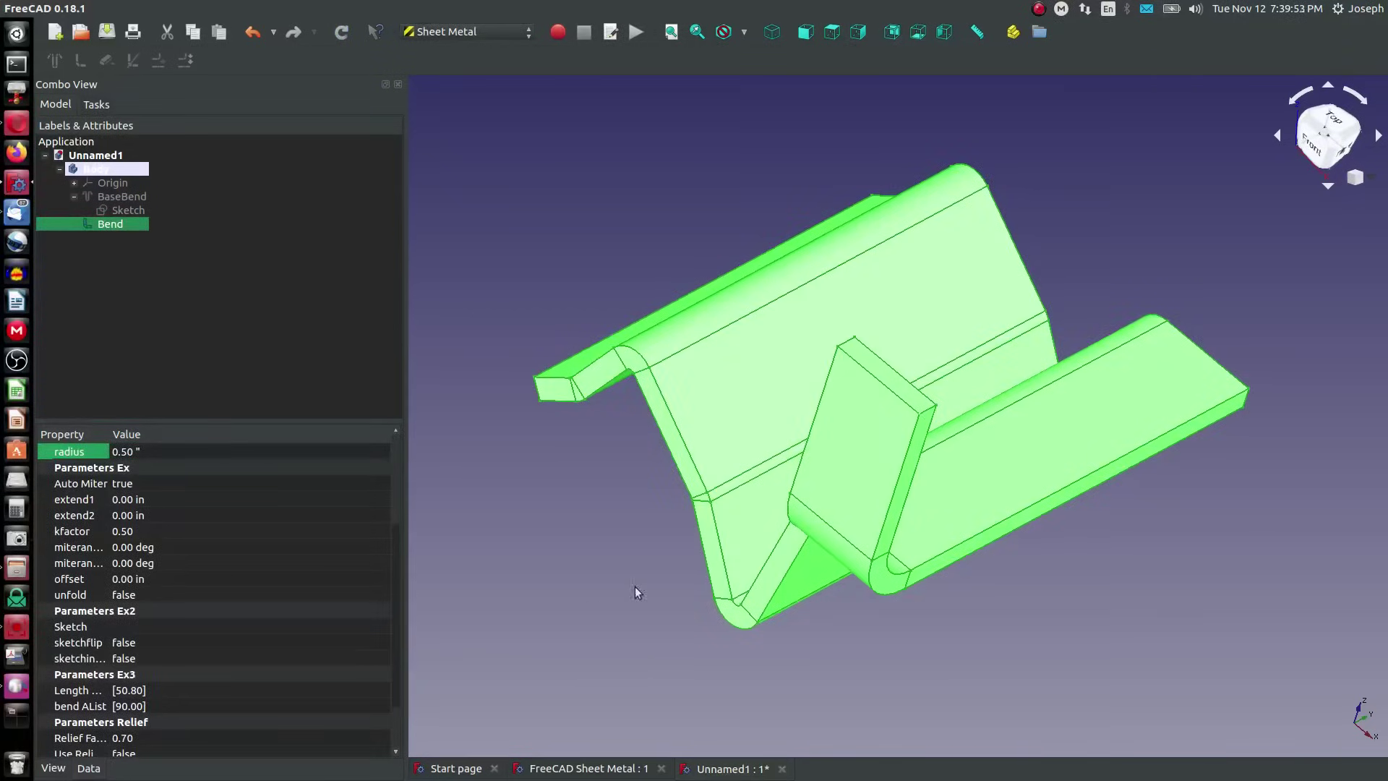
middle_click_drag(918, 570, 671, 484)
scroll(608, 432, "up", 2)
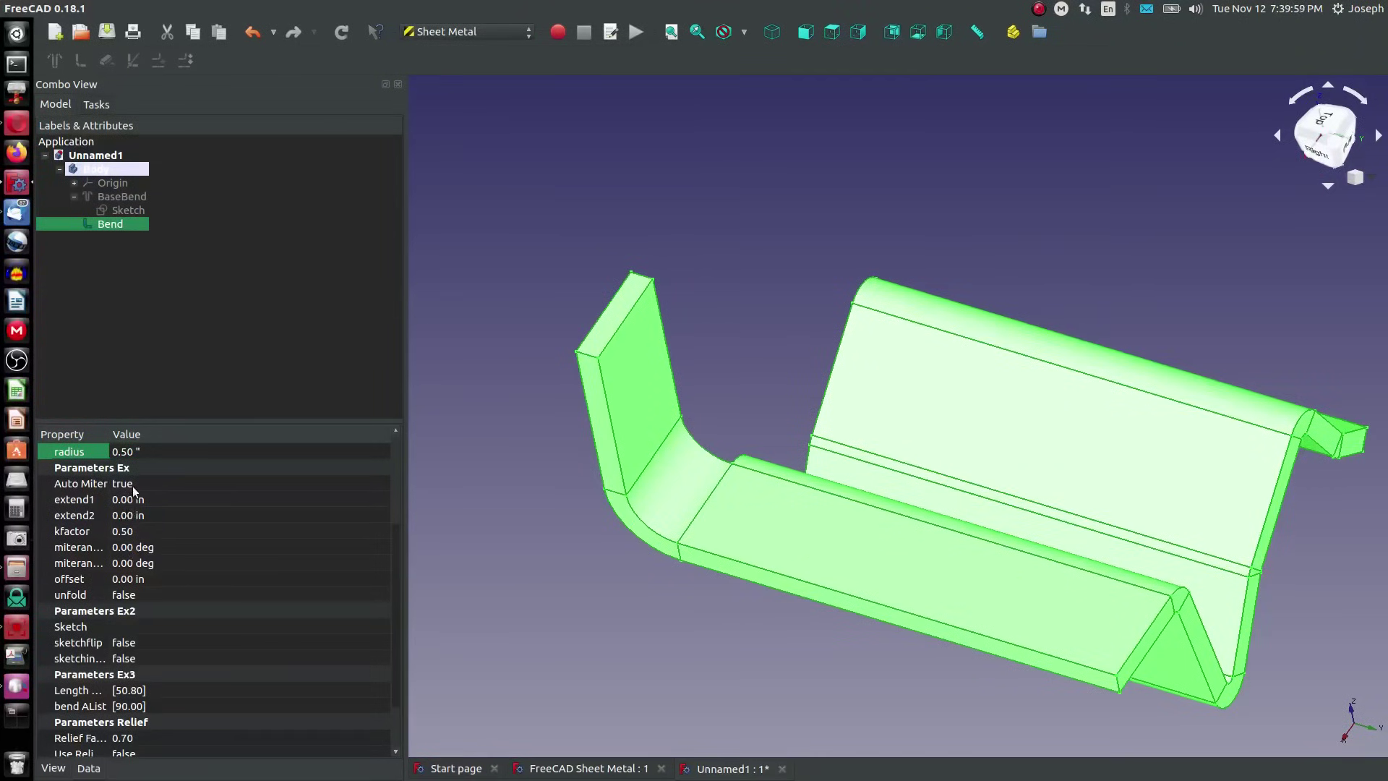
left_click(81, 485)
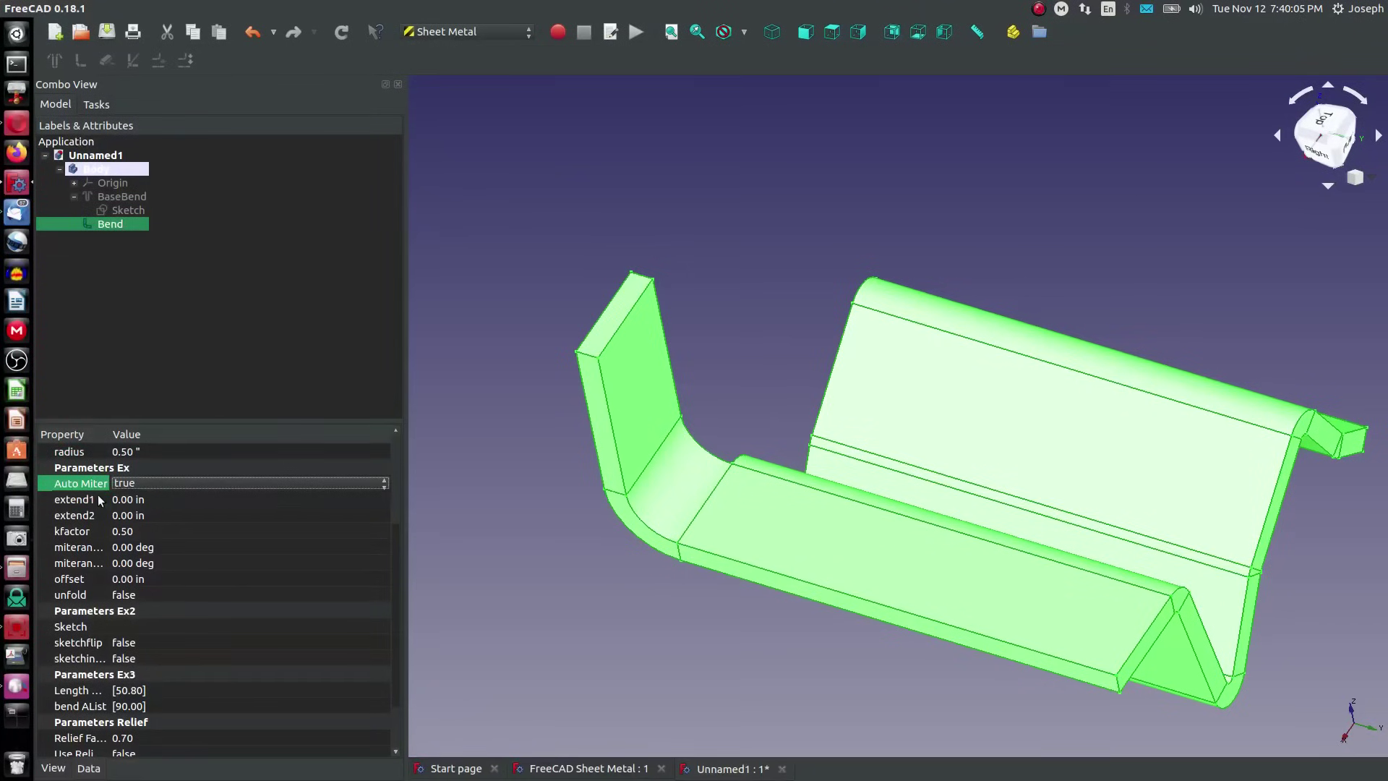
left_click(140, 480)
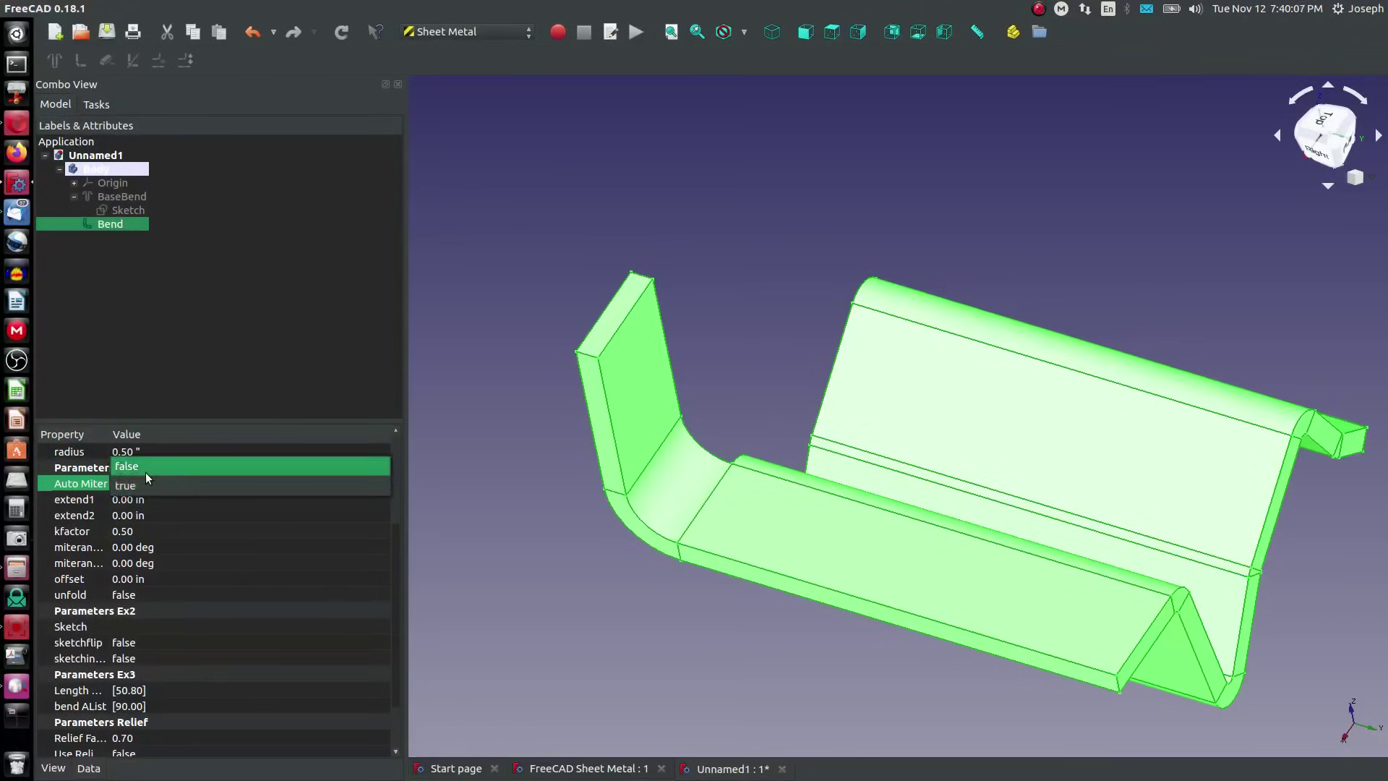
left_click(145, 471)
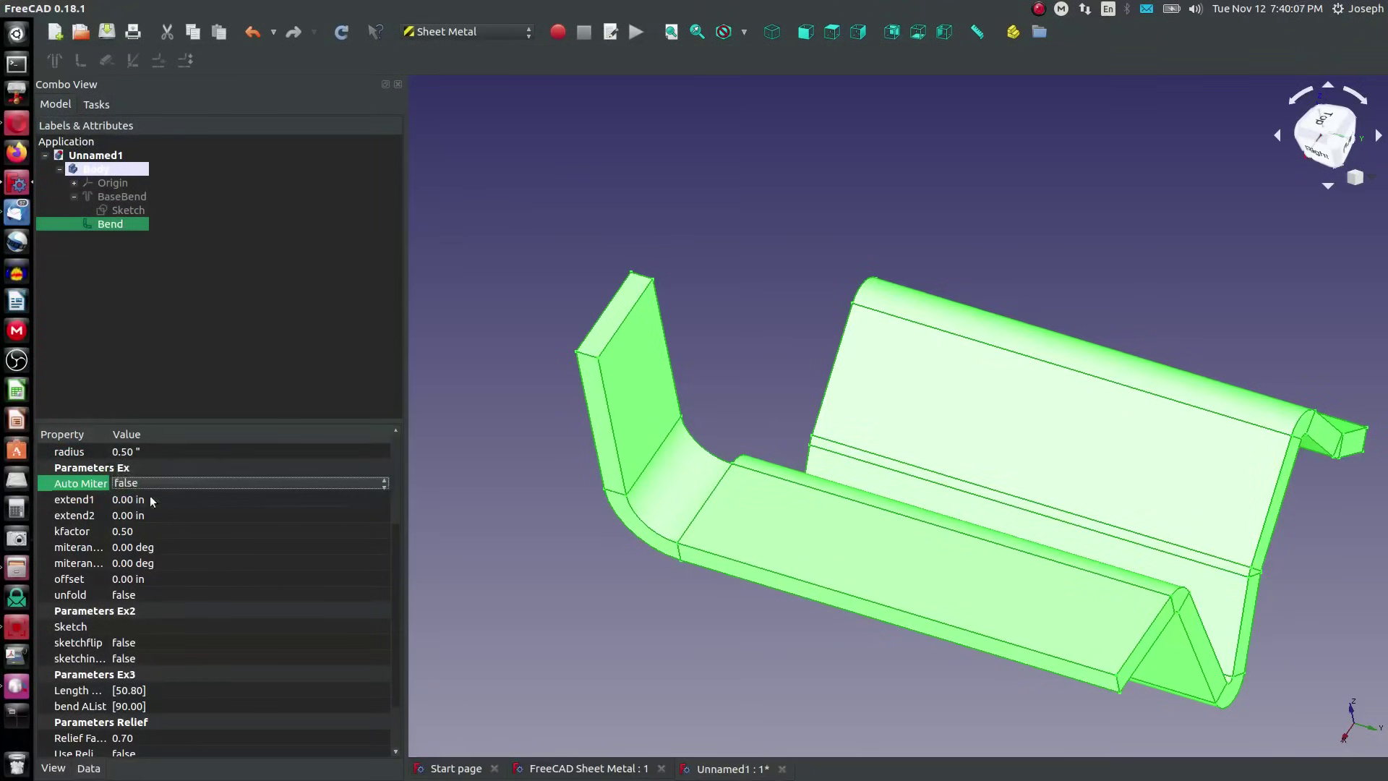
Set the Bend wall's two miter angles to 45 and 10 degrees, and select the wall's top edge
left_click(142, 547)
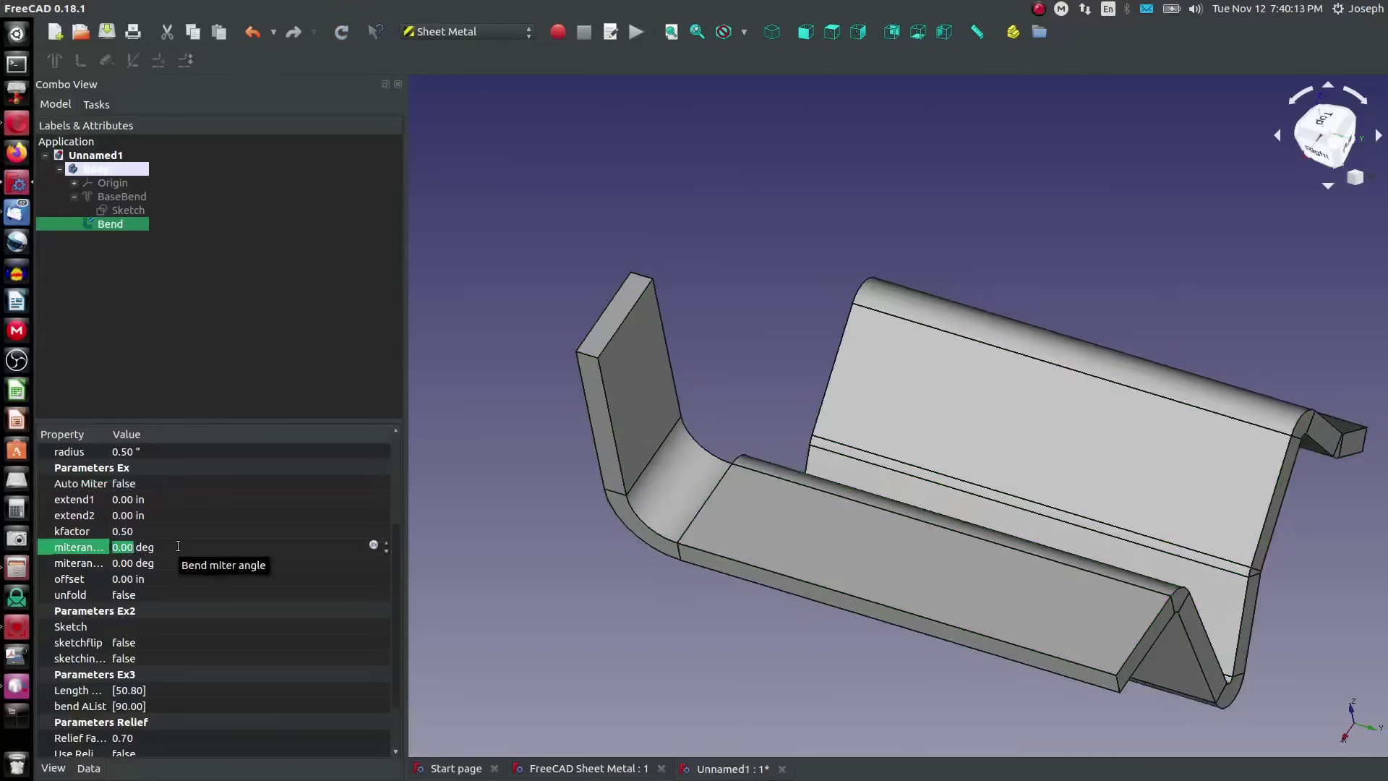
type("45")
left_click(119, 564)
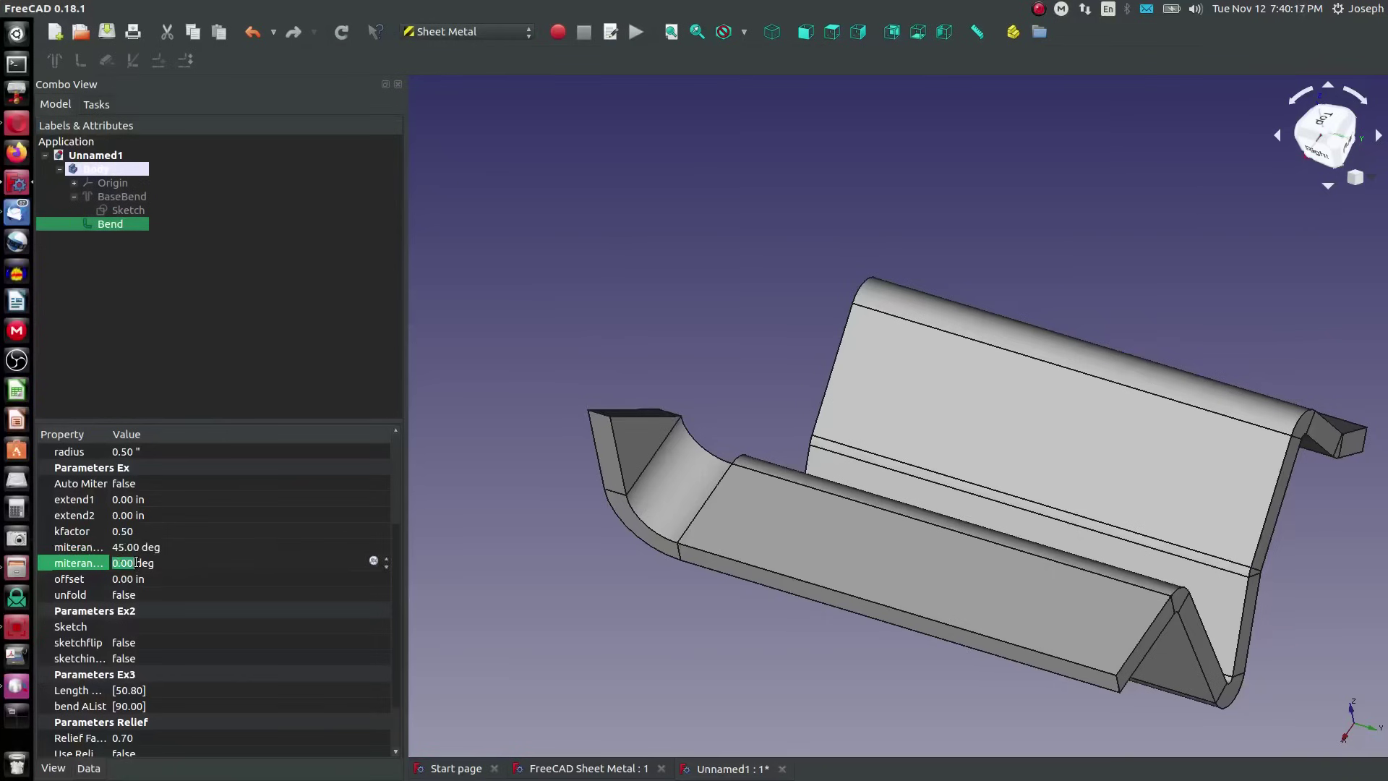
type("10")
left_click(217, 289)
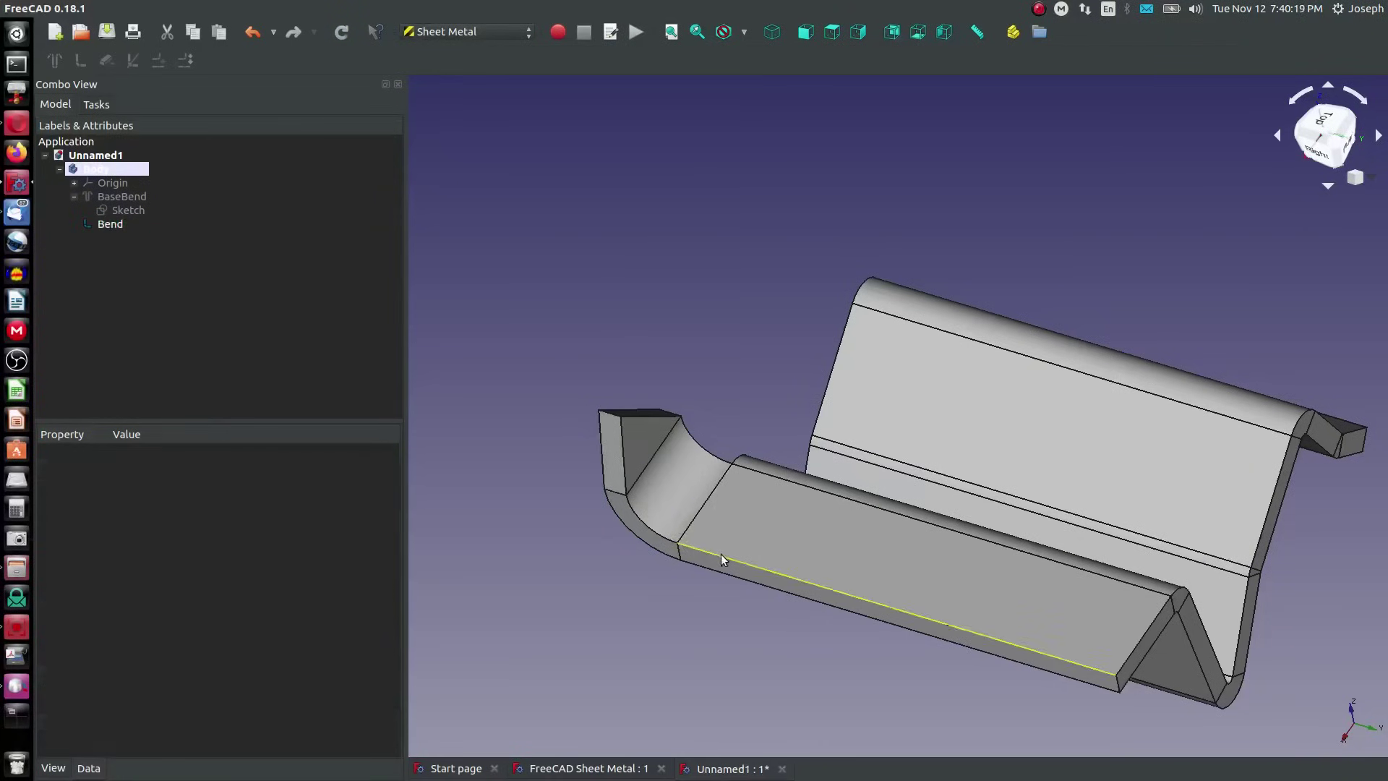
left_click(623, 449)
left_click(629, 416)
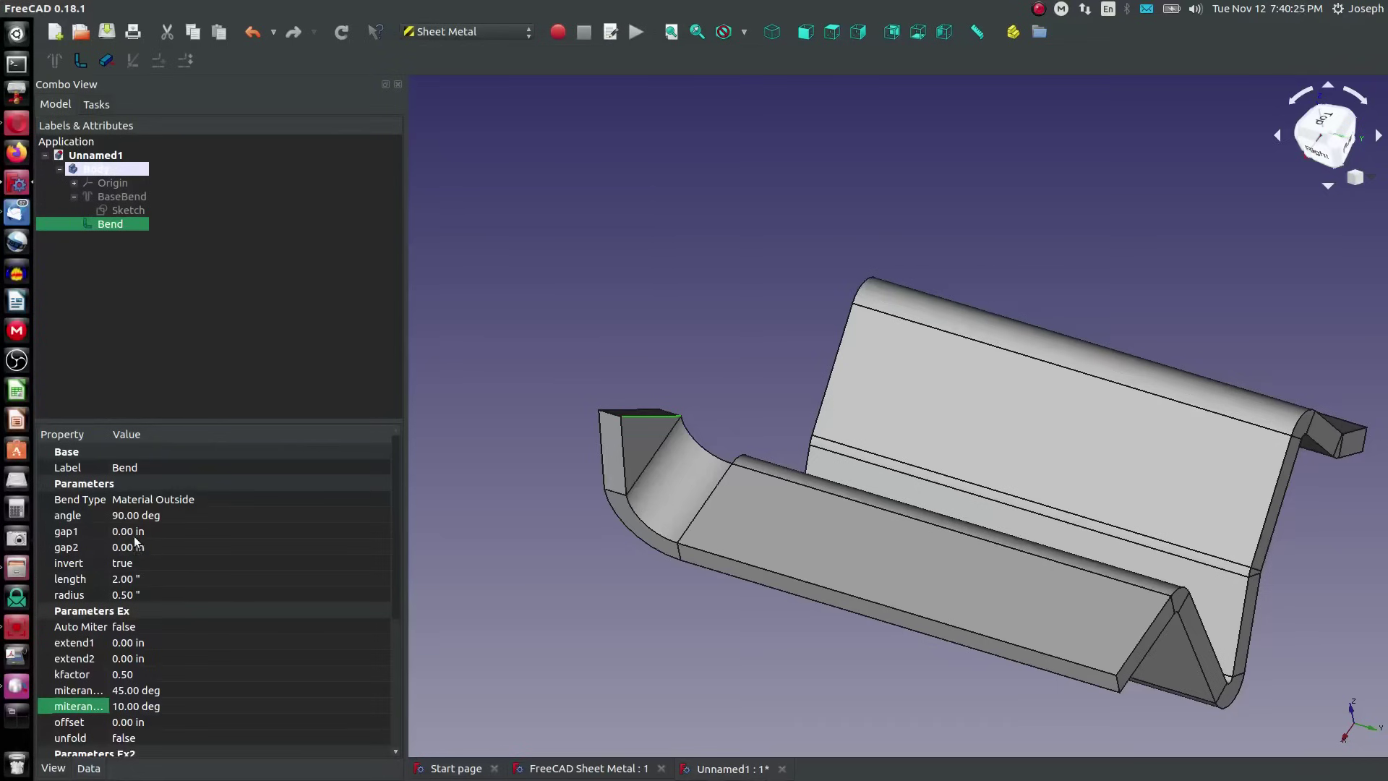
Set the Bend wall's length to .25 inches and clear the selection
left_click(134, 578)
type(".25")
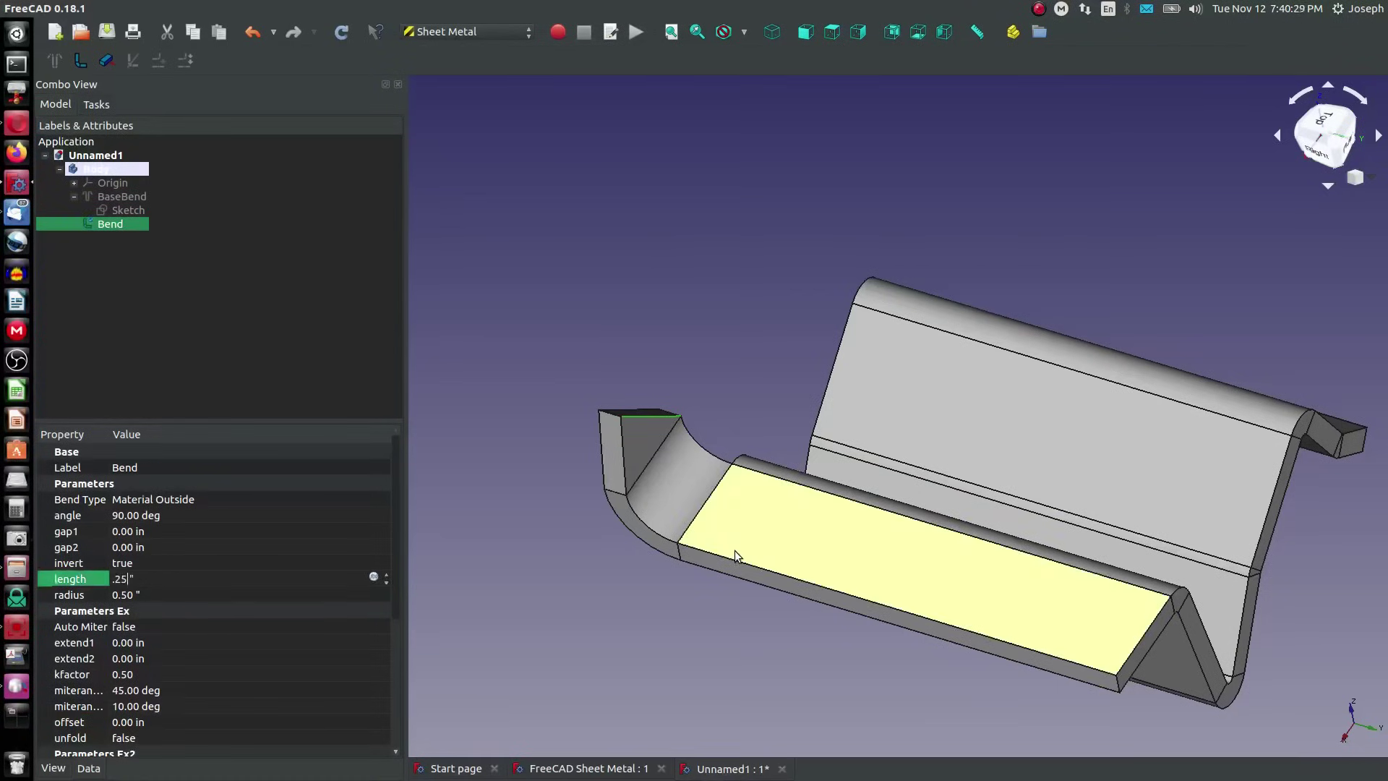
left_click(346, 355)
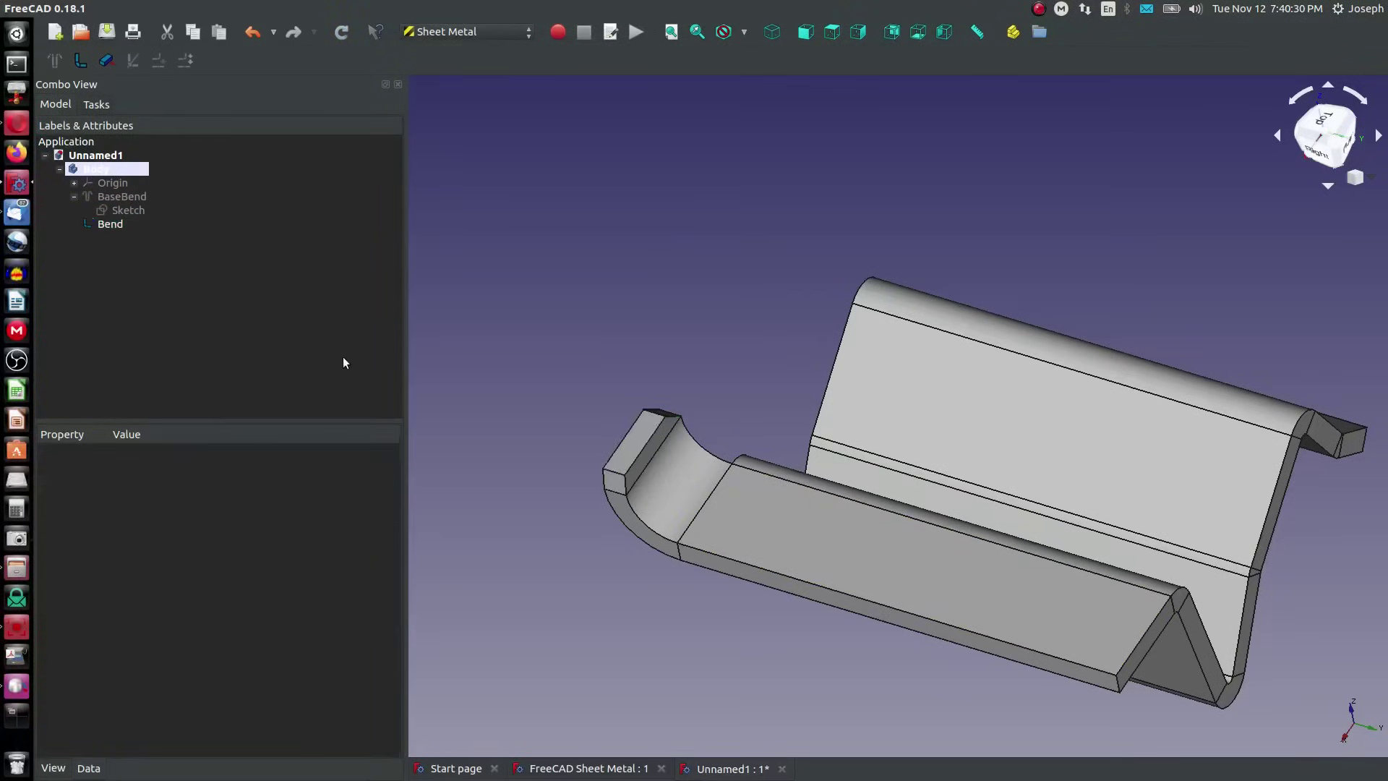
Examine the shortened wall's end faces and look through the Bend's parameters down to the relief settings
left_click(617, 482)
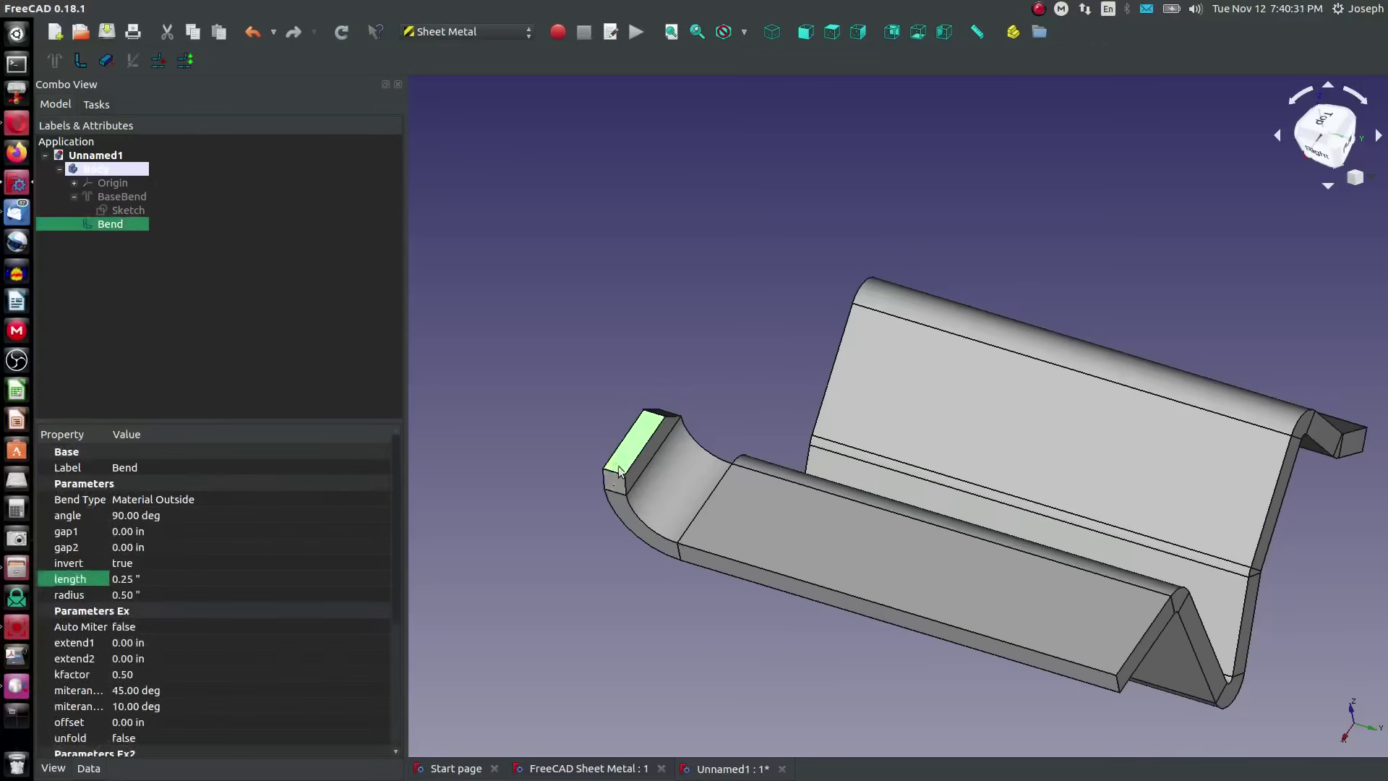
left_click(669, 414)
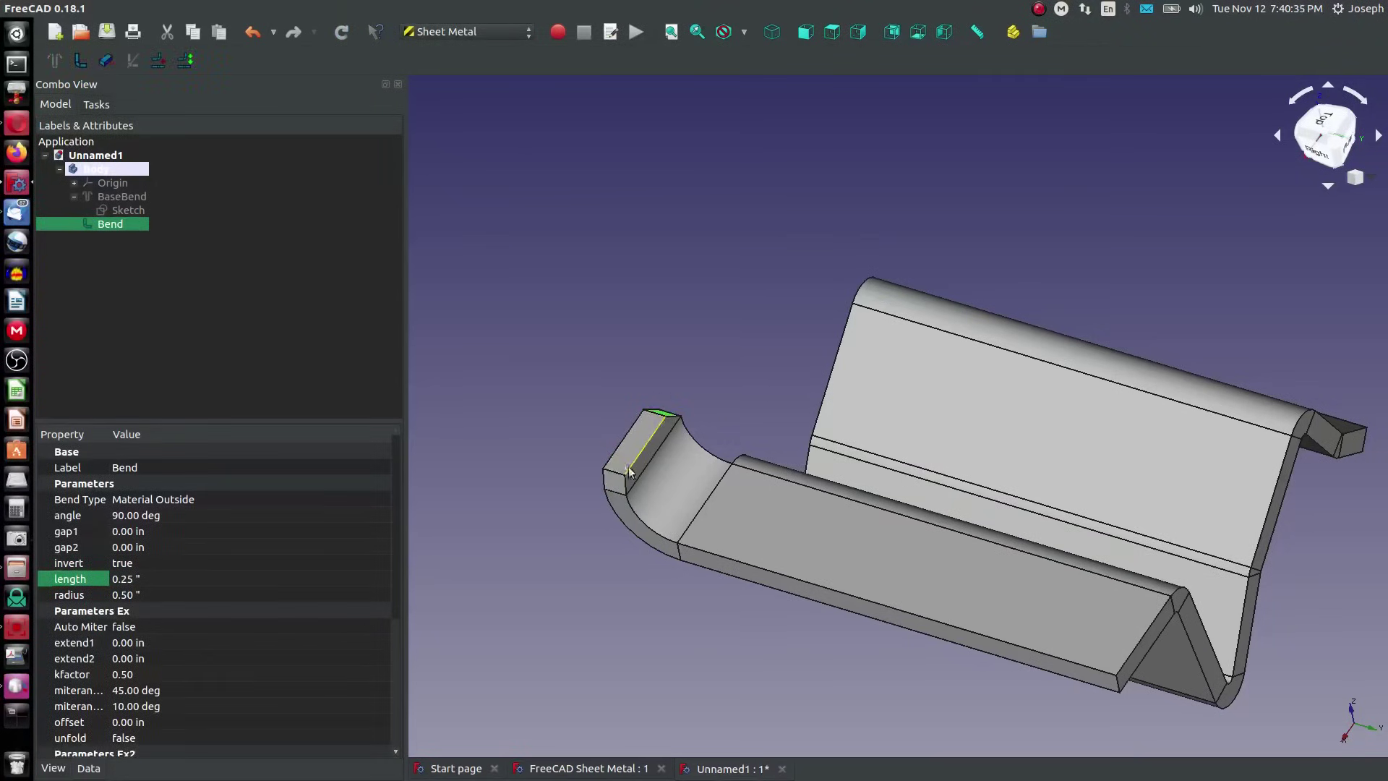
left_click(610, 491)
scroll(144, 610, "down", 2)
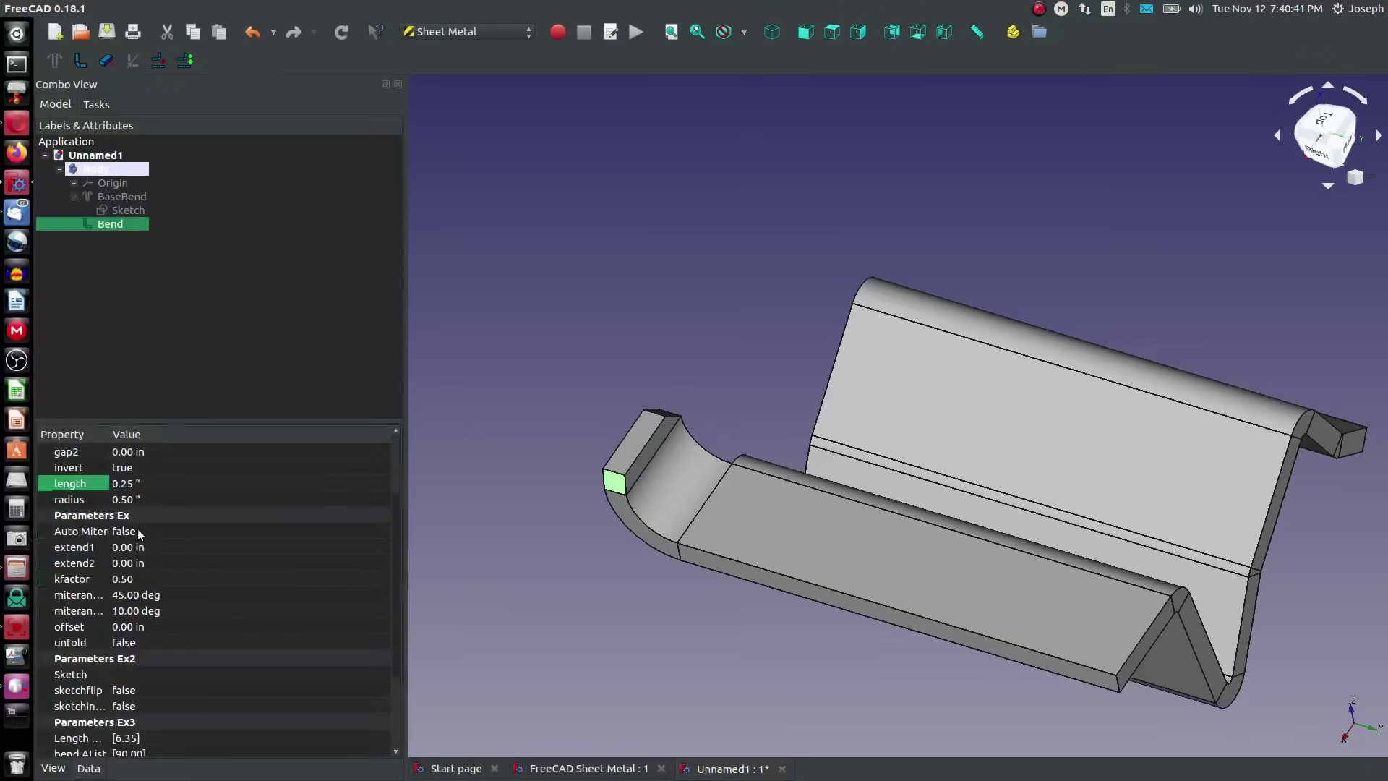
scroll(143, 538, "down", 1)
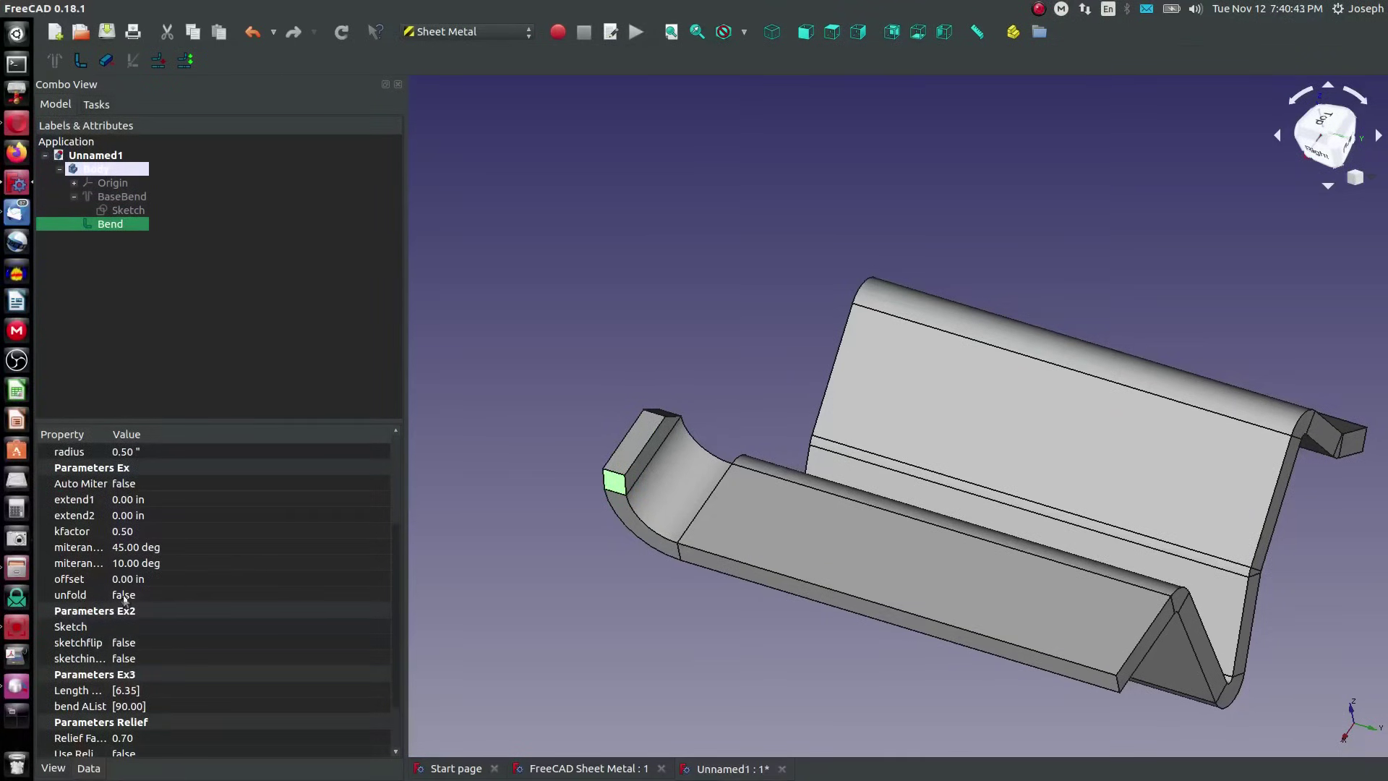
scroll(118, 627, "down", 2)
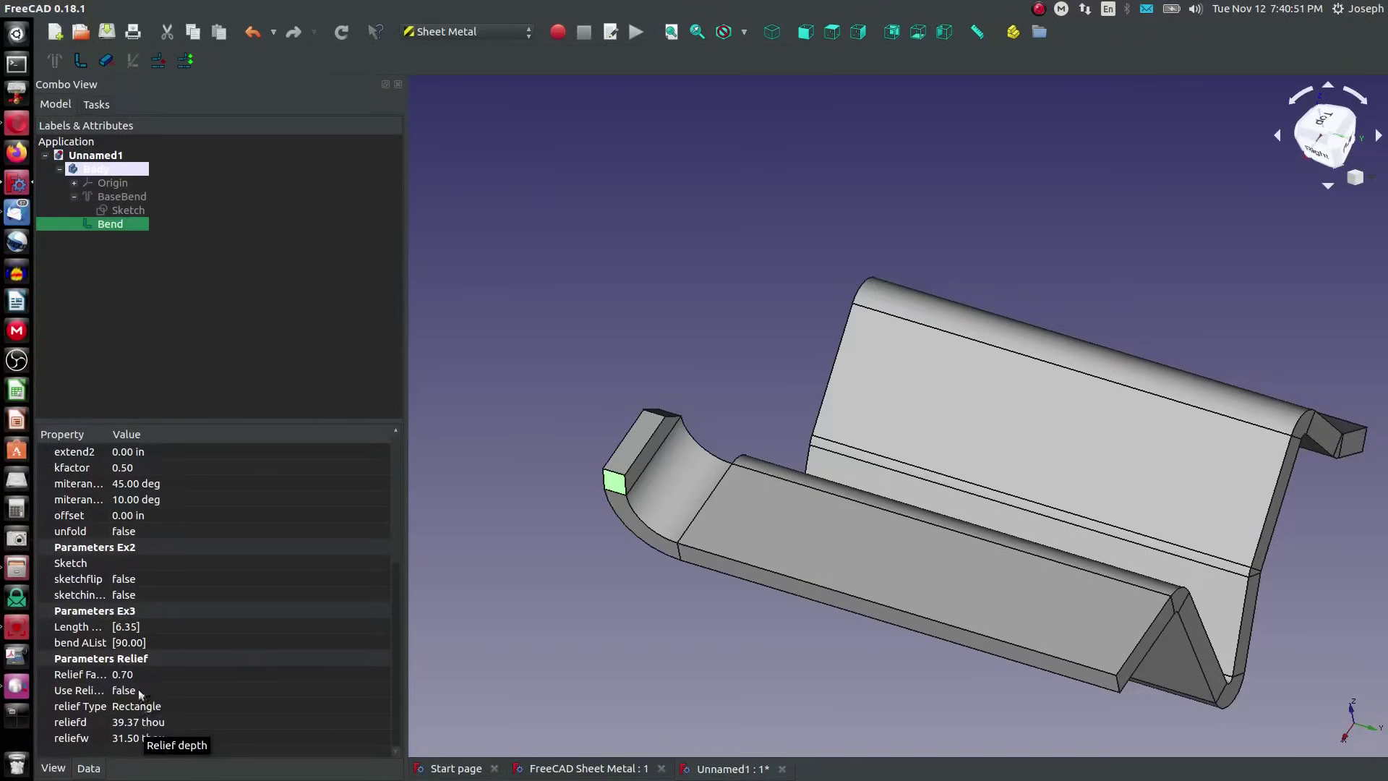
scroll(151, 671, "up", 5)
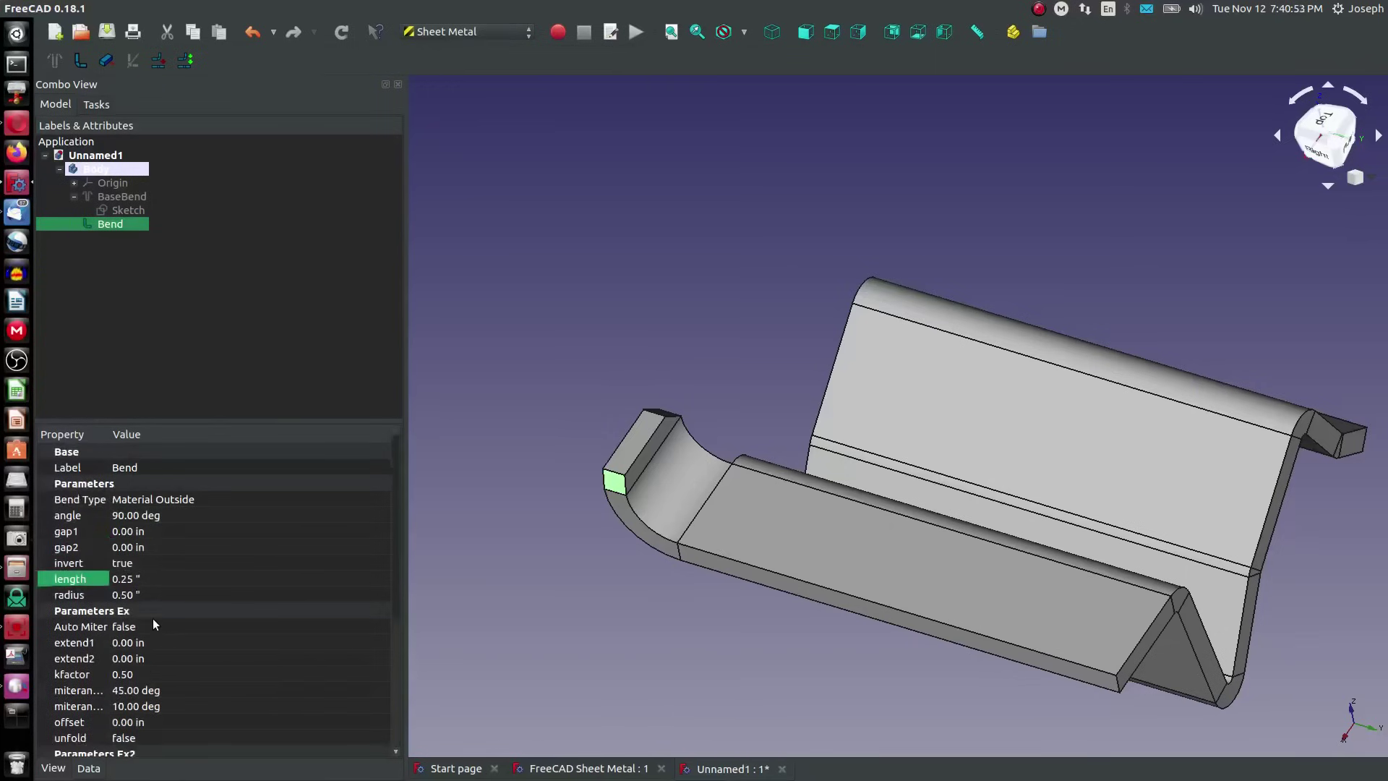
Set the Bend's gap1 to .125 inches and gap2 to 50 thou, and recompute the model
left_click(72, 531)
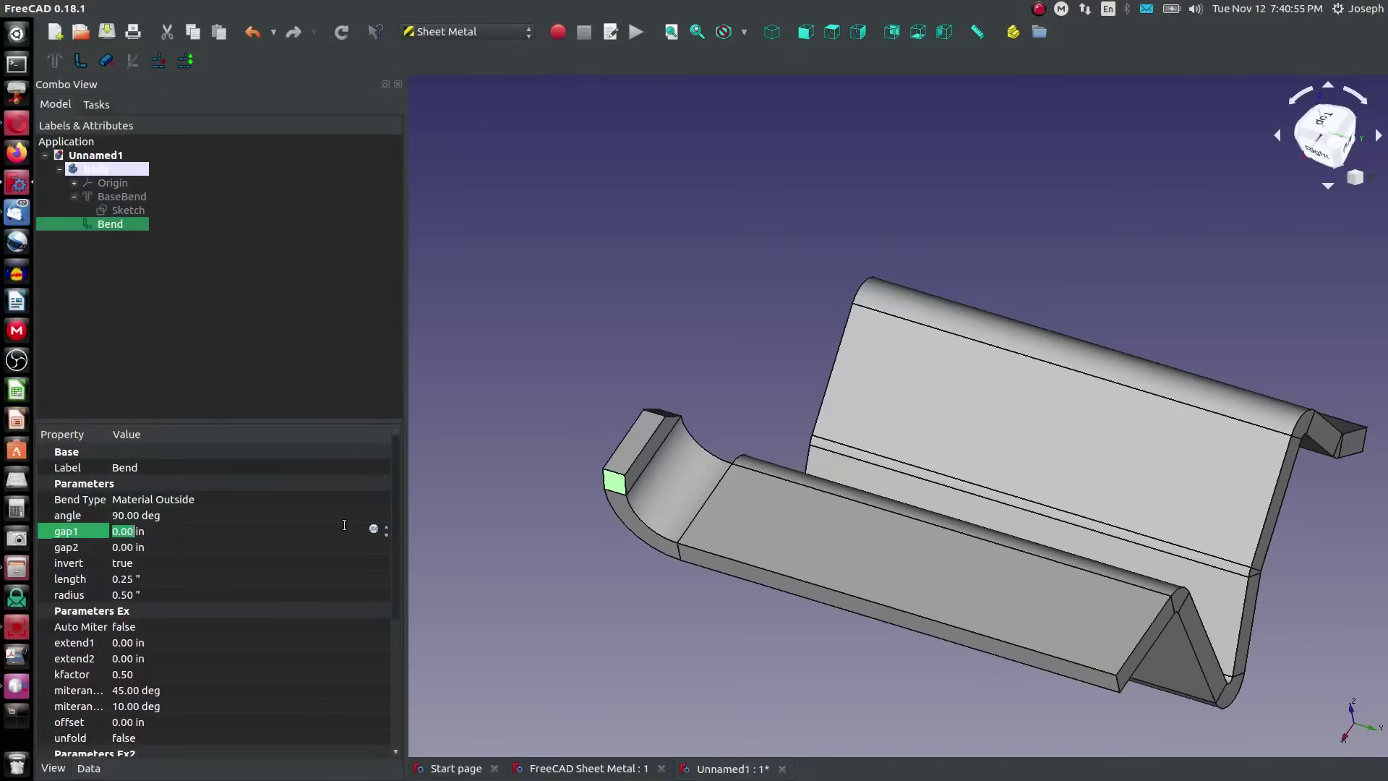
type(".125")
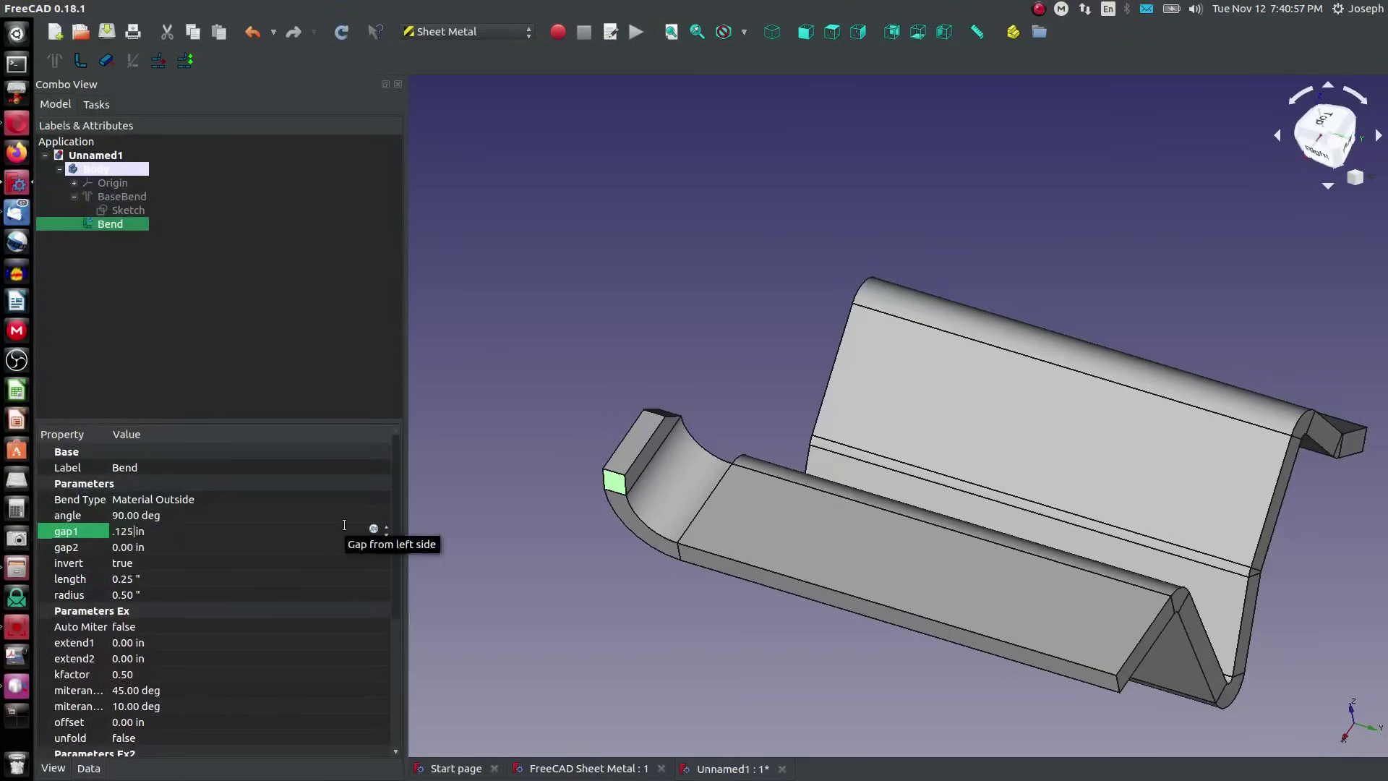
left_click(165, 548)
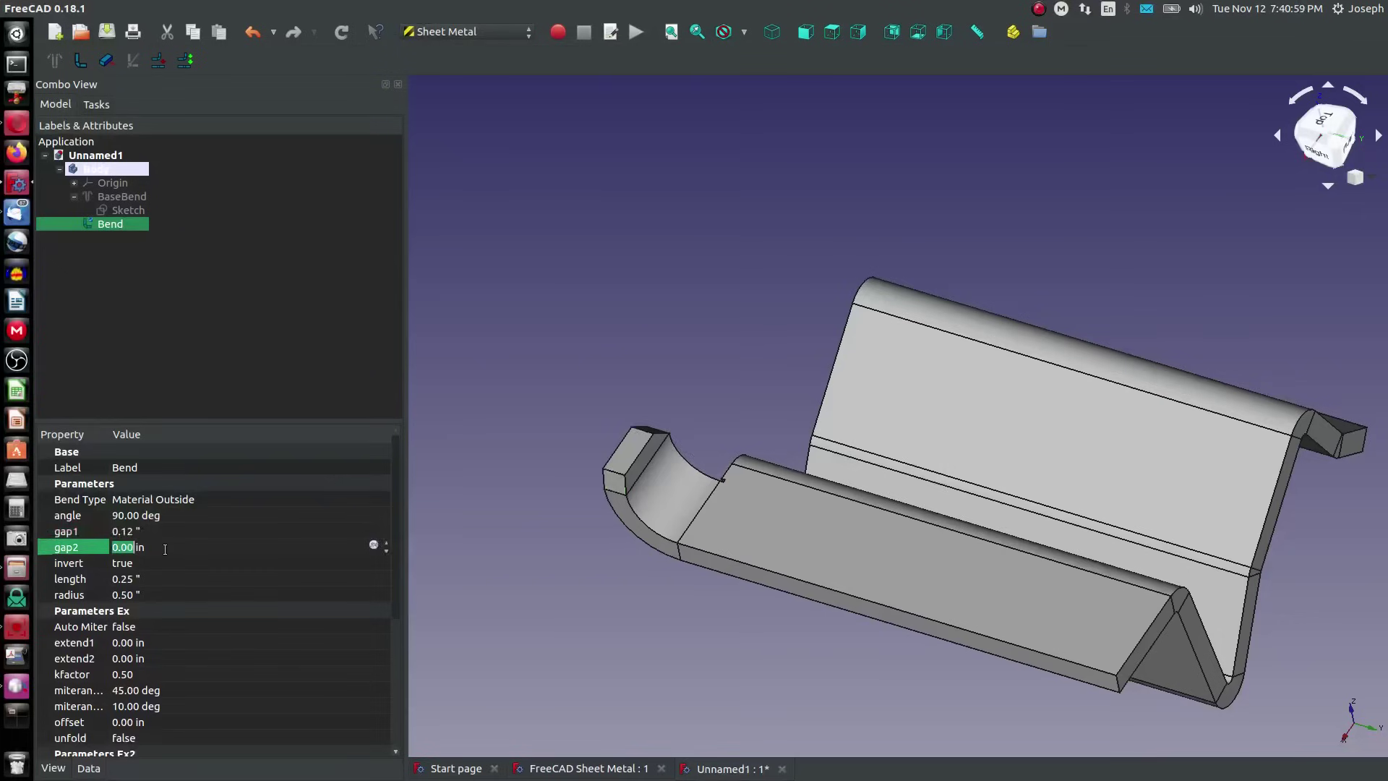
scroll(694, 499, "up", 5)
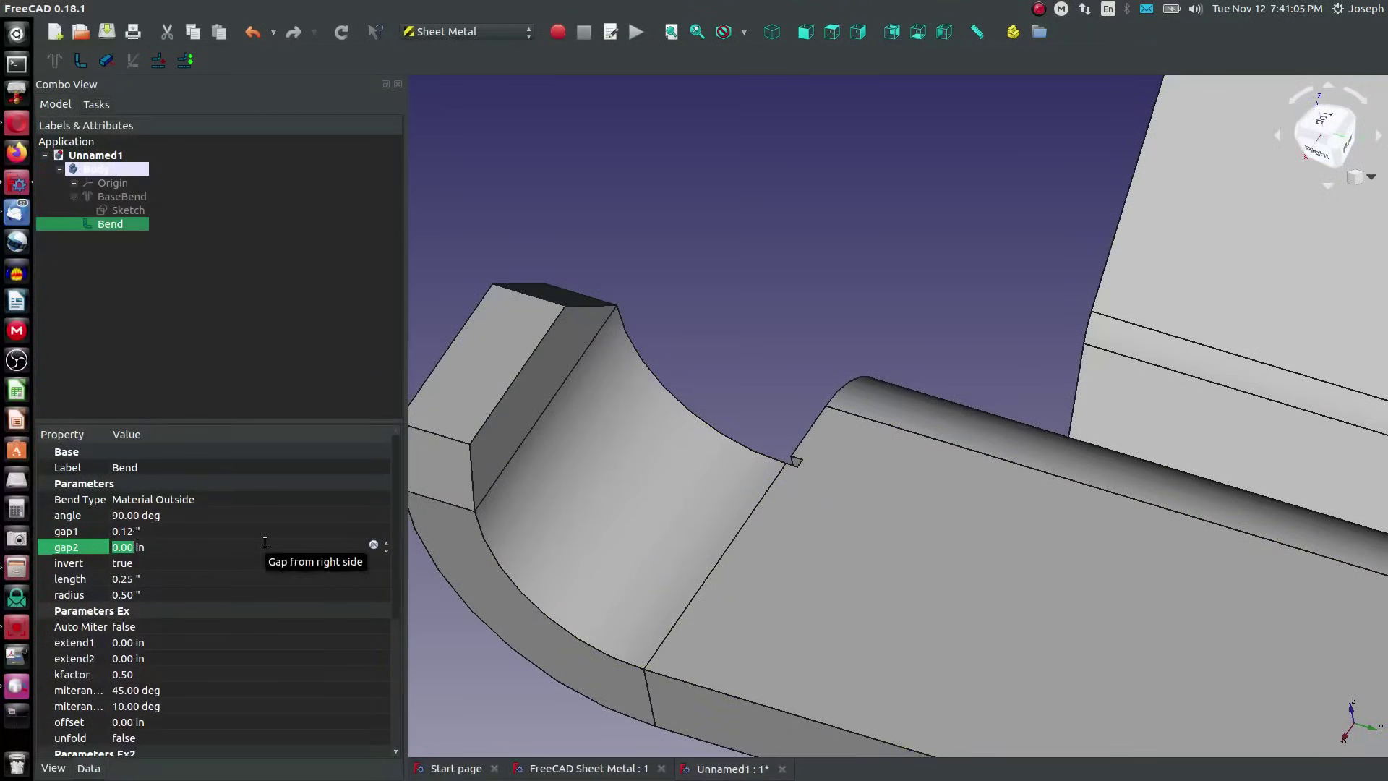
type("50 thou")
key("Return")
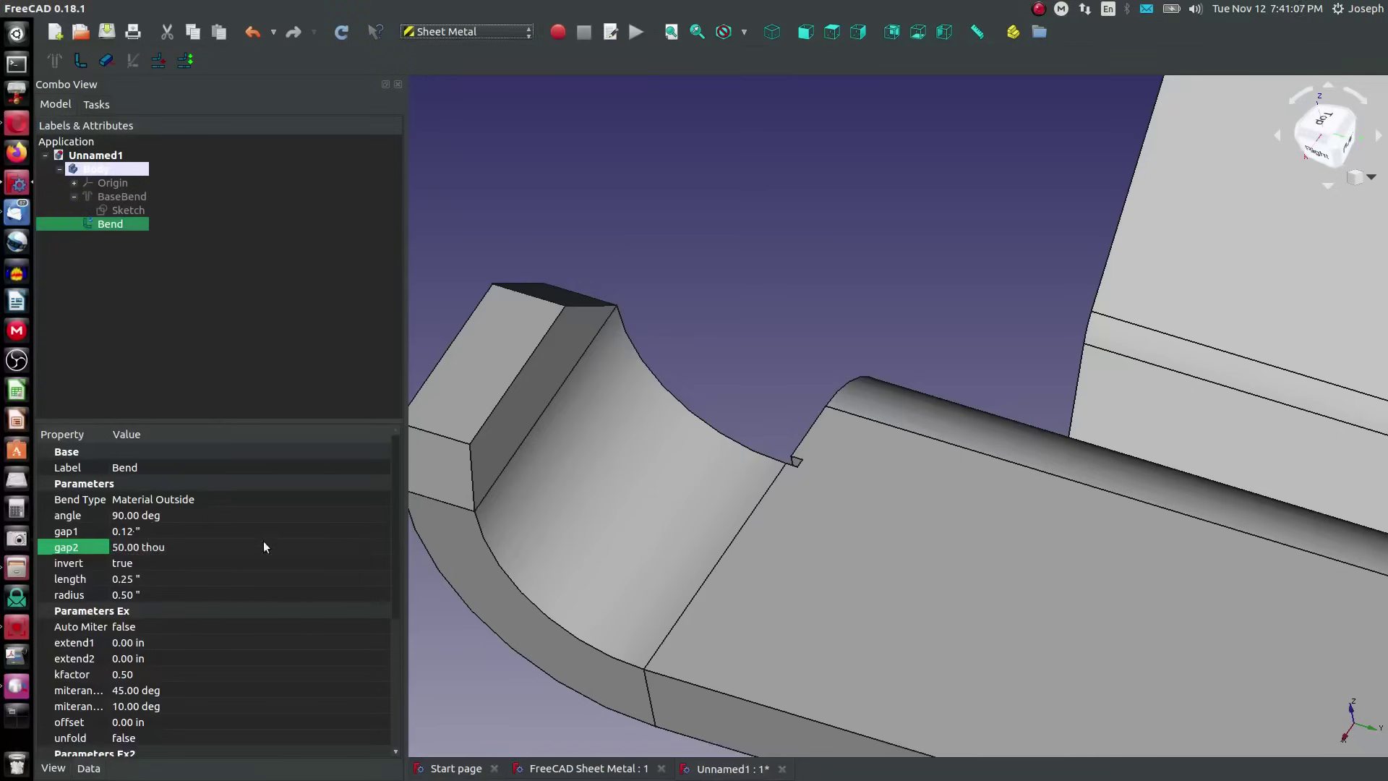
left_click(341, 33)
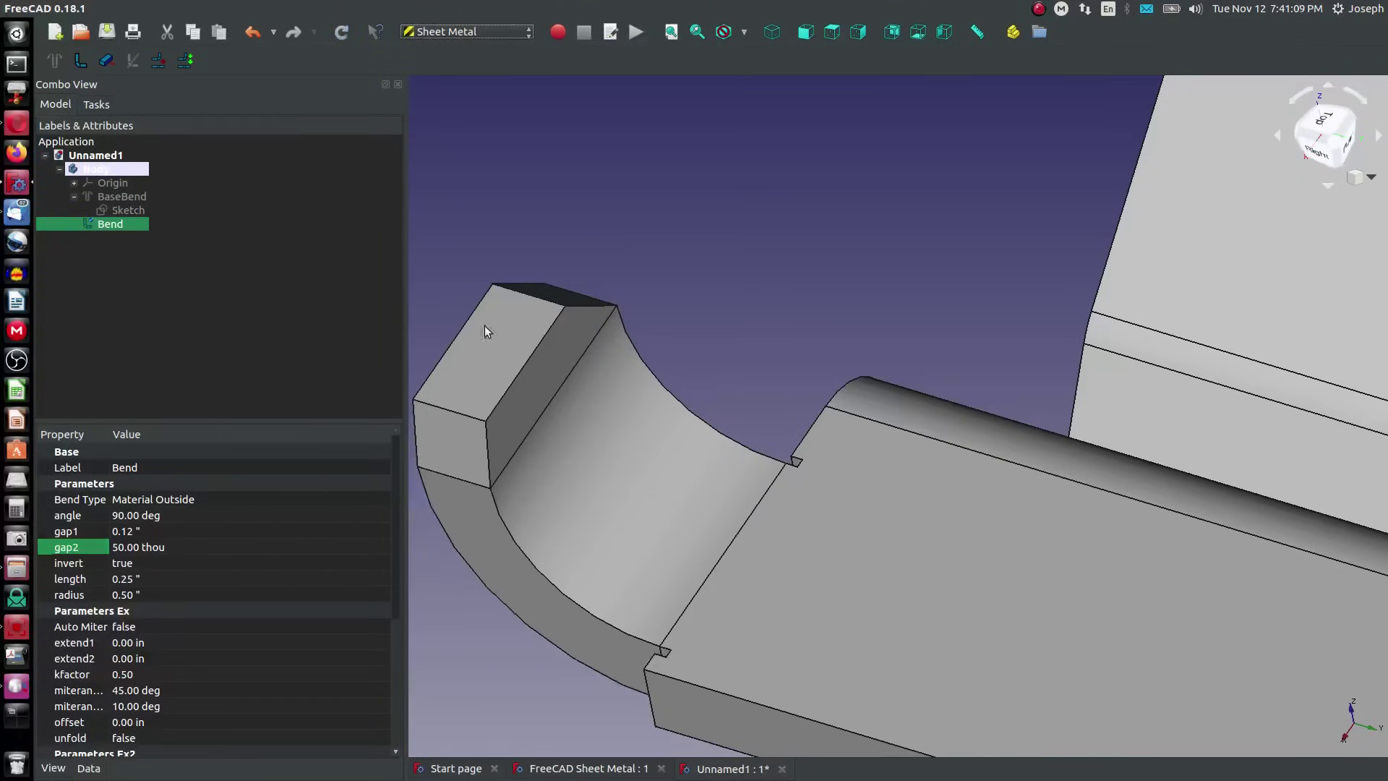
scroll(678, 647, "up", 2)
scroll(623, 604, "down", 2)
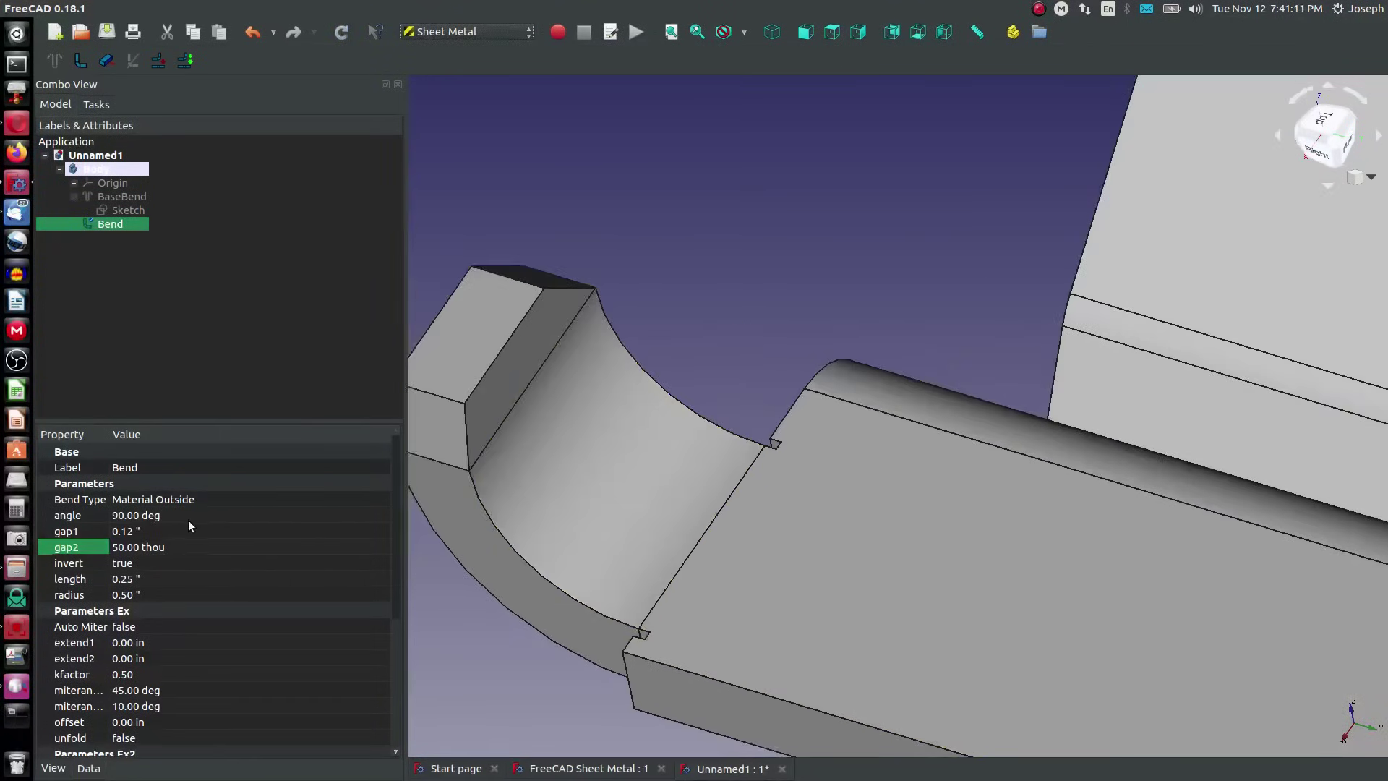
Set the Bend's relief depth (reliefd) to 60 thou and recompute the model
scroll(166, 587, "down", 5)
left_click(126, 722)
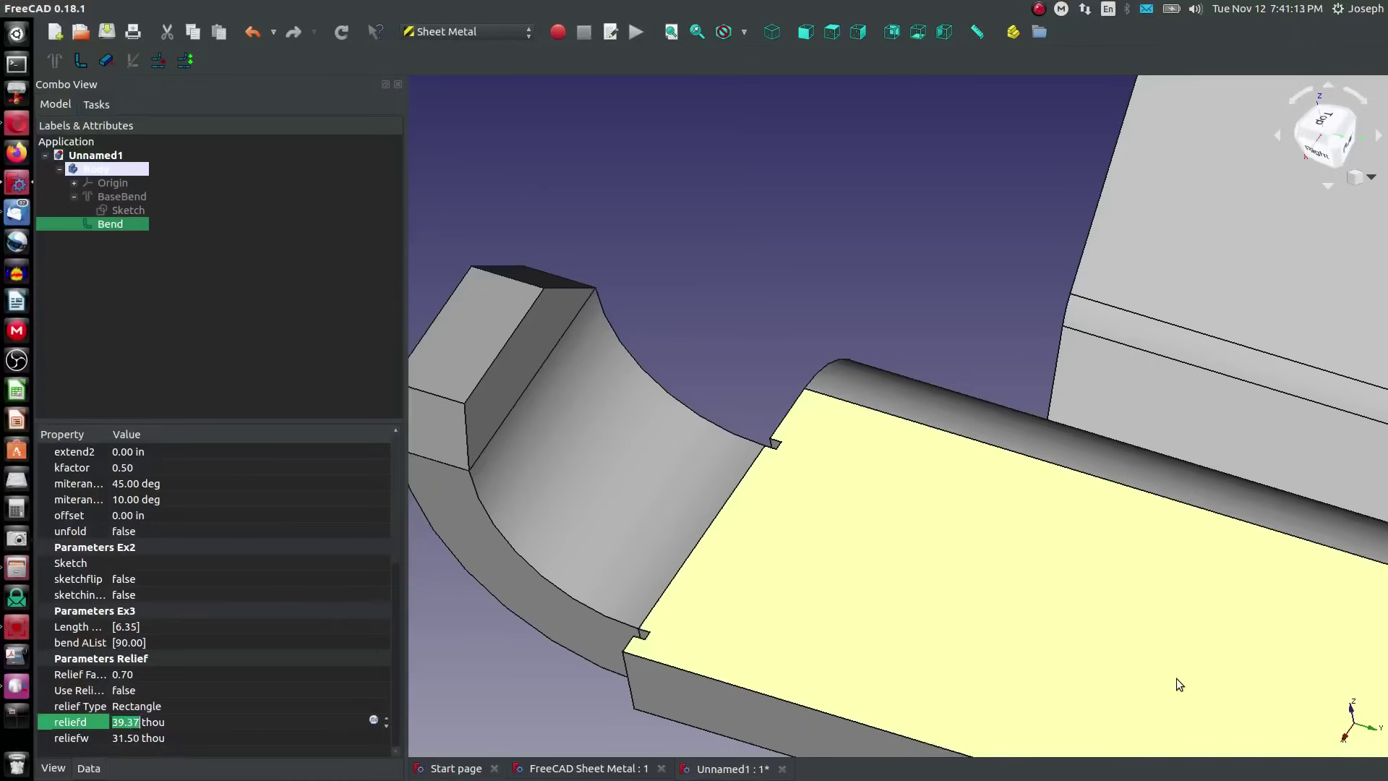
type("60")
key("Return")
left_click(341, 33)
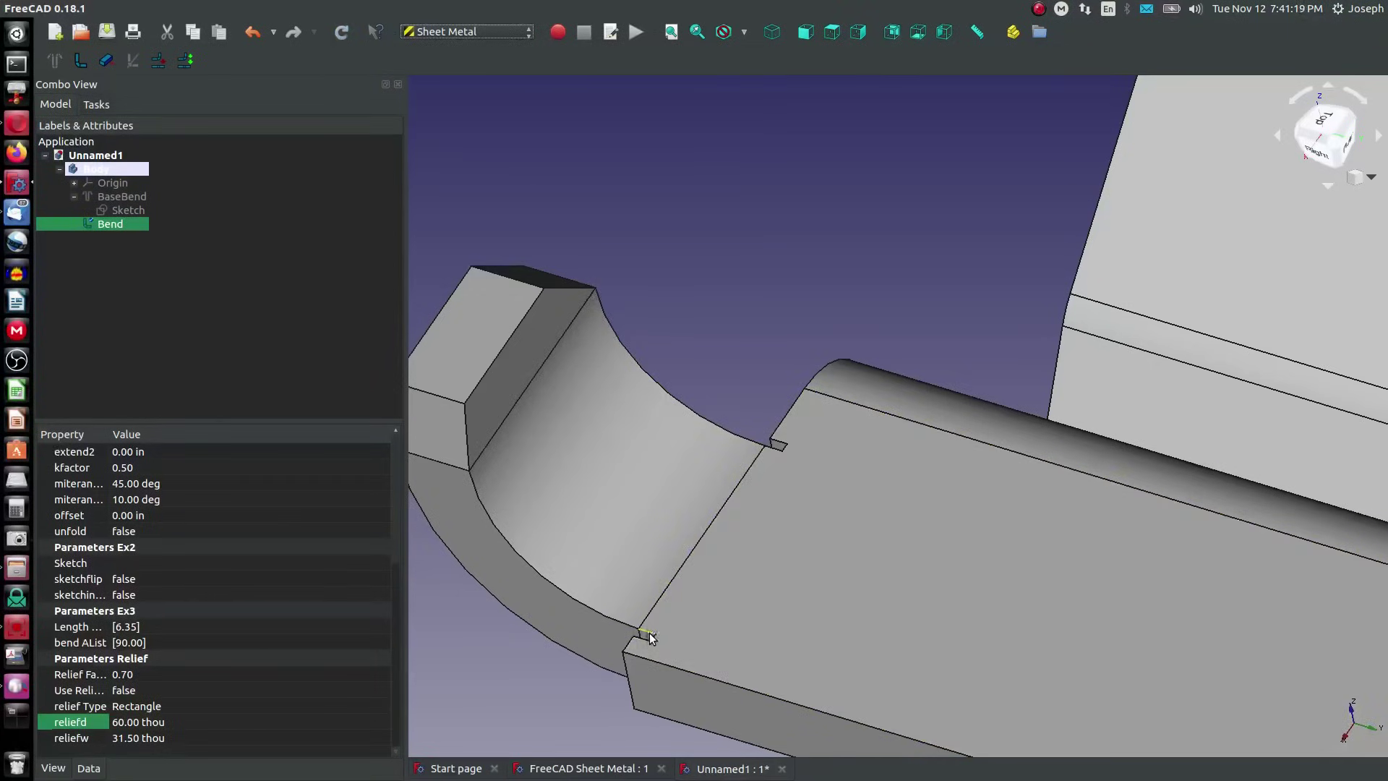
Set the Bend's relief width (reliefw) to 60 thou and recompute the model
left_click(150, 736)
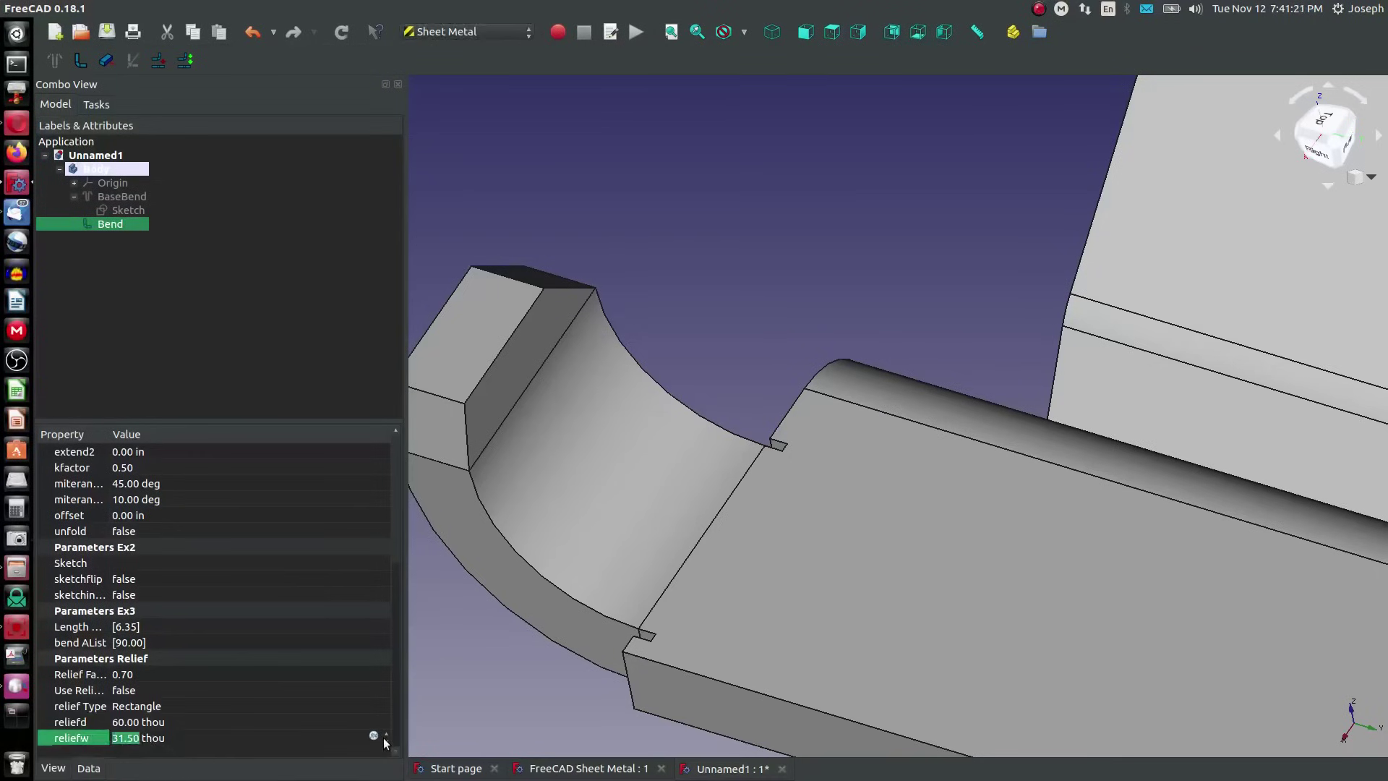
type("60")
key("Return")
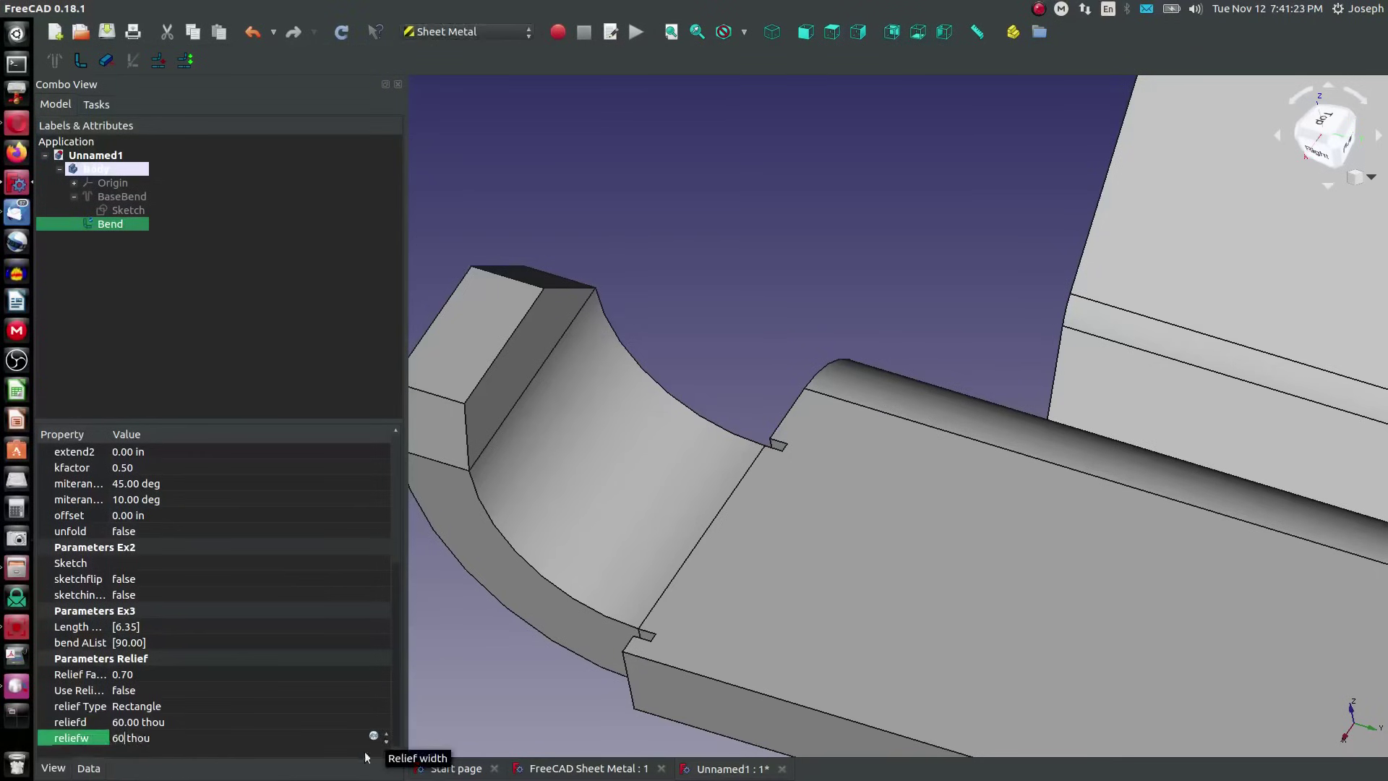
left_click(341, 33)
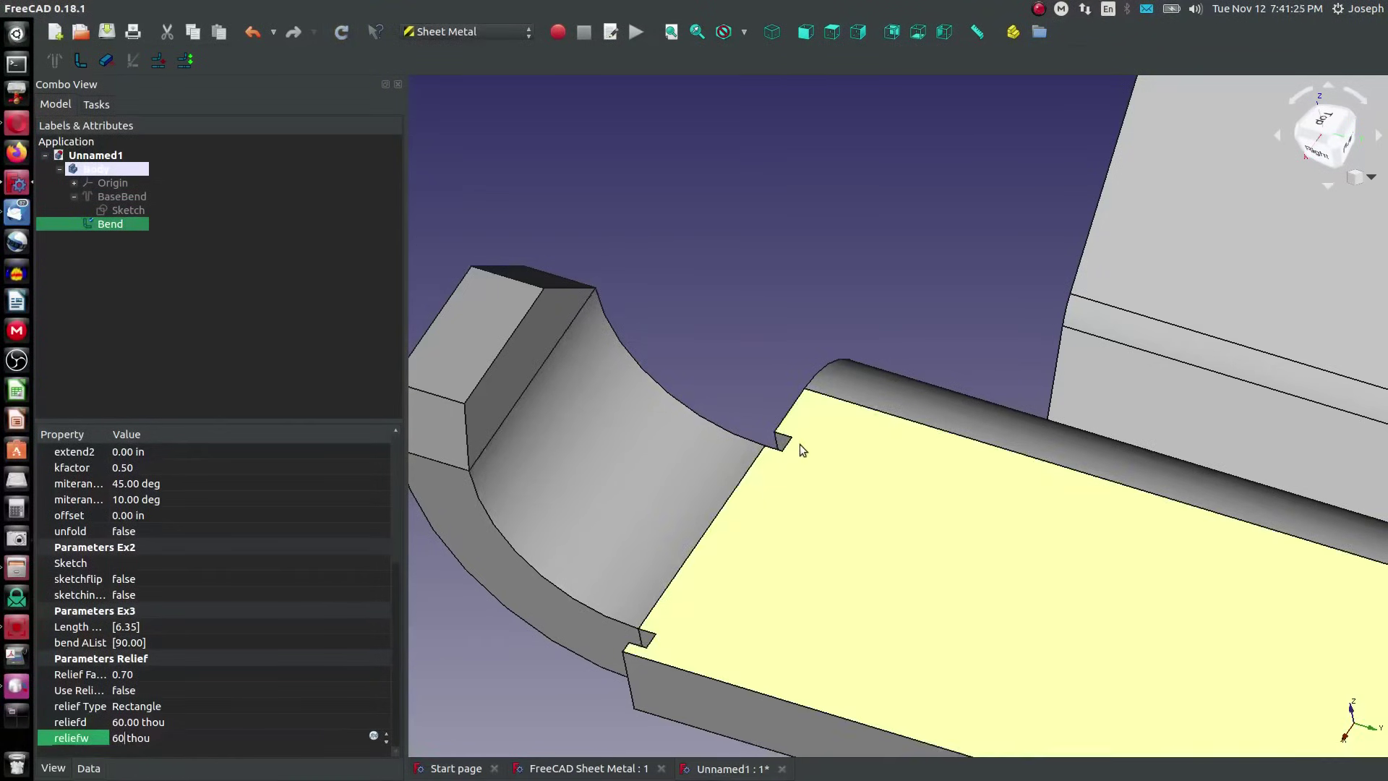
Inspect the relief cuts beside the bend up close, and look over the whole part
left_click(783, 439)
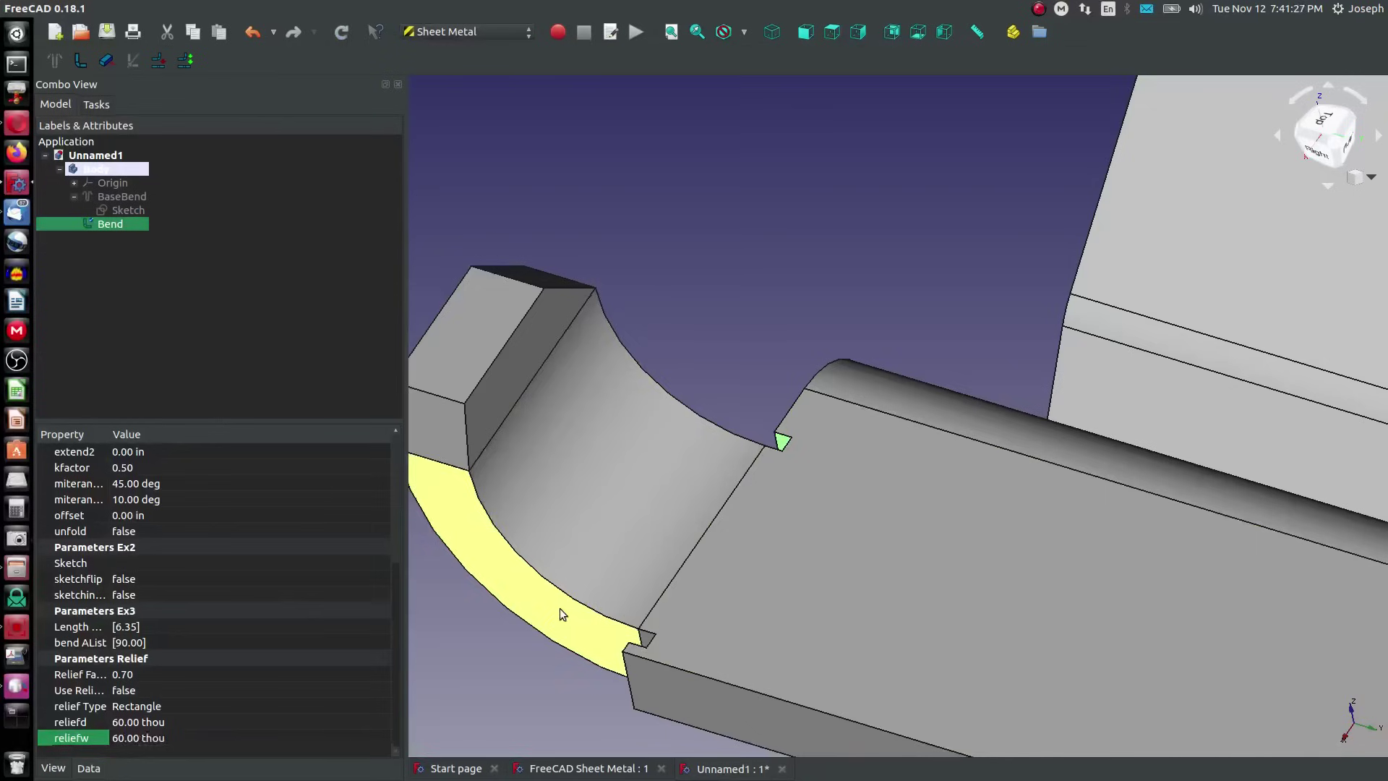
left_click(560, 609)
scroll(688, 340, "down", 2)
left_click(688, 337)
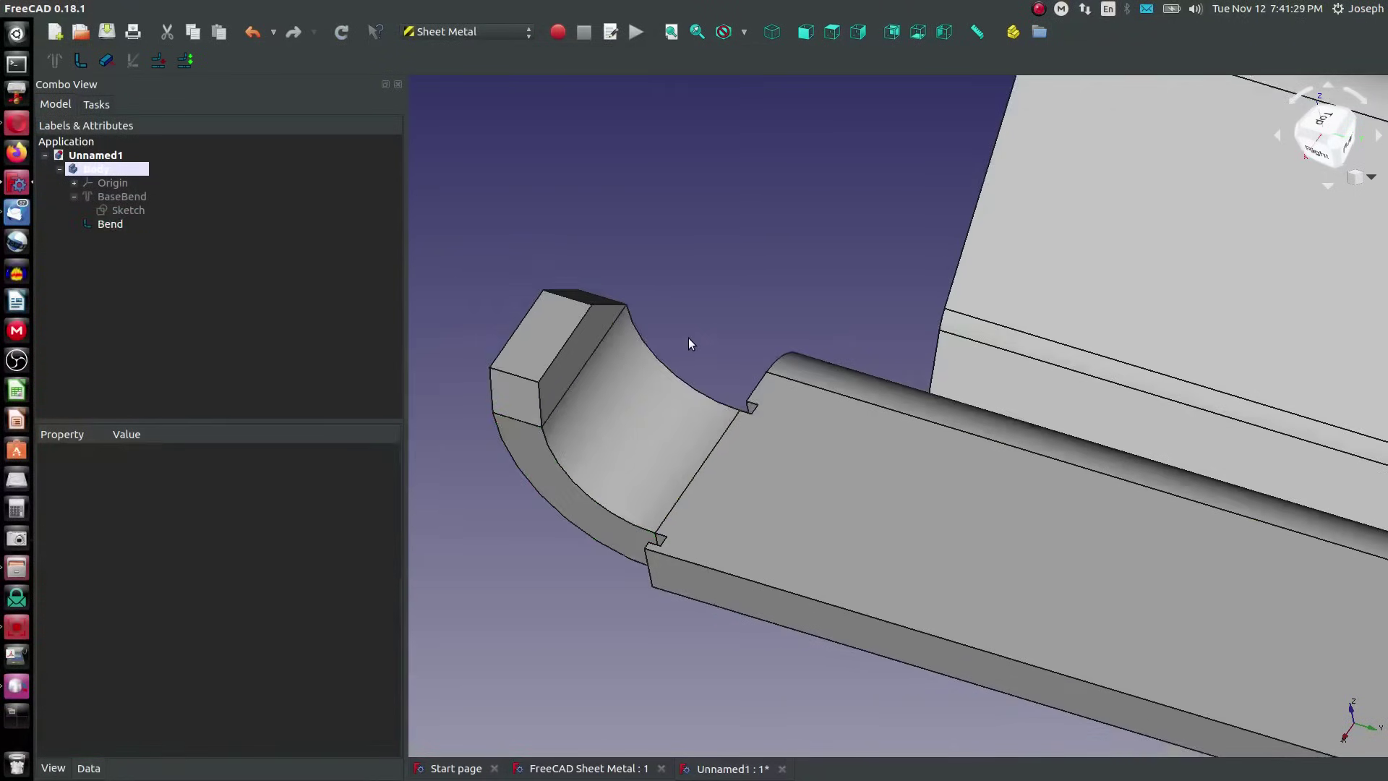
scroll(636, 415, "down", 3)
scroll(1145, 379, "up", 5)
scroll(1146, 383, "down", 2)
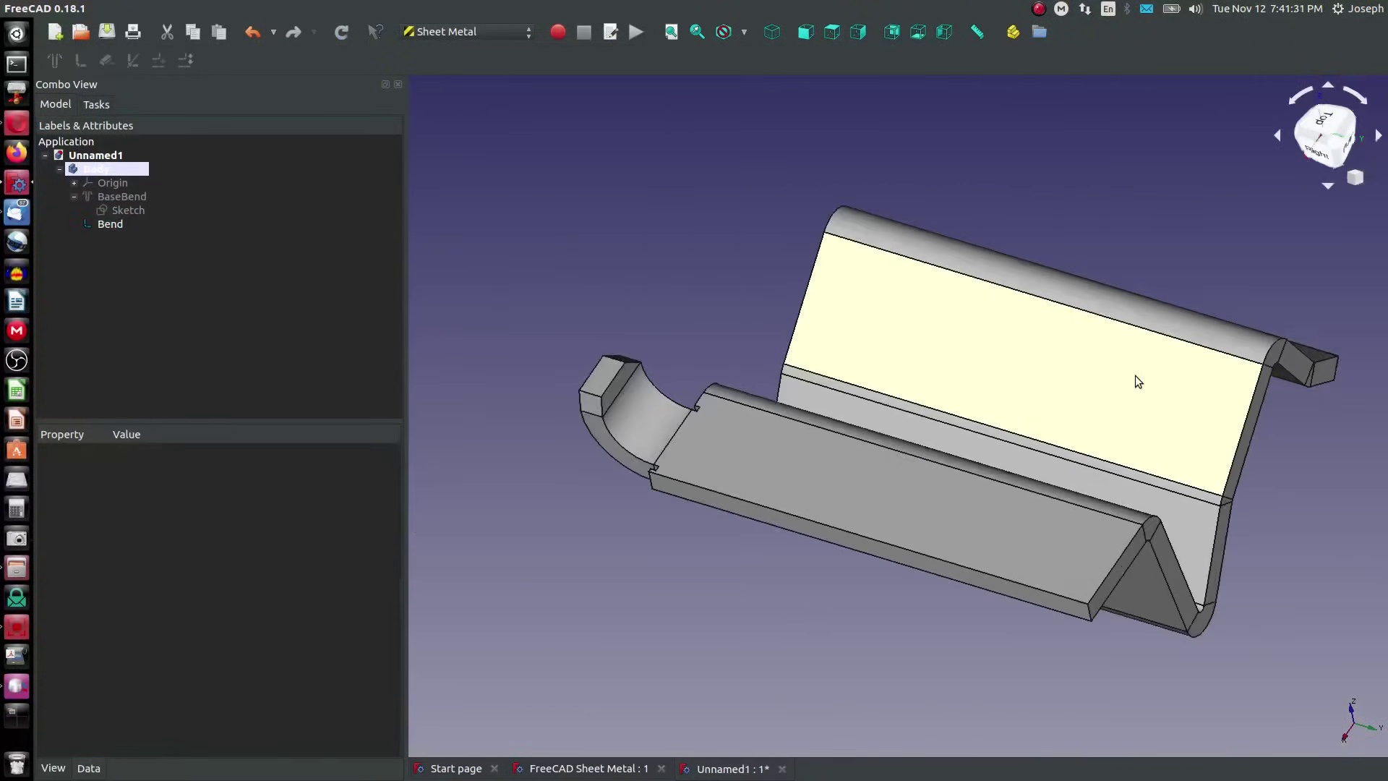
middle_click_drag(1203, 425, 1158, 424)
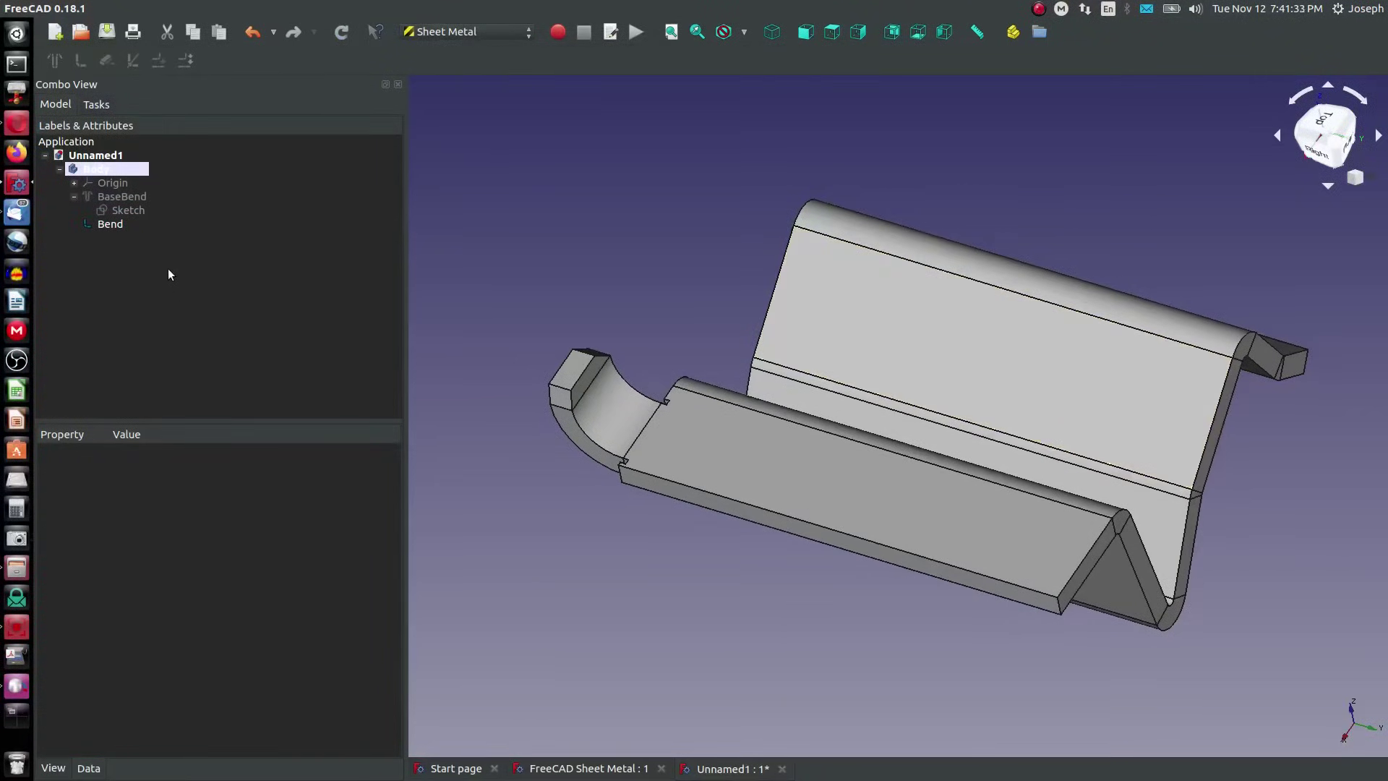
Select the Bend and check its kfactor parameter without changing it
left_click(108, 224)
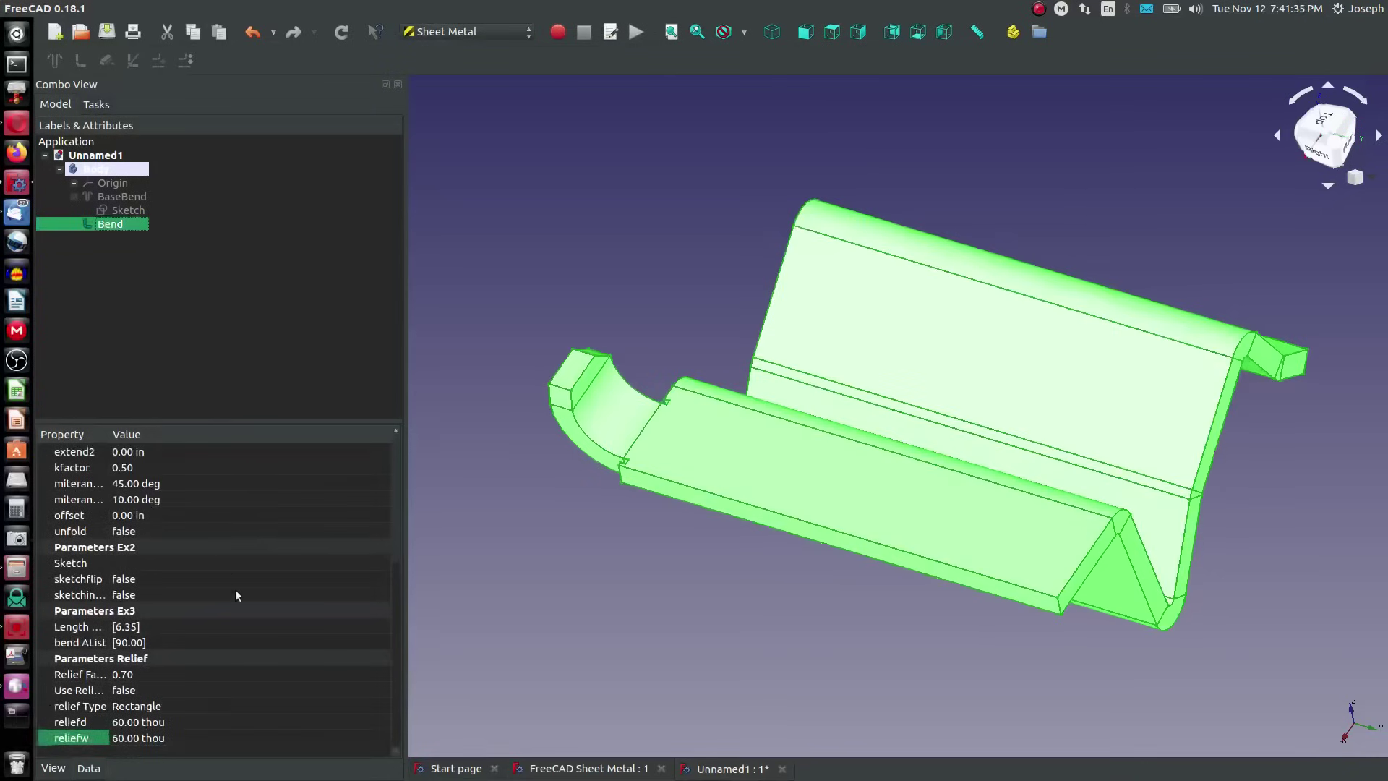
scroll(284, 661, "up", 5)
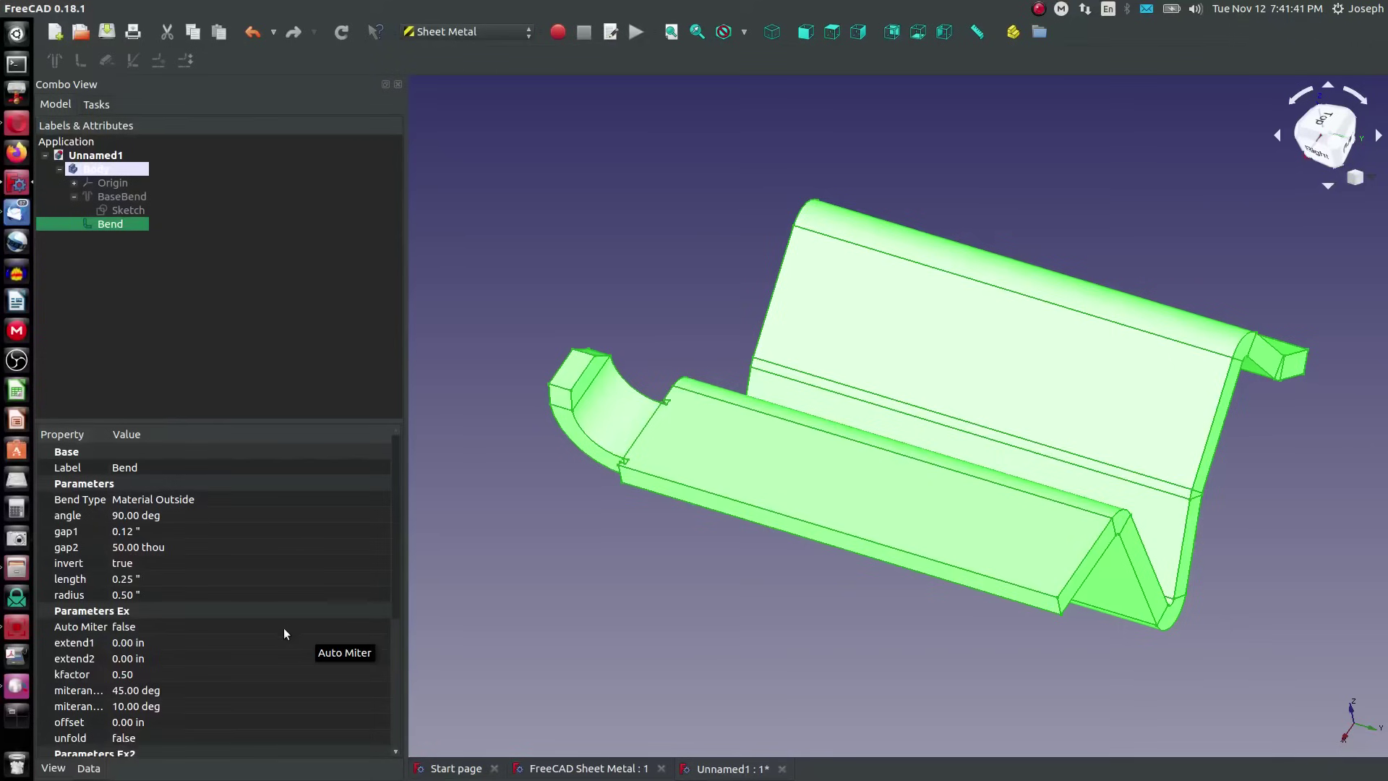
left_click(127, 674)
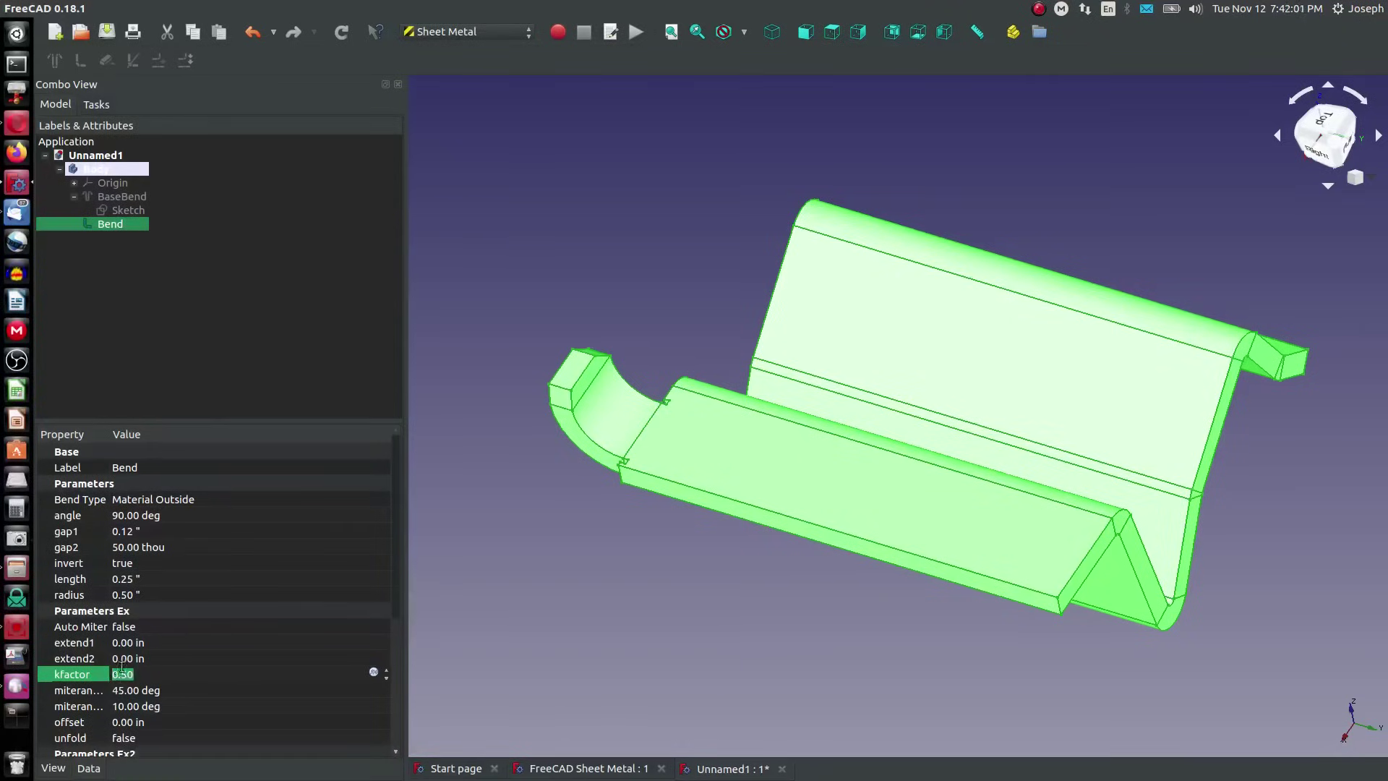
left_click(174, 350)
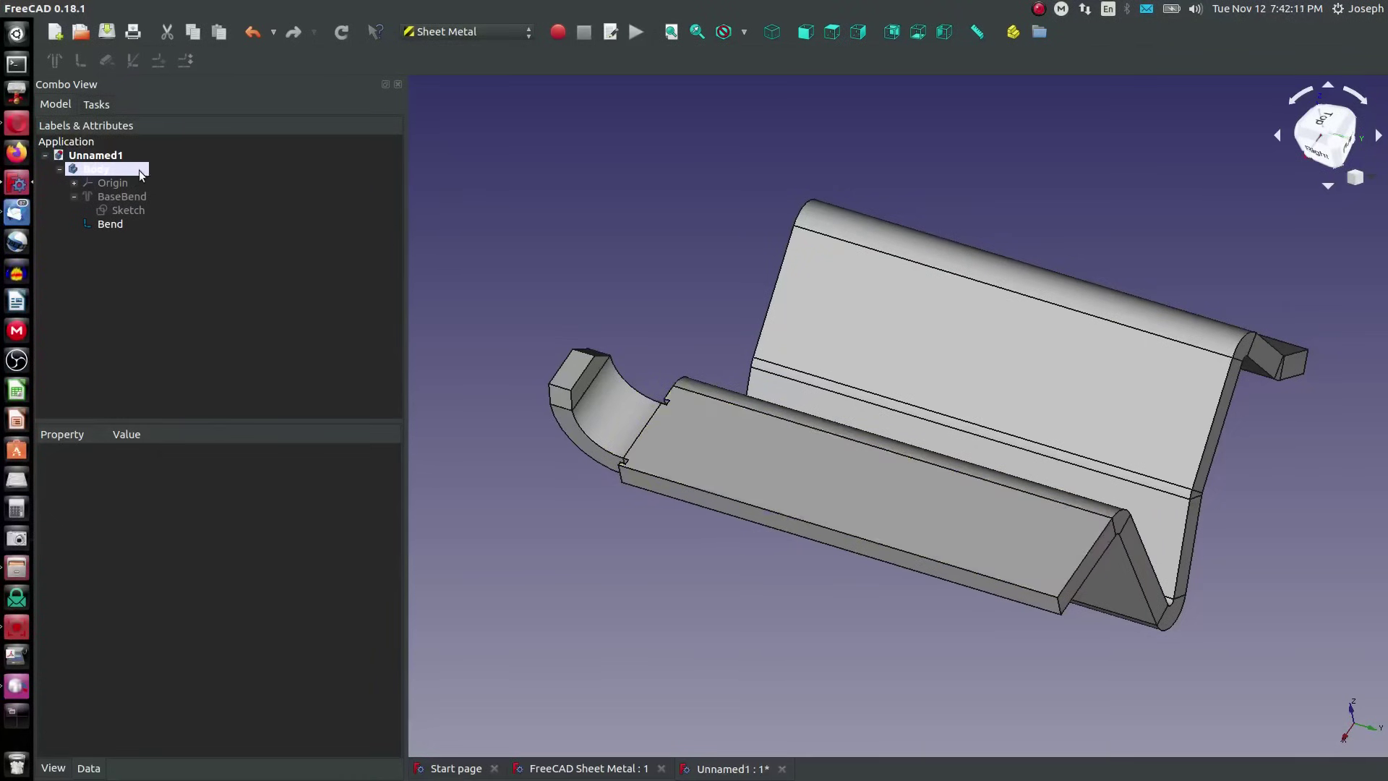
Unfold the part from its large sloped back face, using a manual K-factor of 0.500 (ANSI) and a projection sketch
left_click(947, 318)
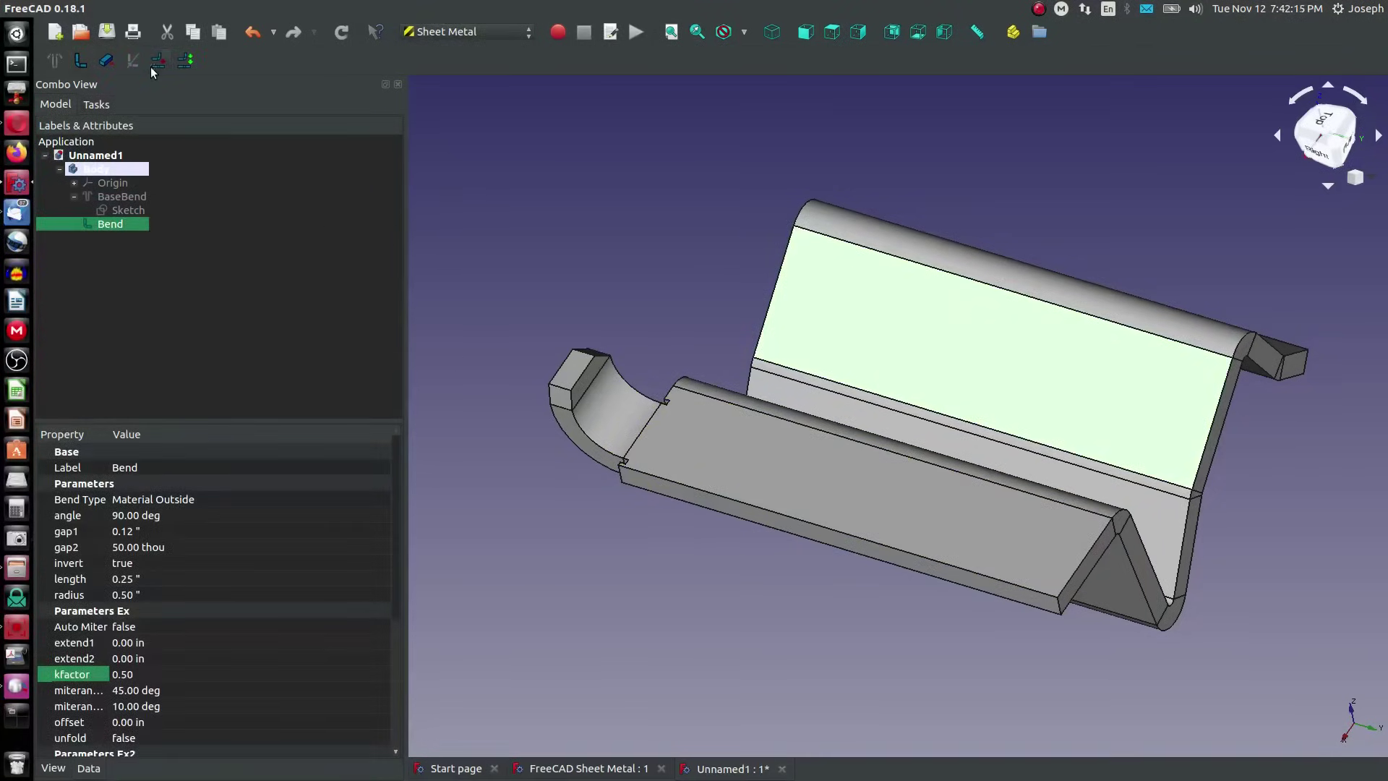
left_click(163, 63)
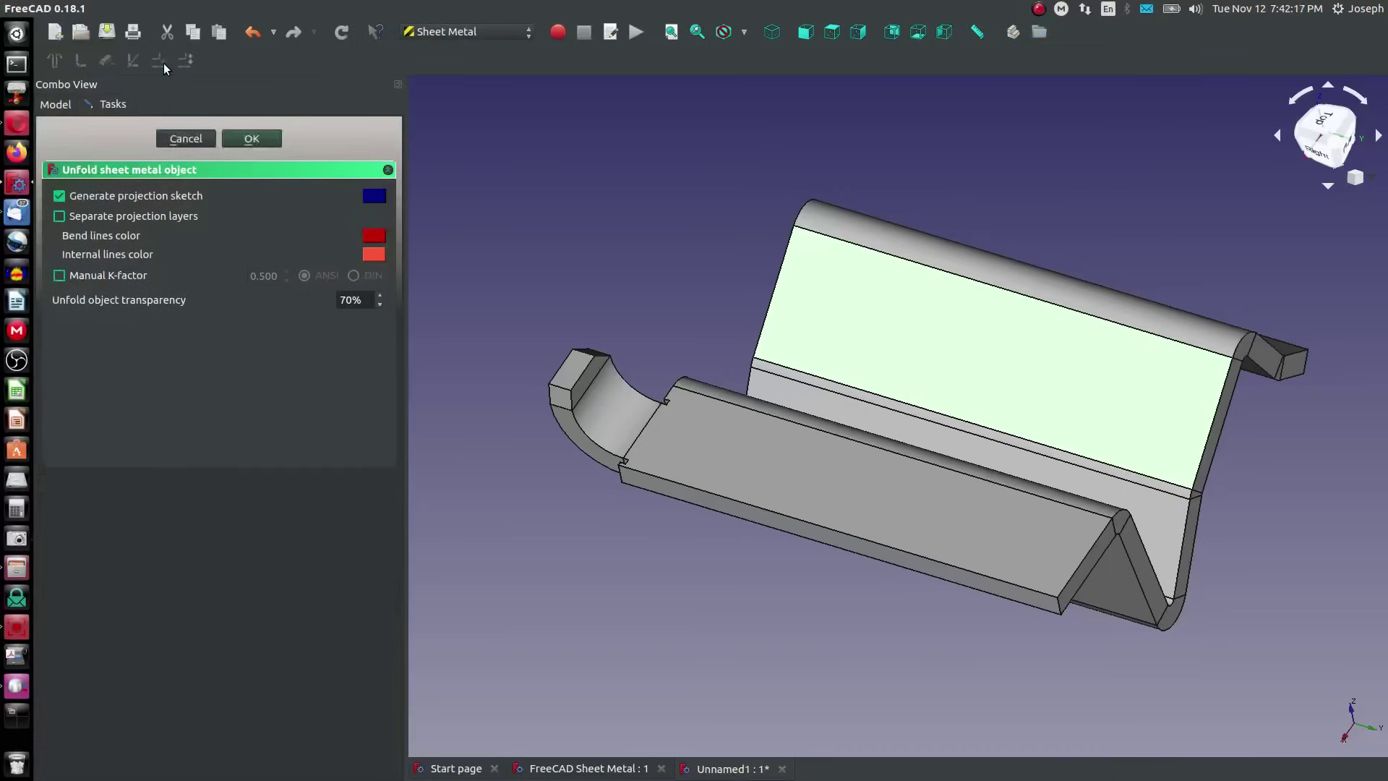
left_click(59, 275)
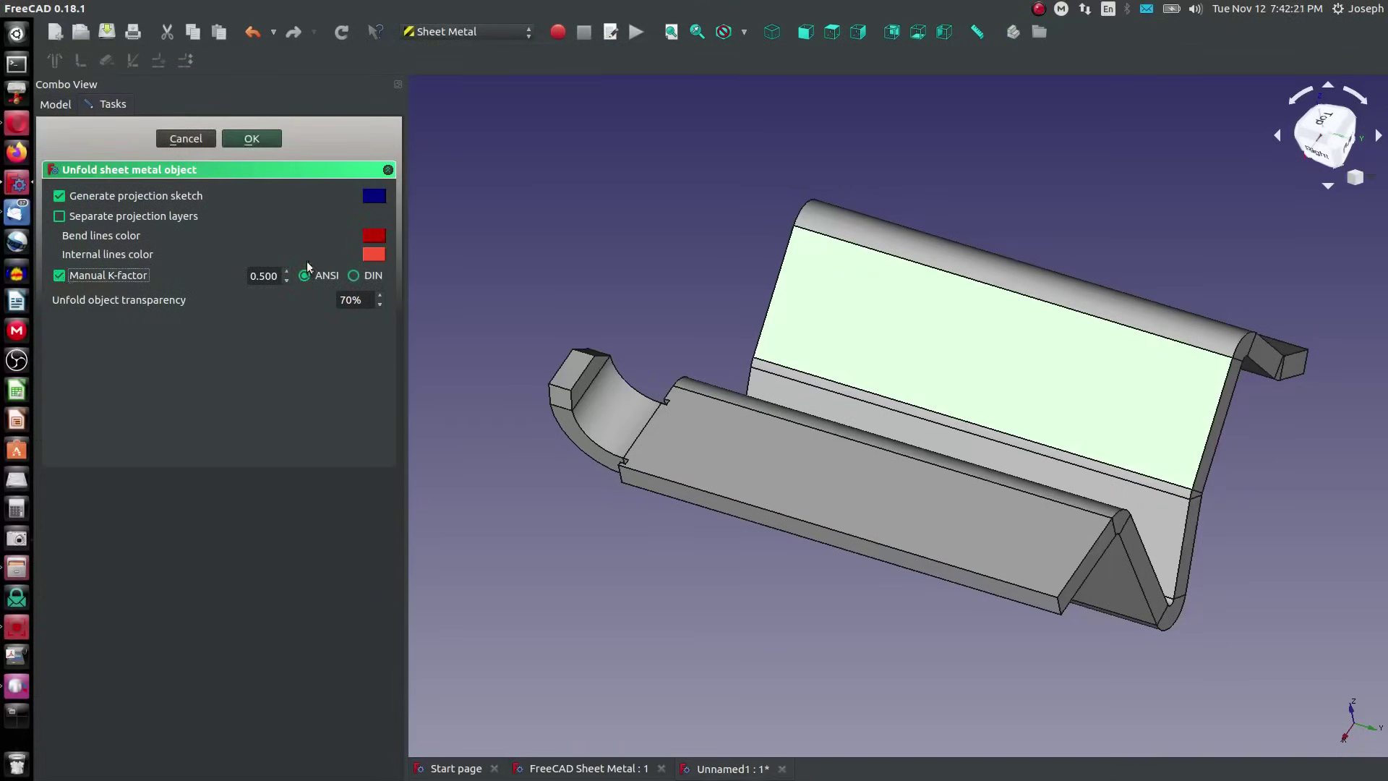
left_click(262, 138)
scroll(714, 404, "down", 3)
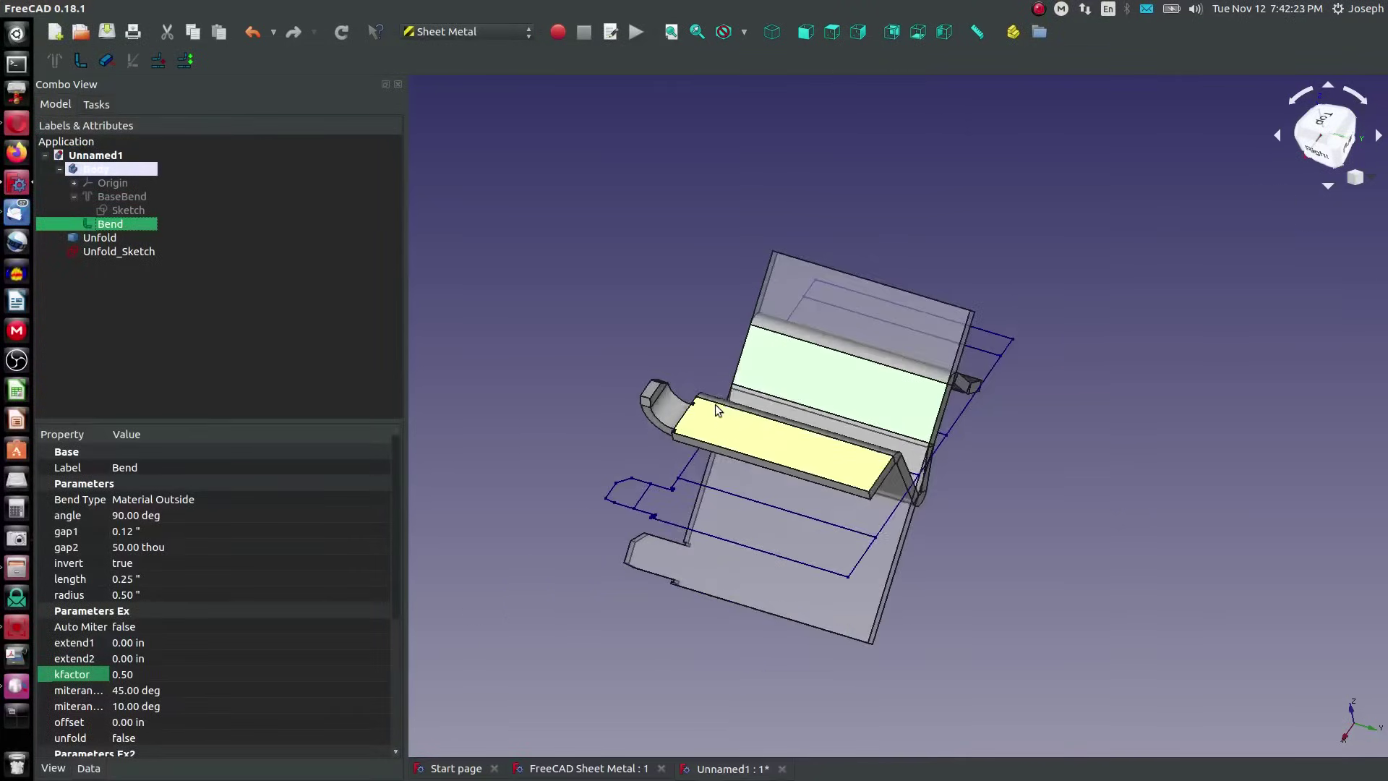
middle_click_drag(839, 567, 816, 527)
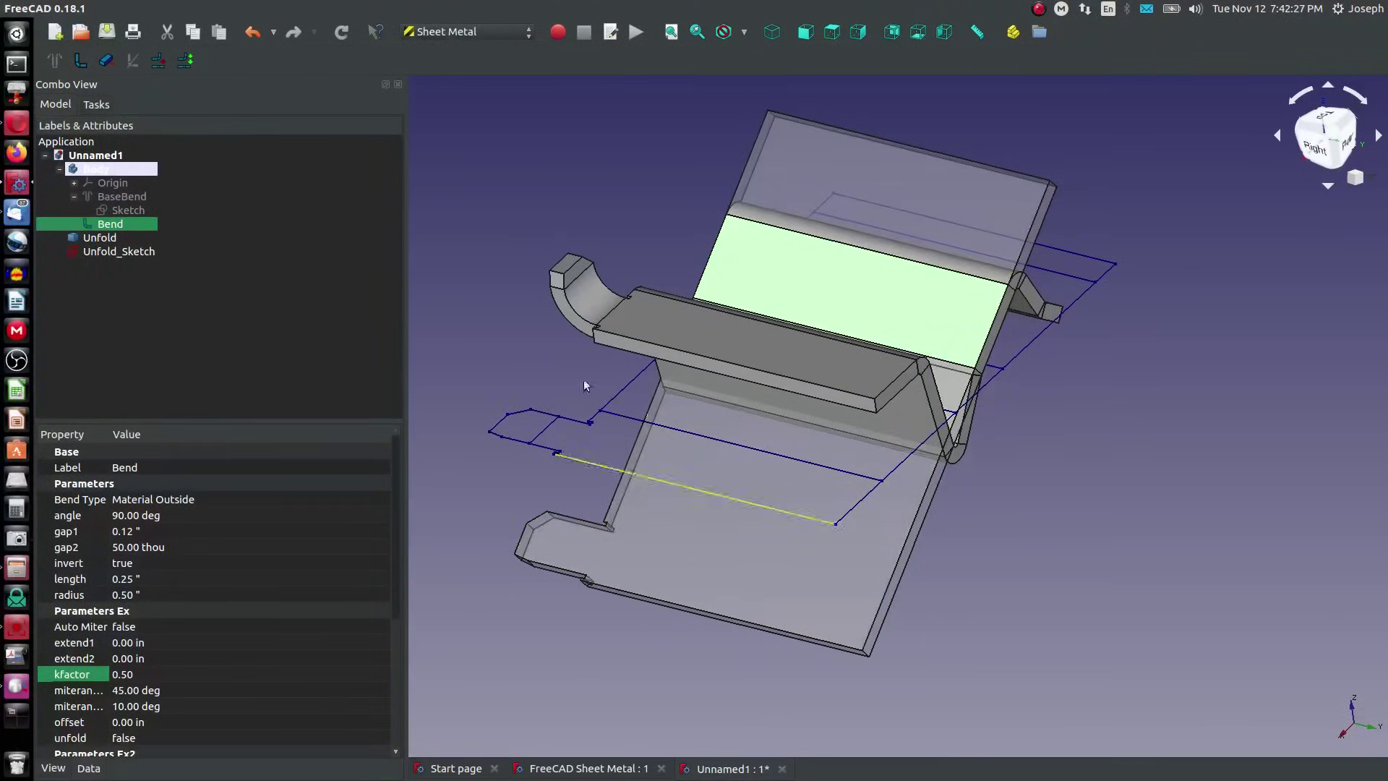
middle_click_drag(836, 487, 752, 470)
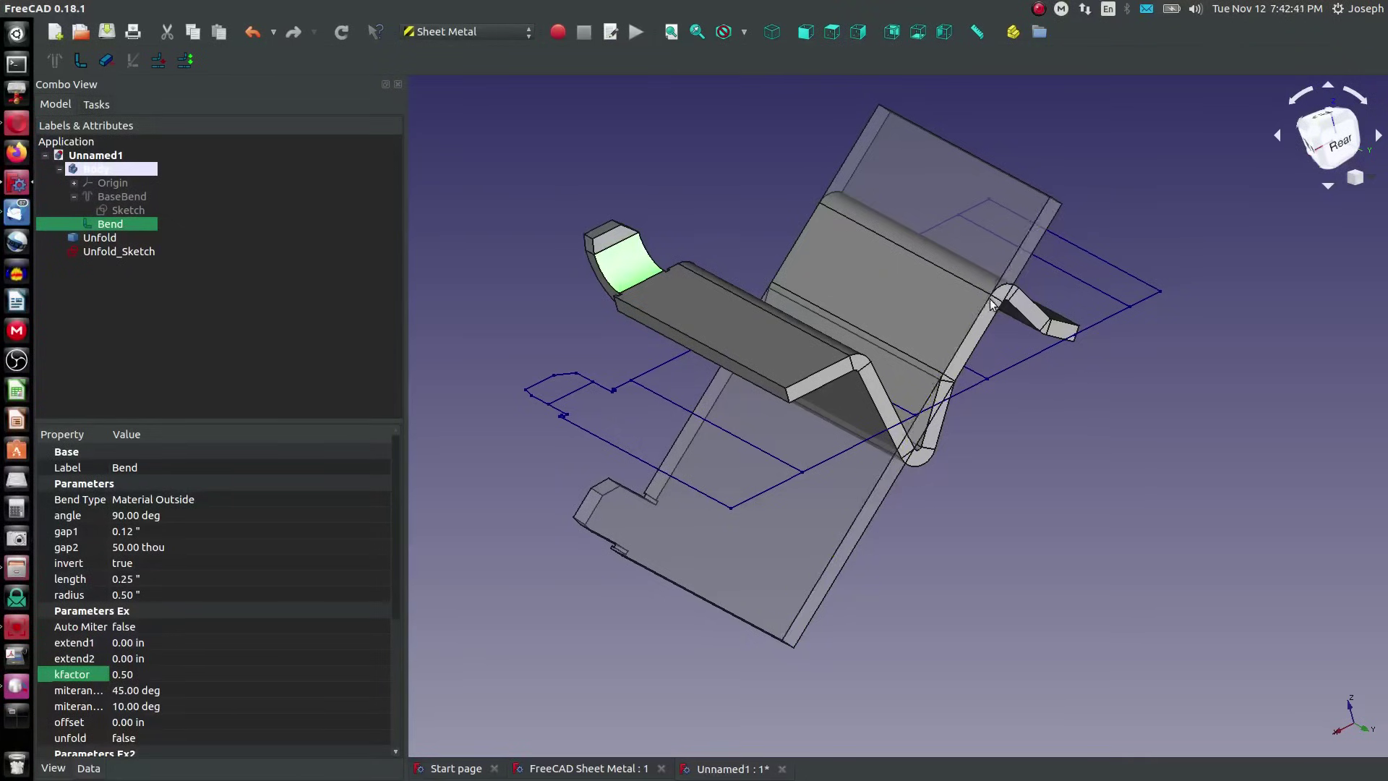
middle_click_drag(747, 375, 774, 265)
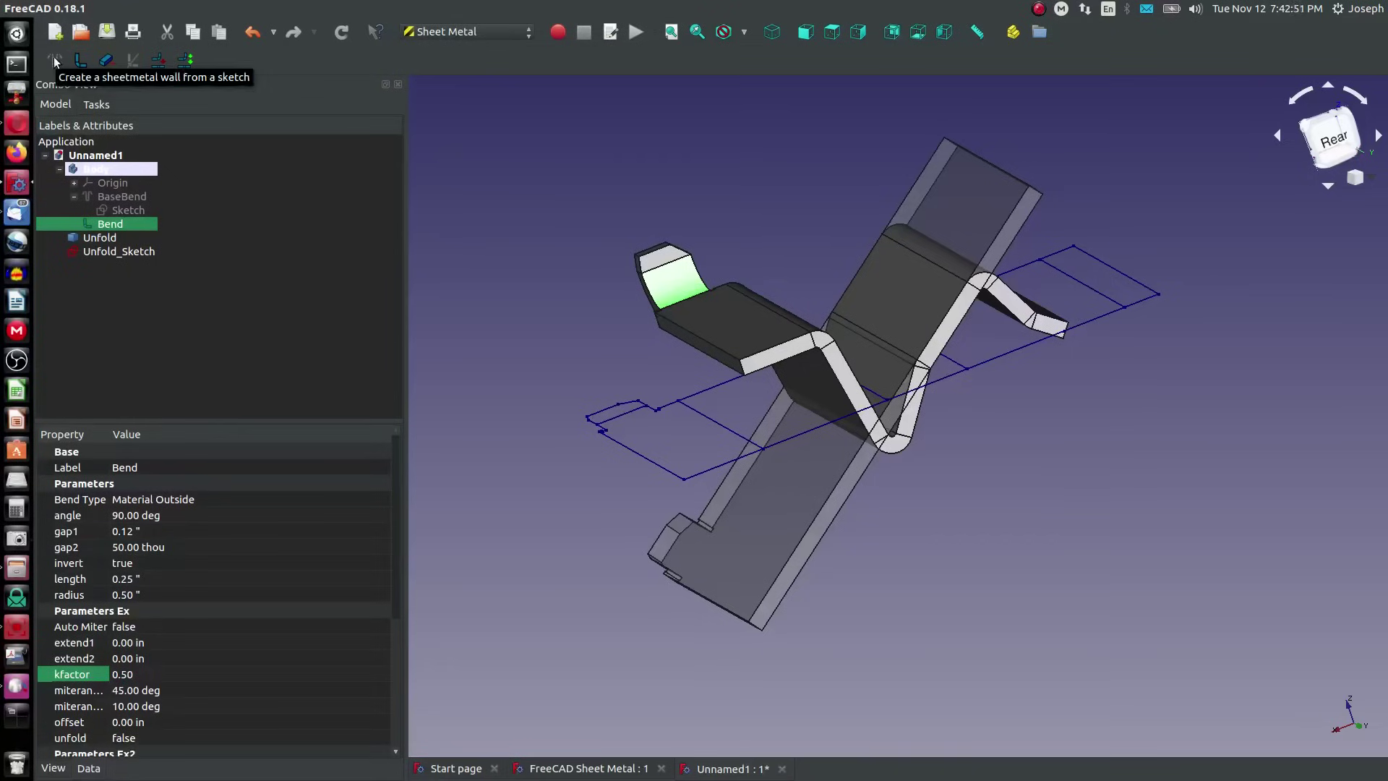
Select the unfolded solid and its projection sketch, and examine the flat pattern beside the bent part
left_click(985, 197)
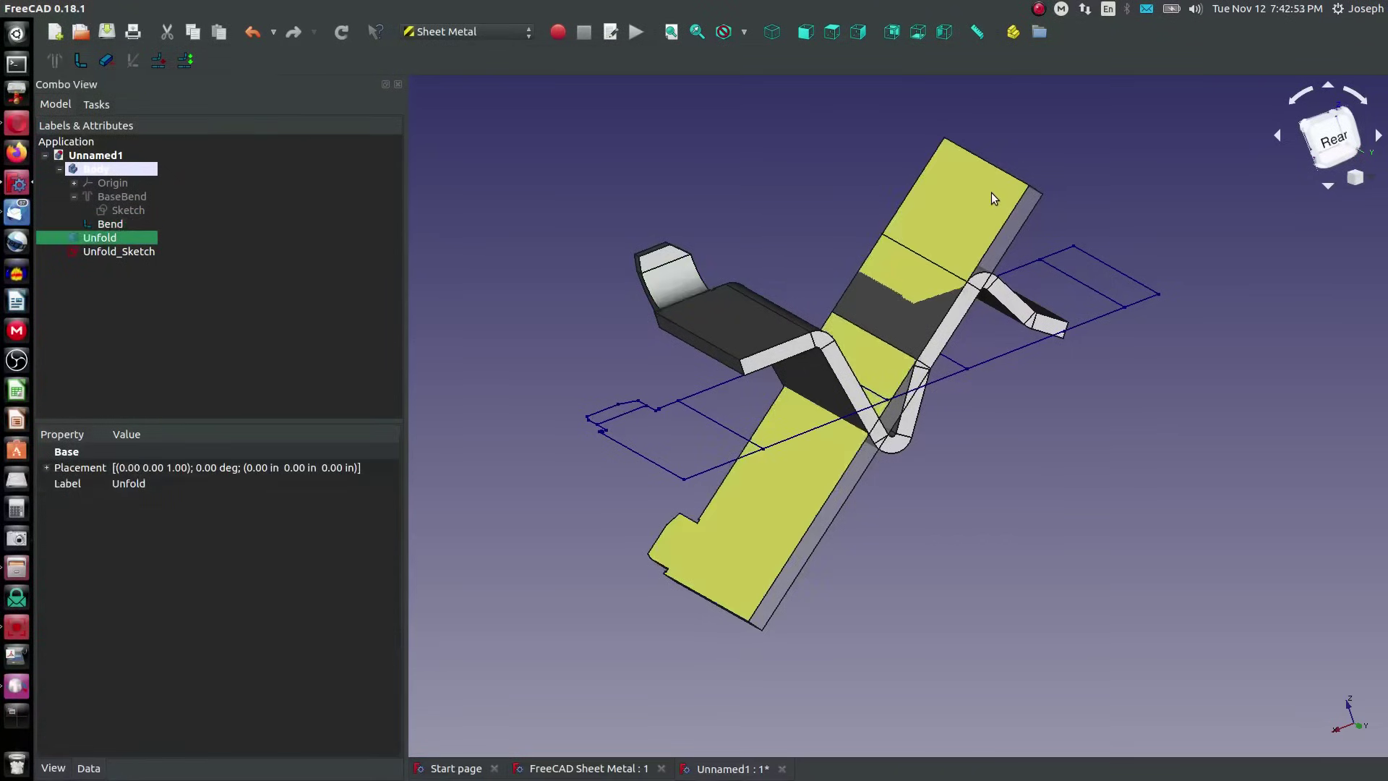
left_click(968, 366)
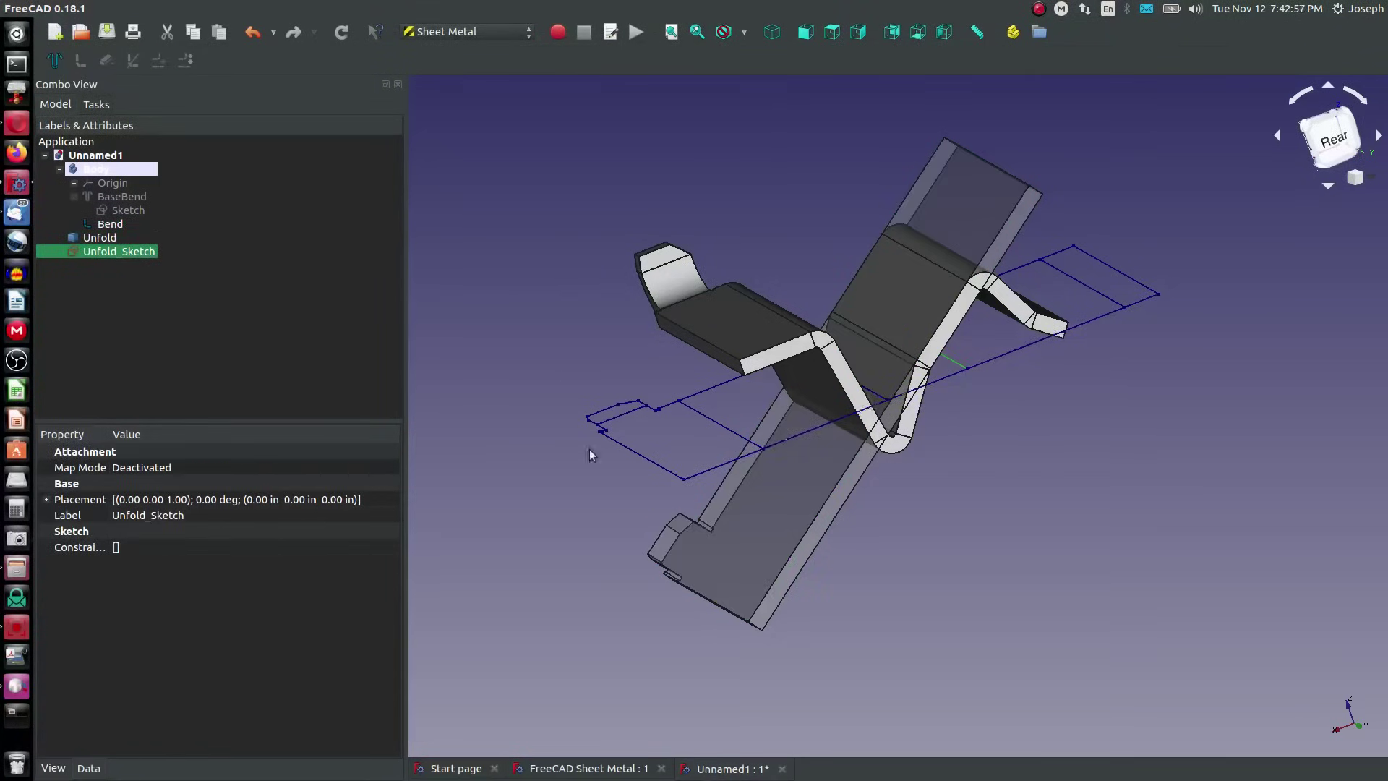
middle_click_drag(683, 457, 1012, 412)
middle_click_drag(1104, 378, 1104, 428)
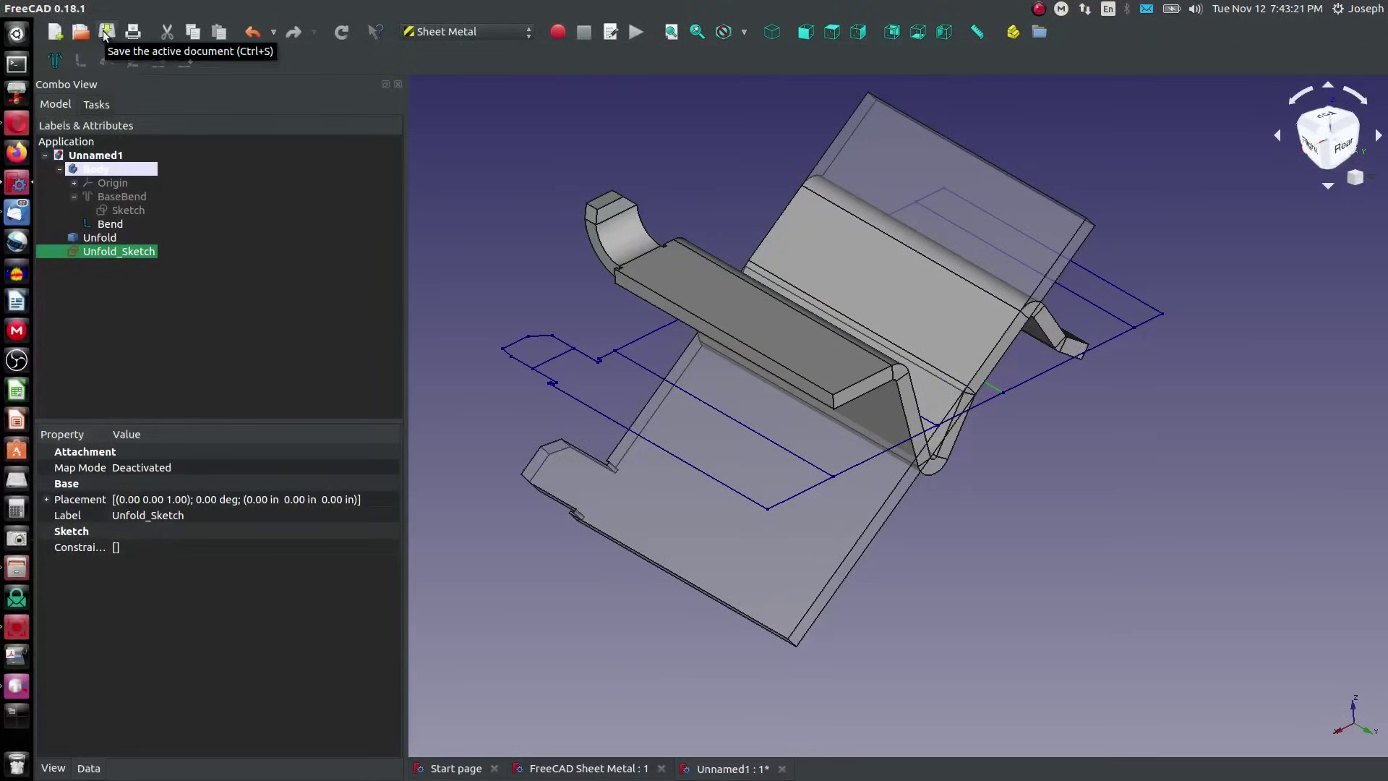
Create a new document and switch to the Part Design workbench
left_click(55, 32)
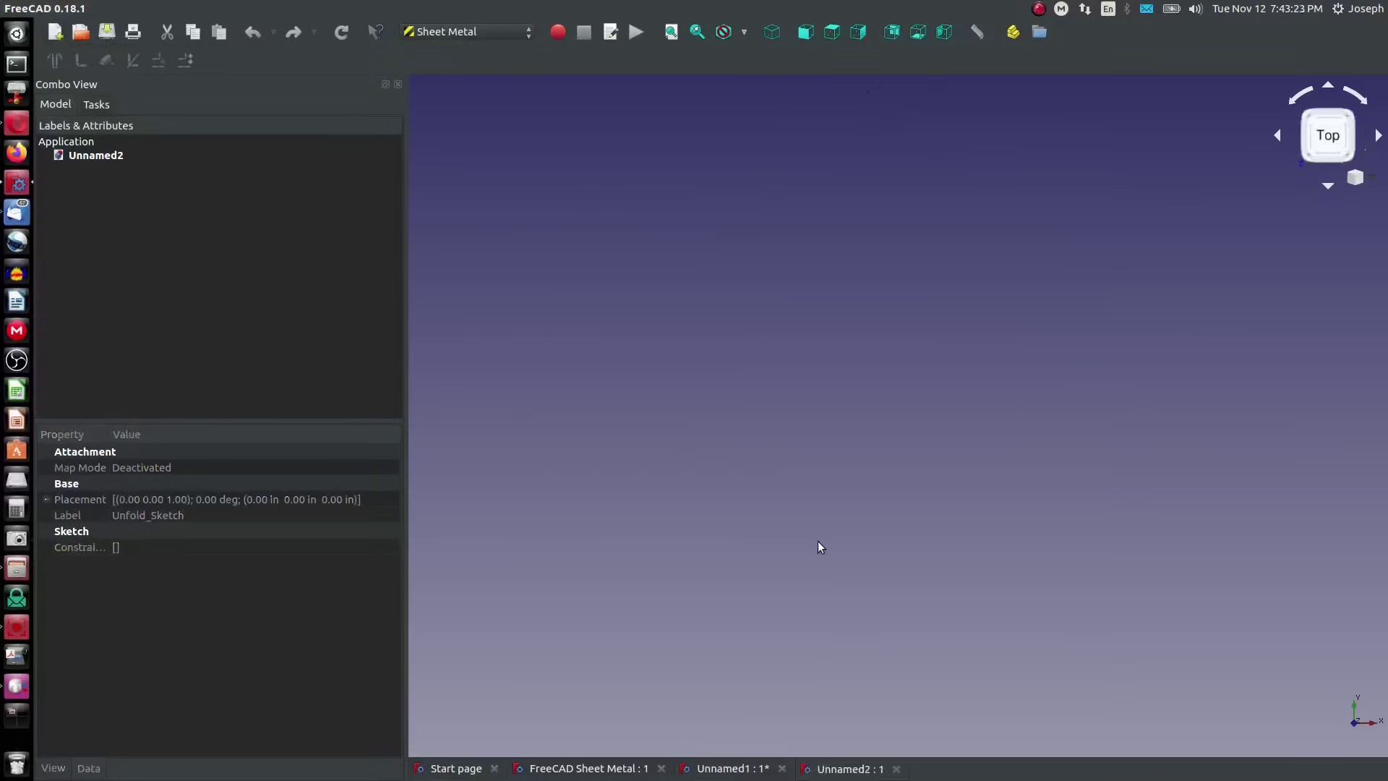
left_click(494, 39)
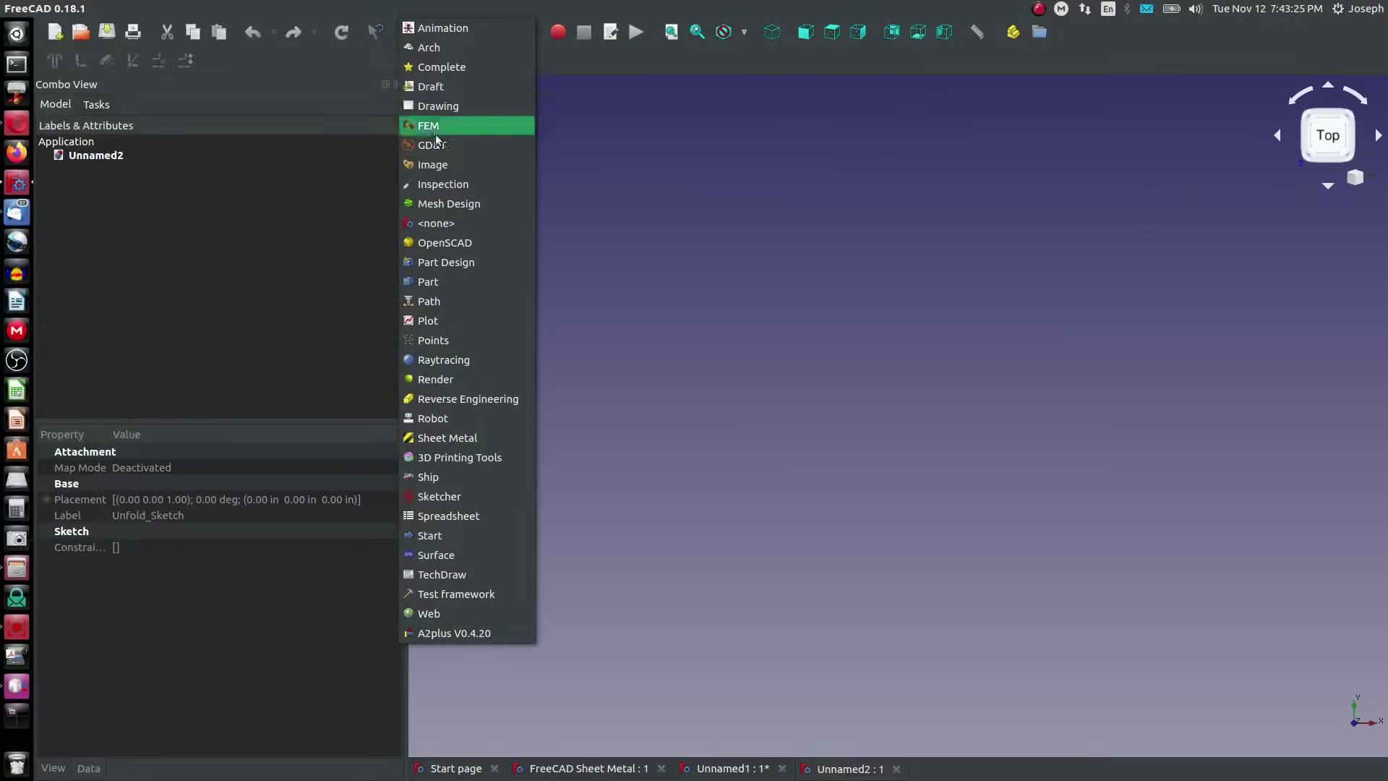
left_click(444, 265)
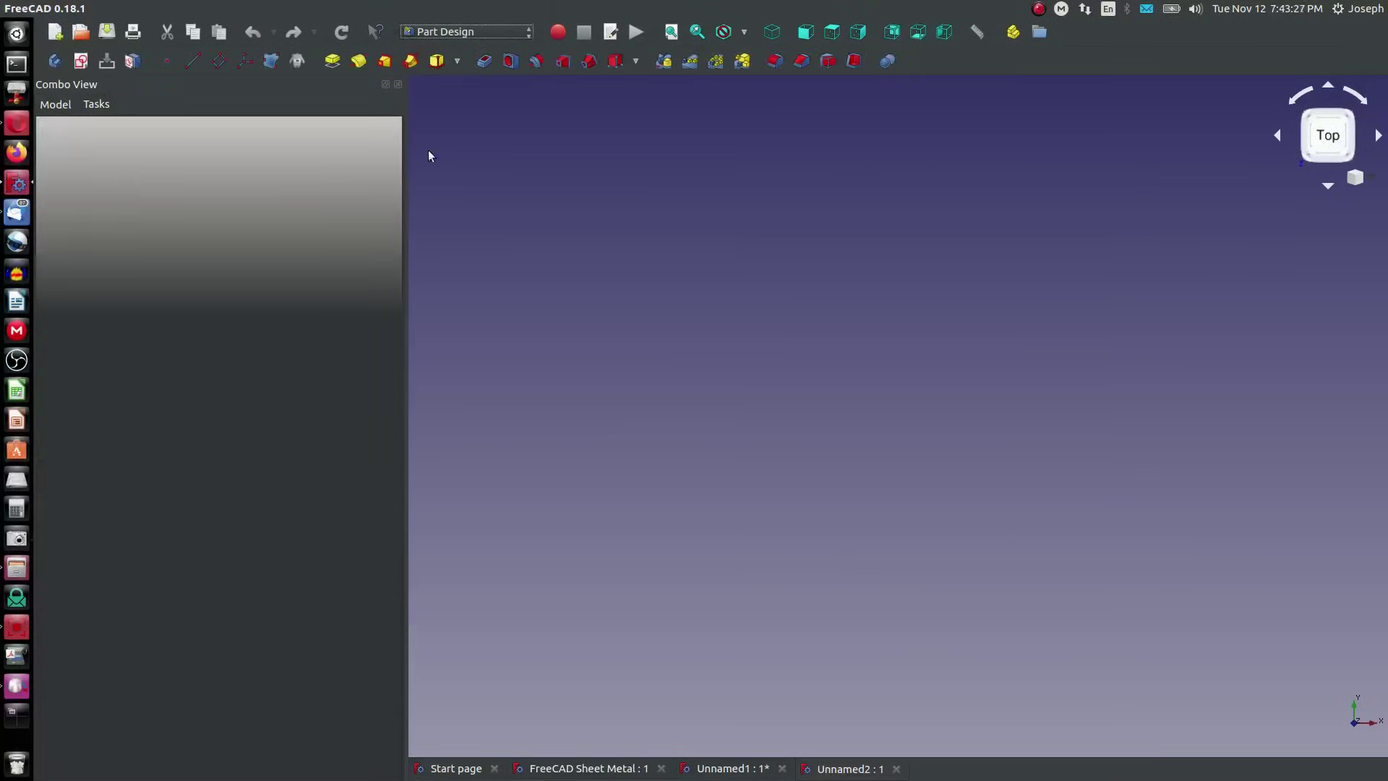
Start a new sketch on the XY base plane
left_click(81, 62)
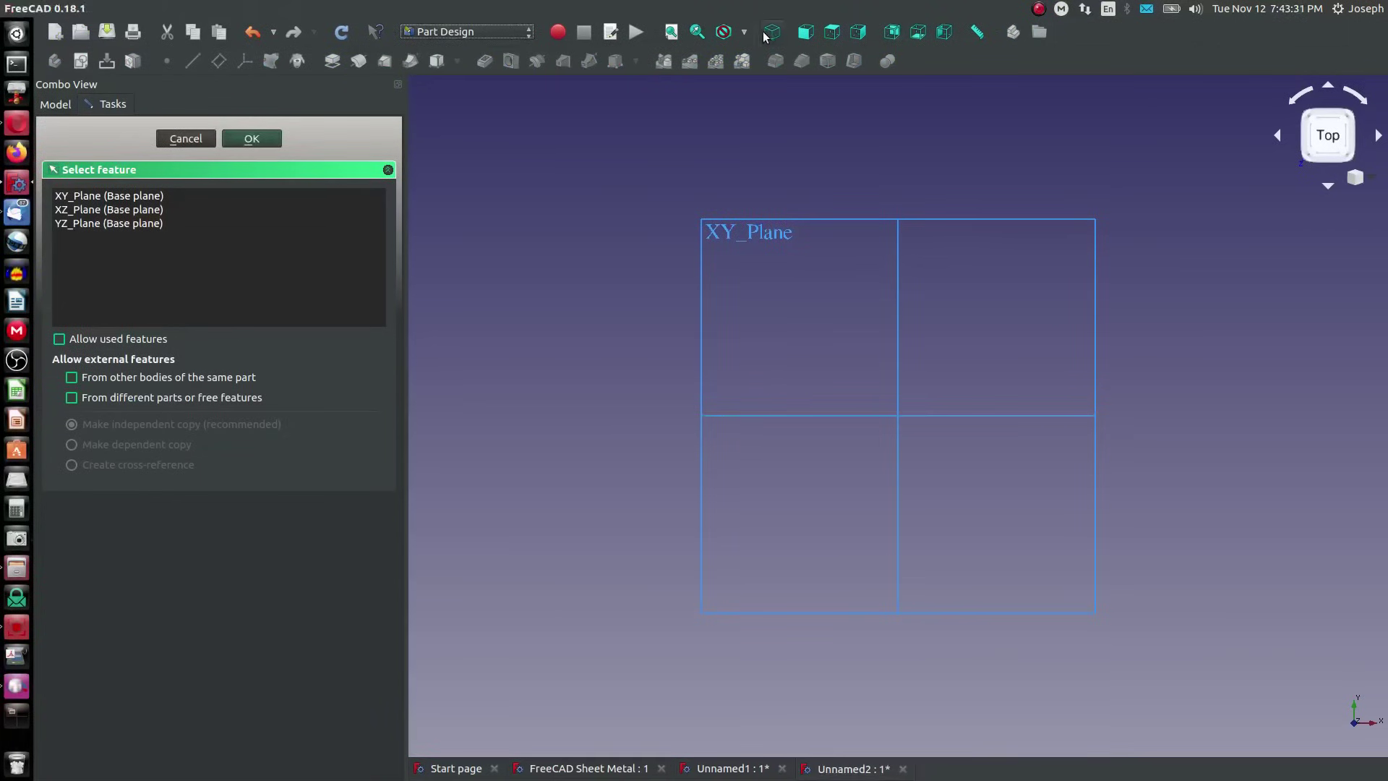
key("0")
middle_click_drag(750, 383, 855, 285)
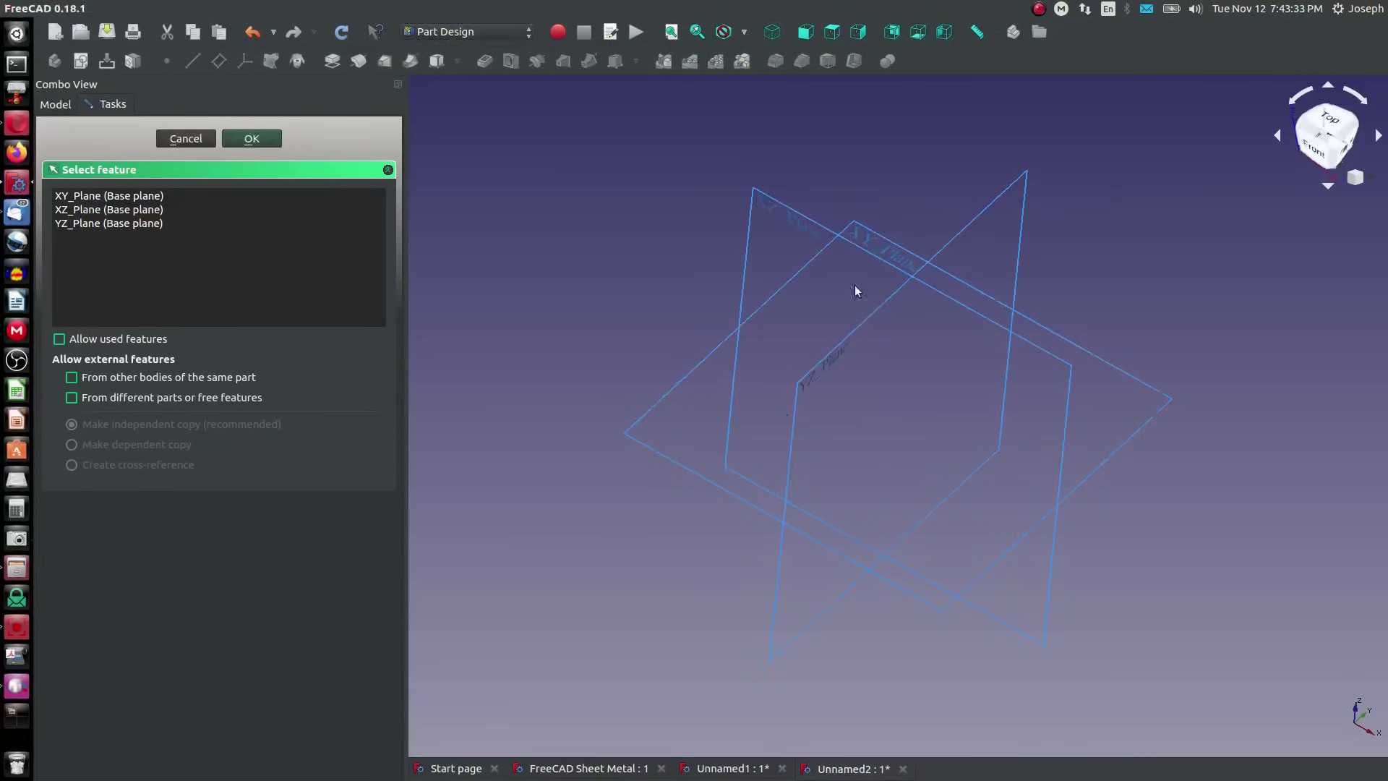
left_click(890, 244)
left_click(252, 140)
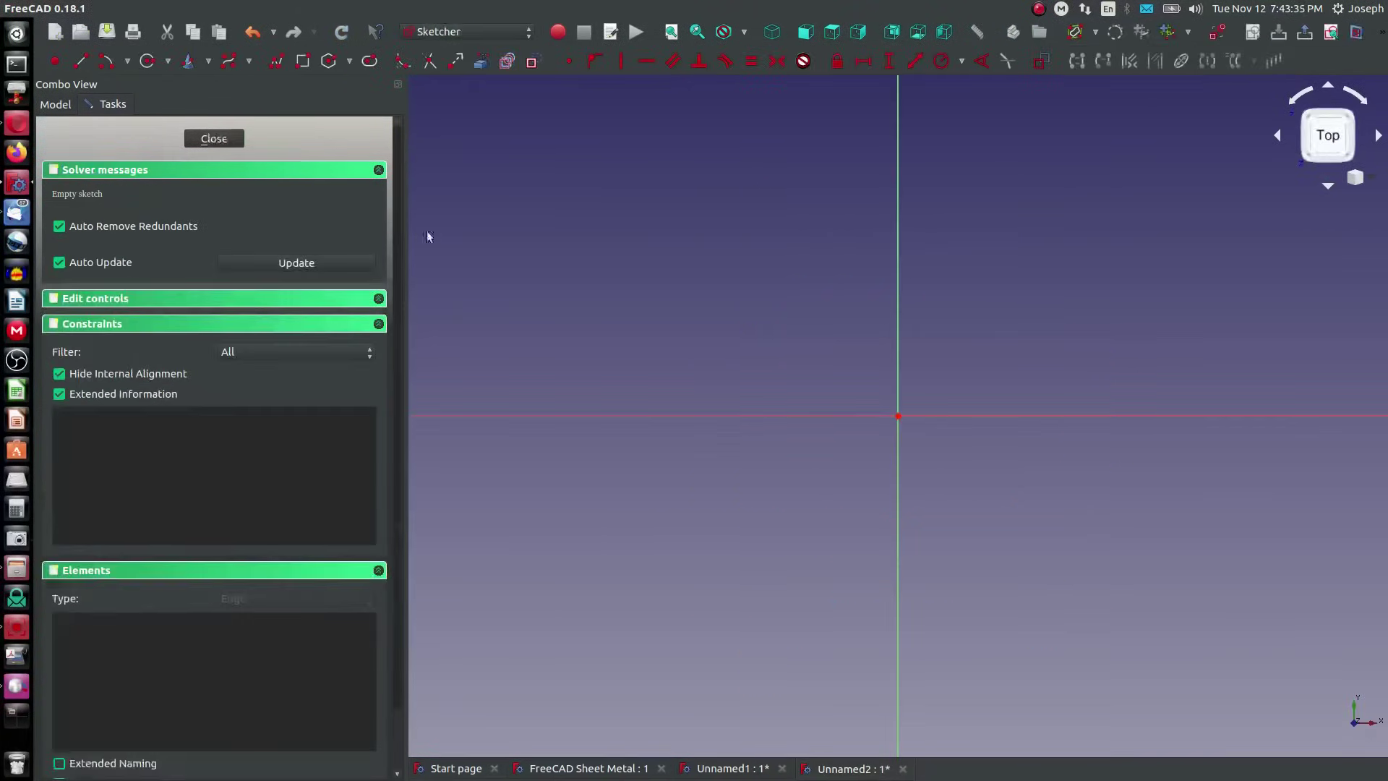
Sketch a rectangle about 30 by 19 mm around the origin and make two opposite corners symmetric about the origin
left_click(303, 61)
left_click(689, 254)
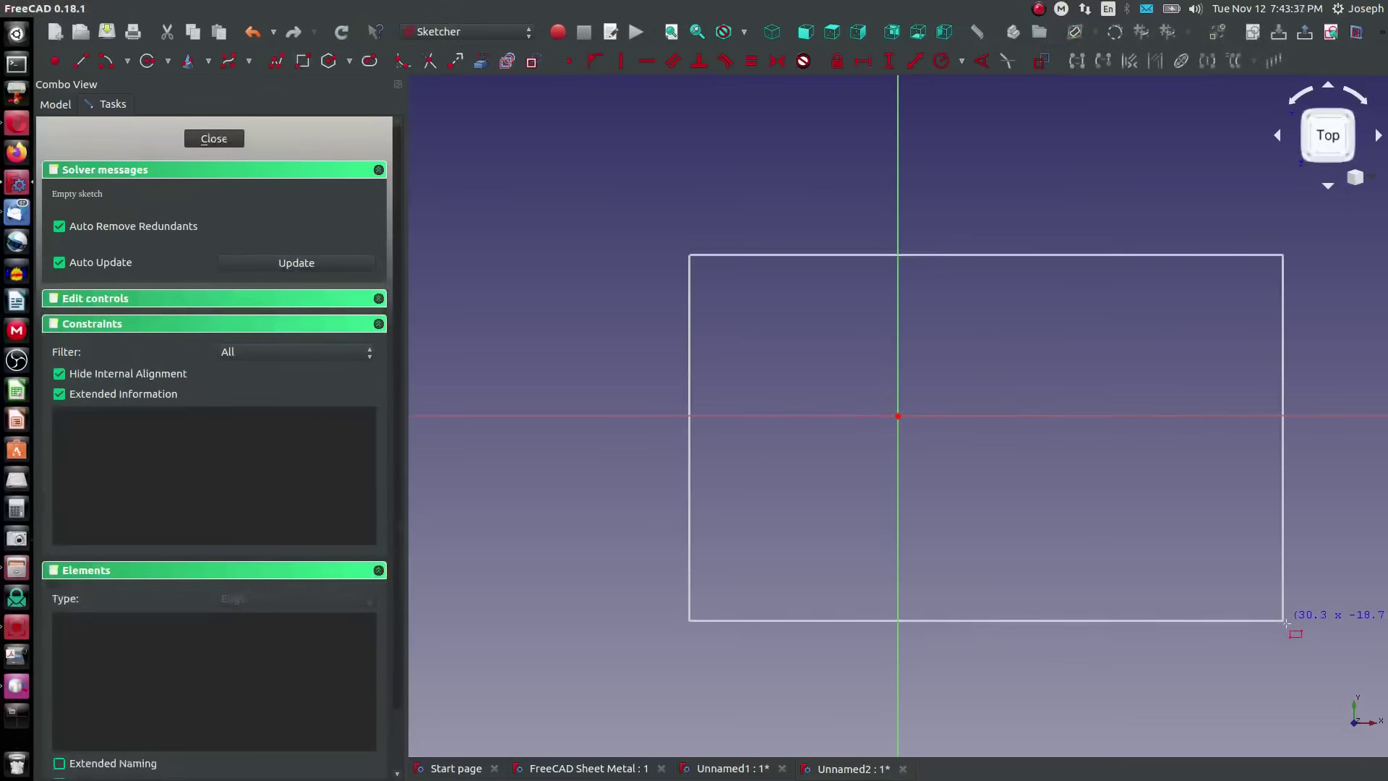
left_click(1291, 628)
right_click(1196, 579)
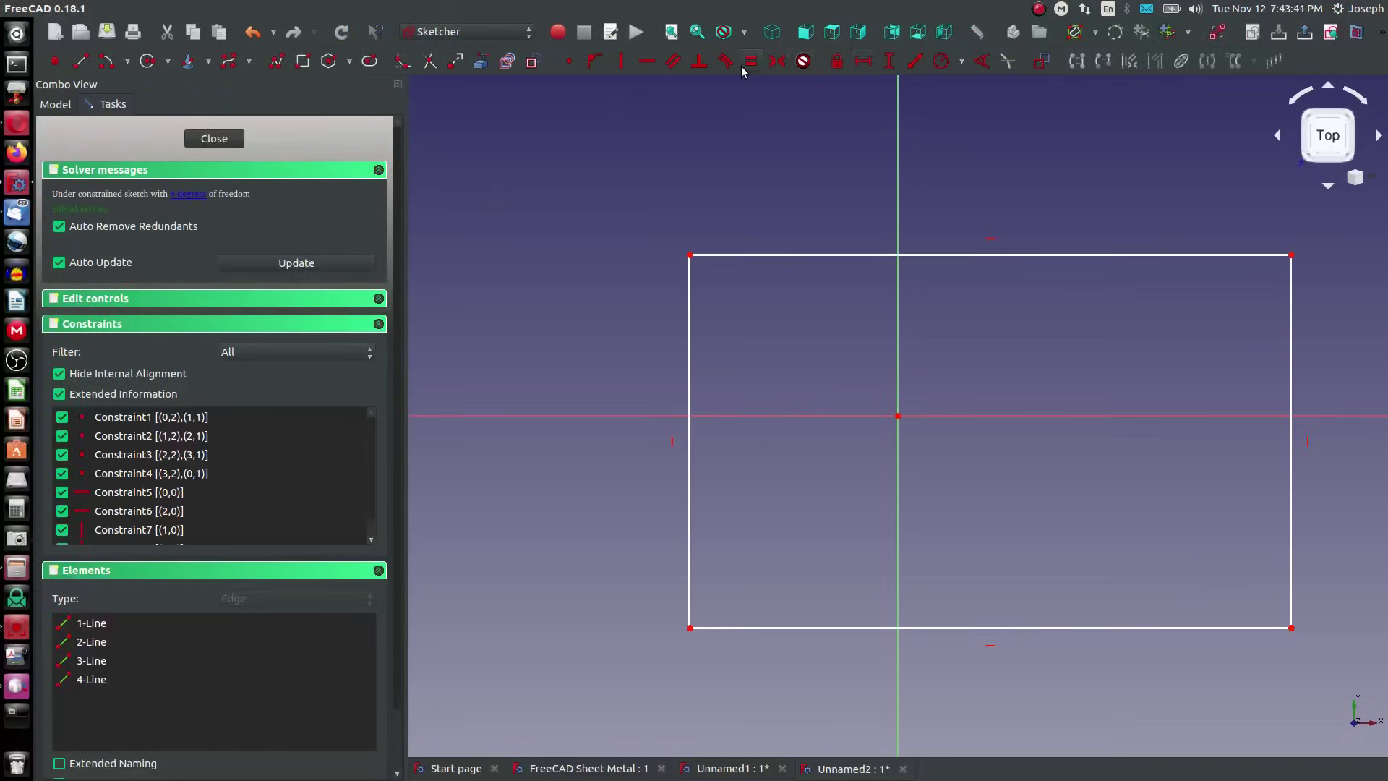
left_click(777, 61)
left_click(690, 254)
left_click(898, 415)
left_click(1290, 628)
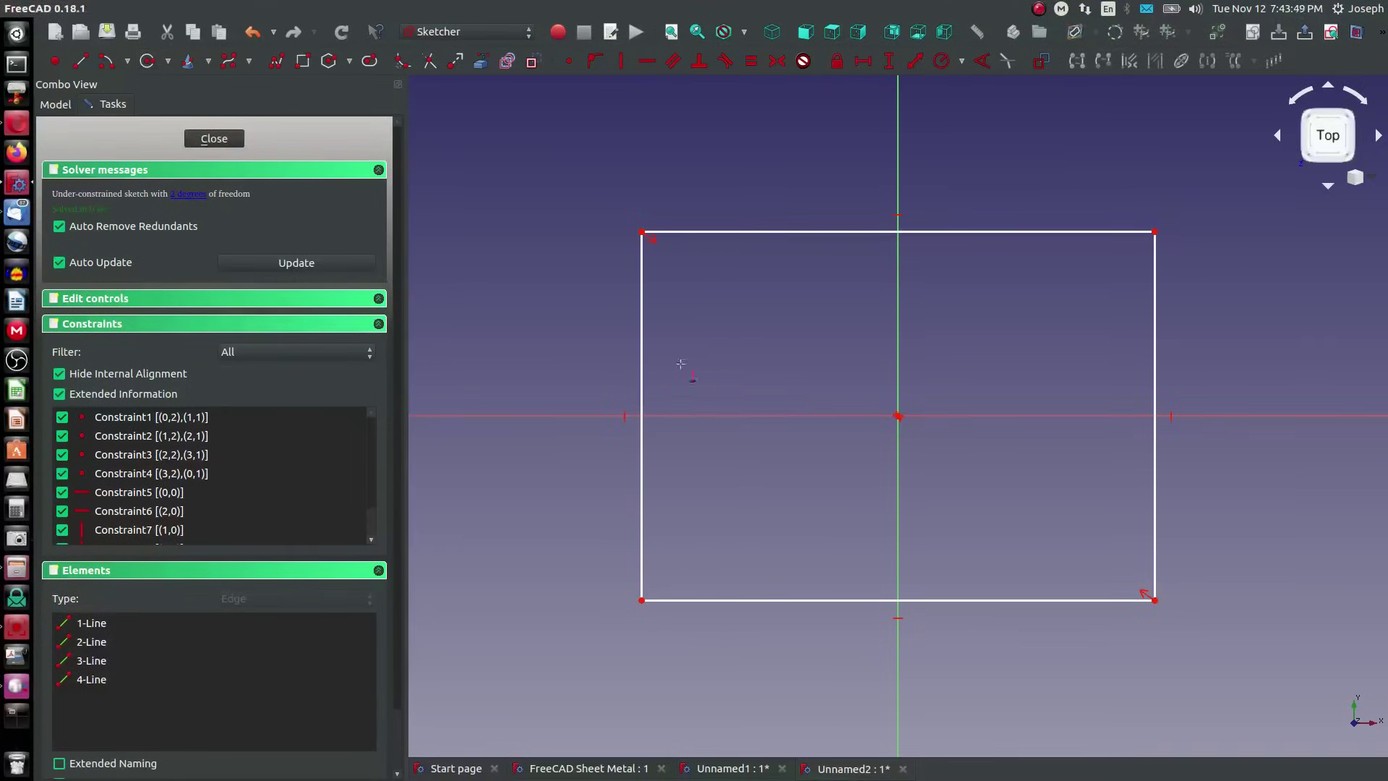
Dimension the rectangle 6 in high and 18 in wide, and move both dimension labels clear of its edges
left_click(641, 324)
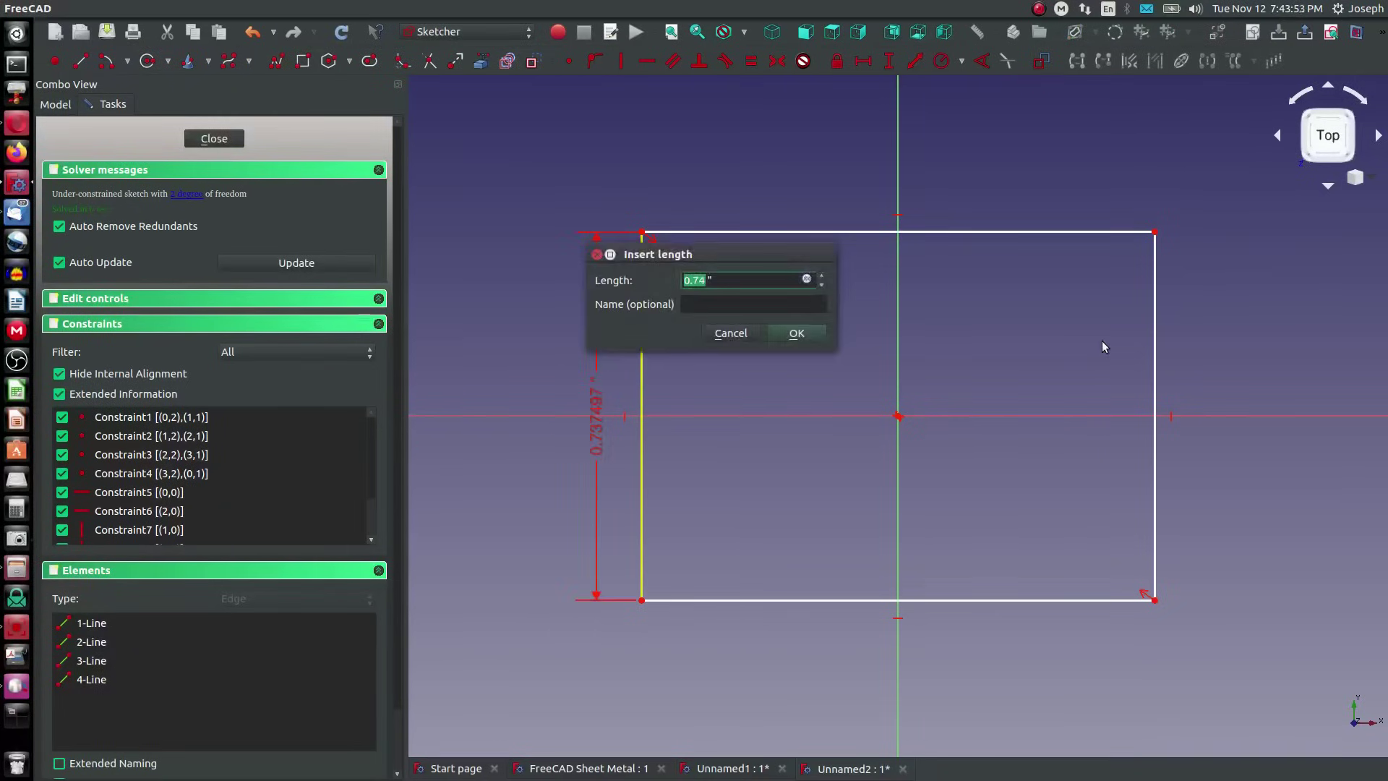
type("8")
key("Return")
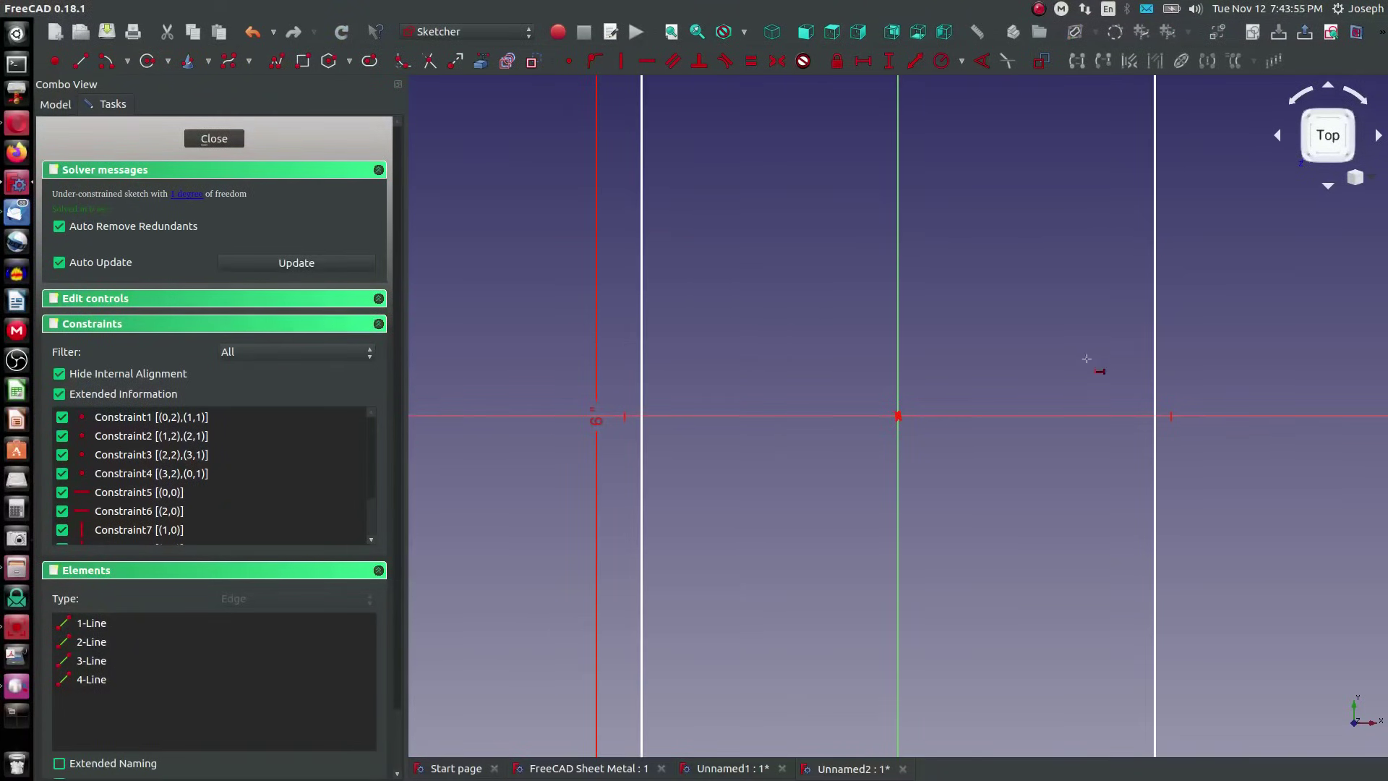
scroll(961, 406, "down", 10)
left_click(943, 279)
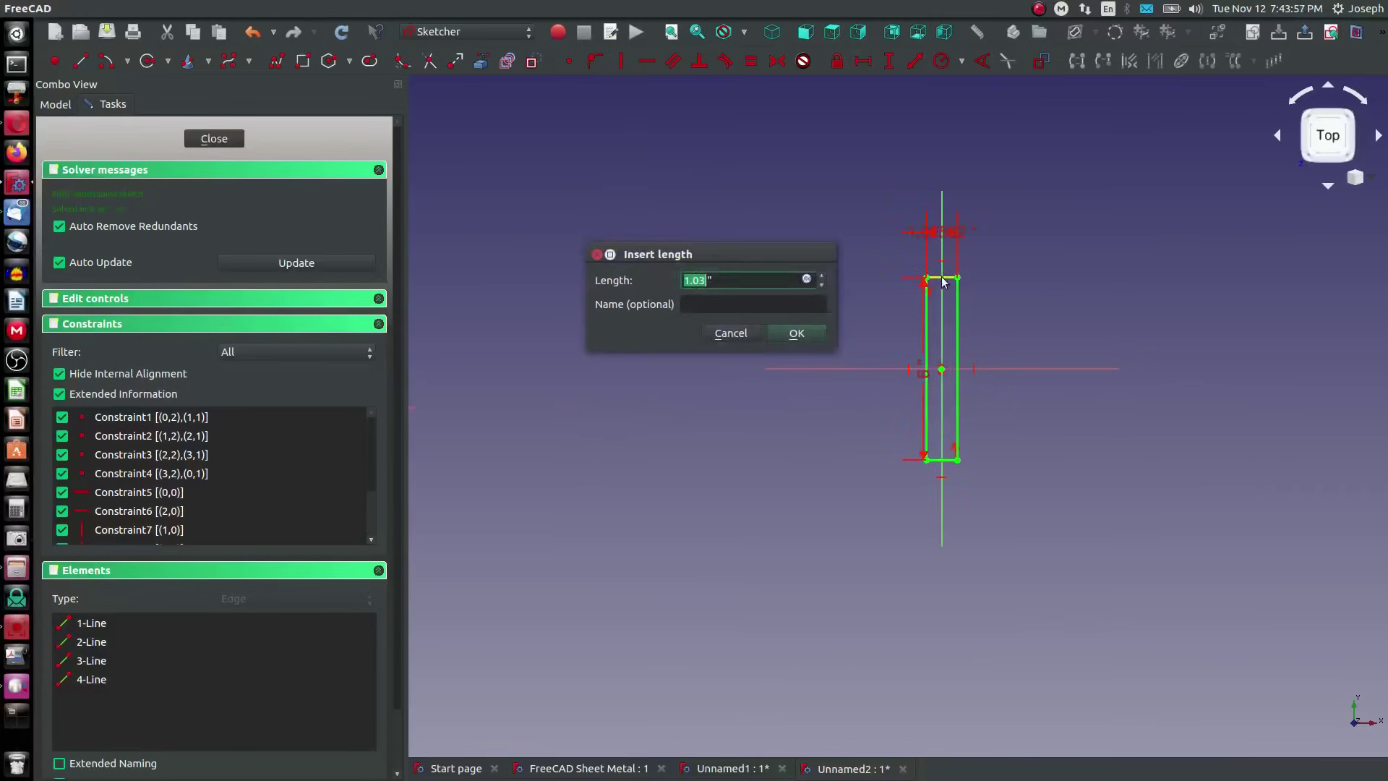
type("1.5")
key("Return")
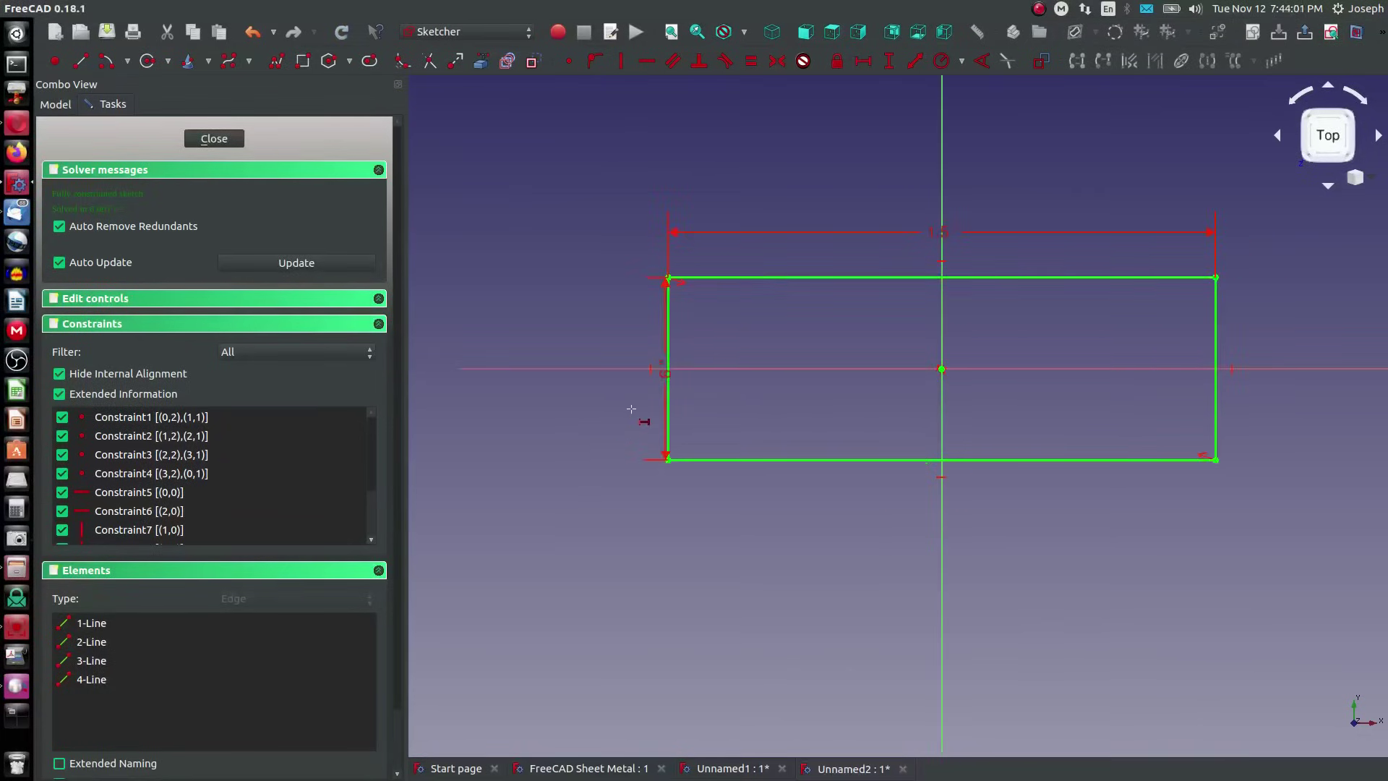
left_click_drag(660, 373, 604, 371)
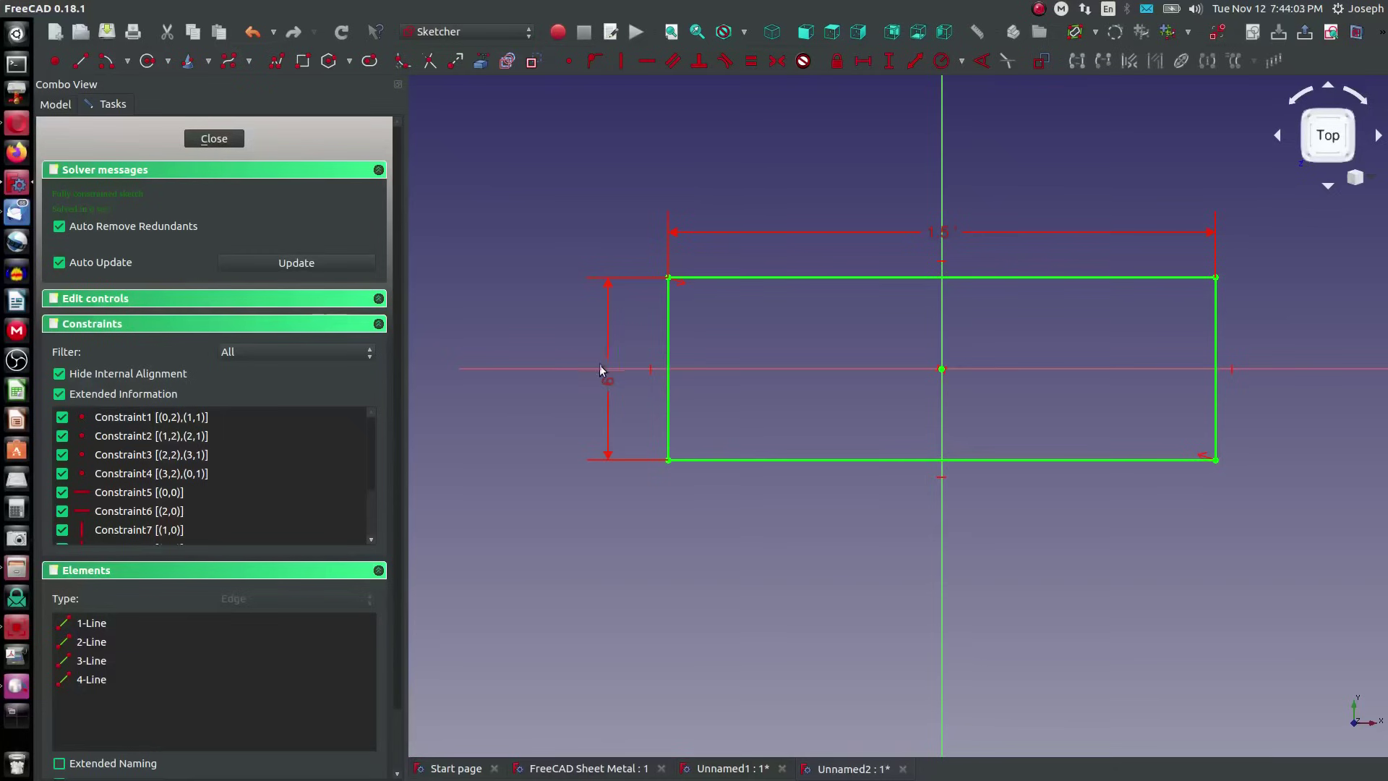
left_click_drag(927, 241, 931, 231)
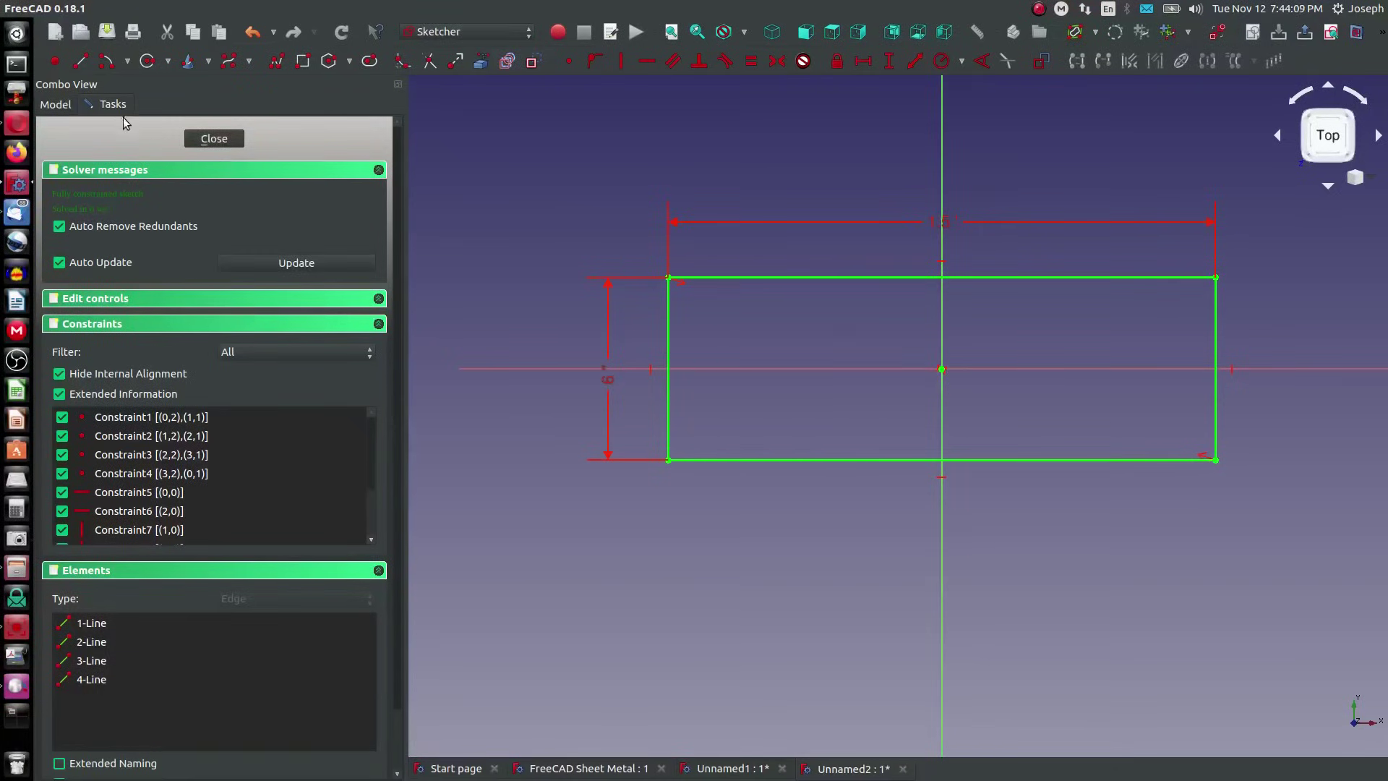
Finish the sketch and pad the rectangle with a length of 0.0625, entered without a unit
left_click(214, 138)
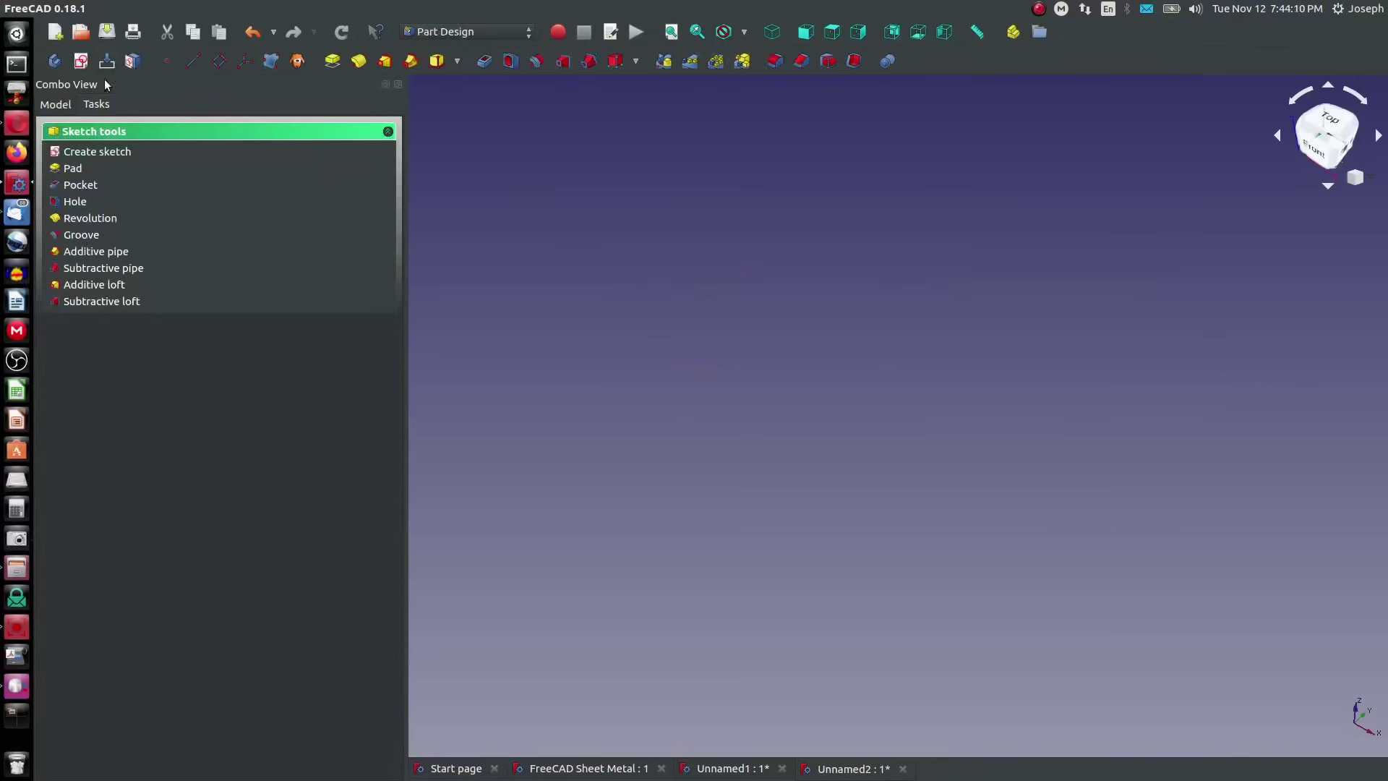
left_click(73, 167)
left_click(671, 34)
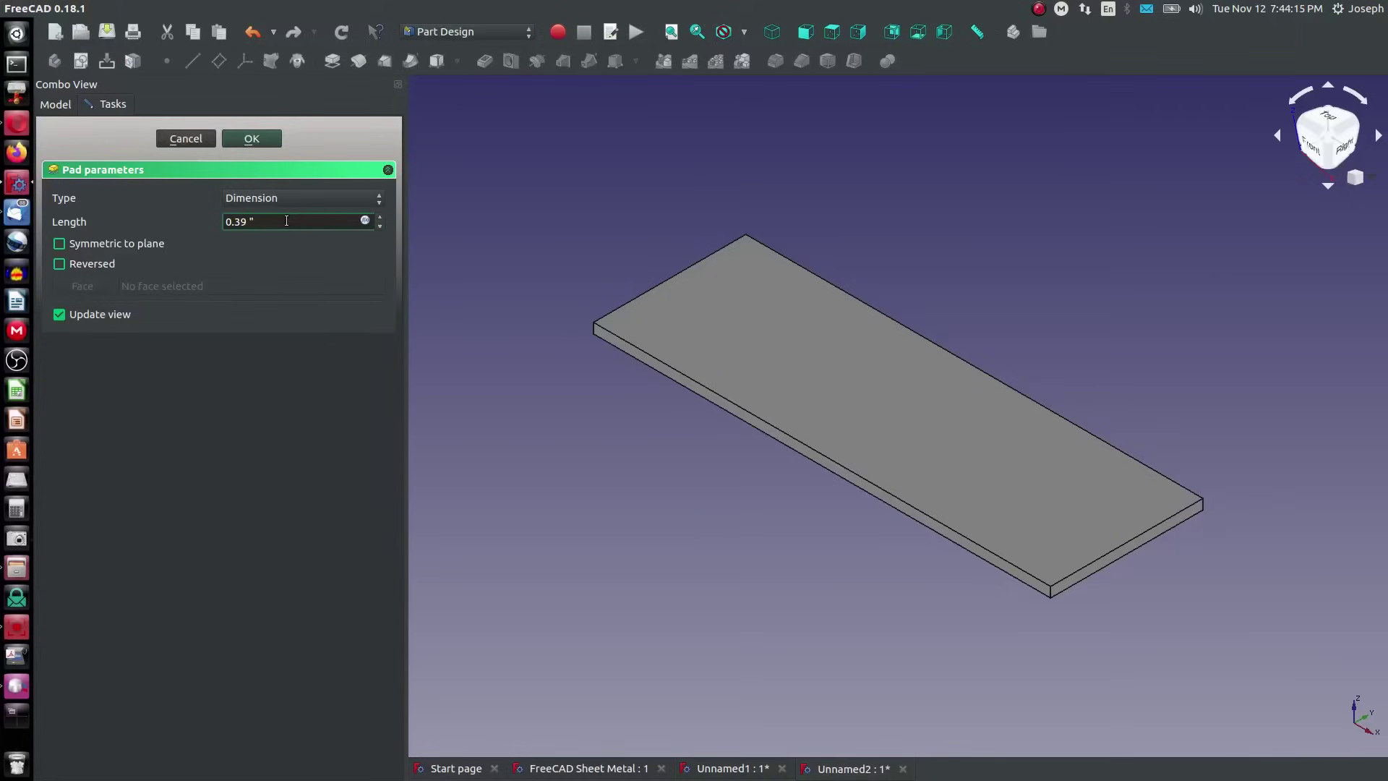
type("0.0625")
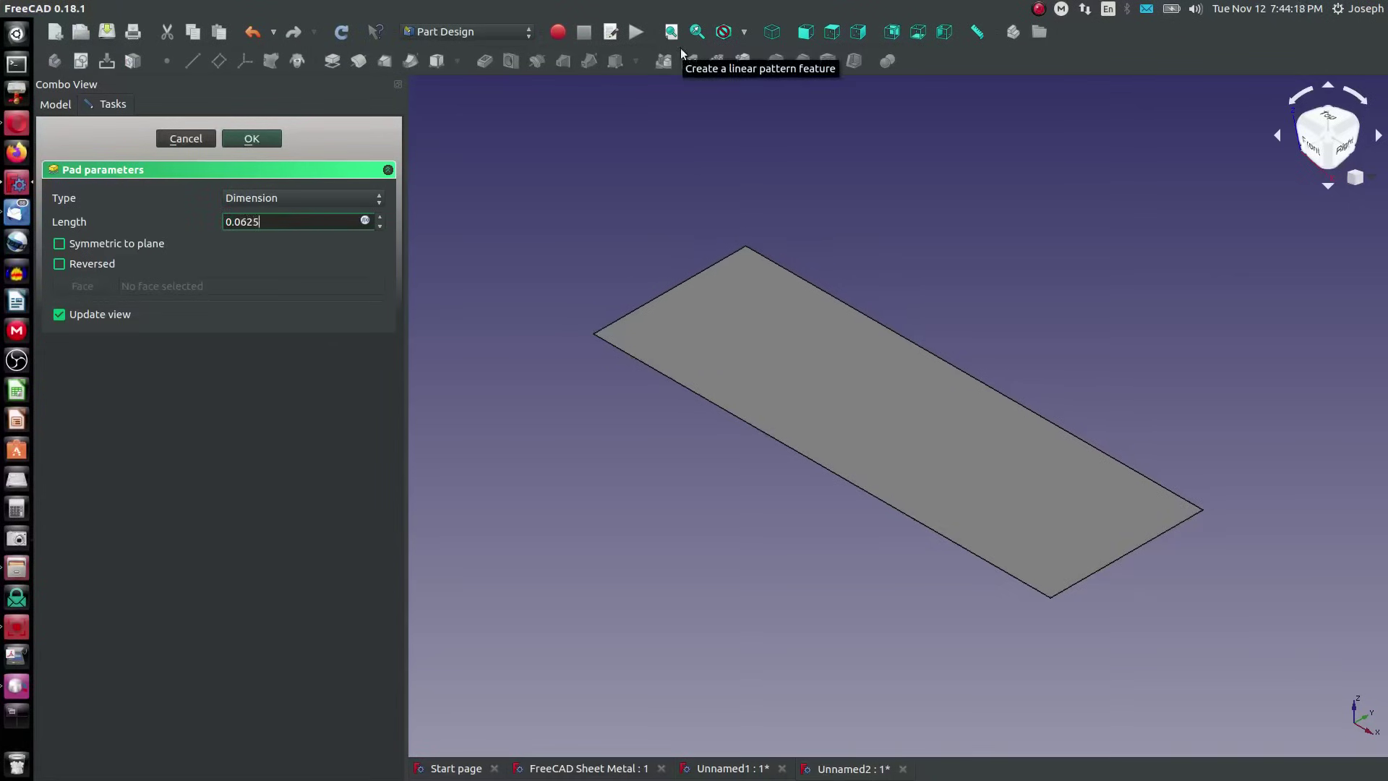
key("Return")
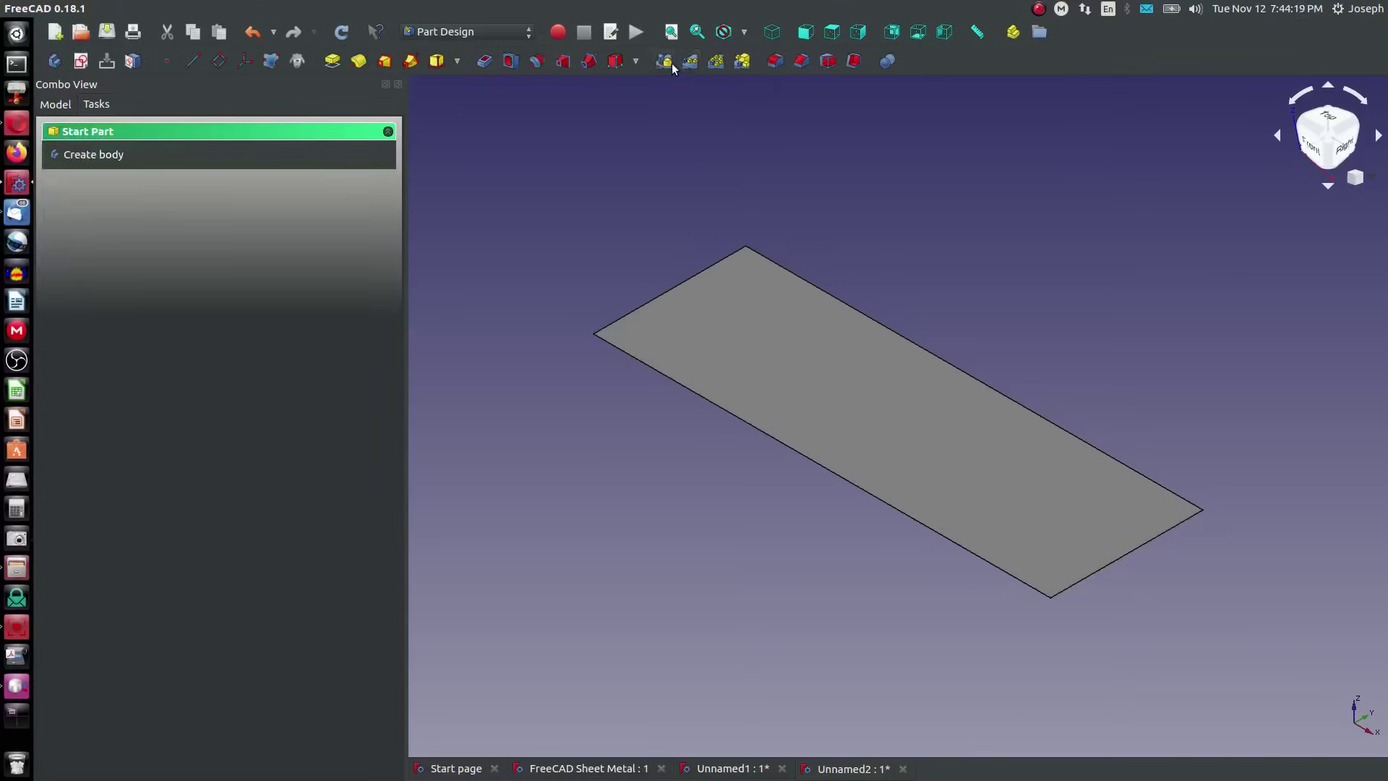
Examine the padded plate's front corner up close to check its thickness
scroll(1038, 592, "up", 6)
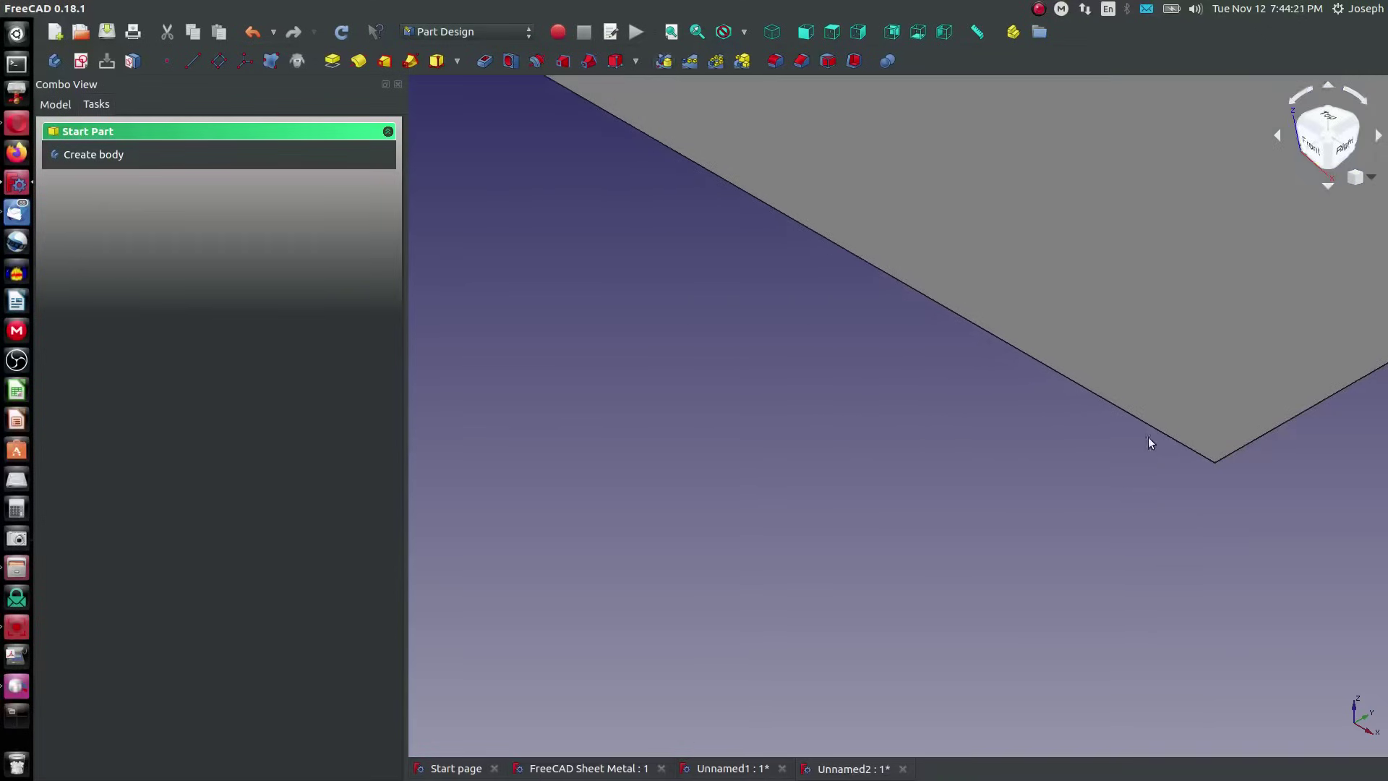
mouse_move(1257, 529)
middle_mouse_down()
mouse_move(1237, 503)
mouse_move(1242, 545)
middle_mouse_up()
scroll(1159, 516, "down", 6)
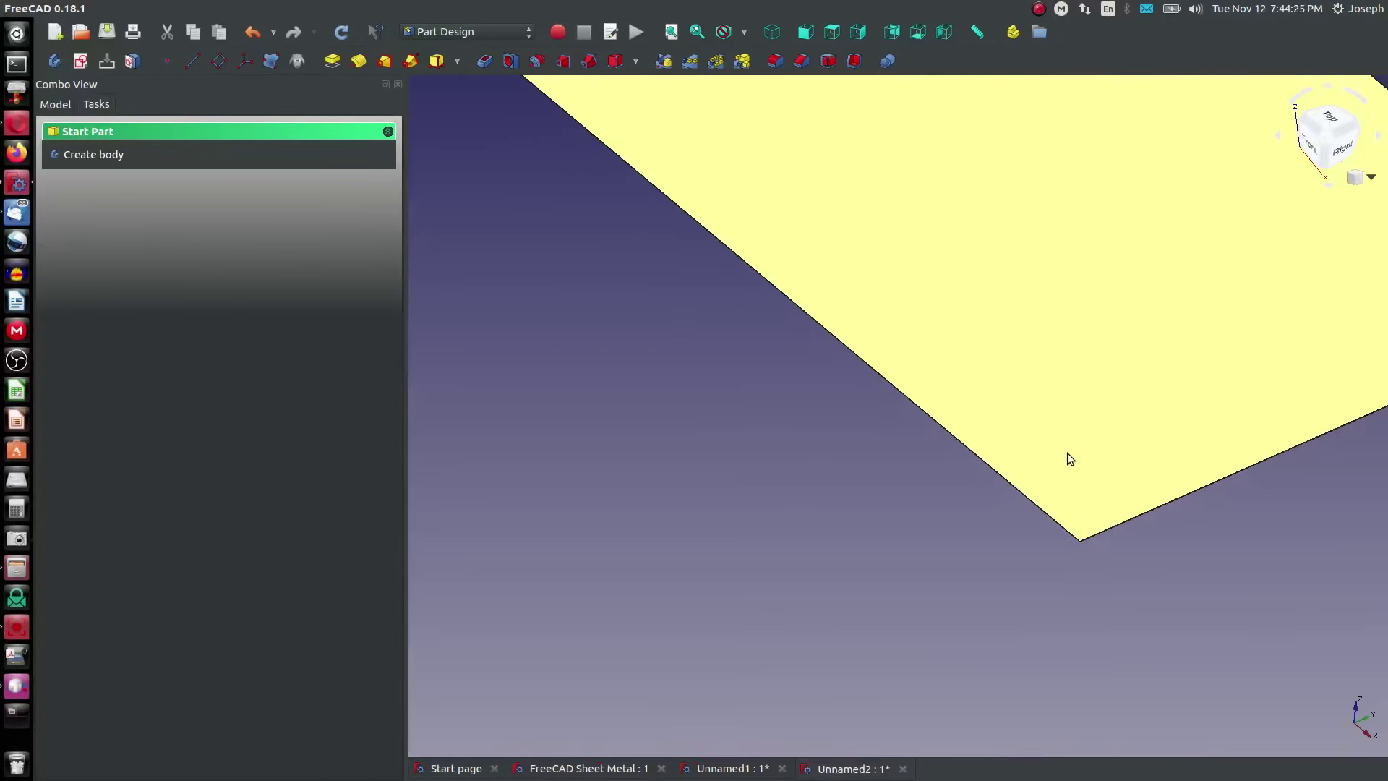
scroll(911, 324, "up", 6)
scroll(889, 284, "down", 3)
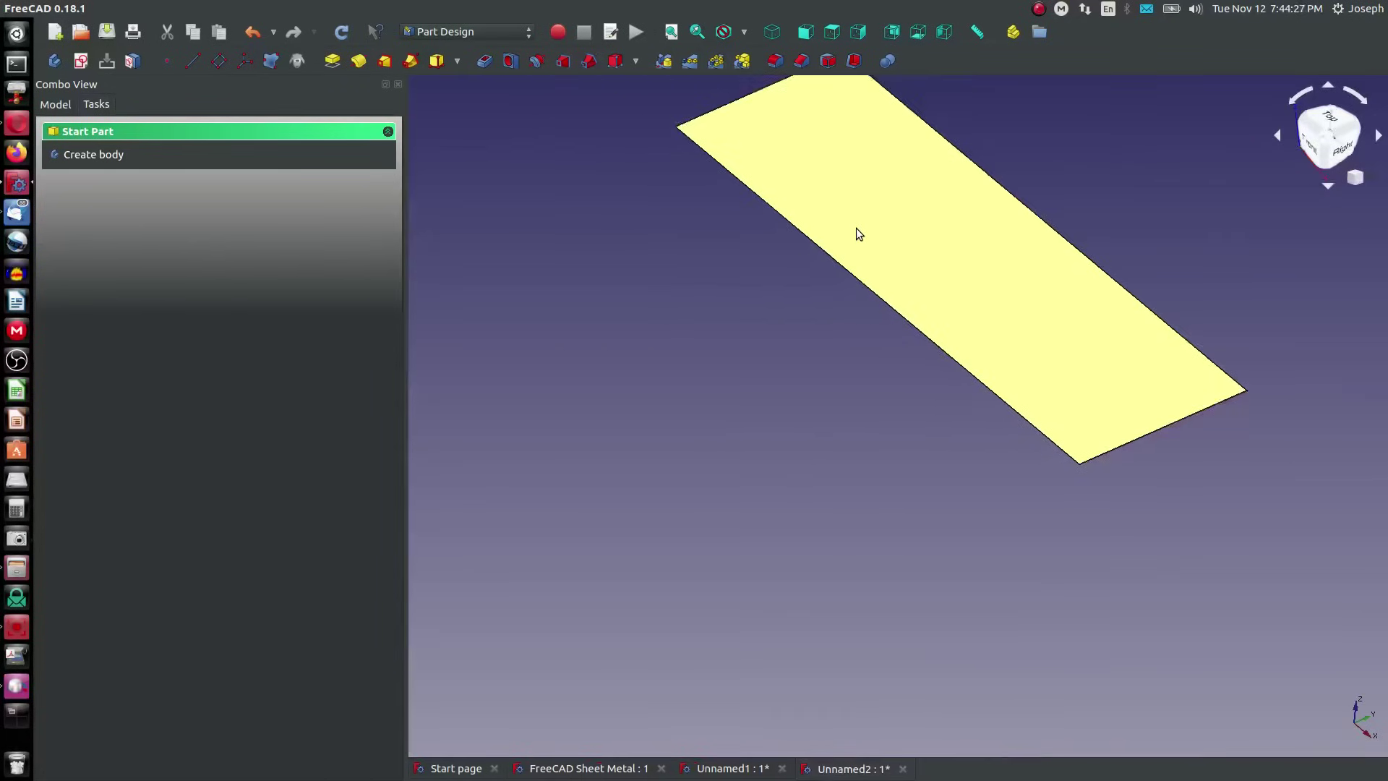
scroll(1113, 485, "up", 8)
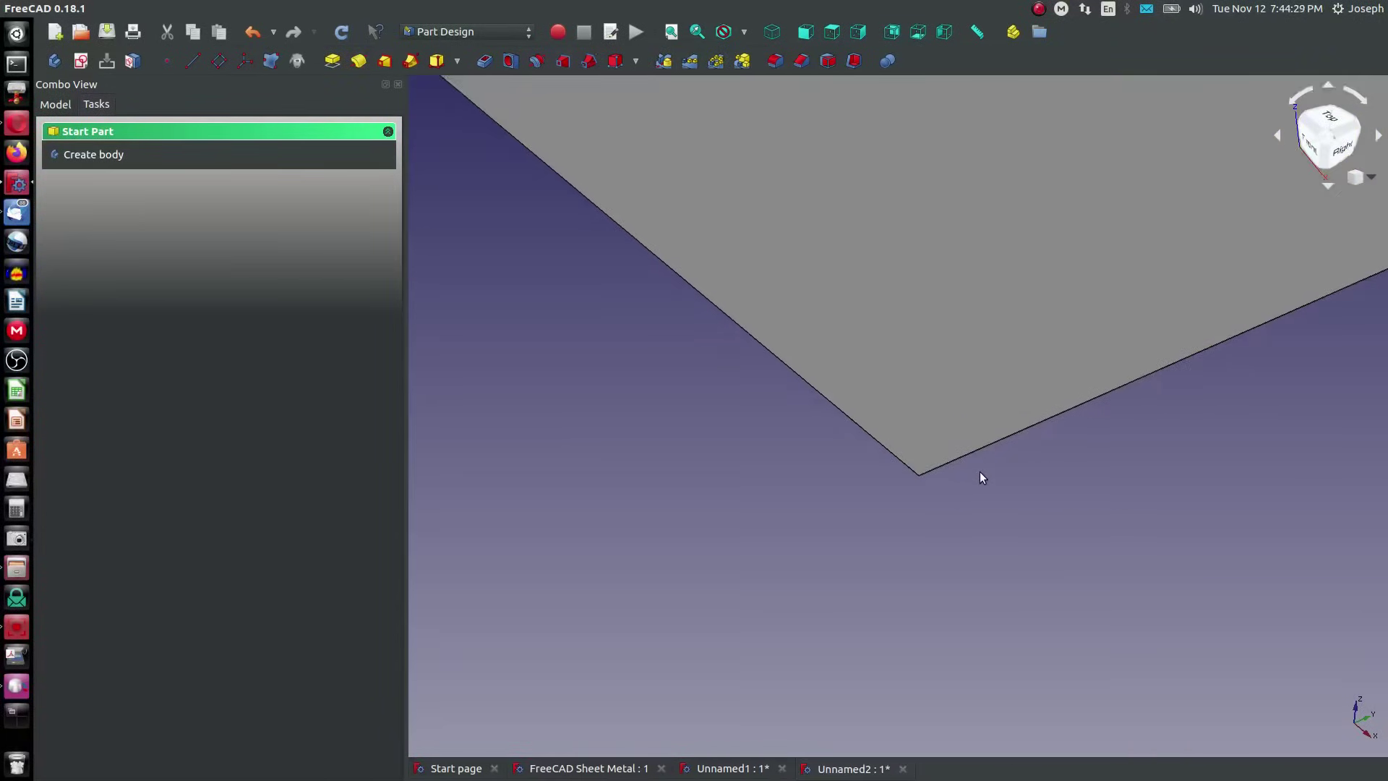
scroll(614, 409, "up", 3)
scroll(998, 478, "up", 2)
scroll(880, 434, "up", 1)
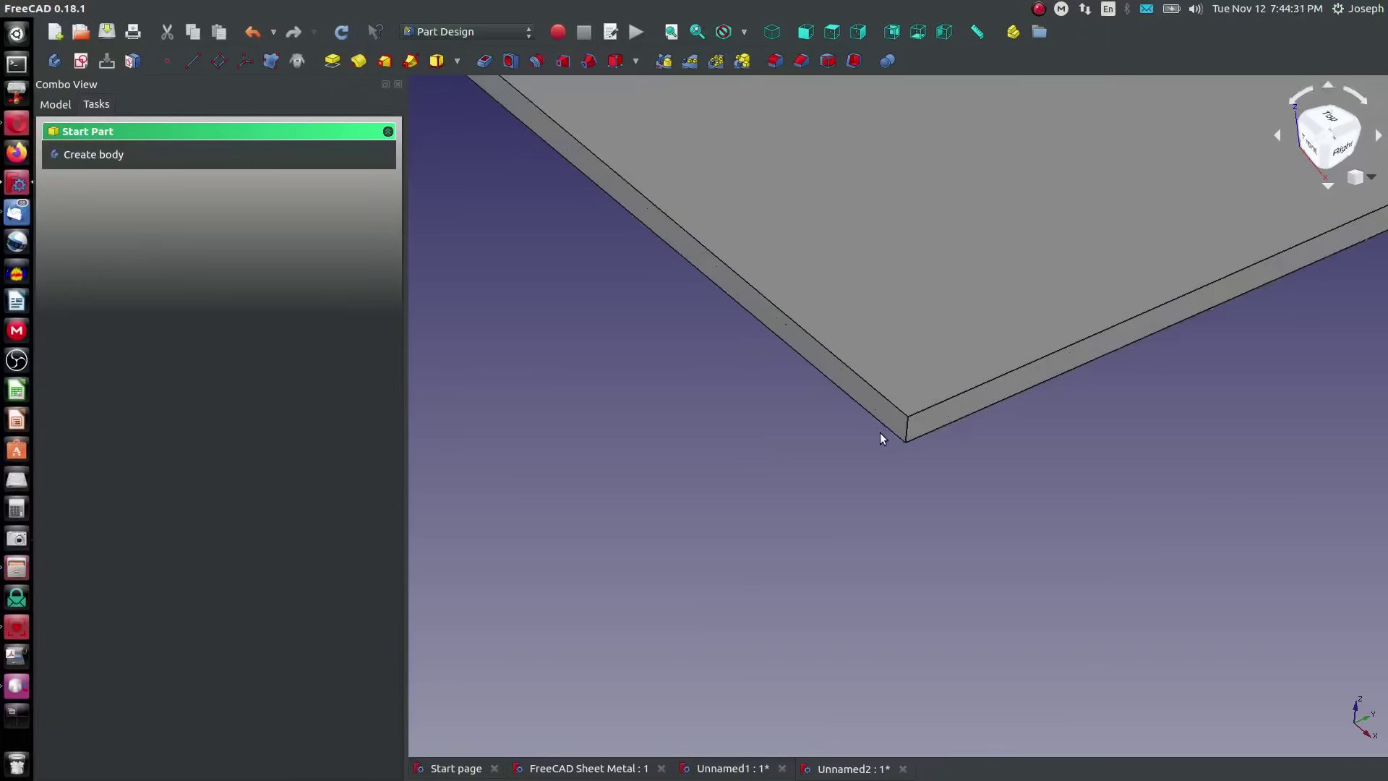
Edit the Pad and set its length to 0.0625" with the inch unit stated explicitly
left_click(56, 104)
right_click(90, 195)
left_click(108, 205)
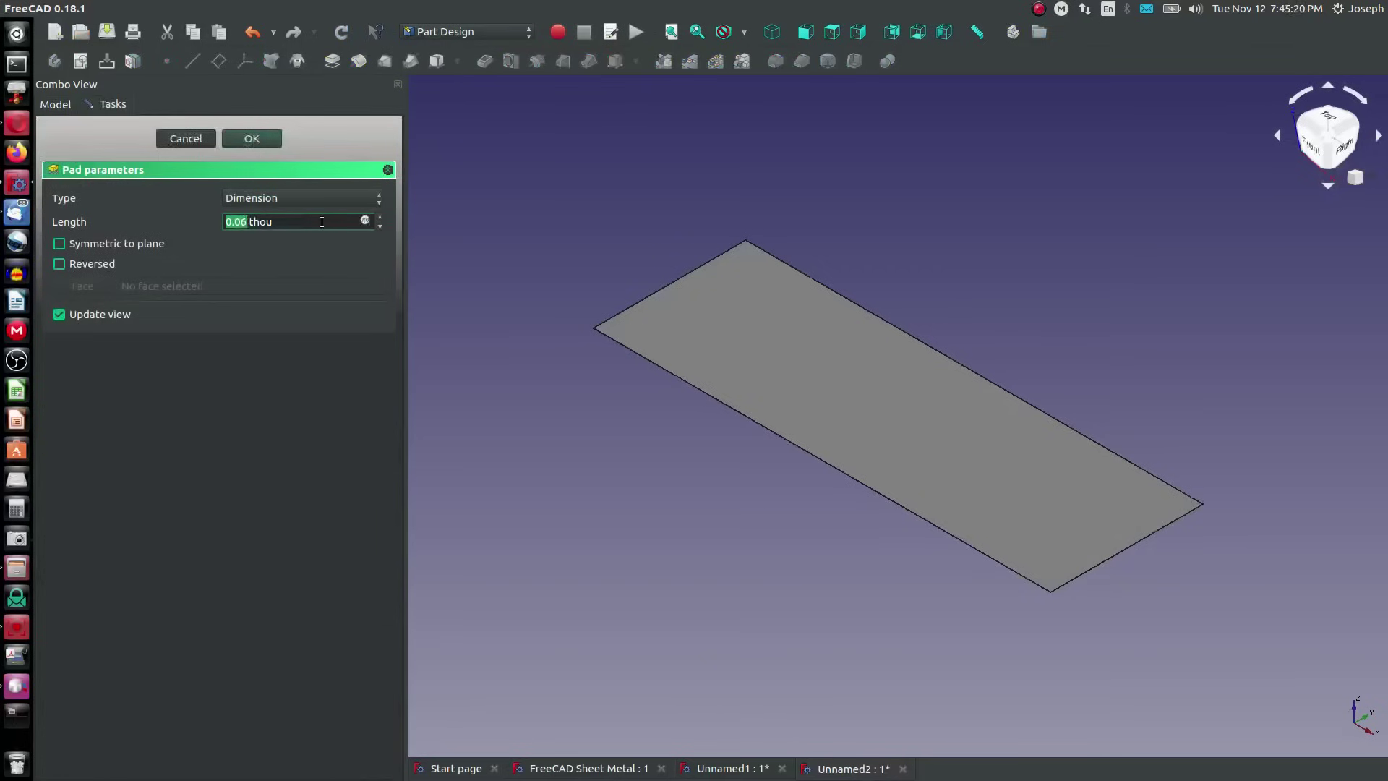
type("0.0625\"")
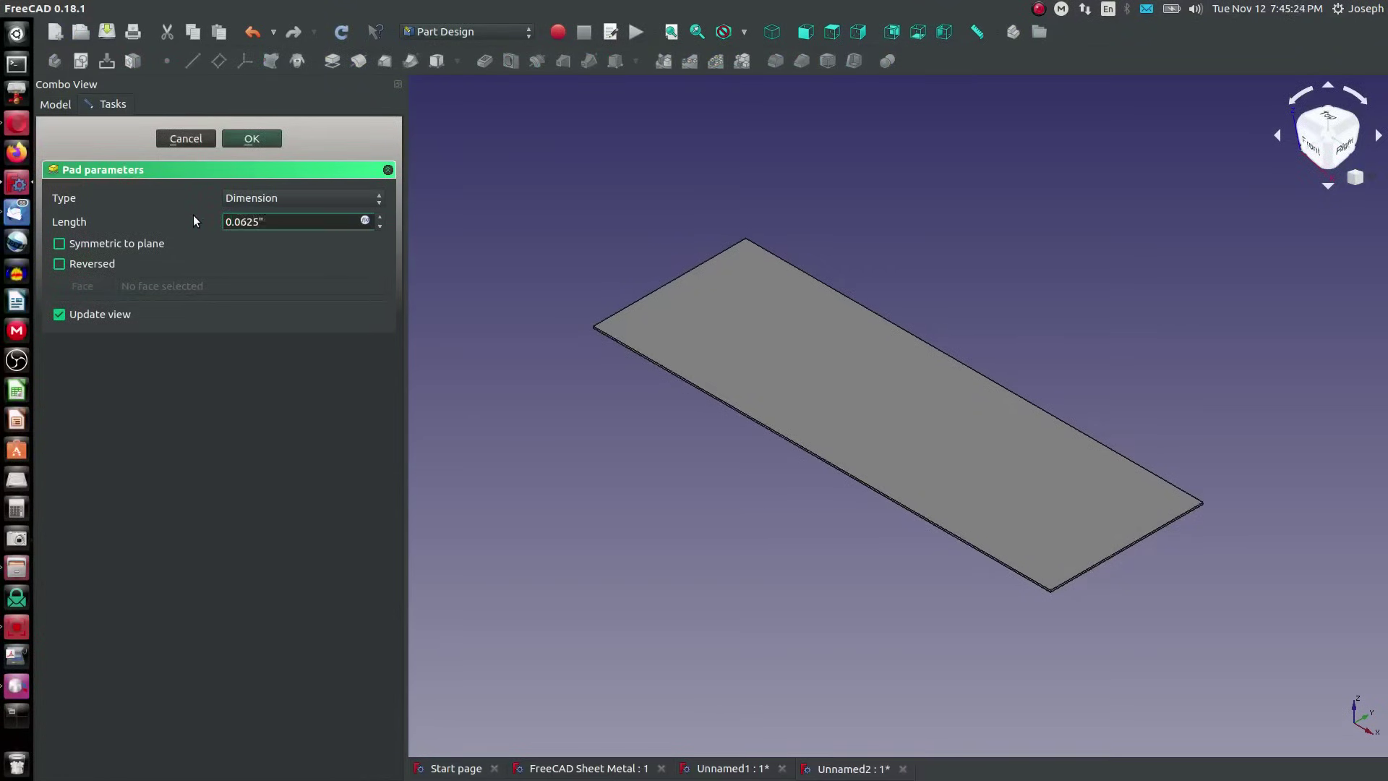
left_click(250, 139)
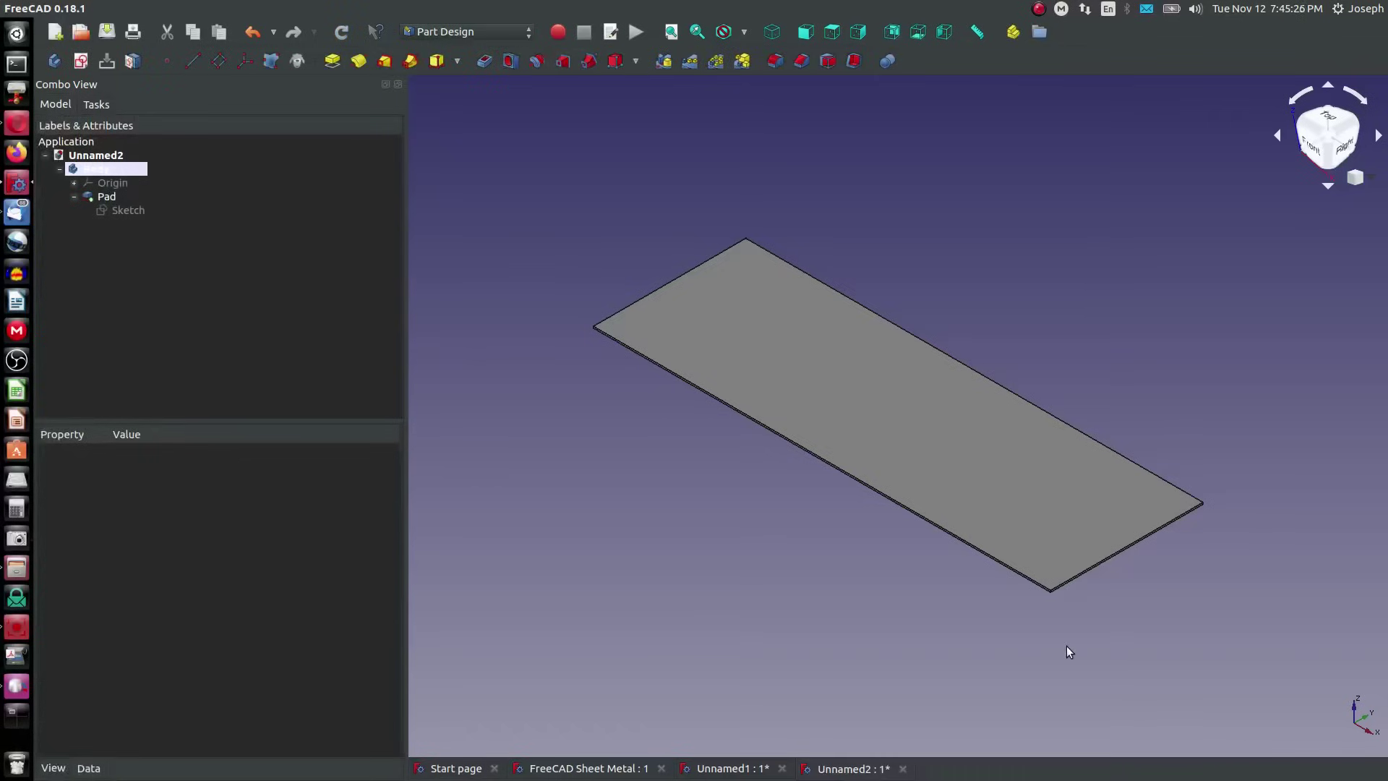
Switch to the Sheet Metal workbench and select the edge along the plate's short end on the negative X side
scroll(1067, 651, "up", 4)
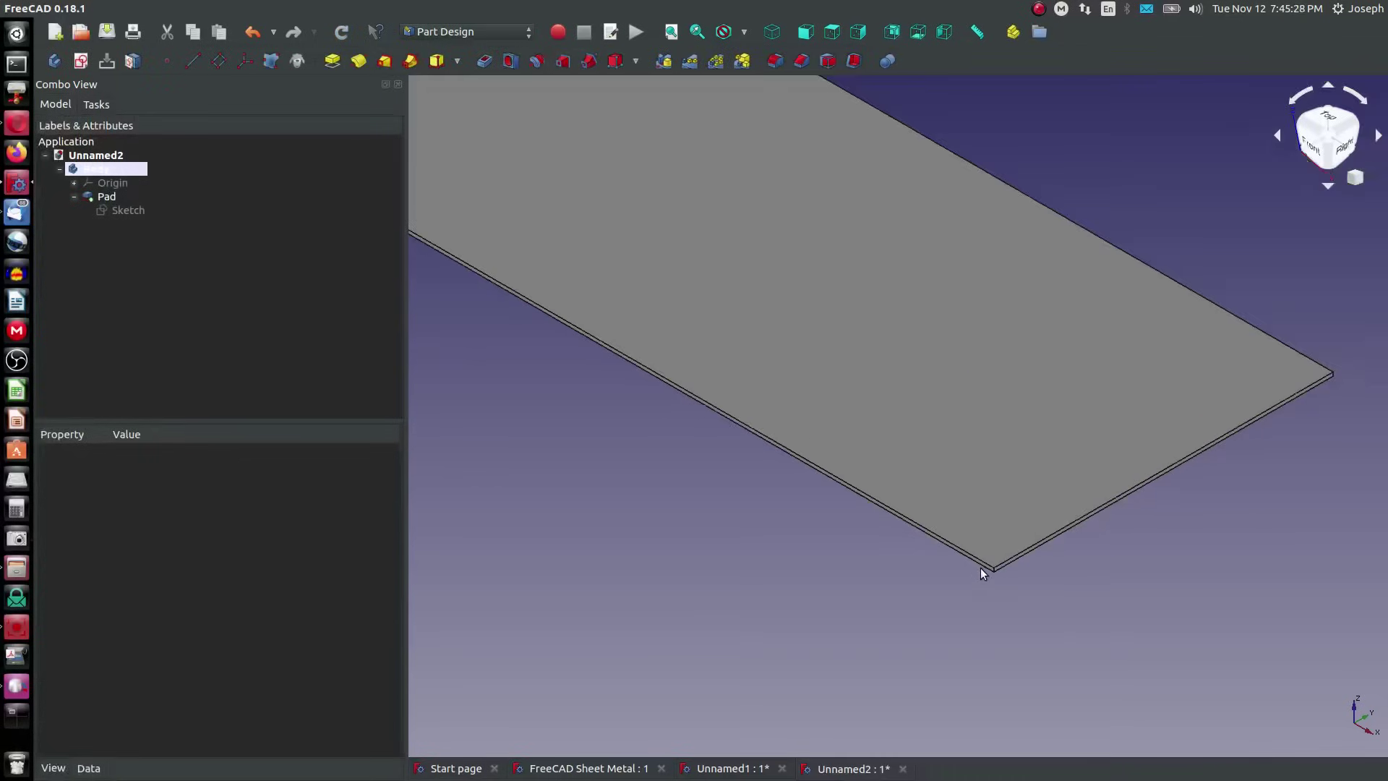
scroll(980, 566, "down", 5)
scroll(863, 464, "up", 6)
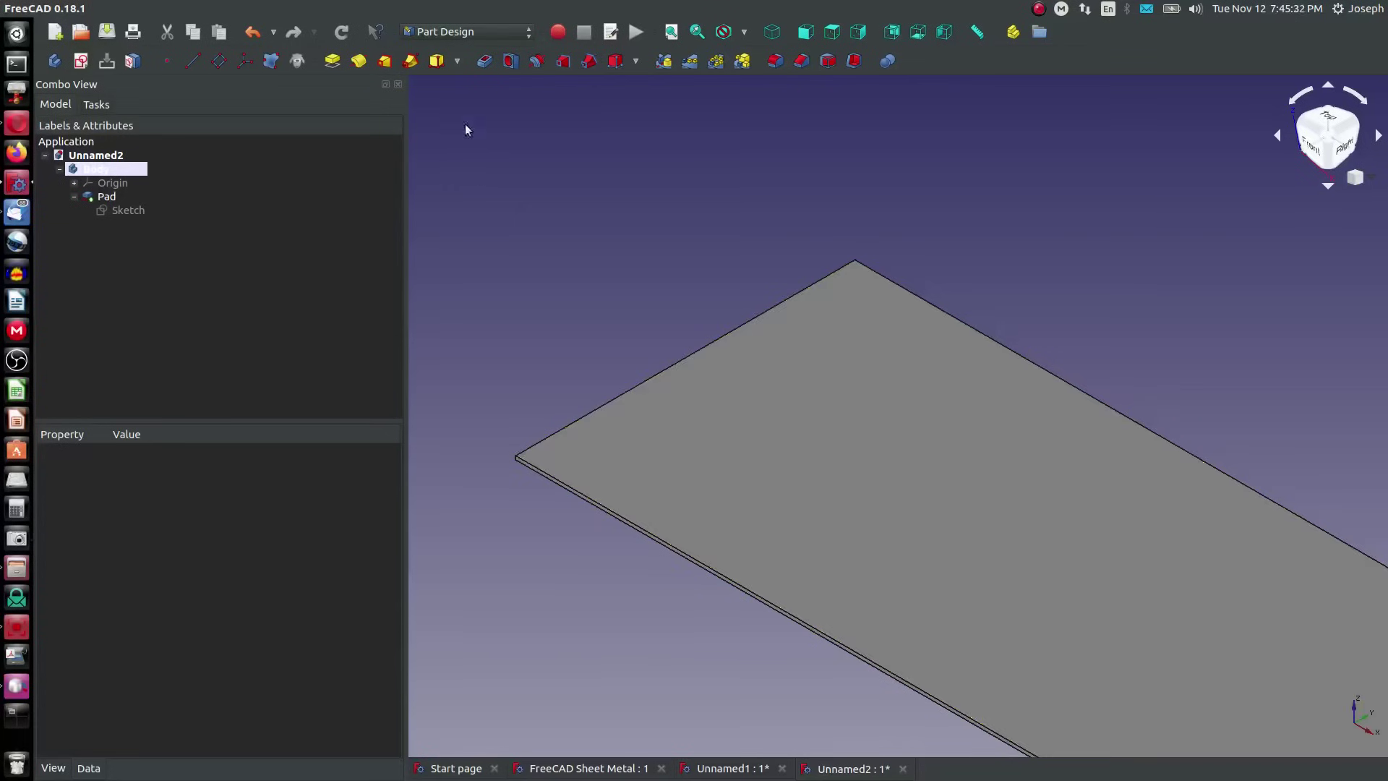
left_click(466, 31)
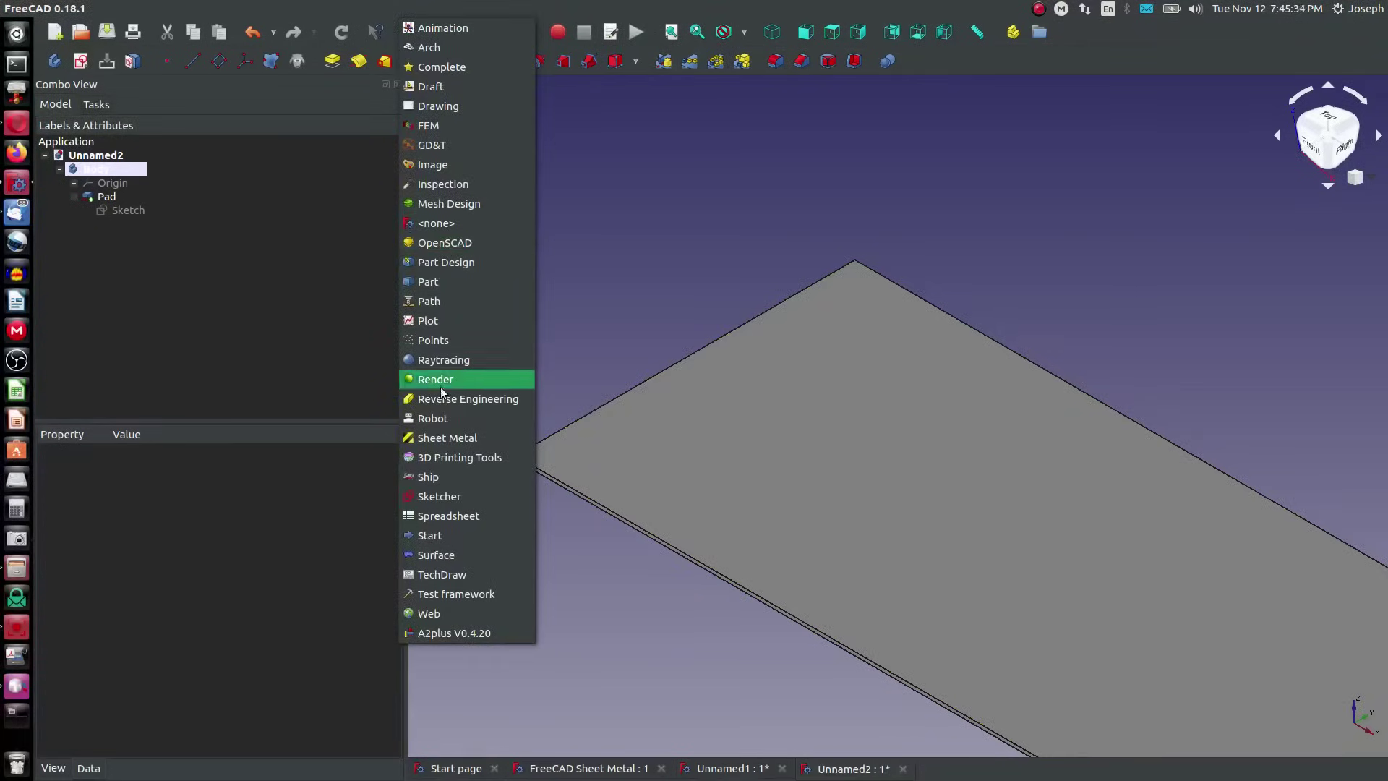
left_click(440, 439)
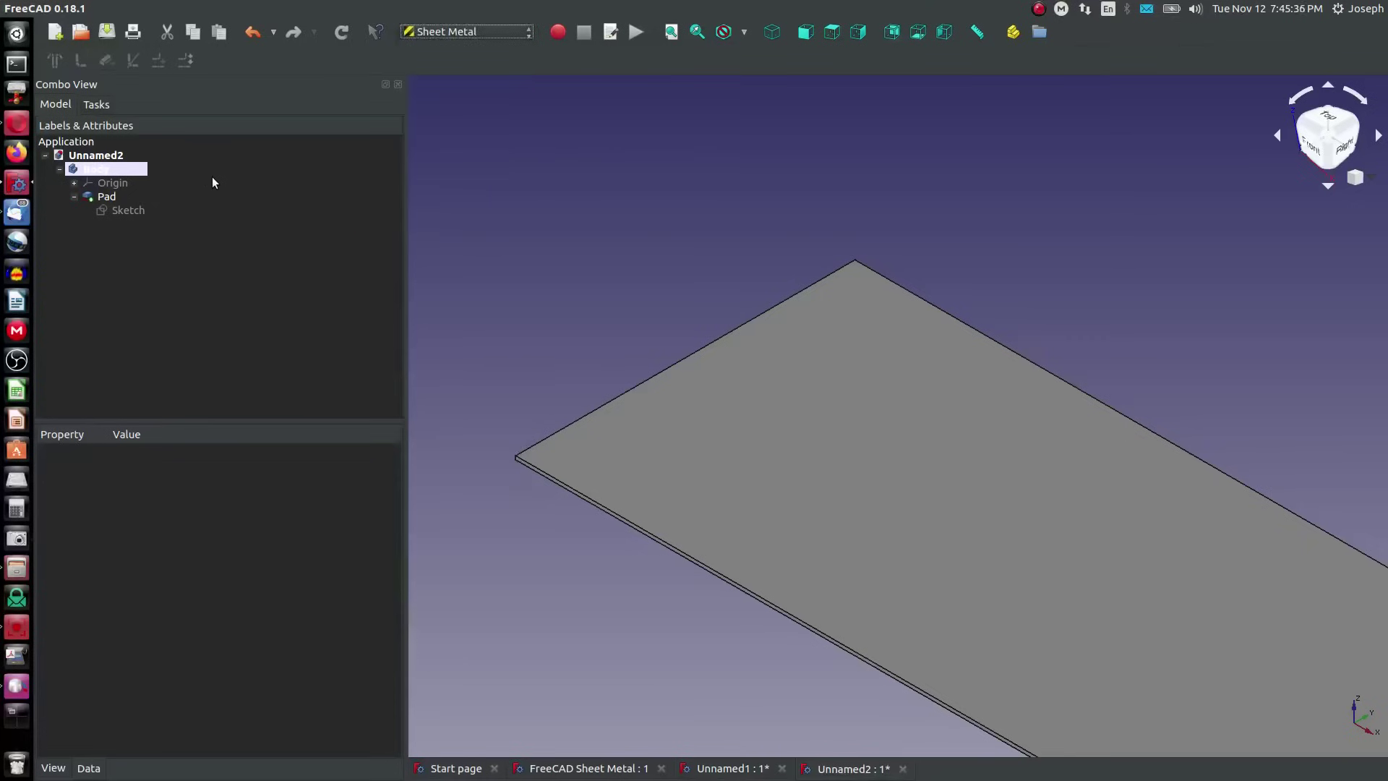
scroll(575, 416, "up", 3)
left_click(574, 428)
scroll(582, 441, "down", 3)
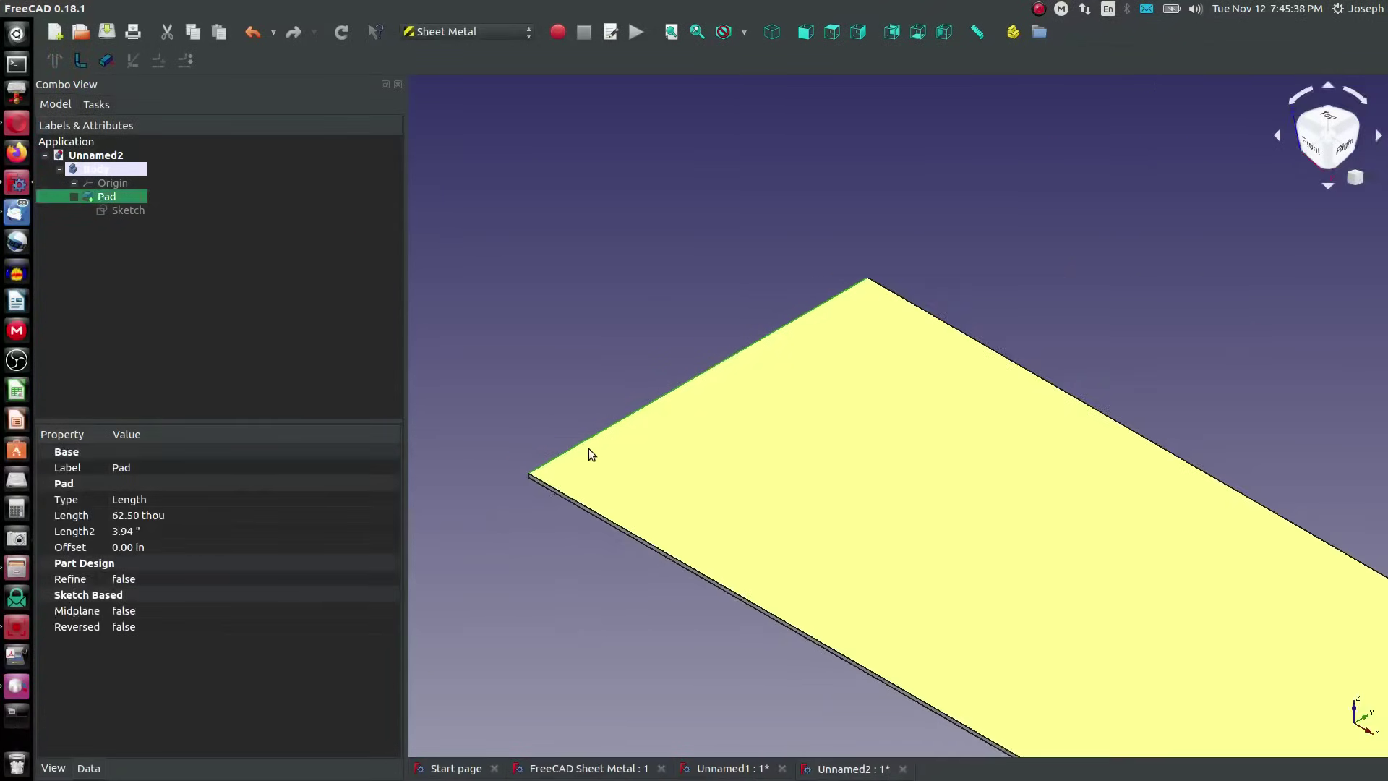
Add a sheet metal wall along the selected short edge of the plate and set its length to 2"
middle_click_drag(565, 481, 688, 394)
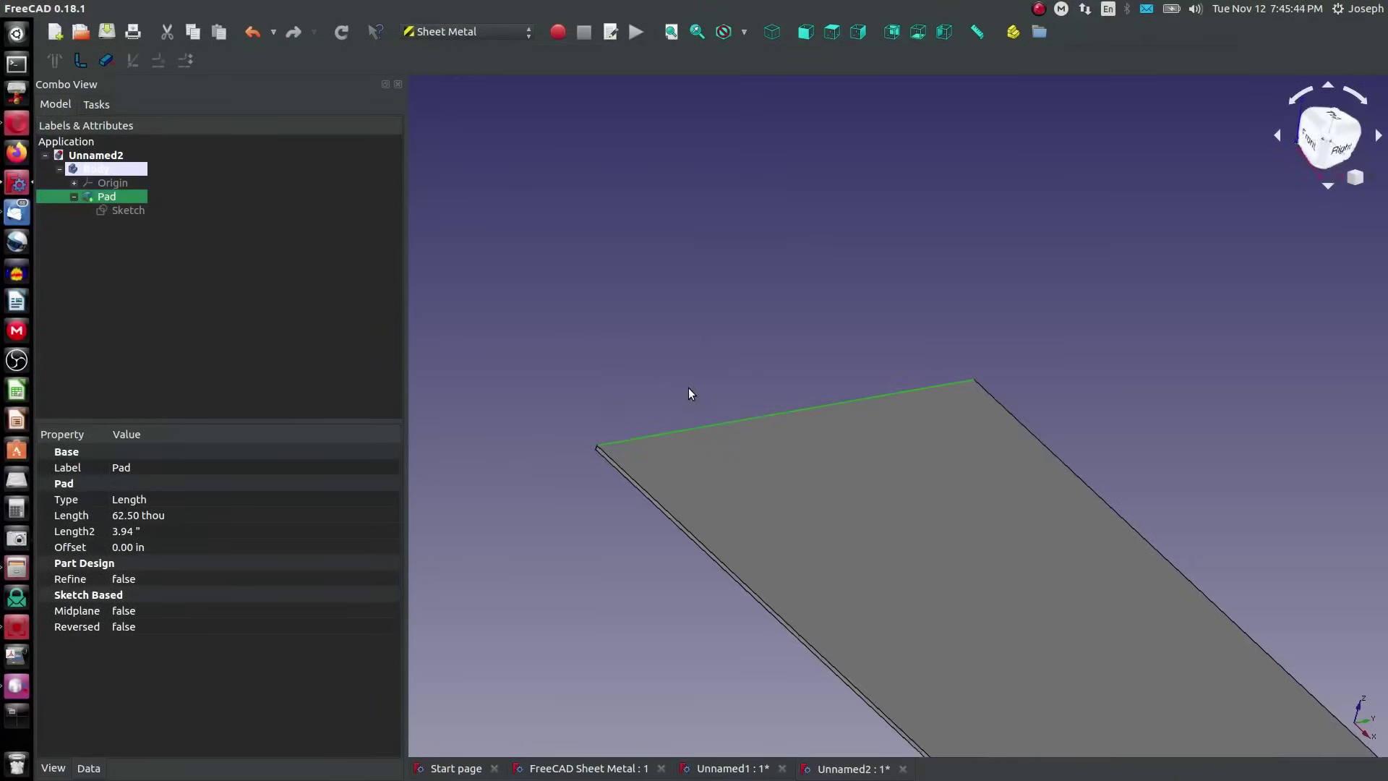
left_click(81, 62)
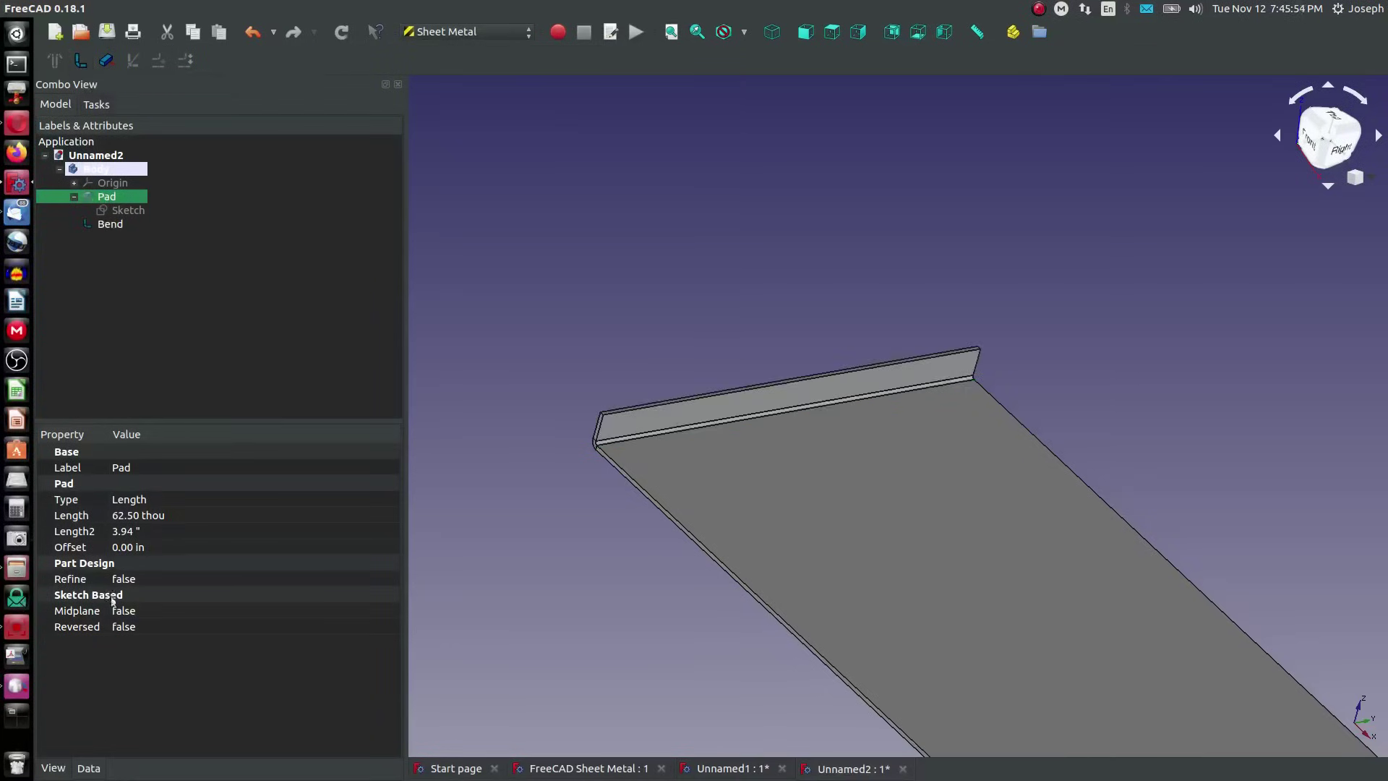
left_click(146, 532)
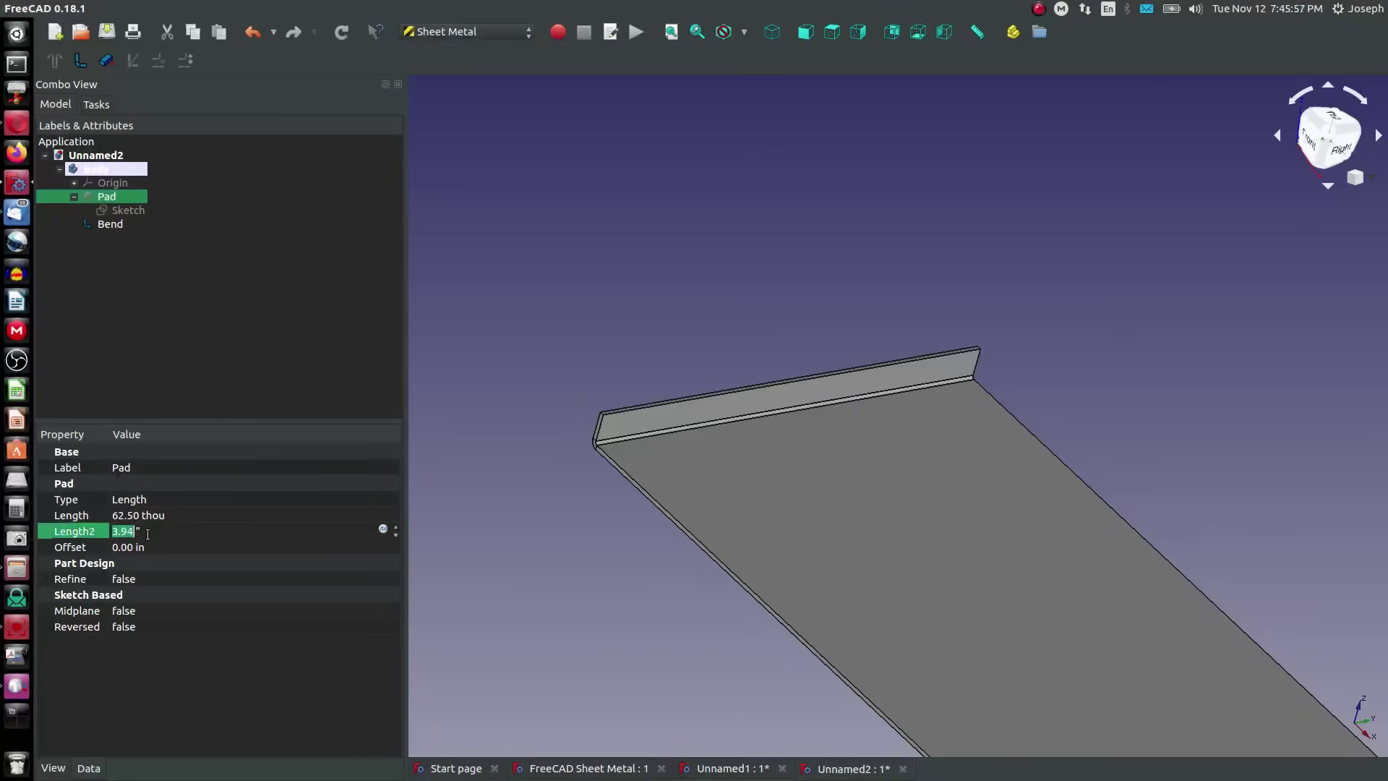
left_click(110, 249)
left_click(108, 223)
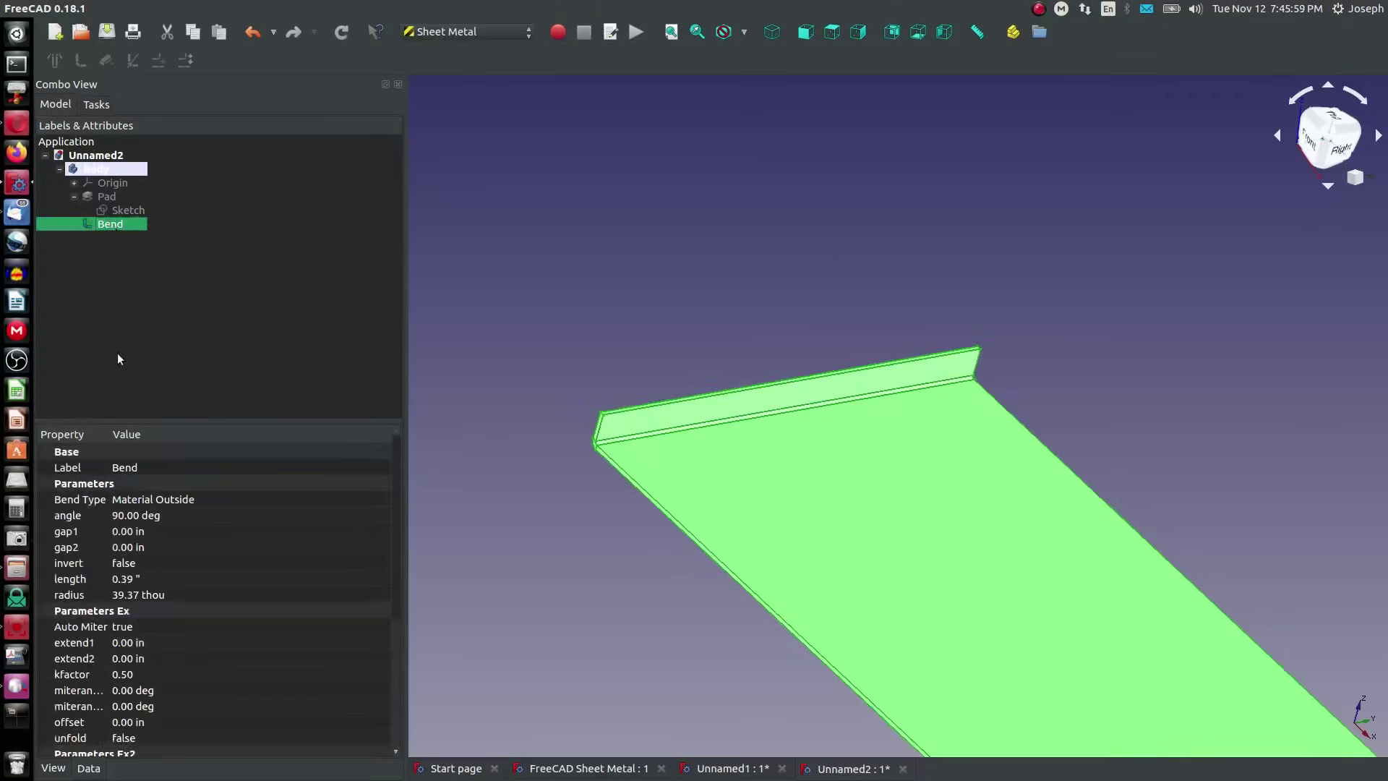
left_click(140, 579)
type("3")
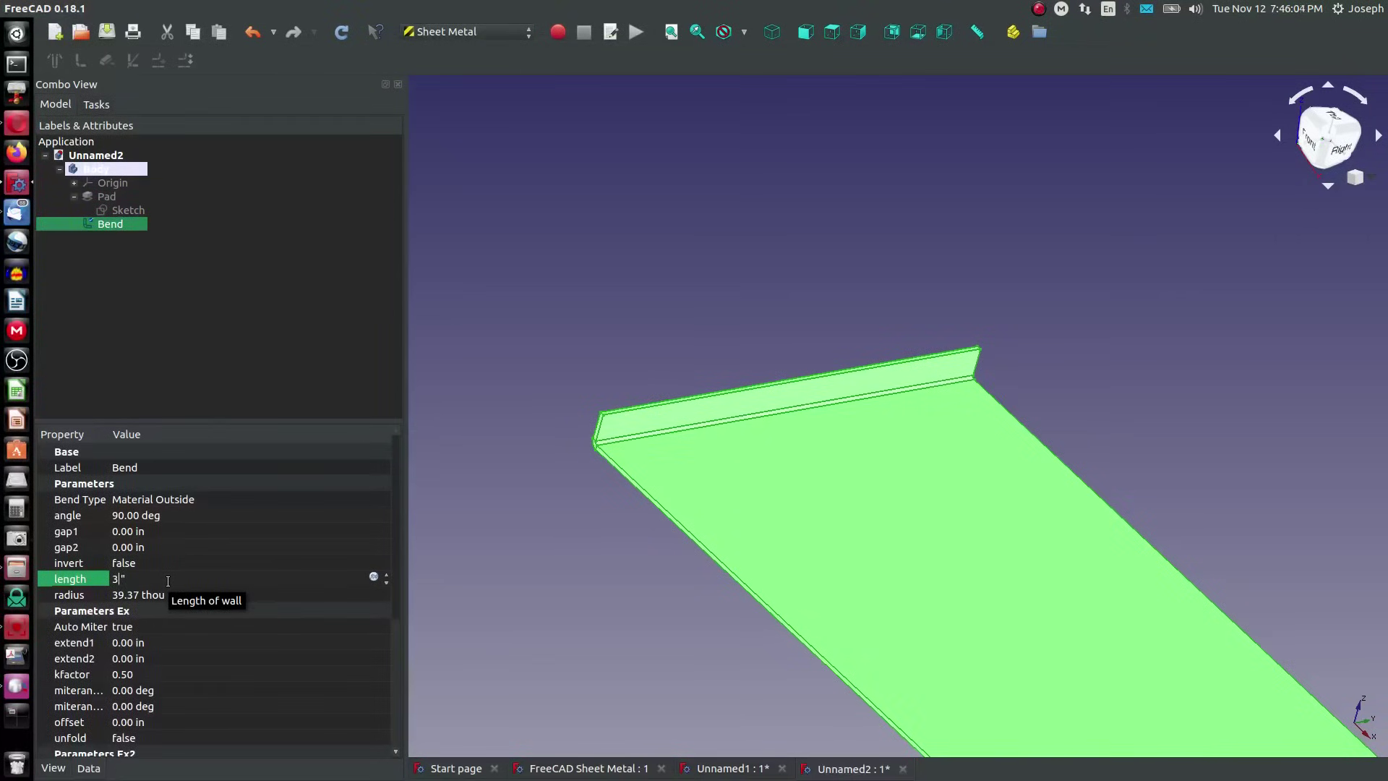
key("BackSpace")
type("2")
left_click(142, 358)
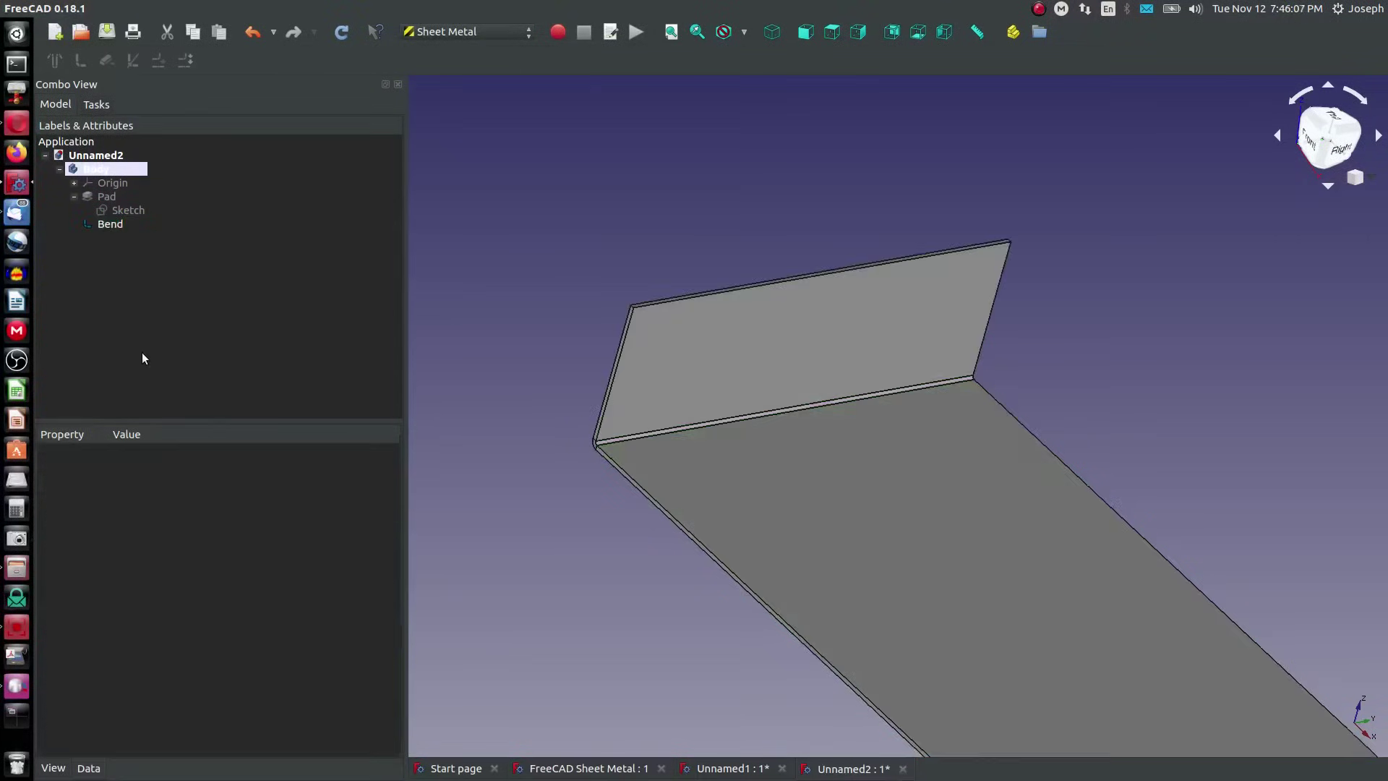
Set the bend radius of the first end wall to 62.5 thou
left_click(107, 225)
left_click(196, 594)
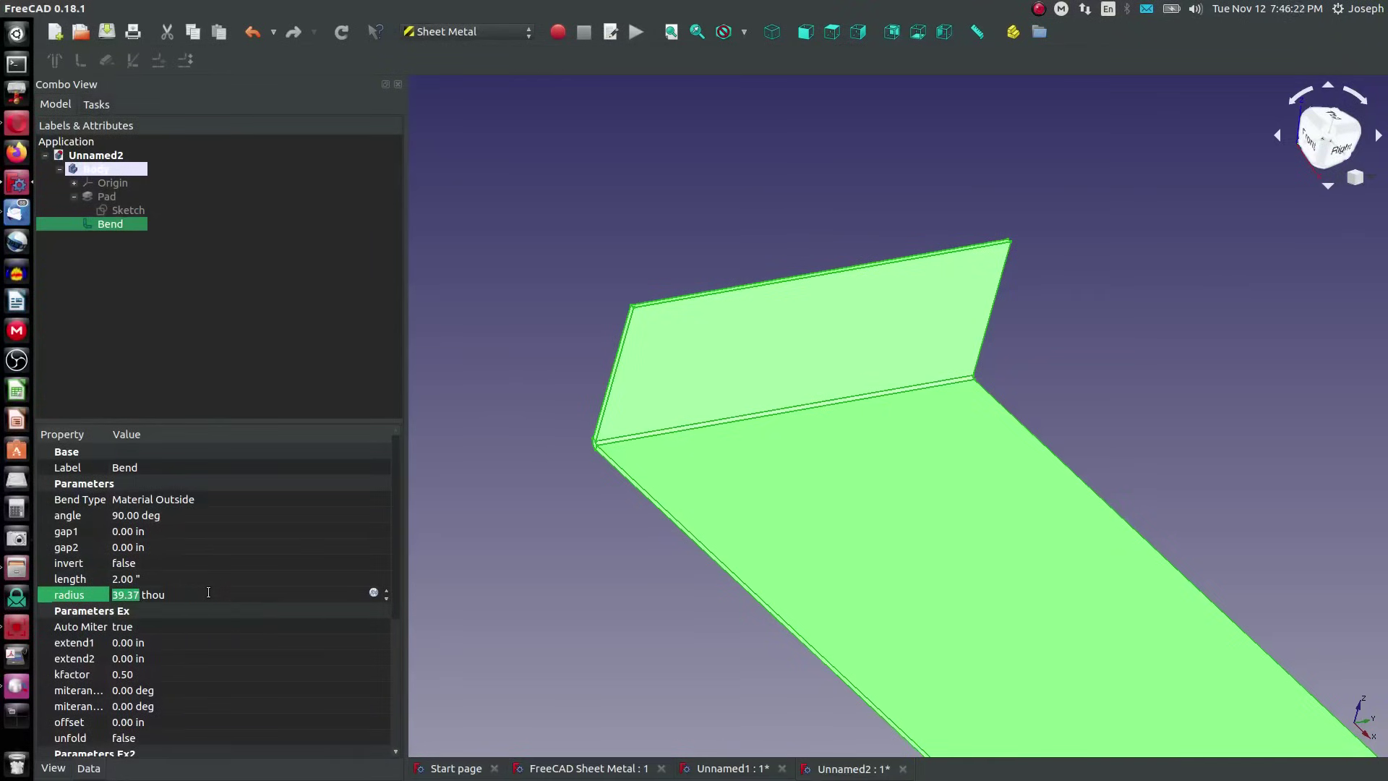
type("62.5")
key("Return")
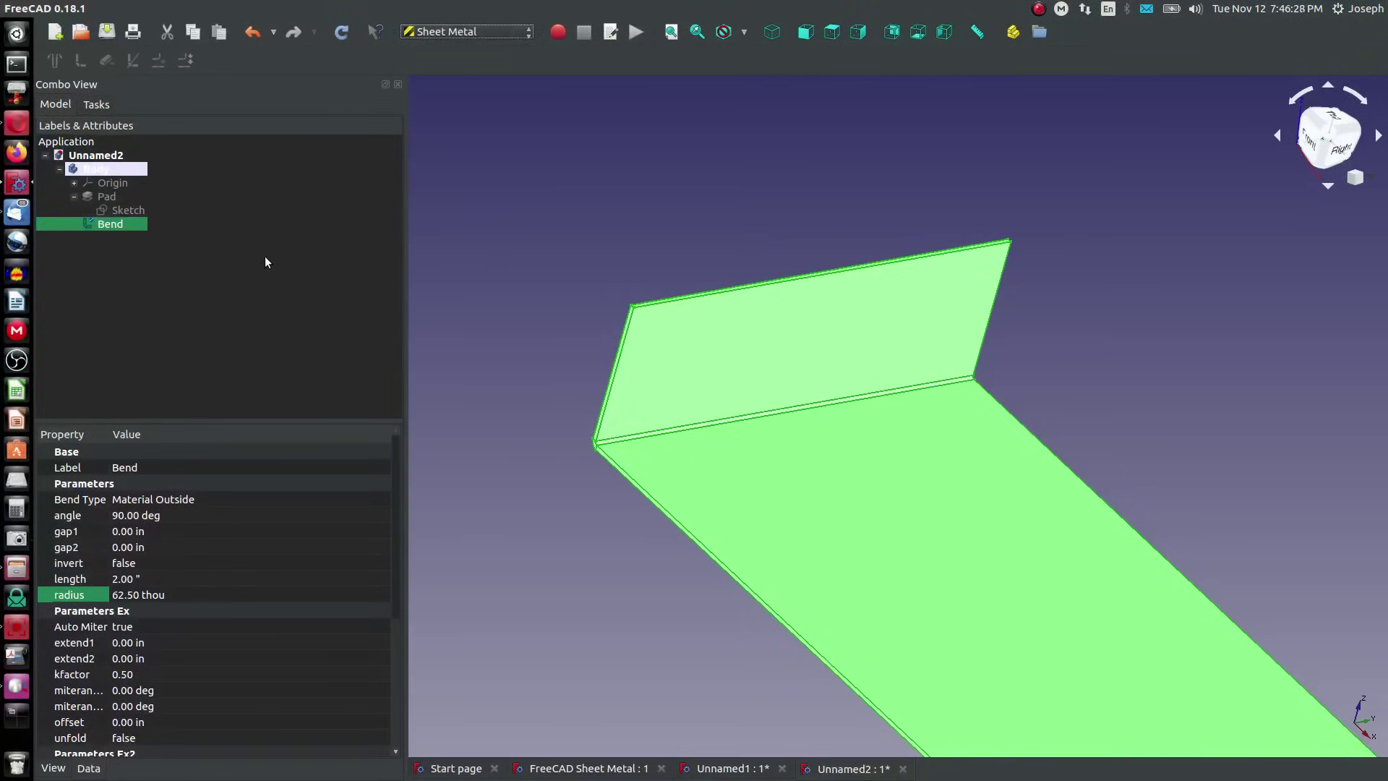
left_click(496, 395)
Add a second wall along the upper edge of the plate's opposite short end
scroll(504, 428, "down", 8)
scroll(607, 515, "up", 10)
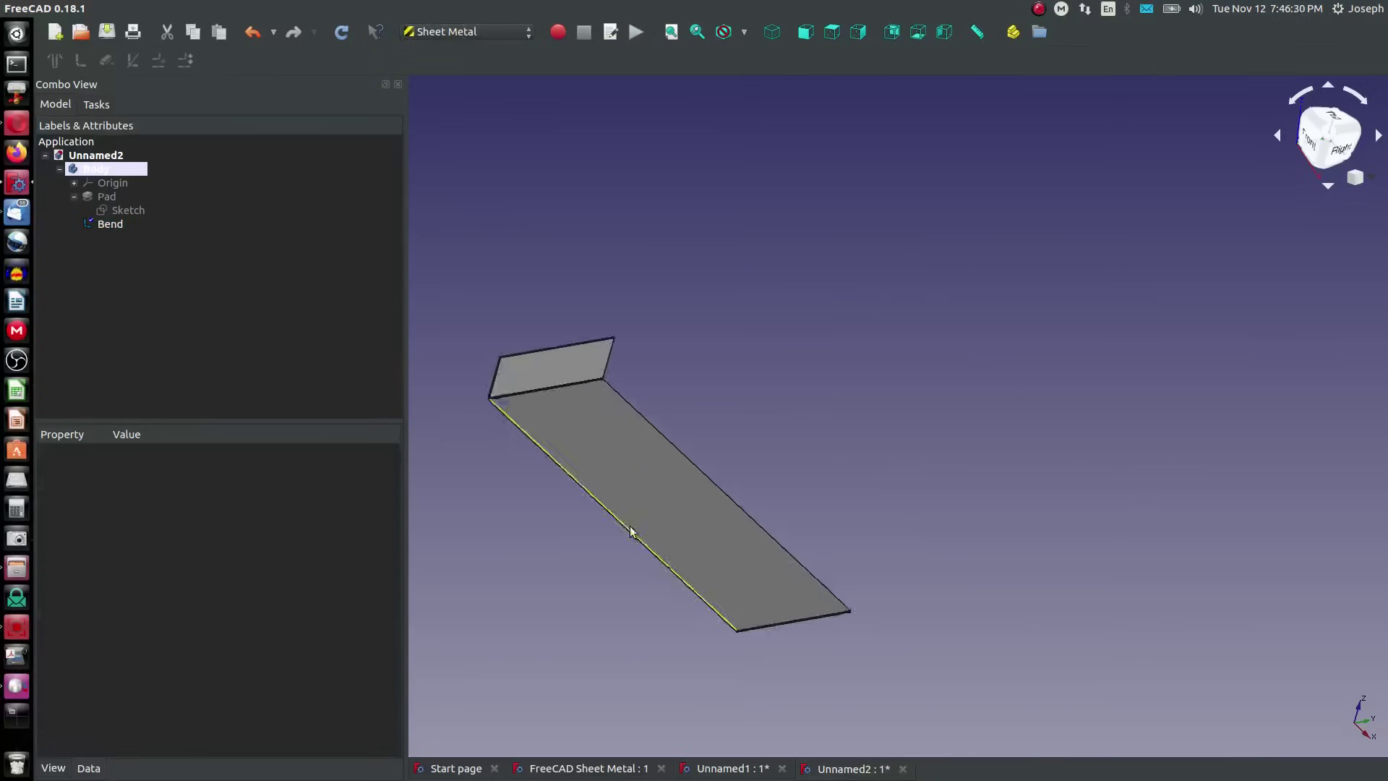
left_click(710, 553)
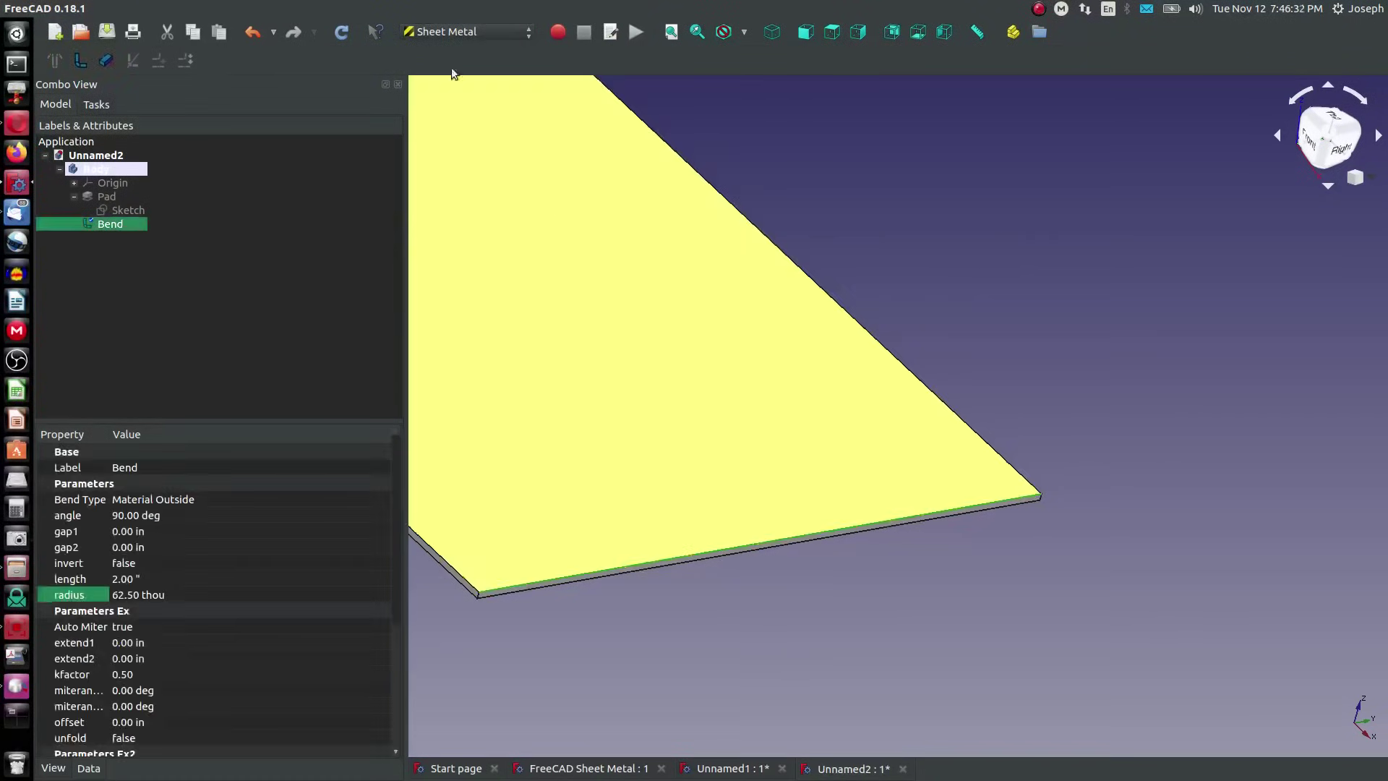
left_click(81, 60)
scroll(592, 469, "down", 5)
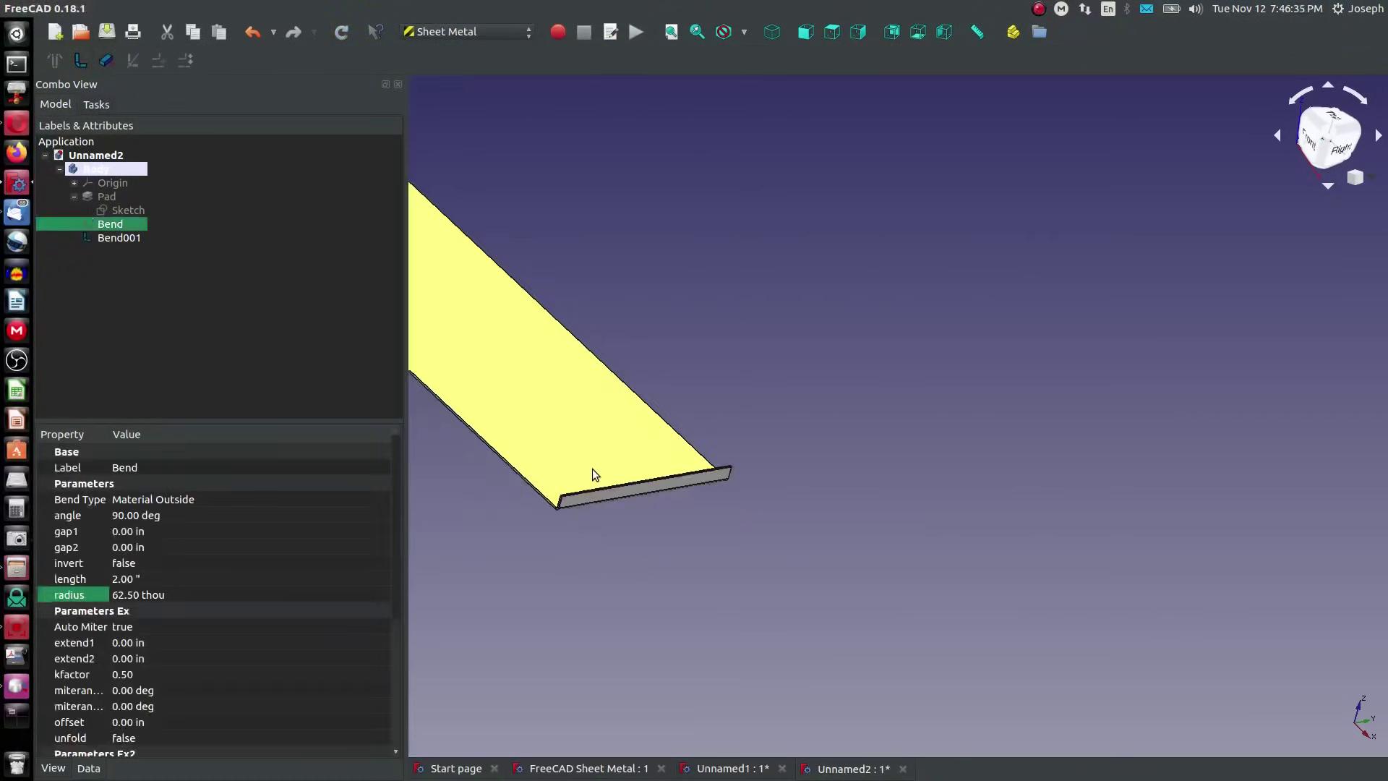
left_click(128, 579)
type("3")
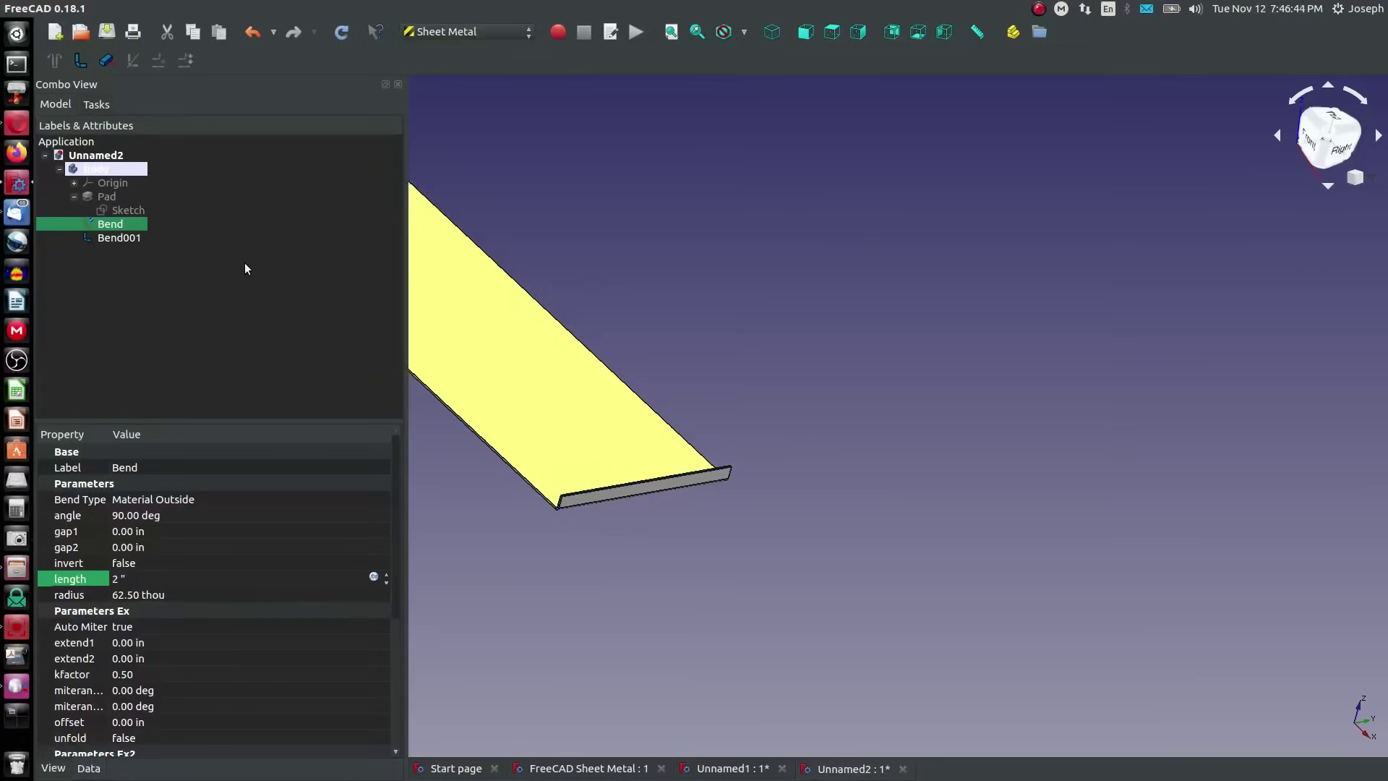
left_click(280, 328)
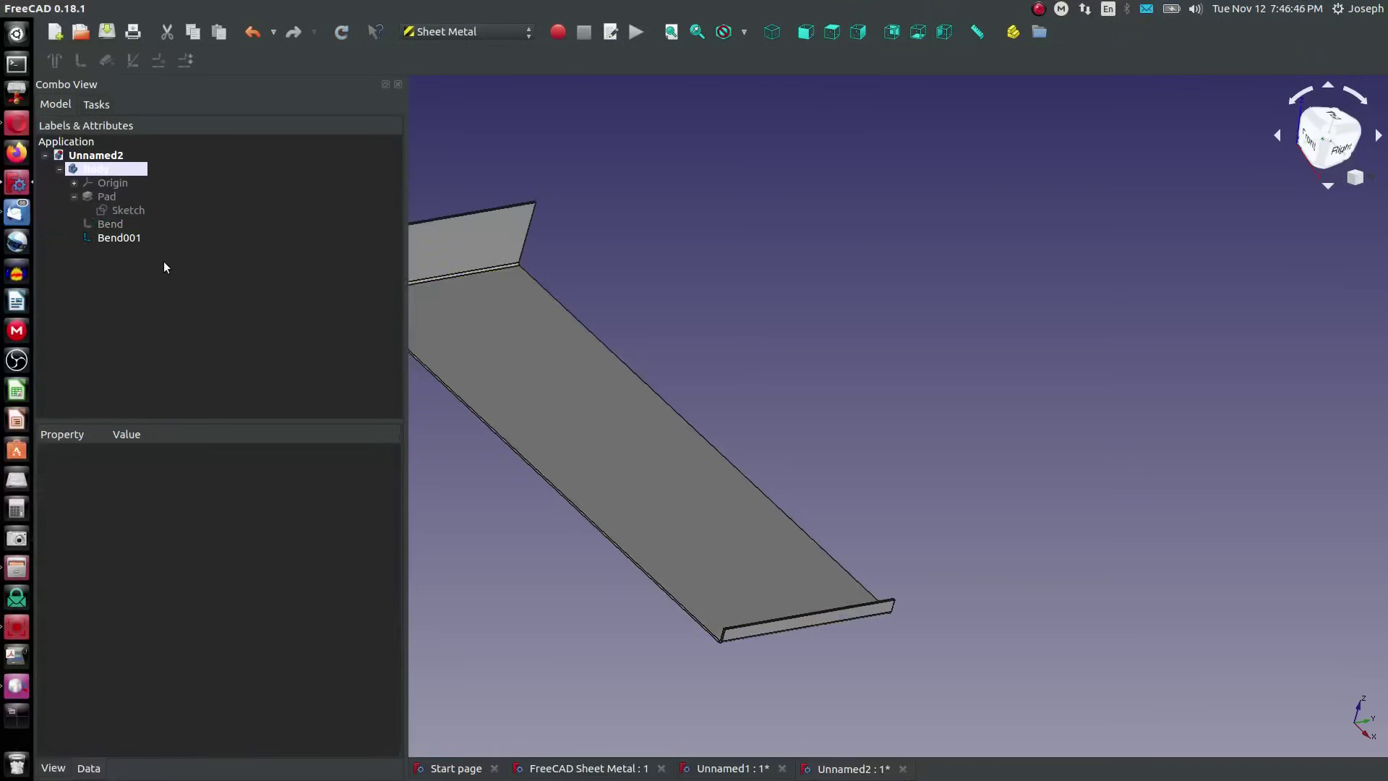
Set the length of the second end wall, Bend001, to 2" and recompute the model
left_click(118, 239)
left_click(134, 582)
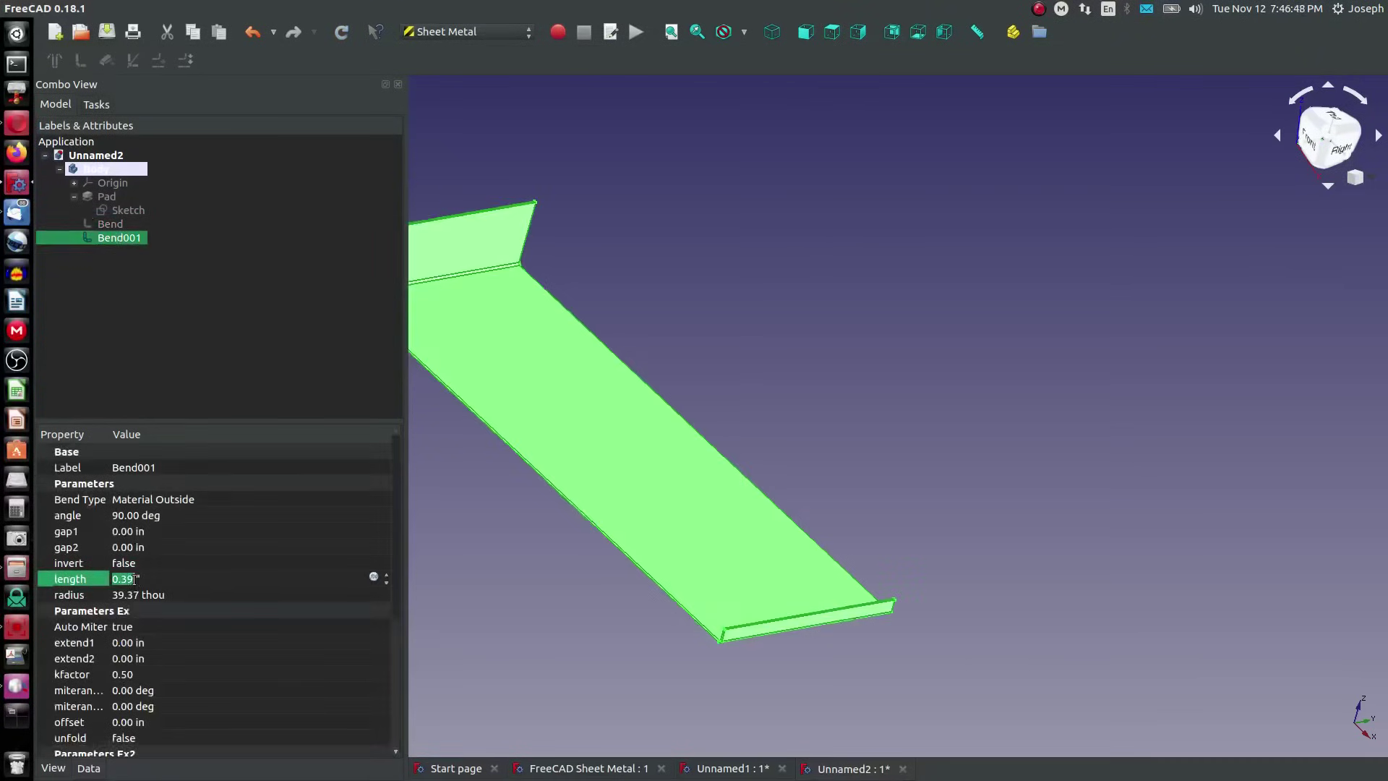
type("2")
key("Return")
left_click(175, 350)
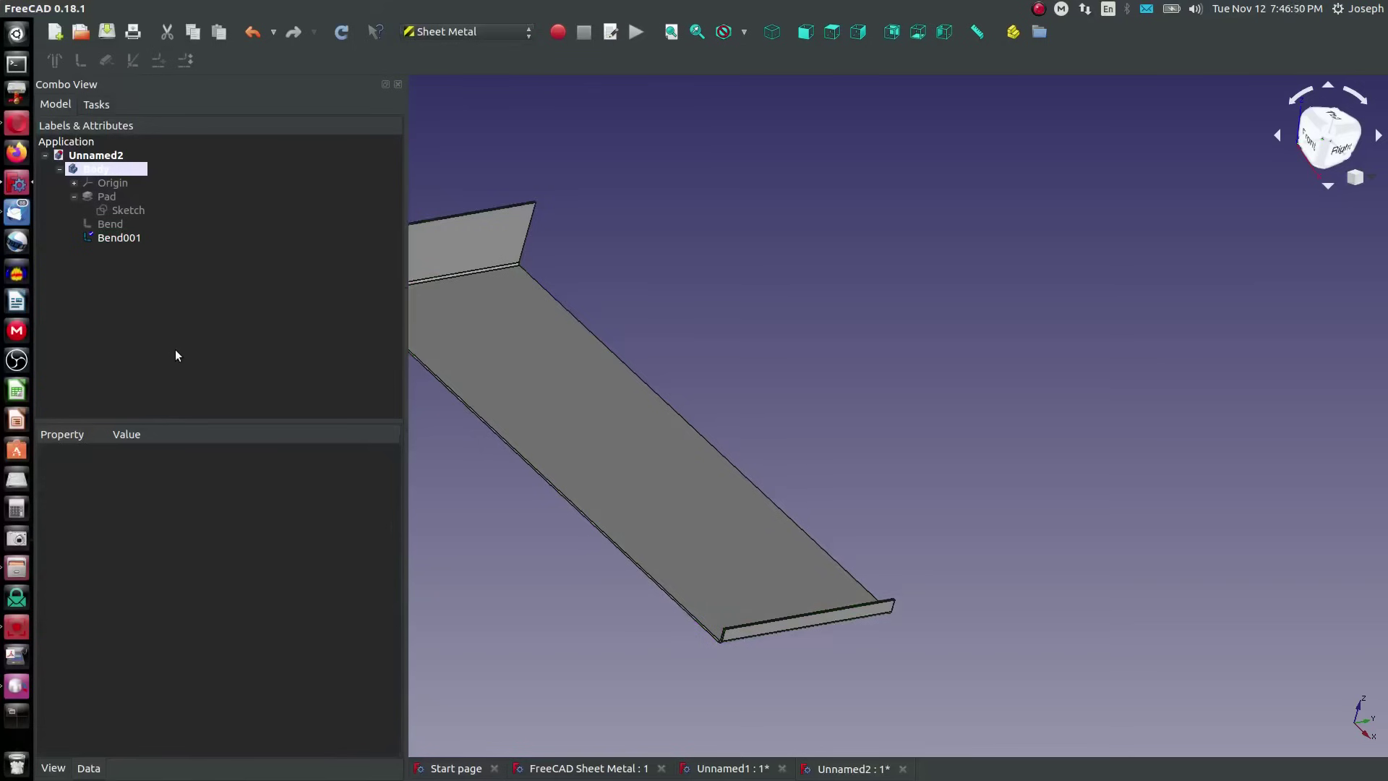
left_click(115, 237)
left_click(351, 30)
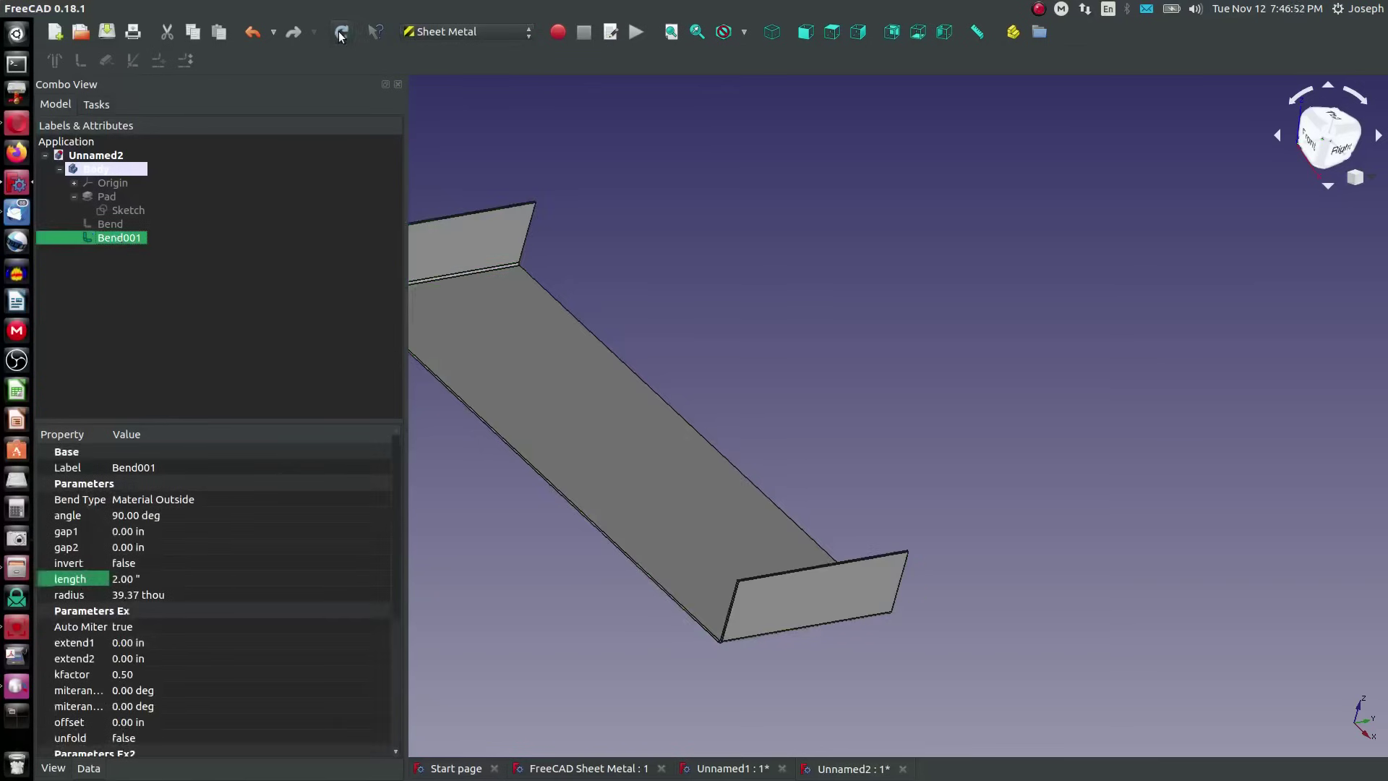
Select both long upper edges of the plate and add walls along them in one operation
scroll(500, 318, "down", 4)
scroll(519, 350, "up", 4)
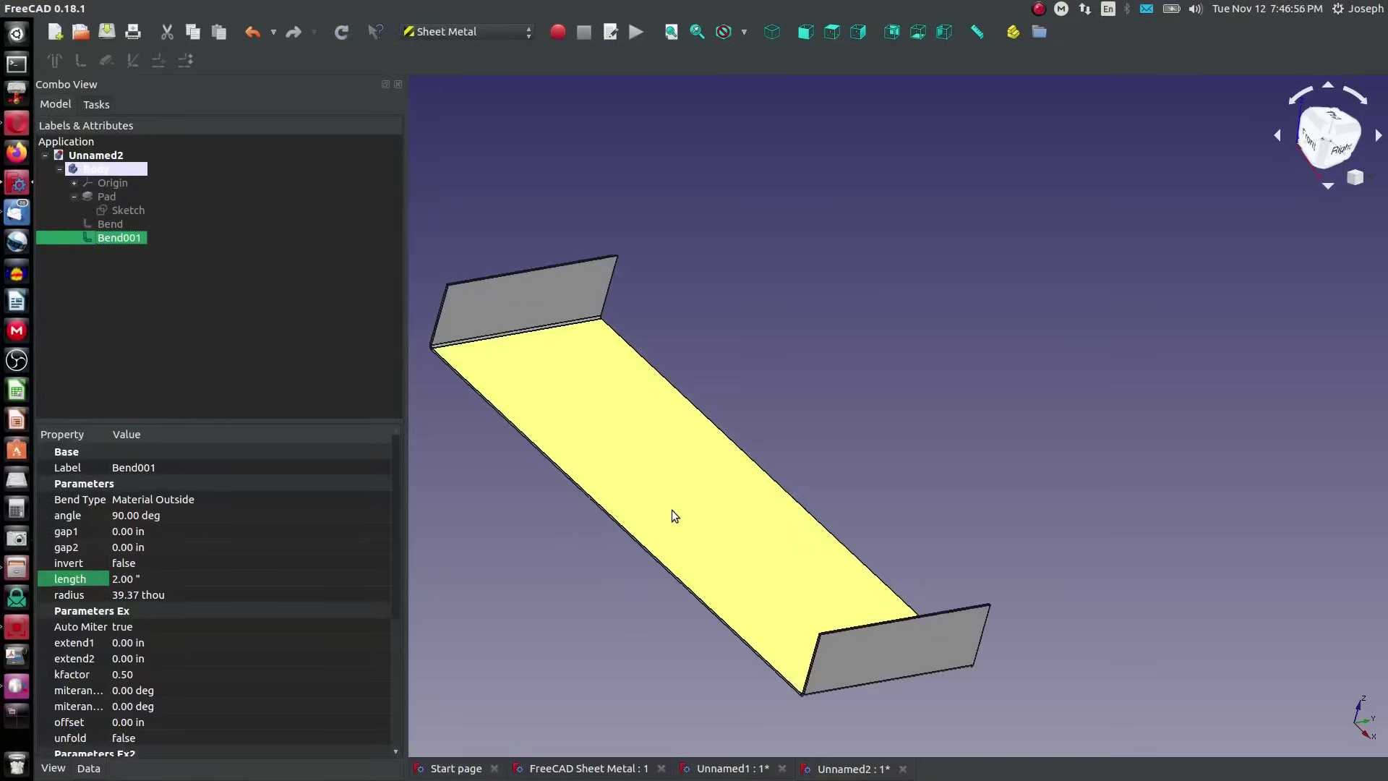
middle_click_drag(623, 471, 590, 473)
scroll(550, 461, "down", 4)
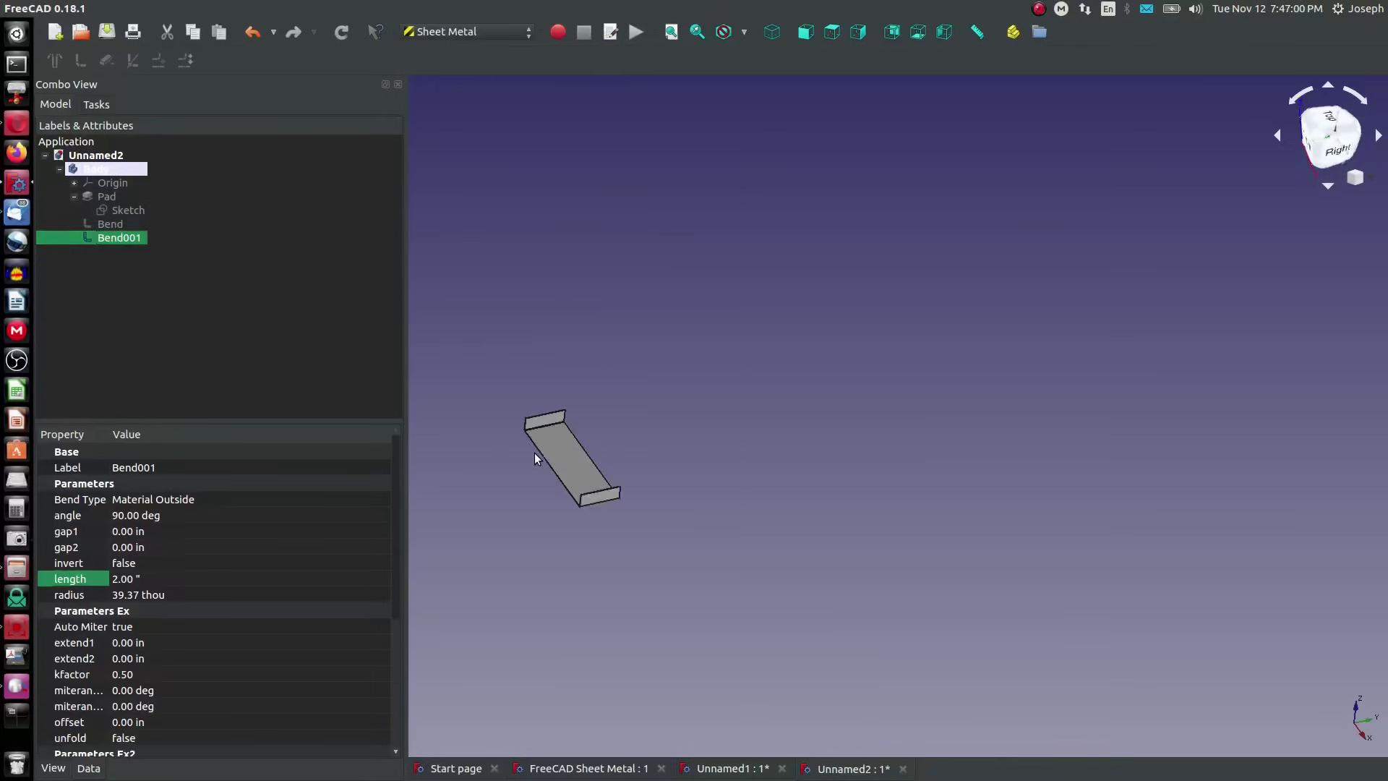
scroll(539, 453, "up", 10)
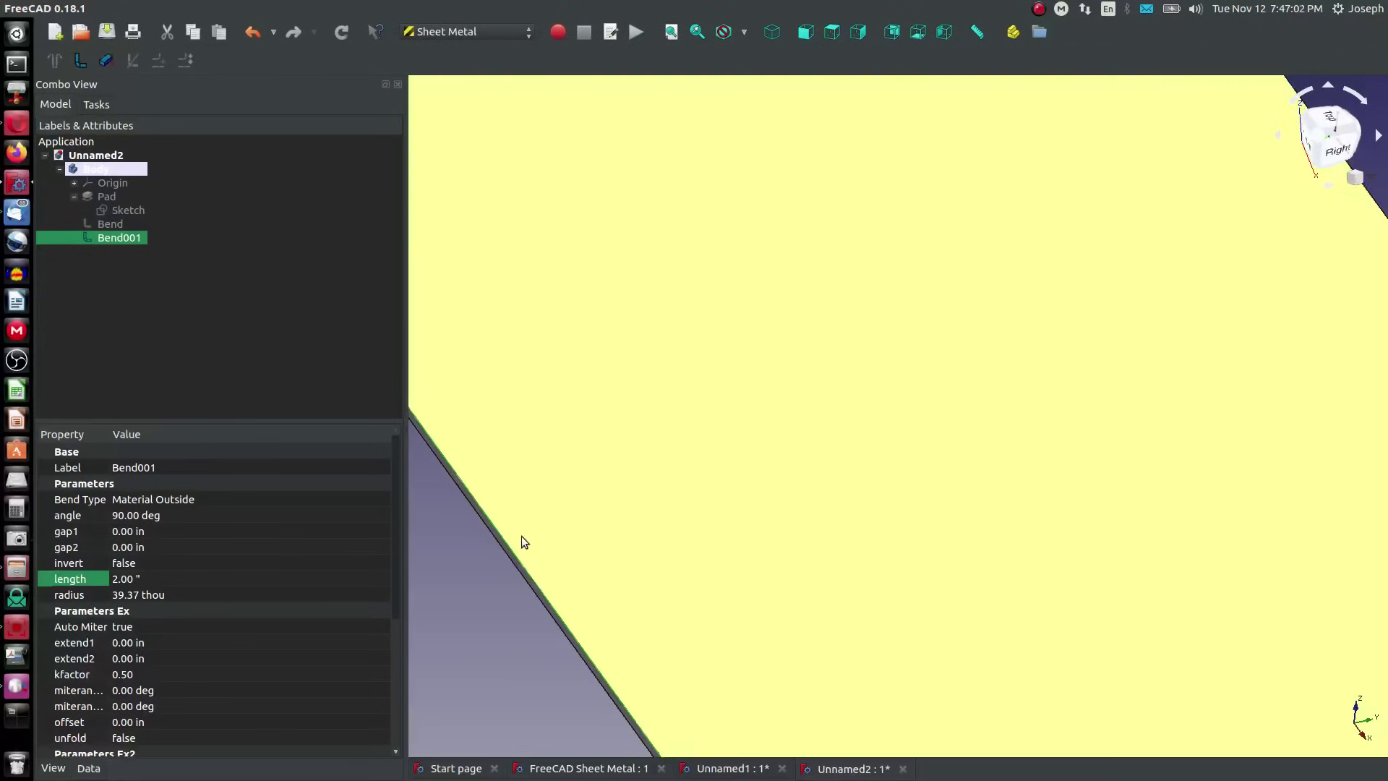
scroll(522, 535, "down", 5)
scroll(526, 554, "up", 5)
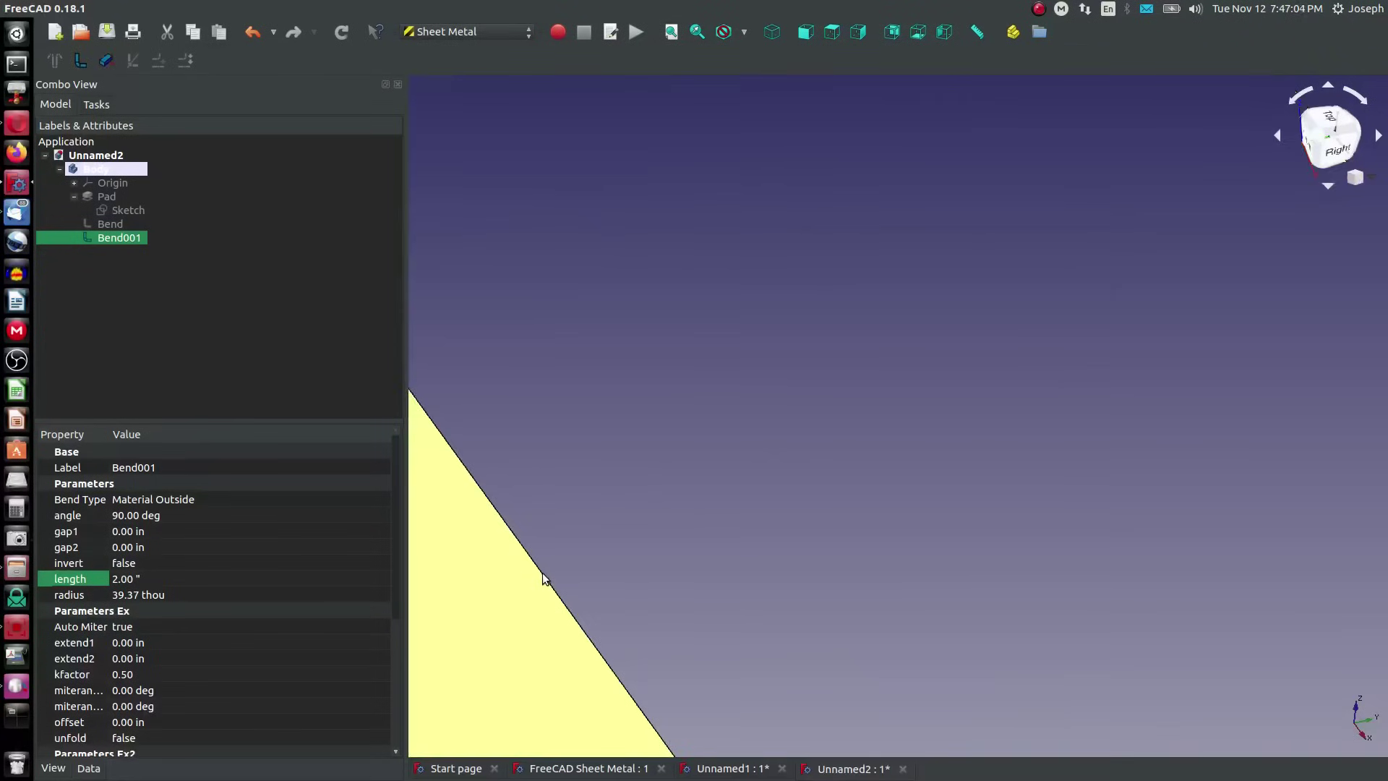
scroll(544, 572, "down", 5)
scroll(570, 564, "up", 5)
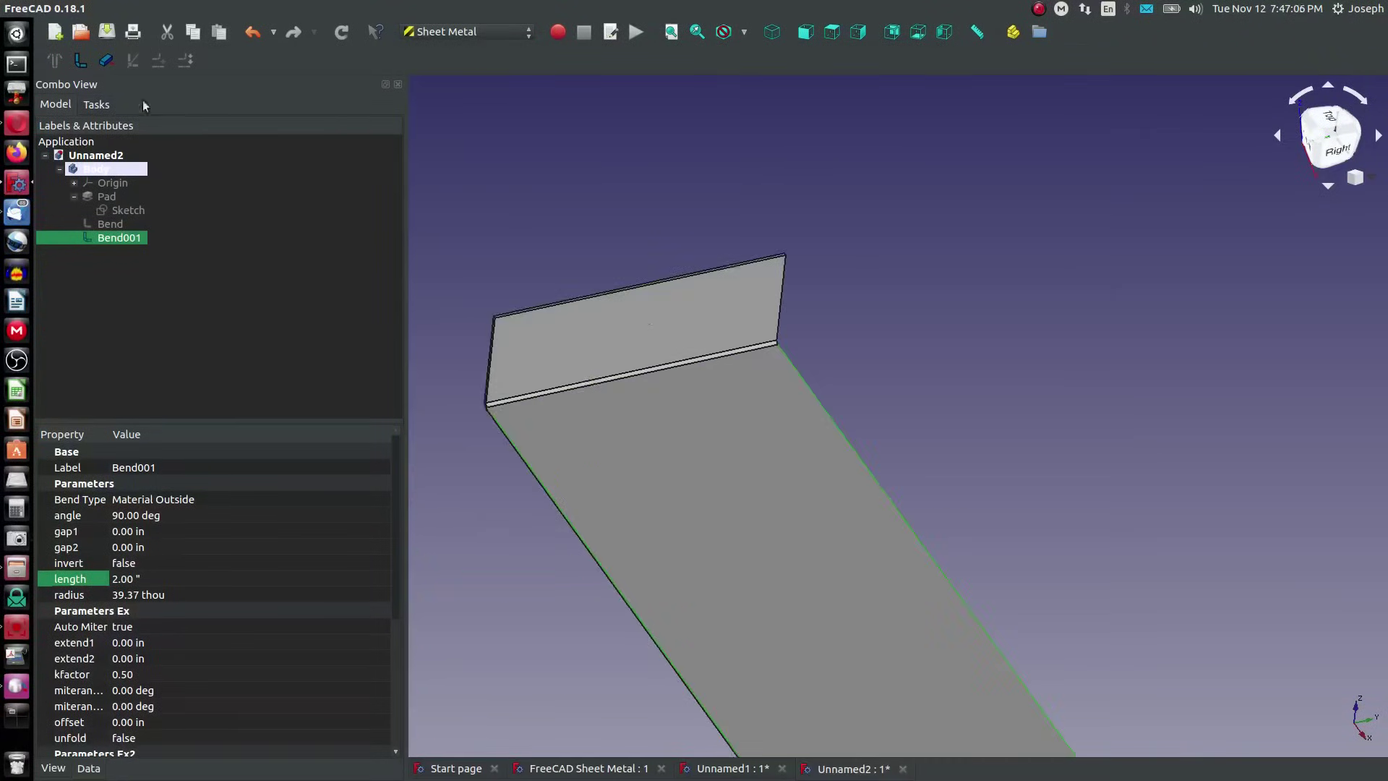
left_click(91, 65)
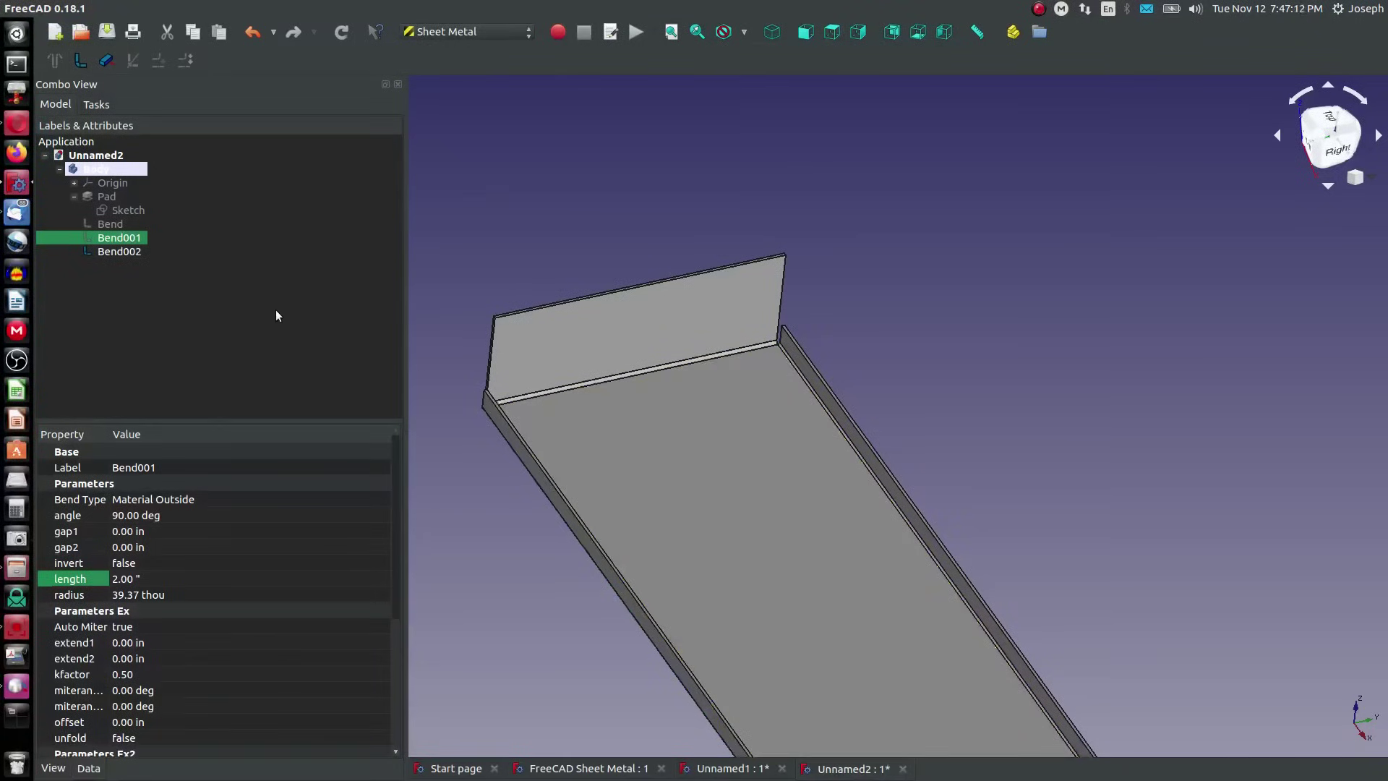
Set the length of the two long side walls, Bend002, to 2"
left_click(154, 580)
left_click(110, 250)
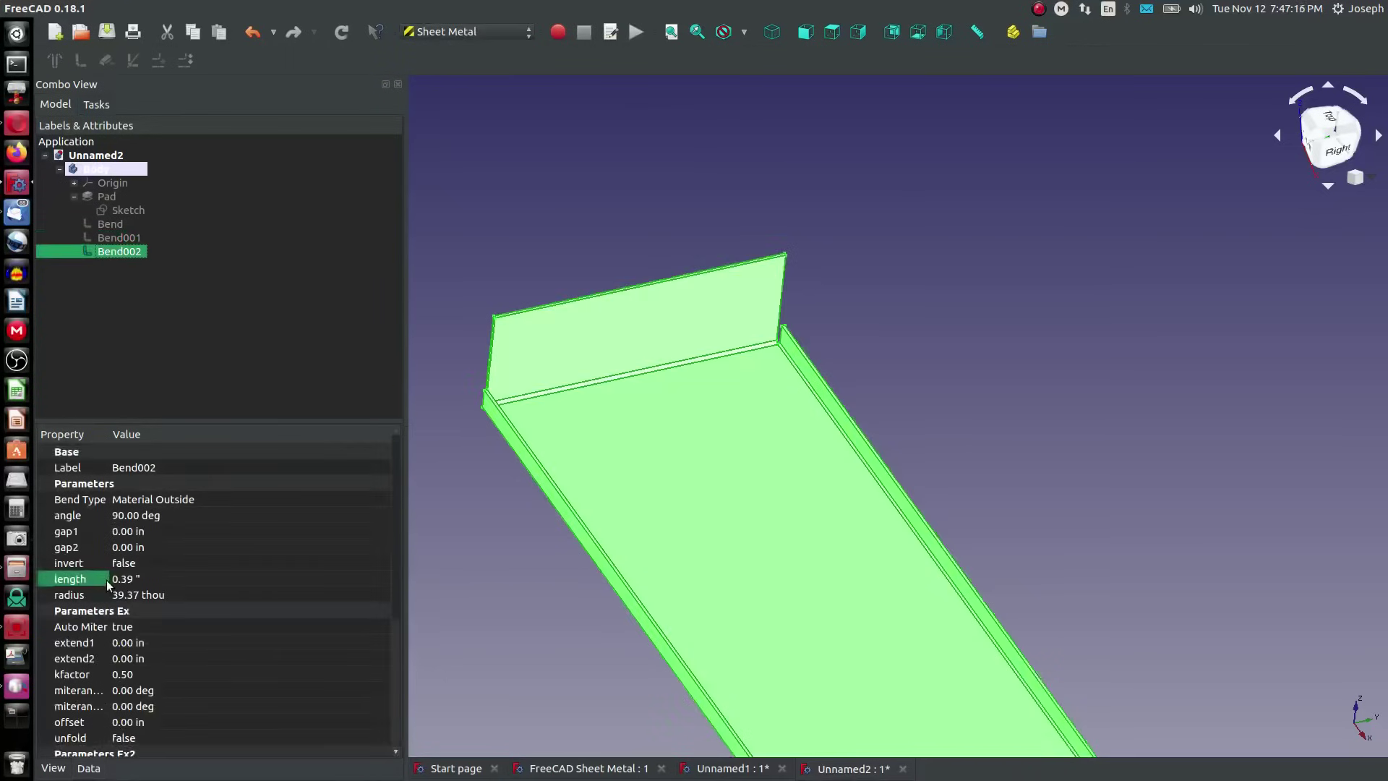
left_click(153, 579)
type("2")
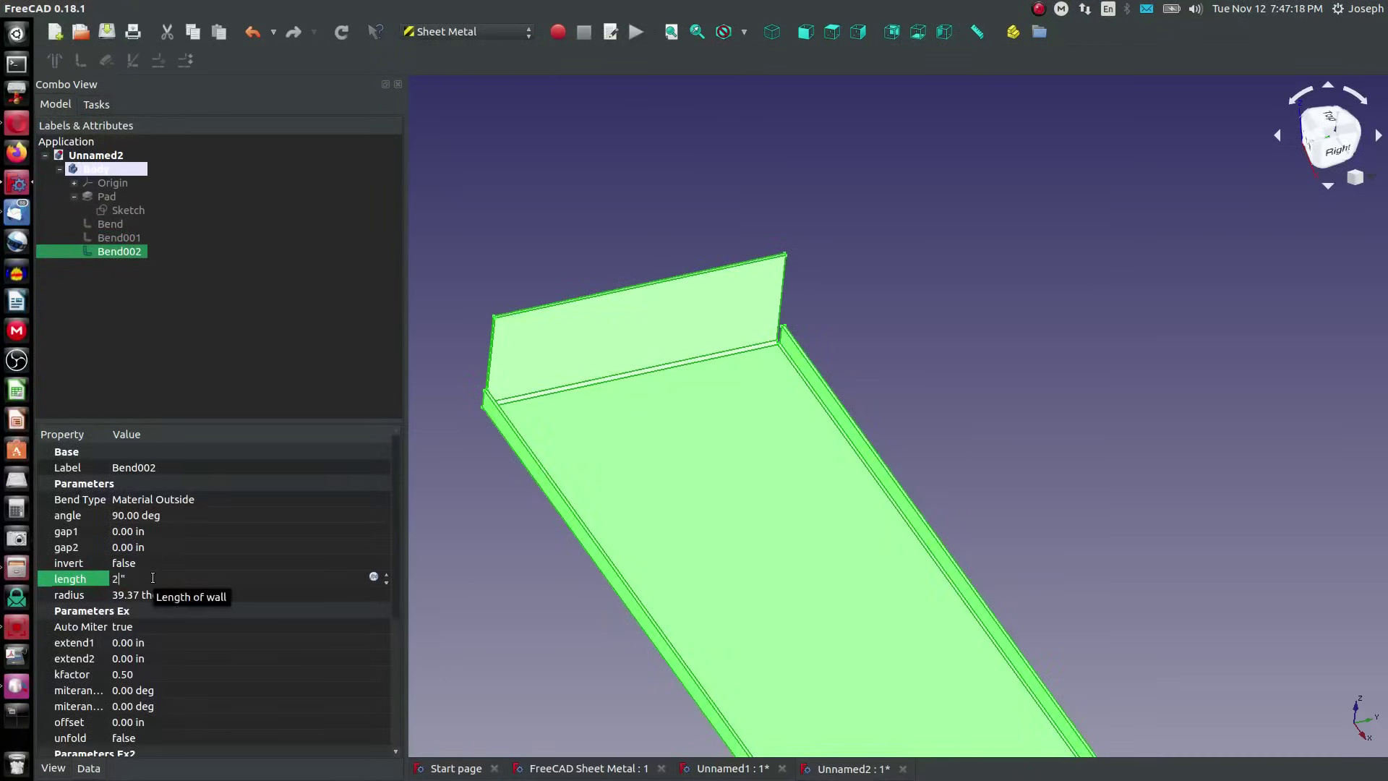
left_click(188, 348)
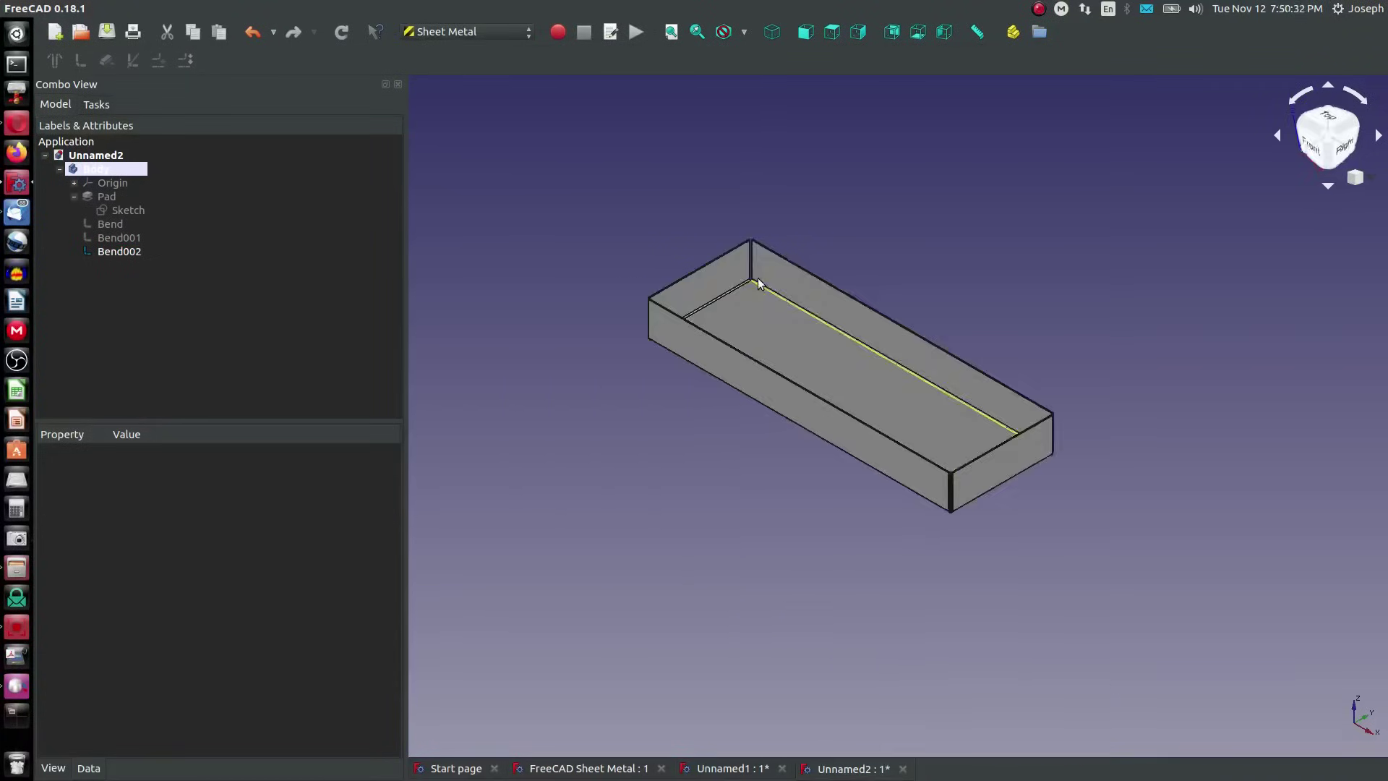
Add corner flaps on the vertical end edges of the long walls at the tray's negative X end
scroll(752, 275, "up", 5)
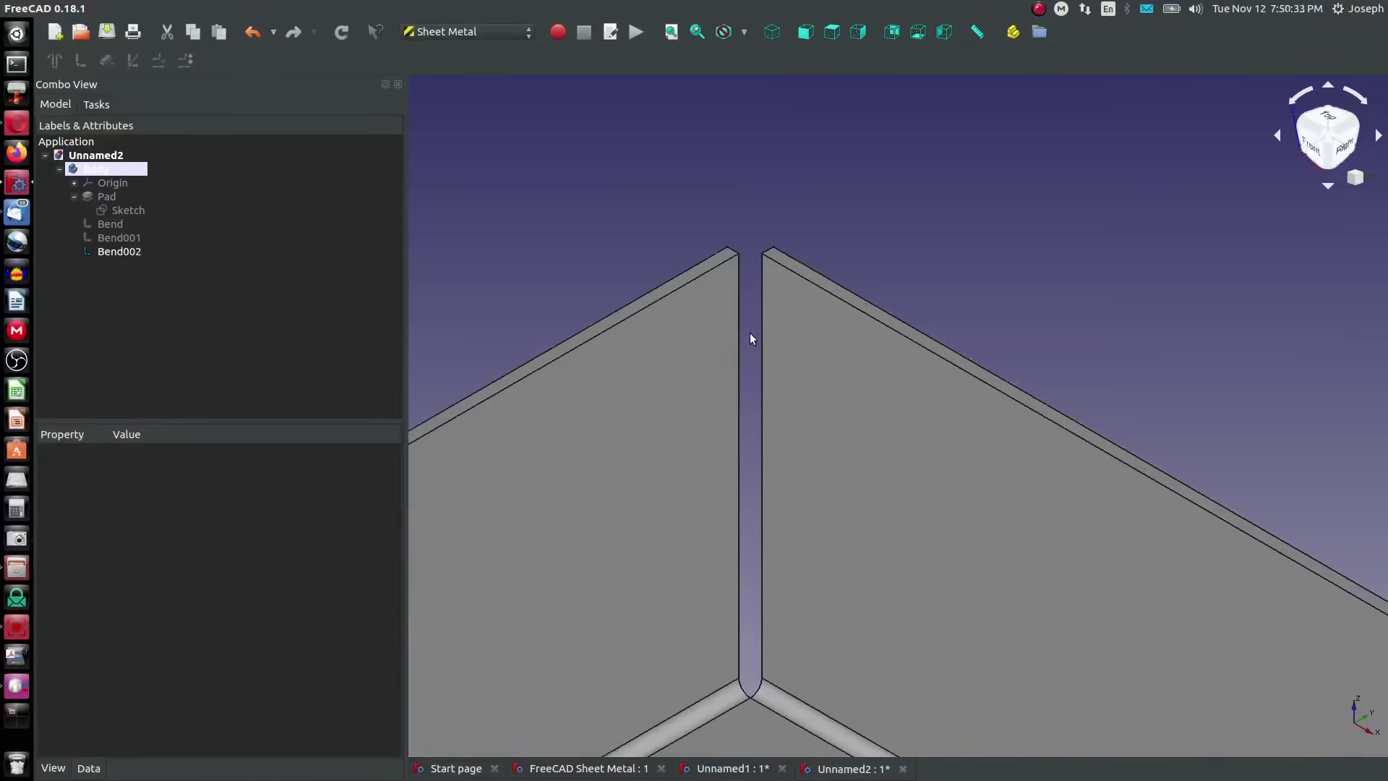
scroll(749, 338, "down", 3)
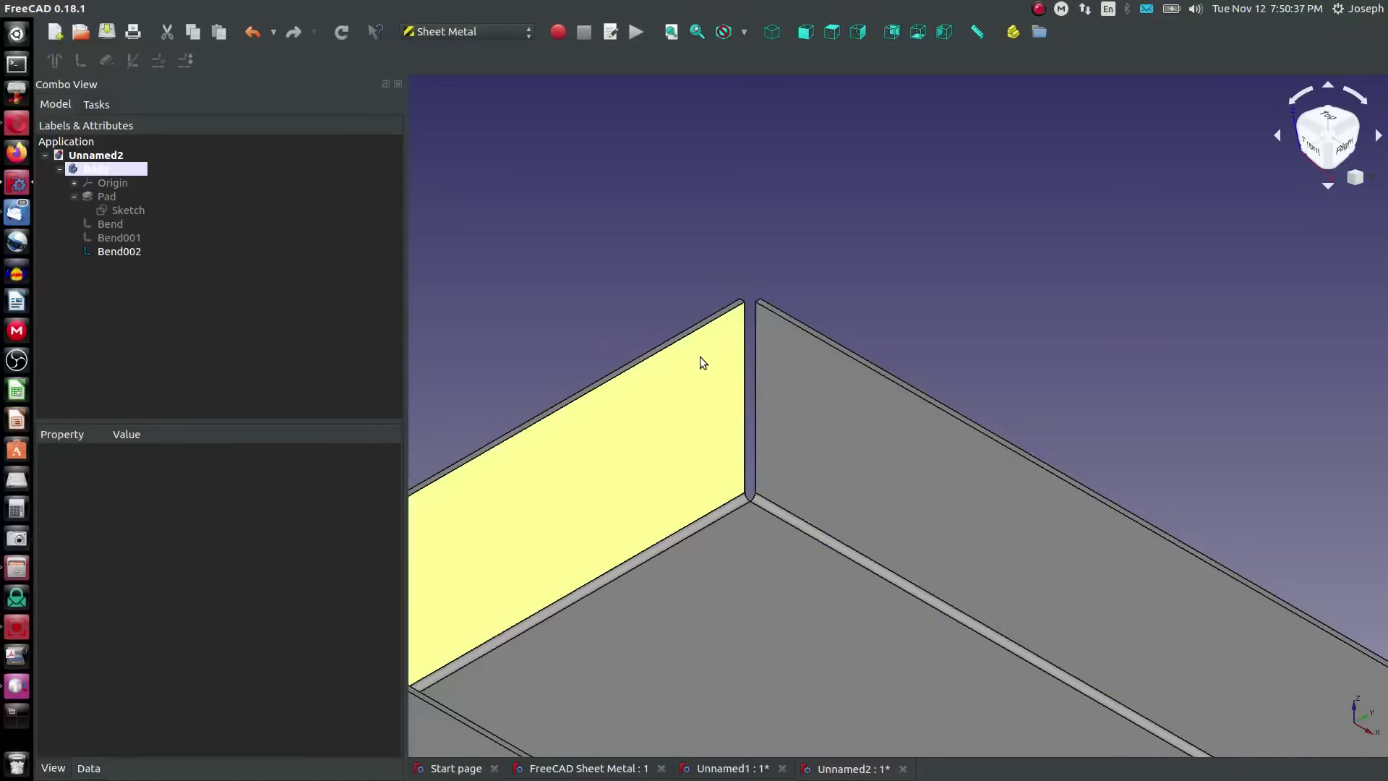
left_click(754, 353)
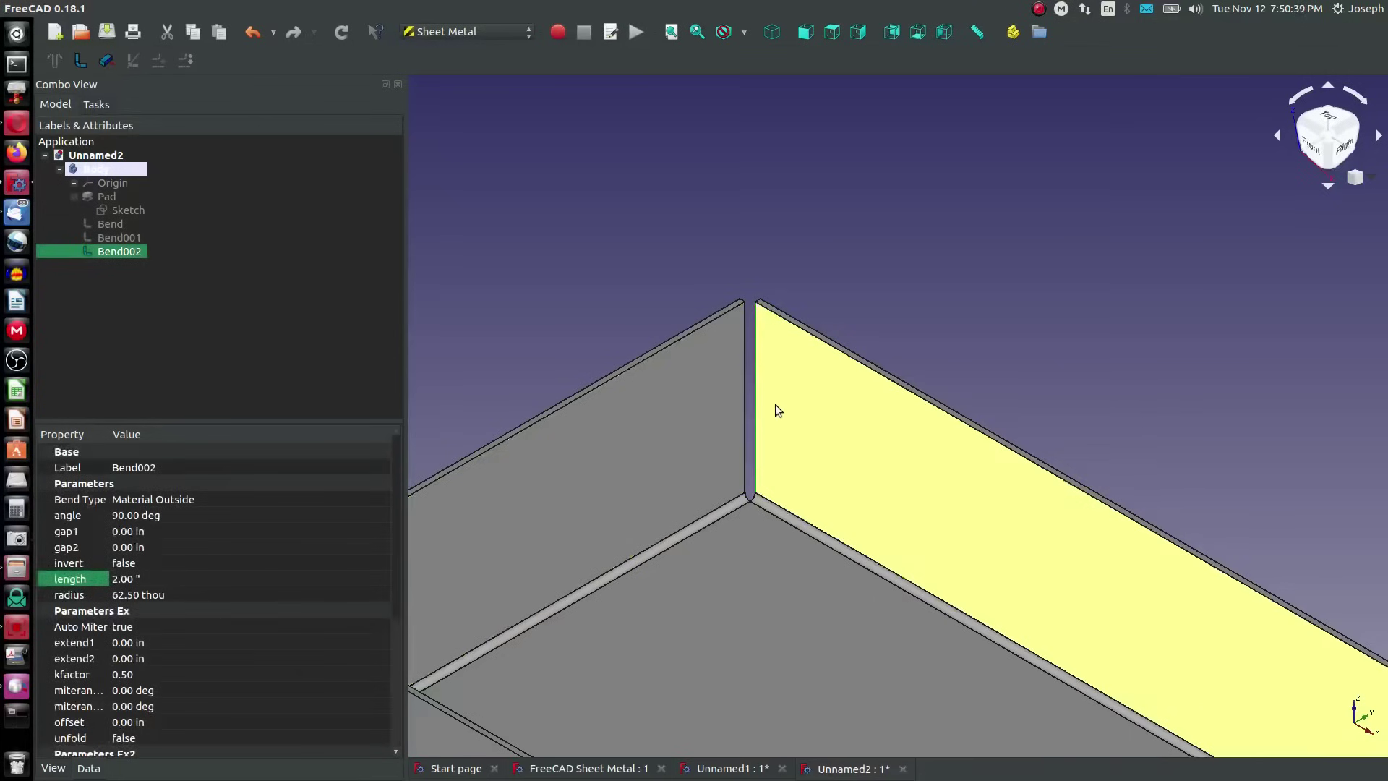
middle_click_drag(778, 411, 904, 202)
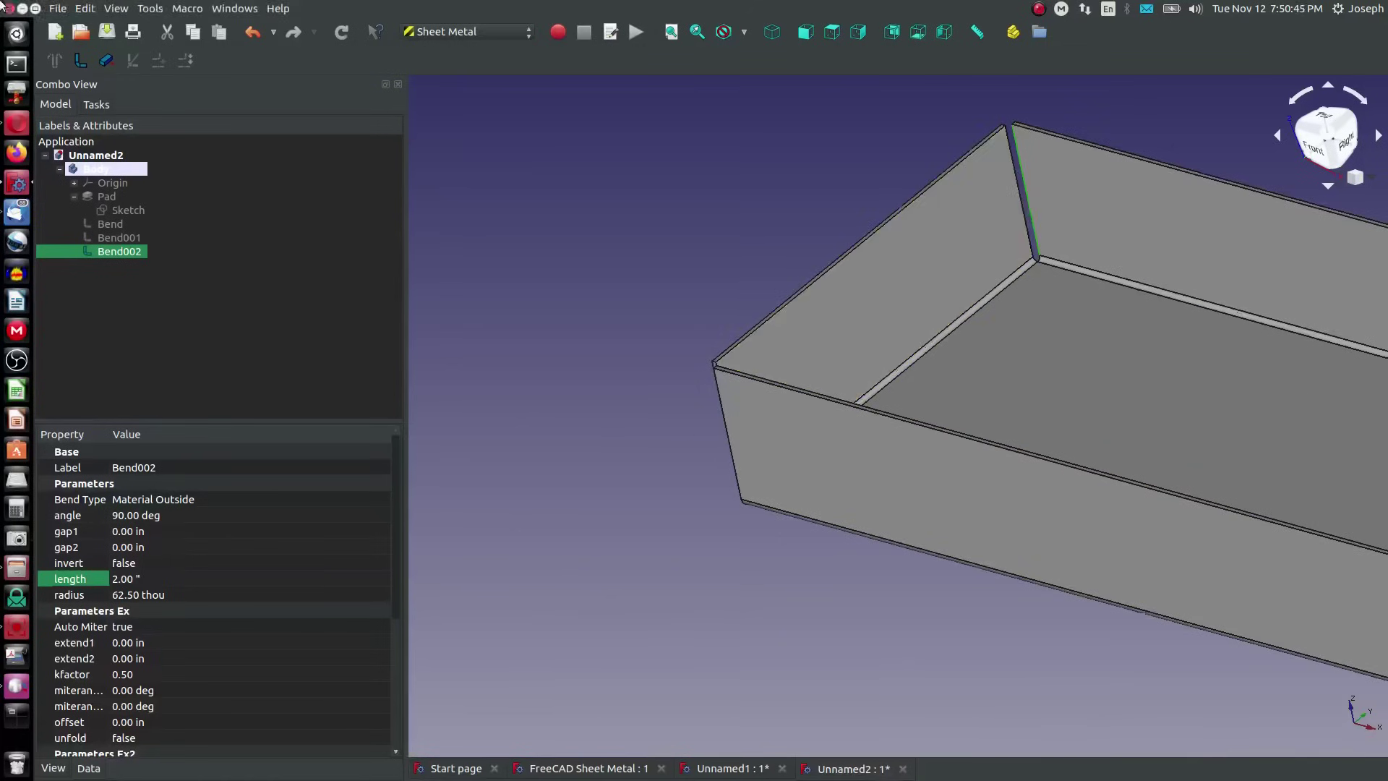
left_click(81, 61)
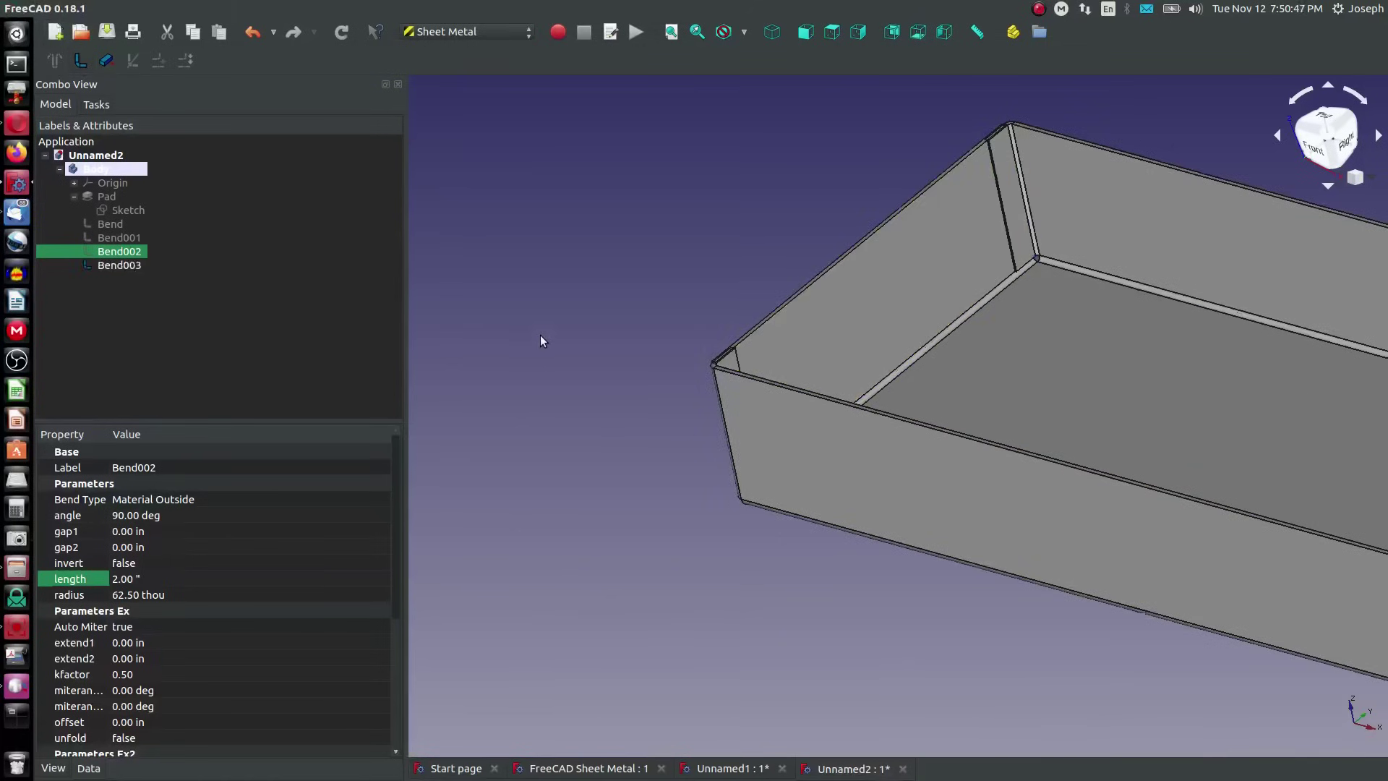
Set the bend radius of the corner flaps, Bend003, to 62.5 thou and inspect the folded corner
scroll(1018, 137, "up", 3)
scroll(1018, 137, "up", 2)
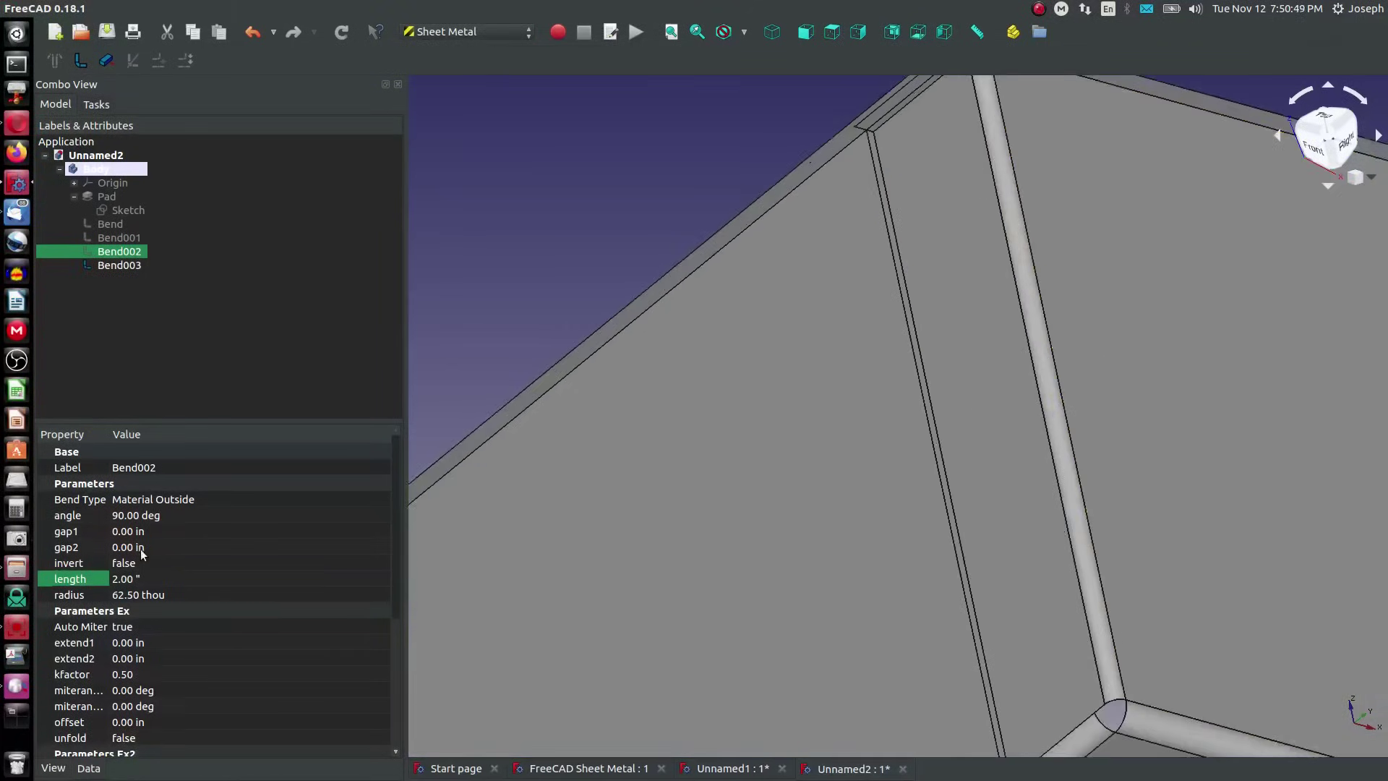
left_click(127, 268)
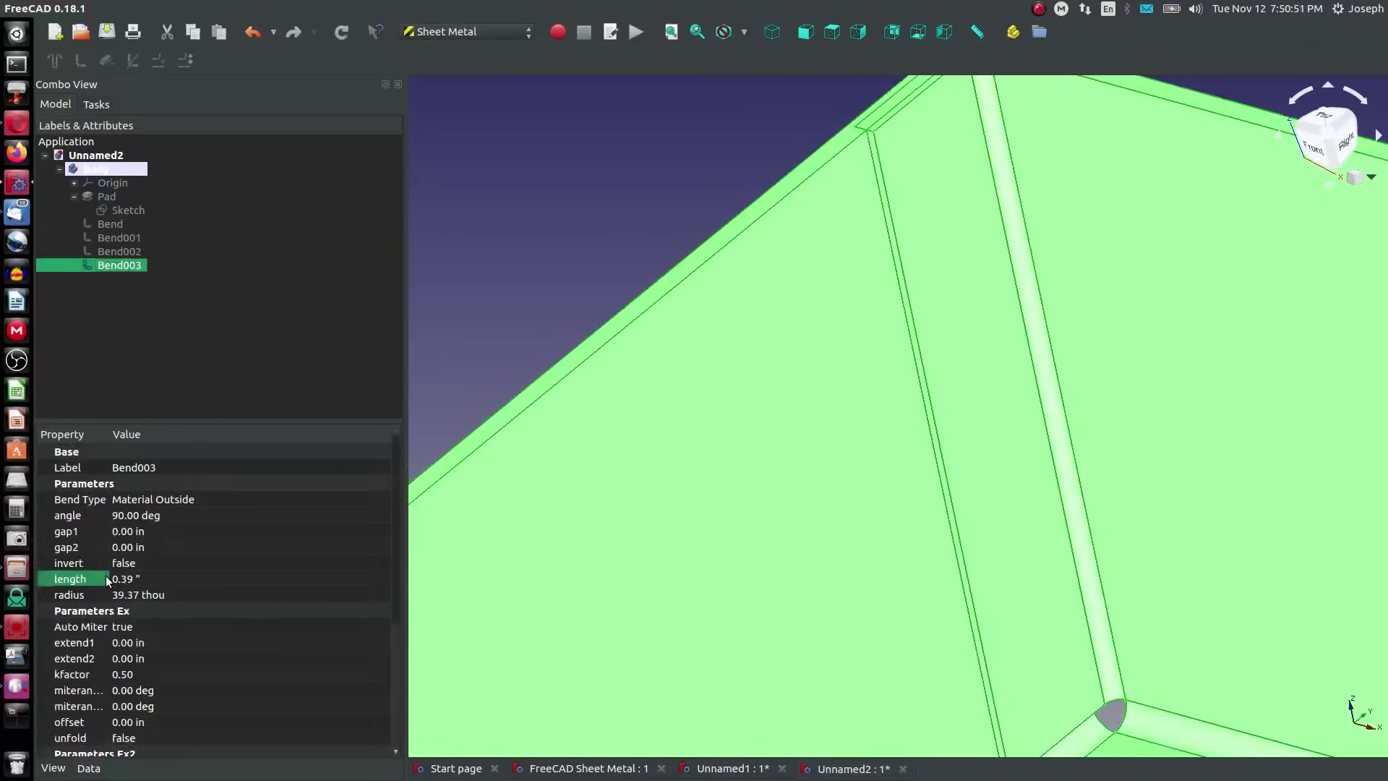
left_click(132, 594)
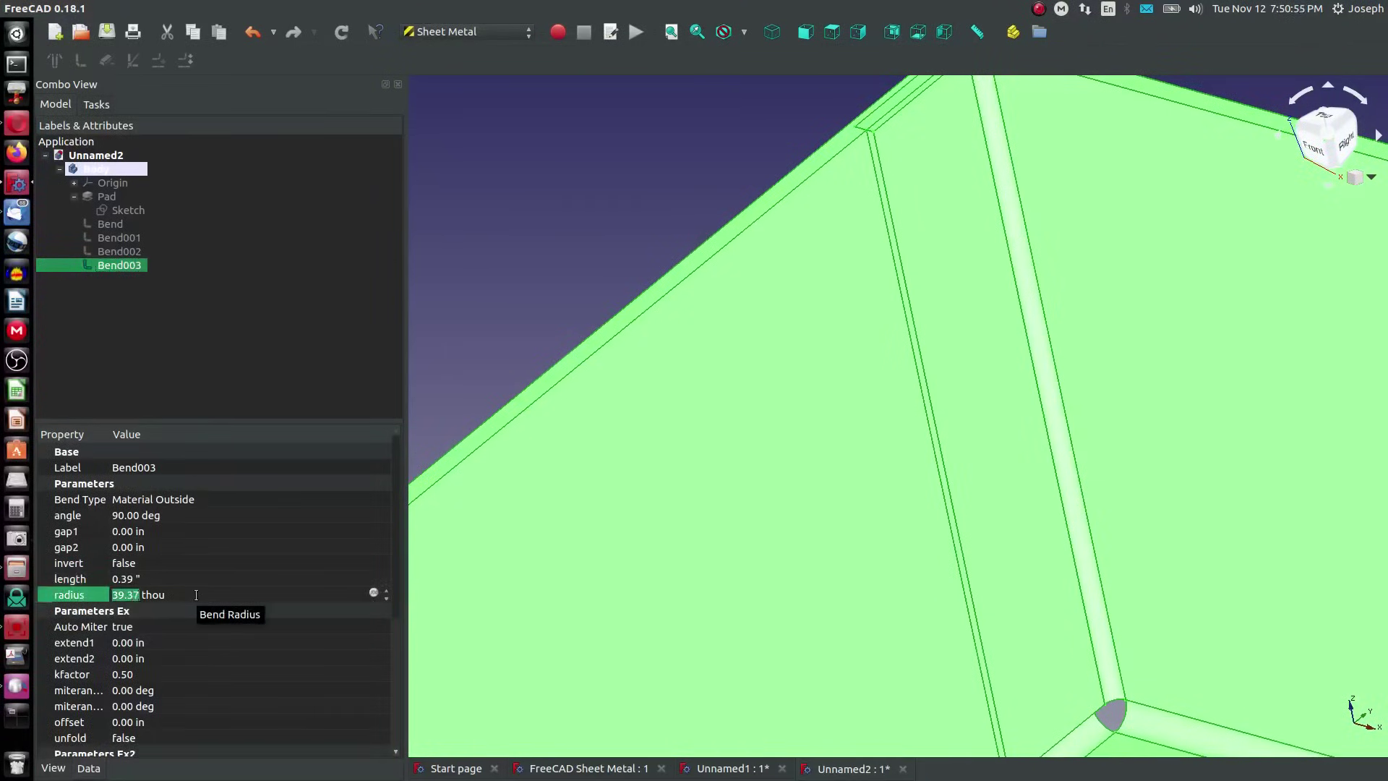
type("62.5")
left_click(207, 405)
scroll(907, 188, "down", 3)
scroll(903, 174, "up", 3)
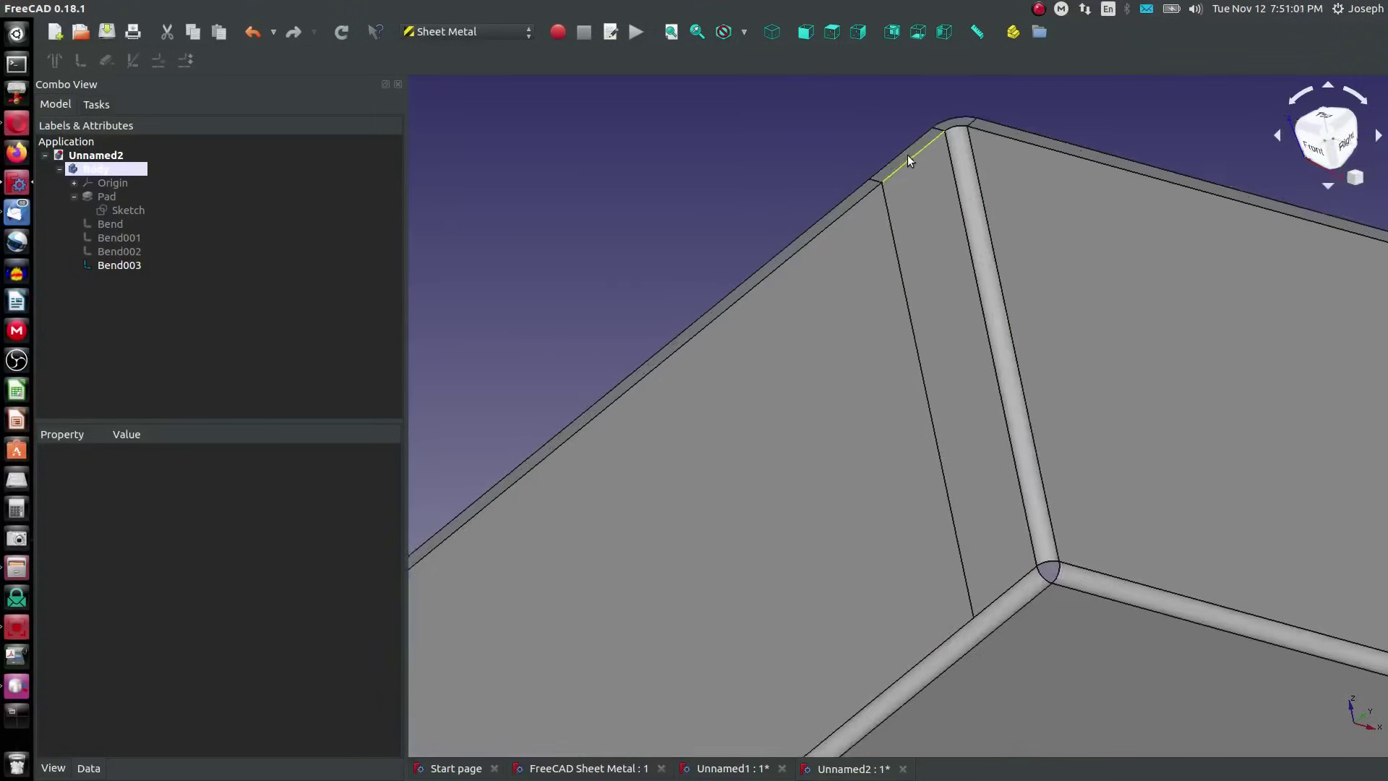
scroll(824, 251, "down", 2)
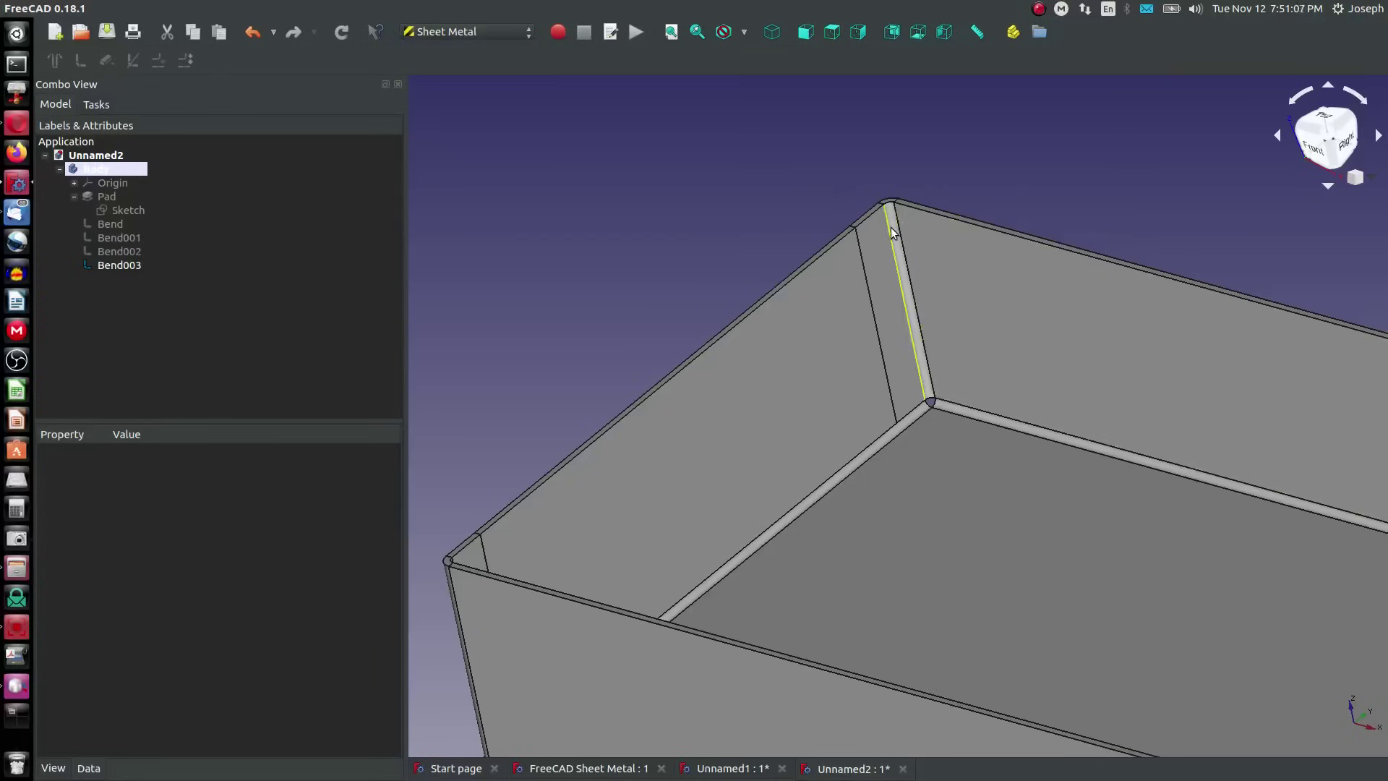
Change the bend type of the corner flaps, Bend003, from its parameters to Offset
scroll(882, 223, "up", 2)
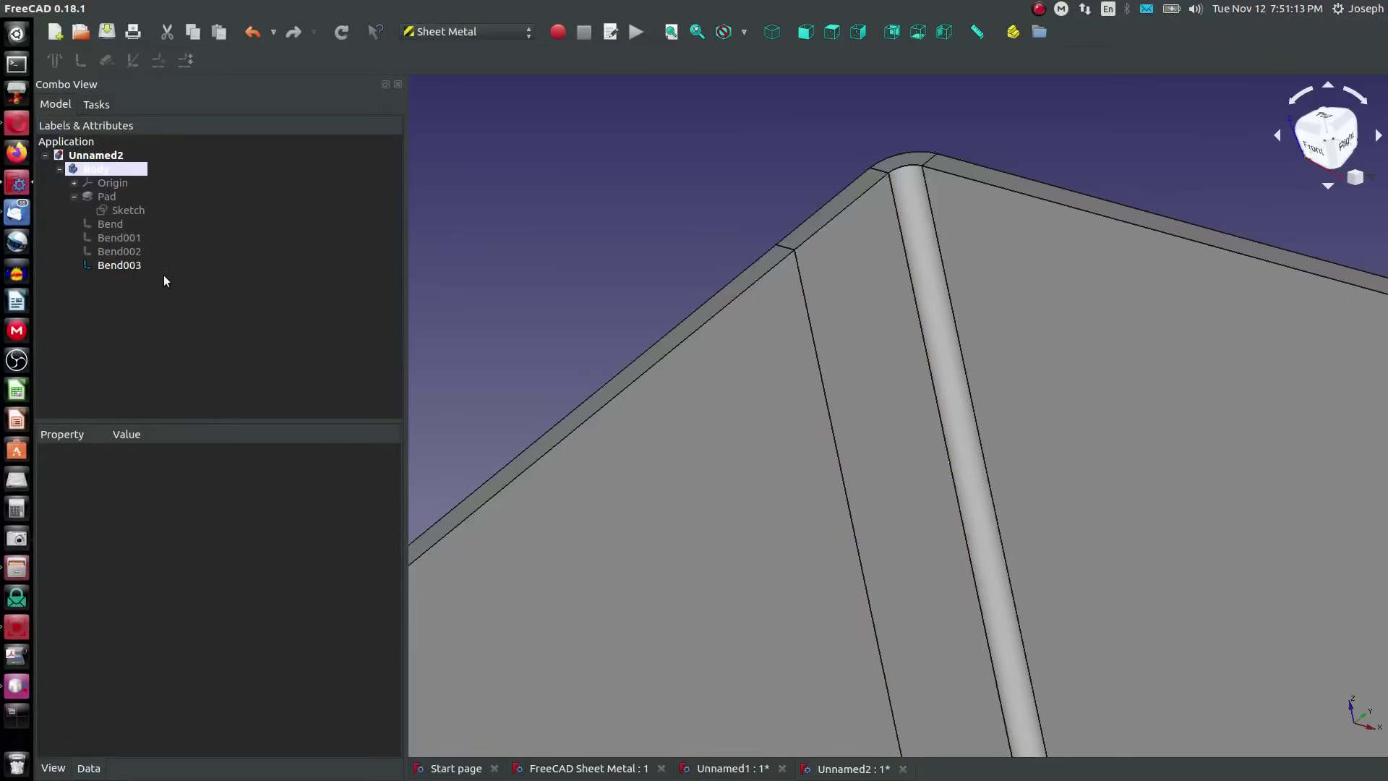
right_click(124, 266)
left_click(136, 448)
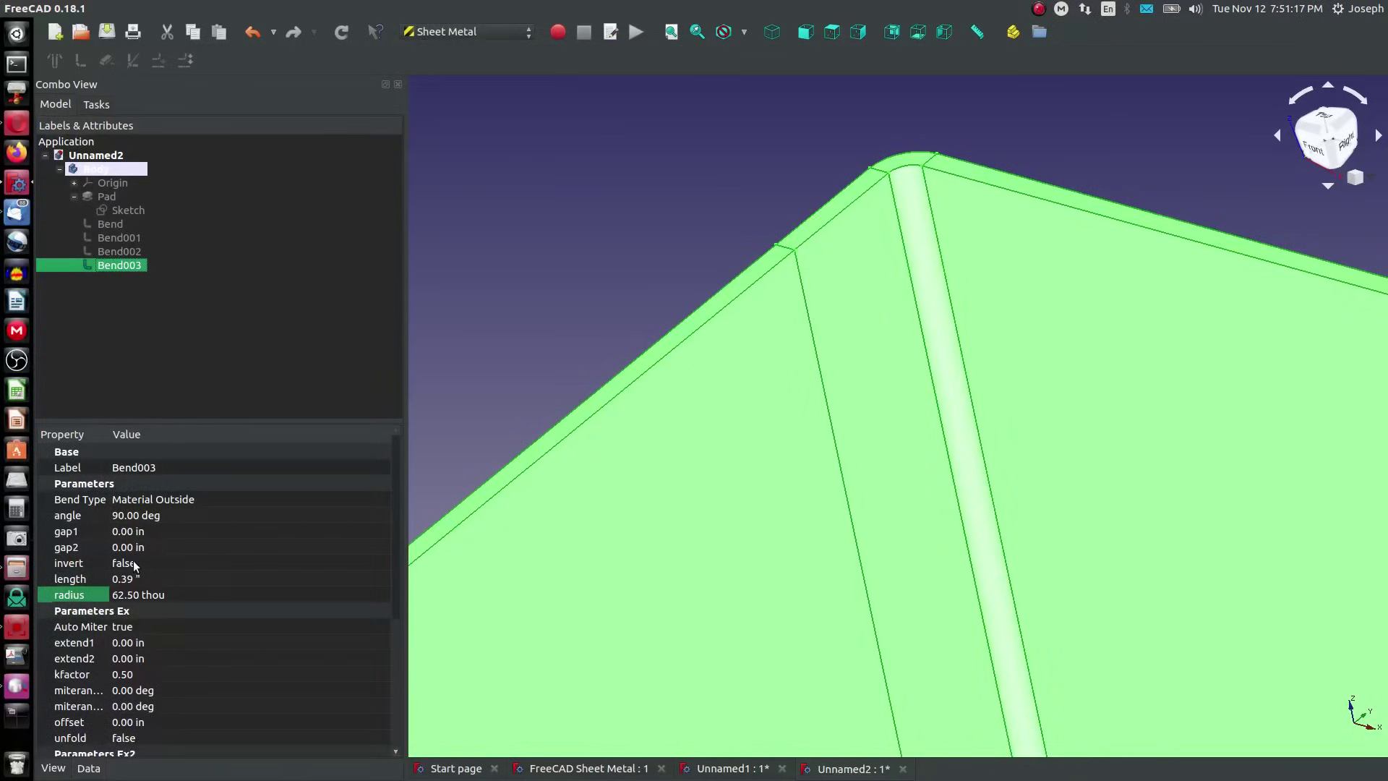
scroll(156, 563, "down", 4)
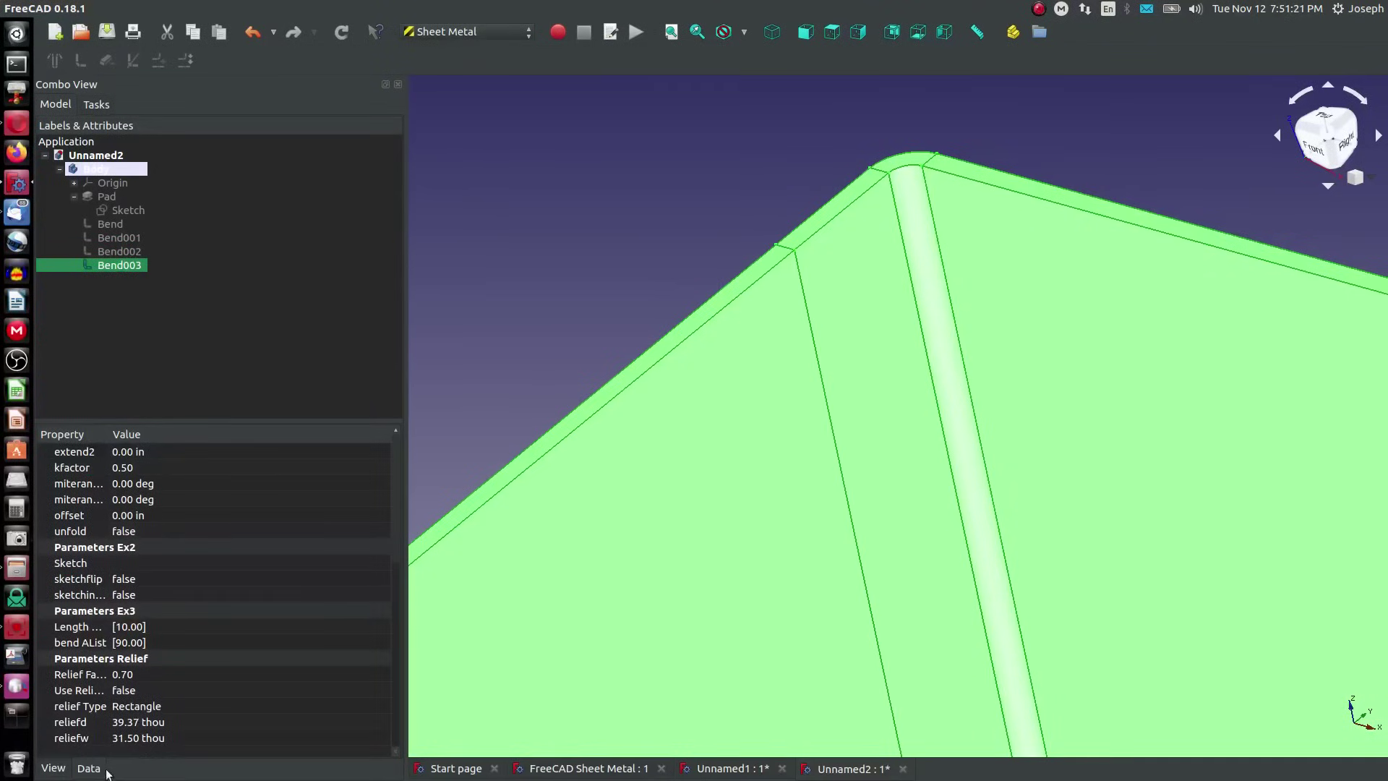
scroll(166, 648, "up", 4)
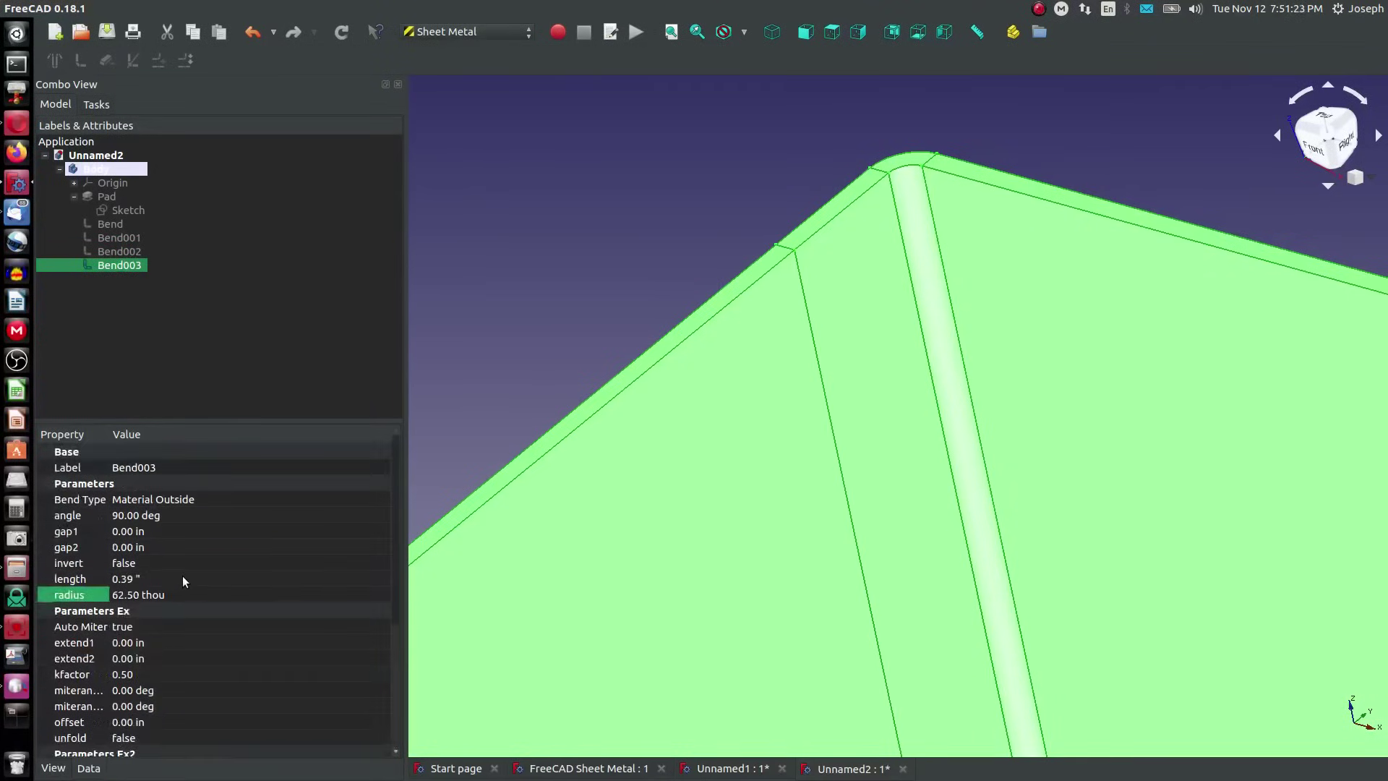
left_click(180, 498)
left_click(190, 497)
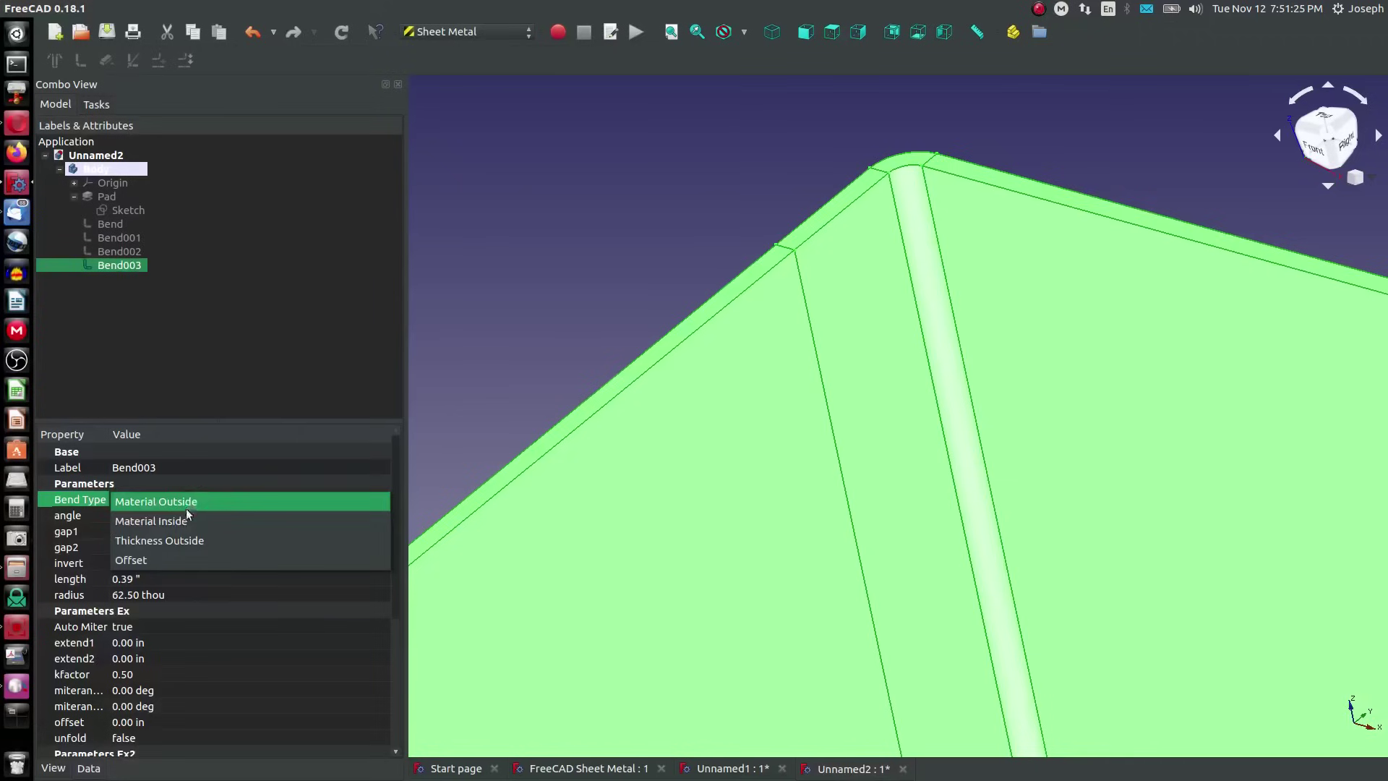
left_click(137, 561)
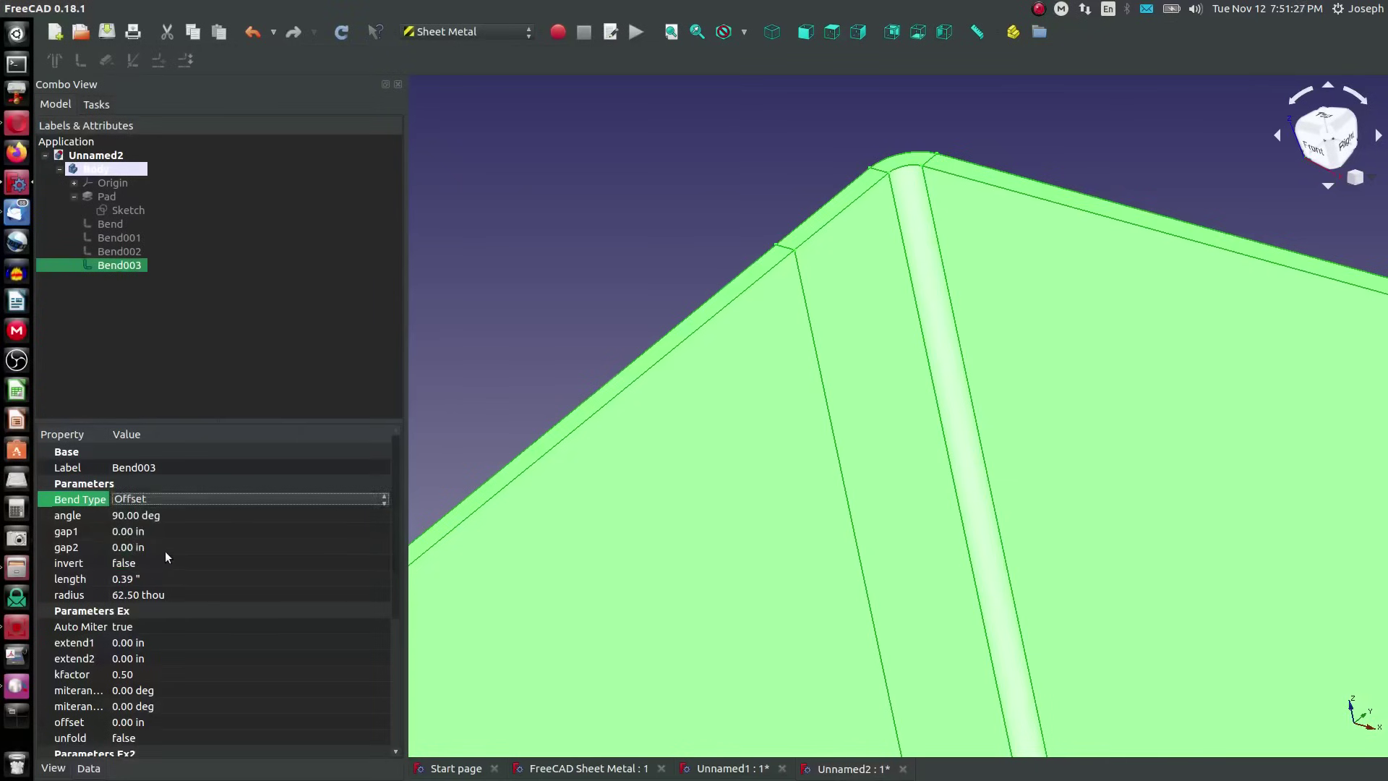
Set the offset of the corner flaps, Bend003, to 0.07 in
scroll(165, 557, "down", 5)
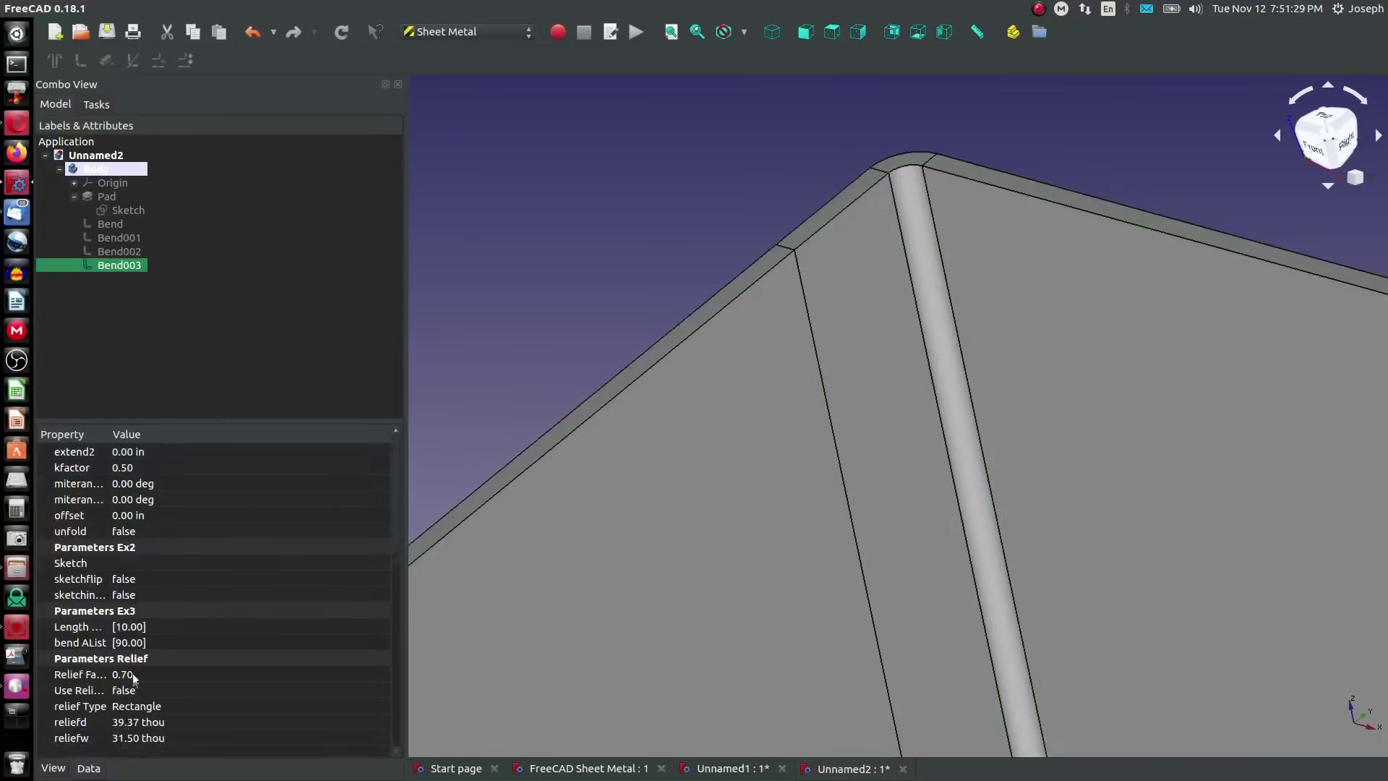
left_click(144, 515)
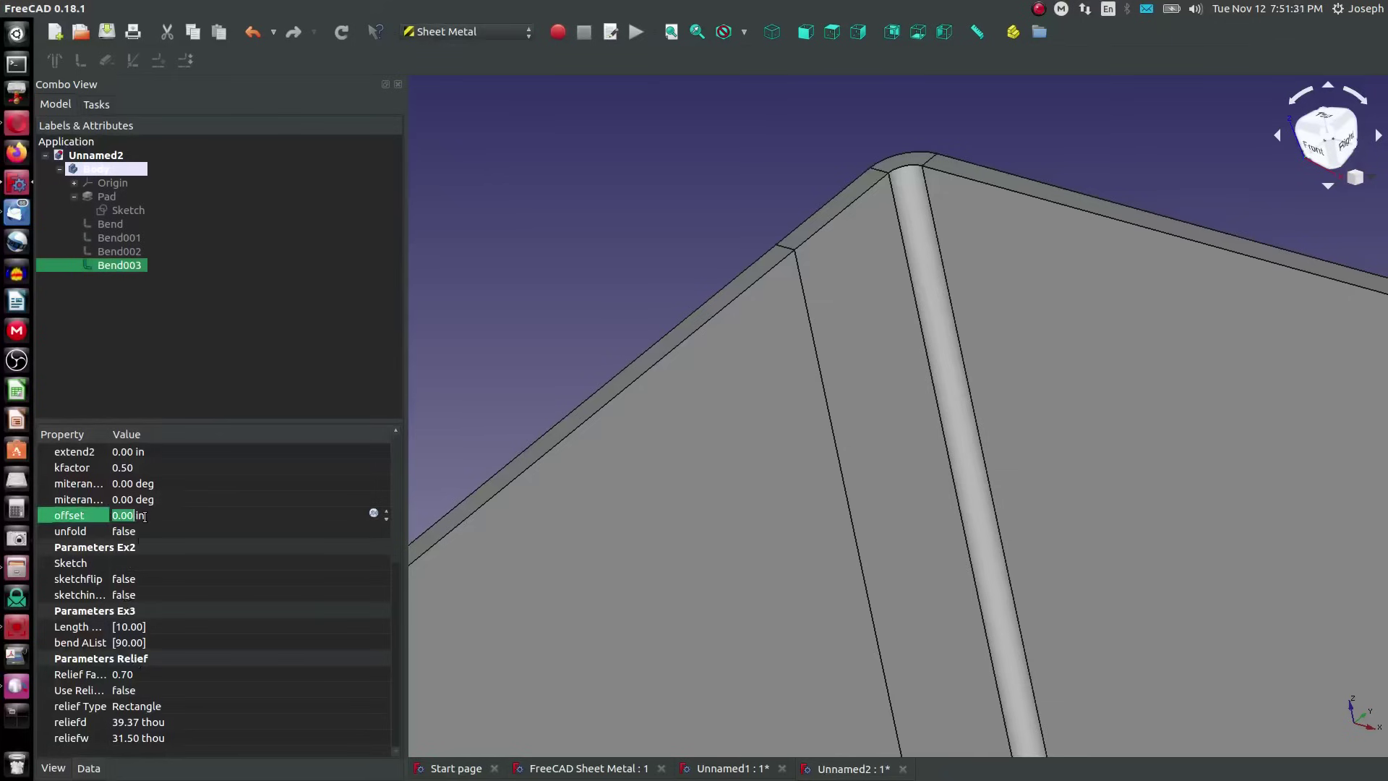
type("0.07")
left_click(259, 352)
Examine from inside and outside the tray how the offset corner flaps sit against the short end wall
scroll(745, 256, "down", 5)
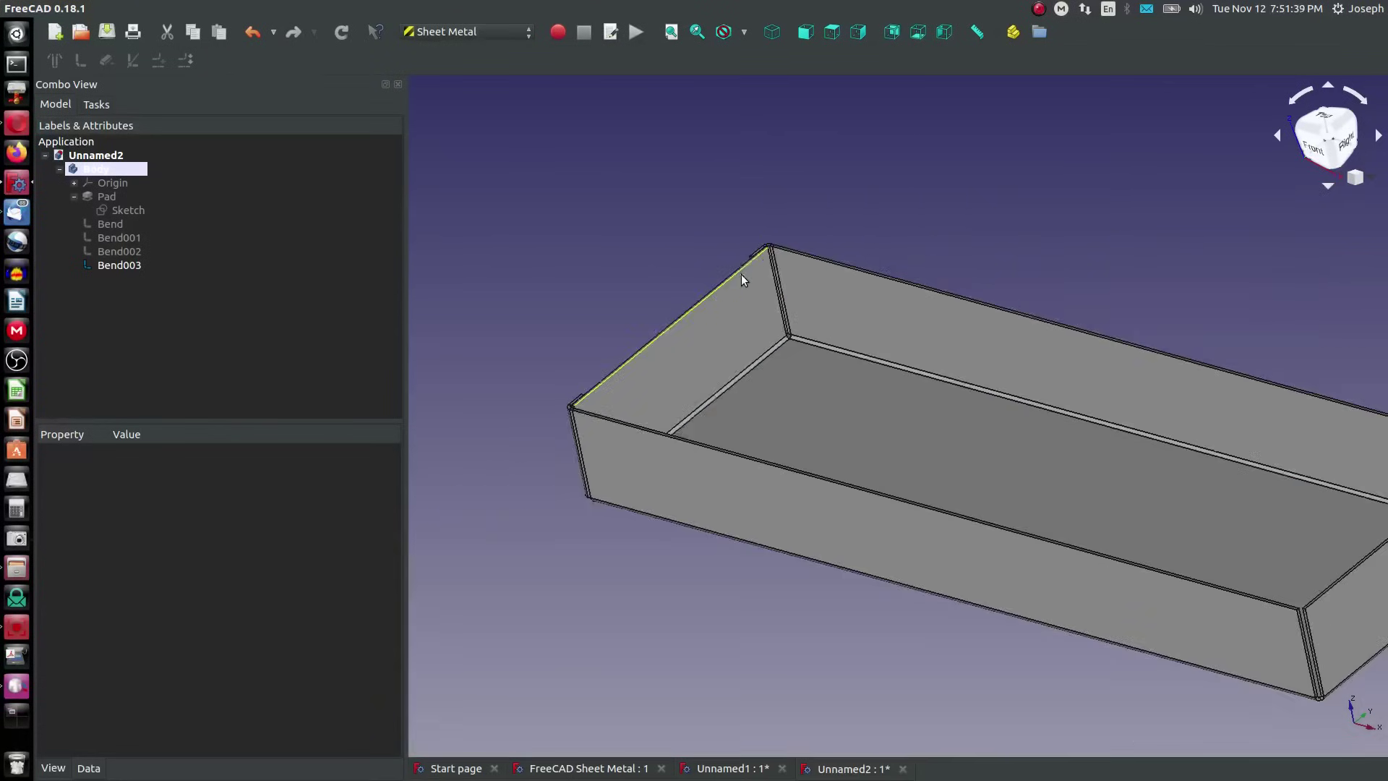
scroll(629, 412, "up", 5)
middle_click_drag(629, 412, 805, 403)
scroll(805, 403, "down", 8)
scroll(688, 306, "up", 5)
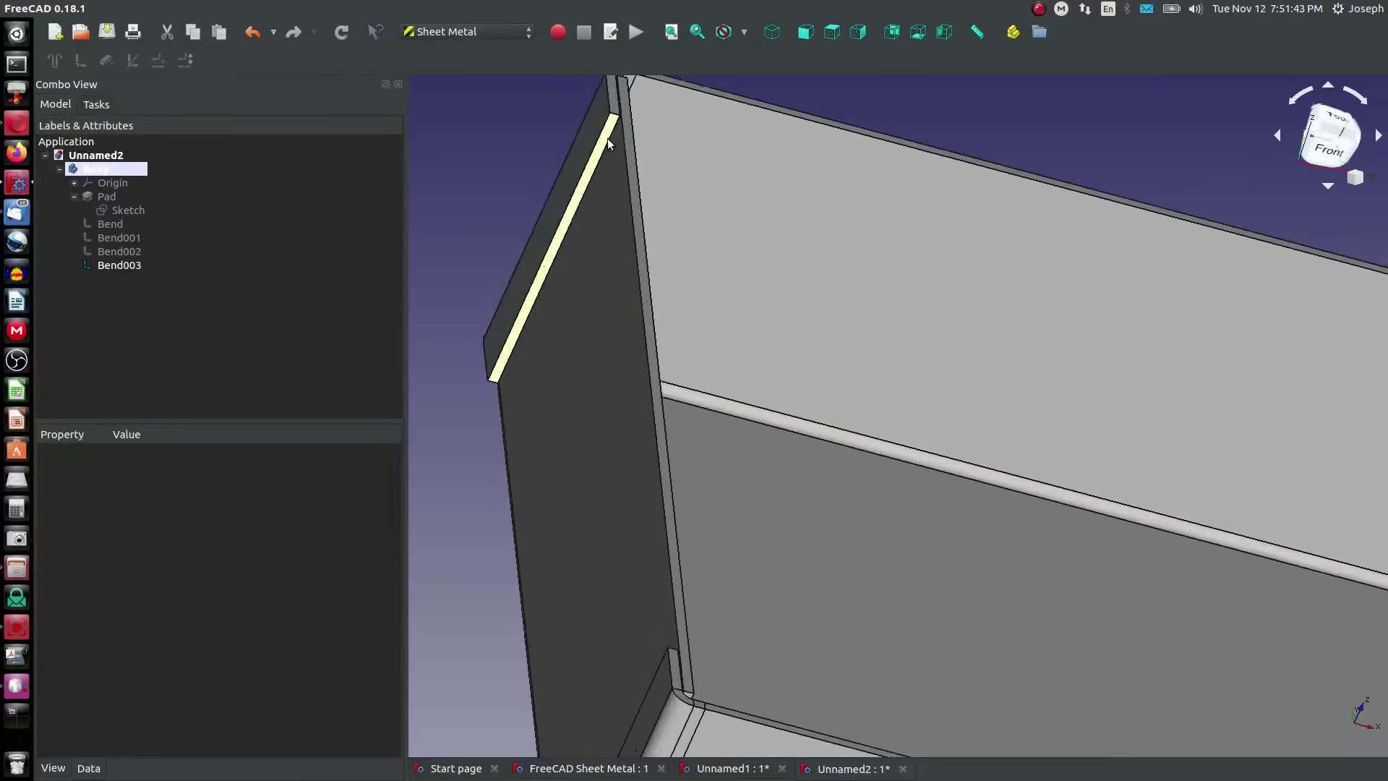
scroll(607, 143, "down", 5)
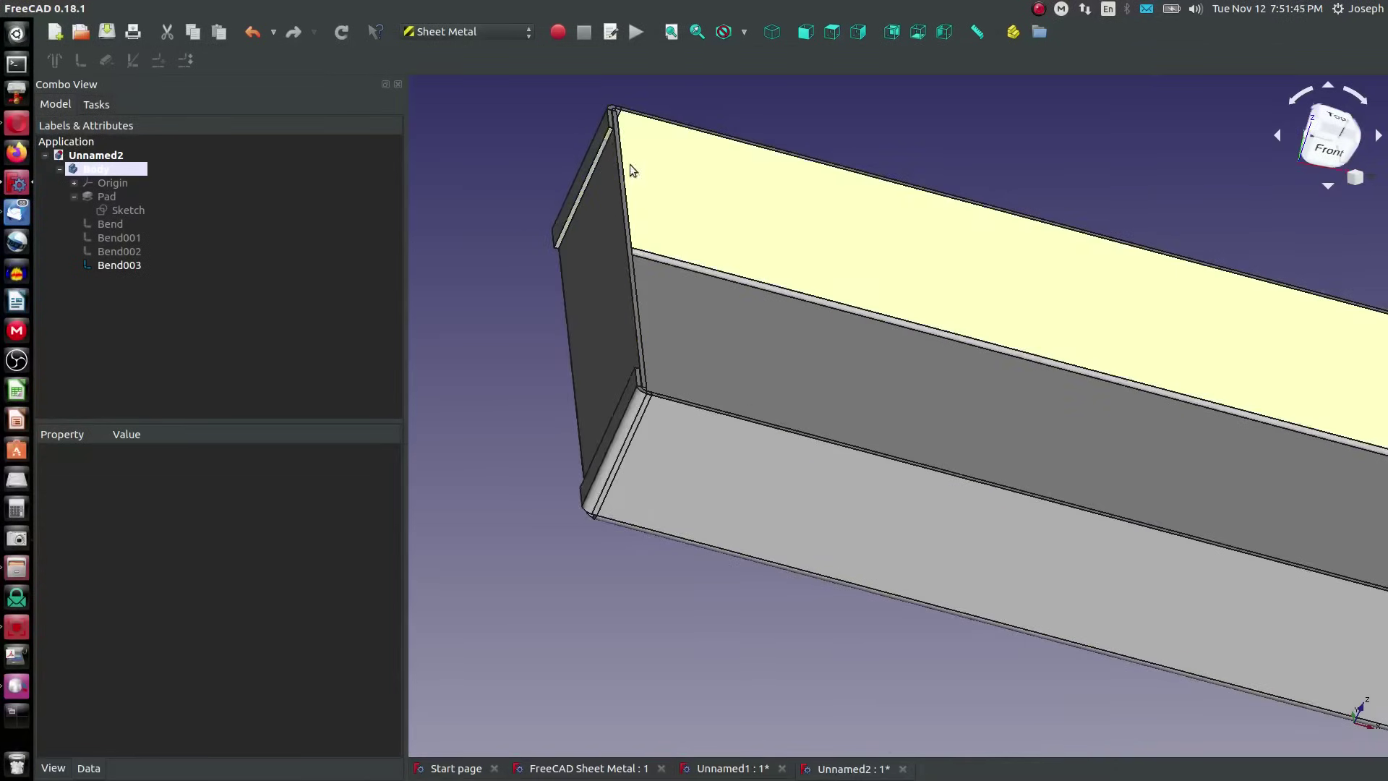
middle_click_drag(702, 269, 899, 369)
scroll(651, 276, "up", 5)
Set the offset of Bend003 to -70 thou and check the flaps' position against the end wall
left_click(119, 268)
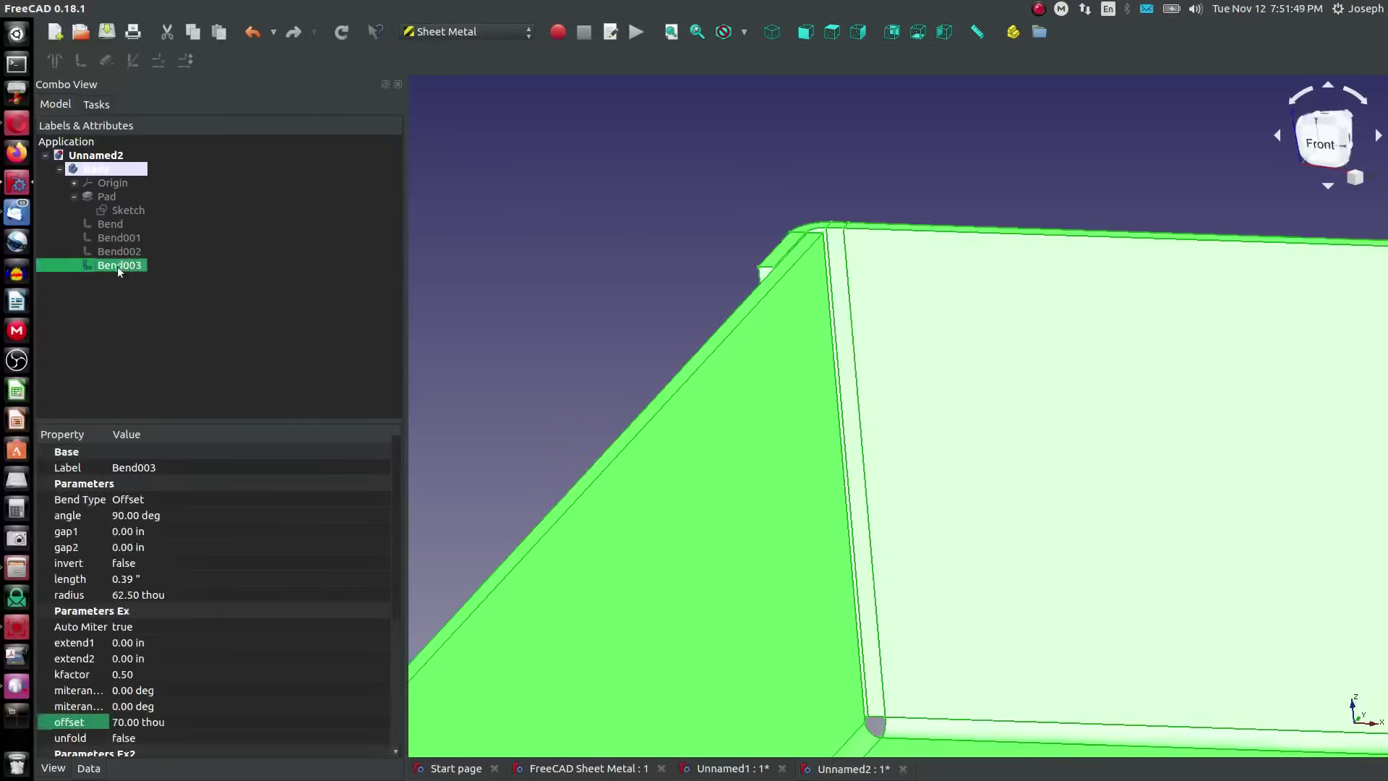
left_click(171, 723)
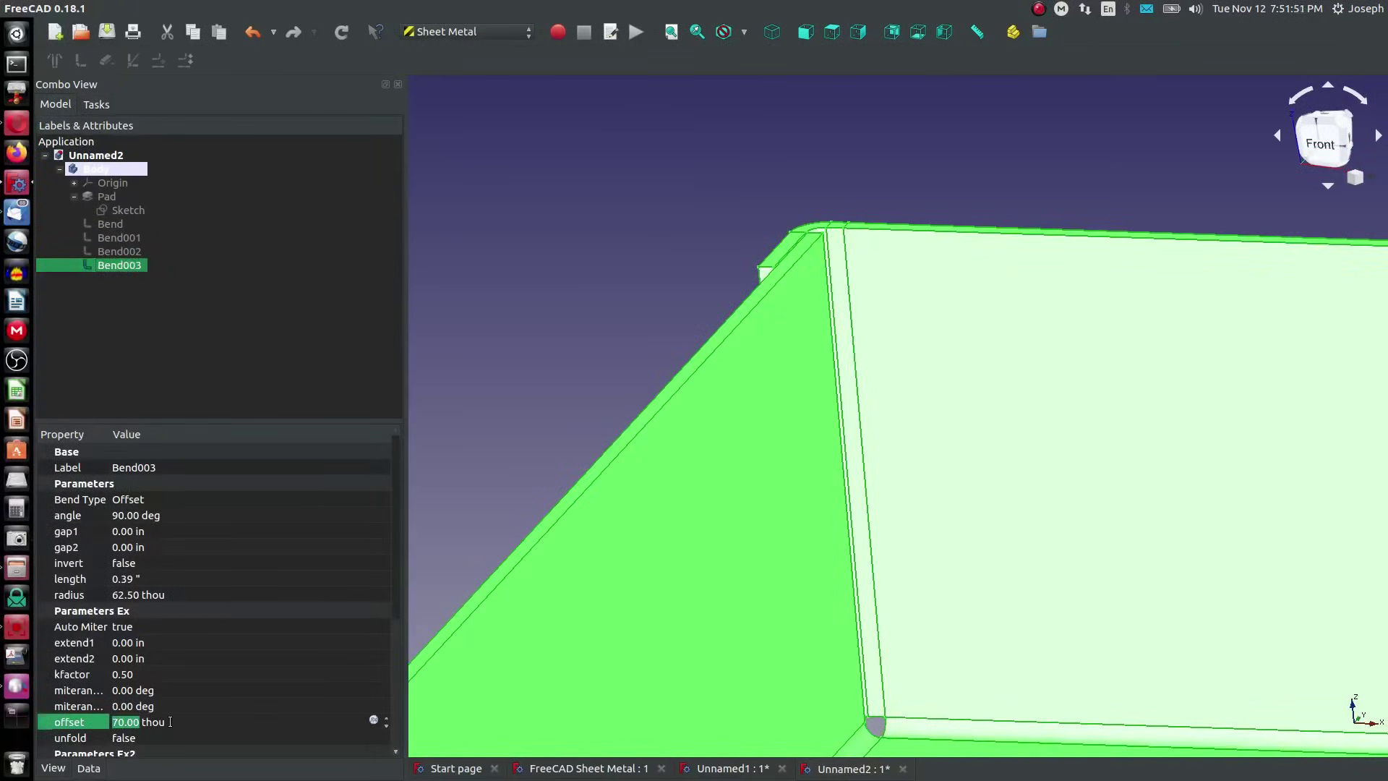
key("Left")
type("-")
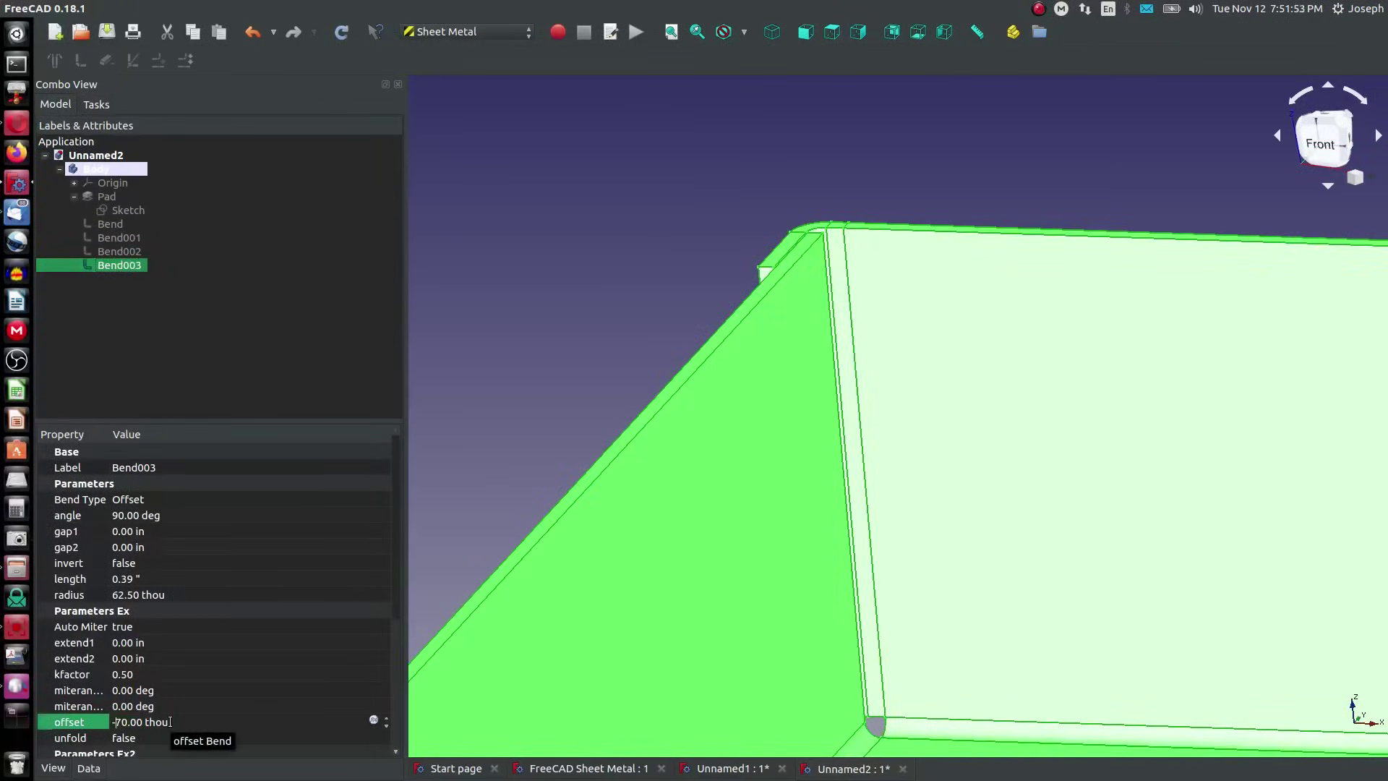
left_click(645, 318)
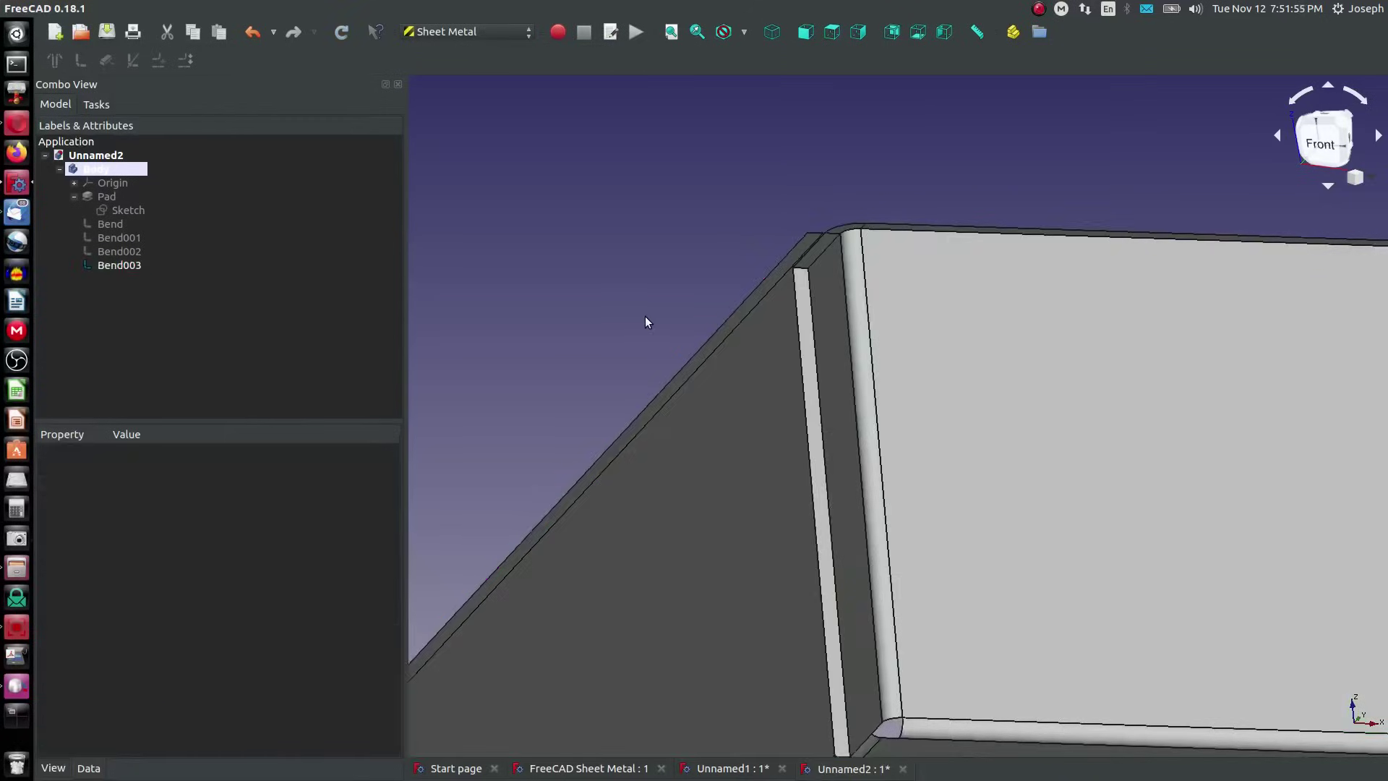
scroll(841, 298, "down", 5)
mouse_move(683, 432)
middle_mouse_down()
mouse_move(681, 447)
mouse_move(692, 424)
mouse_move(708, 427)
middle_mouse_up()
scroll(686, 438, "up", 5)
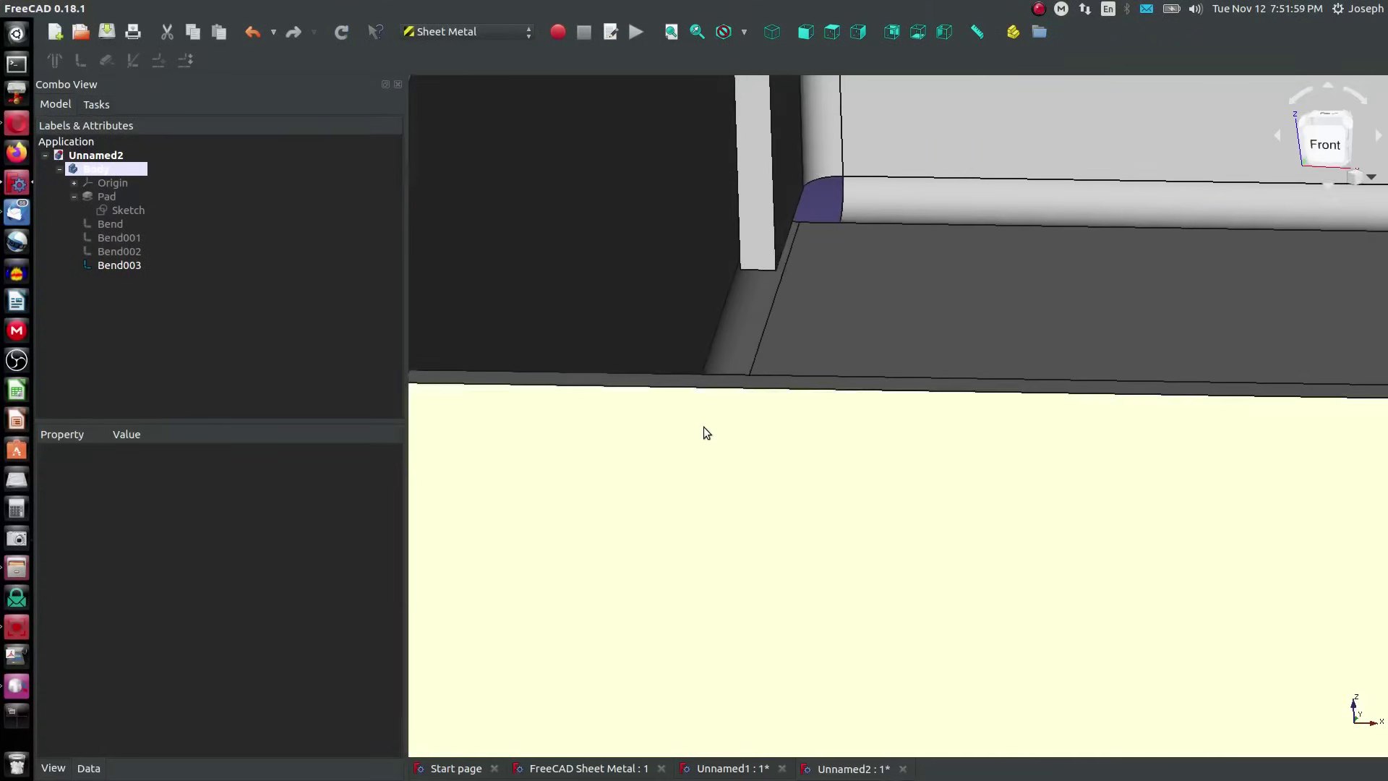
Try to add corner flaps at the tray's positive X end, using one long-wall end edge and one short-wall end edge
scroll(705, 426, "down", 8)
scroll(1081, 369, "up", 3)
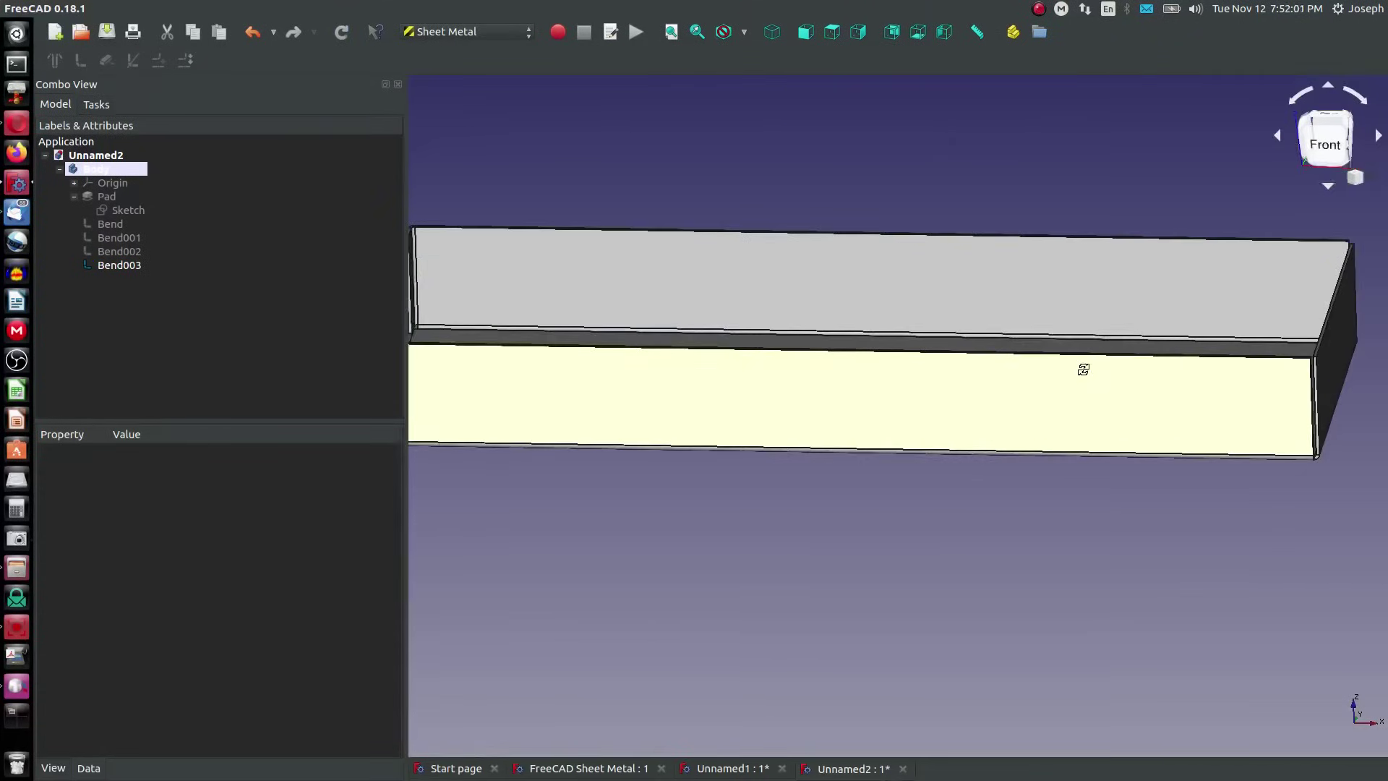
mouse_move(1082, 369)
middle_mouse_down()
mouse_move(1196, 375)
mouse_move(1084, 366)
middle_mouse_up()
scroll(1041, 311, "up", 4)
scroll(1034, 307, "up", 2)
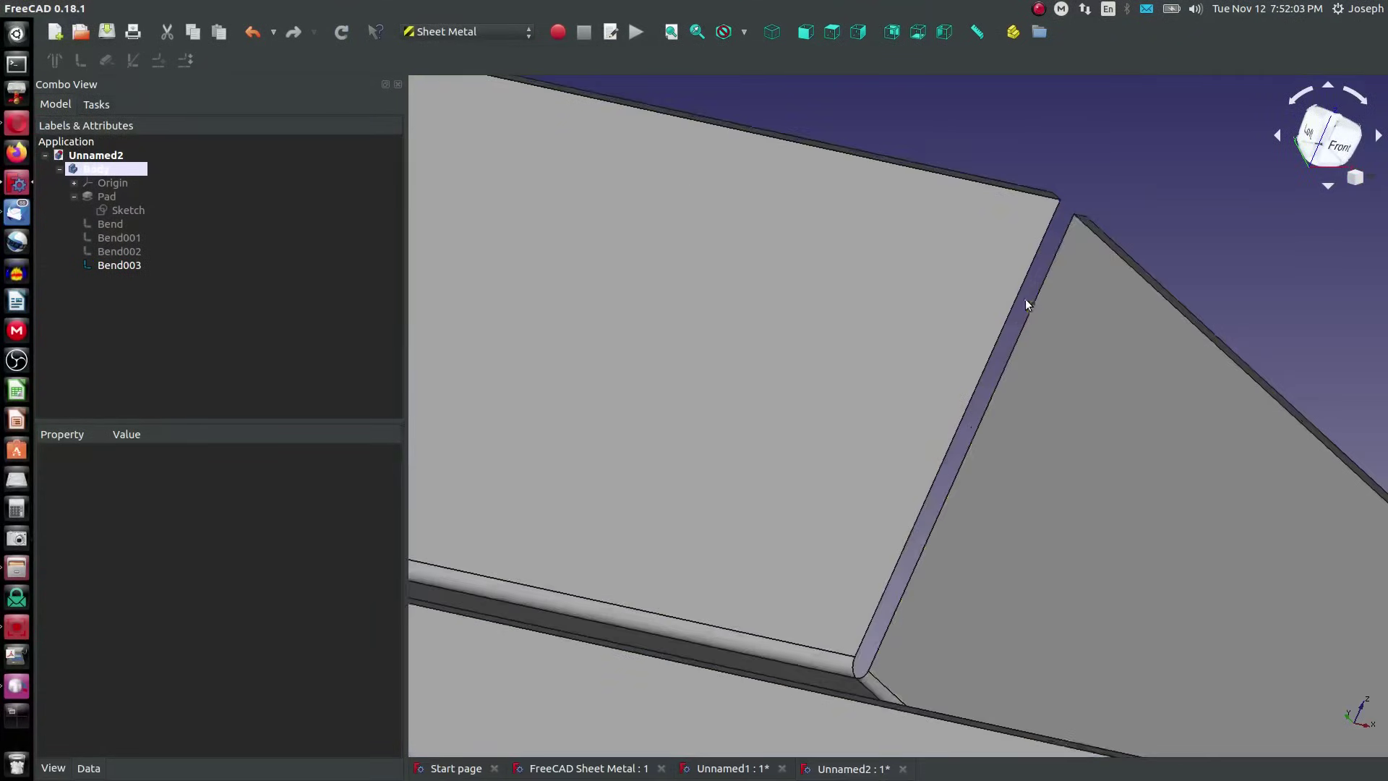
left_click(1020, 296)
scroll(994, 347, "up", 2)
scroll(998, 365, "down", 5)
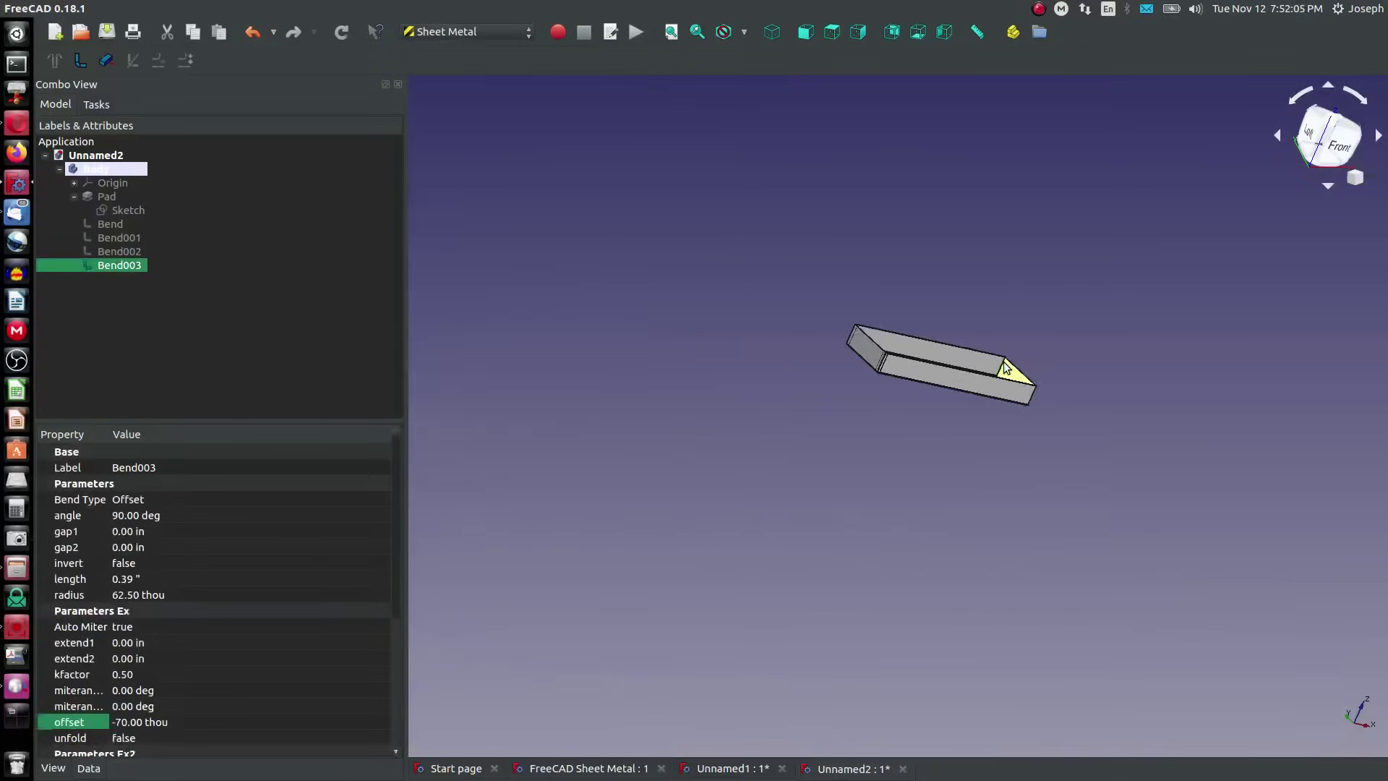
middle_click_drag(1000, 365, 1010, 335)
scroll(1102, 456, "up", 5)
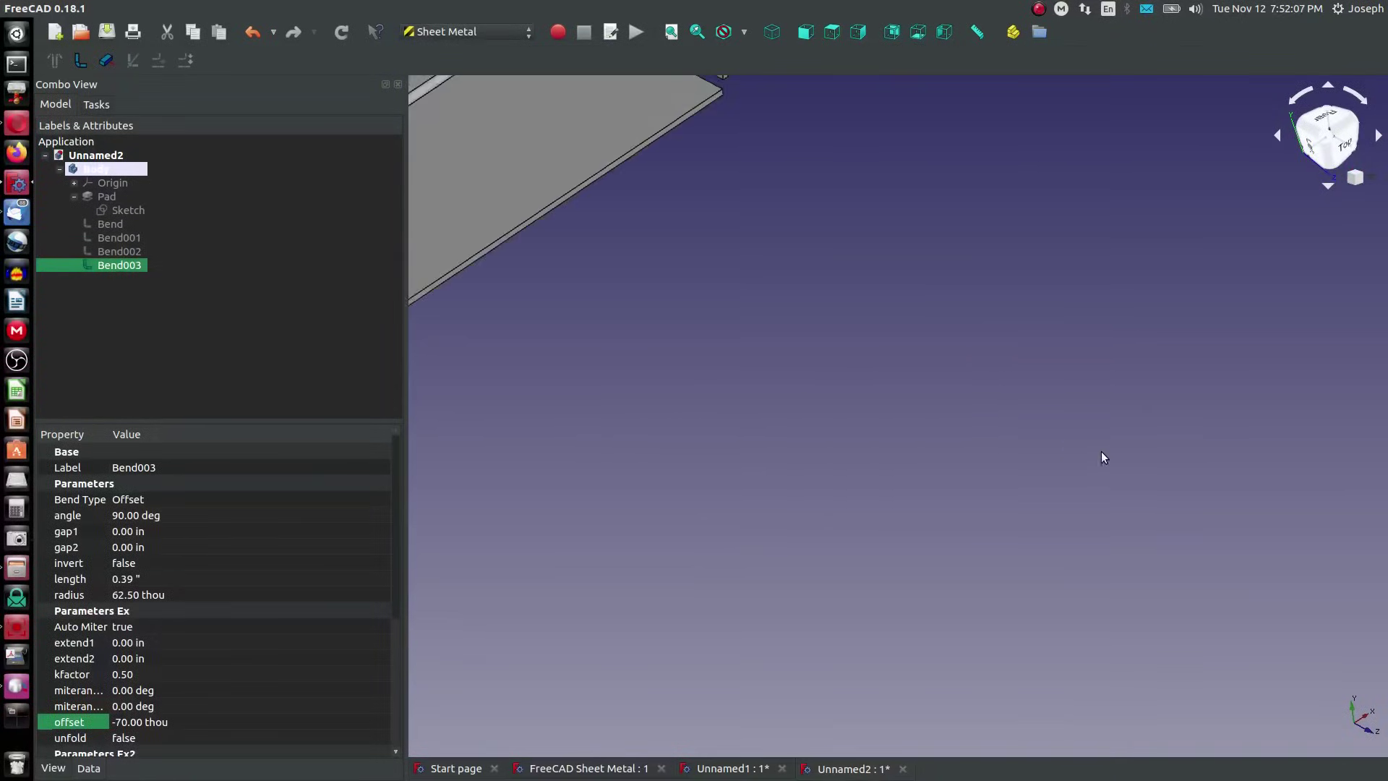
scroll(784, 217, "up", 2)
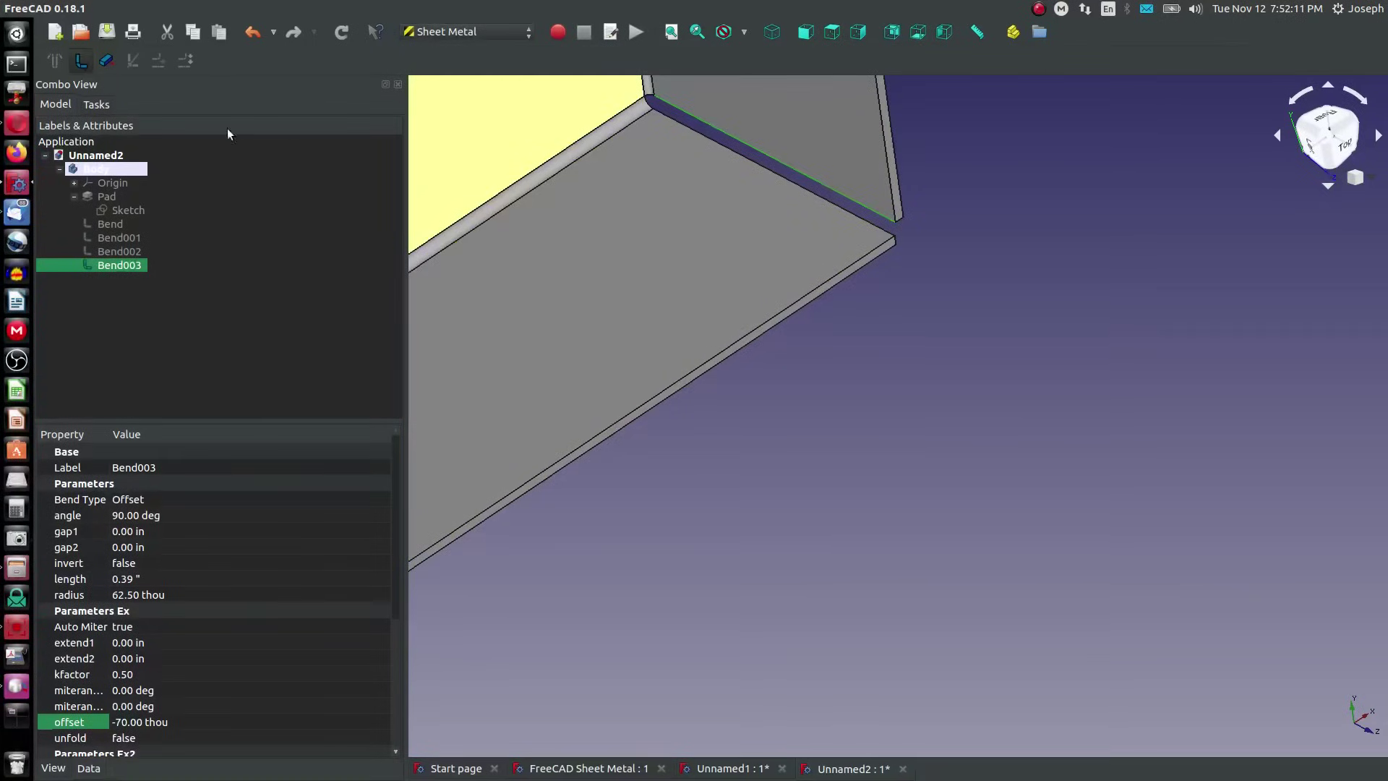
middle_click_drag(814, 424, 766, 352)
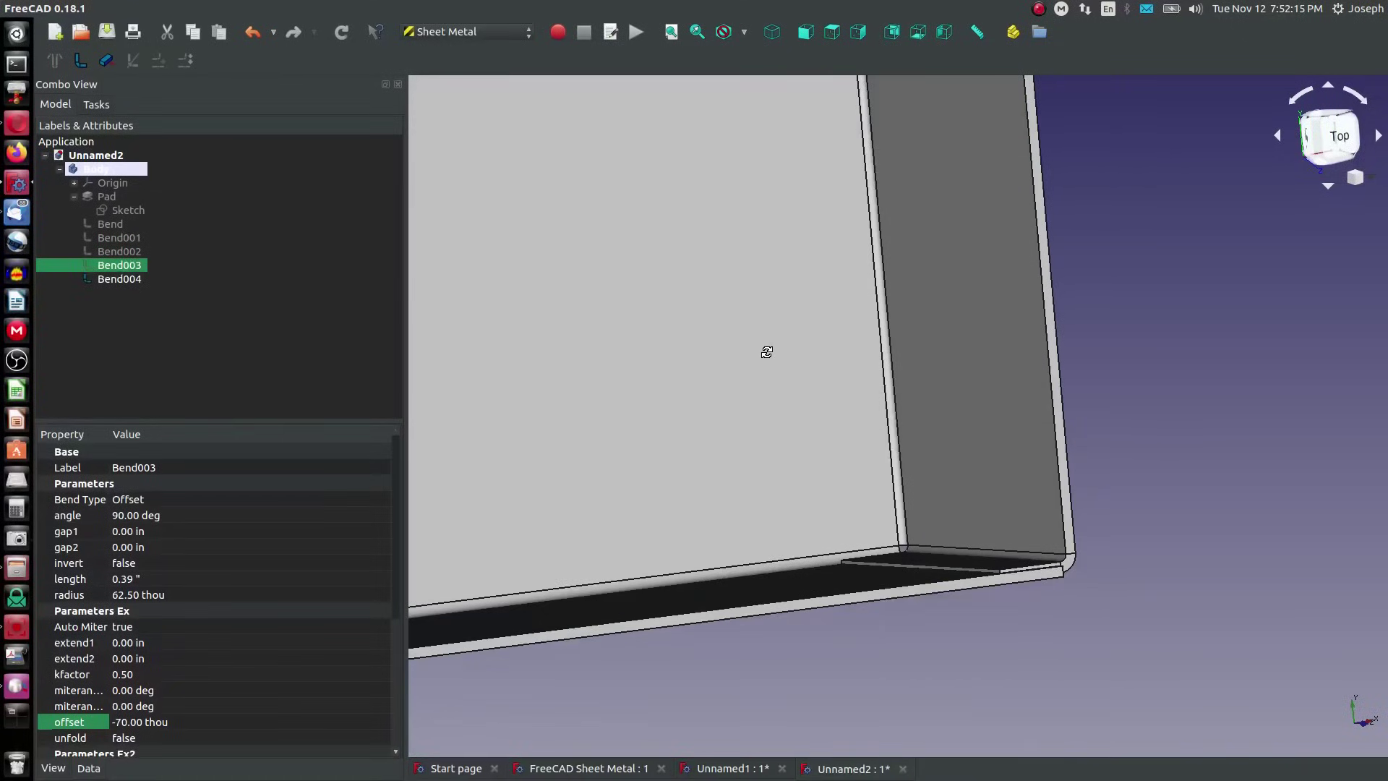
scroll(1033, 561, "up", 5)
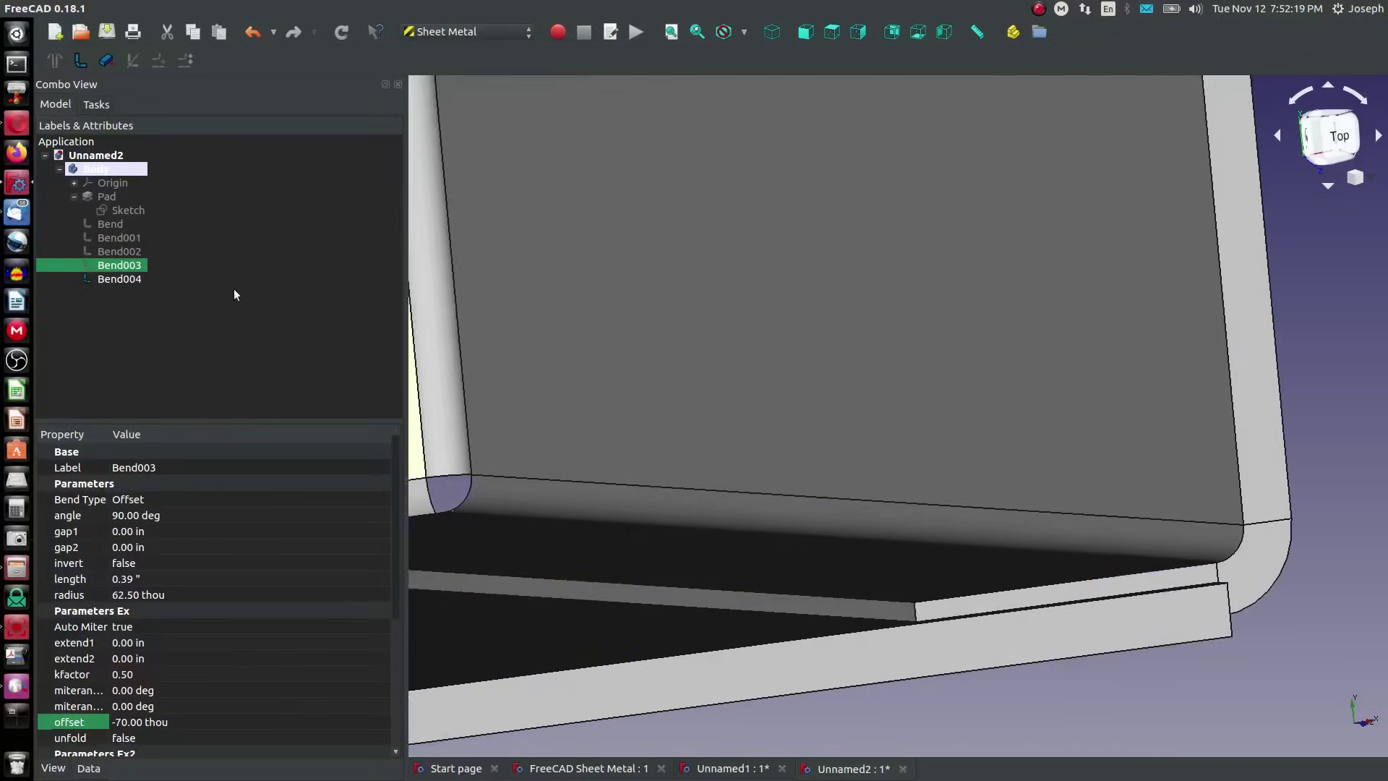
Delete the newly added corner flaps, Bend004, at the tray's positive X end
right_click(134, 279)
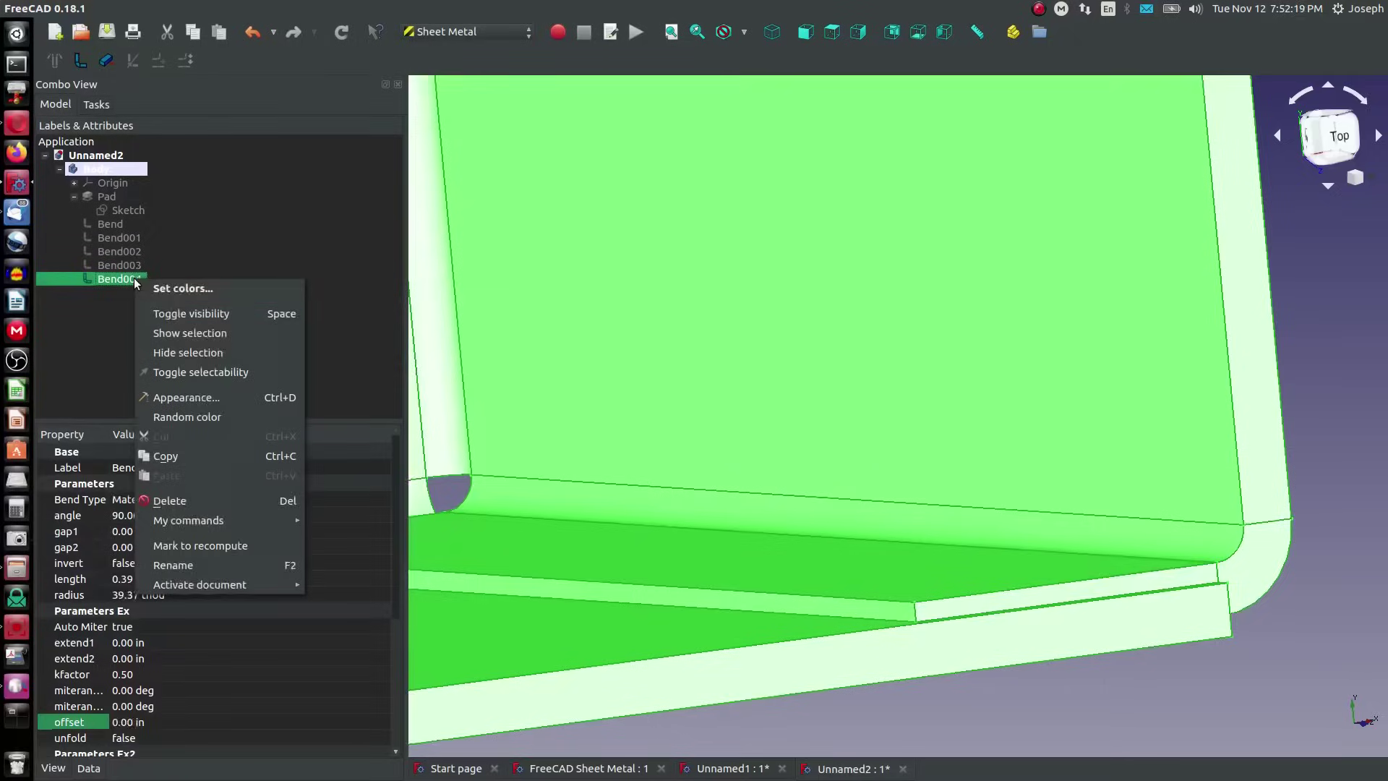
left_click(197, 505)
scroll(788, 398, "down", 3)
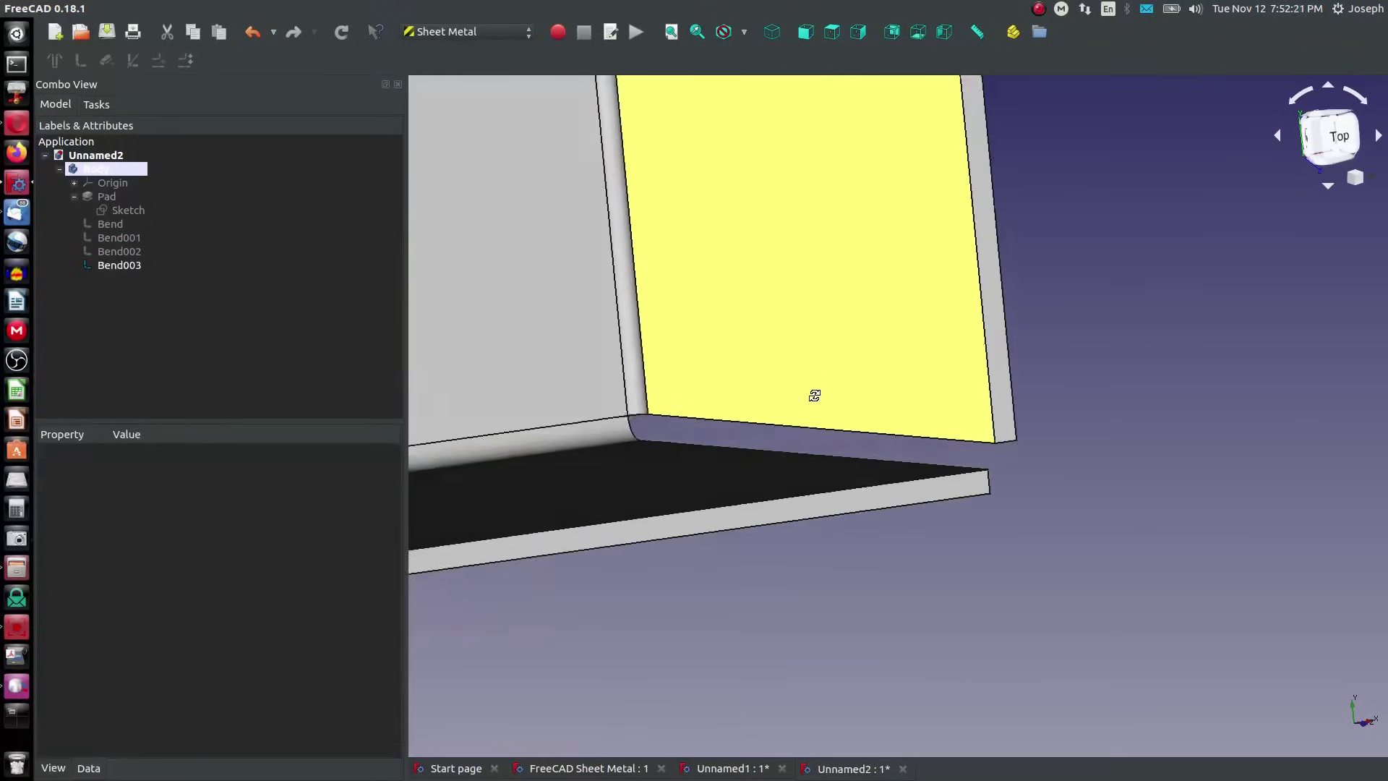
Add corner flaps on the vertical end edges of both long walls at the tray's positive X end
middle_click_drag(812, 397, 874, 341)
left_click(934, 283)
scroll(918, 260, "down", 6)
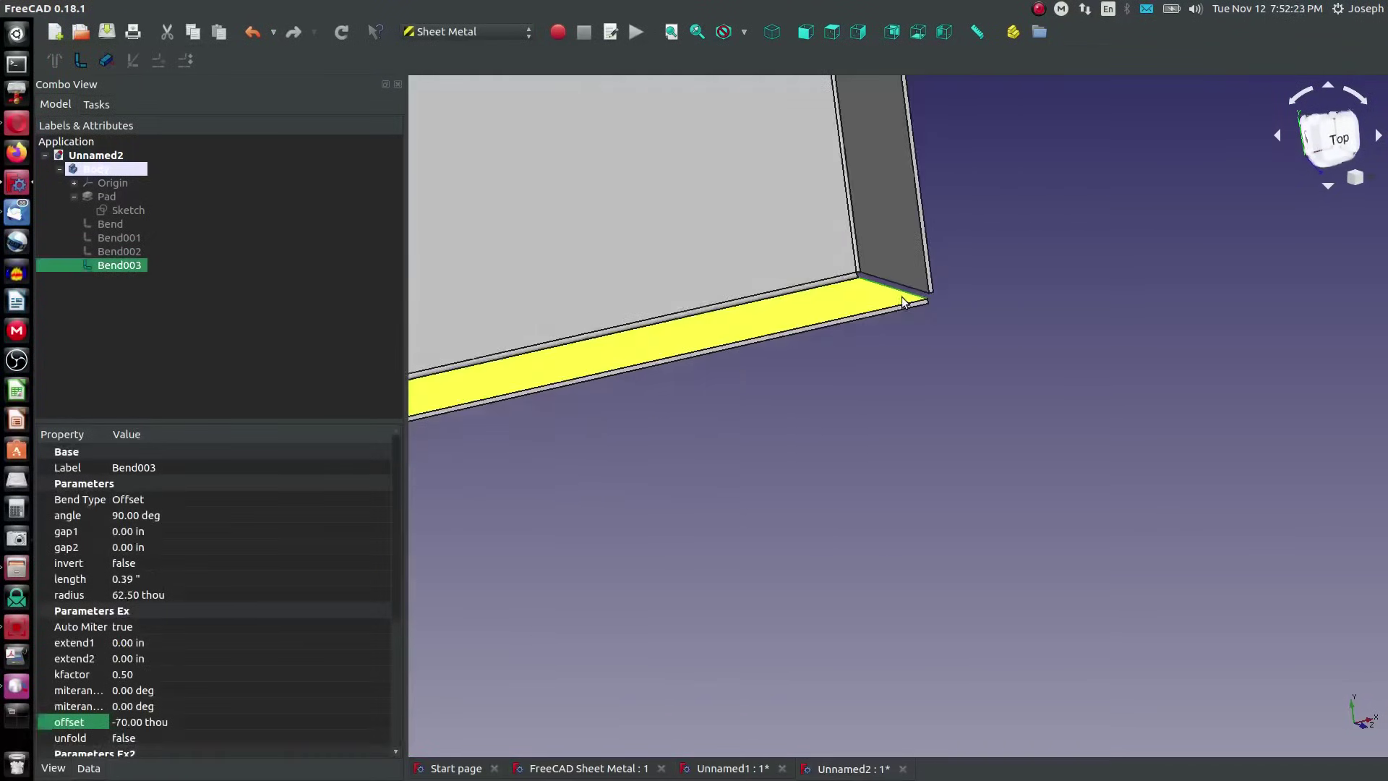
scroll(903, 231, "up", 5)
middle_click_drag(818, 171, 800, 89)
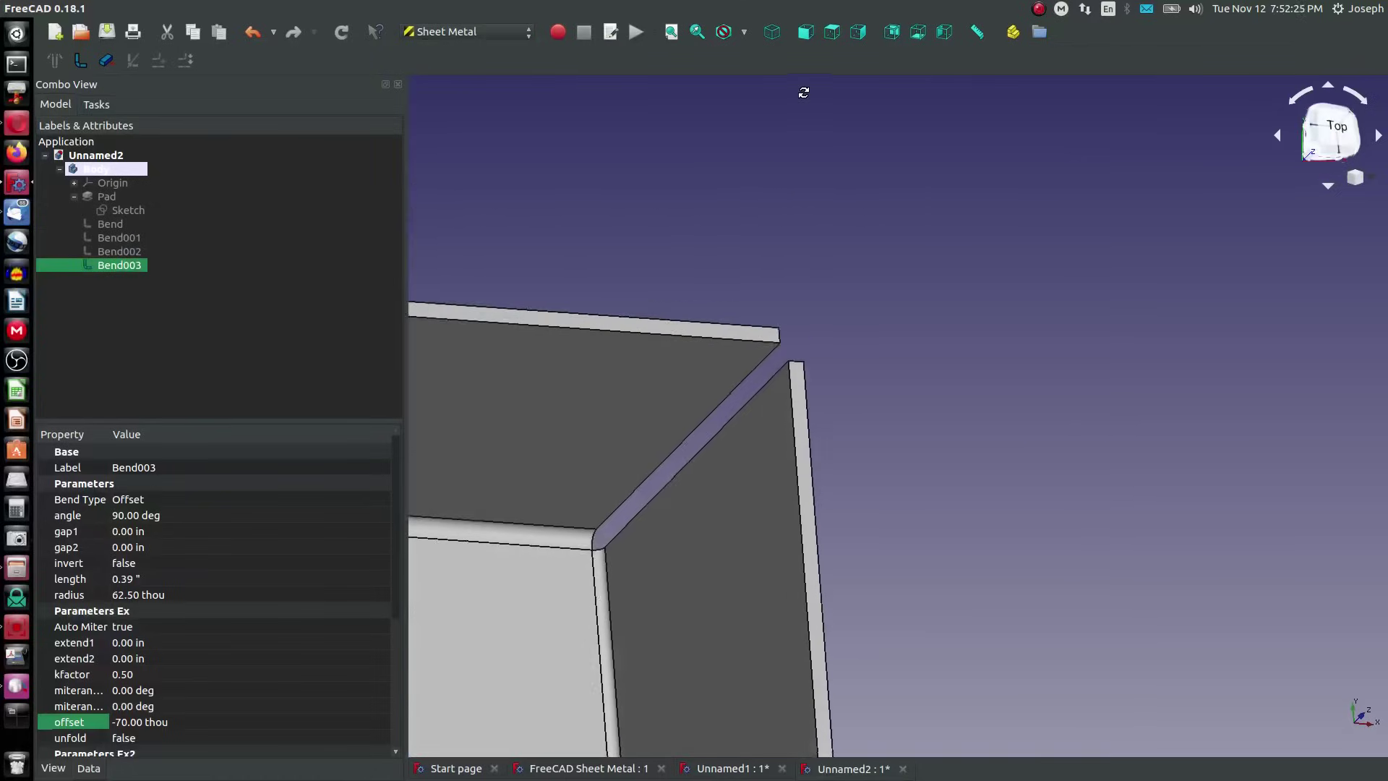
left_click(752, 371)
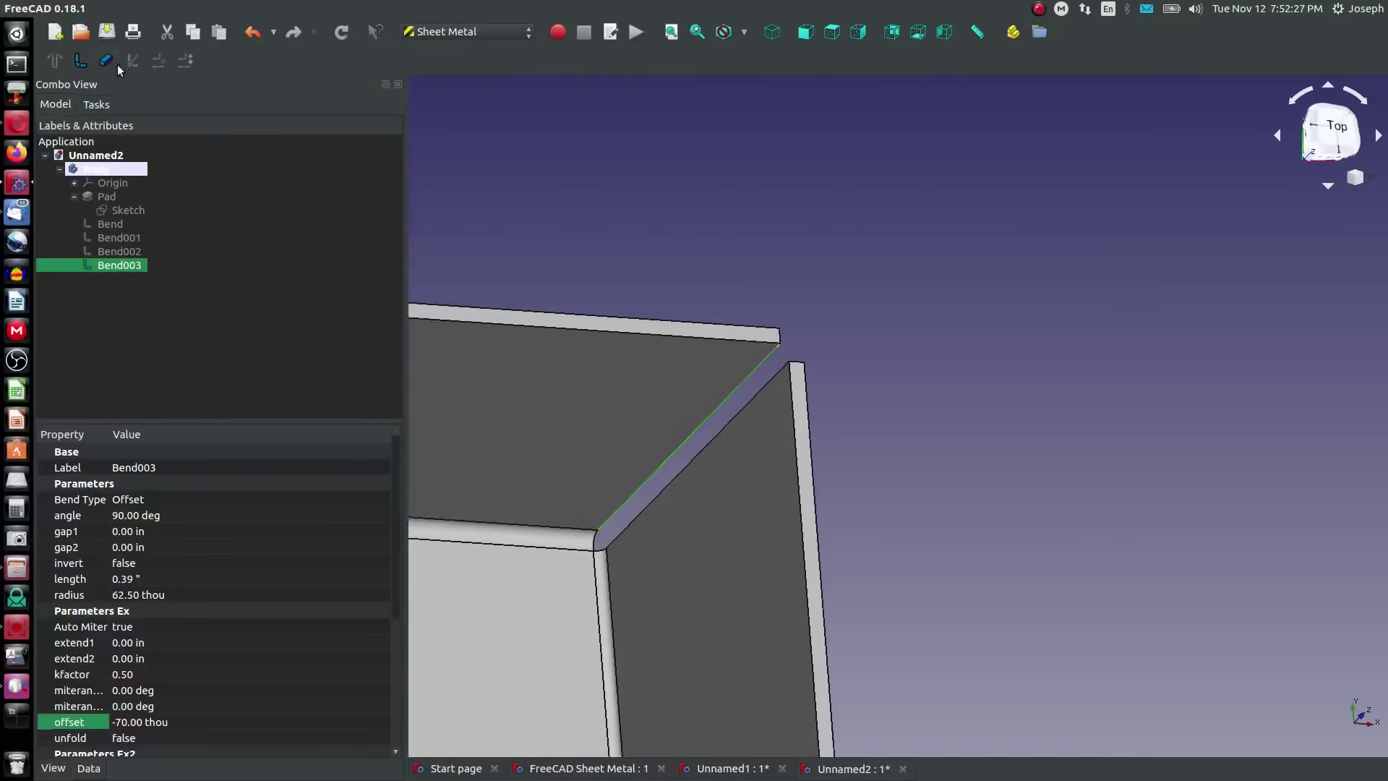
left_click(80, 60)
middle_click_drag(746, 497, 785, 592)
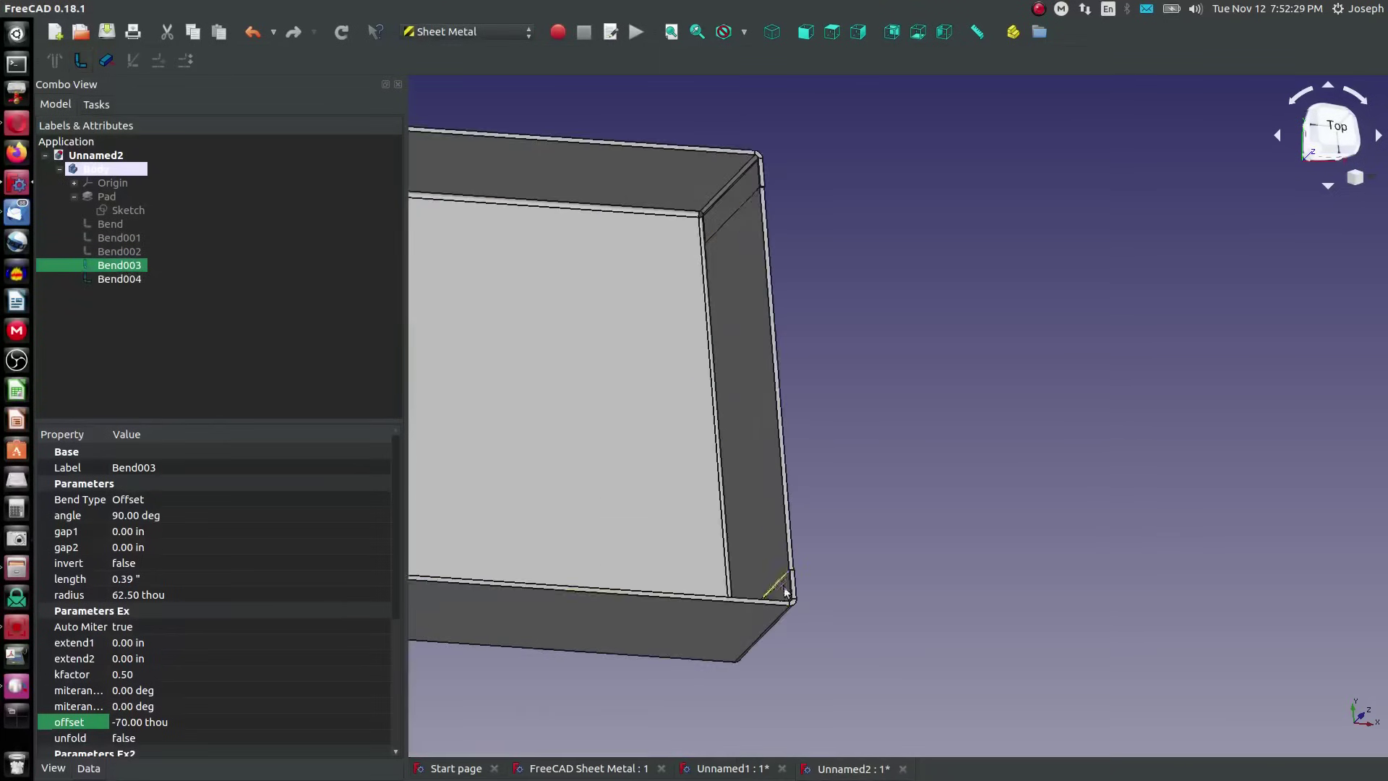
scroll(786, 591, "up", 3)
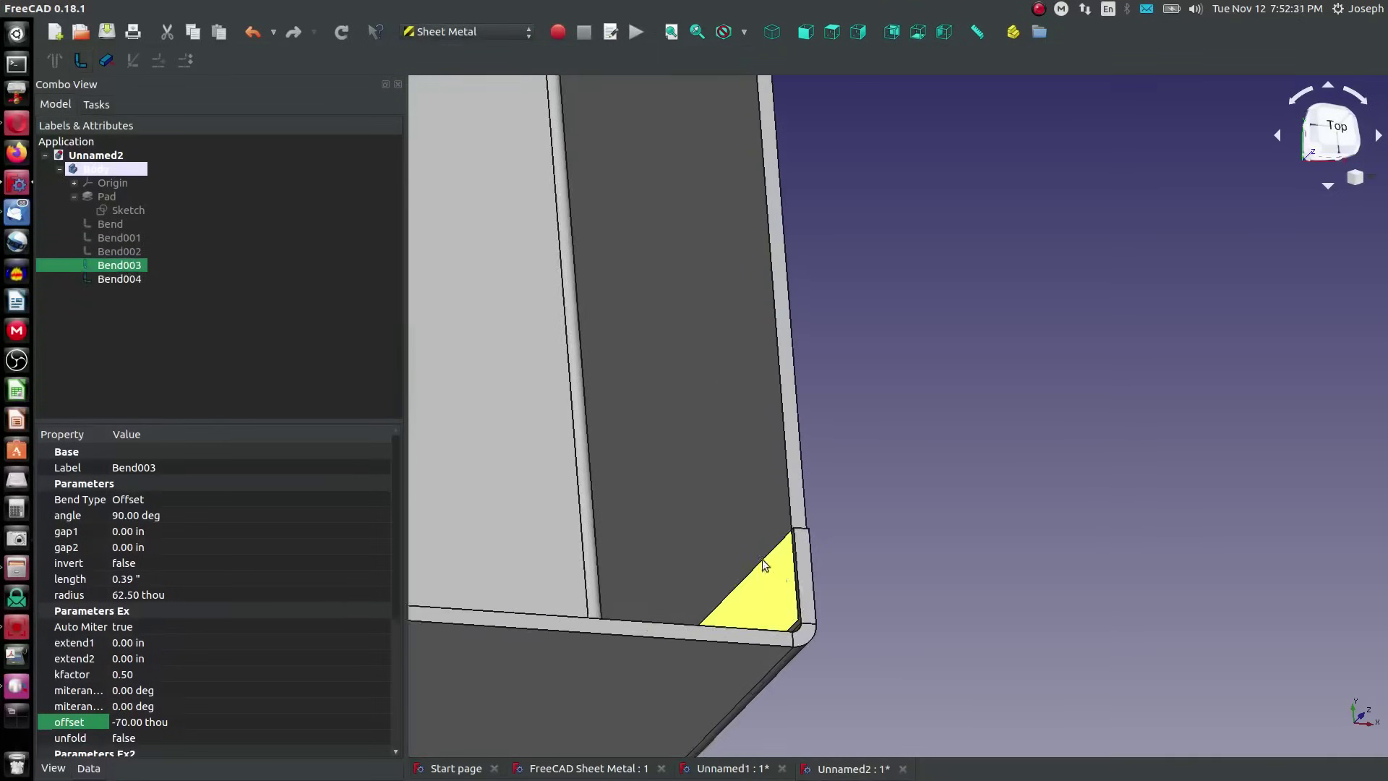
middle_click_drag(796, 676, 979, 473)
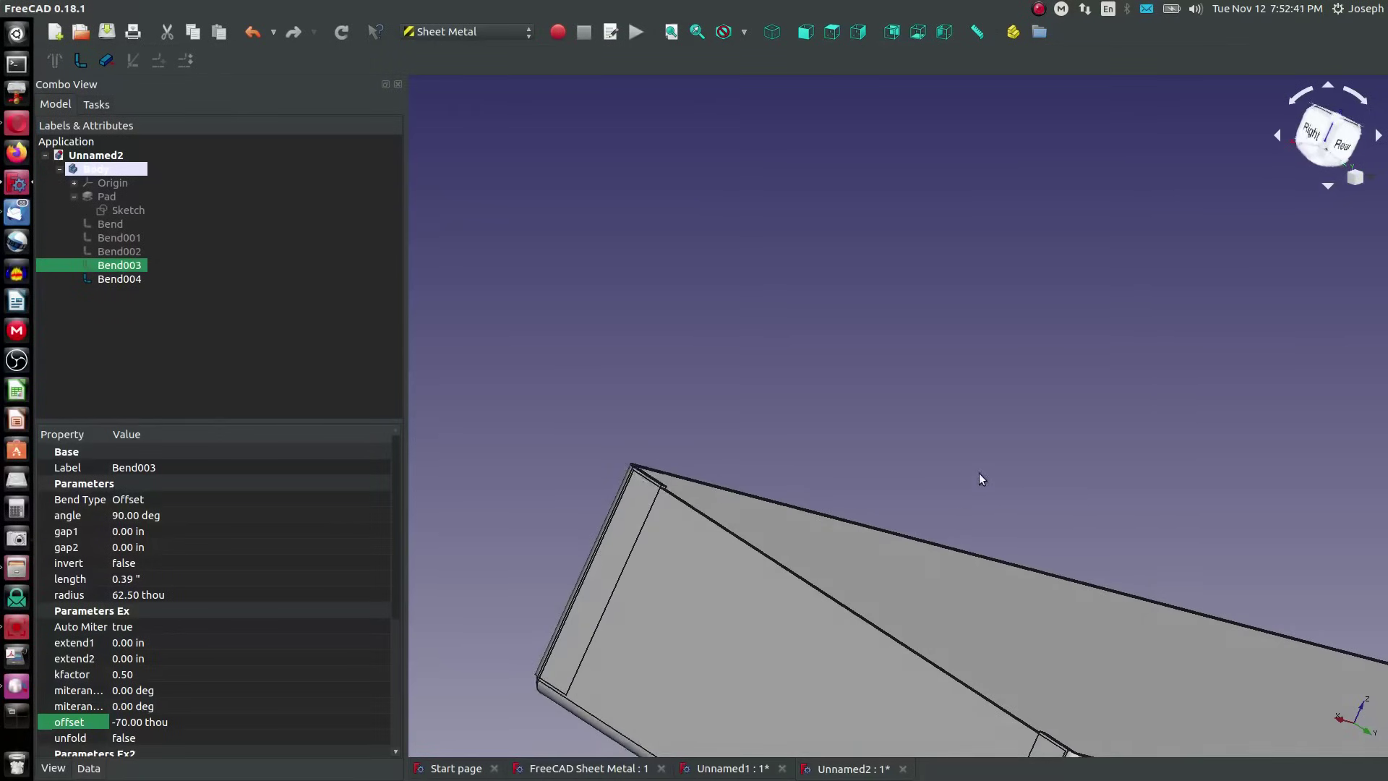
Set the bend radius of the new corner flaps, Bend004, to 62.5 thou
right_click(914, 494)
middle_click_drag(474, 459, 654, 444)
scroll(793, 512, "down", 3)
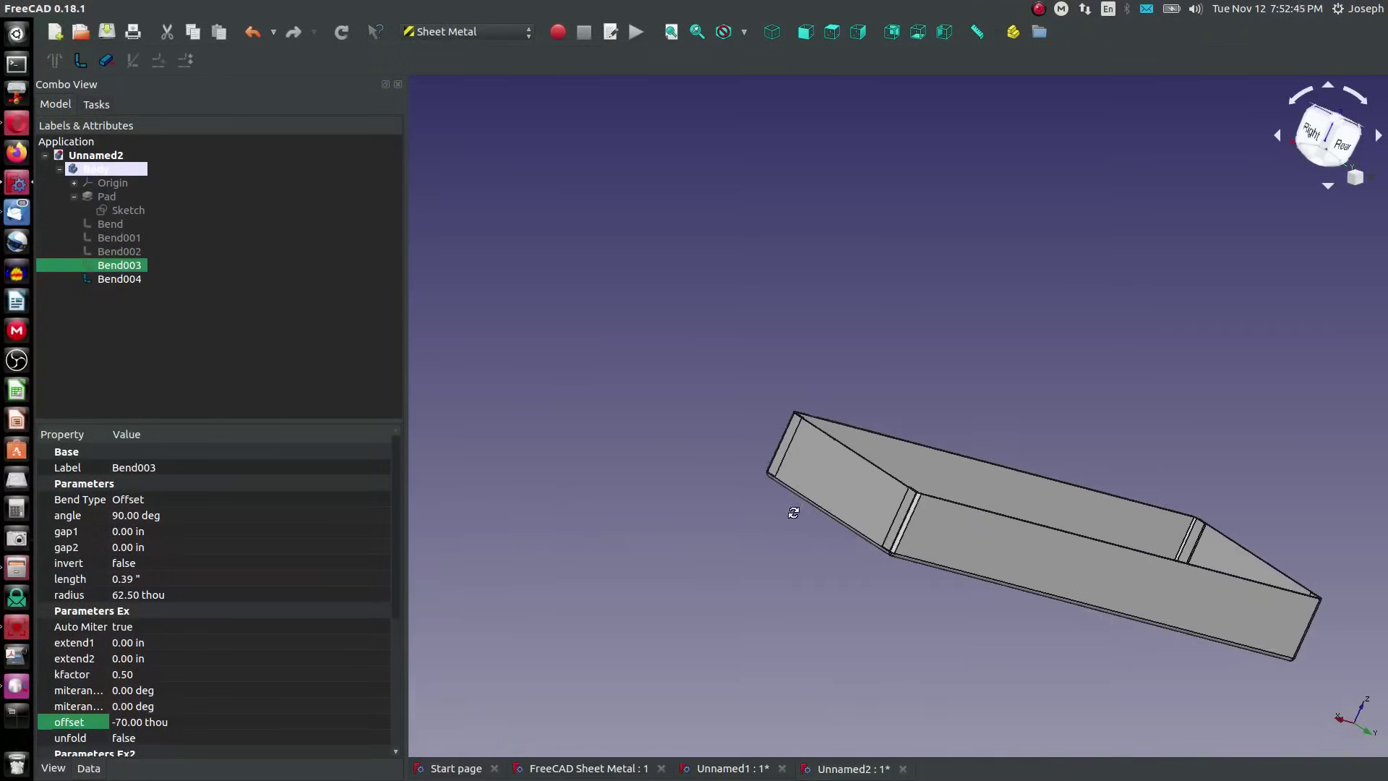
left_click(794, 518)
scroll(1166, 401, "up", 4)
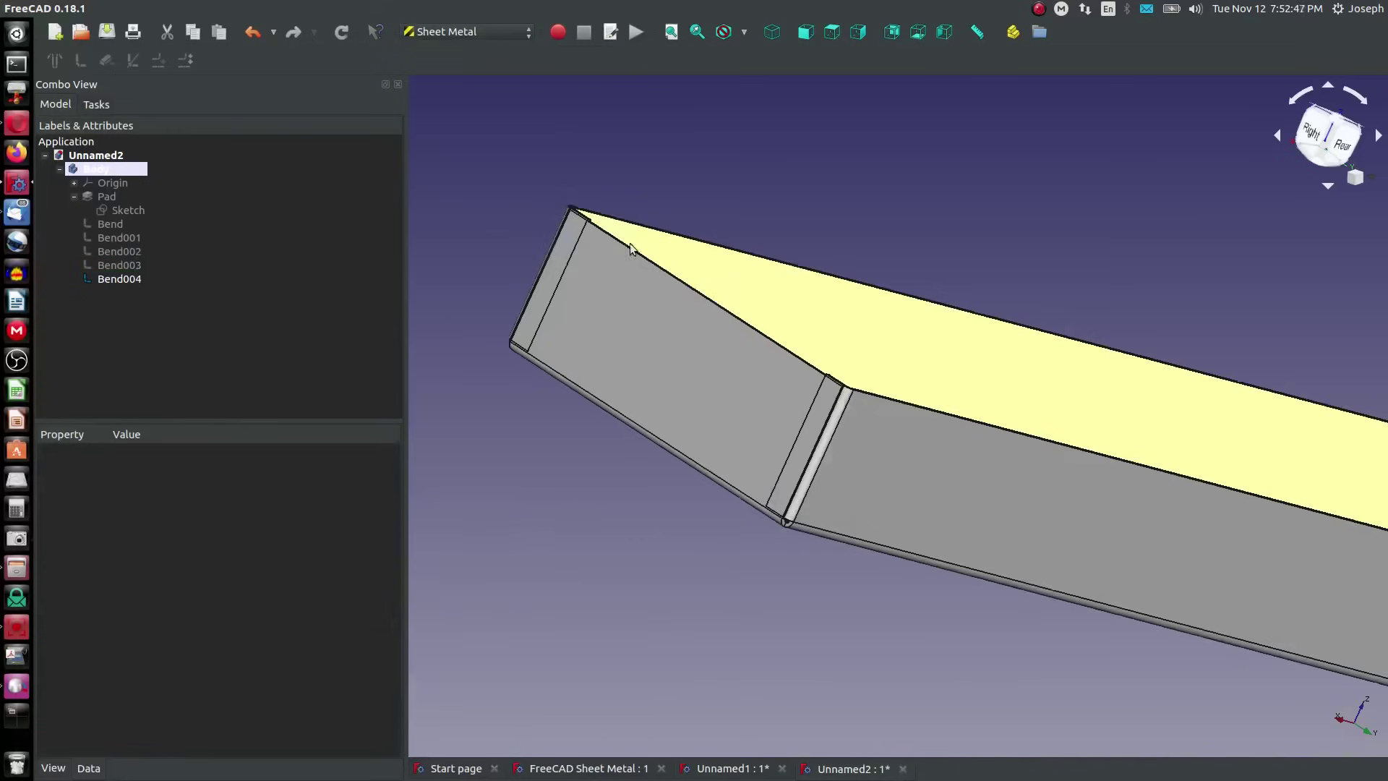
left_click(130, 278)
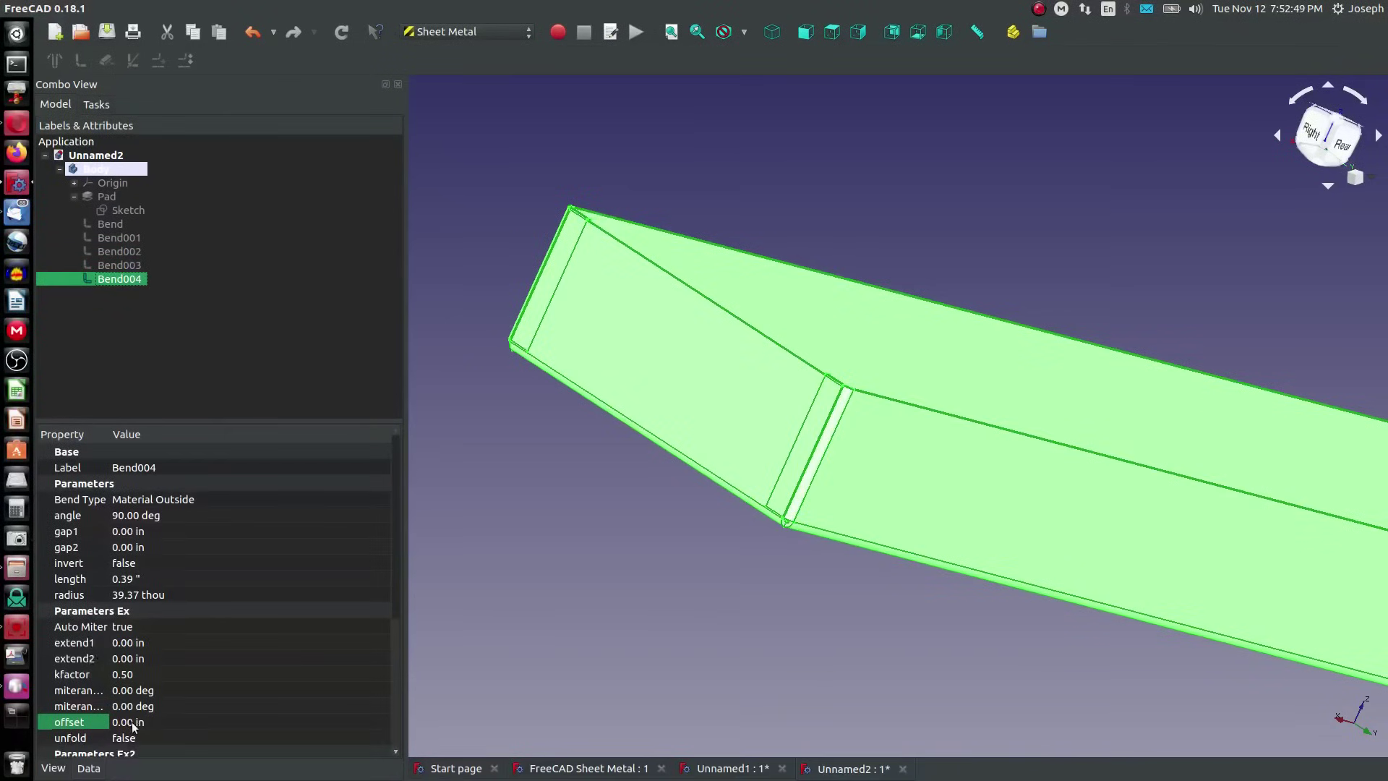
left_click(164, 595)
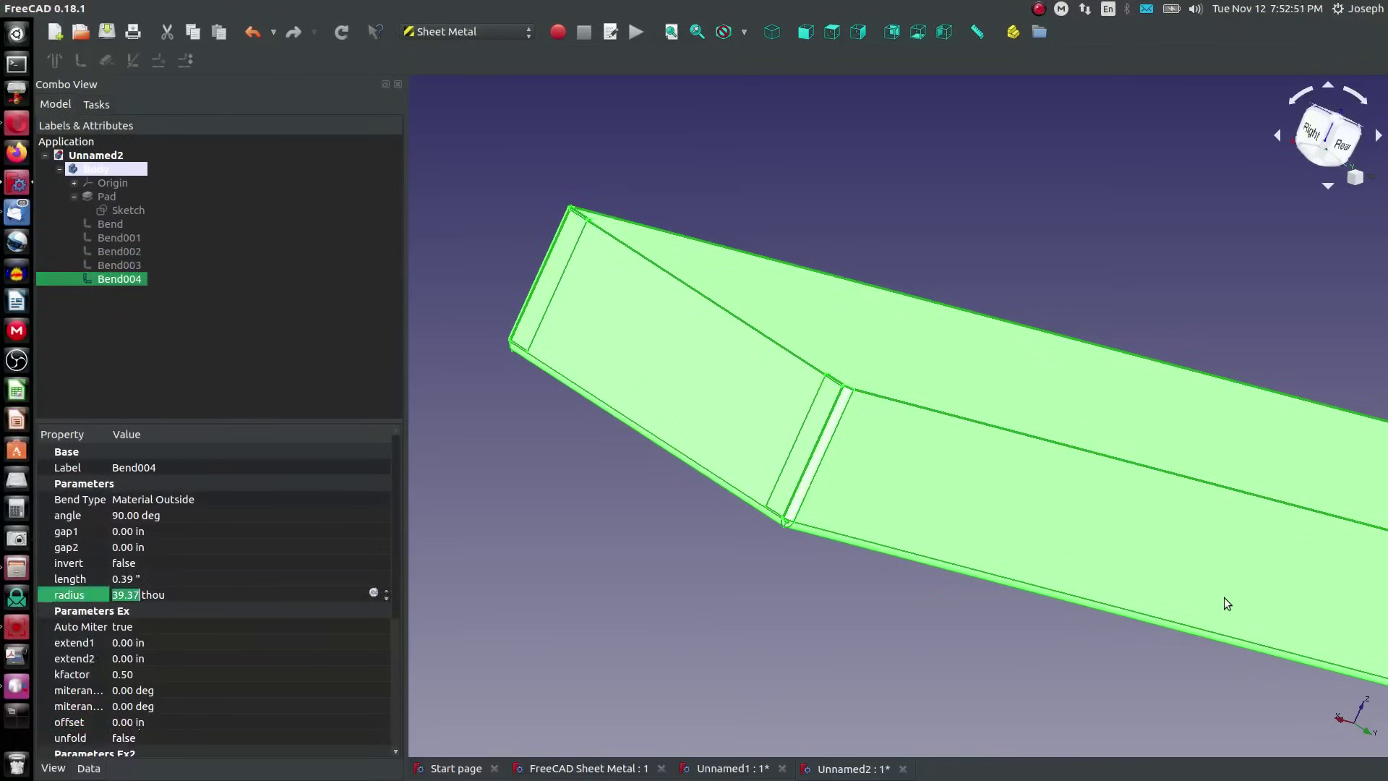
type("62.5")
key("Return")
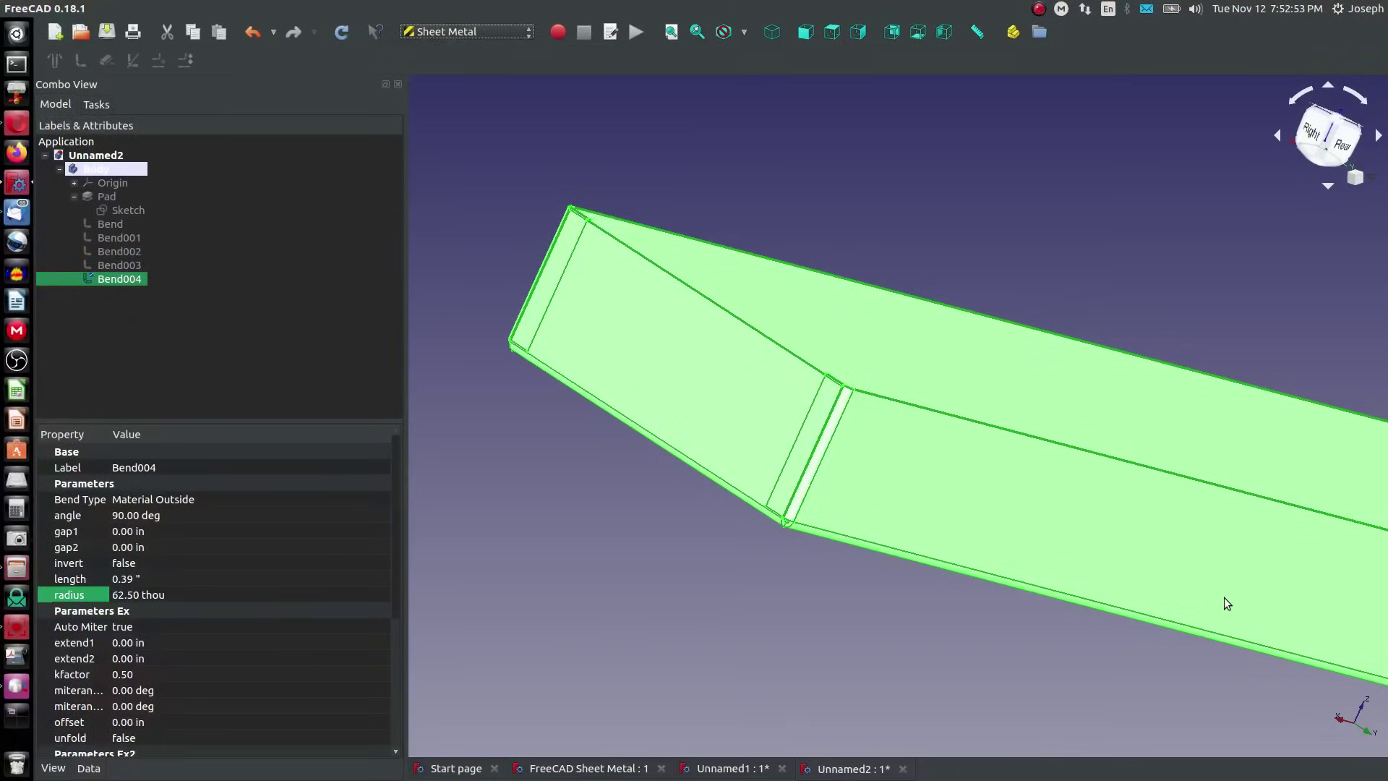
Change the bend type of Bend004 to Offset and recompute the model
left_click(137, 501)
left_click(137, 501)
left_click(162, 561)
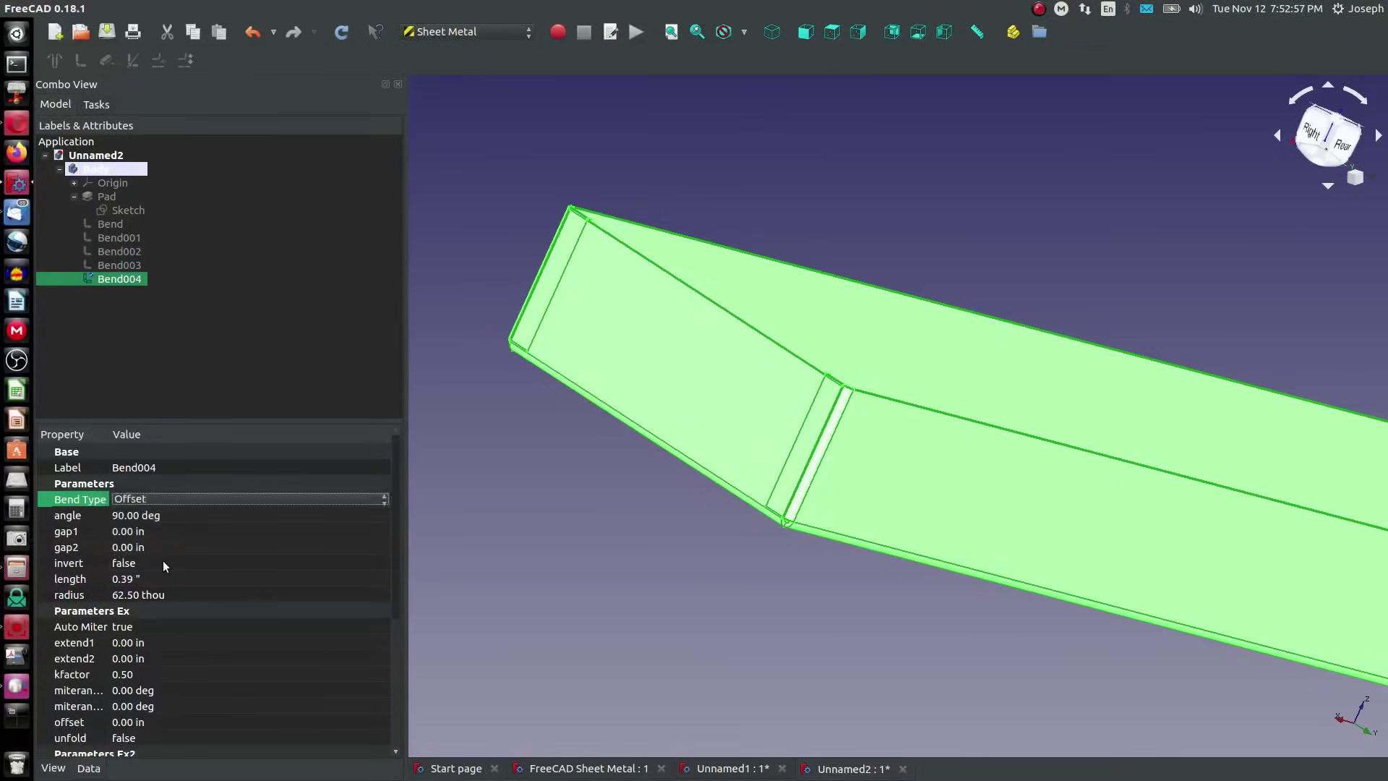
left_click(339, 32)
scroll(621, 329, "up", 2)
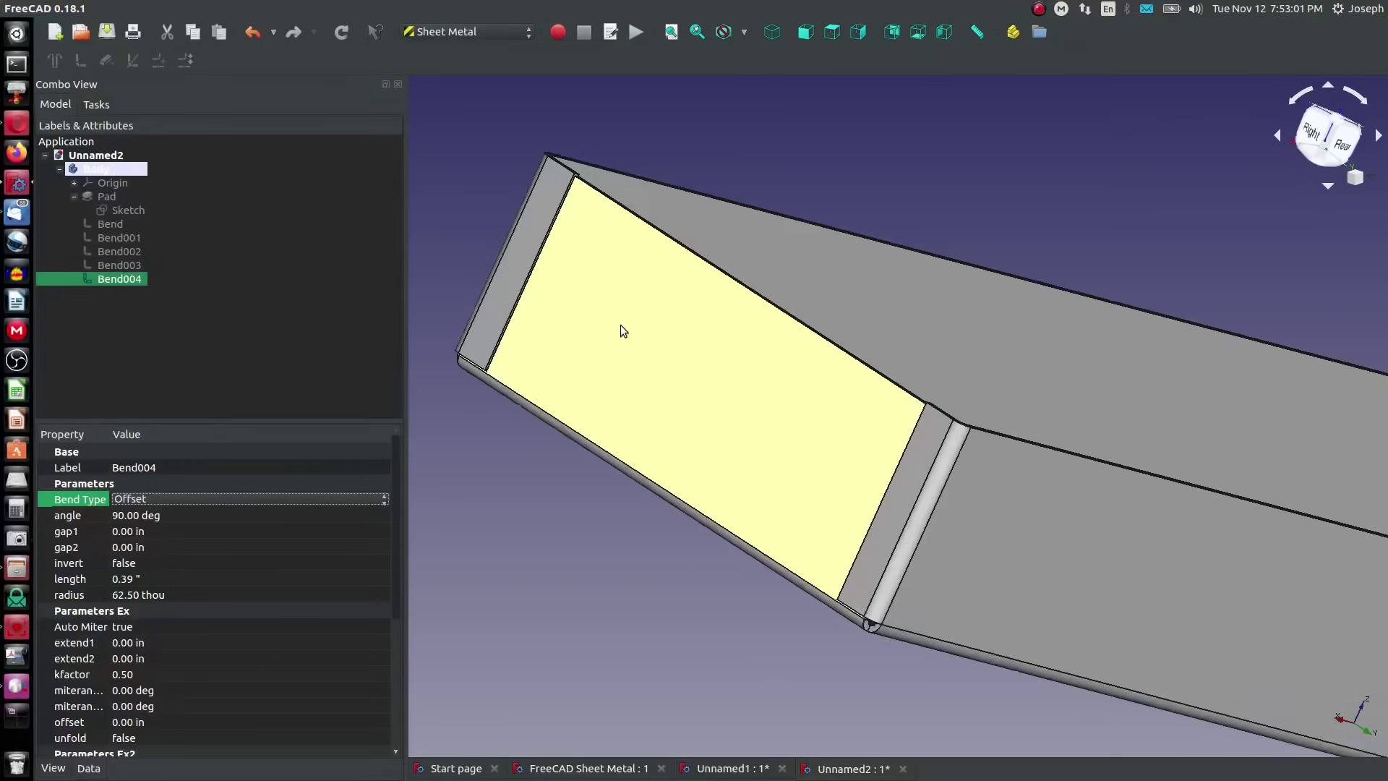
Inspect the bends at the tray's positive X end and set the radius of Bend001 to 62.5 thou
middle_click_drag(623, 331, 838, 461)
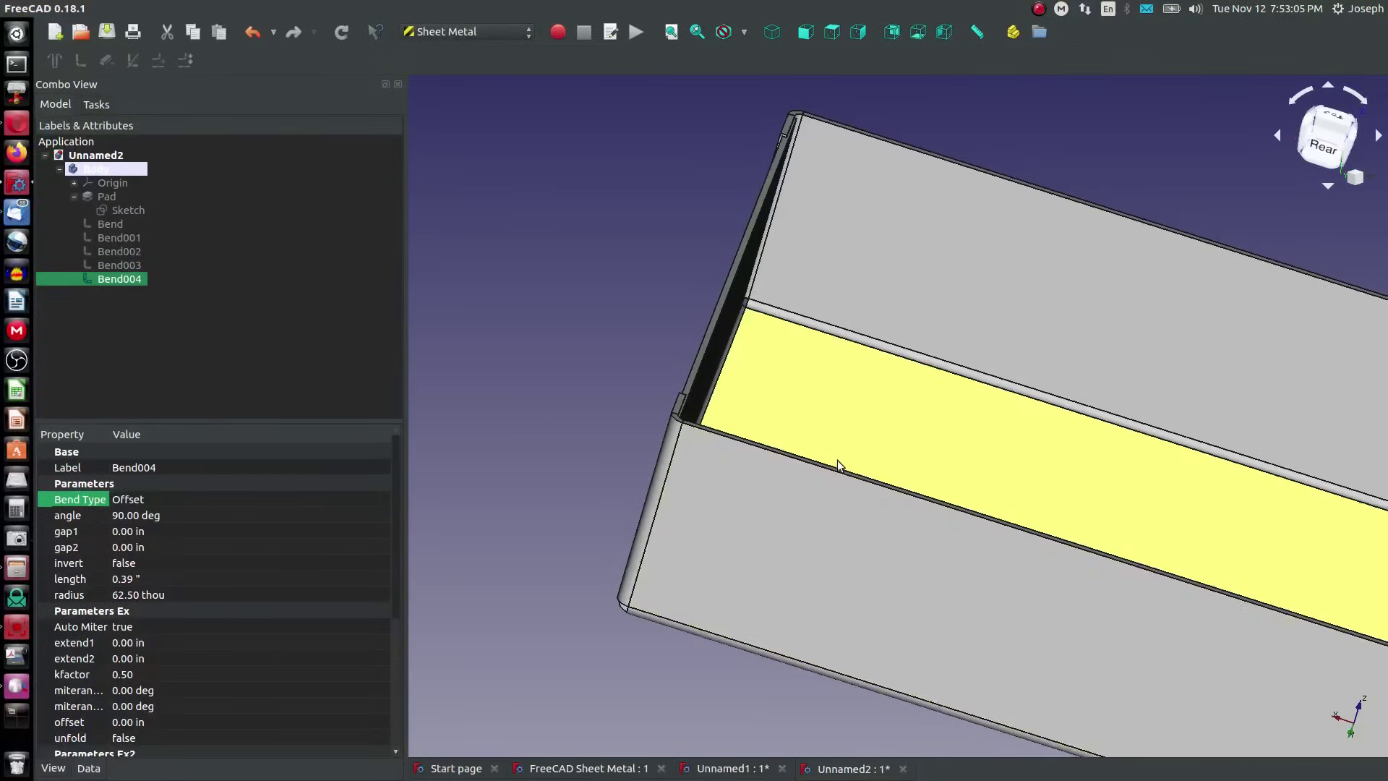
scroll(726, 336, "up", 3)
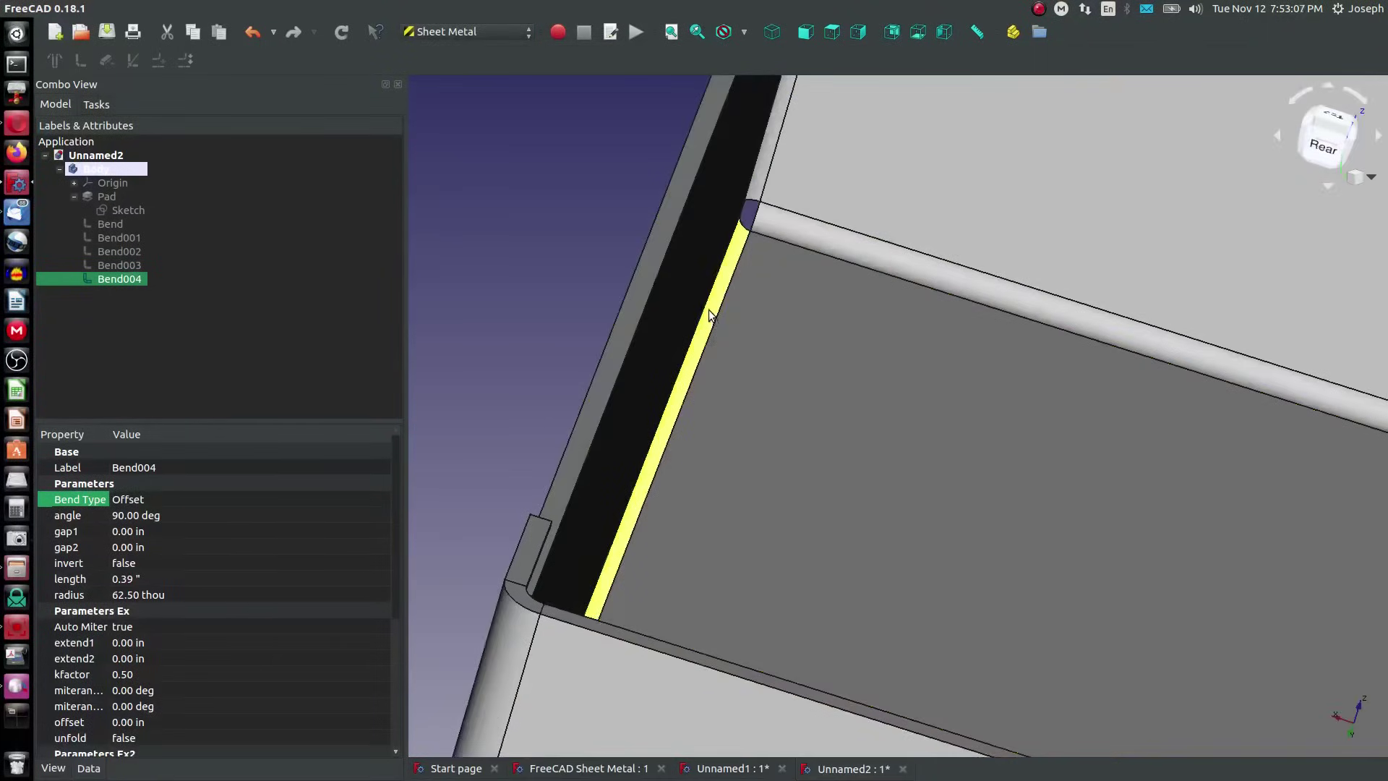
left_click(711, 314)
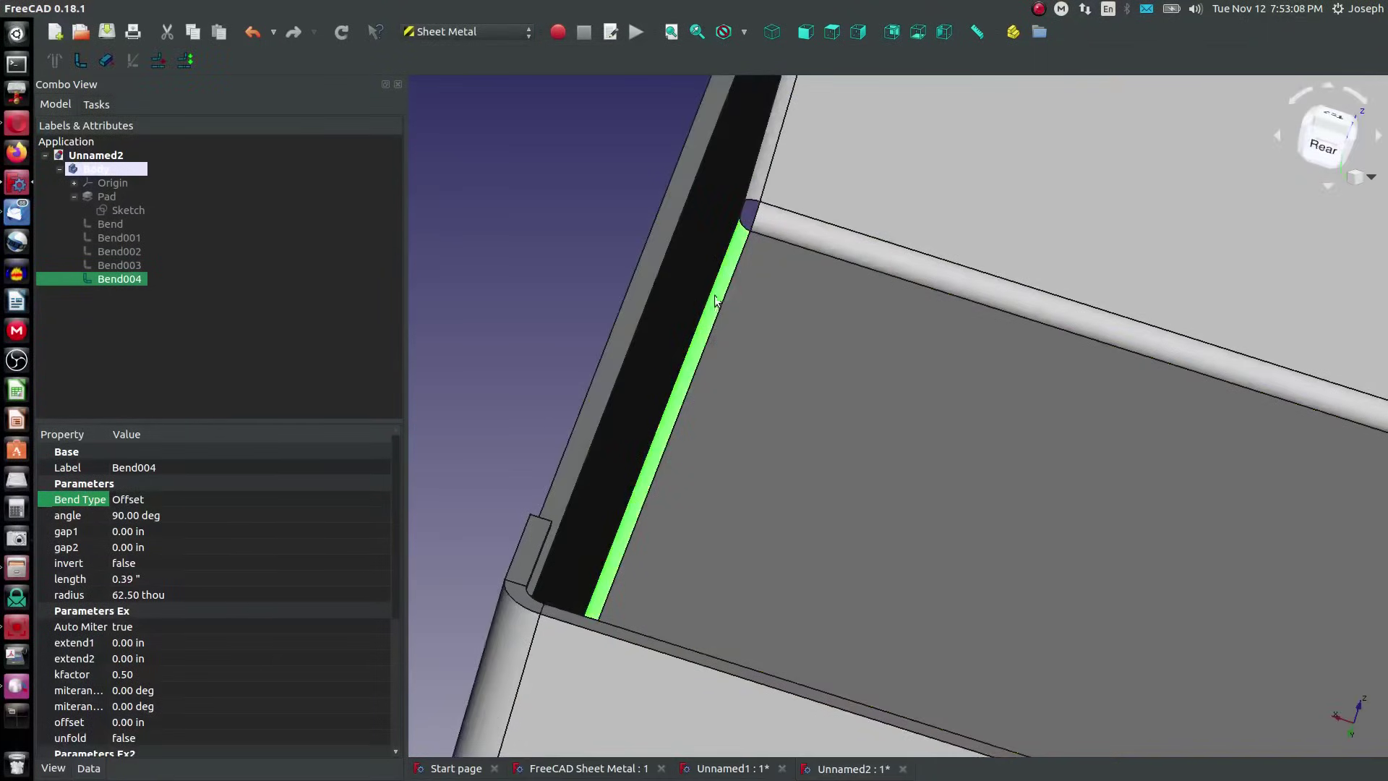
left_click(120, 251)
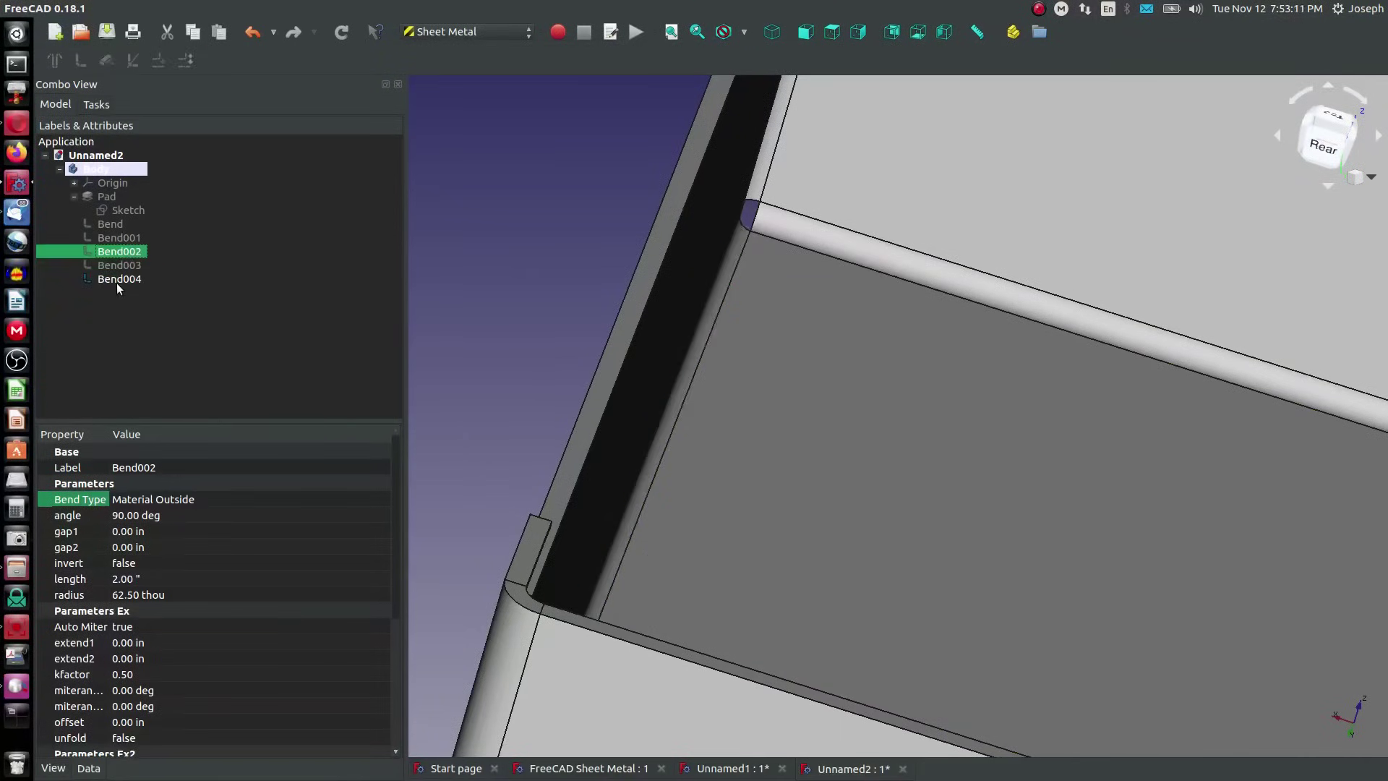
left_click(101, 240)
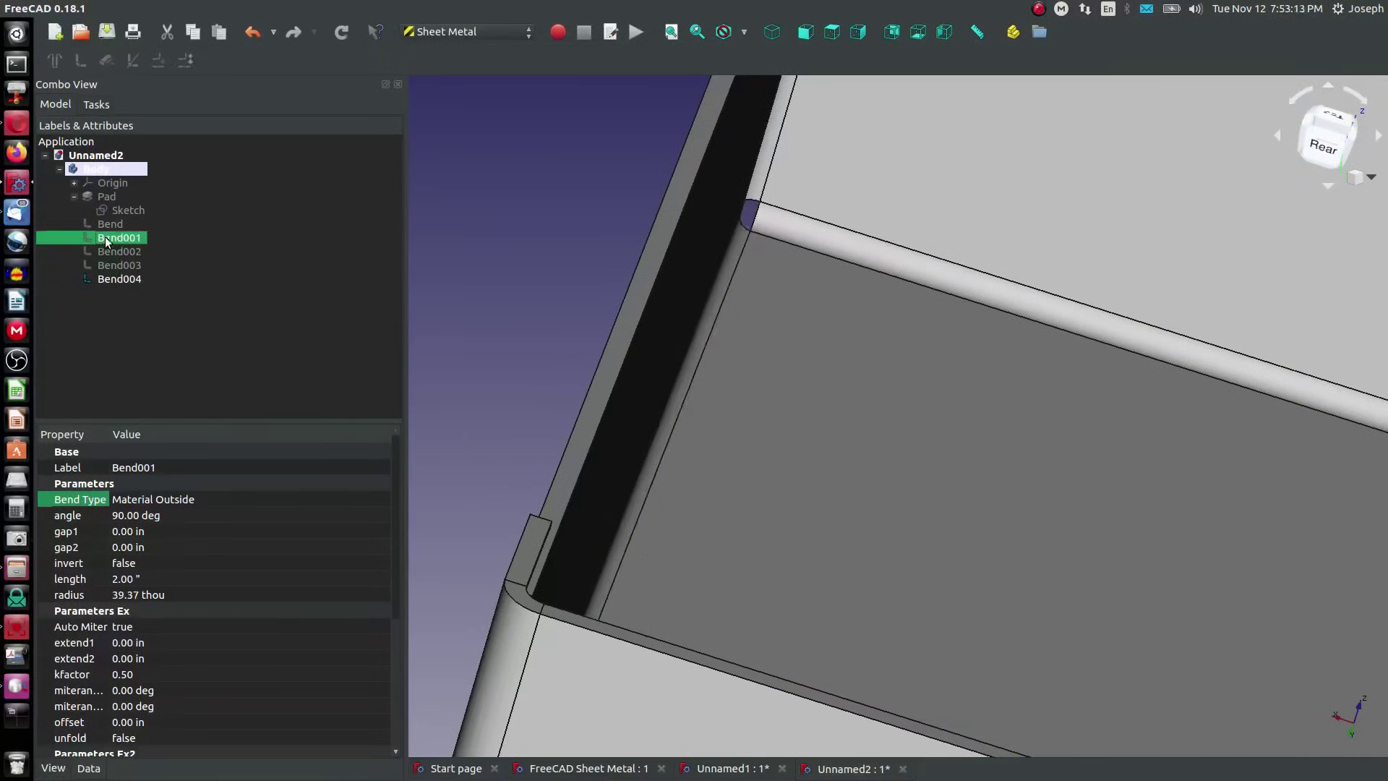
left_click(130, 595)
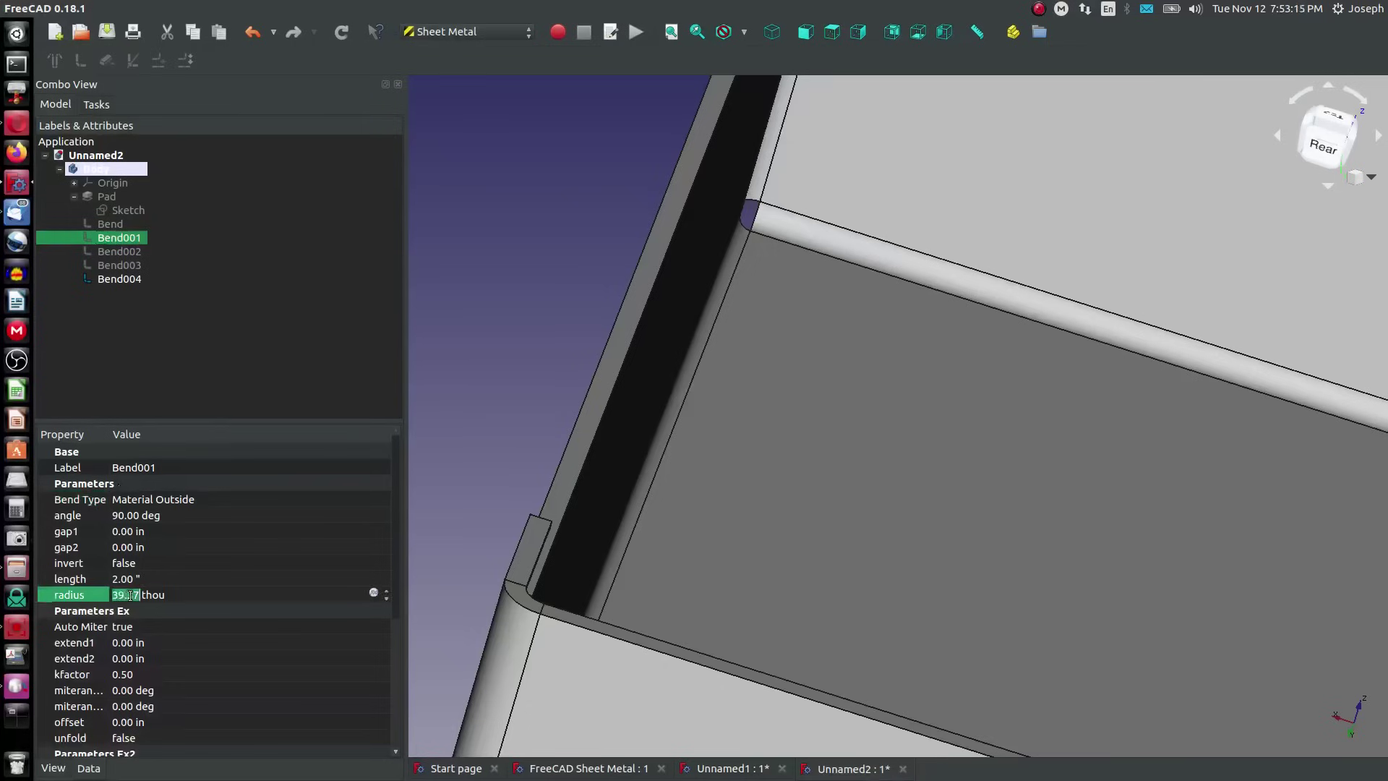
type("62.5")
left_click(561, 379)
scroll(680, 242, "down", 4)
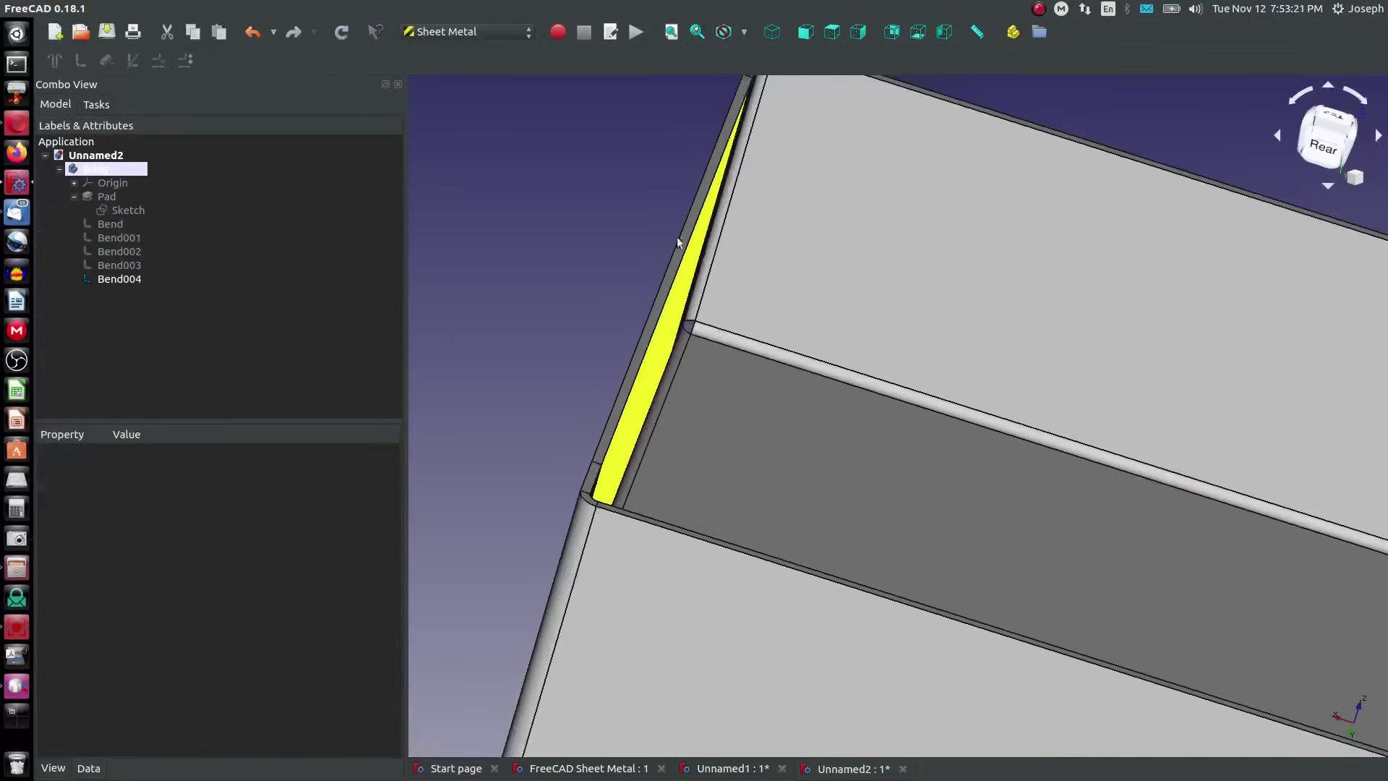
scroll(701, 148, "up", 4)
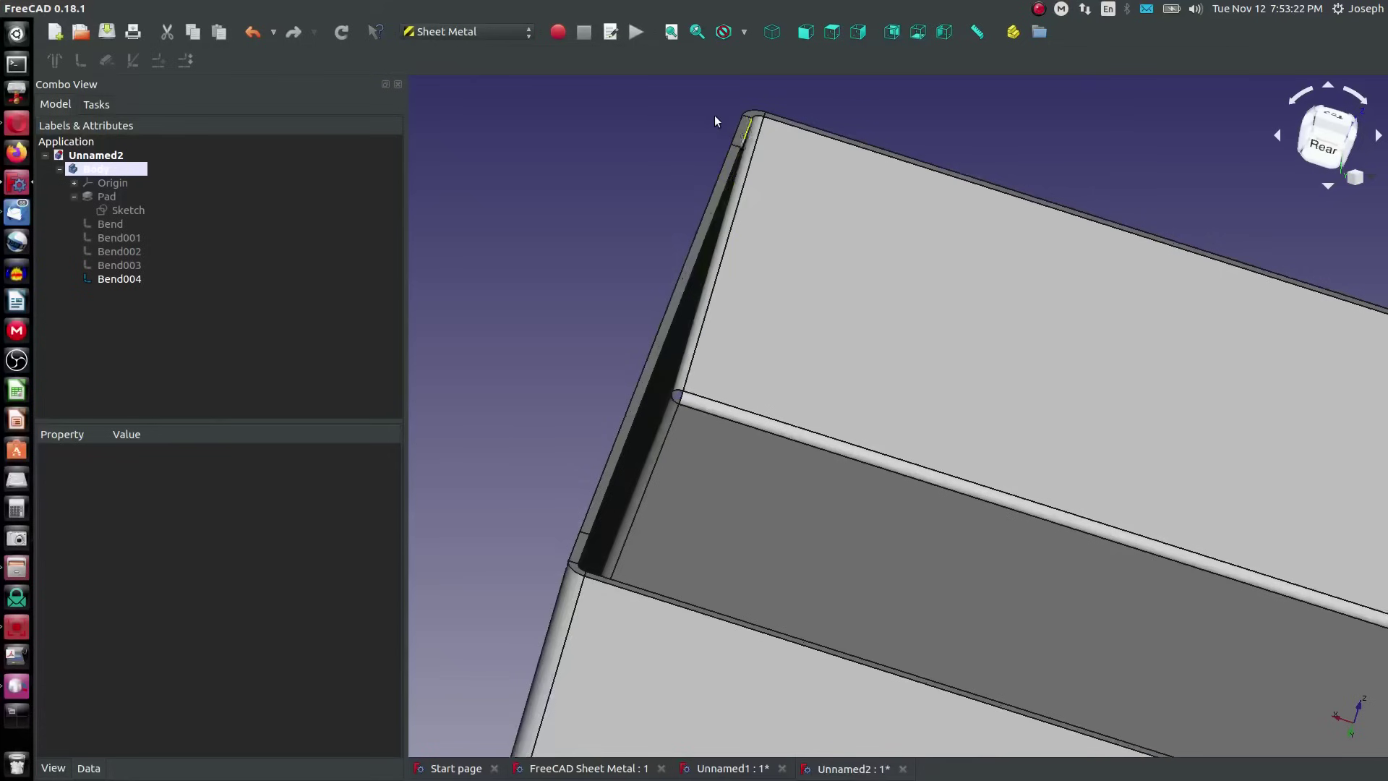
Try an offset of 0.07 in on the corner flaps of Bend004 and recompute the model
left_click(120, 279)
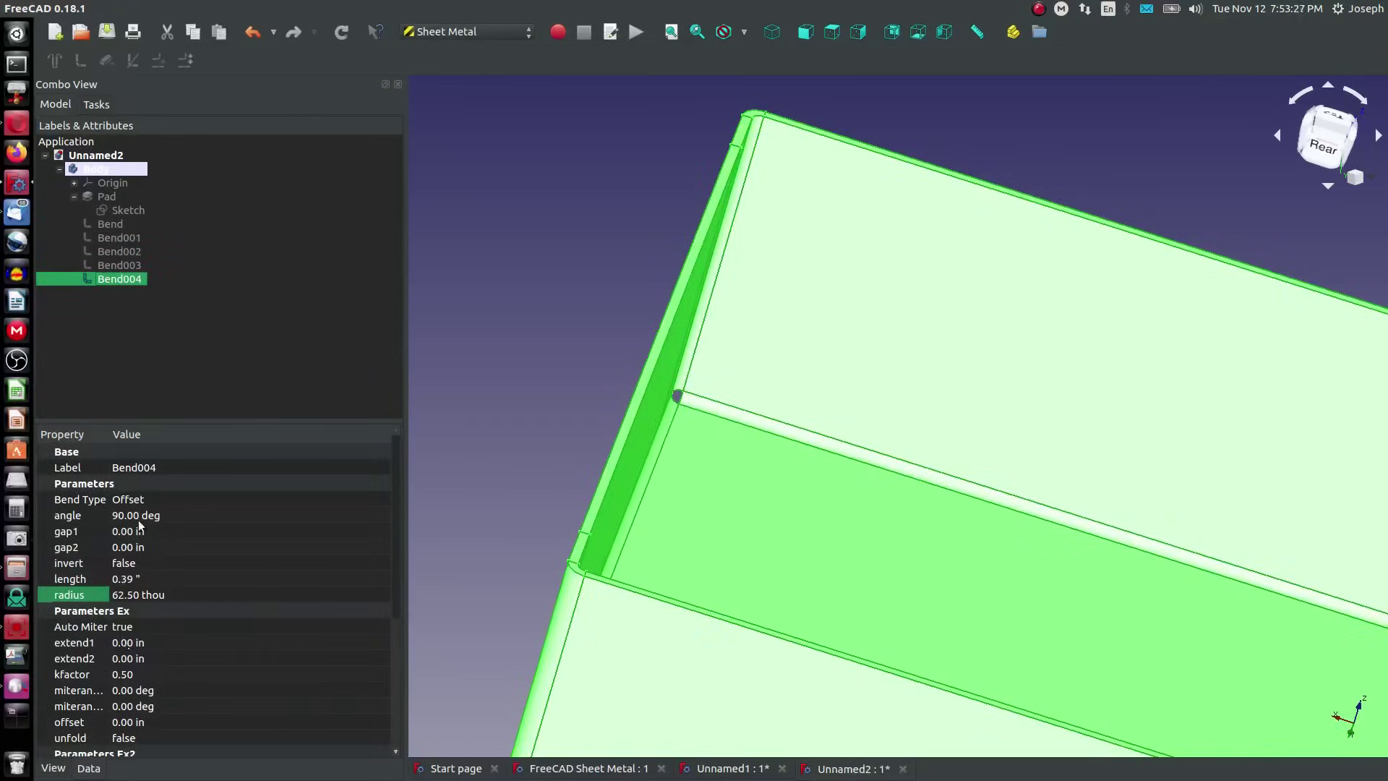
scroll(127, 615, "down", 4)
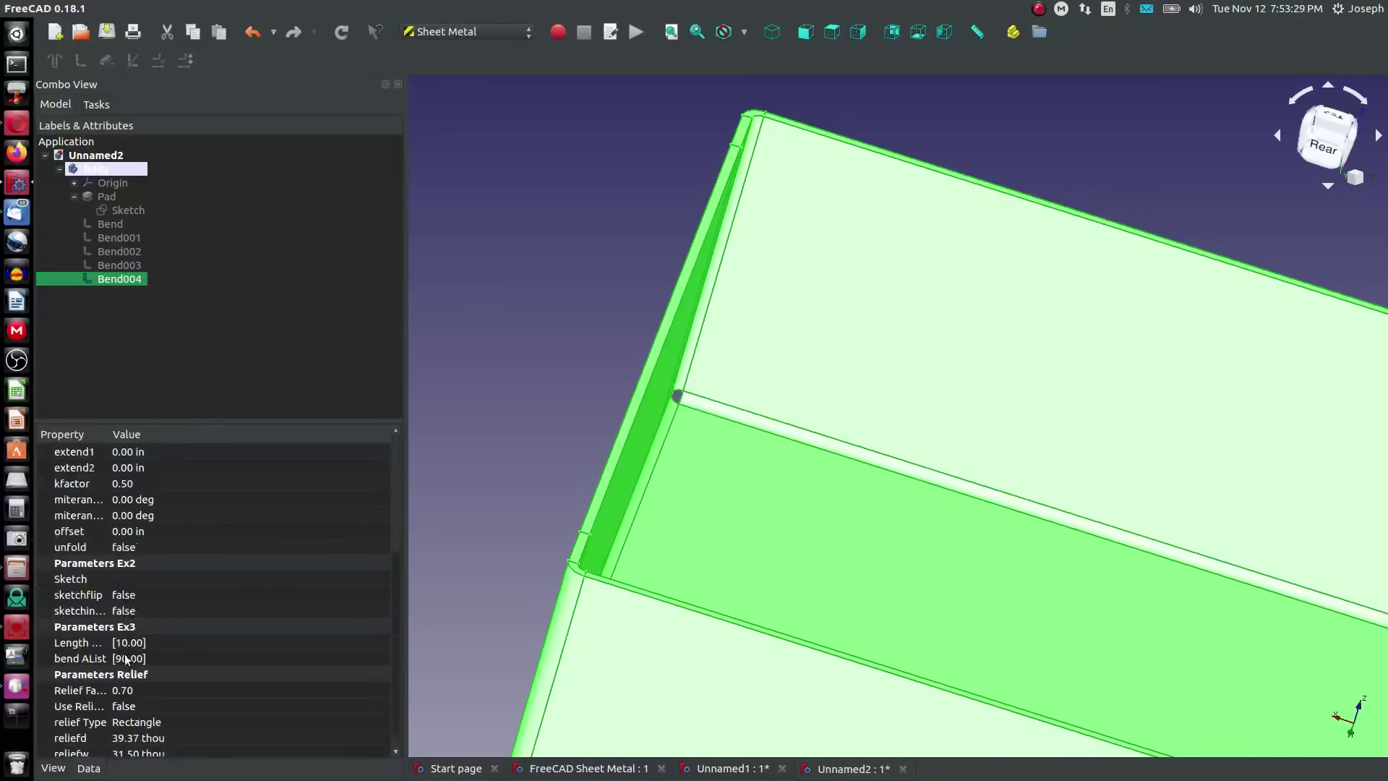
left_click(76, 532)
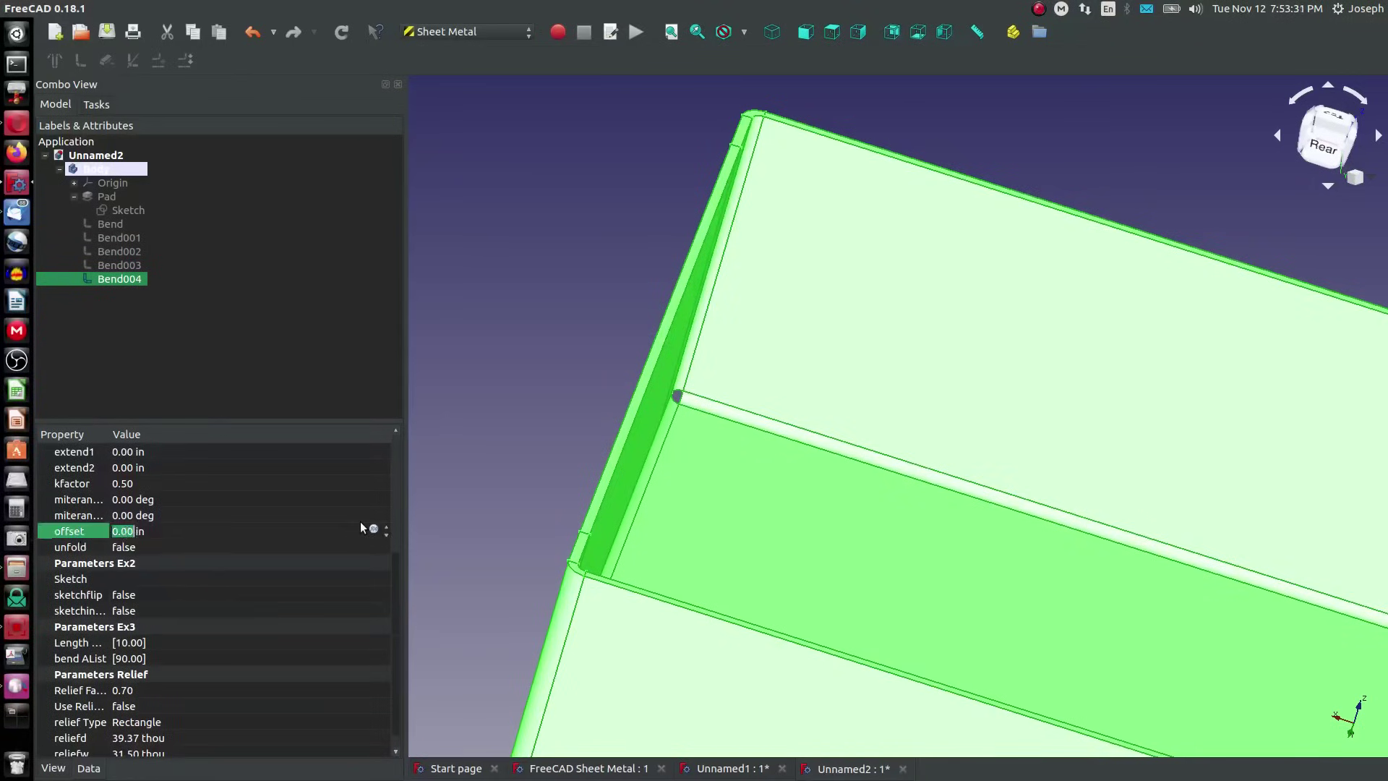
type("0.07")
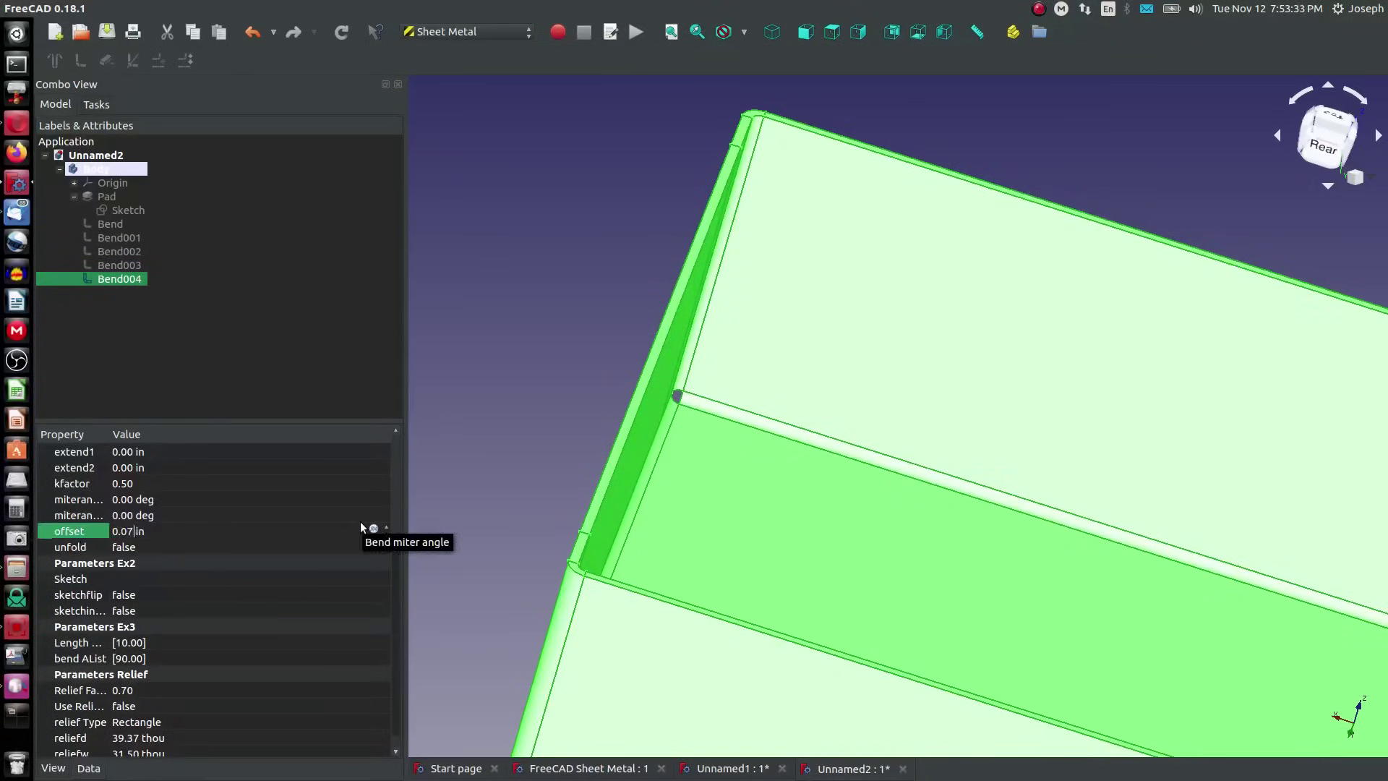
key("Return")
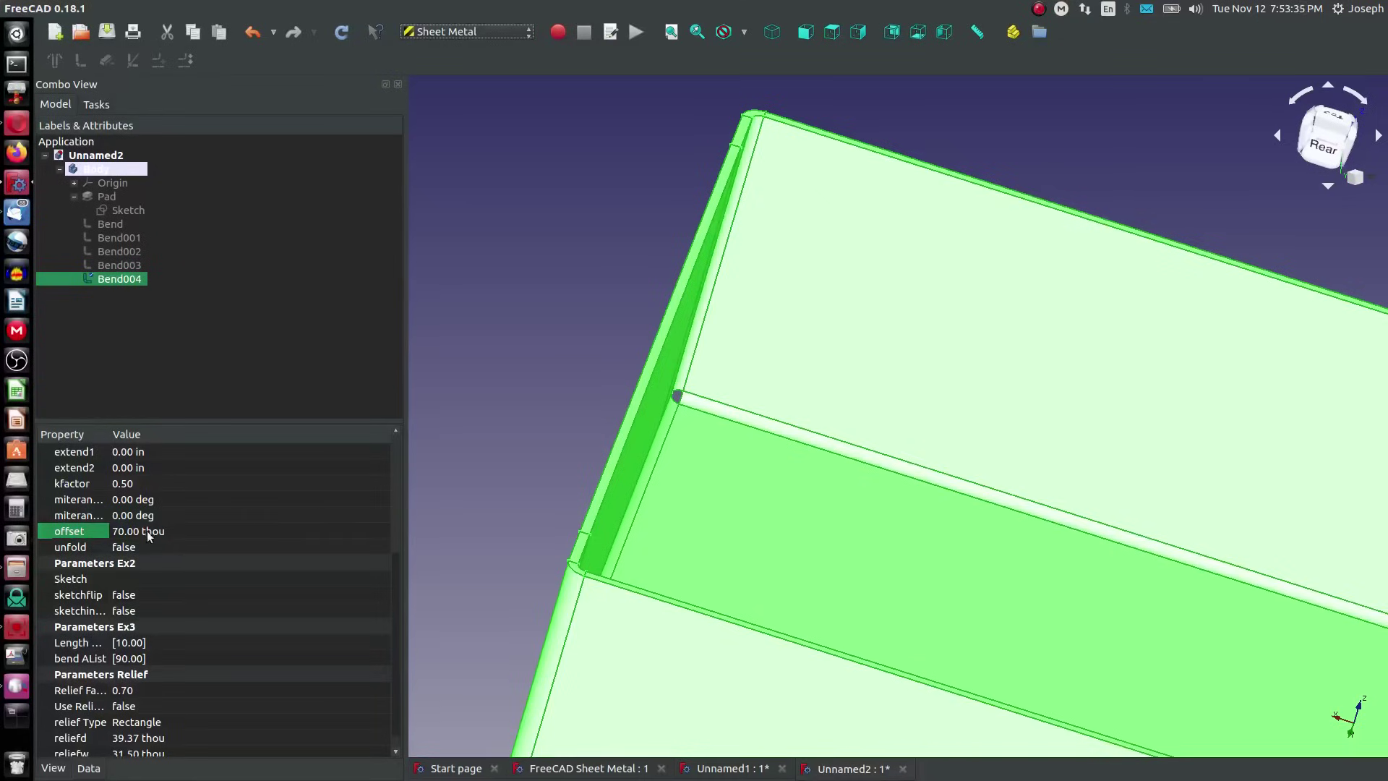
left_click(516, 349)
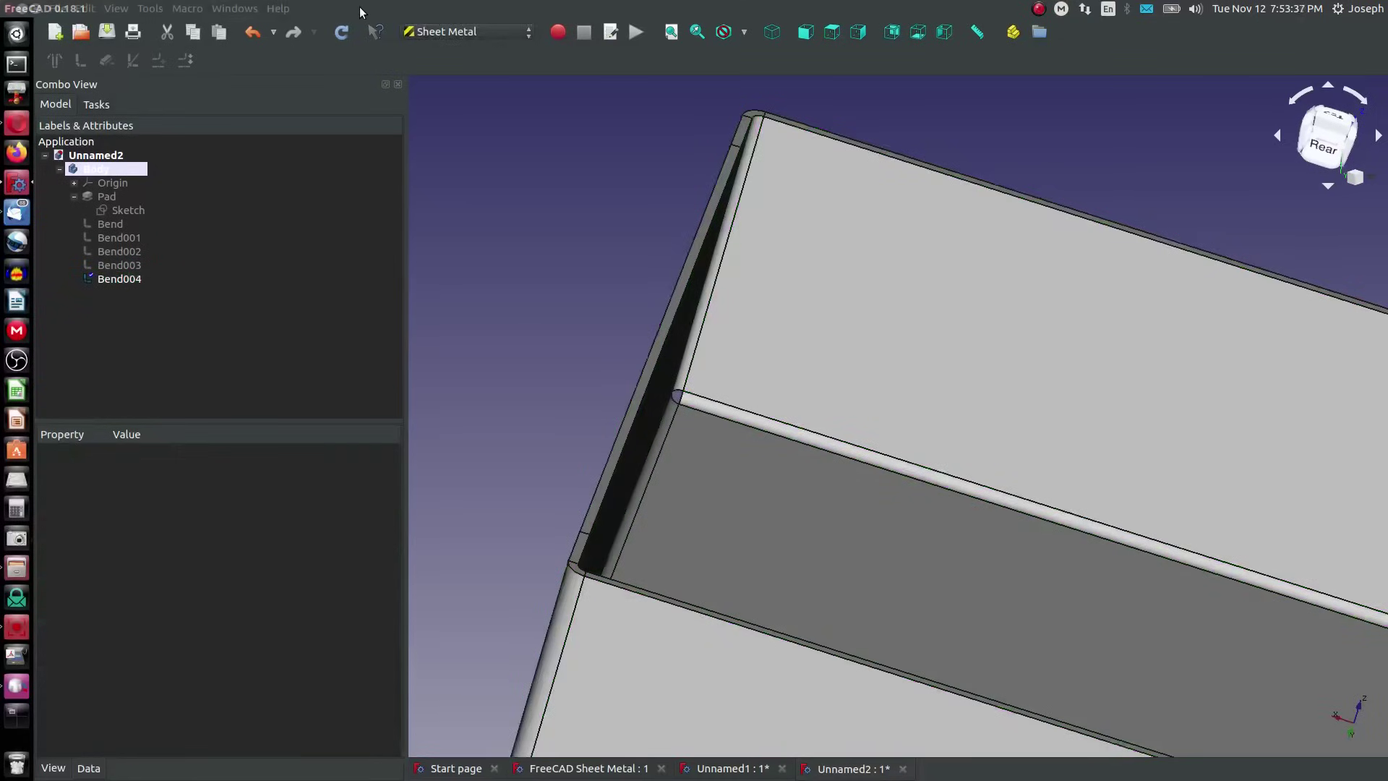
left_click(342, 33)
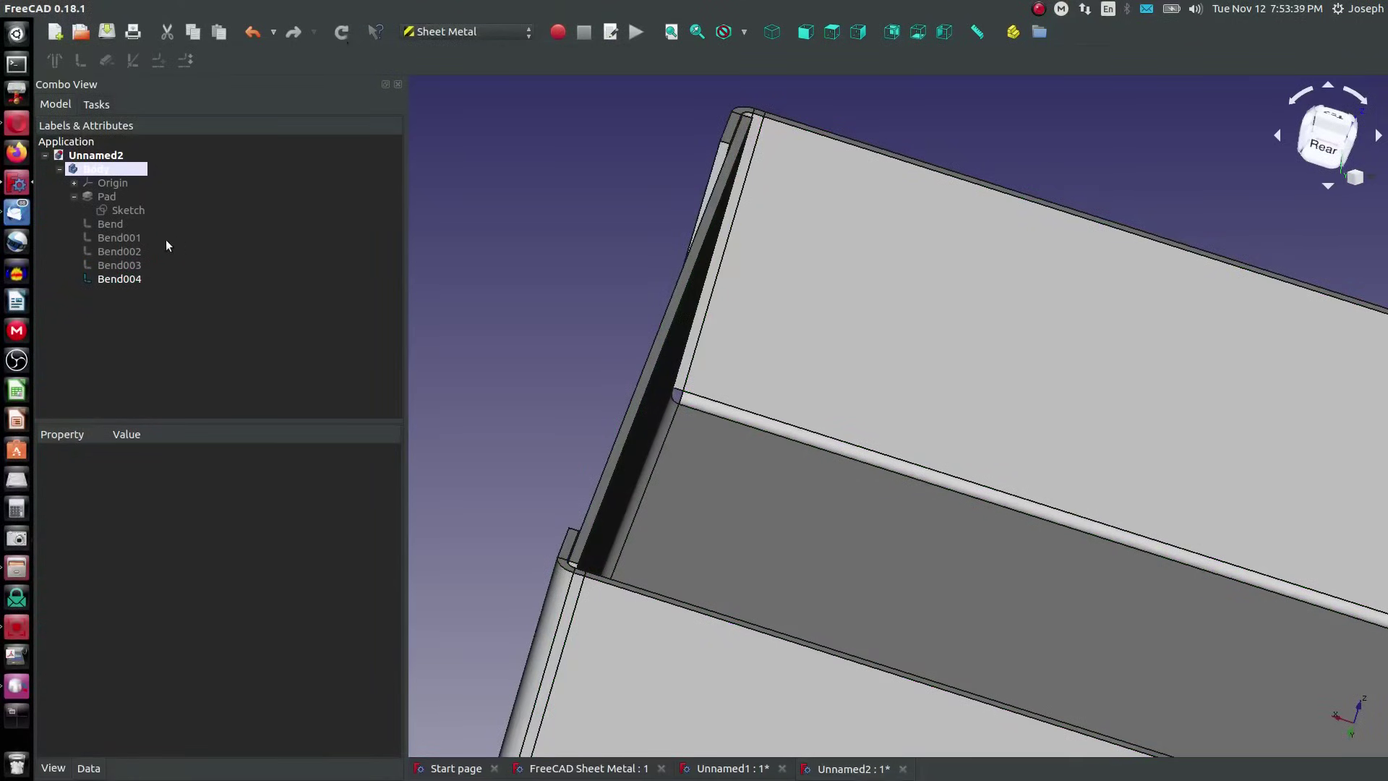
Set the offset of Bend004 to -70 thou, recompute, and check the flaps' position inside the end wall
left_click(119, 279)
left_click(115, 723)
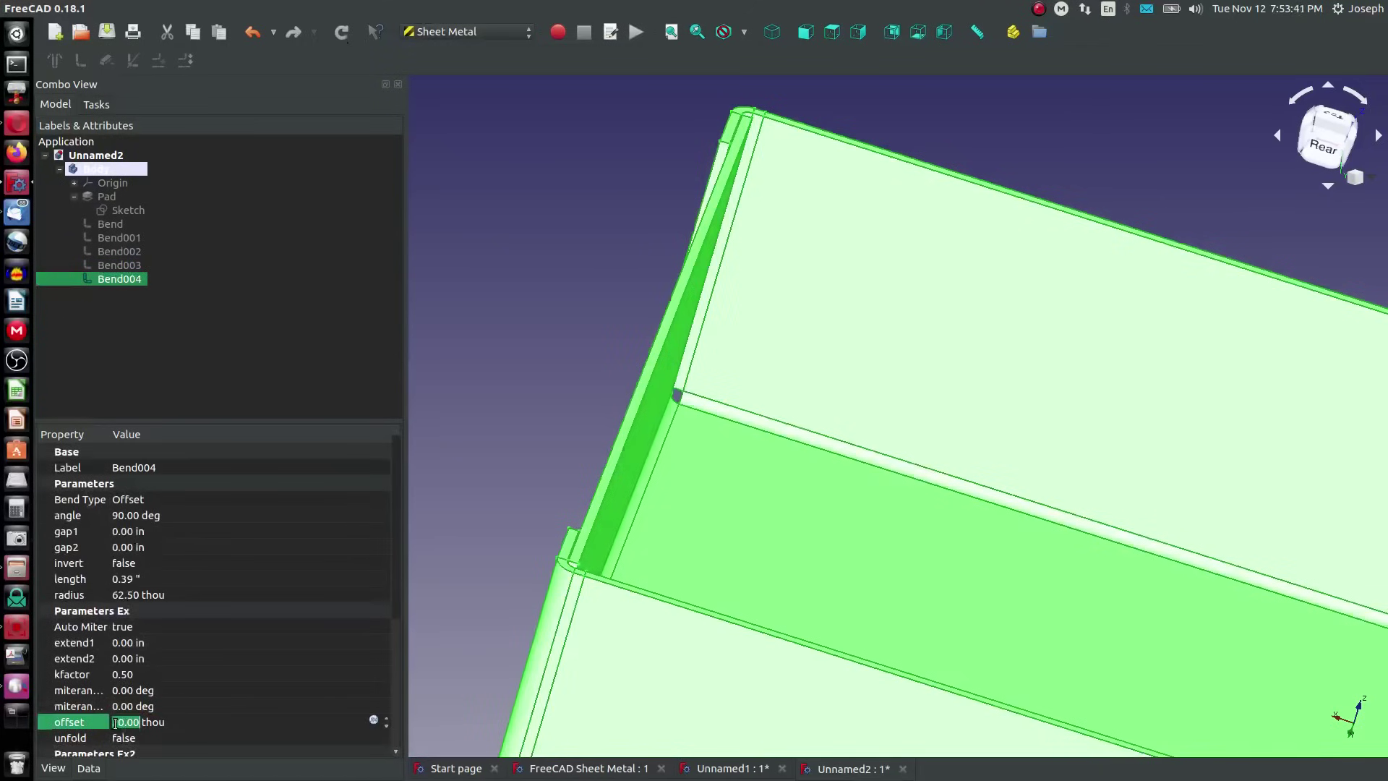
type("70")
key("Return")
type("-")
left_click(341, 32)
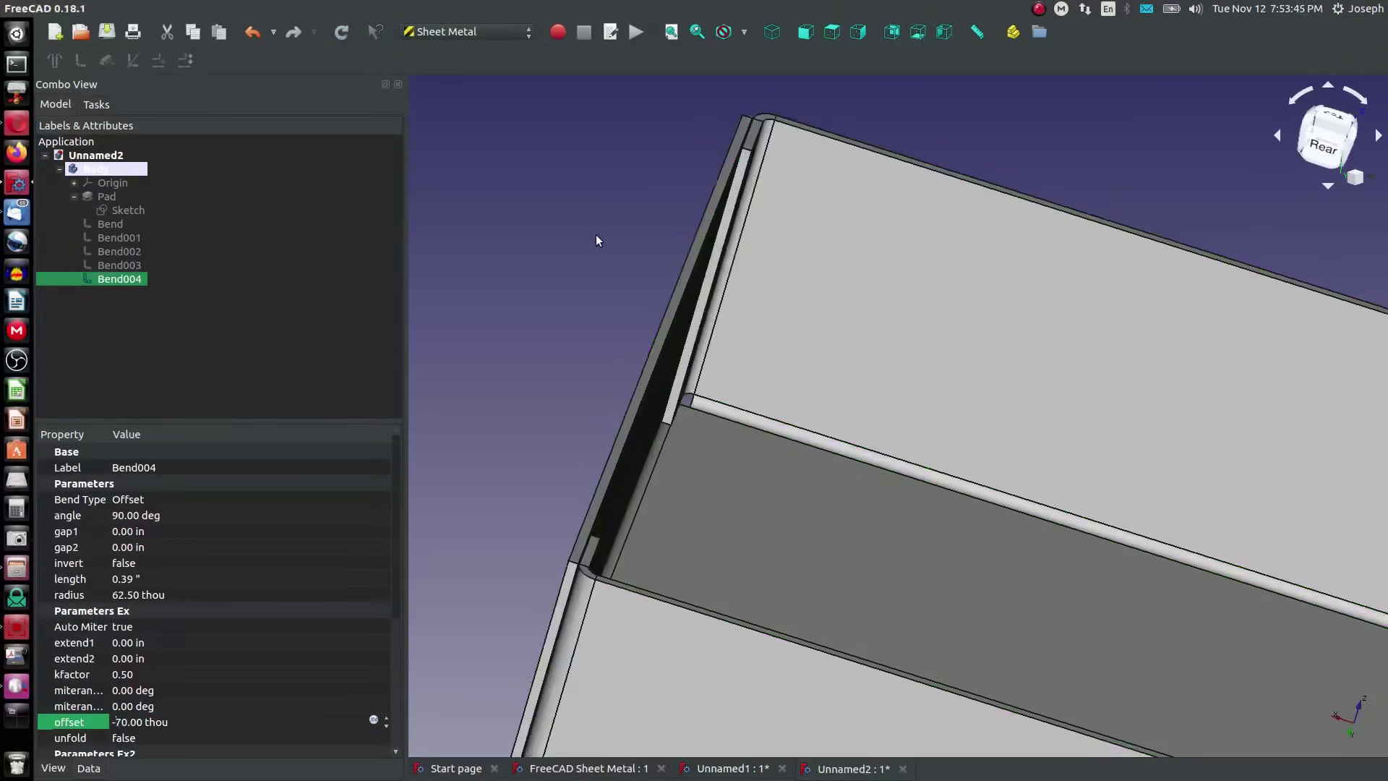
middle_click_drag(731, 289, 688, 382)
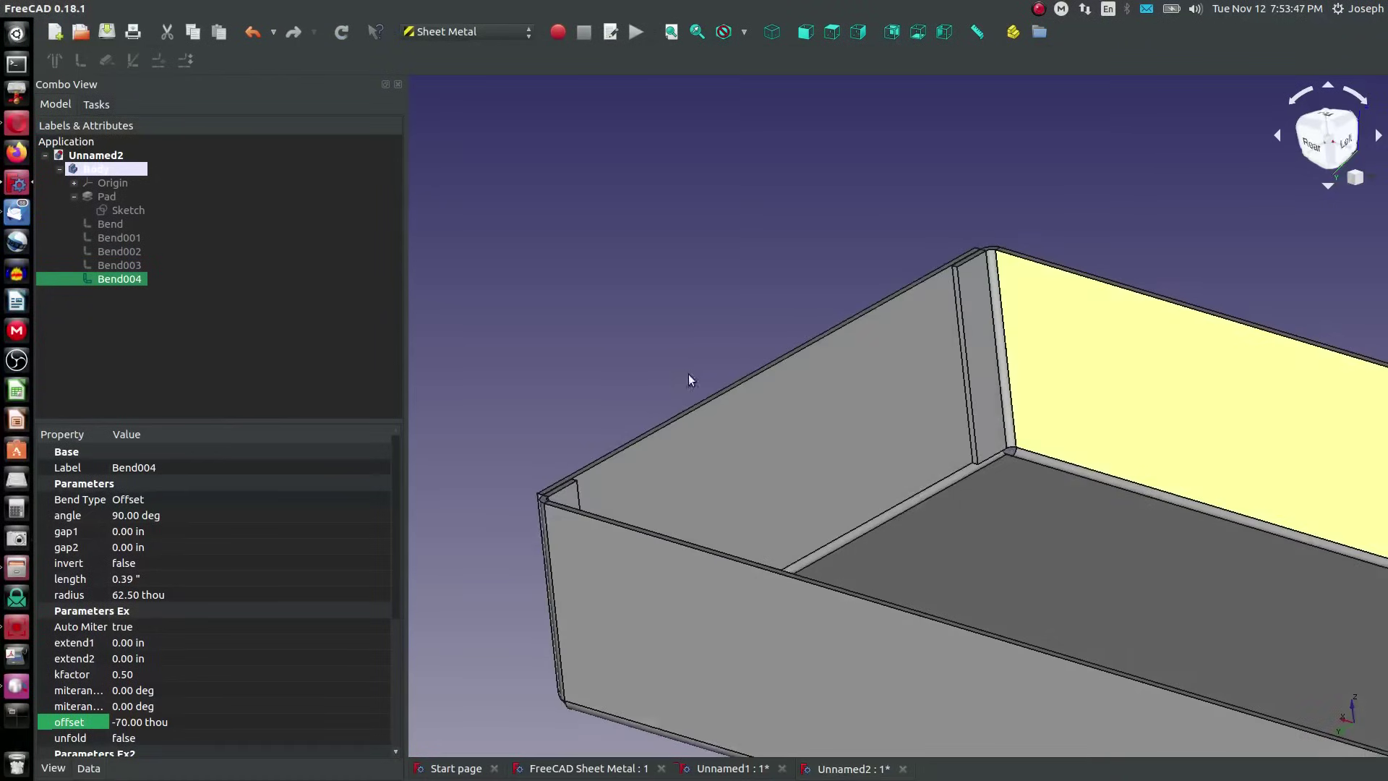
scroll(988, 472, "up", 5)
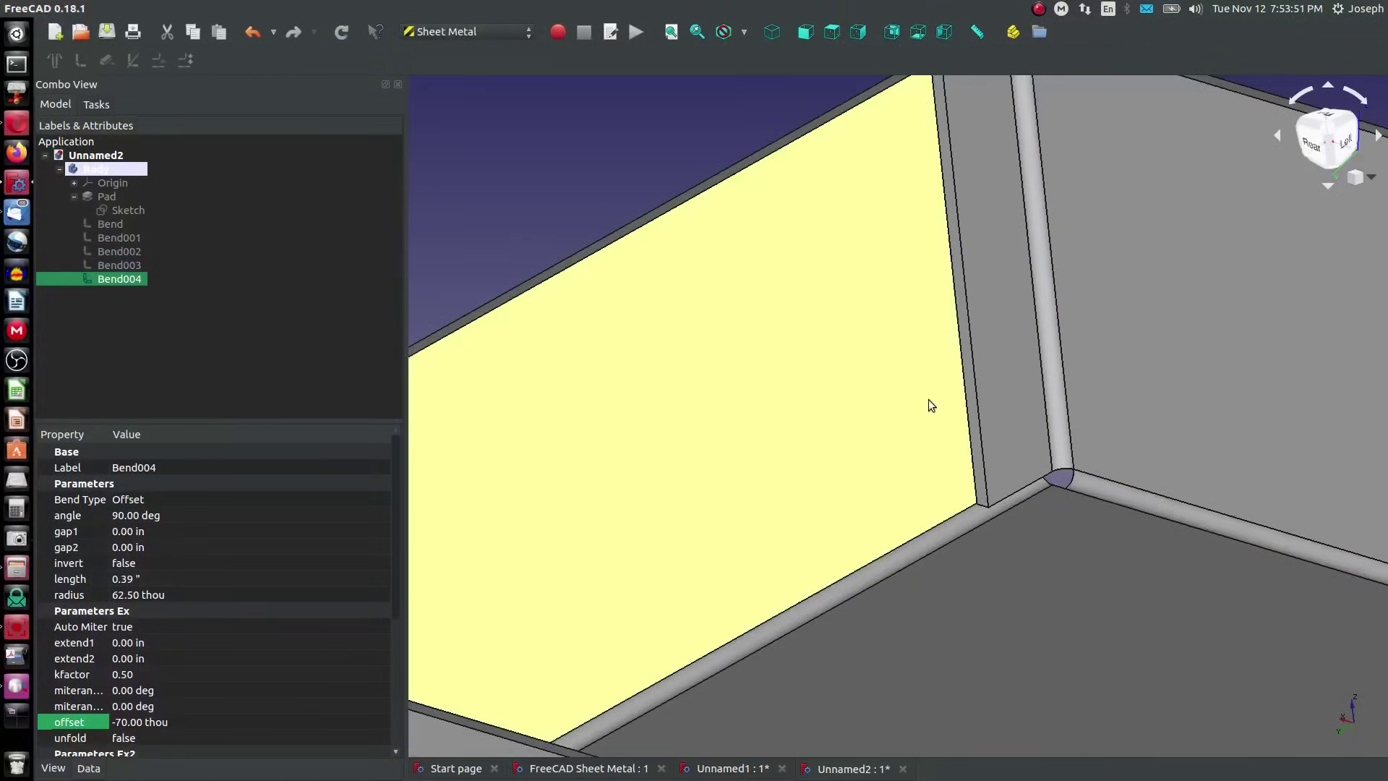
Open the flap length of Bend003 for editing
left_click(1009, 460)
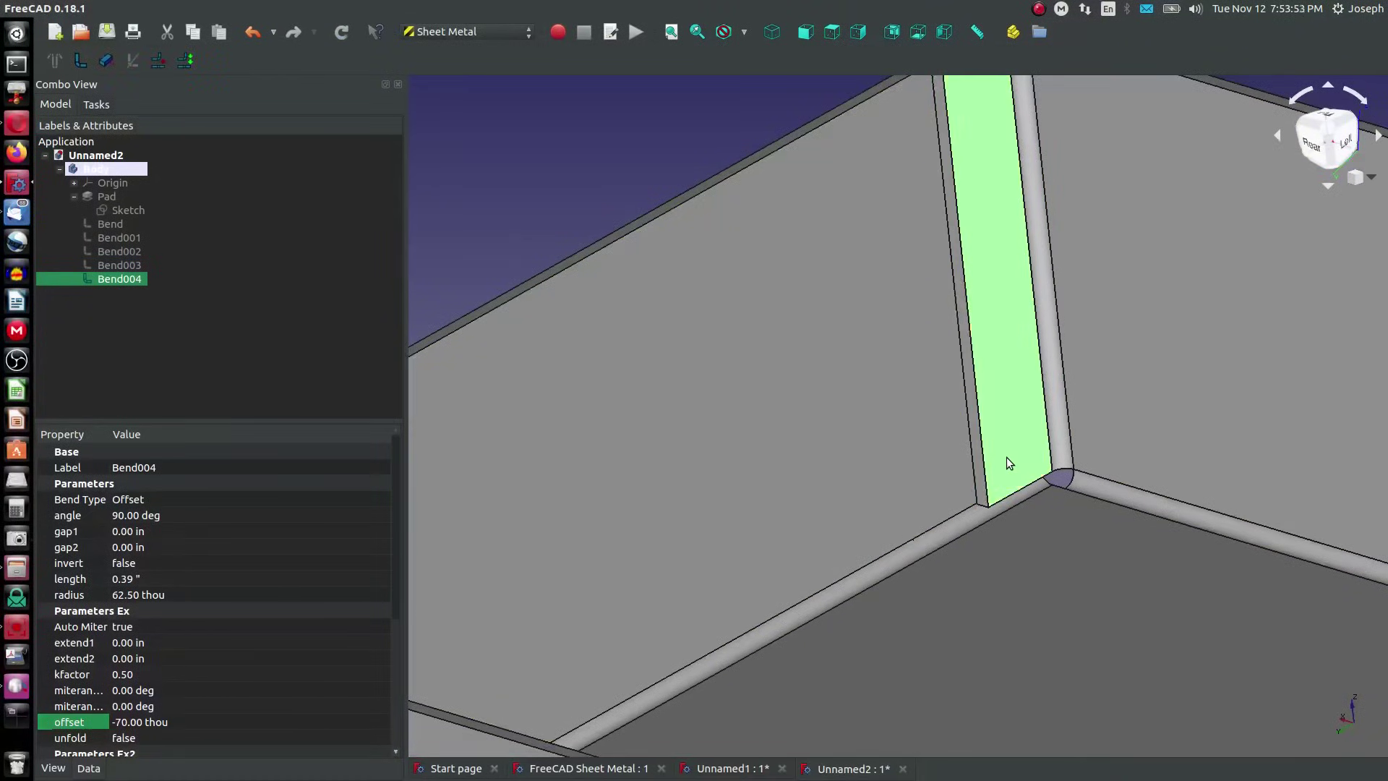
left_click(118, 266)
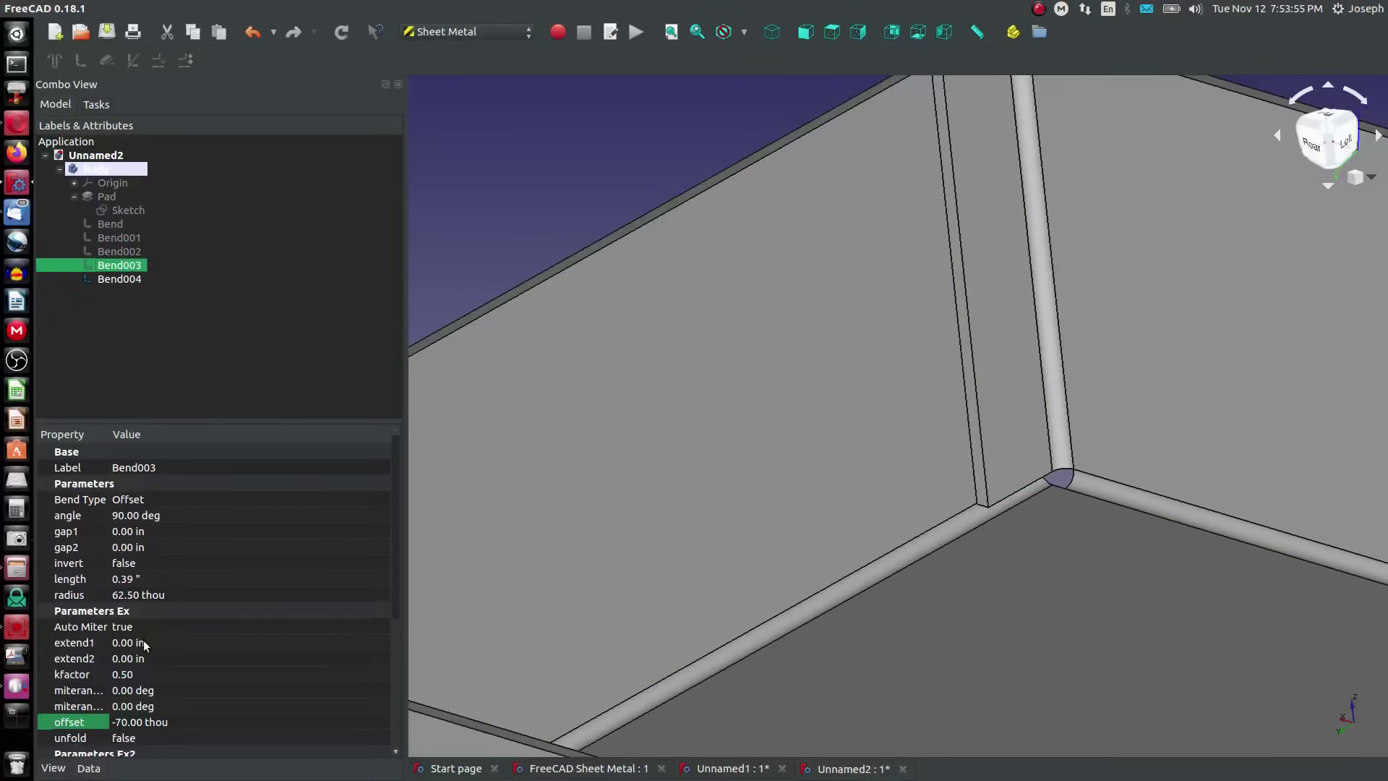
left_click(123, 579)
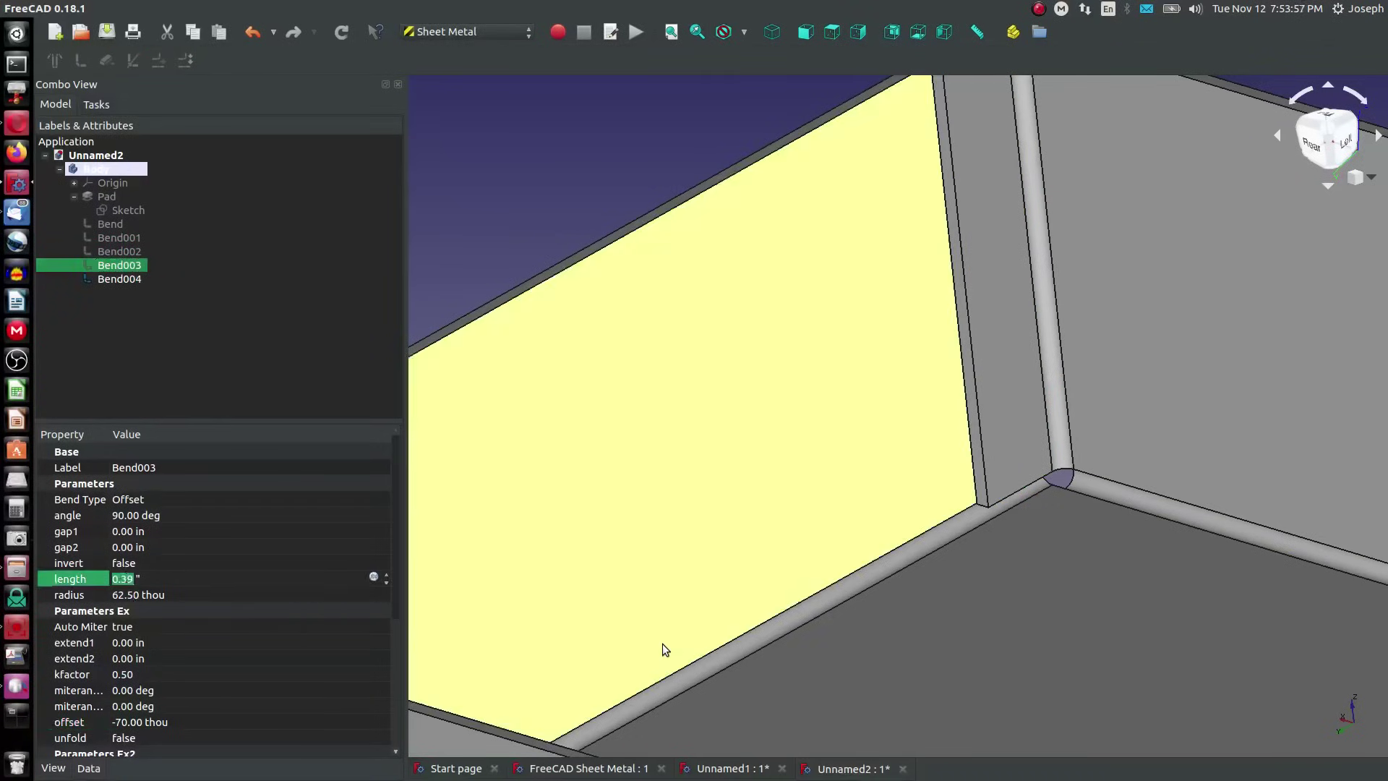
Set the length of Bend003 to 0.50 in and recompute the box
type("0.")
key("Return")
scroll(665, 647, "down", 5)
middle_click_drag(666, 646, 1152, 248)
scroll(1153, 248, "up", 5)
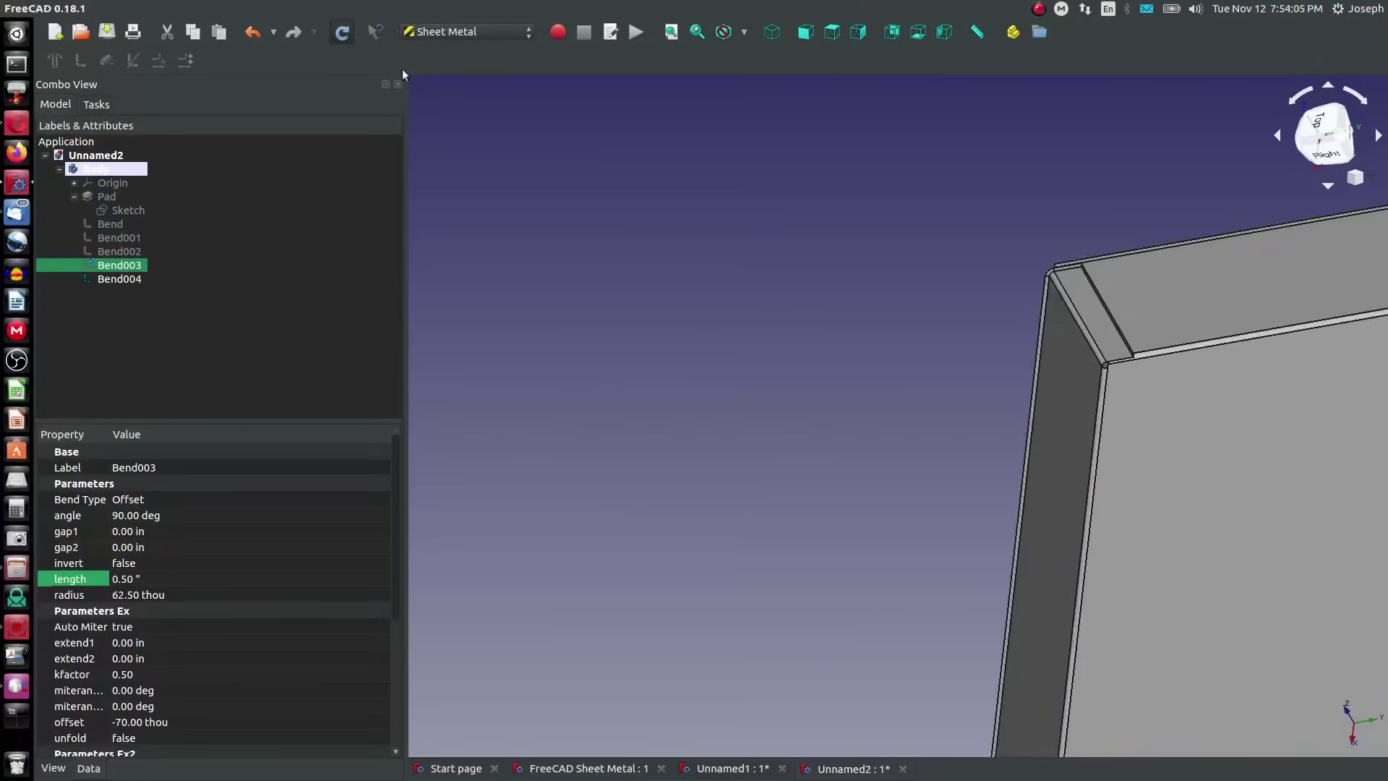
left_click(1109, 304)
middle_click_drag(1109, 304, 852, 582)
scroll(882, 629, "up", 5)
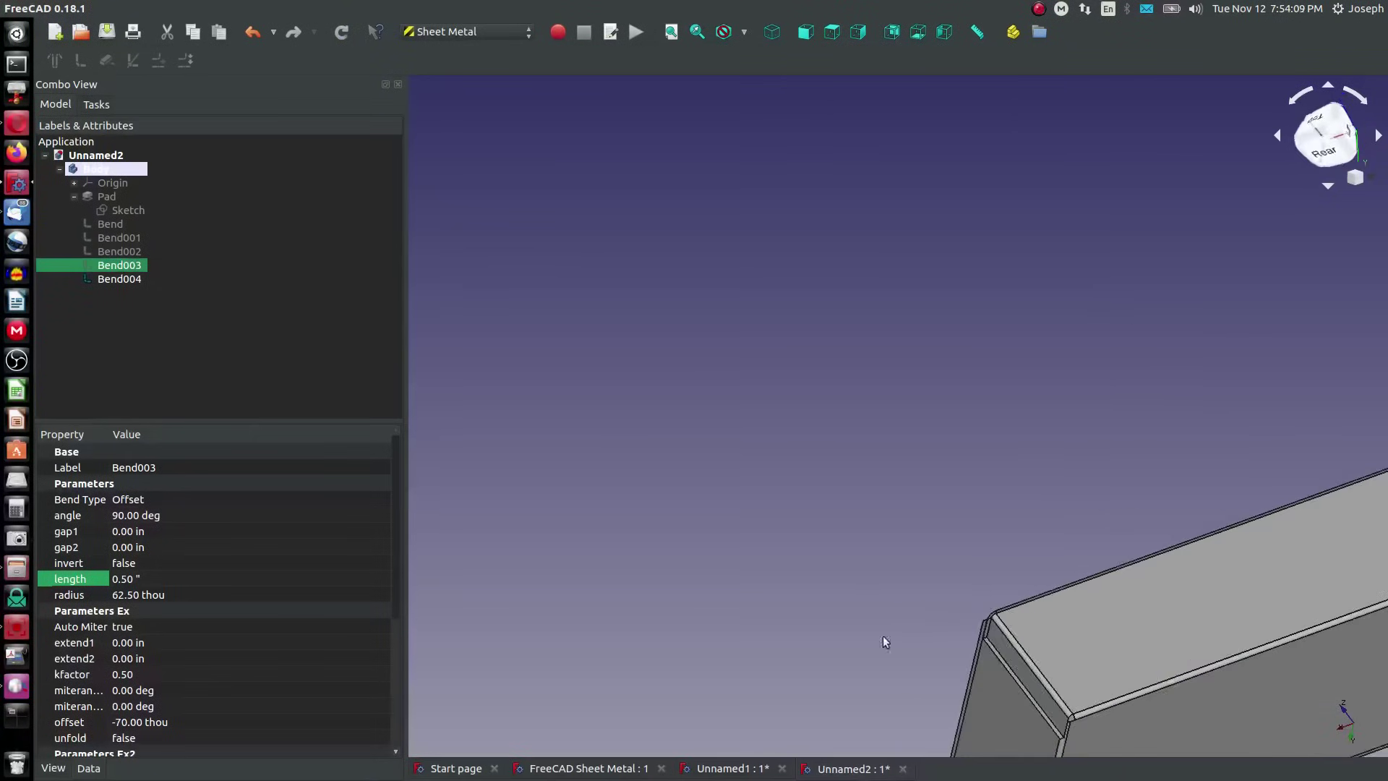
Set the length of Bend004 to 0.50 in and recompute the model
left_click(110, 280)
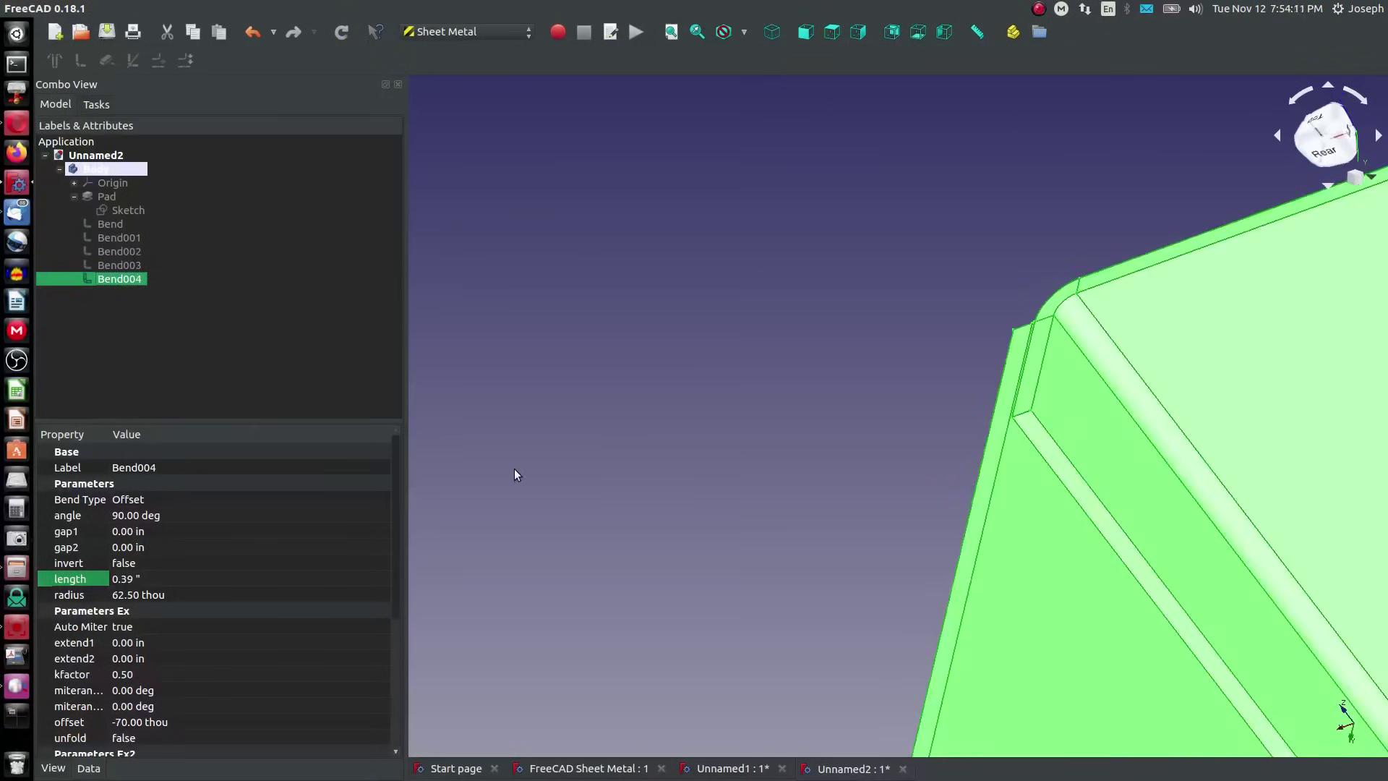
scroll(969, 557, "down", 2)
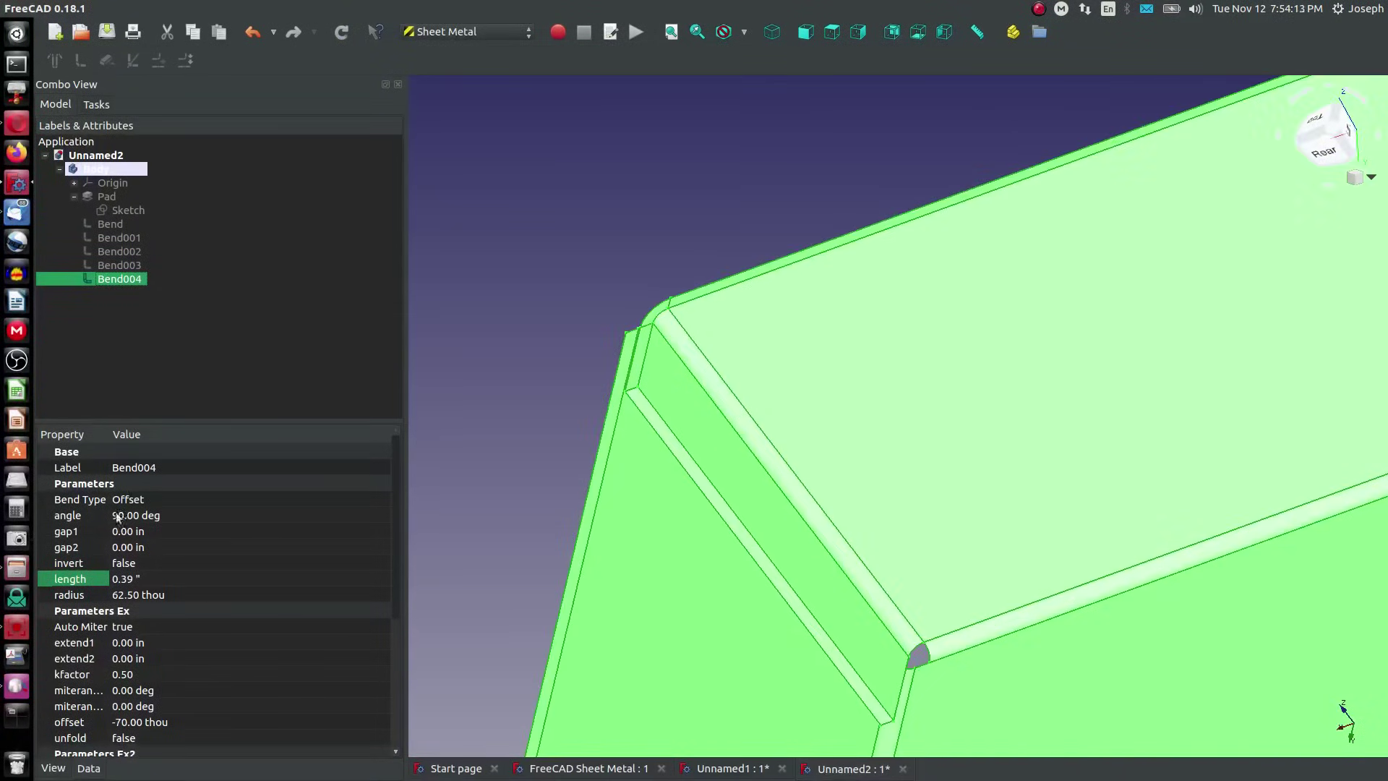
left_click(124, 579)
type("0.")
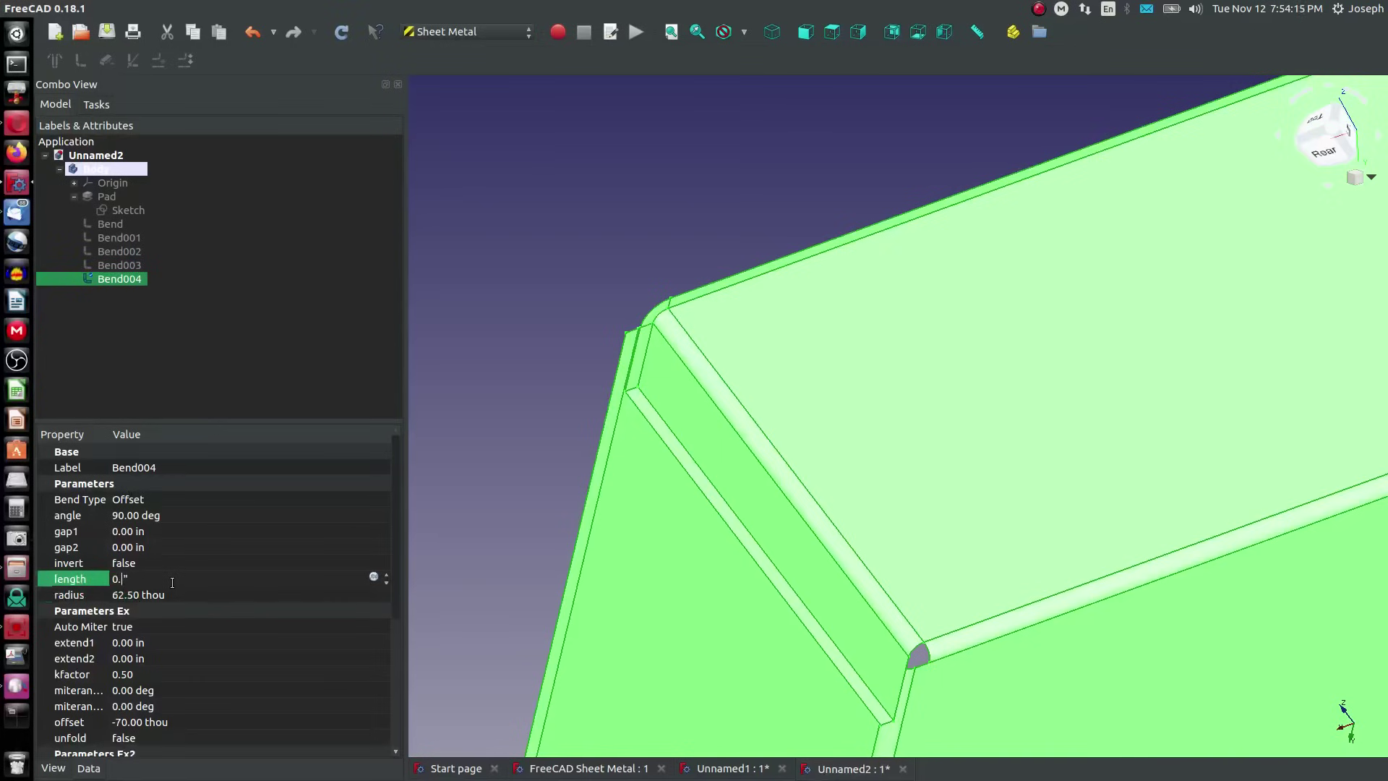
key("Return")
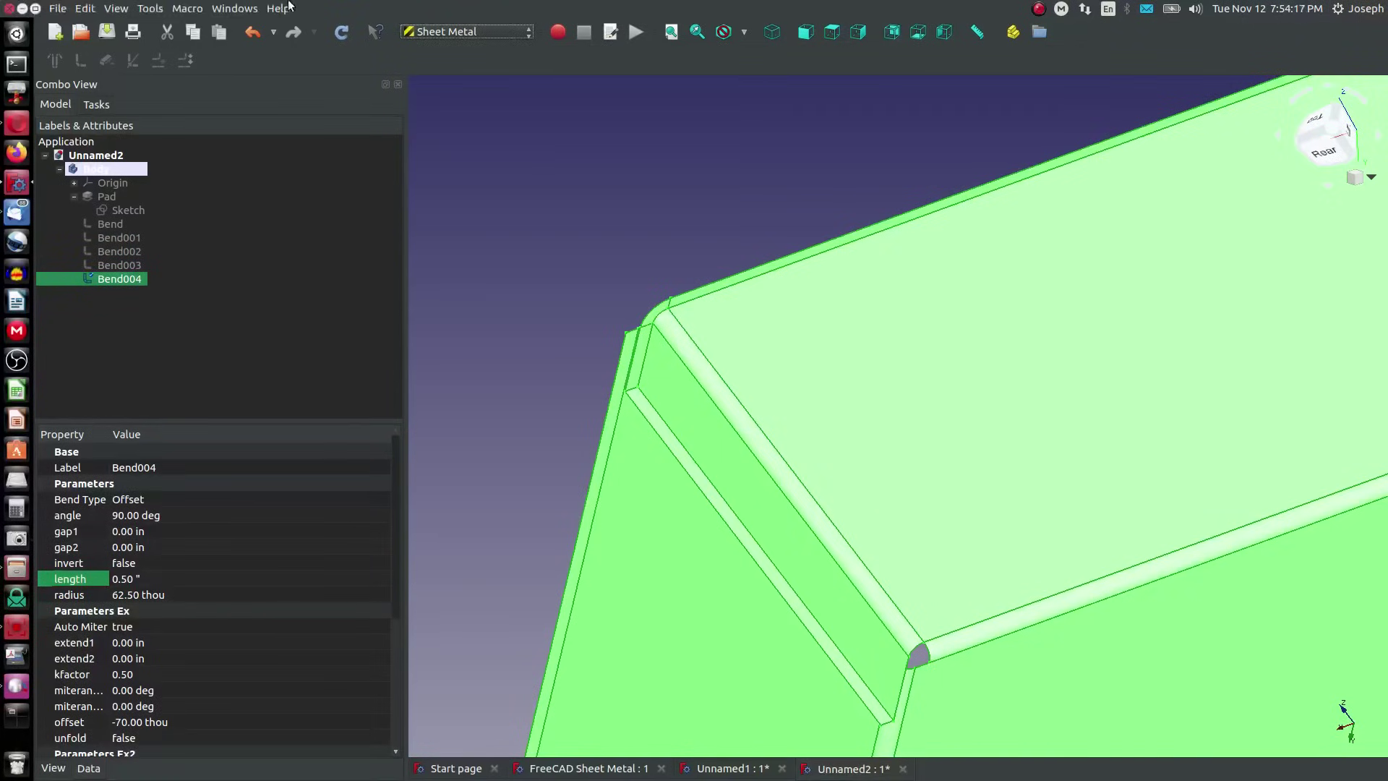
left_click(340, 32)
scroll(676, 393, "down", 5)
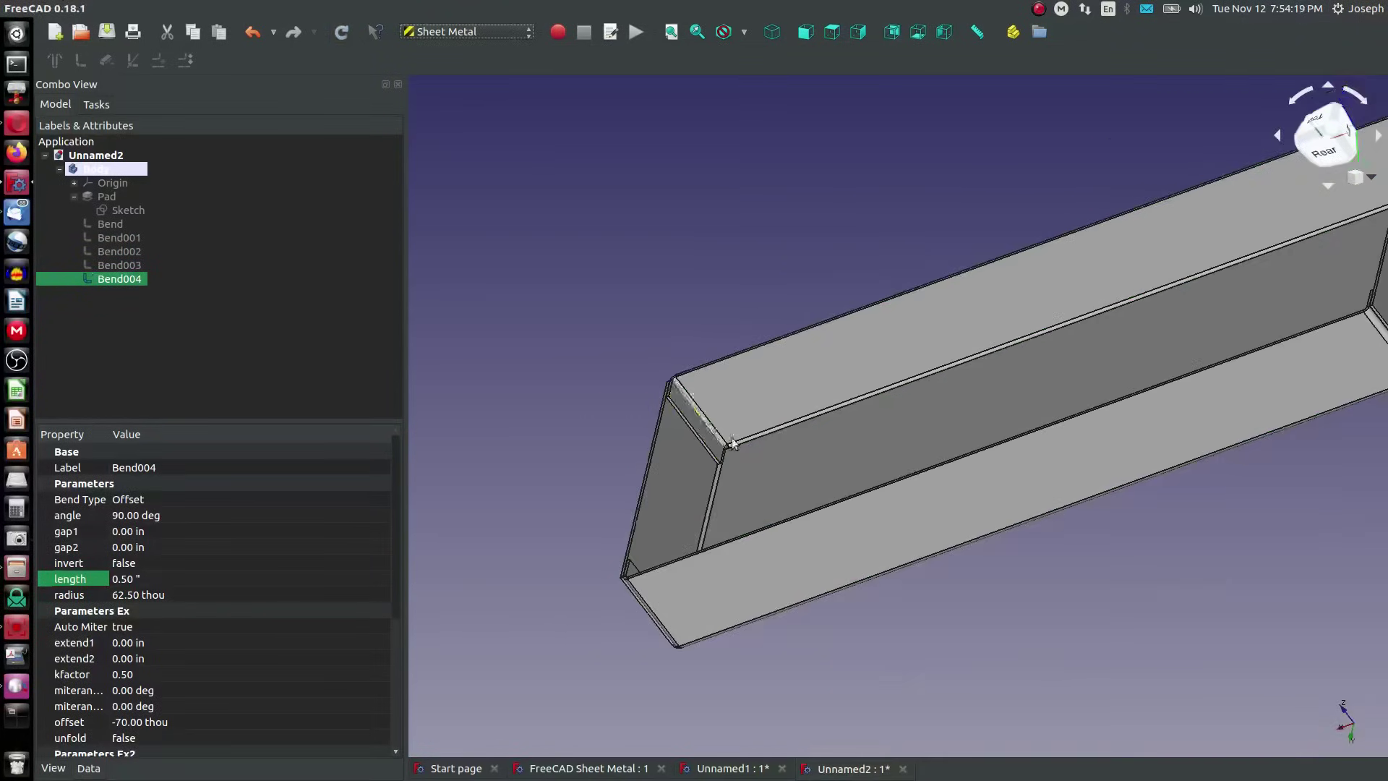
middle_click_drag(1069, 388, 793, 394)
left_click(527, 158)
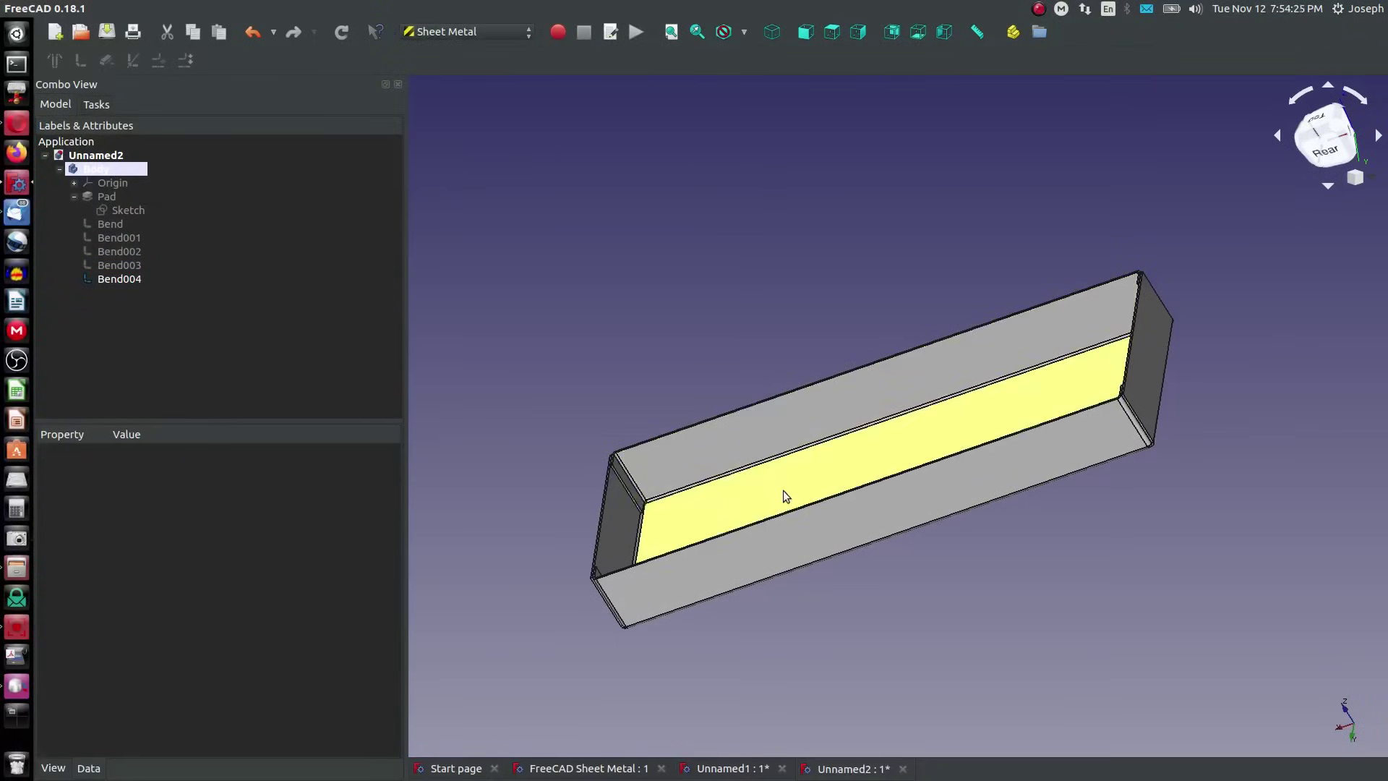
Unfold the box from its base face with a projection sketch and a manual K-factor of 0.500 (ANSI)
left_click(805, 491)
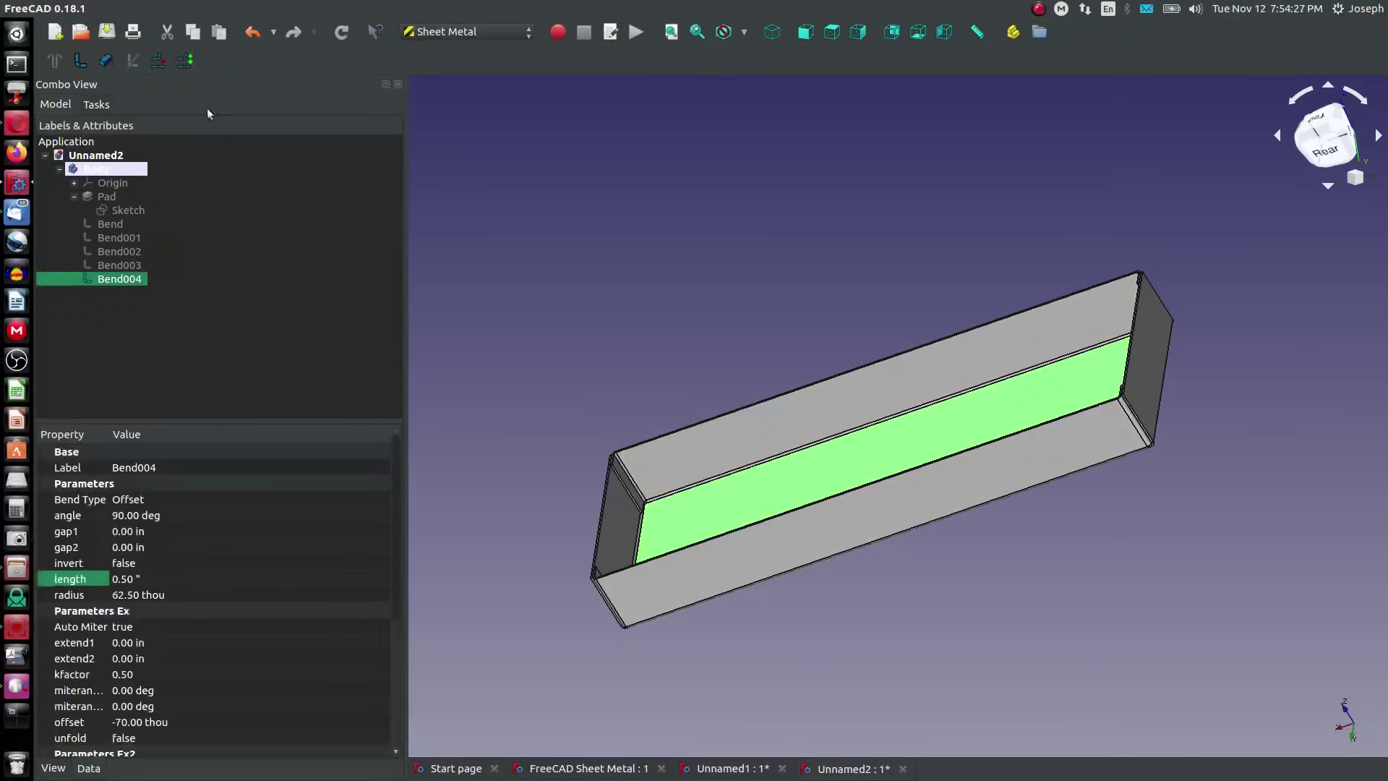
left_click(159, 62)
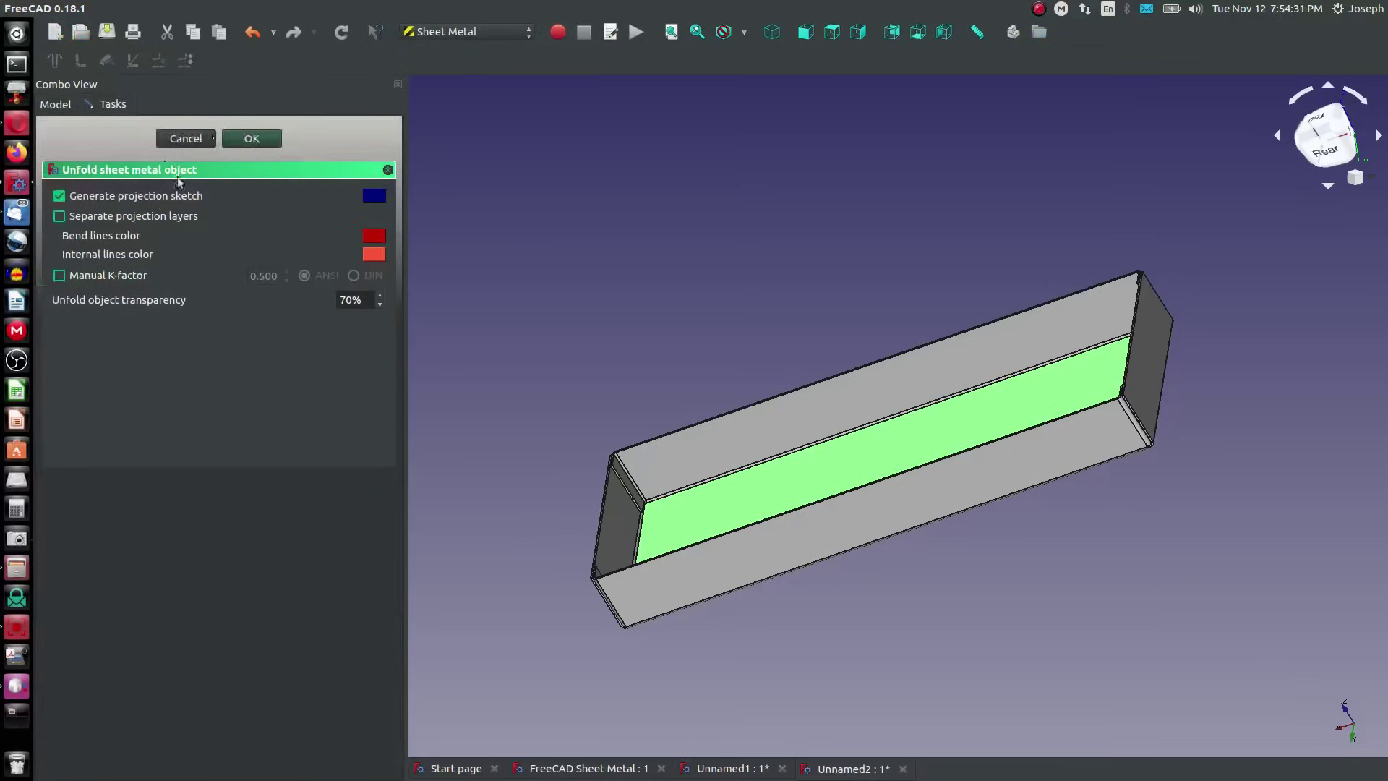
left_click(60, 275)
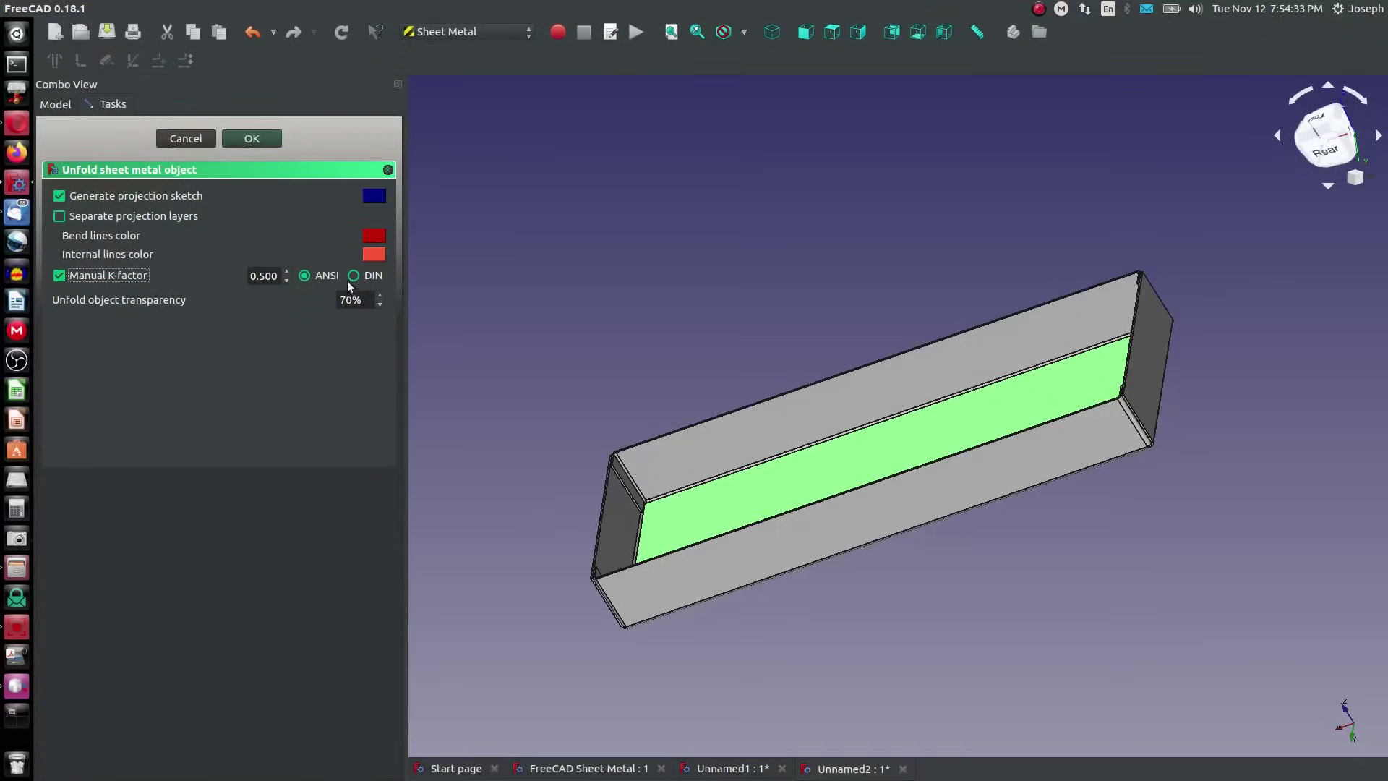
left_click(252, 138)
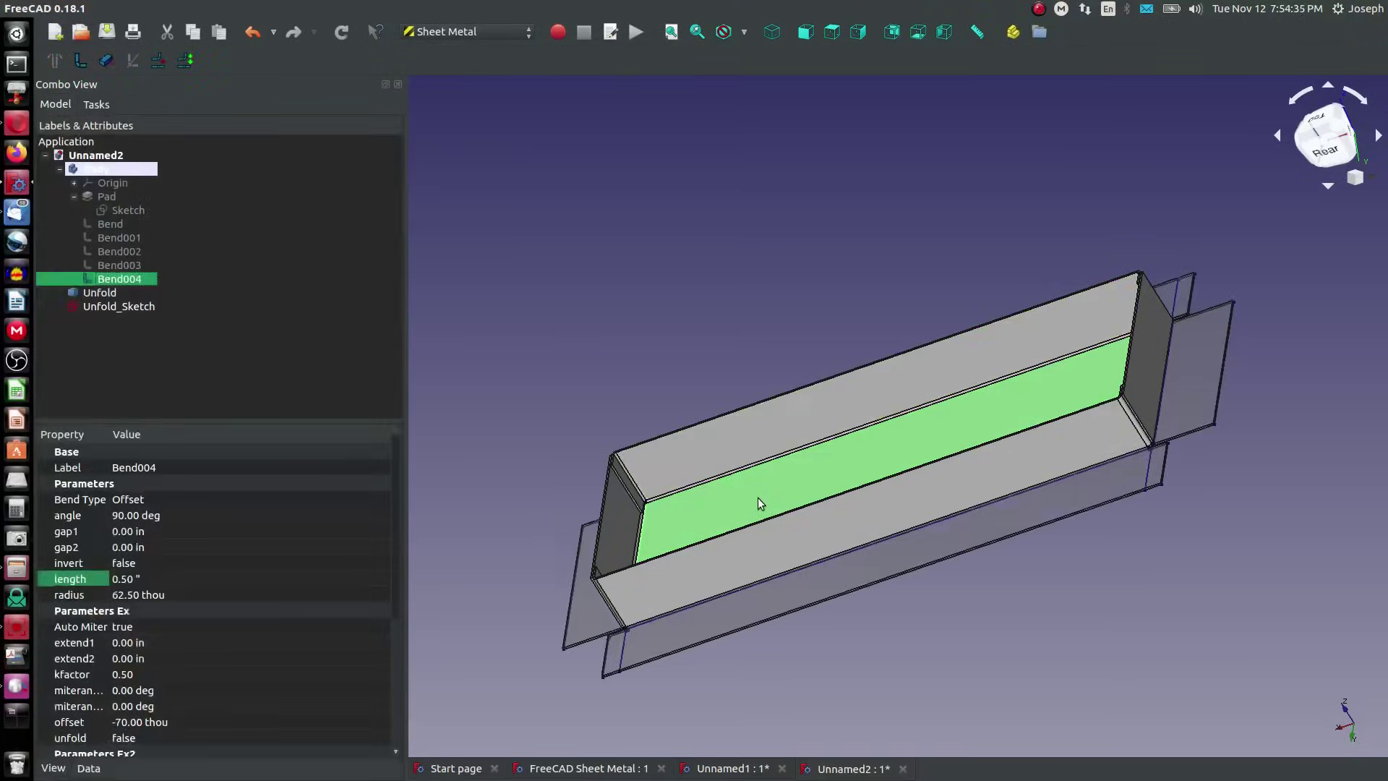
scroll(1176, 461, "up", 8)
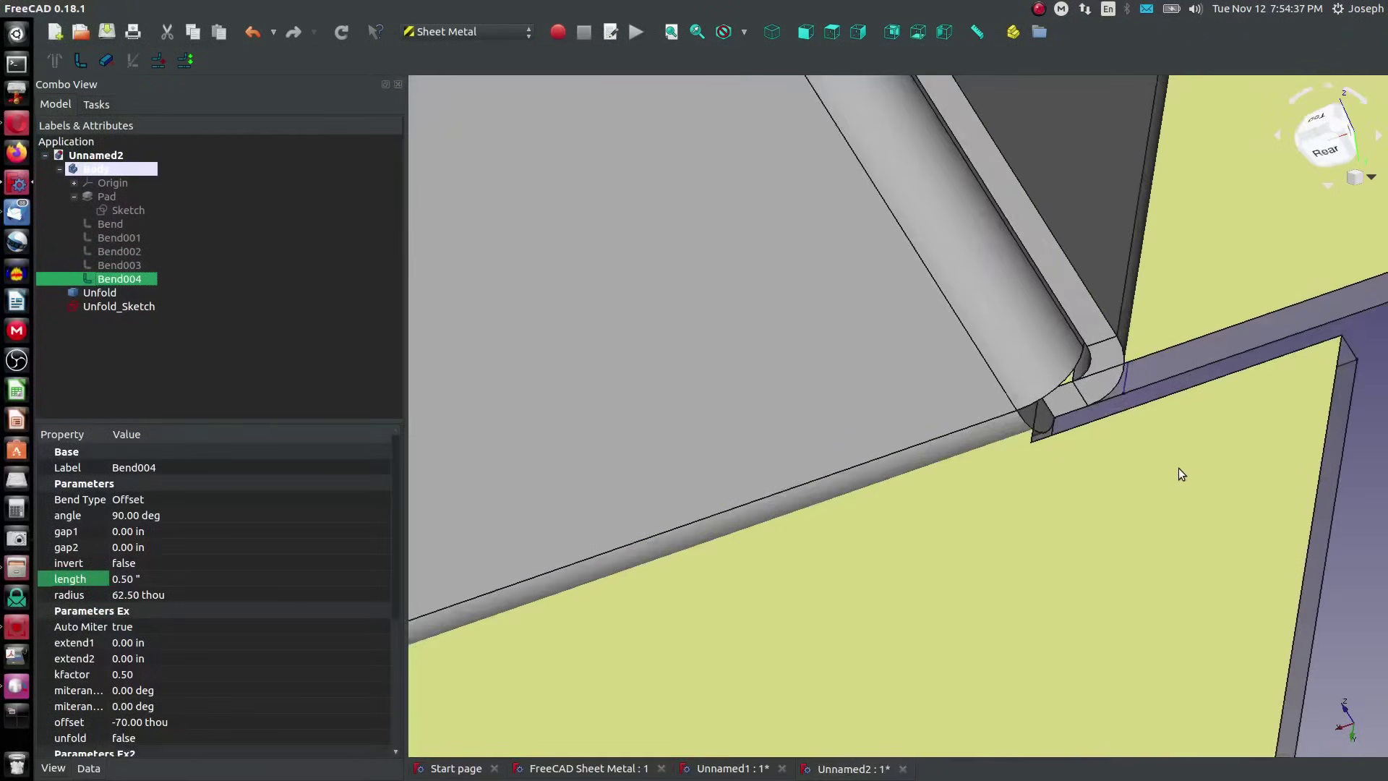
scroll(1165, 464, "down", 10)
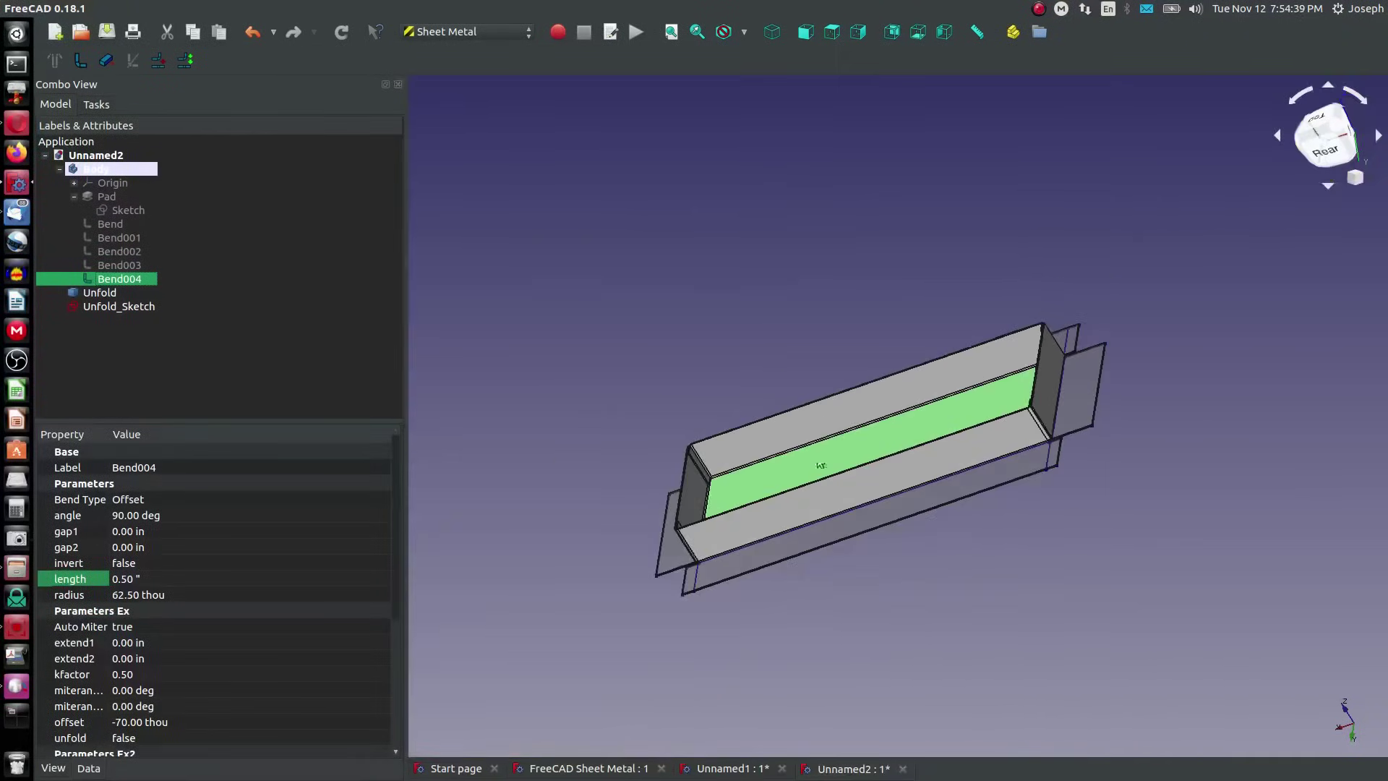
scroll(654, 536, "up", 5)
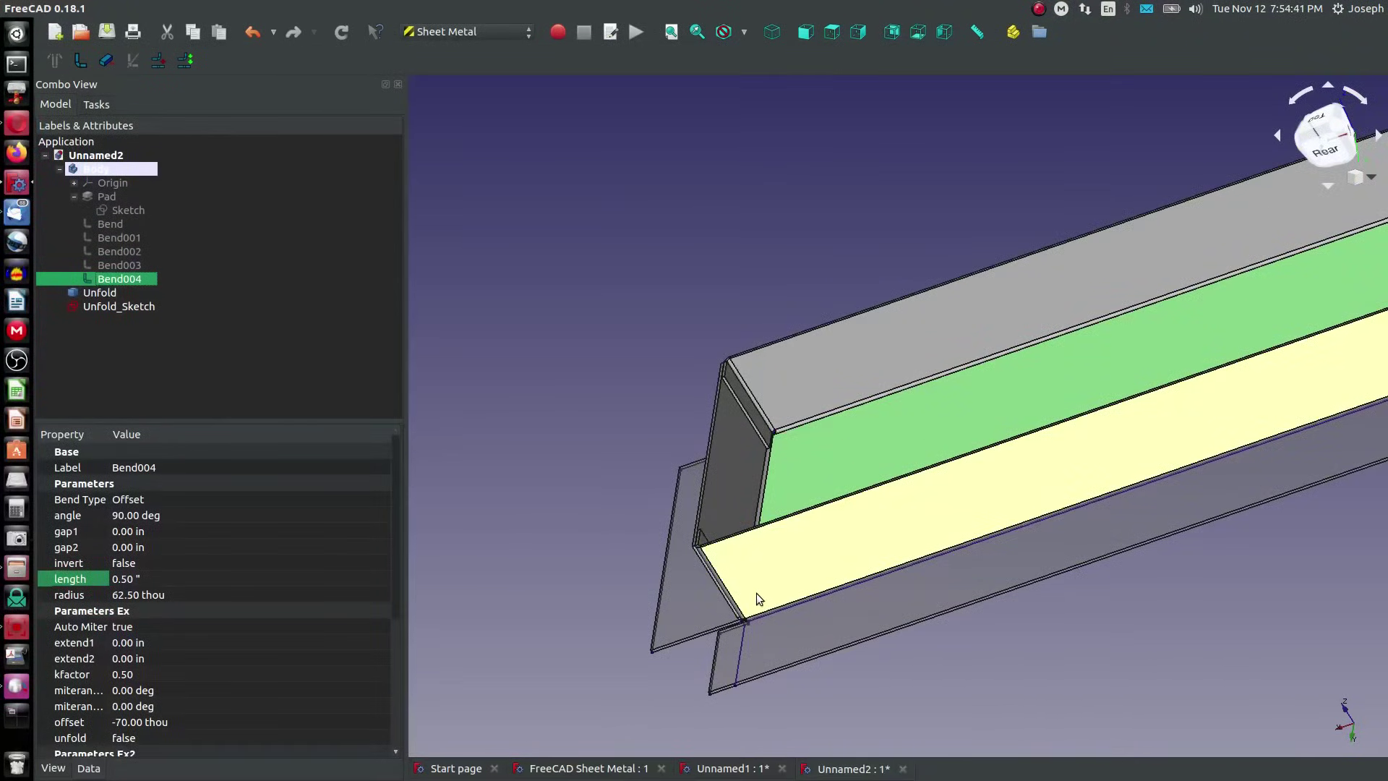
middle_click_drag(802, 527, 917, 578)
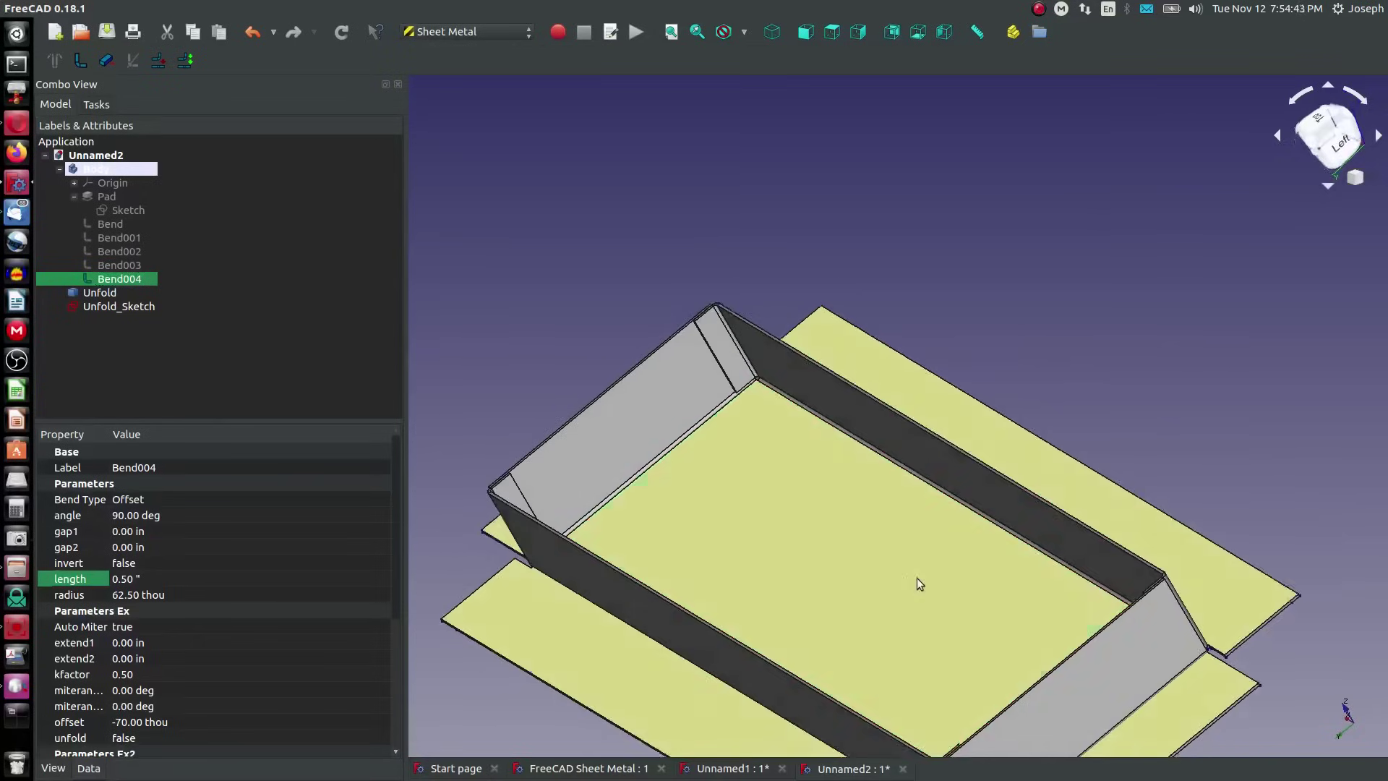
scroll(764, 444, "up", 3)
scroll(875, 308, "up", 2)
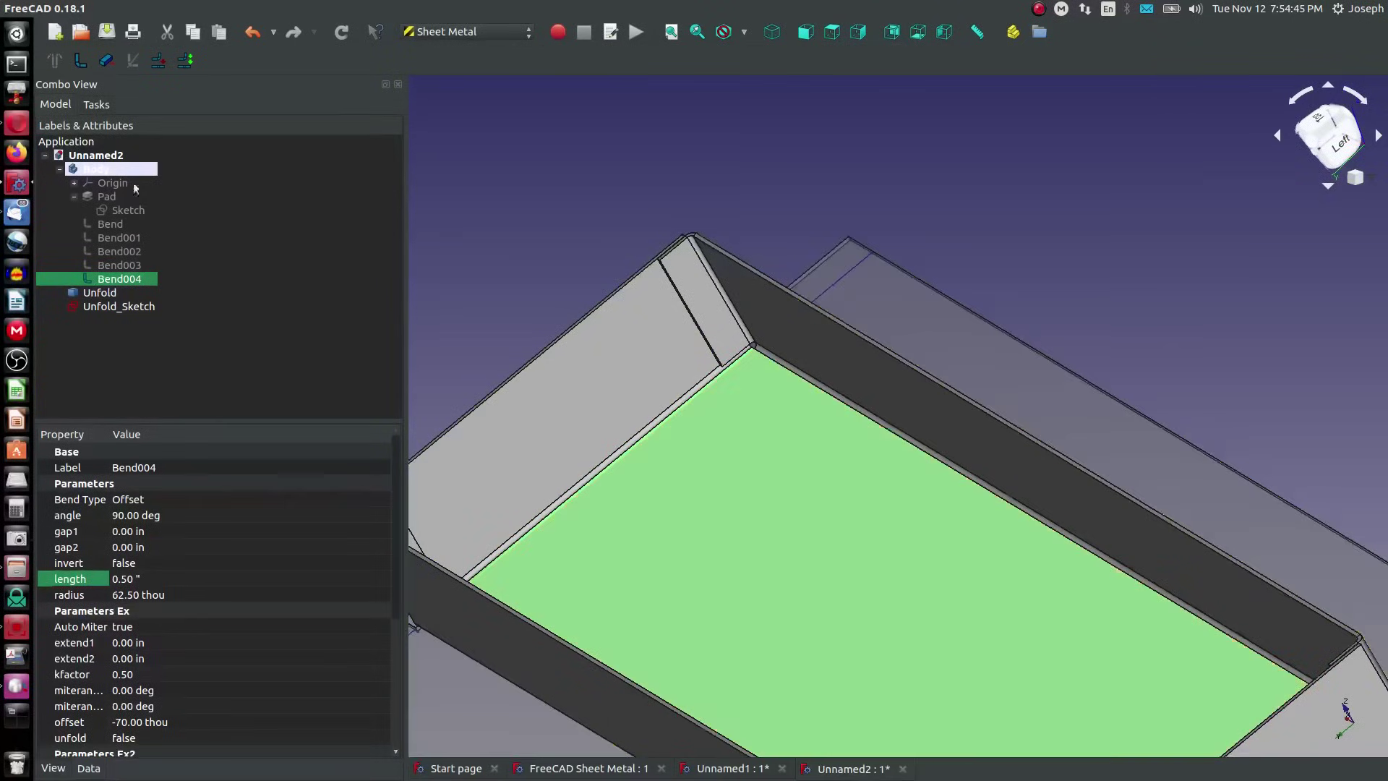
Turn off Auto Miter for Bend004 by setting it to false
left_click(98, 297)
left_click(117, 309)
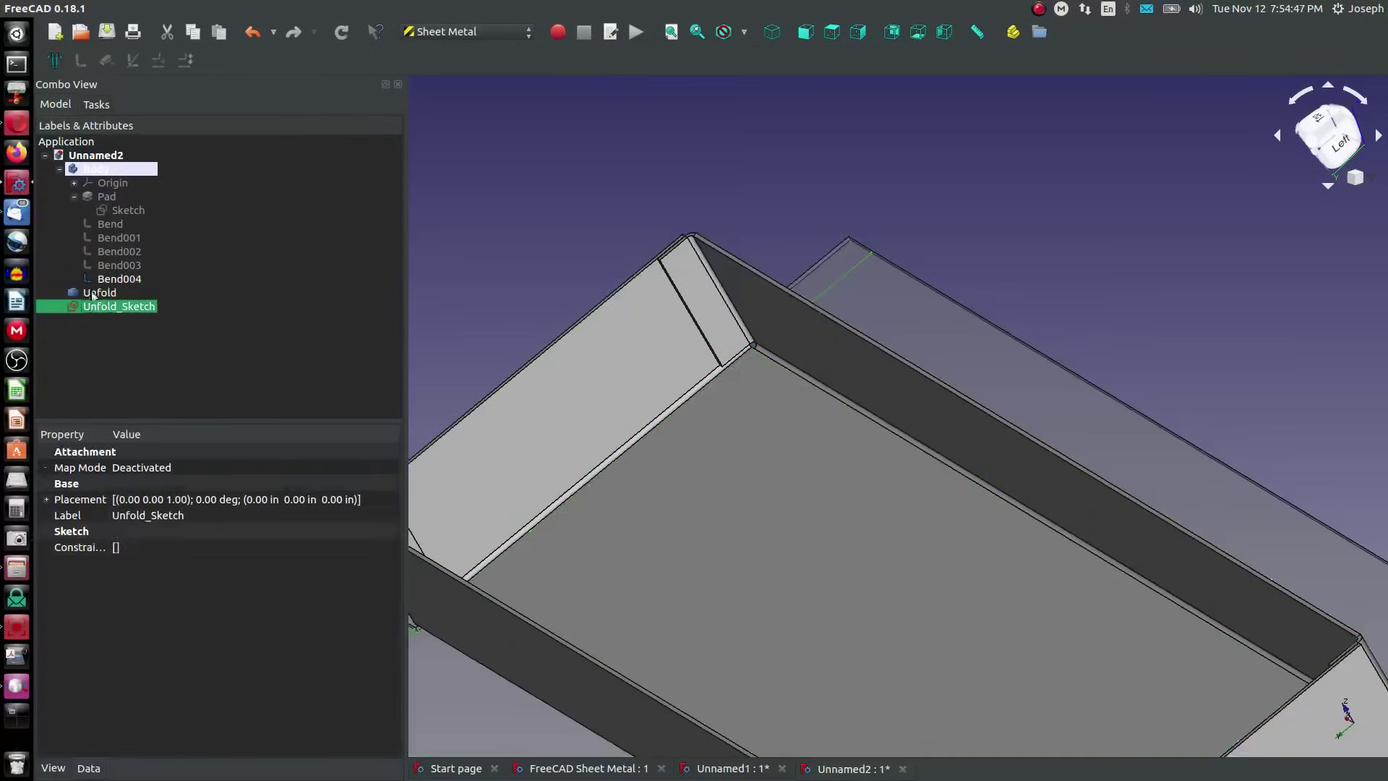
left_click(88, 294)
left_click(90, 307)
left_click(114, 280)
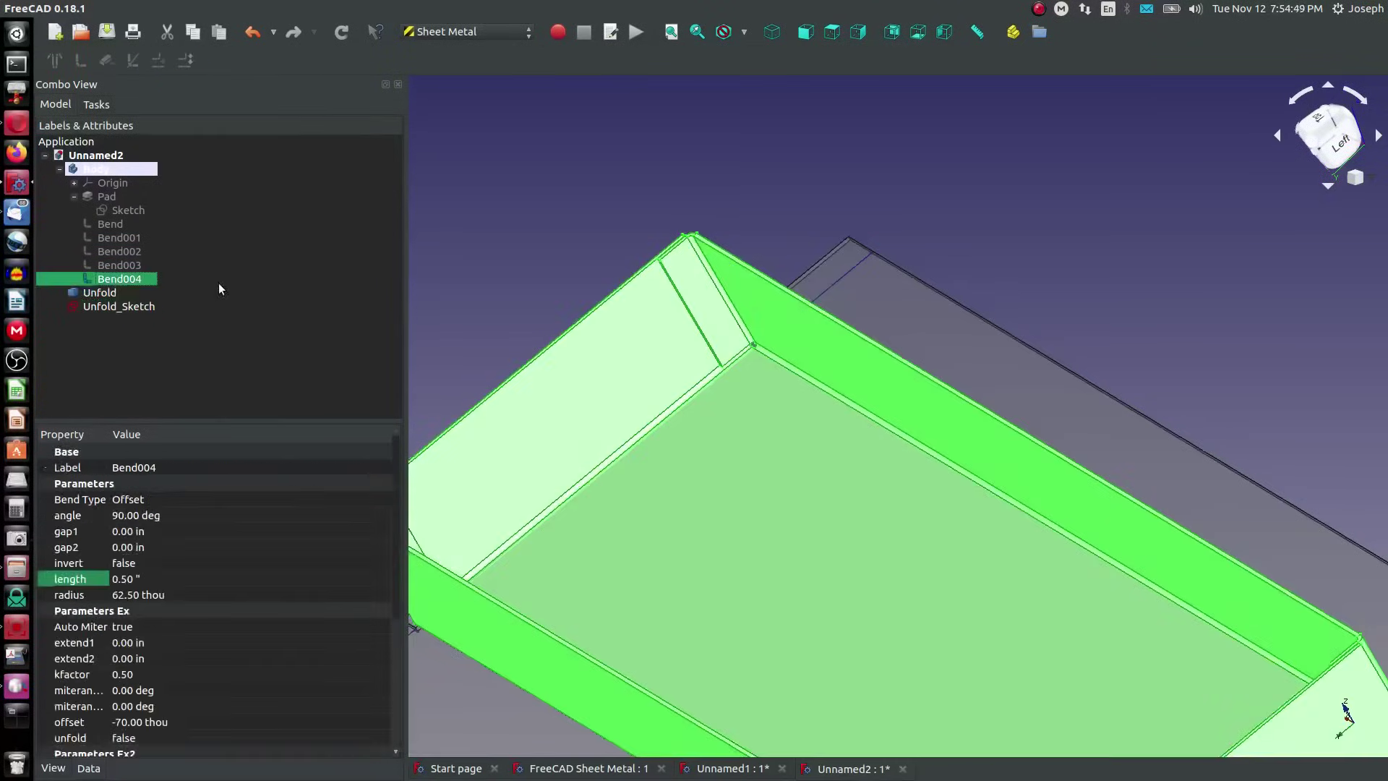
left_click(135, 627)
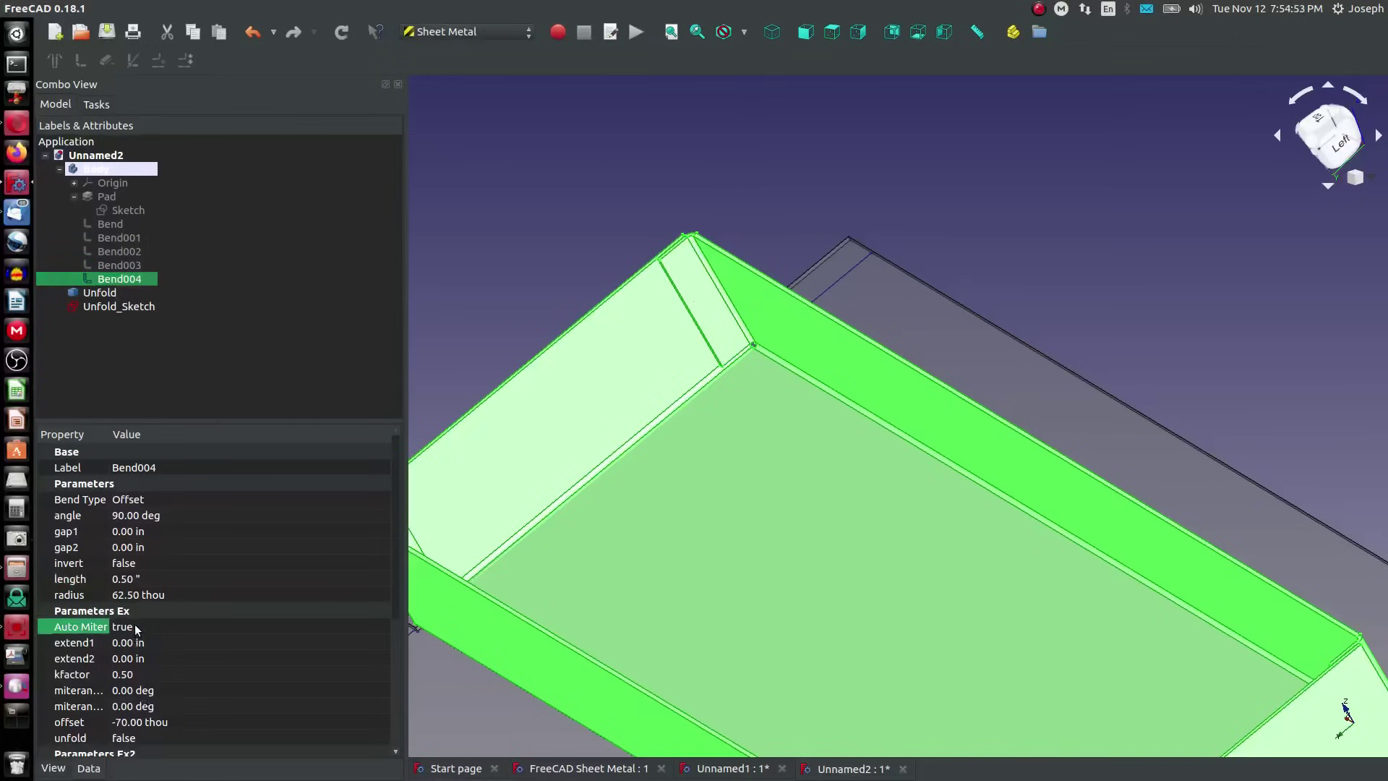
left_click(135, 626)
left_click(134, 611)
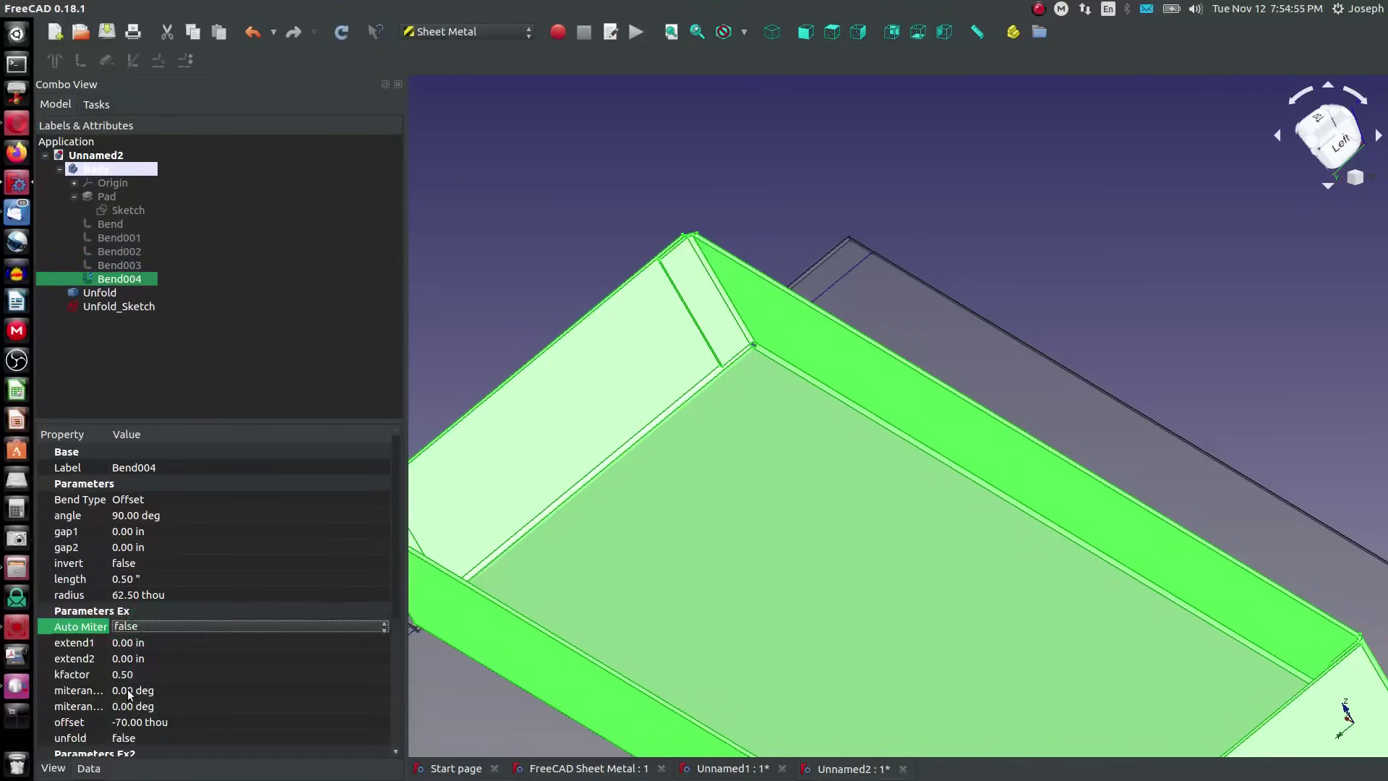
Set both miter angles of Bend004 to 45 degrees and check the mitered corner flanges
left_click(127, 690)
type("45")
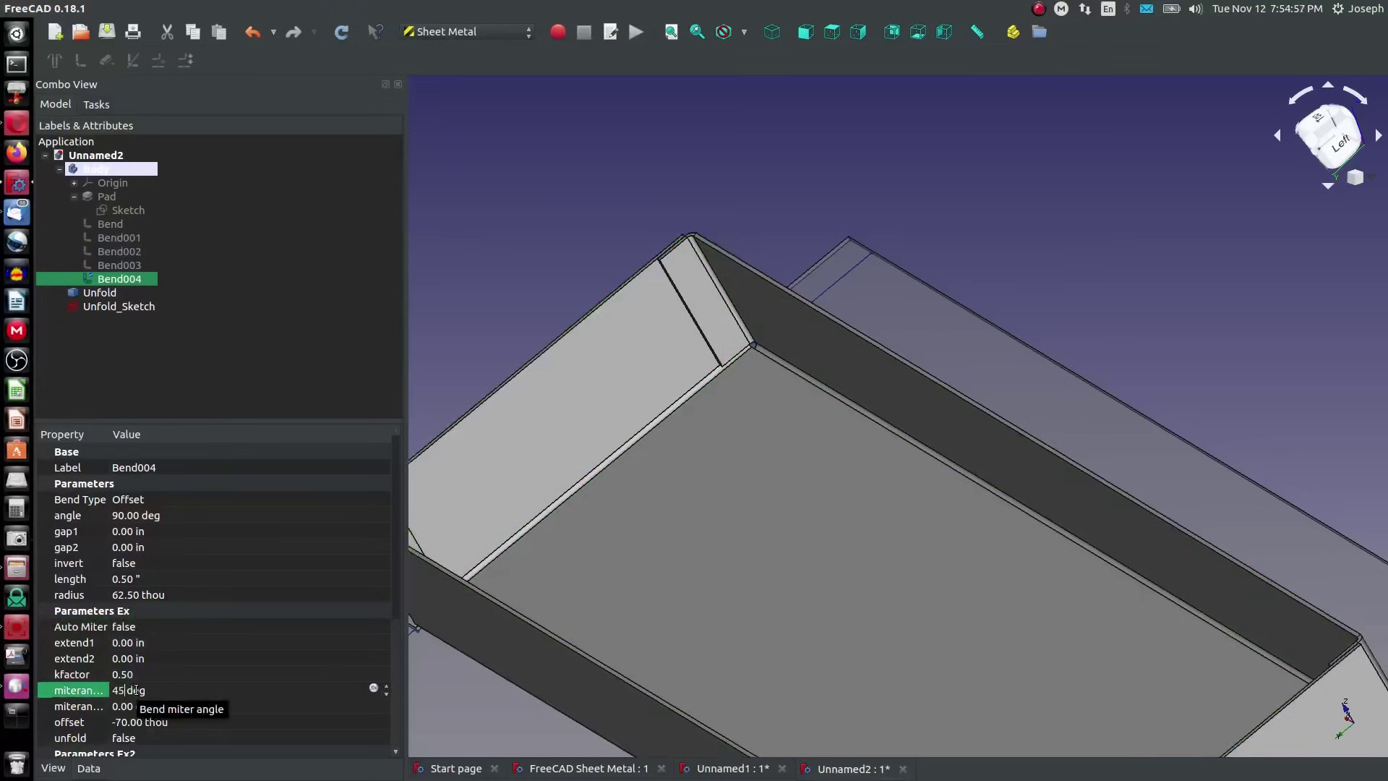
left_click(127, 706)
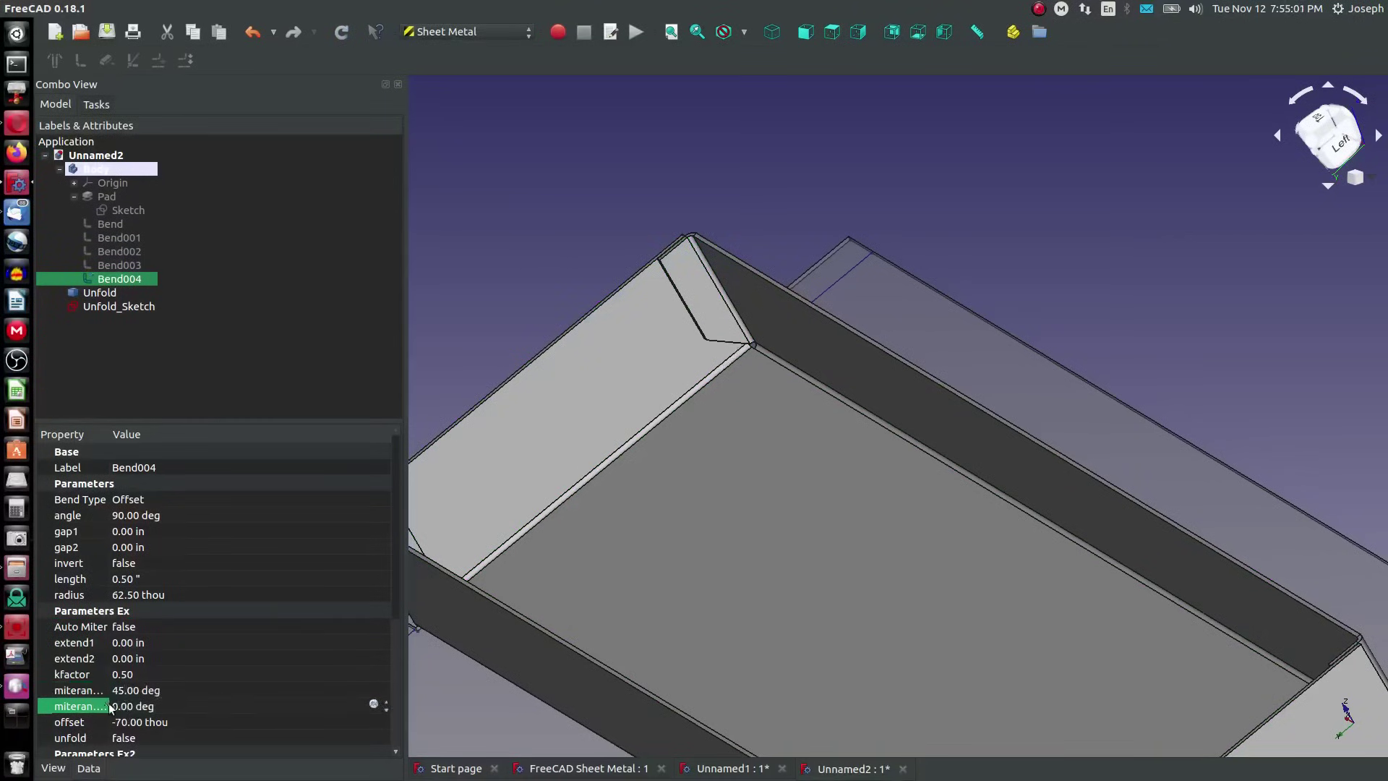
left_click_drag(112, 706, 149, 707)
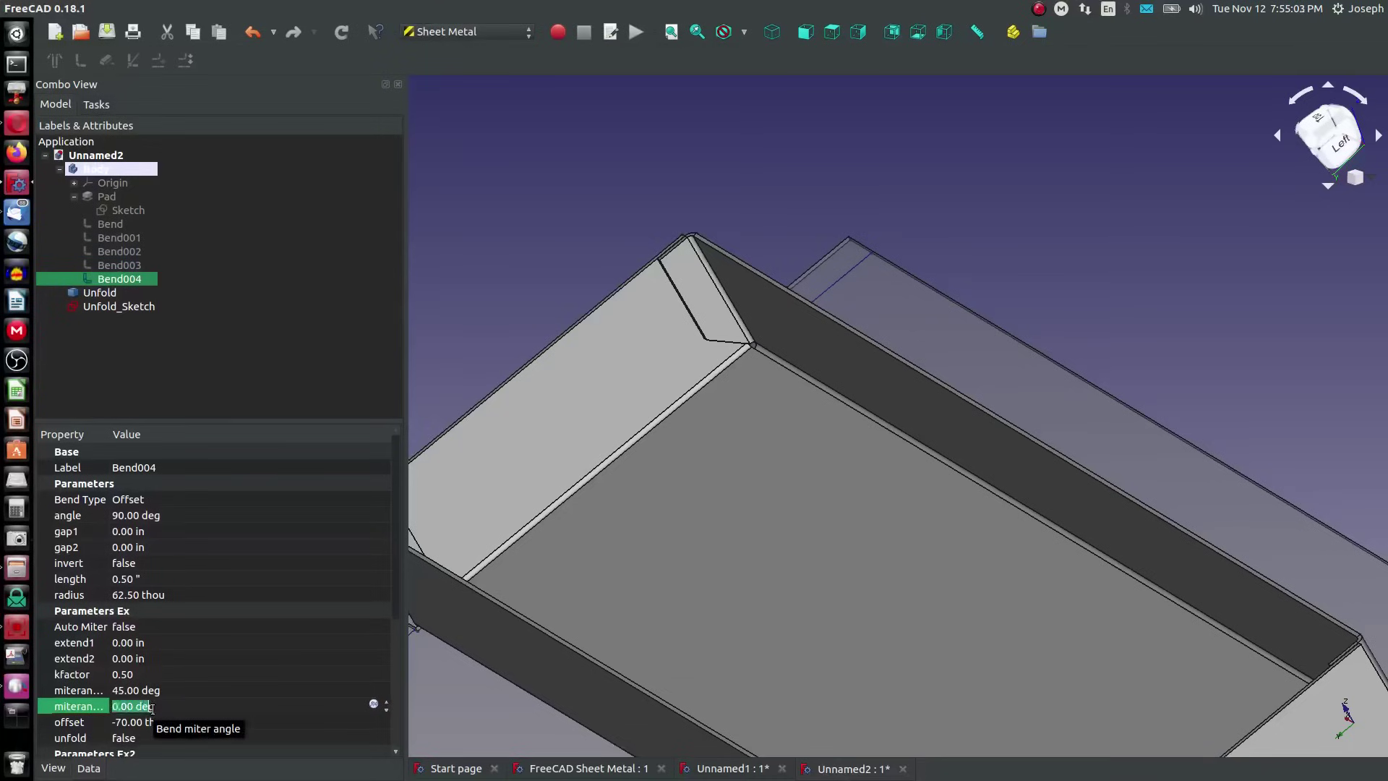
key("Home")
key("Delete")
type("45")
key("Return")
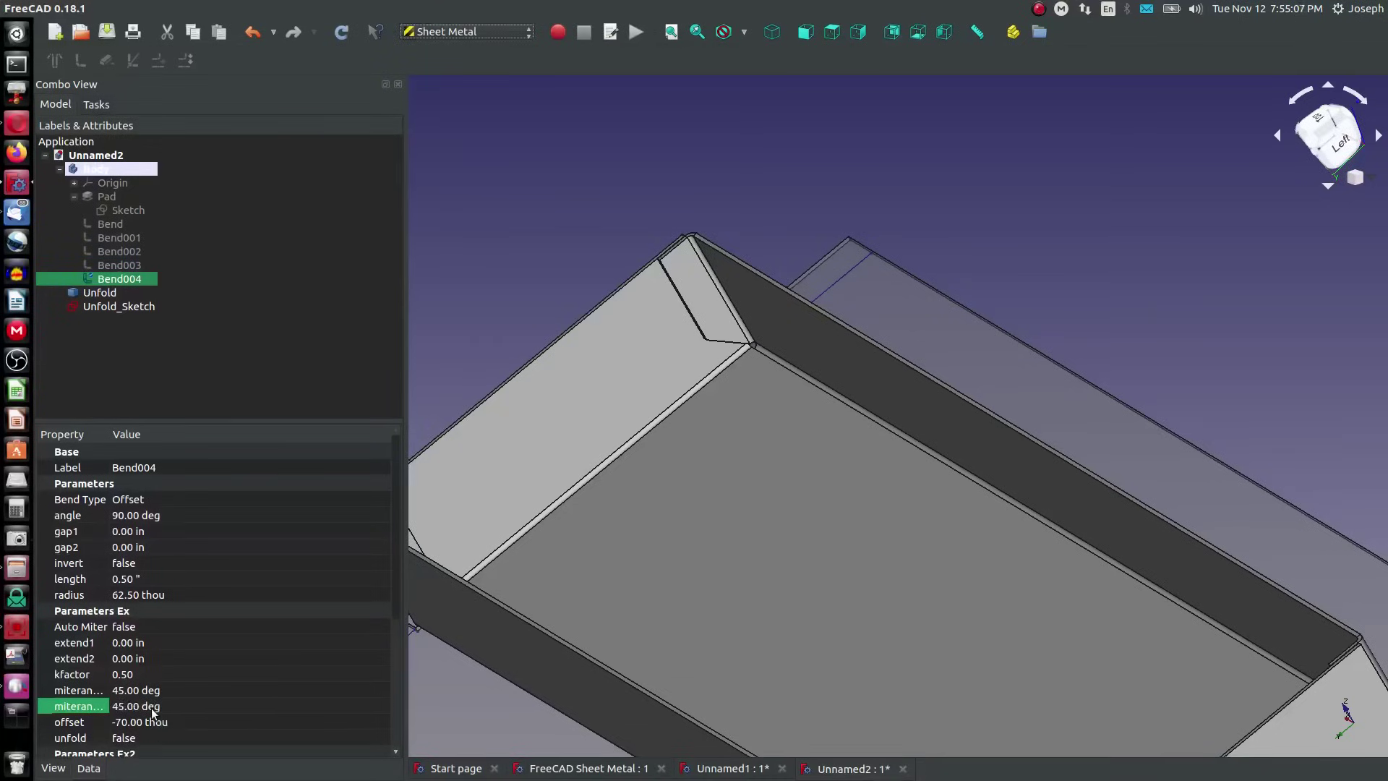
scroll(636, 344, "down", 5)
left_click(629, 294)
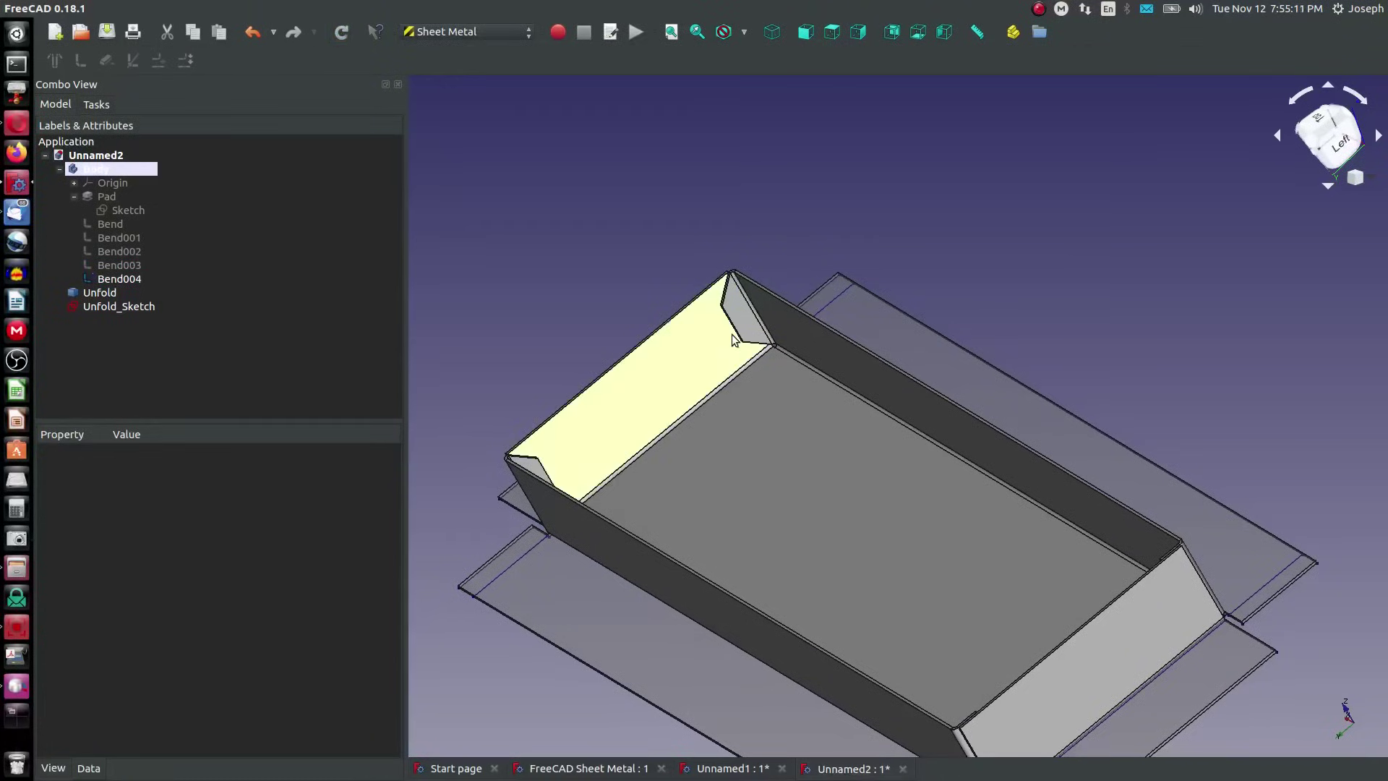
scroll(739, 311, "up", 5)
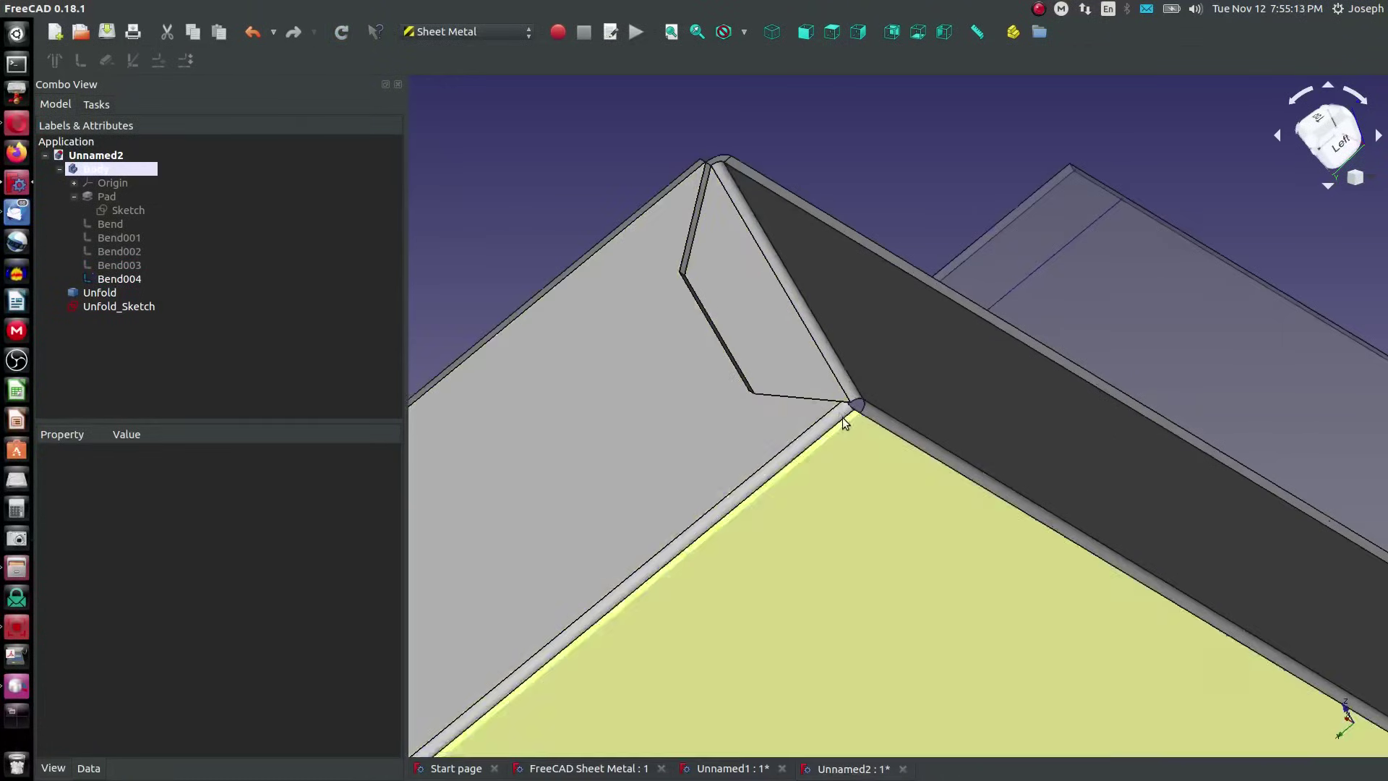
scroll(832, 418, "up", 2)
scroll(813, 418, "down", 4)
middle_click_drag(961, 391, 976, 516)
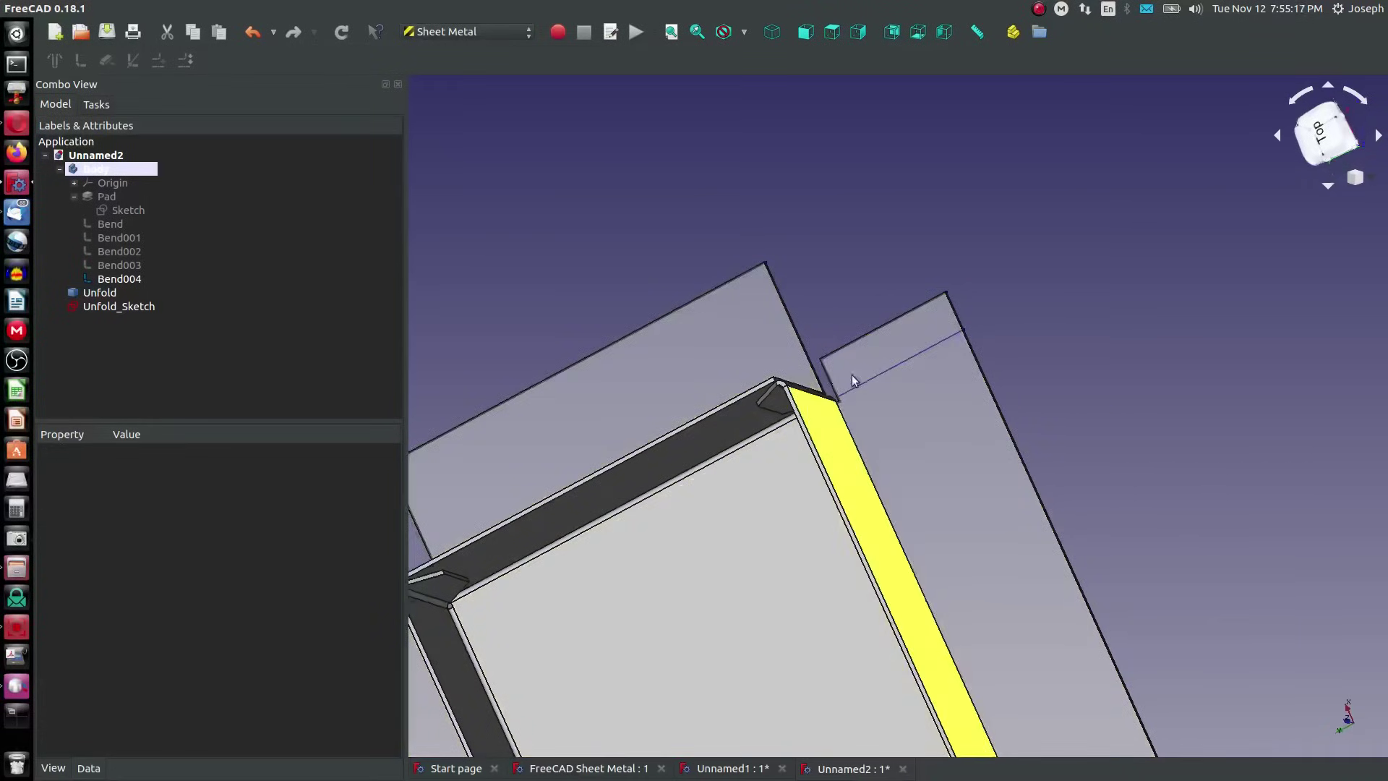
Delete the outdated Unfold object together with its Unfold_Sketch
left_click(116, 292)
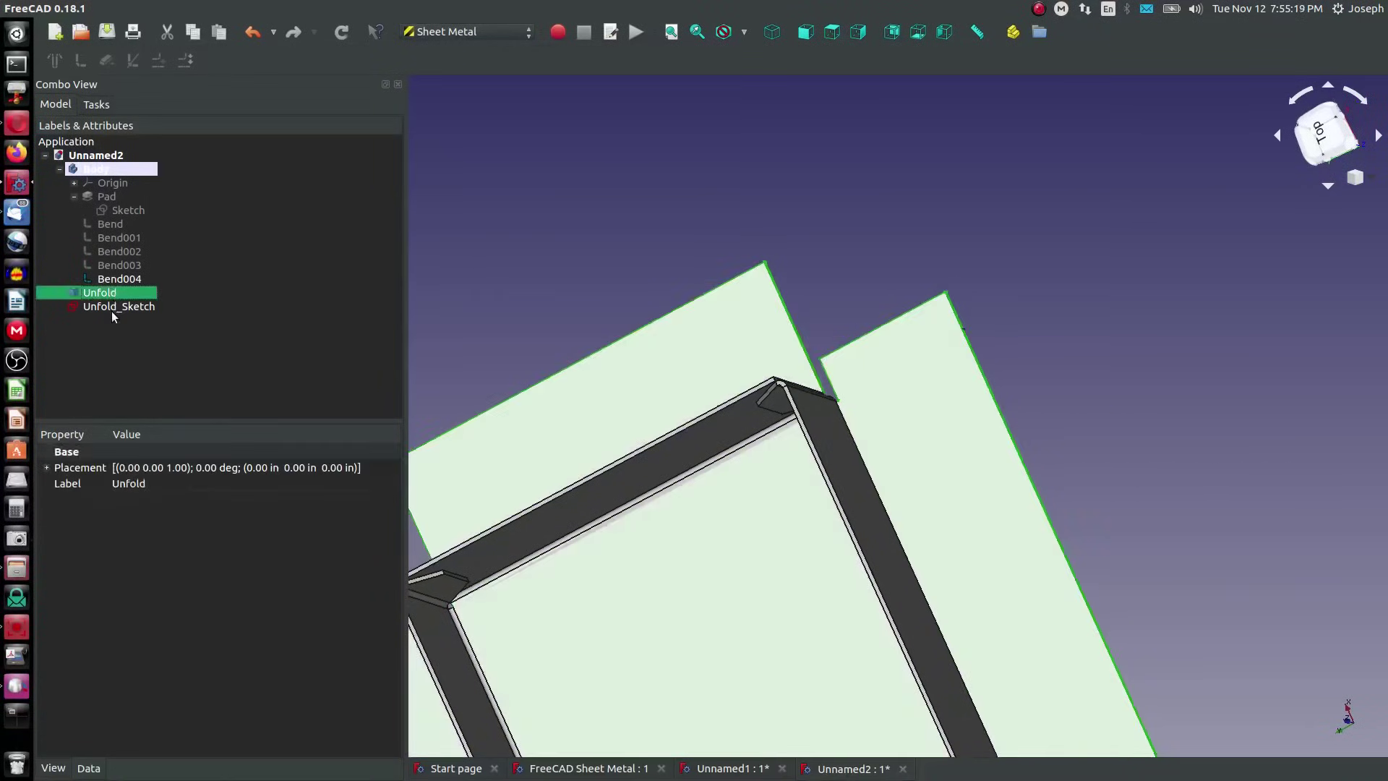
left_click(110, 309, "ctrl")
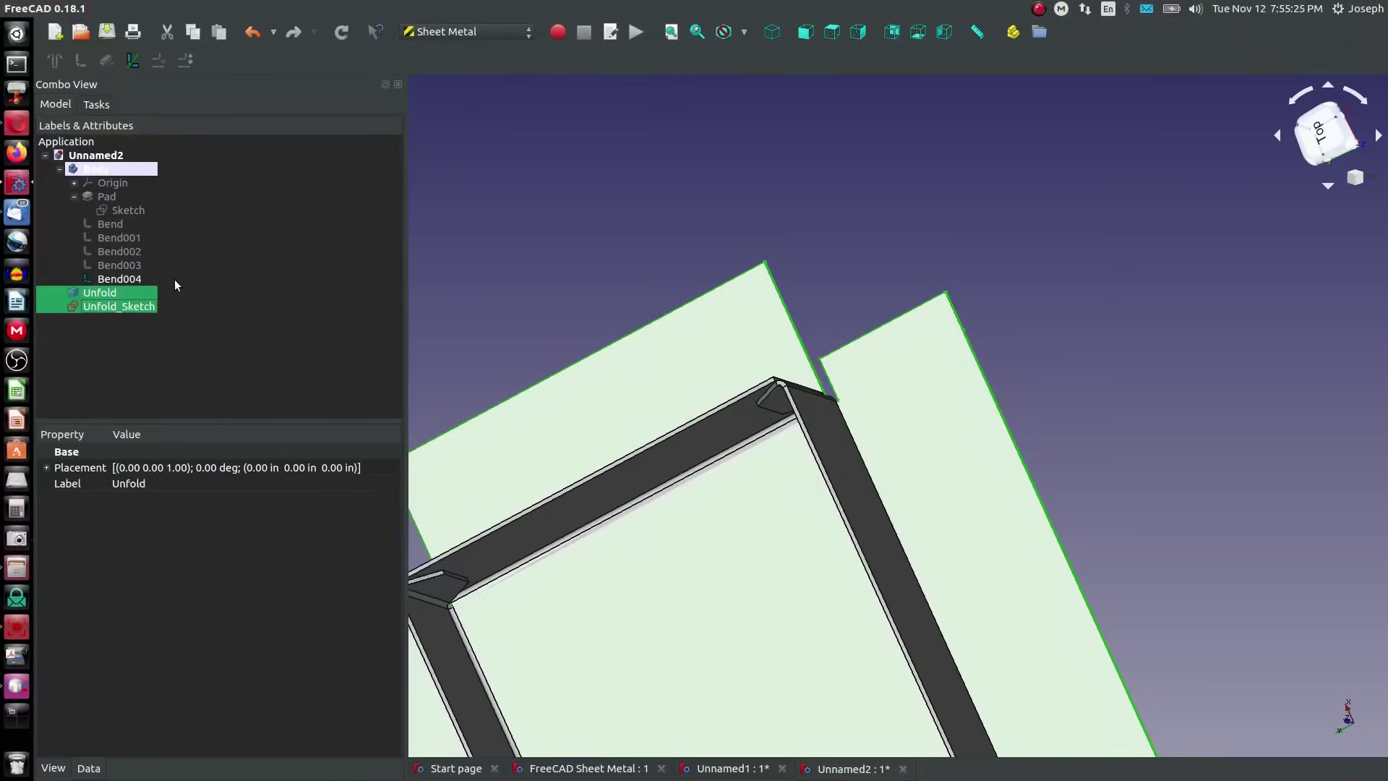
key("Delete")
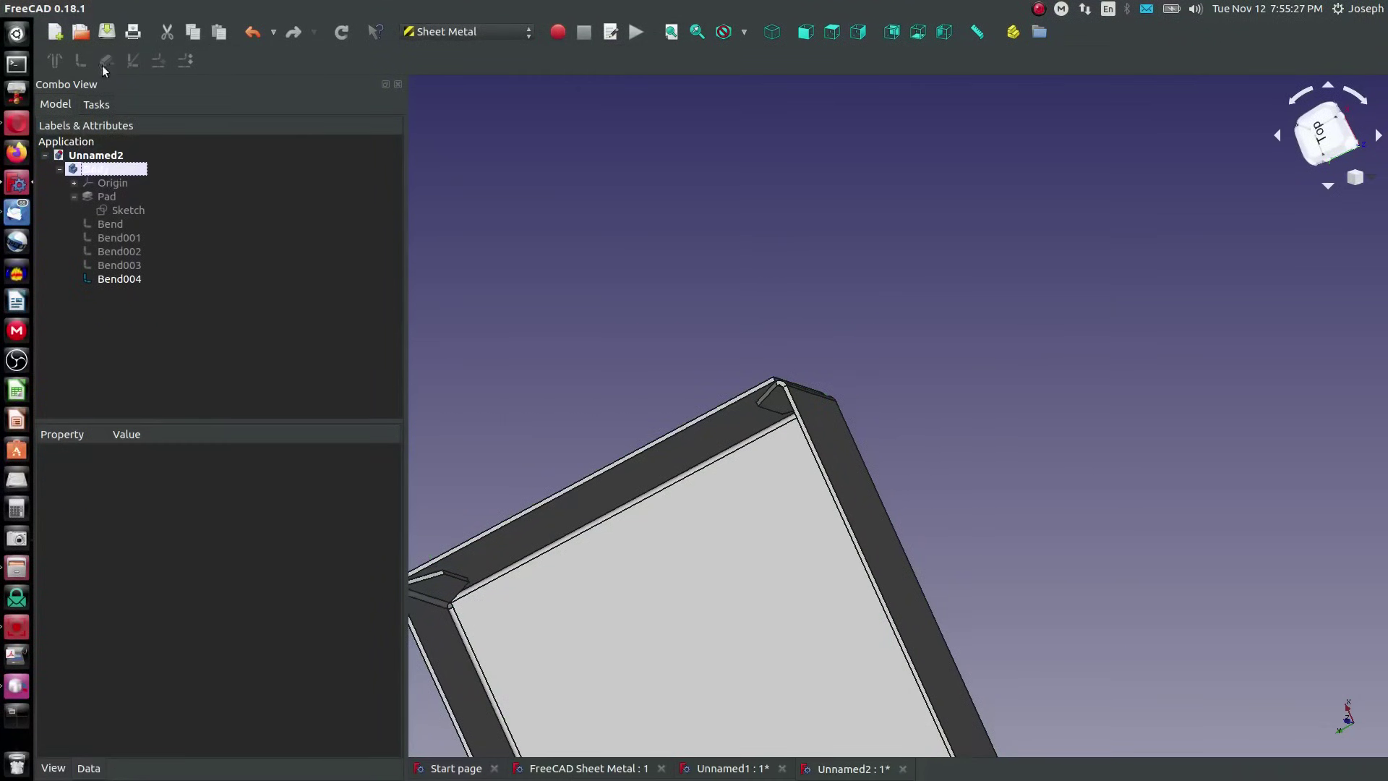
Unfold the mitered box from its base face with a projection sketch and a manual K-factor of 0.500 (ANSI)
left_click(626, 657)
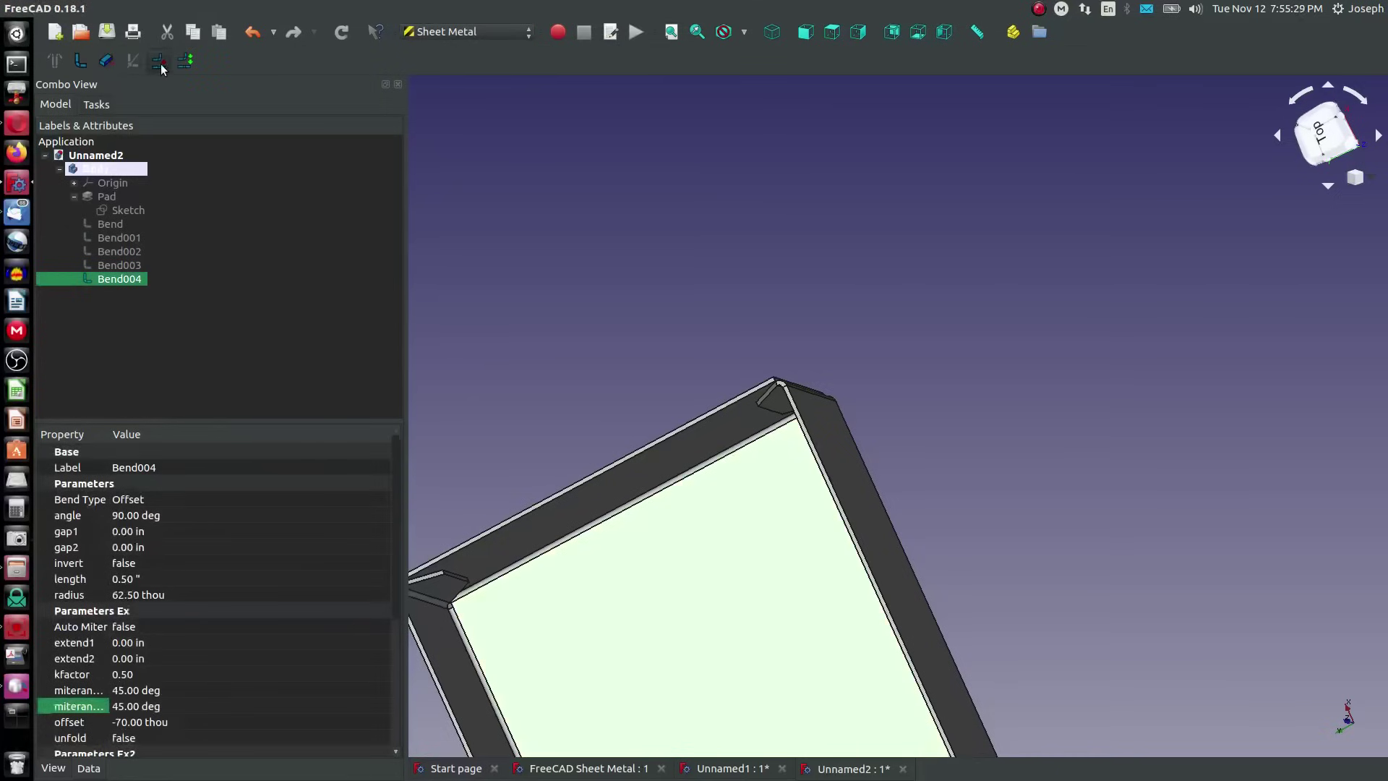
left_click(159, 61)
left_click(60, 276)
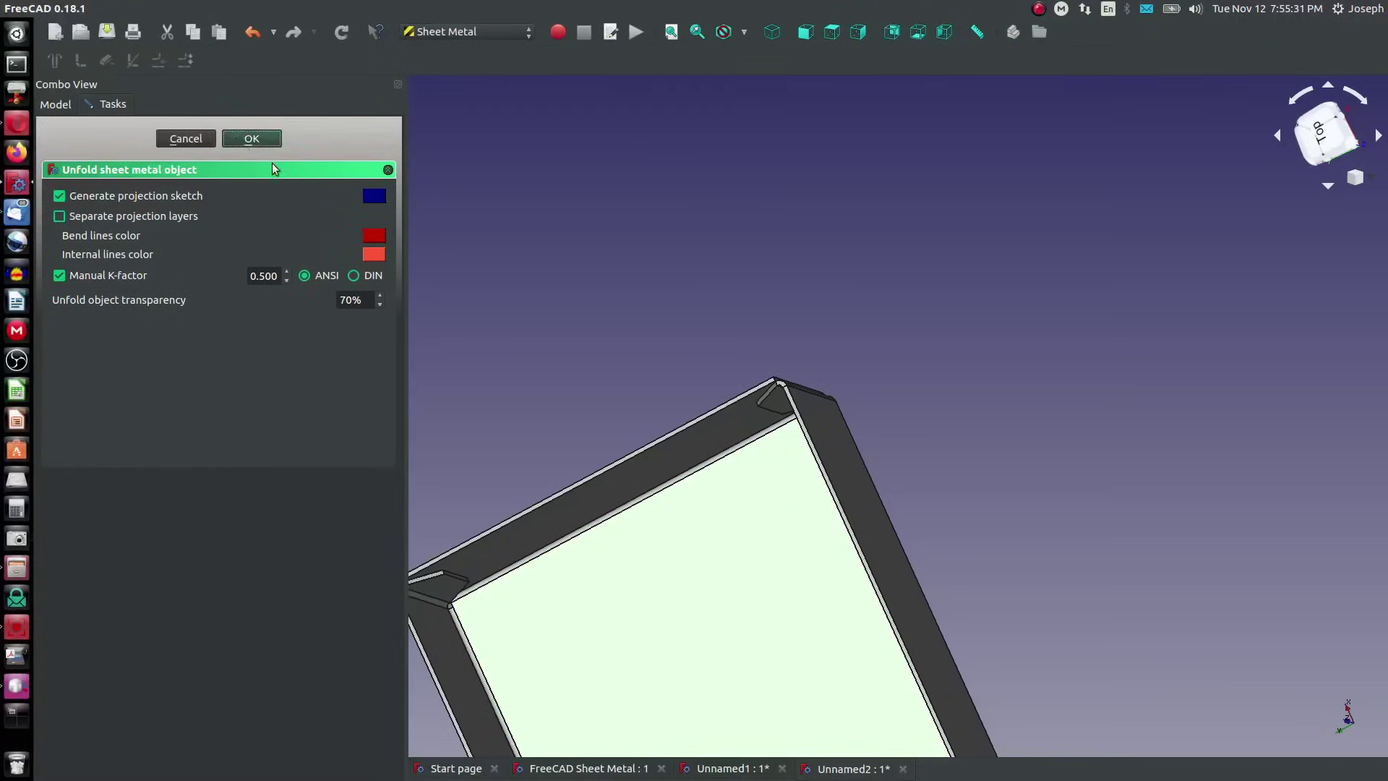
left_click(253, 139)
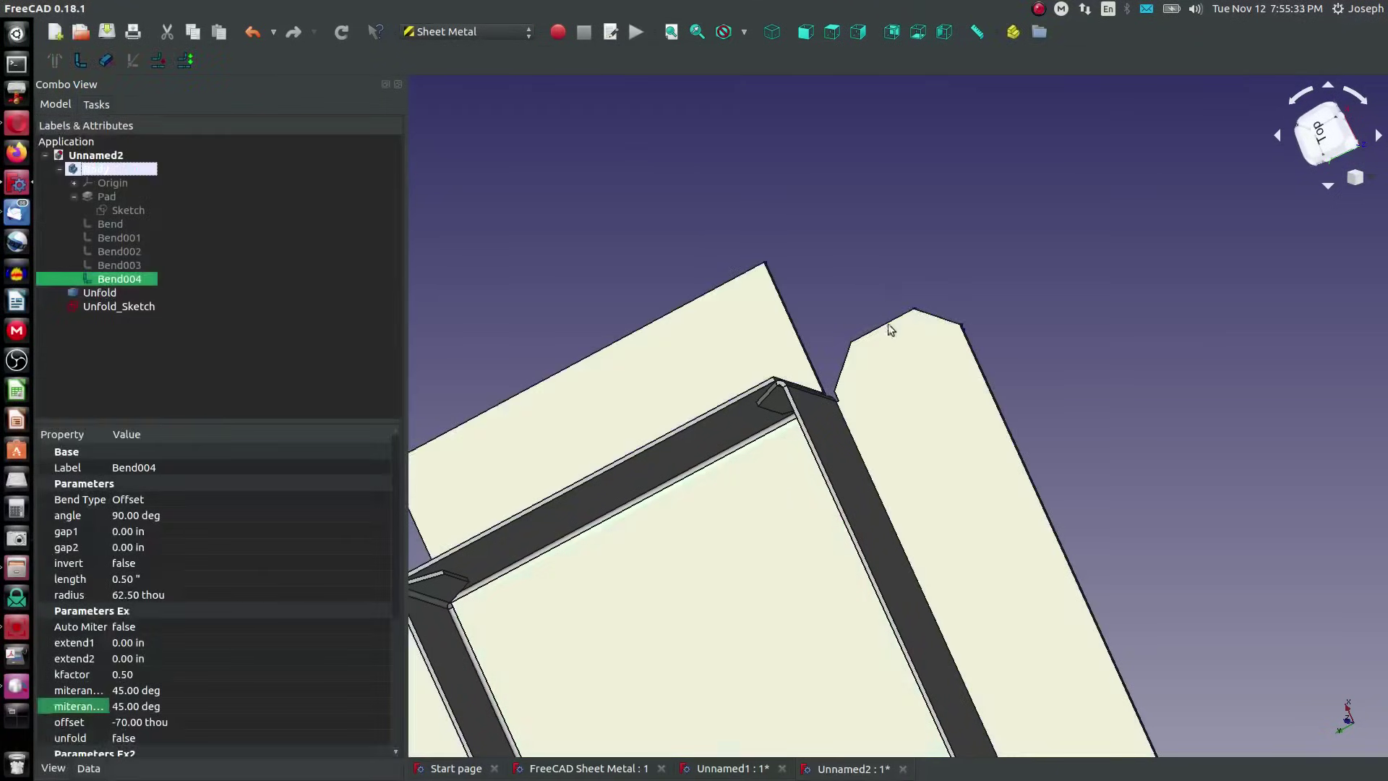
left_click(99, 293)
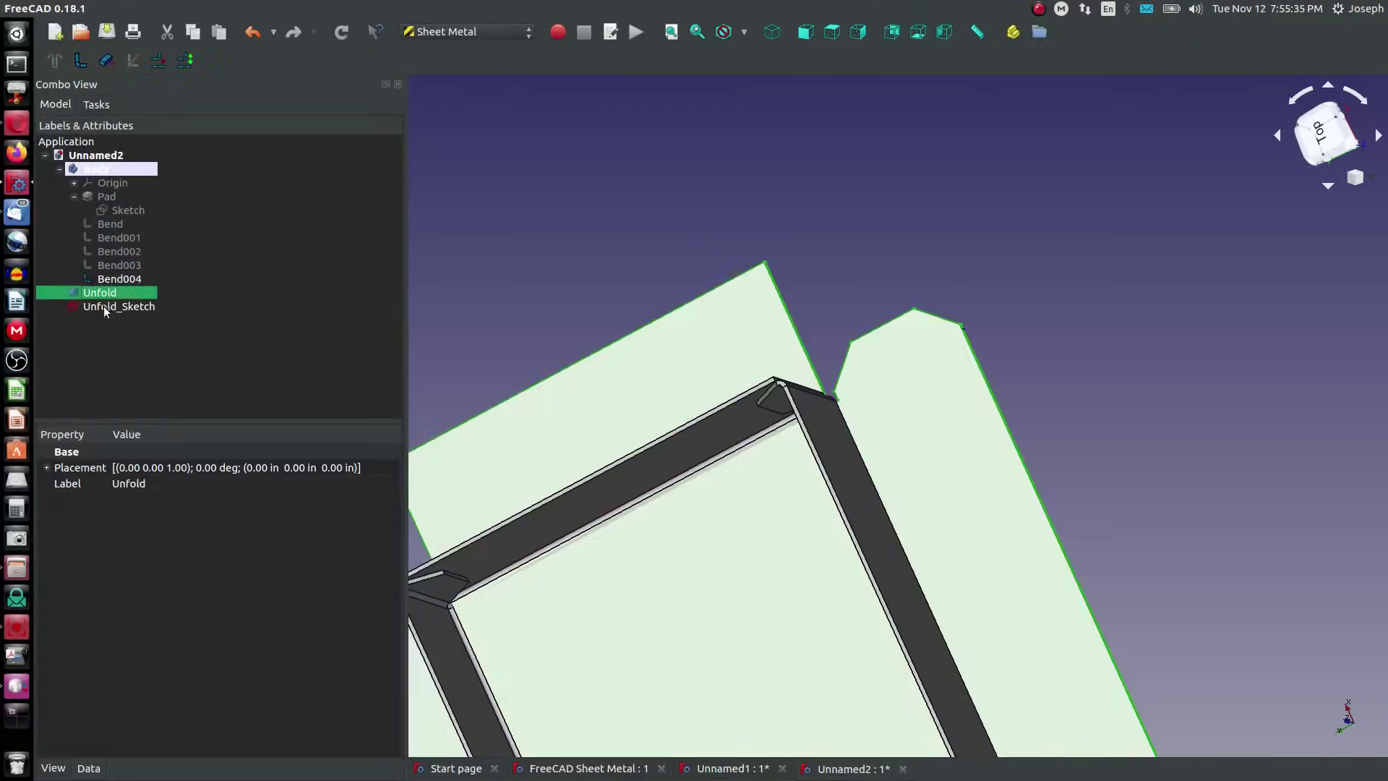
Delete the new Unfold object and its Unfold_Sketch from the document
left_click(103, 306, "ctrl")
right_click(103, 309)
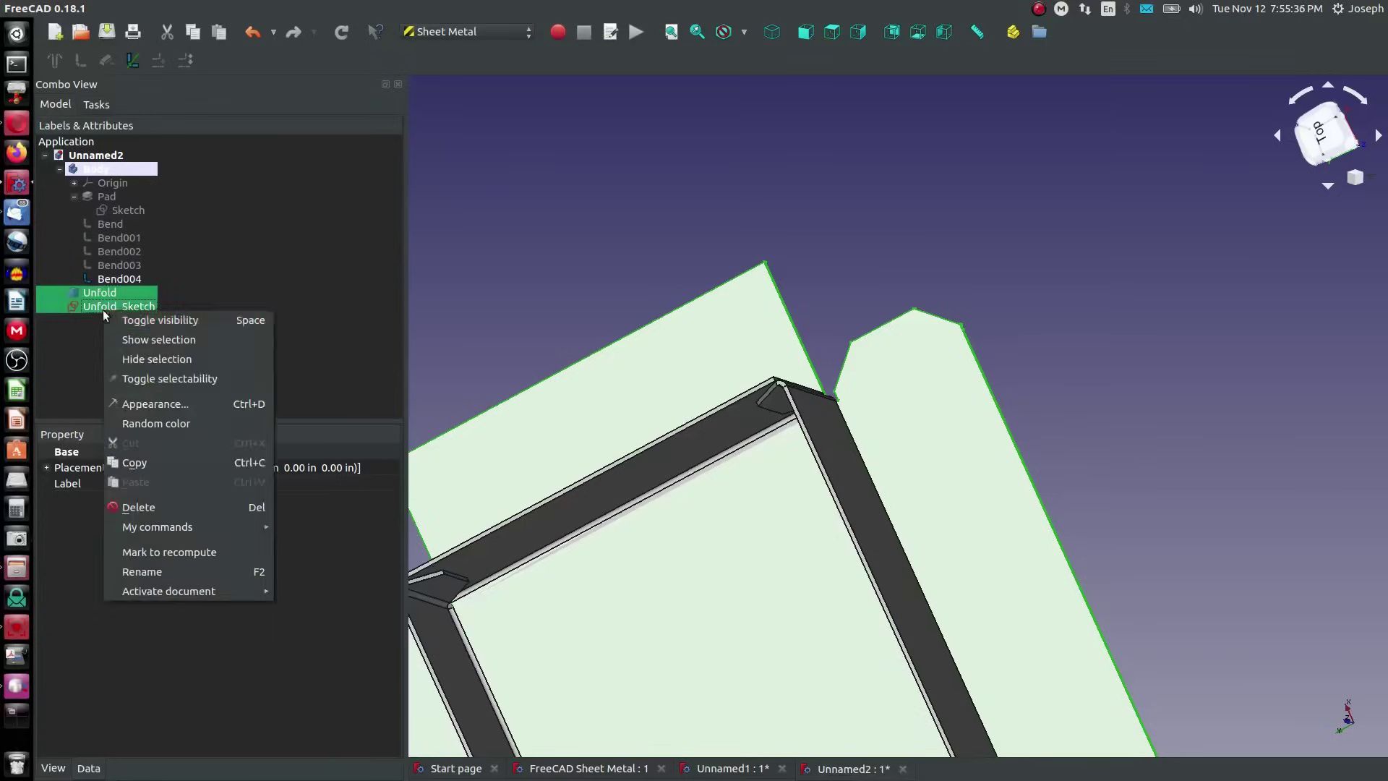
left_click(146, 510)
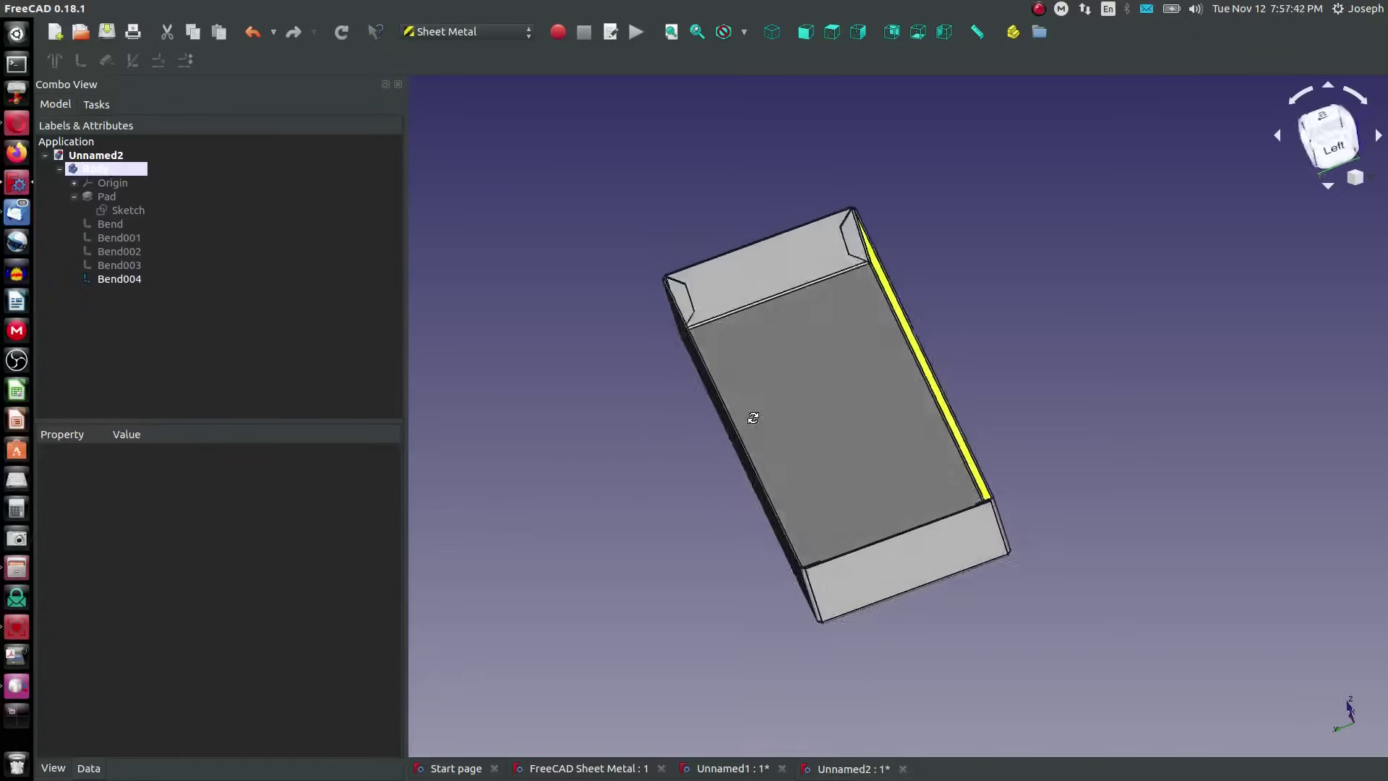
Turn off Auto Miter for Bend003 by setting it to false
middle_click_drag(753, 412, 1039, 450)
scroll(1039, 450, "up", 2)
left_click(140, 266)
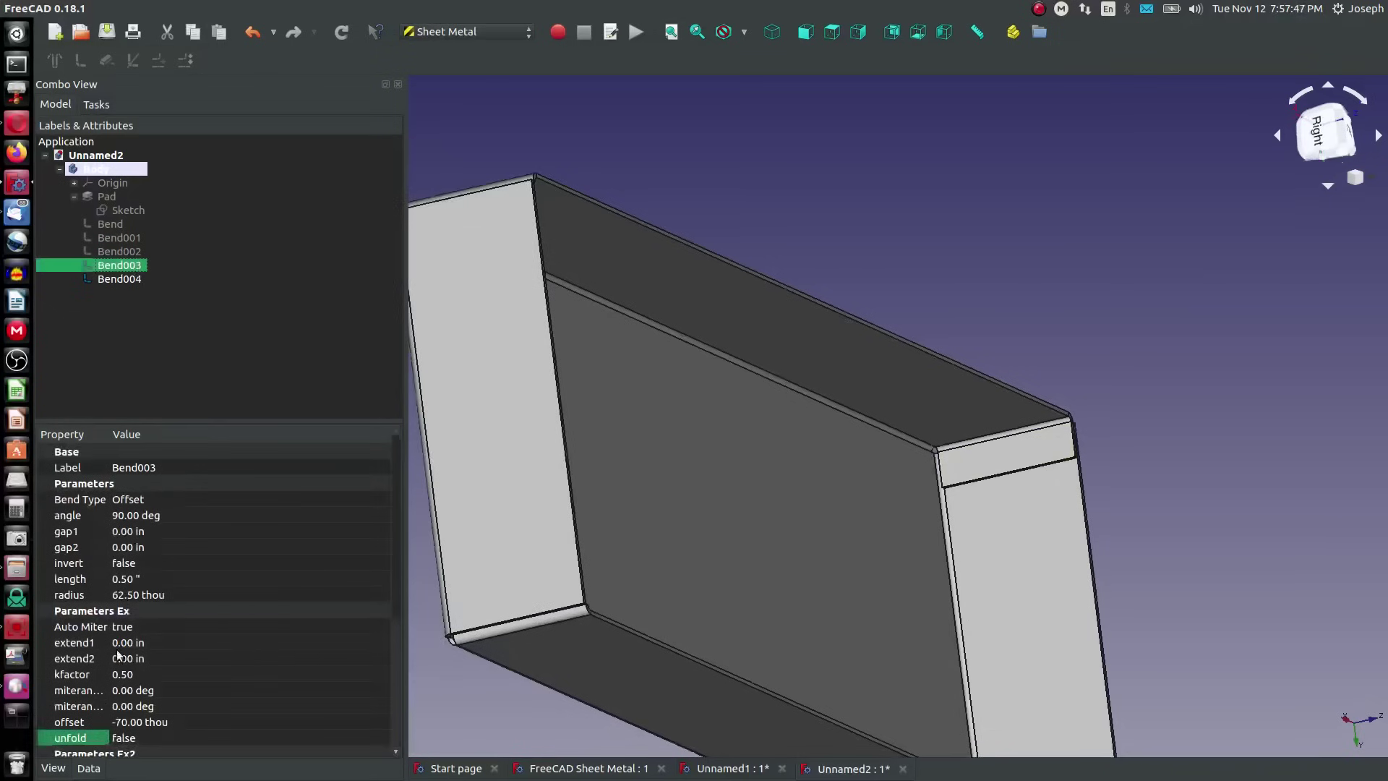
scroll(153, 703, "down", 4)
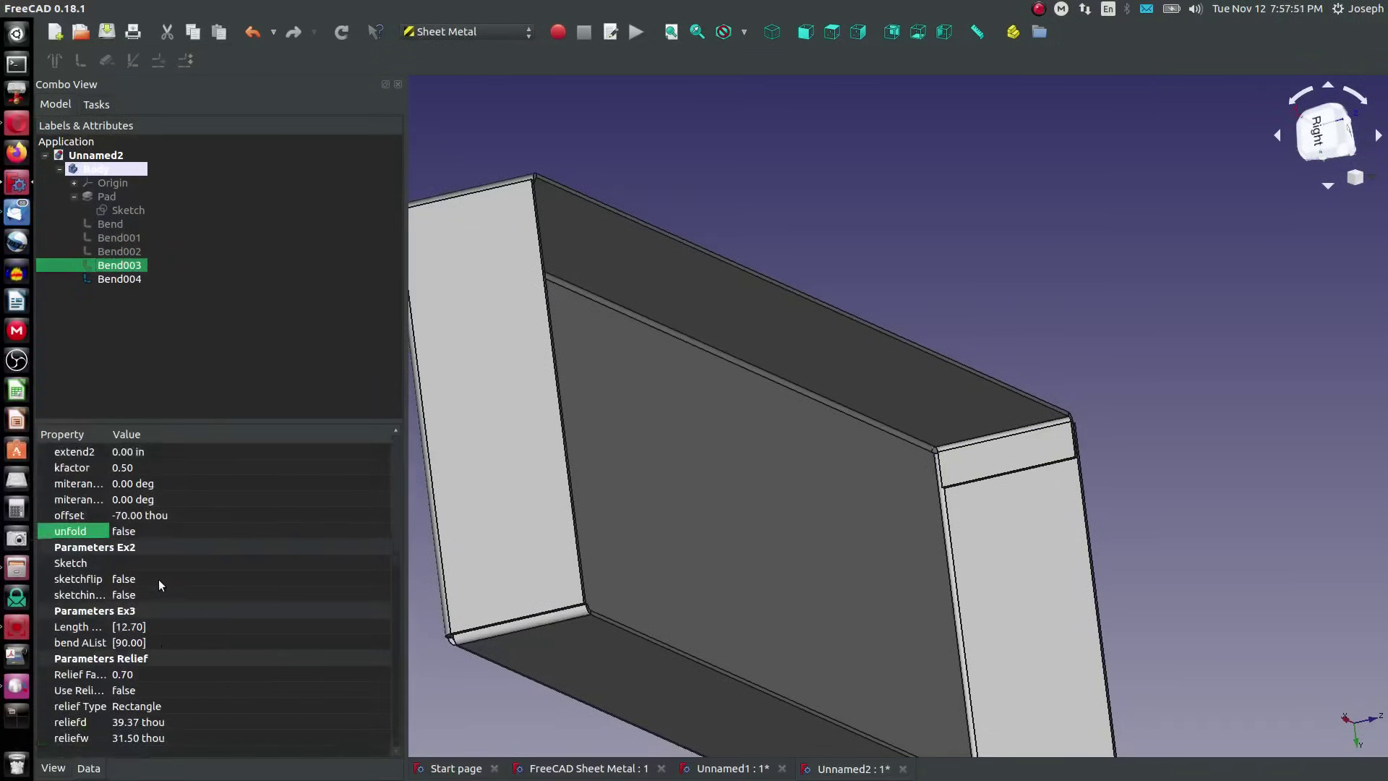
scroll(155, 572, "up", 2)
left_click(158, 515)
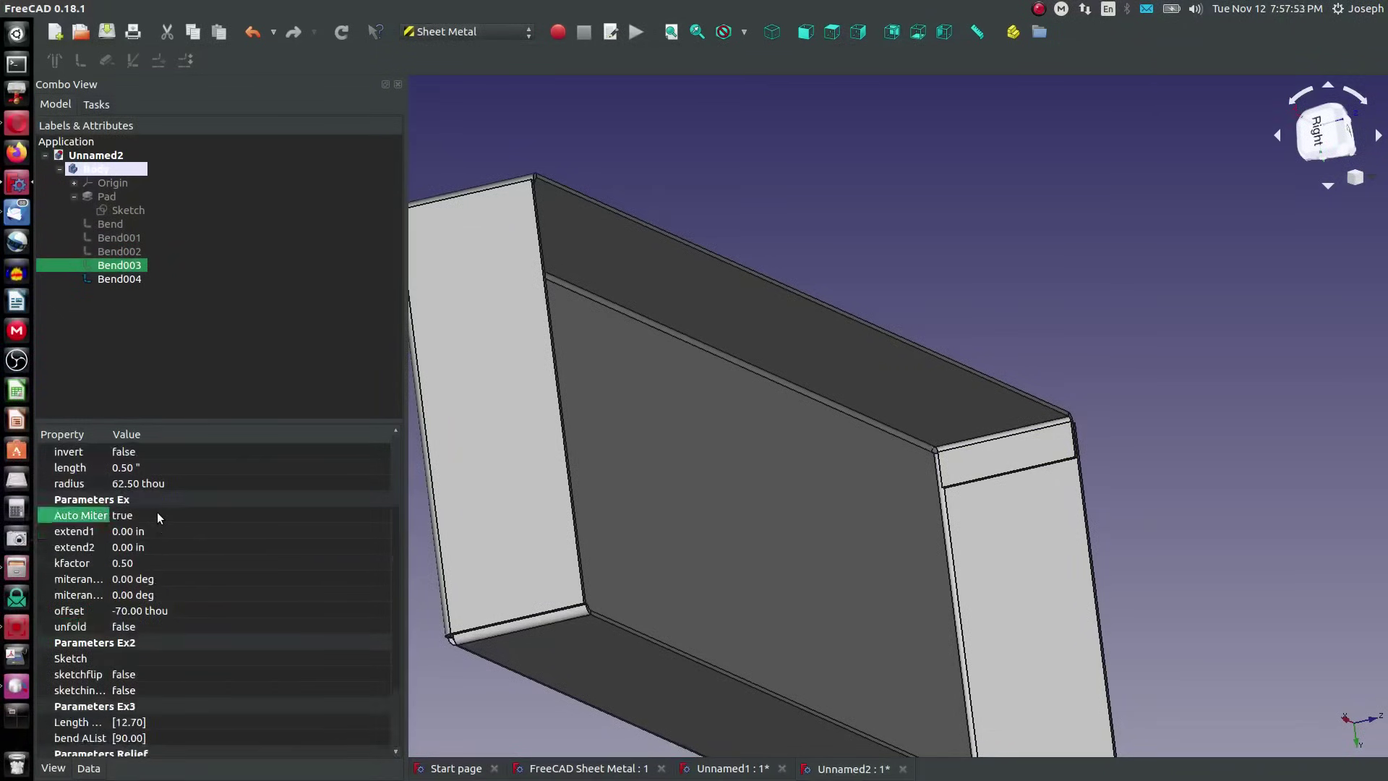
left_click(158, 515)
left_click(154, 541)
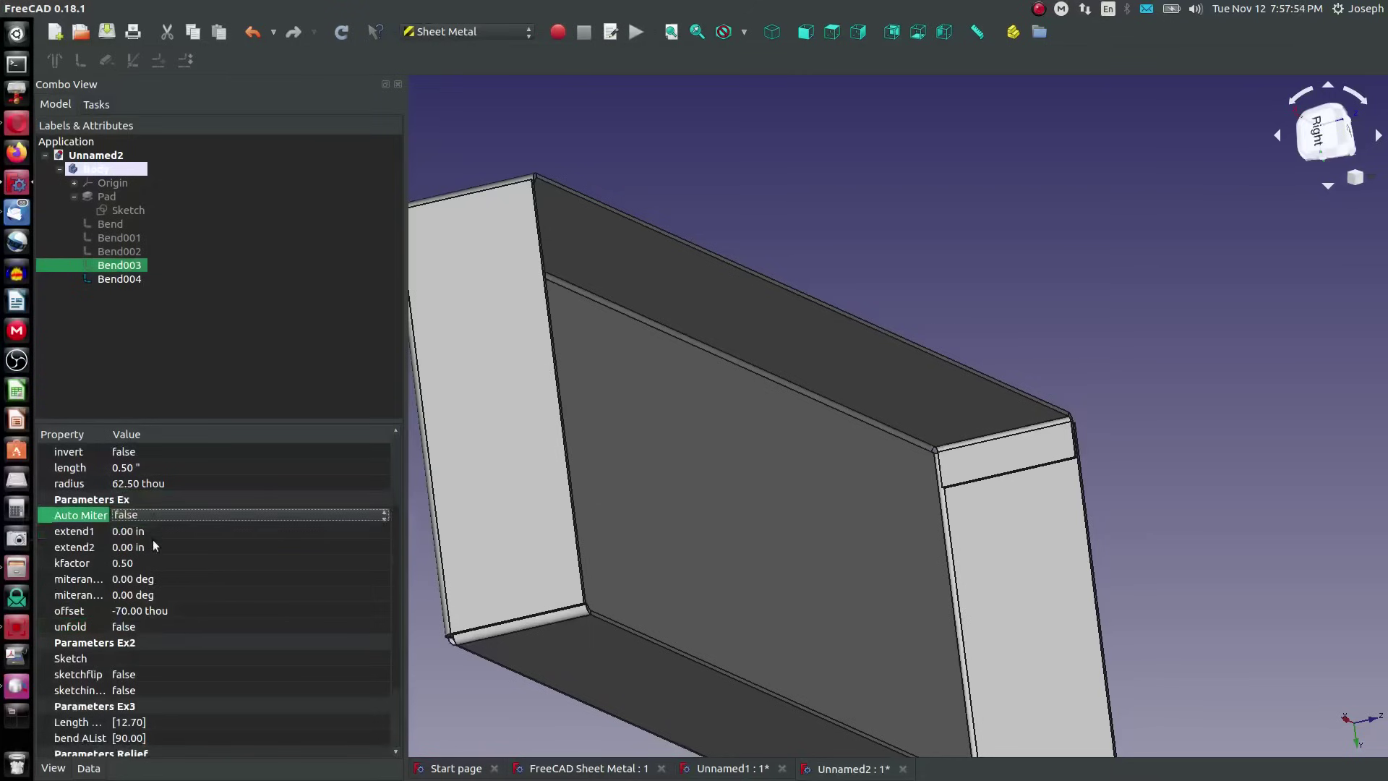
Set both miter angles of Bend003 to 45 degrees
left_click(144, 582)
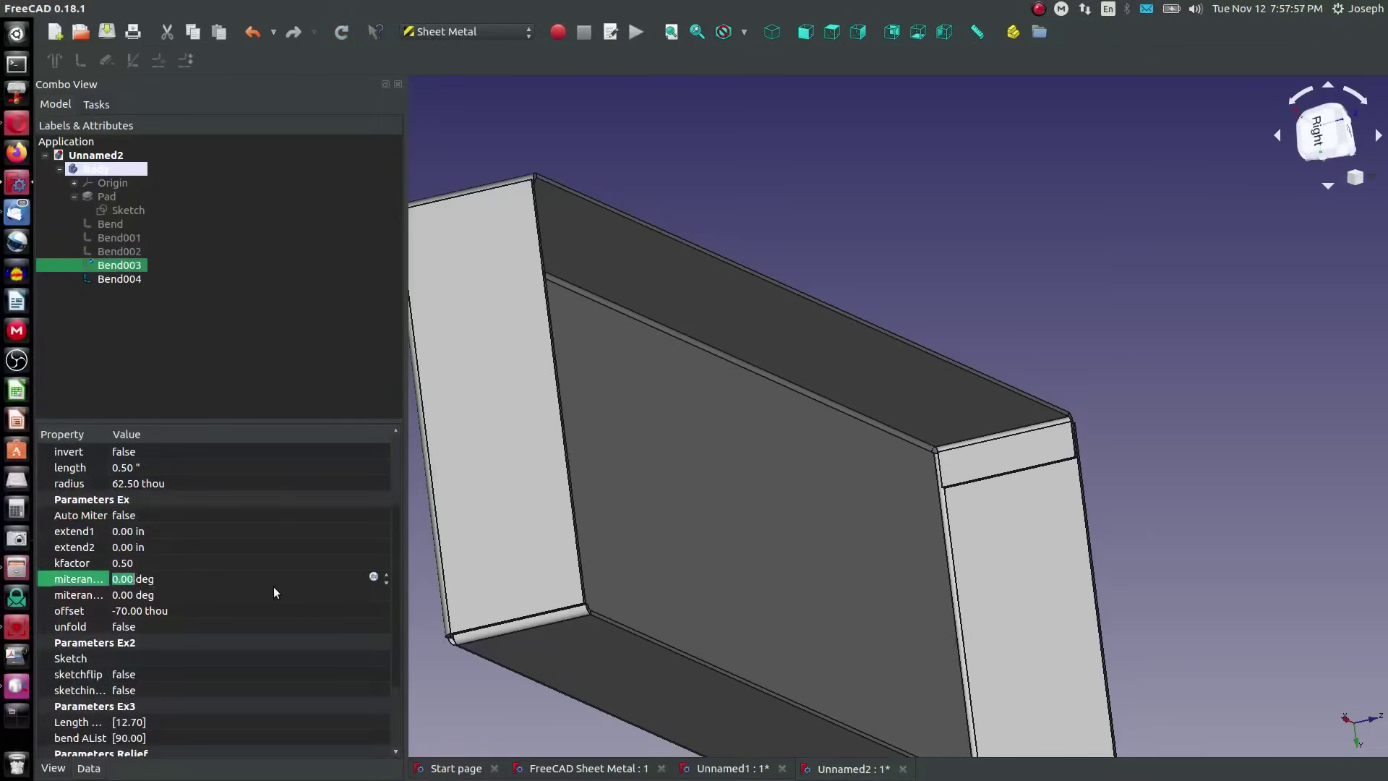
type("45")
left_click(123, 597)
double_click(125, 593)
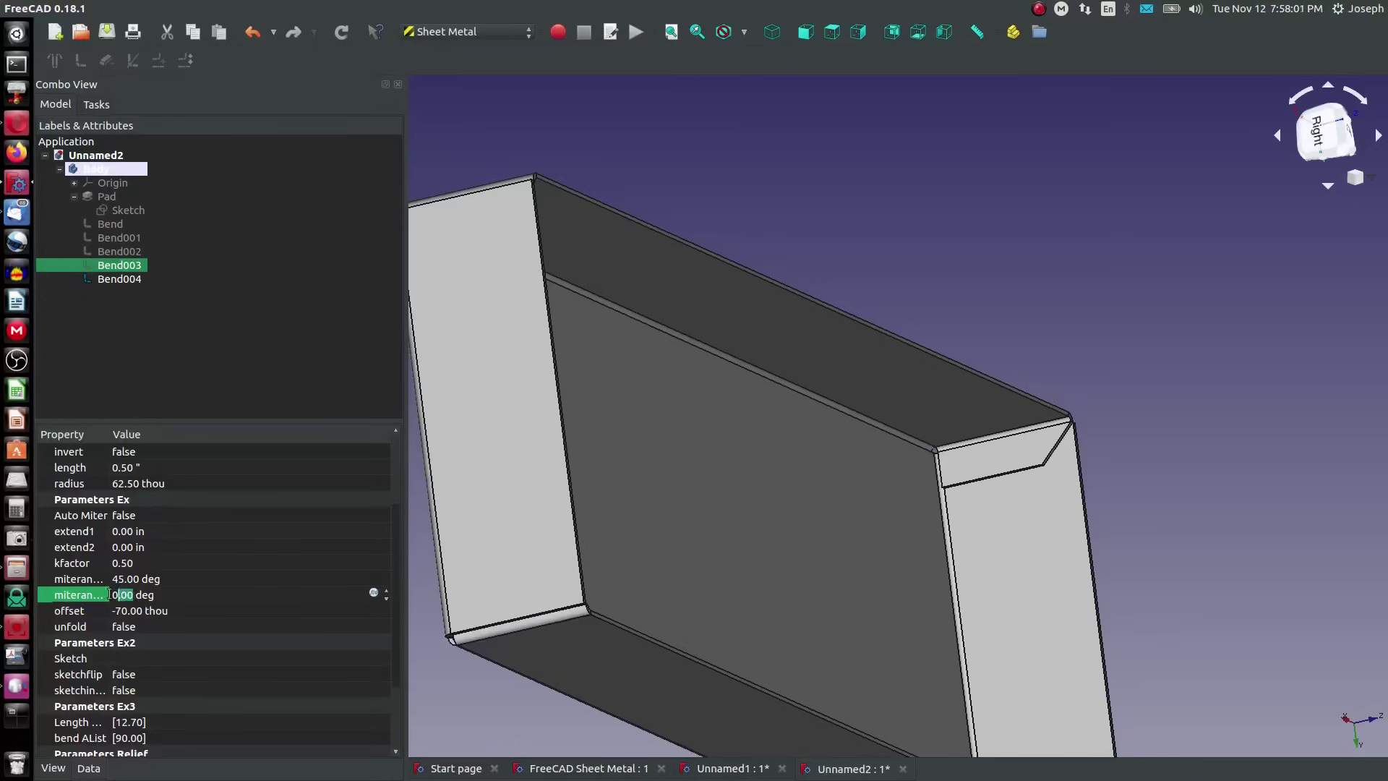
type("45")
key("Return")
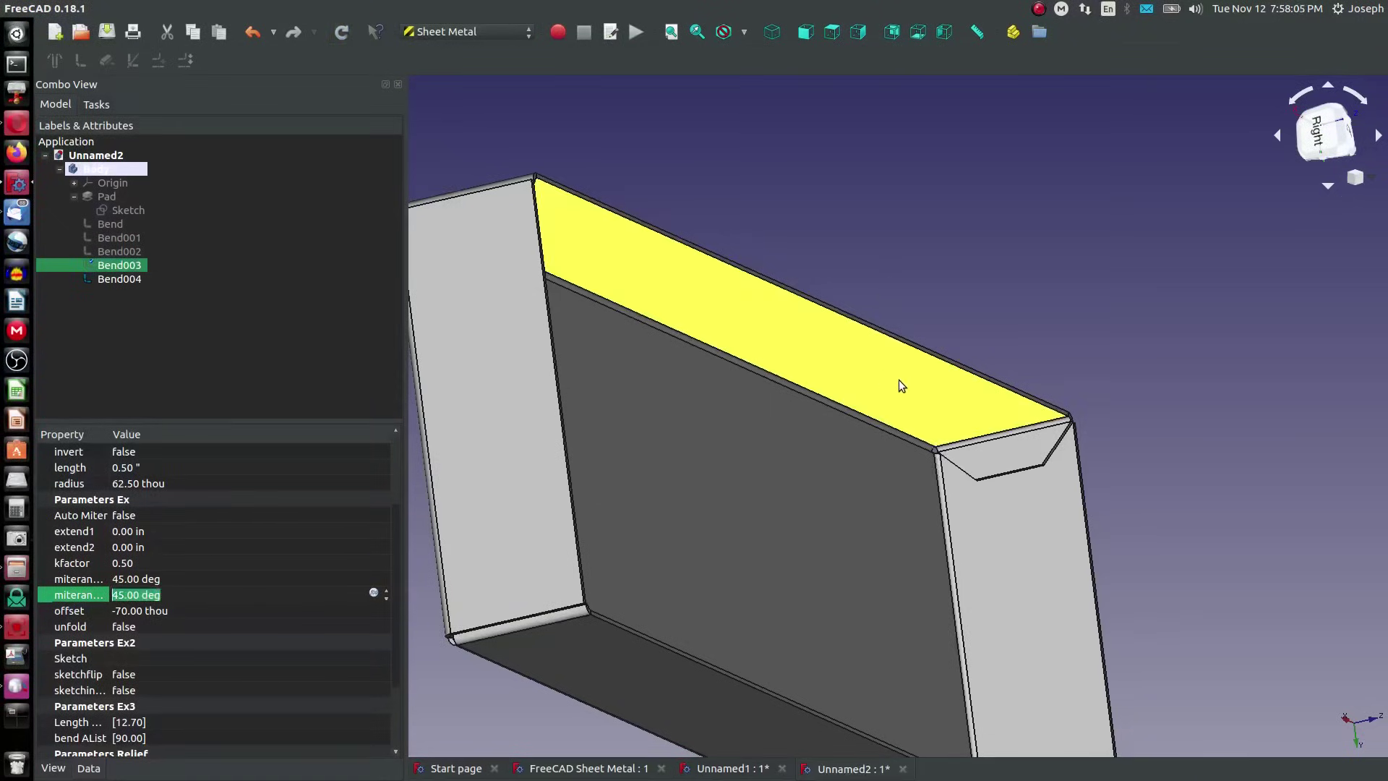
Examine the mitered flanges at the box corners from inside and outside
scroll(900, 380, "down", 2)
middle_click_drag(950, 597, 540, 299)
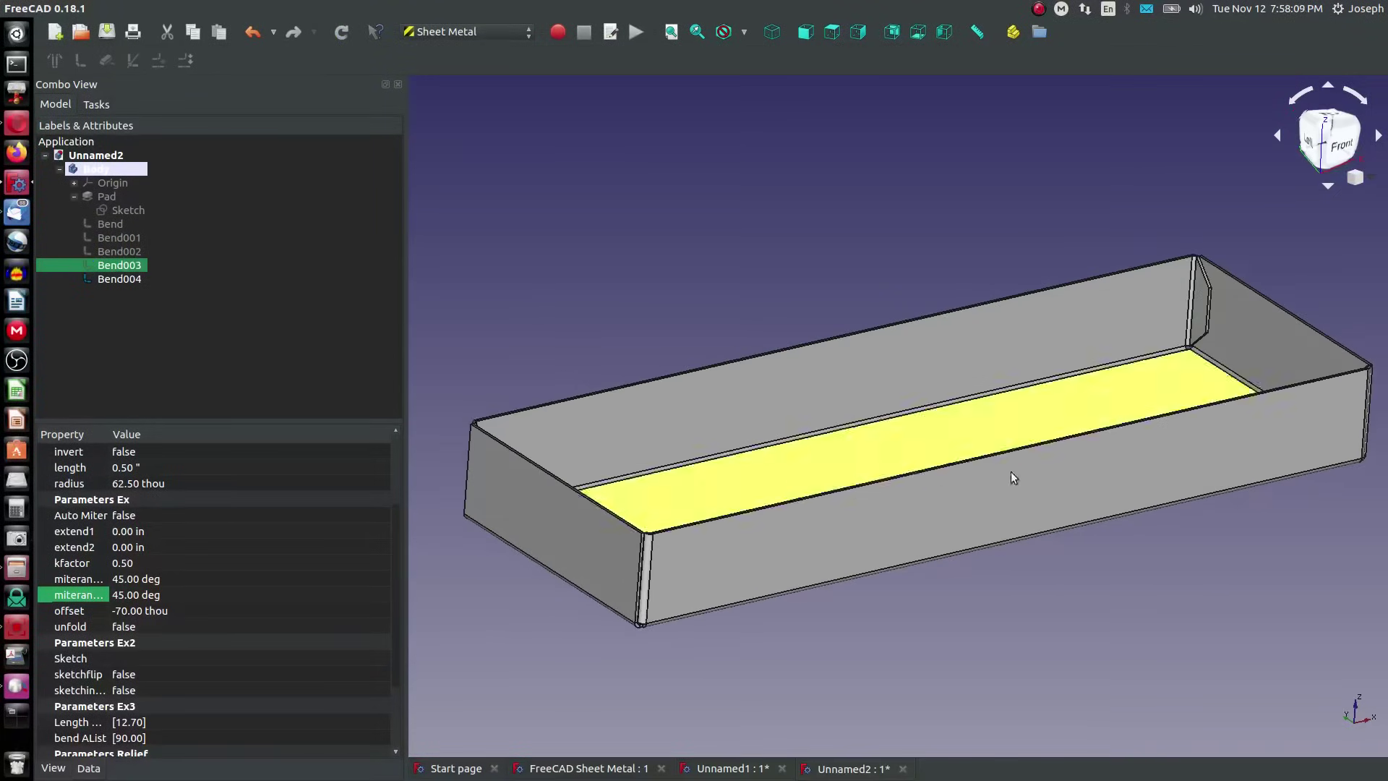
scroll(1289, 321, "up", 3)
scroll(1231, 323, "down", 3)
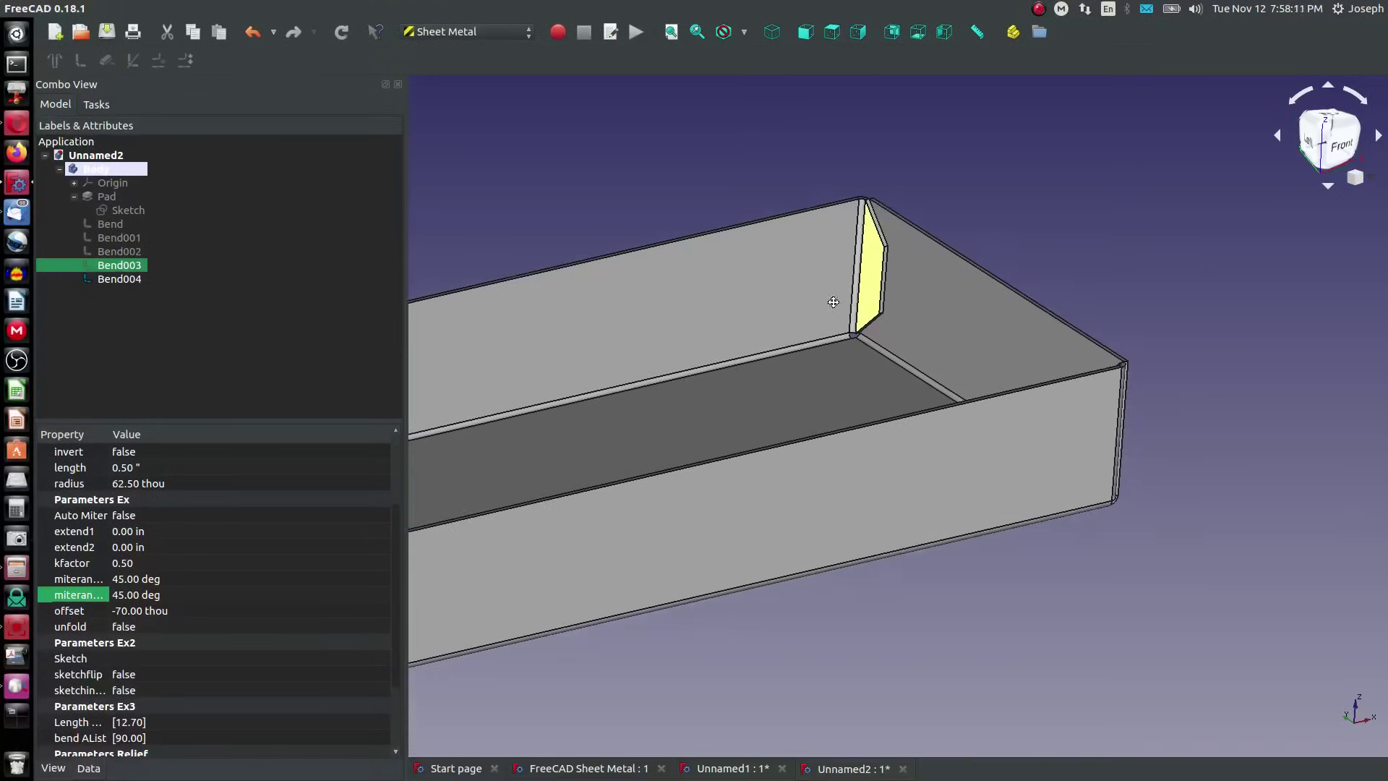
scroll(953, 340, "up", 4)
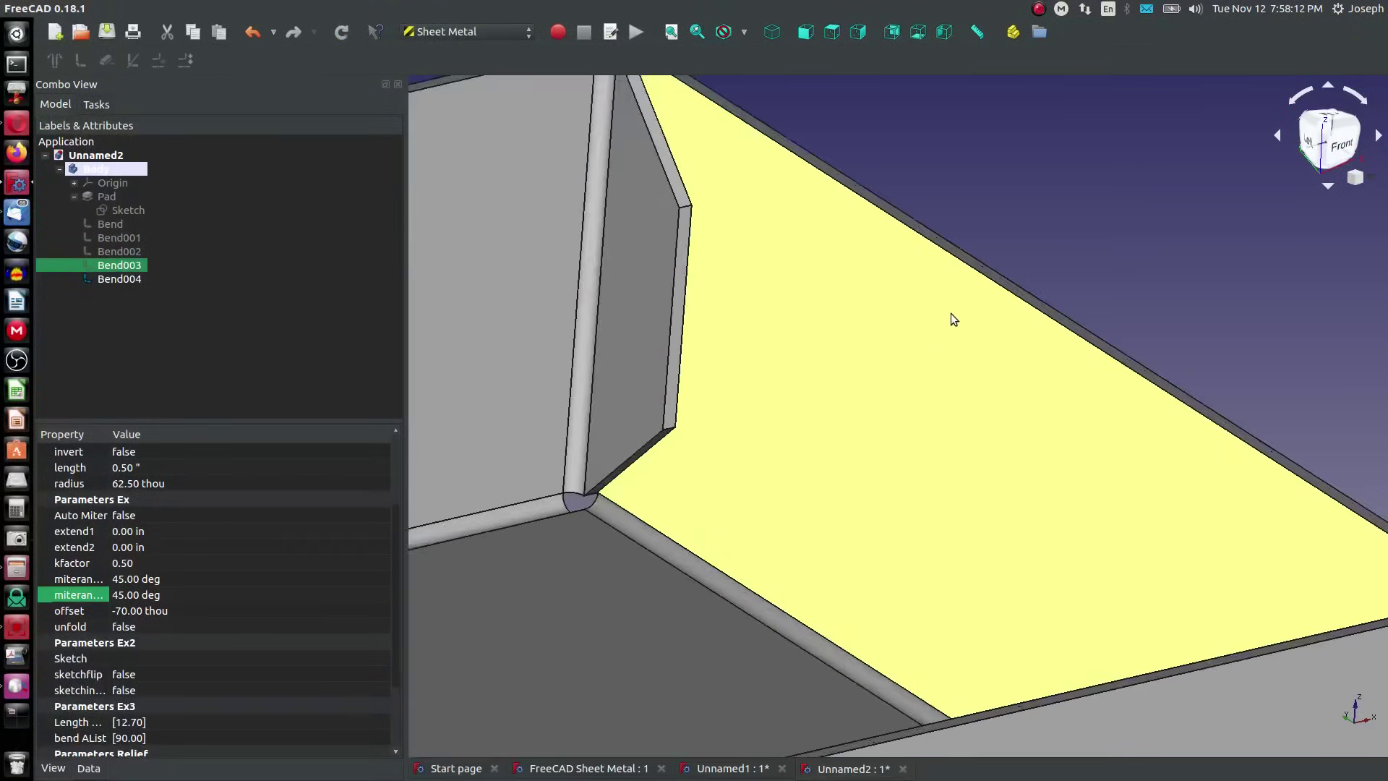
left_click(931, 243)
scroll(932, 242, "down", 4)
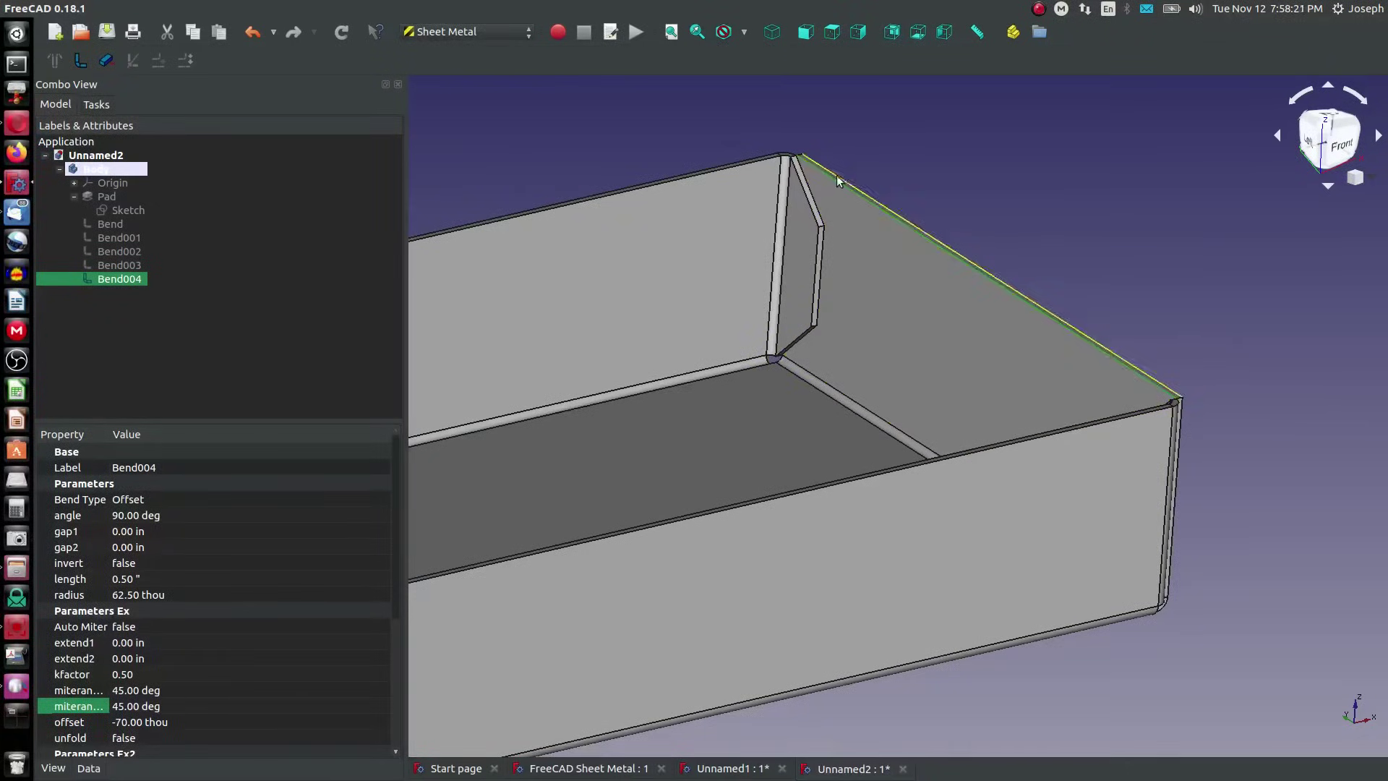
middle_click_drag(1073, 378, 785, 483)
scroll(942, 537, "down", 4)
scroll(1157, 596, "up", 4)
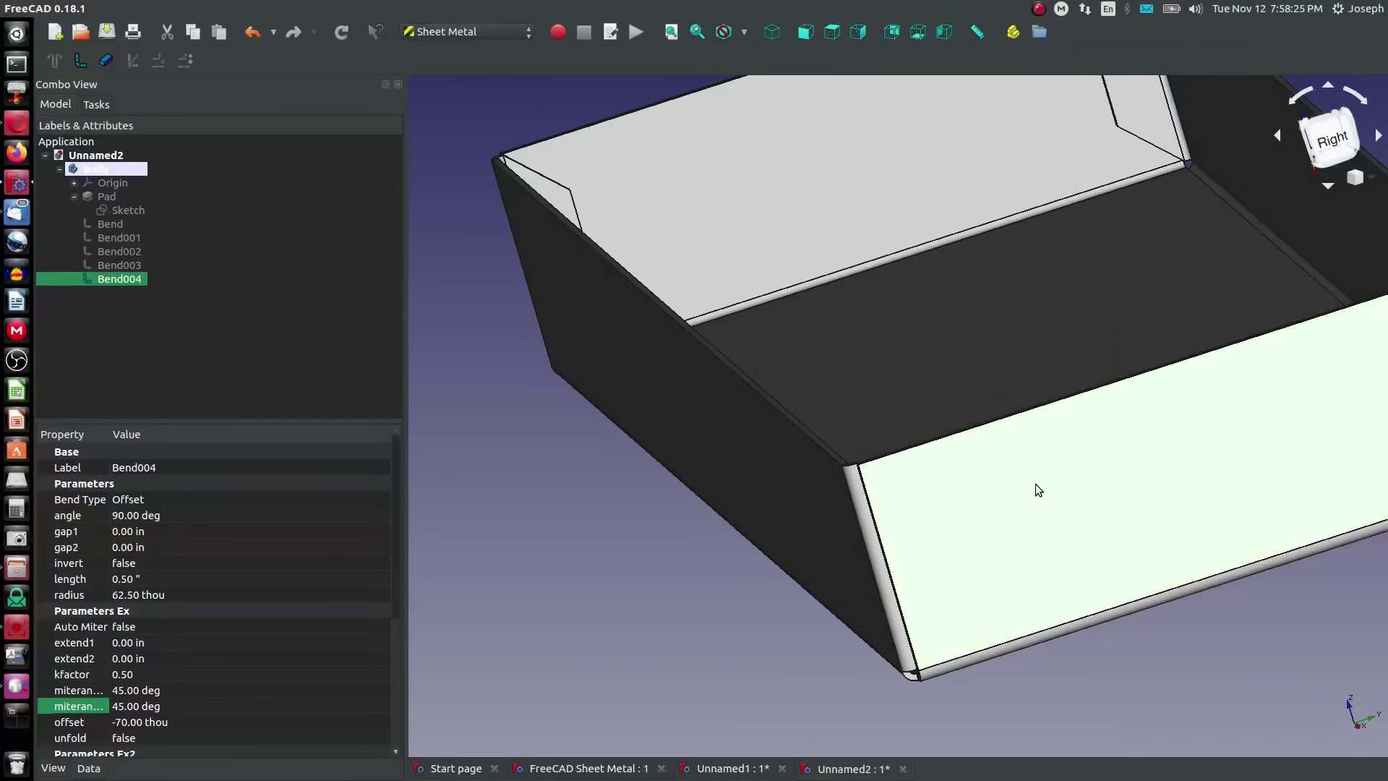
Set the length of the first Bend wall to 3 in and check it against the corner flanges
left_click(121, 226)
scroll(431, 378, "down", 3)
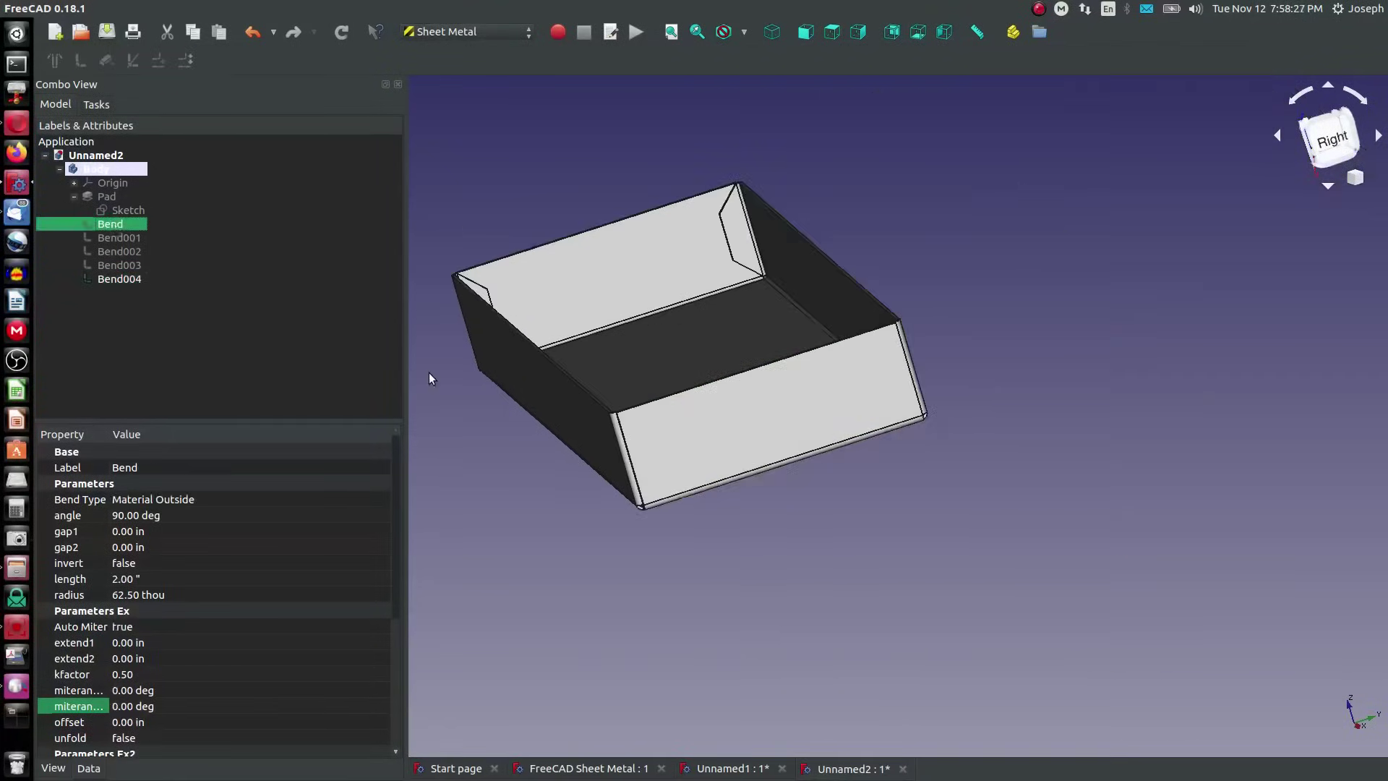
left_click(136, 579)
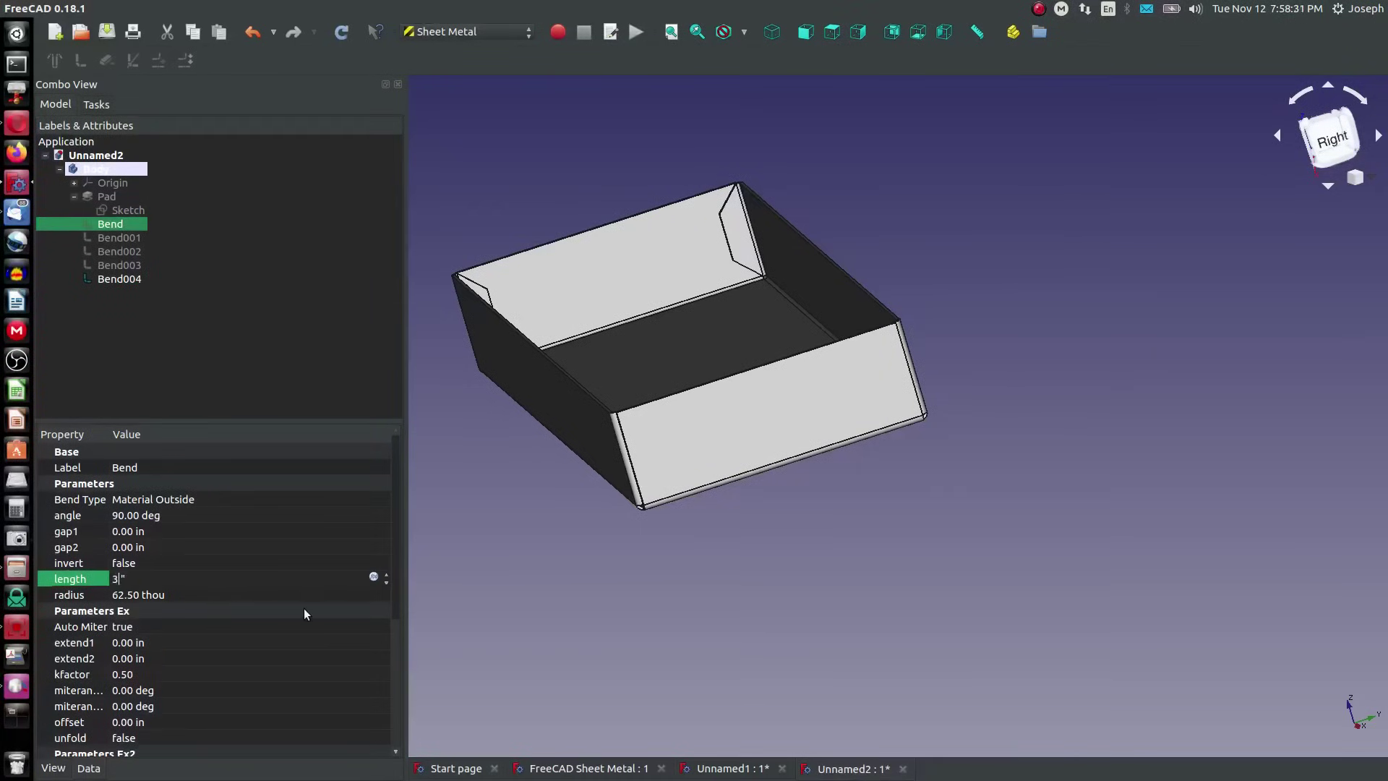
key("Return")
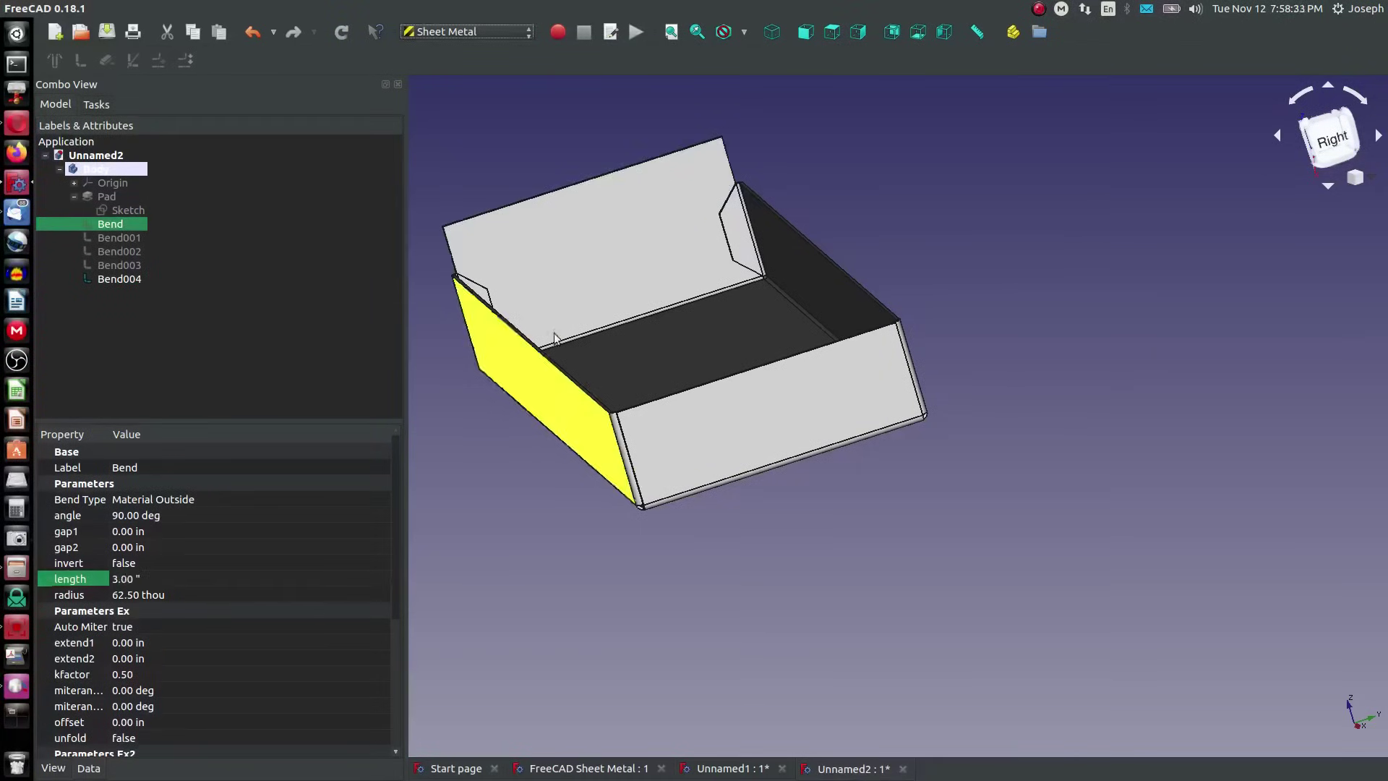
scroll(670, 210, "up", 4)
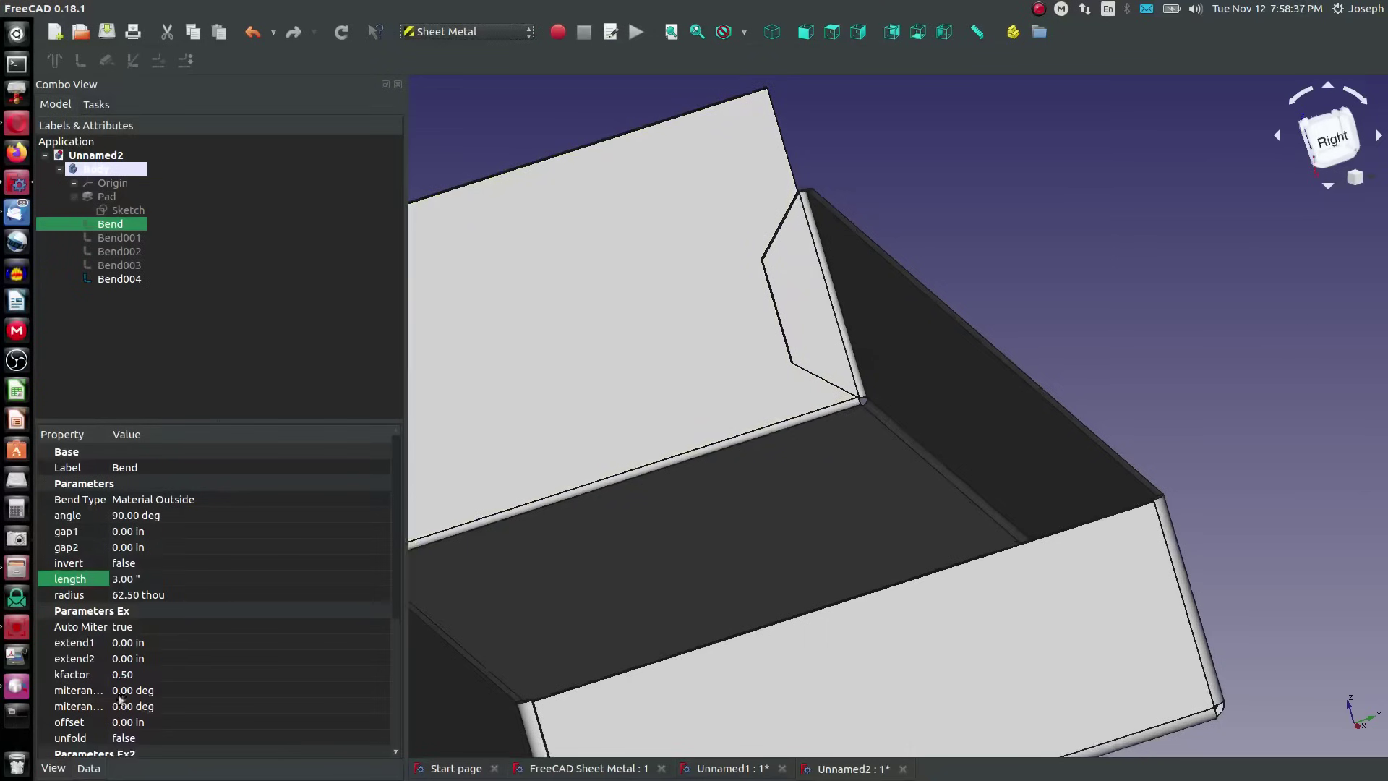
Turn off Auto Miter for the first Bend by setting it to false
left_click(132, 627)
left_click(137, 631)
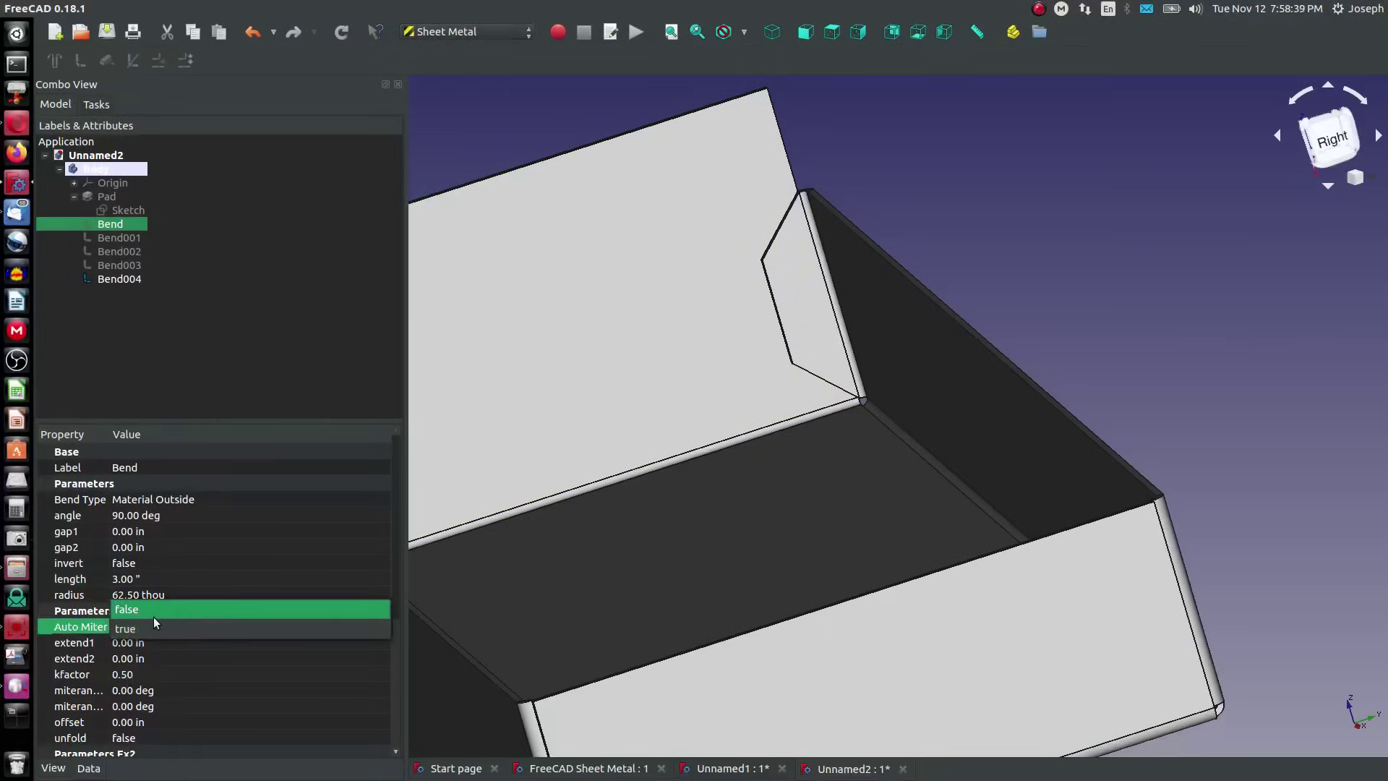
left_click(154, 617)
Try a 45 degree first miter angle on the first Bend and inspect the wall's shape
left_click(124, 691)
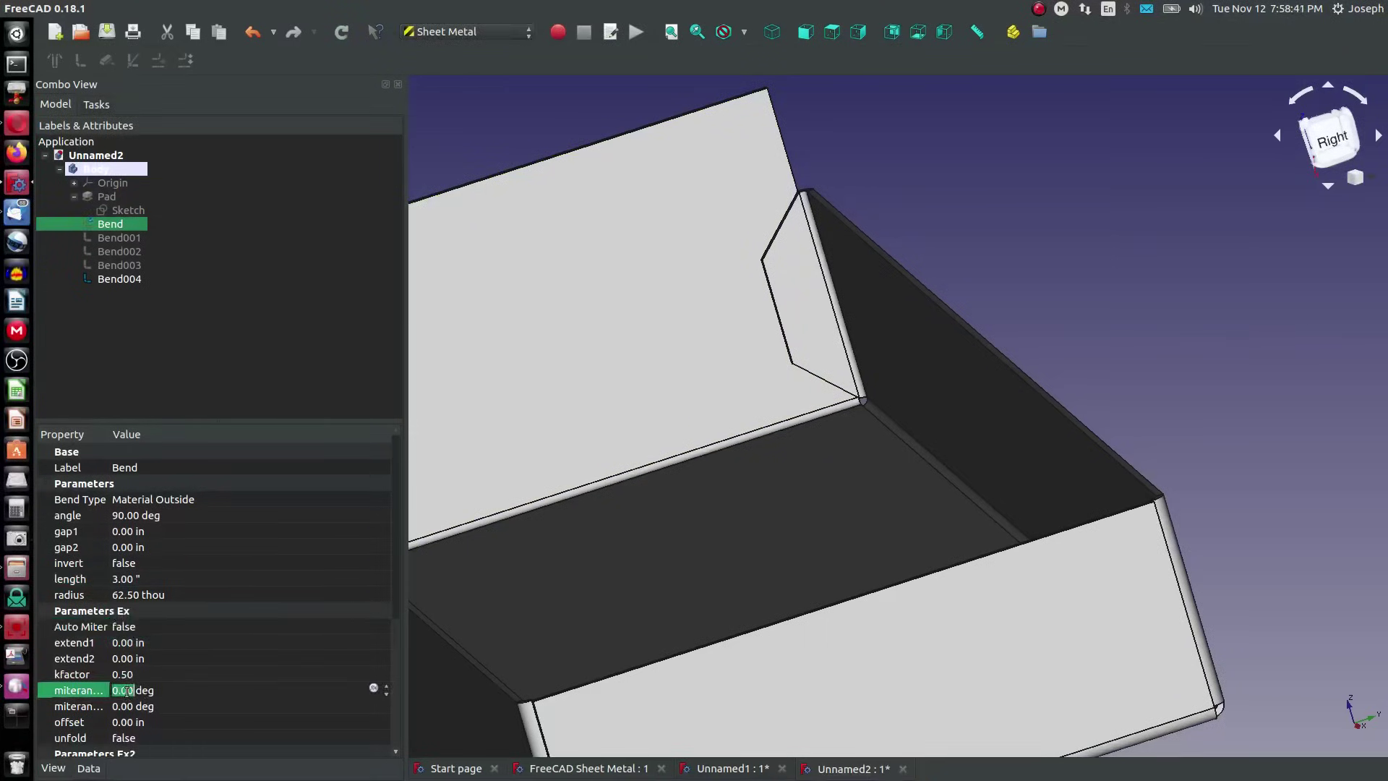
type("45")
key("Return")
scroll(701, 399, "down", 5)
scroll(651, 394, "up", 6)
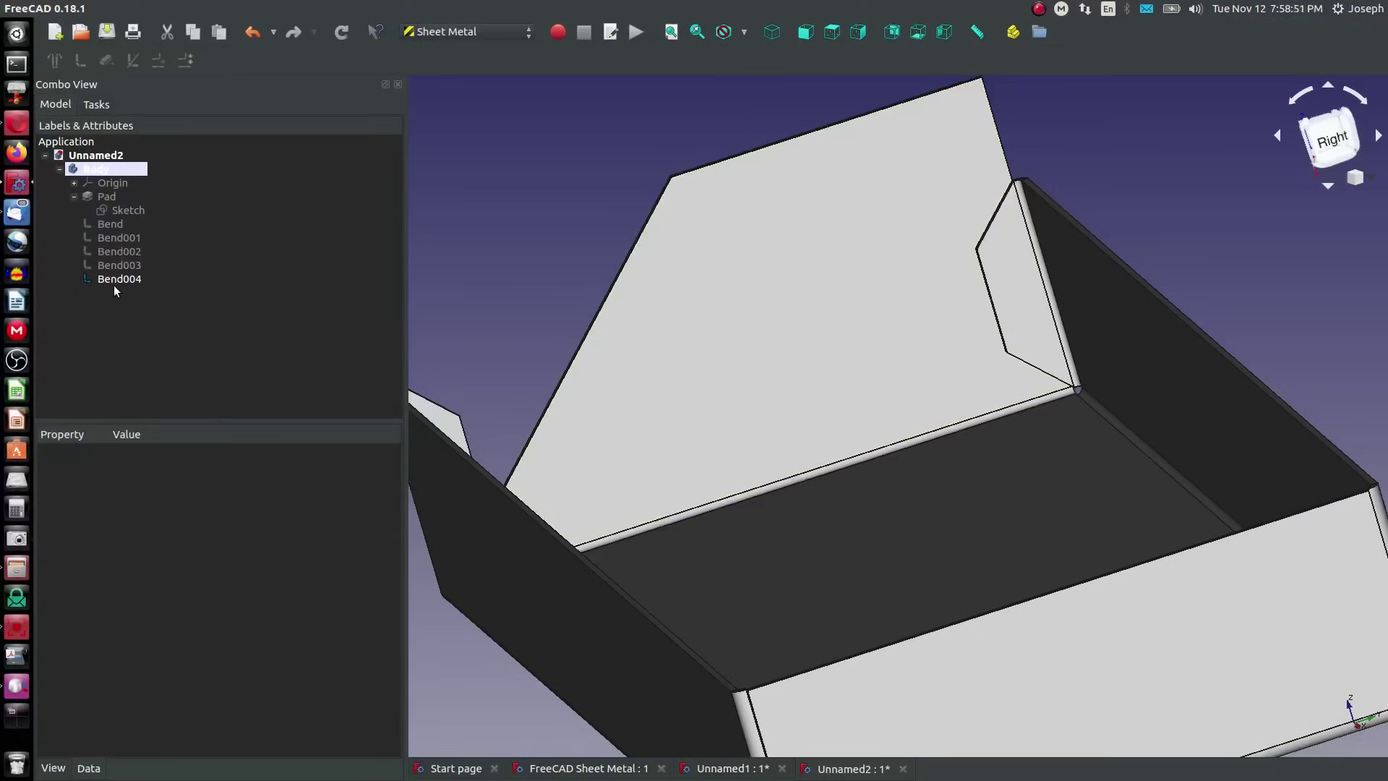
Reset the first Bend's first miter angle to 0 degrees and recompute the model
left_click(111, 279)
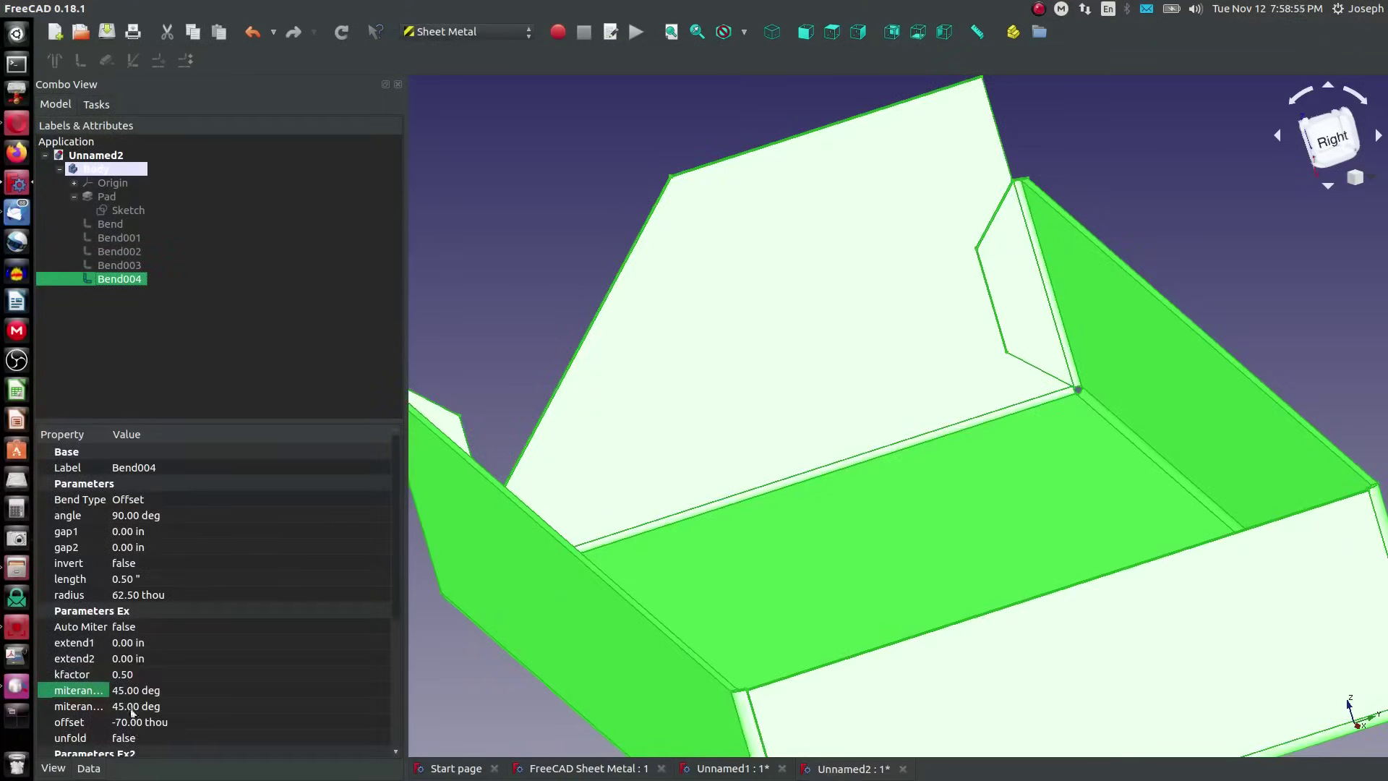
left_click(149, 691)
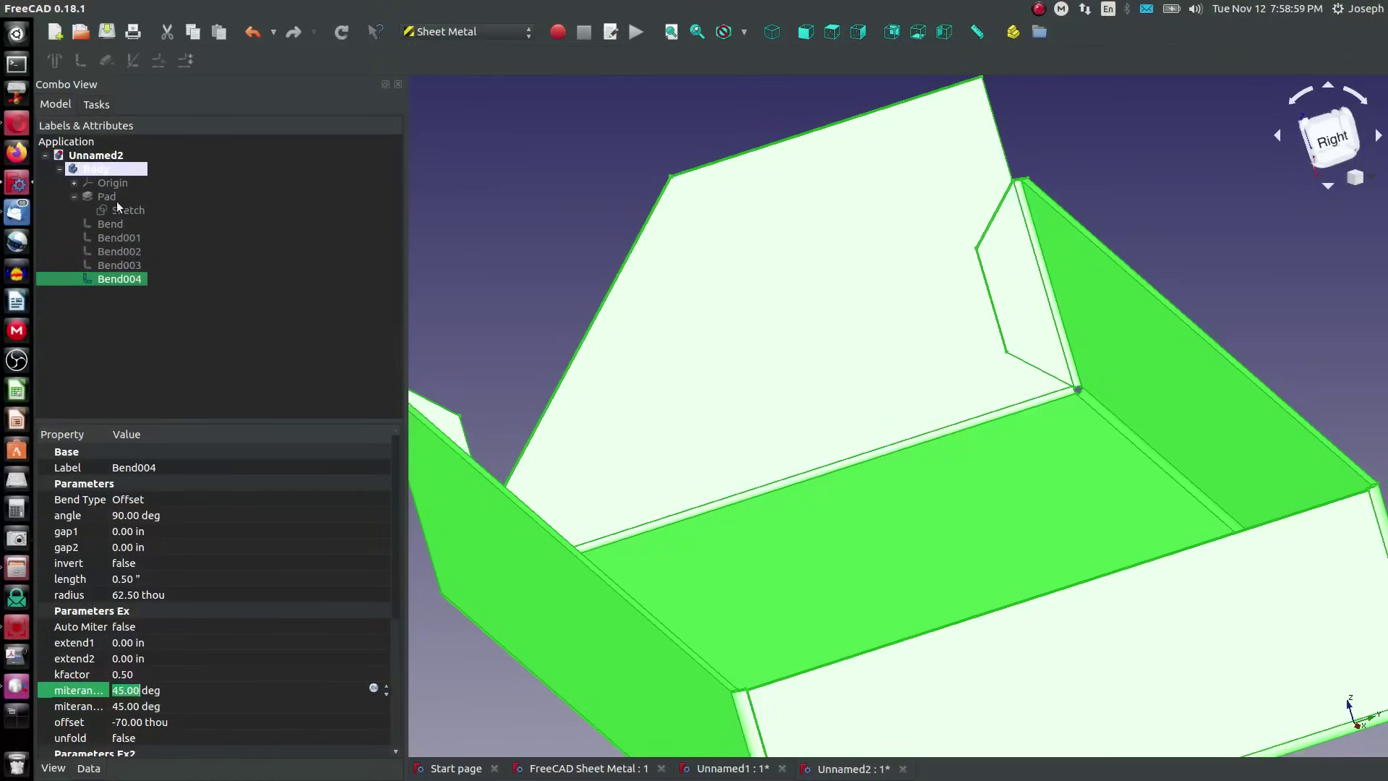
left_click(110, 224)
left_click(119, 690)
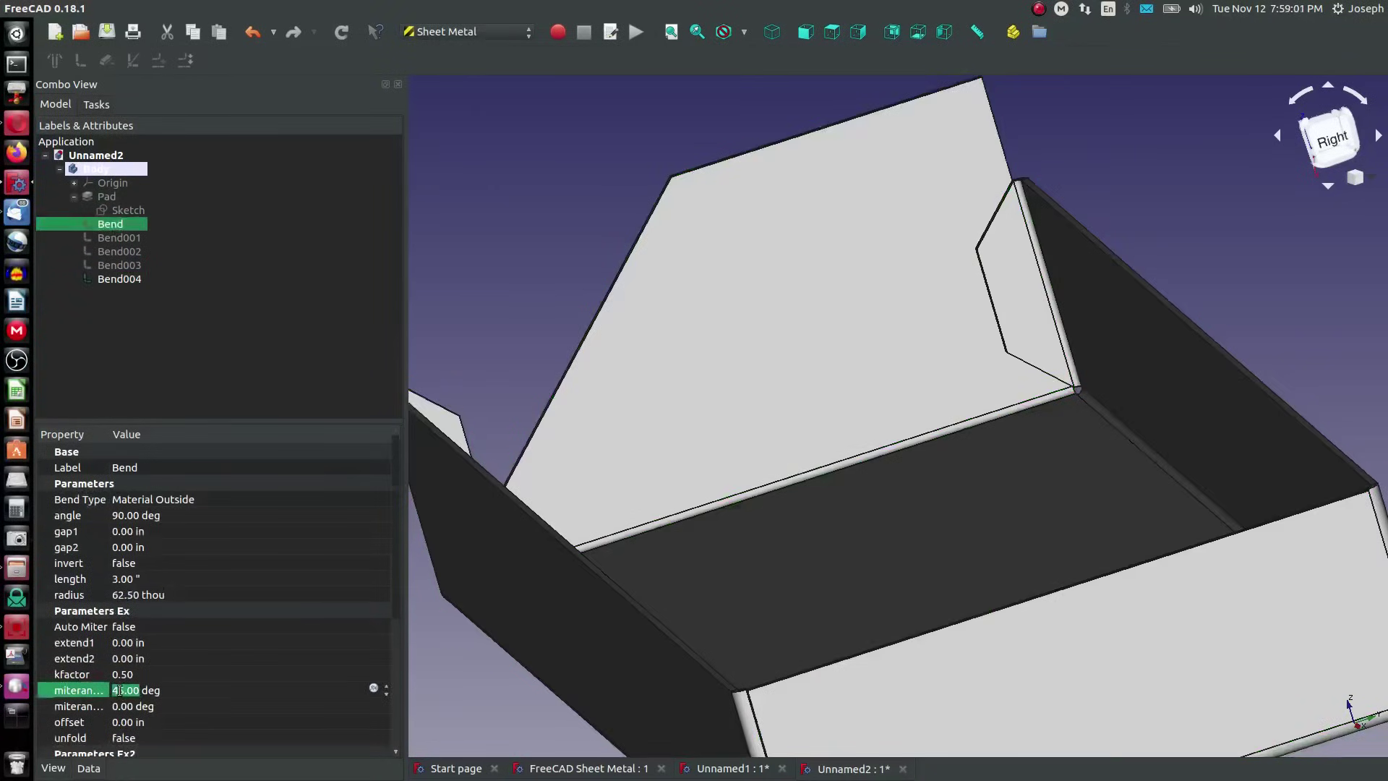
type("0")
key("Return")
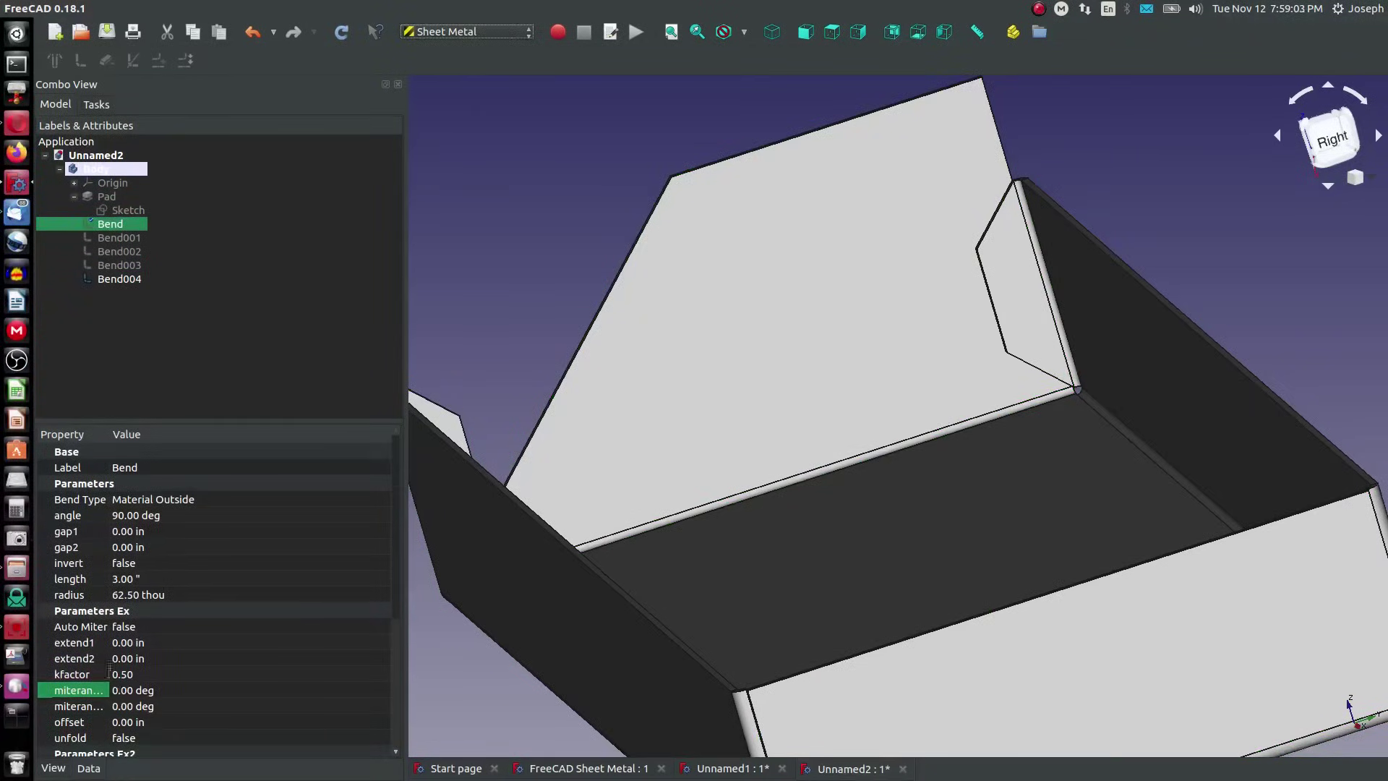
left_click(342, 32)
scroll(622, 240, "down", 5)
scroll(563, 218, "up", 2)
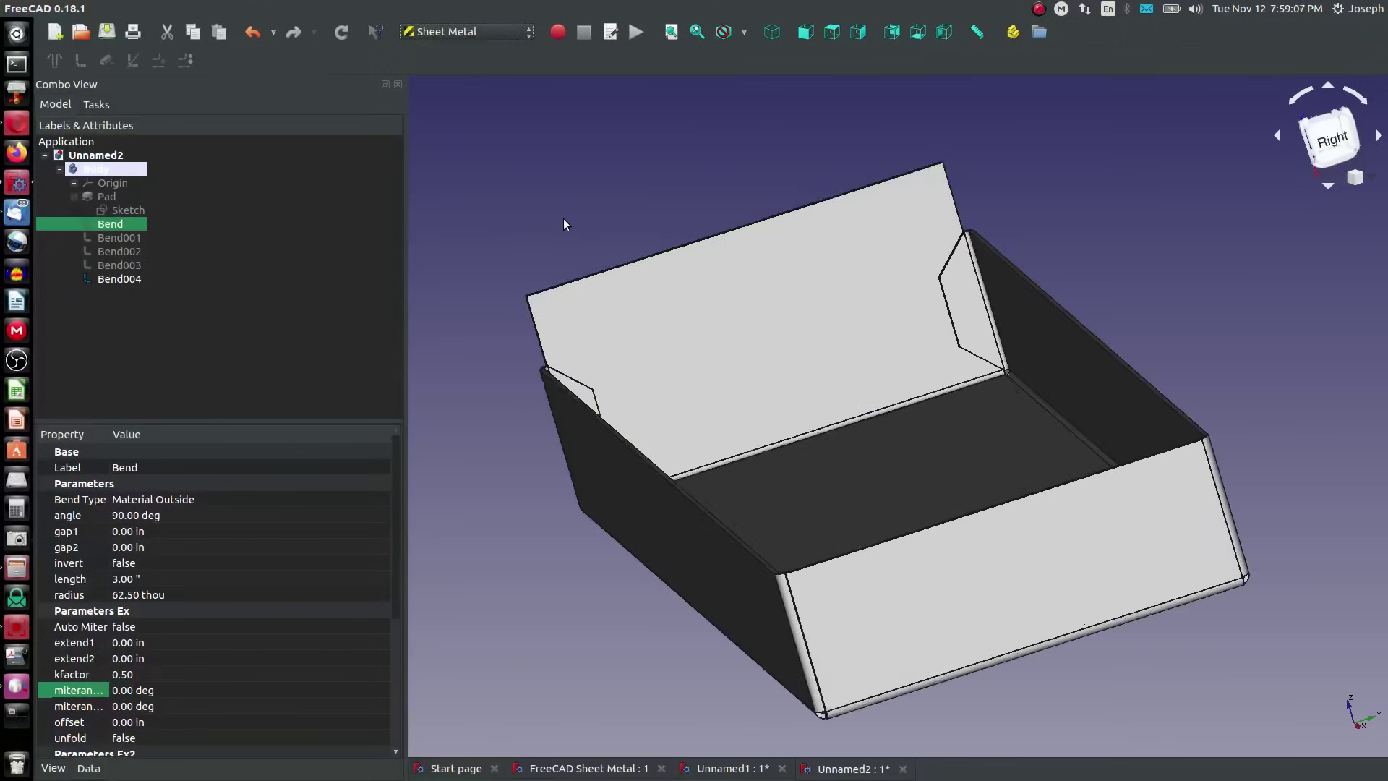
Restore the first Bend's length to 2 in and recompute the model
left_click(125, 578)
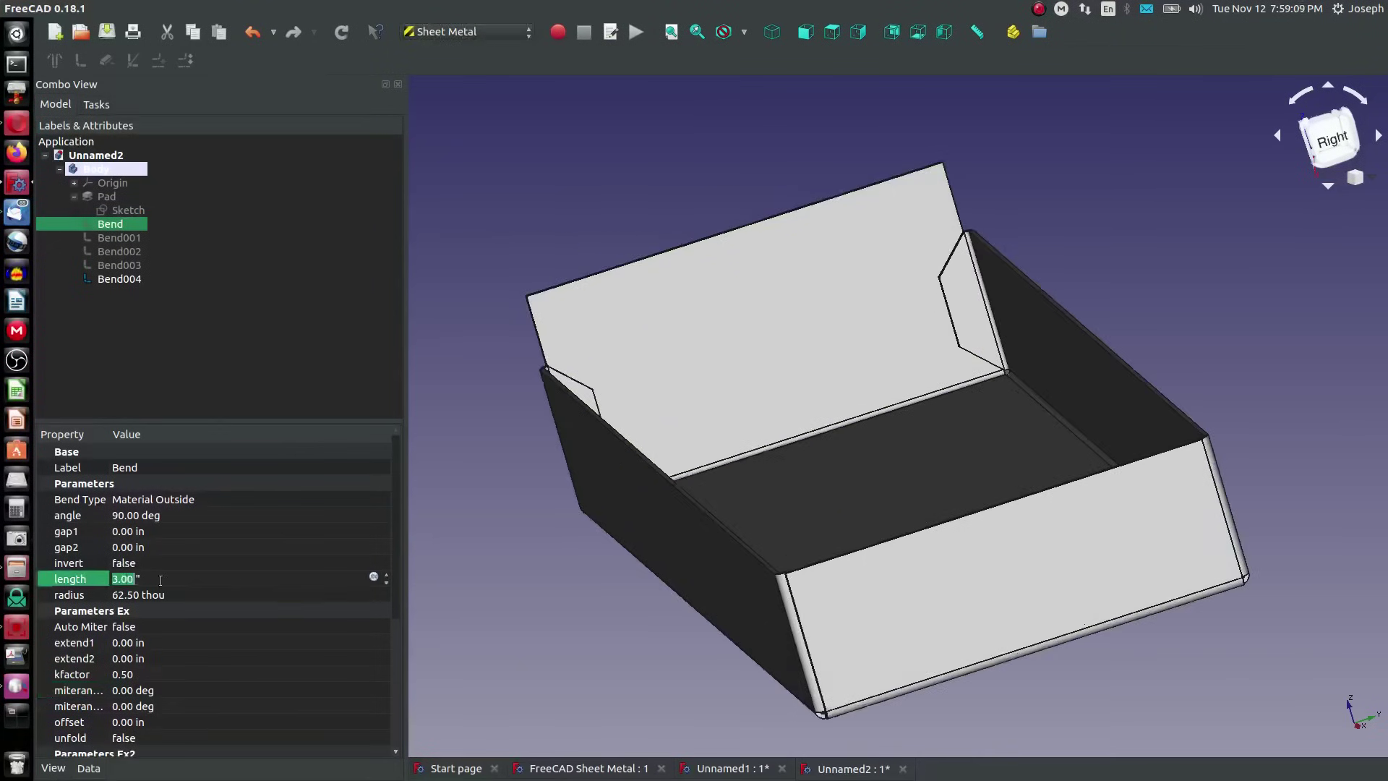
type("2")
key("Return")
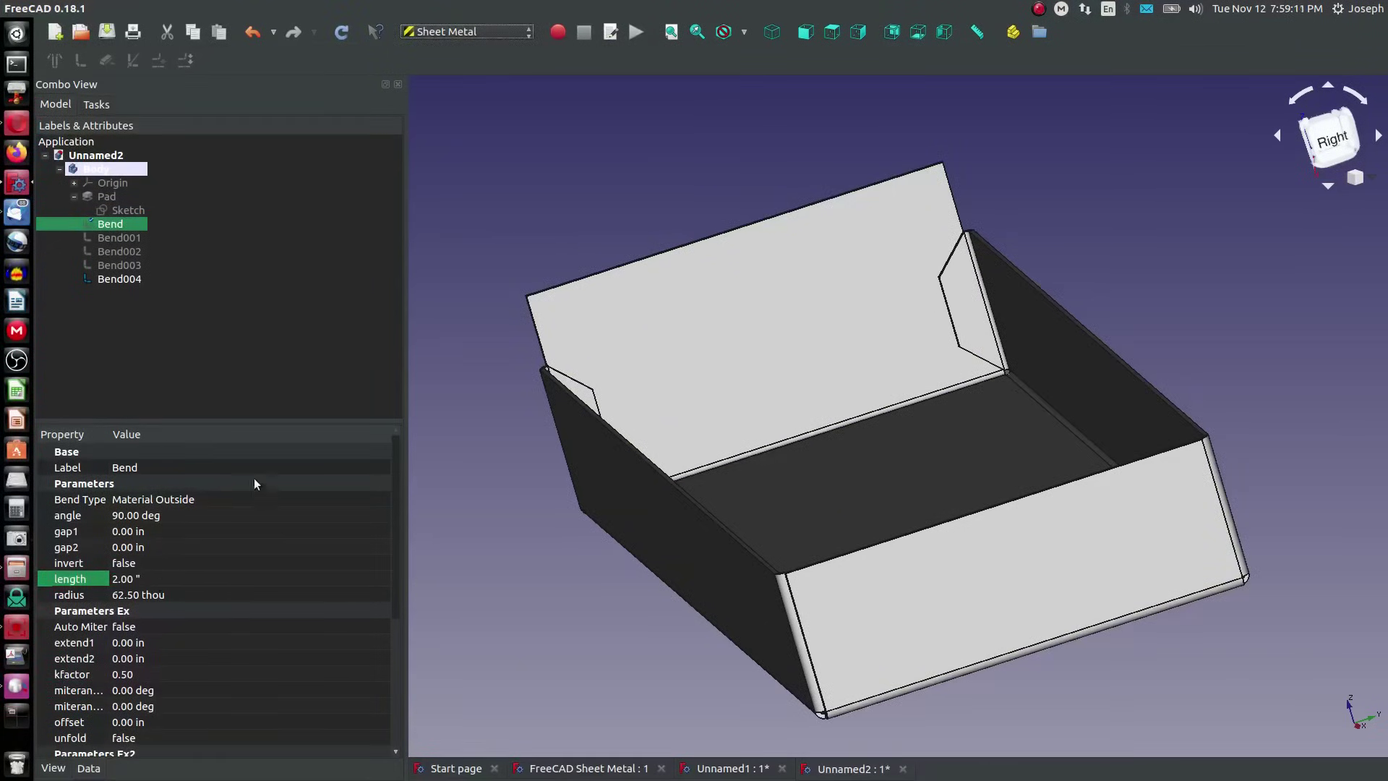
left_click(454, 392)
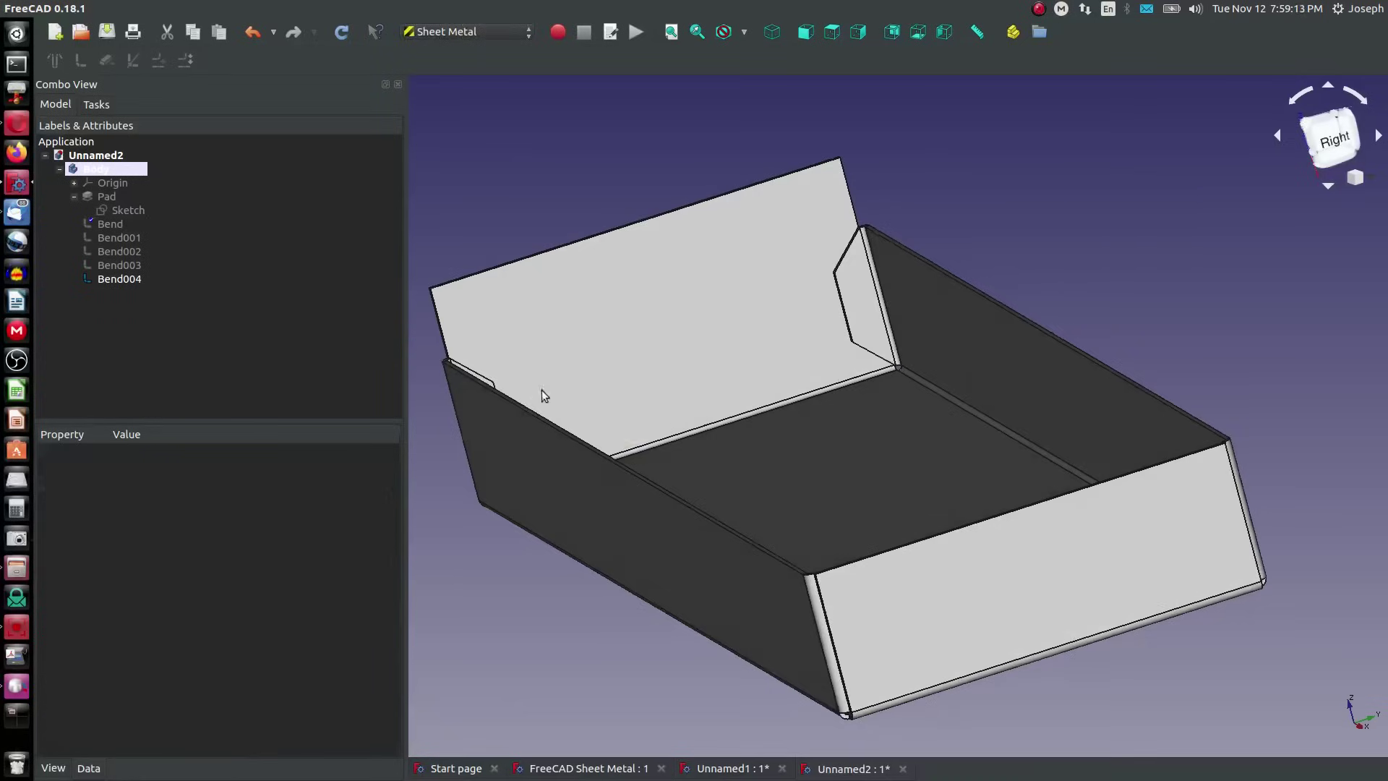
scroll(541, 391, "down", 3)
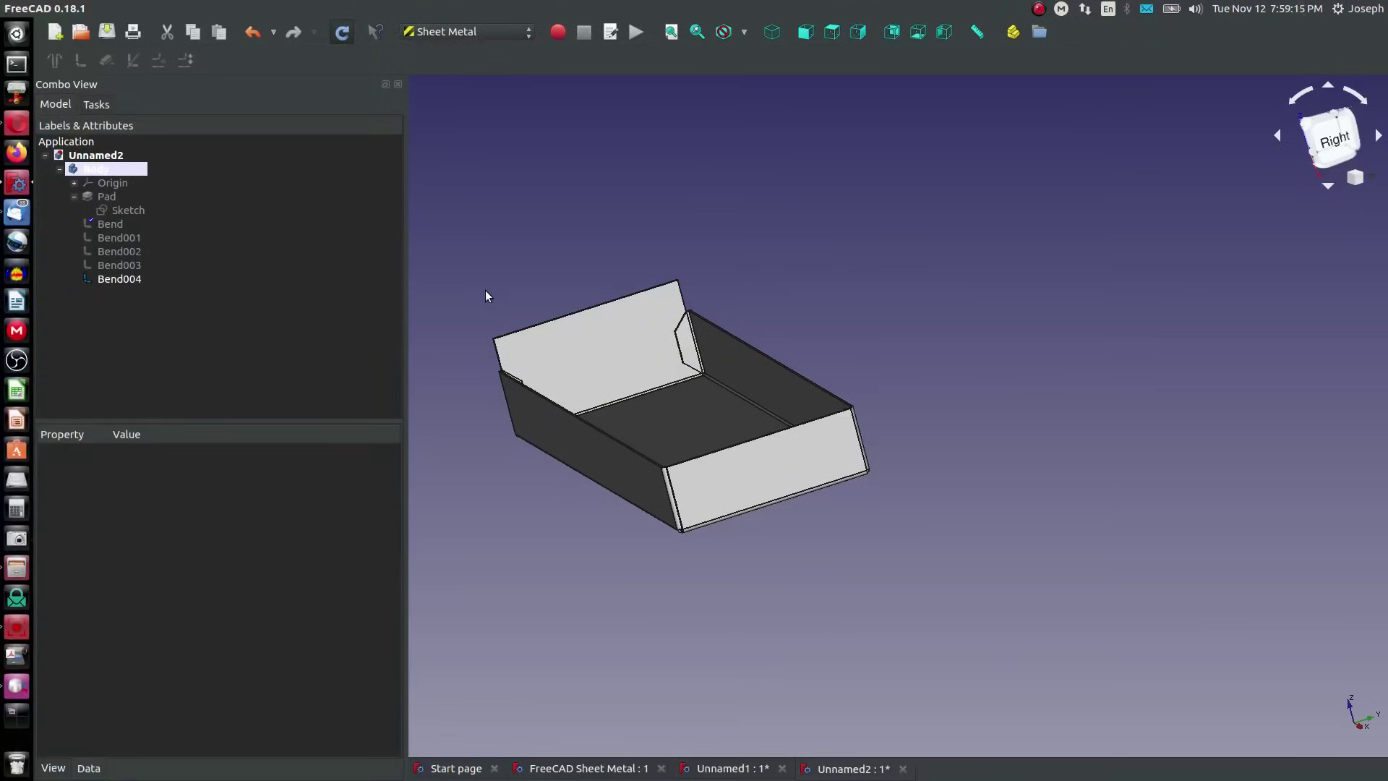
scroll(561, 389, "up", 4)
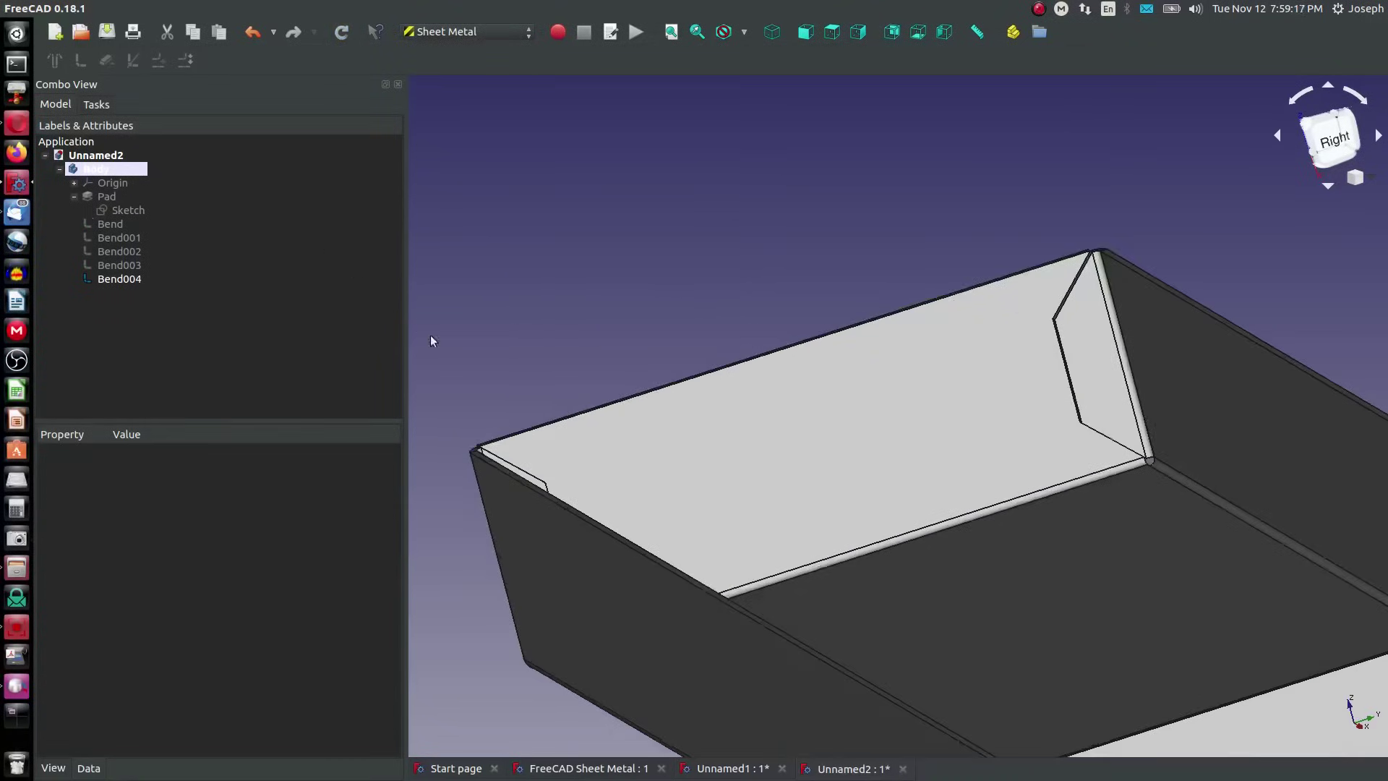
Try to extend the end wall from the outer edge along its top, with a 1 in extension length
scroll(564, 463, "up", 2)
scroll(547, 383, "down", 5)
scroll(510, 353, "up", 6)
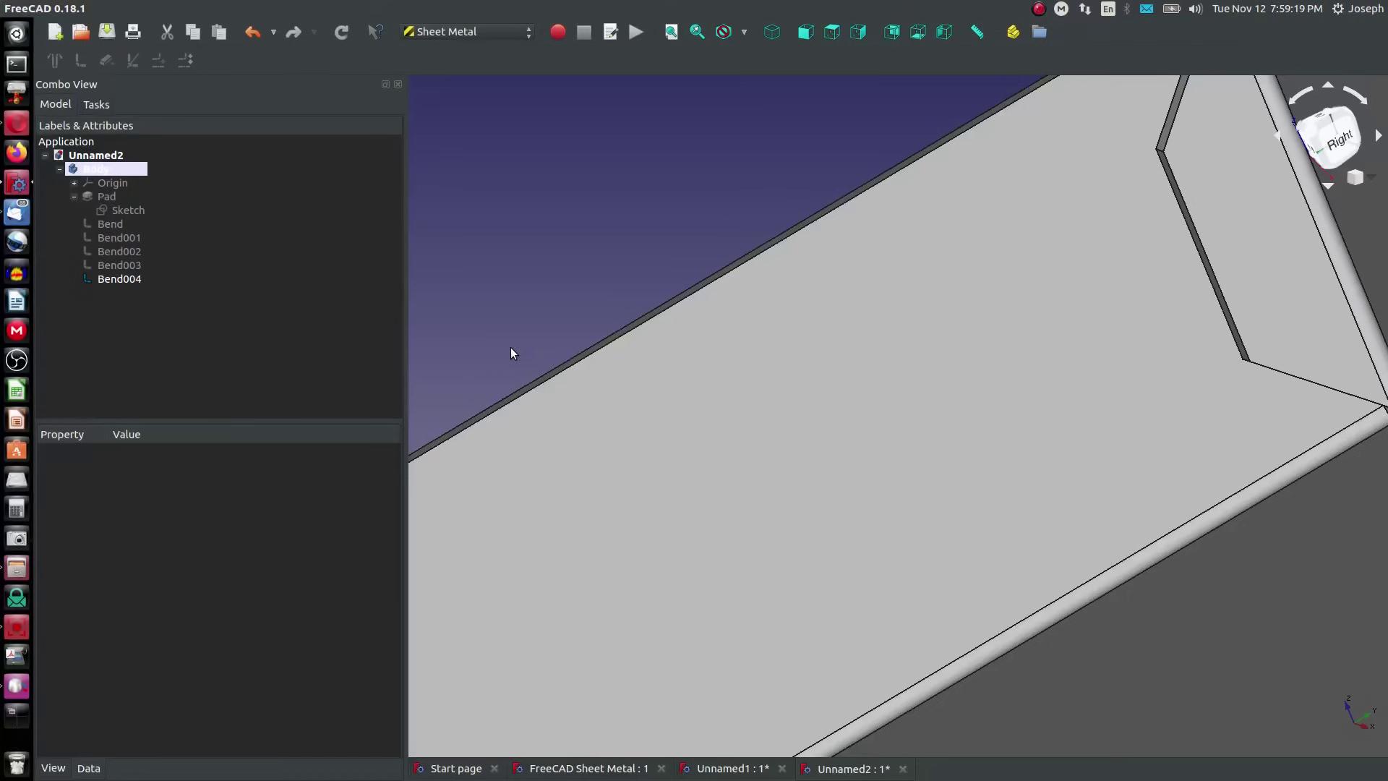
left_click(548, 375)
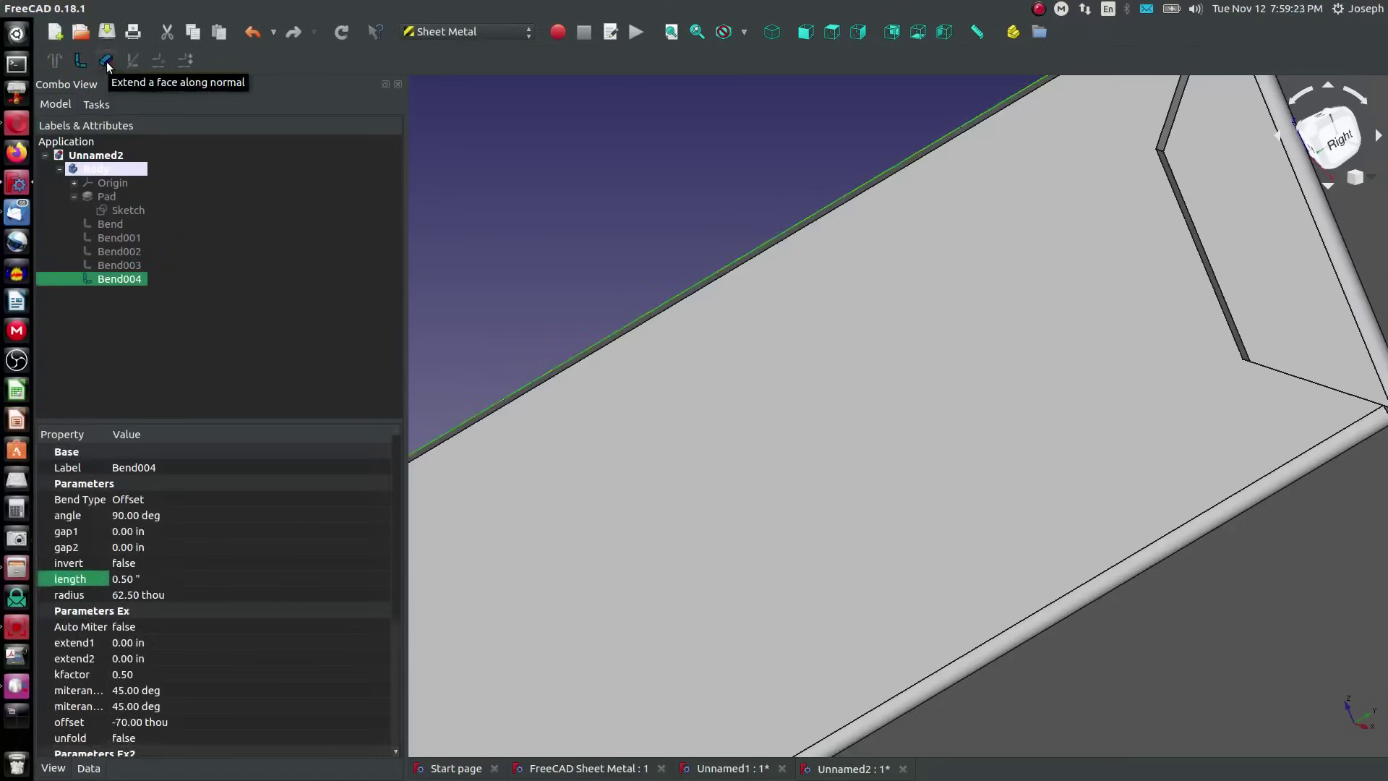
left_click(107, 64)
scroll(683, 401, "down", 2)
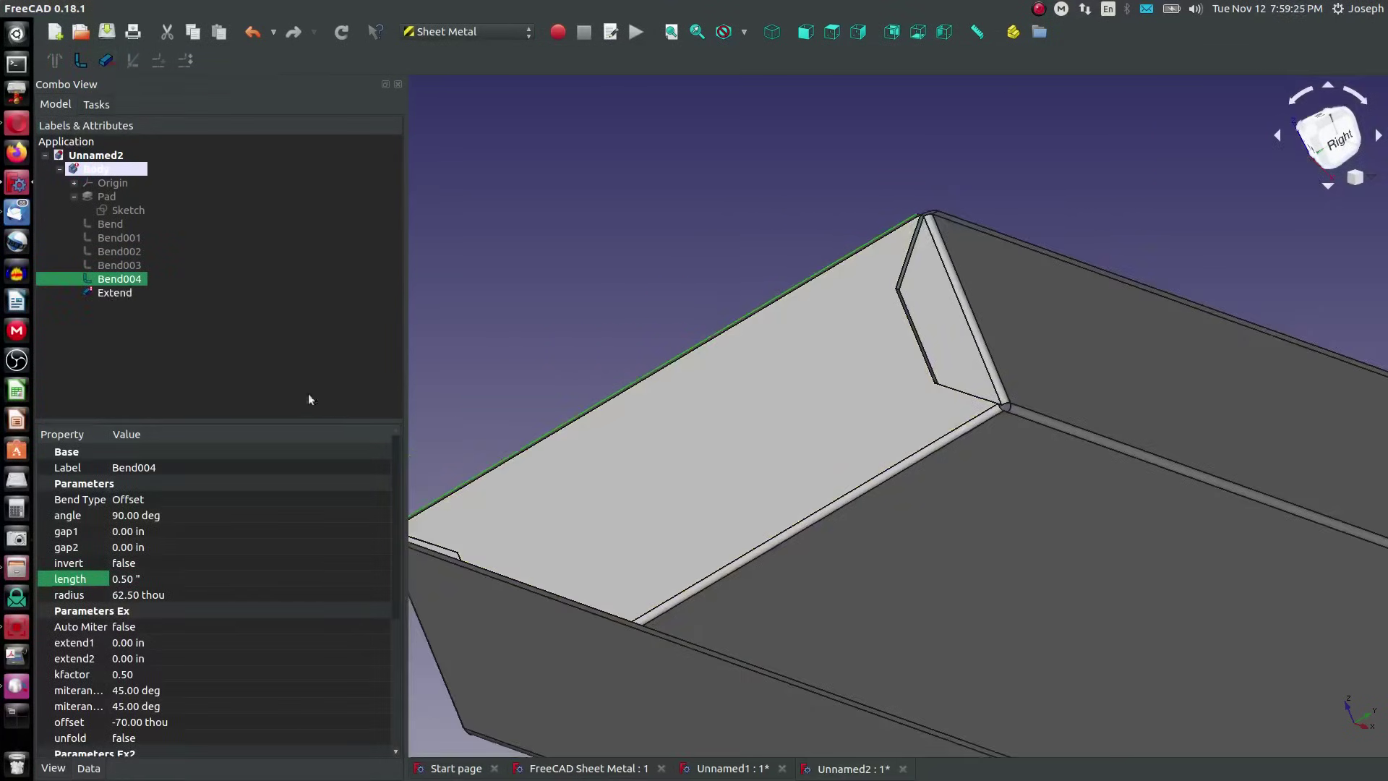
left_click(114, 293)
left_click(134, 531)
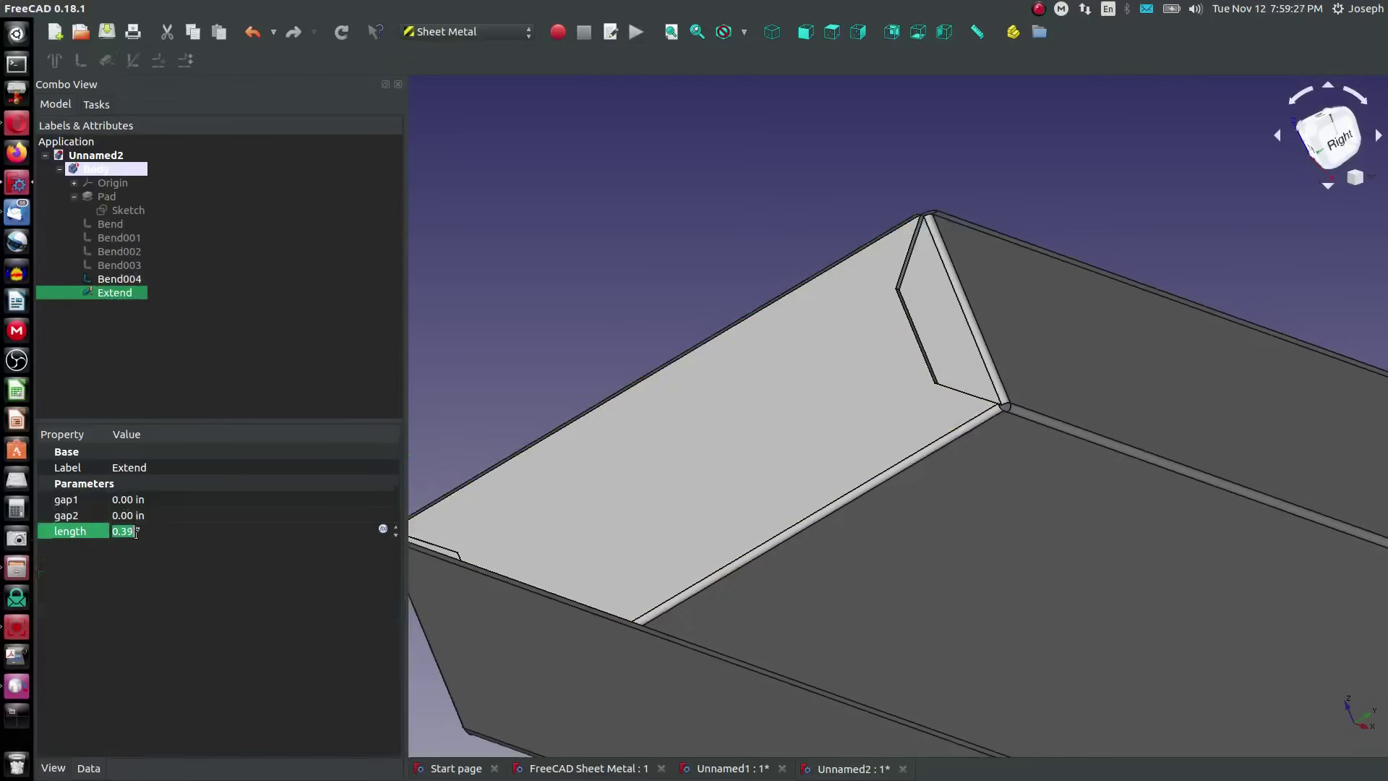
type("1")
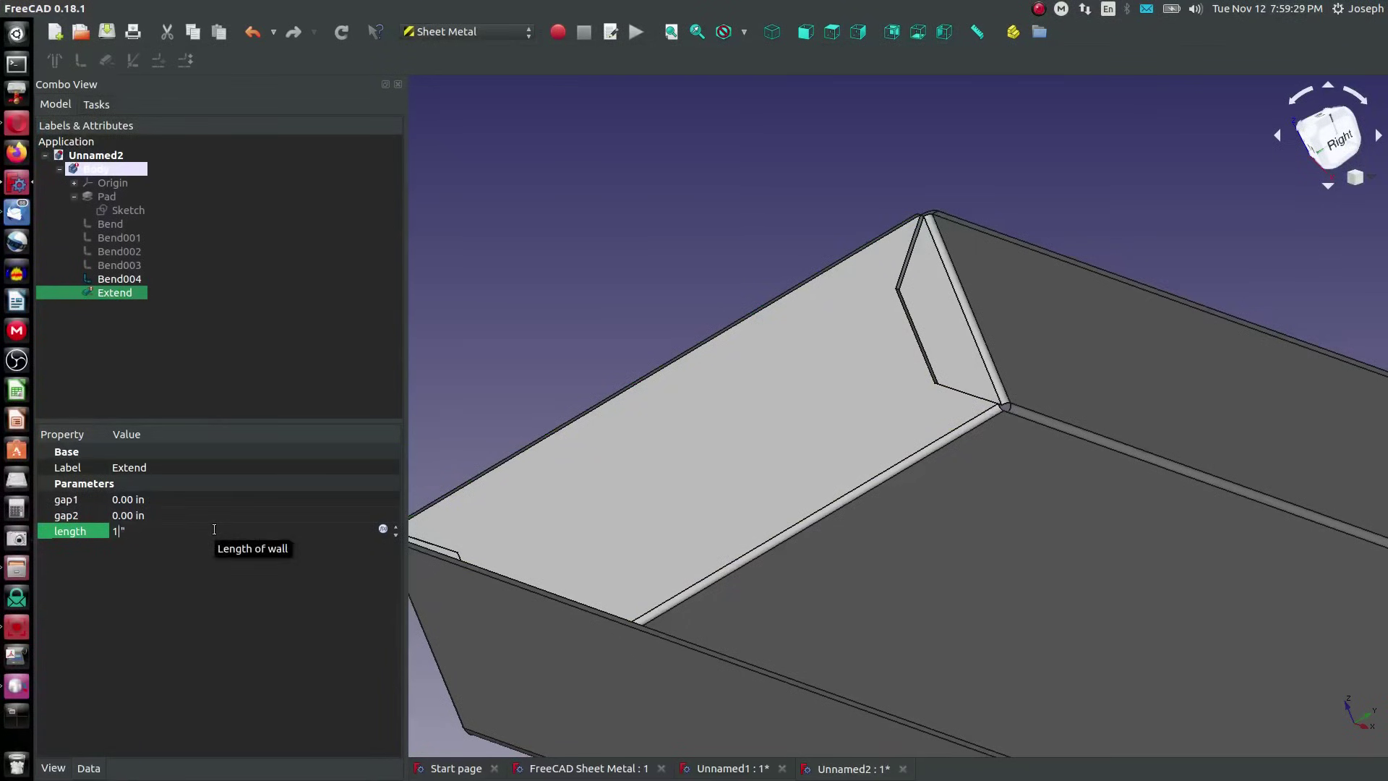
key("Return")
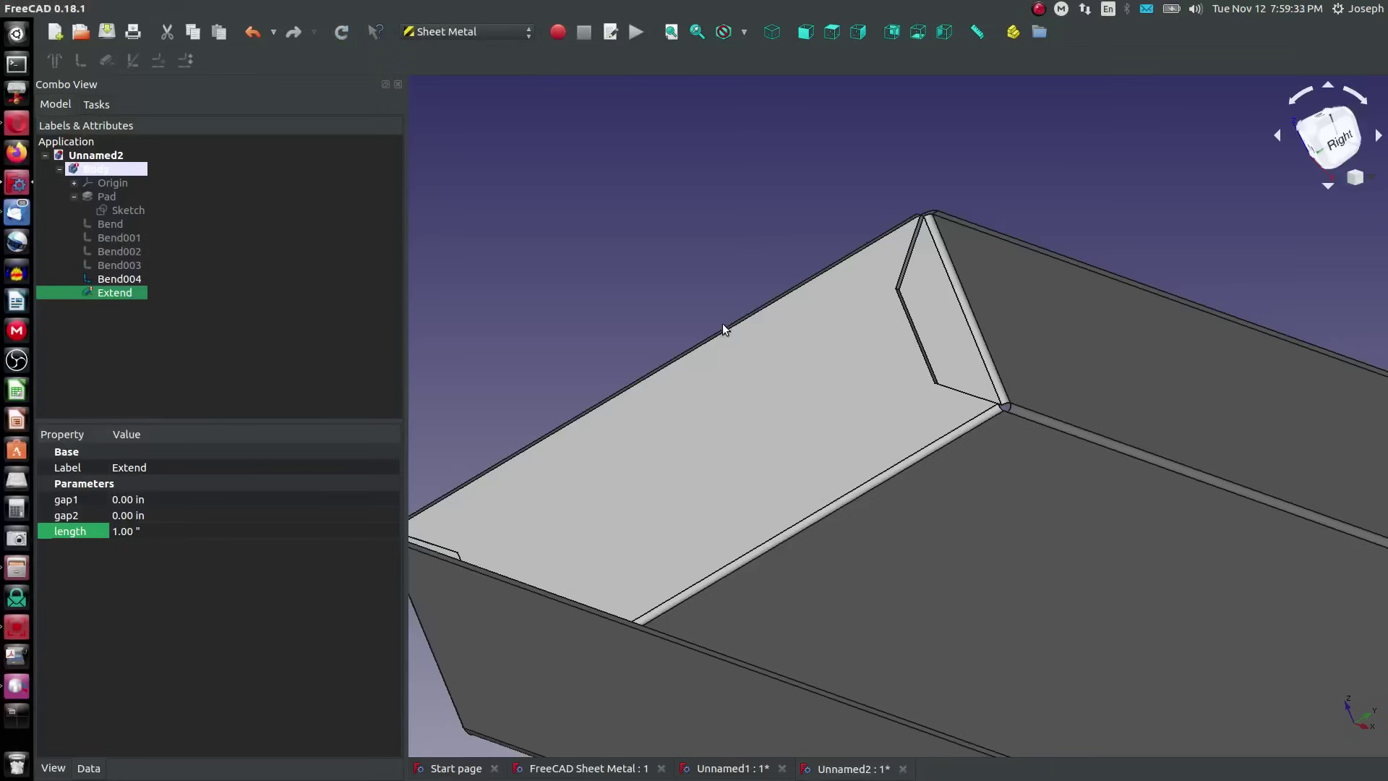
Inspect the attempted Extend feature and delete it from the body
scroll(722, 323, "down", 5)
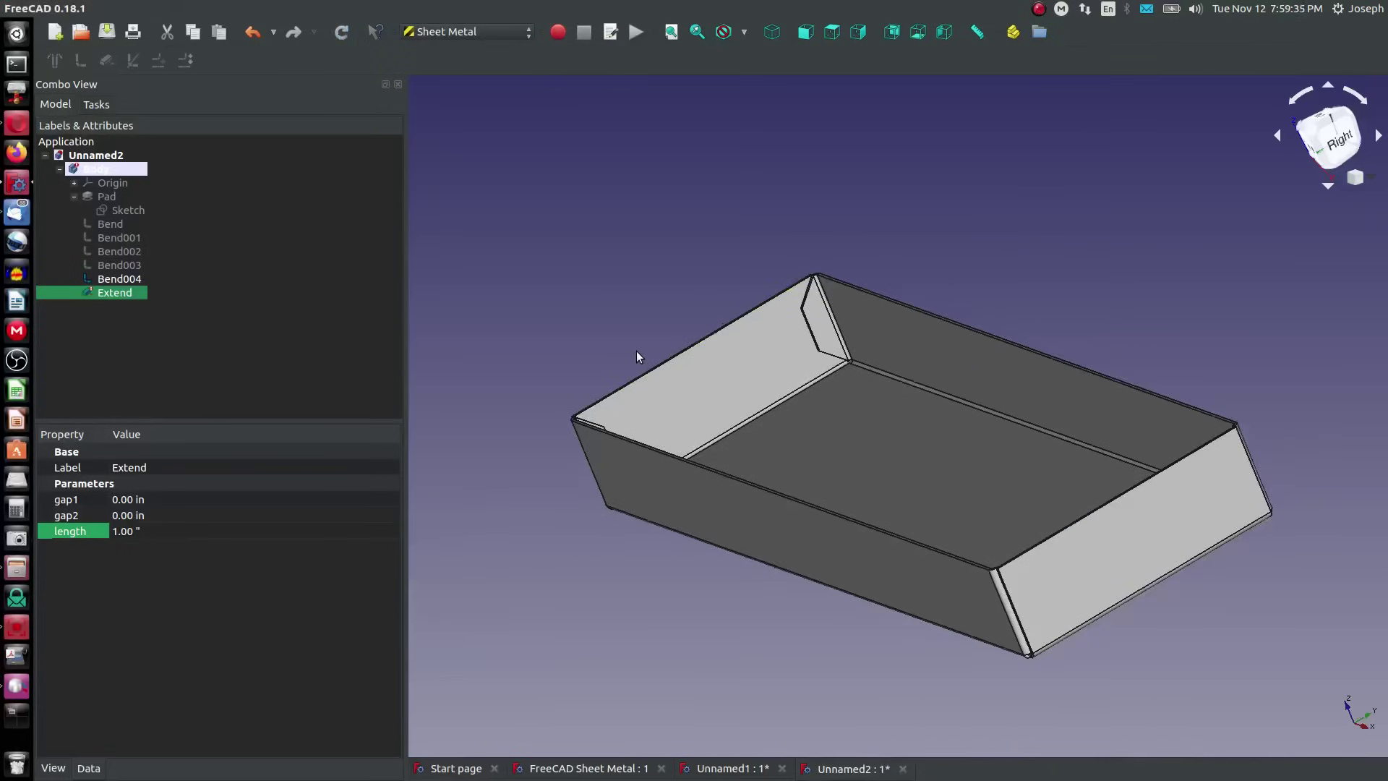
scroll(549, 371, "up", 4)
mouse_move(110, 296)
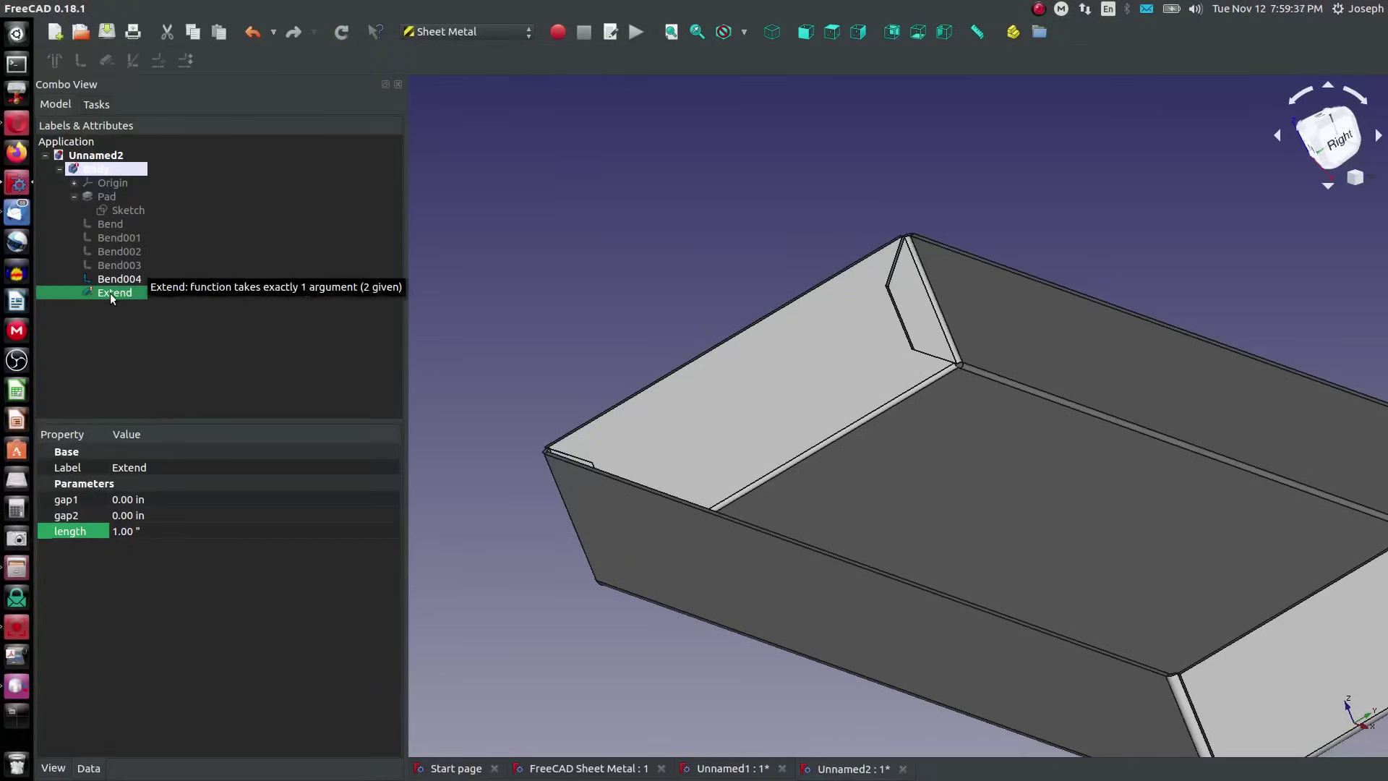
left_click(147, 341)
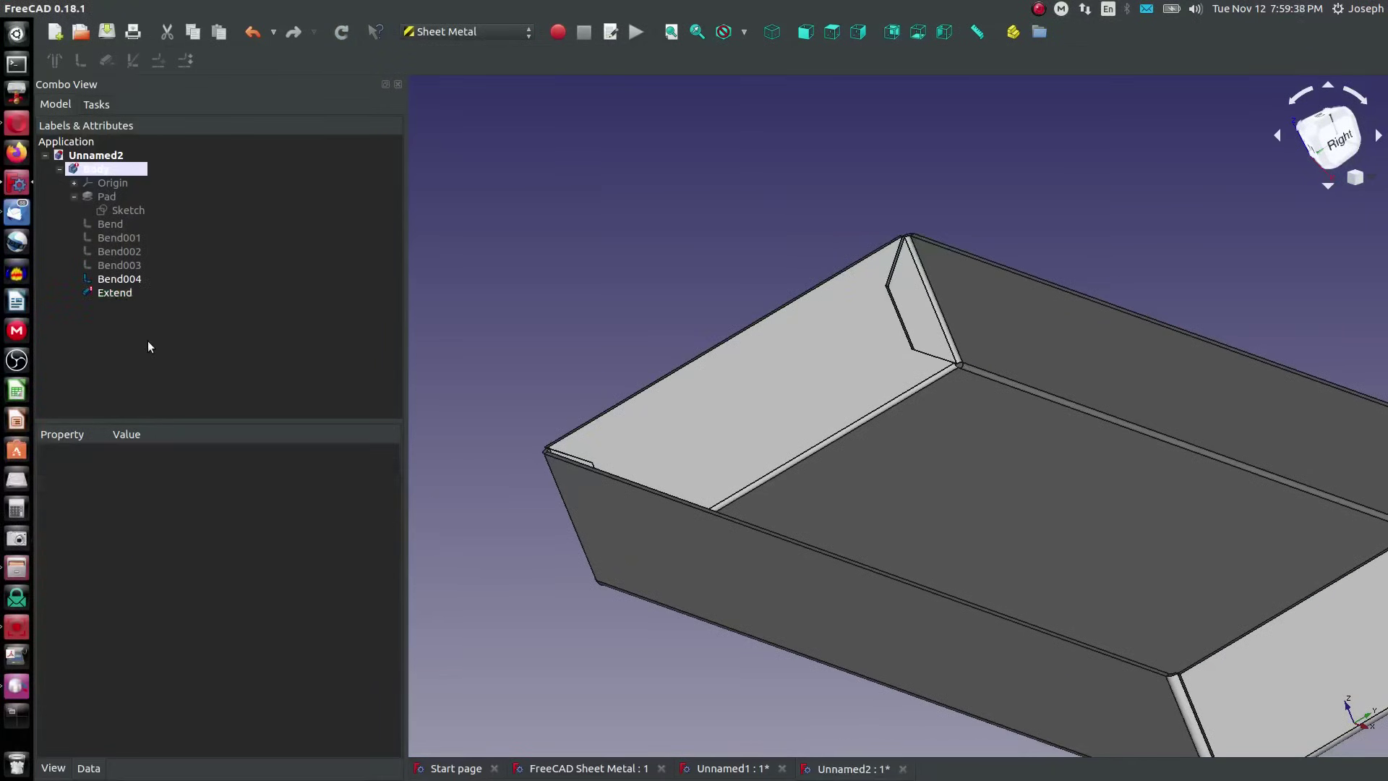
right_click(113, 294)
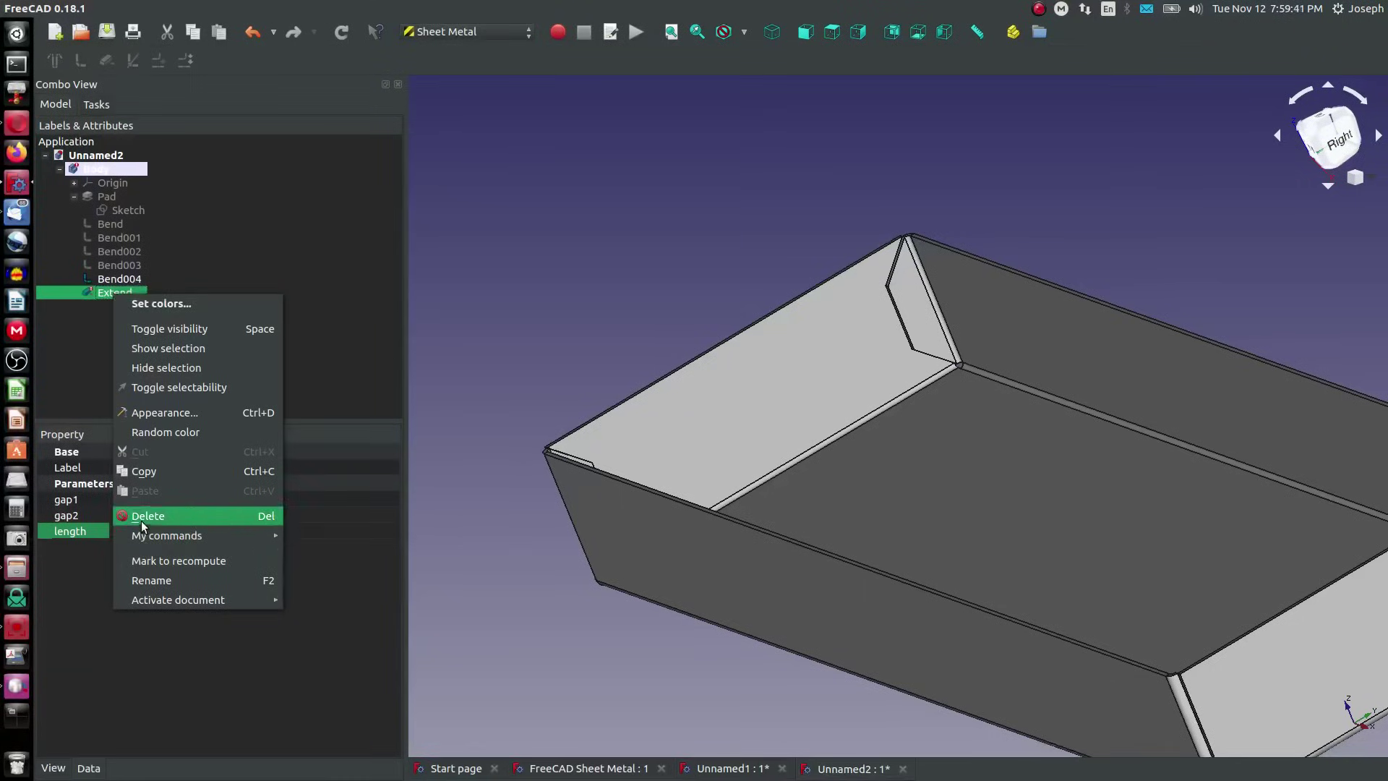
left_click(142, 516)
Extend the end wall upward from the narrow face along its top
scroll(572, 365, "up", 5)
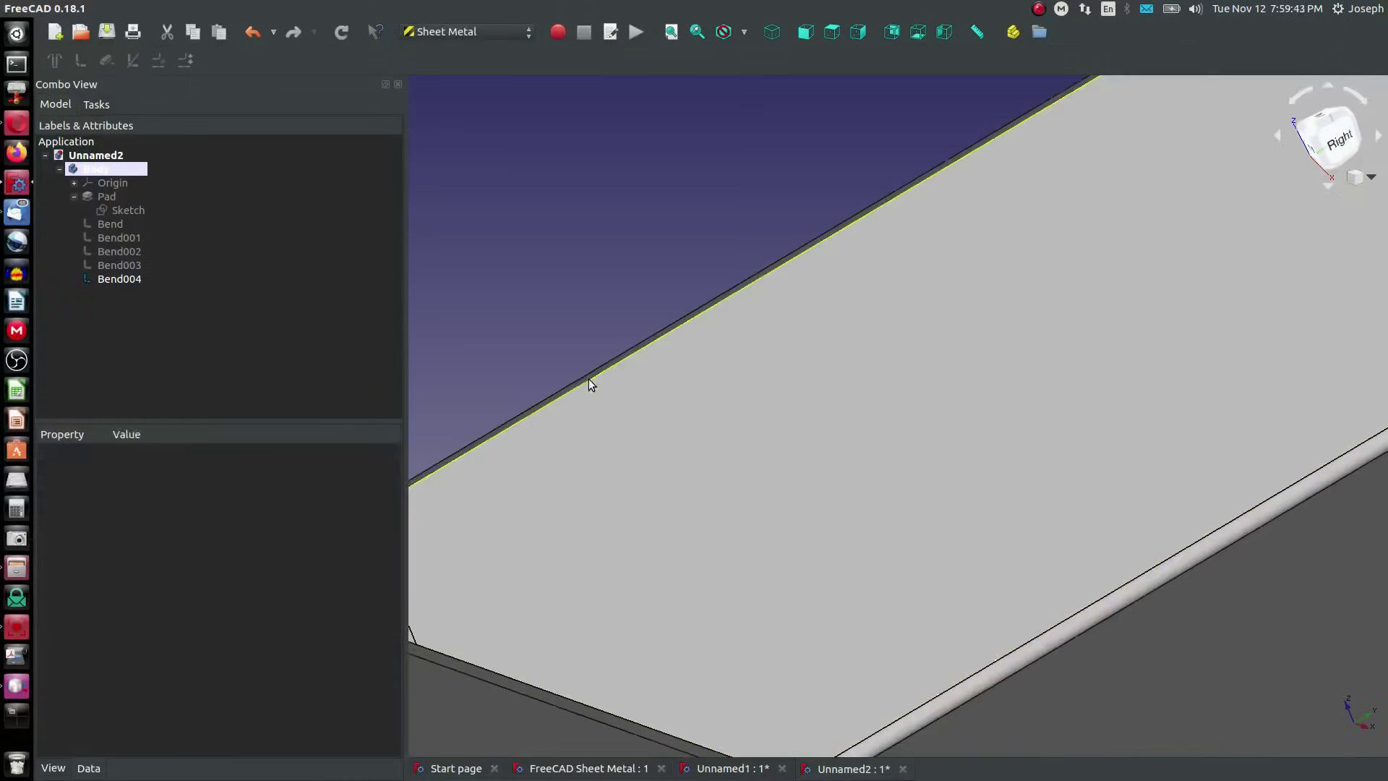
left_click(585, 377)
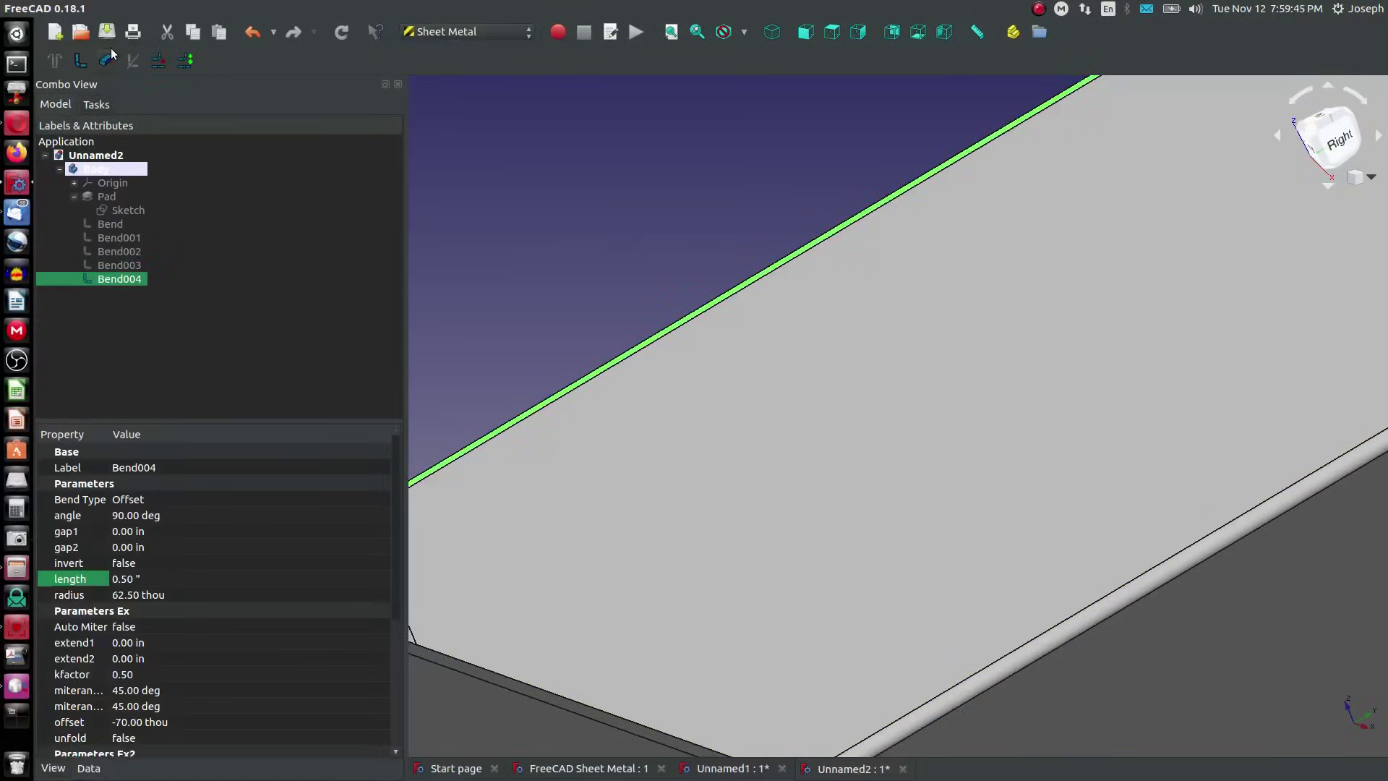
left_click(106, 62)
scroll(636, 423, "down", 5)
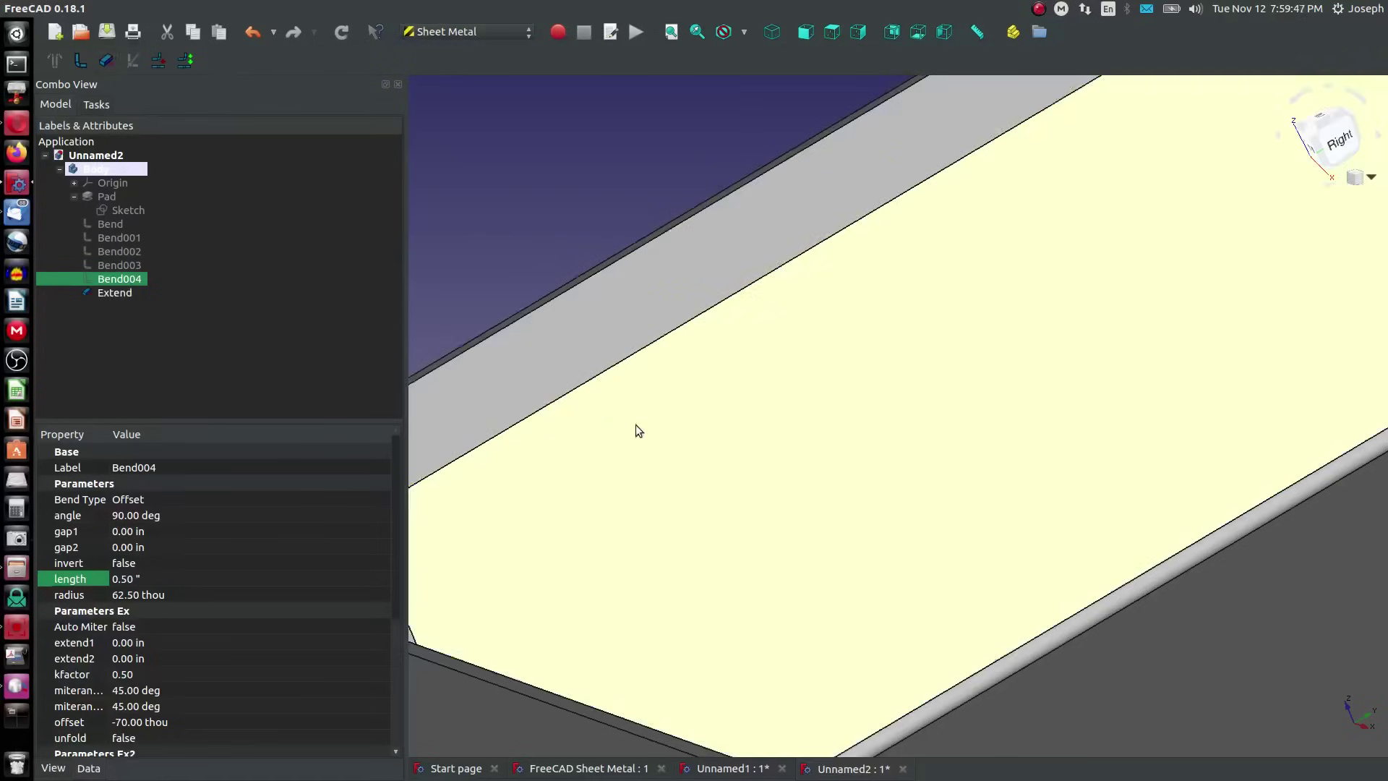
Set the Extend feature's length to 1 in and recompute the model
left_click(94, 292)
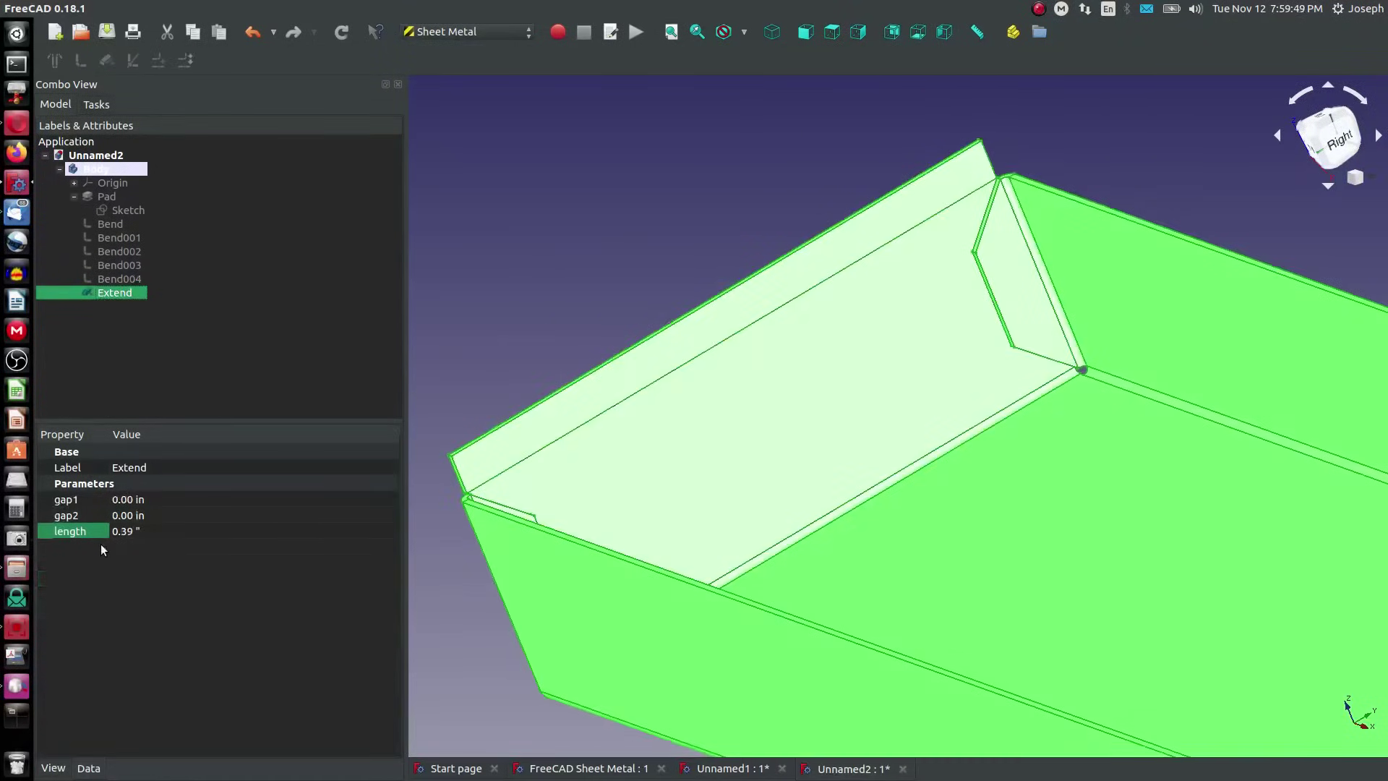
left_click(128, 530)
type("1")
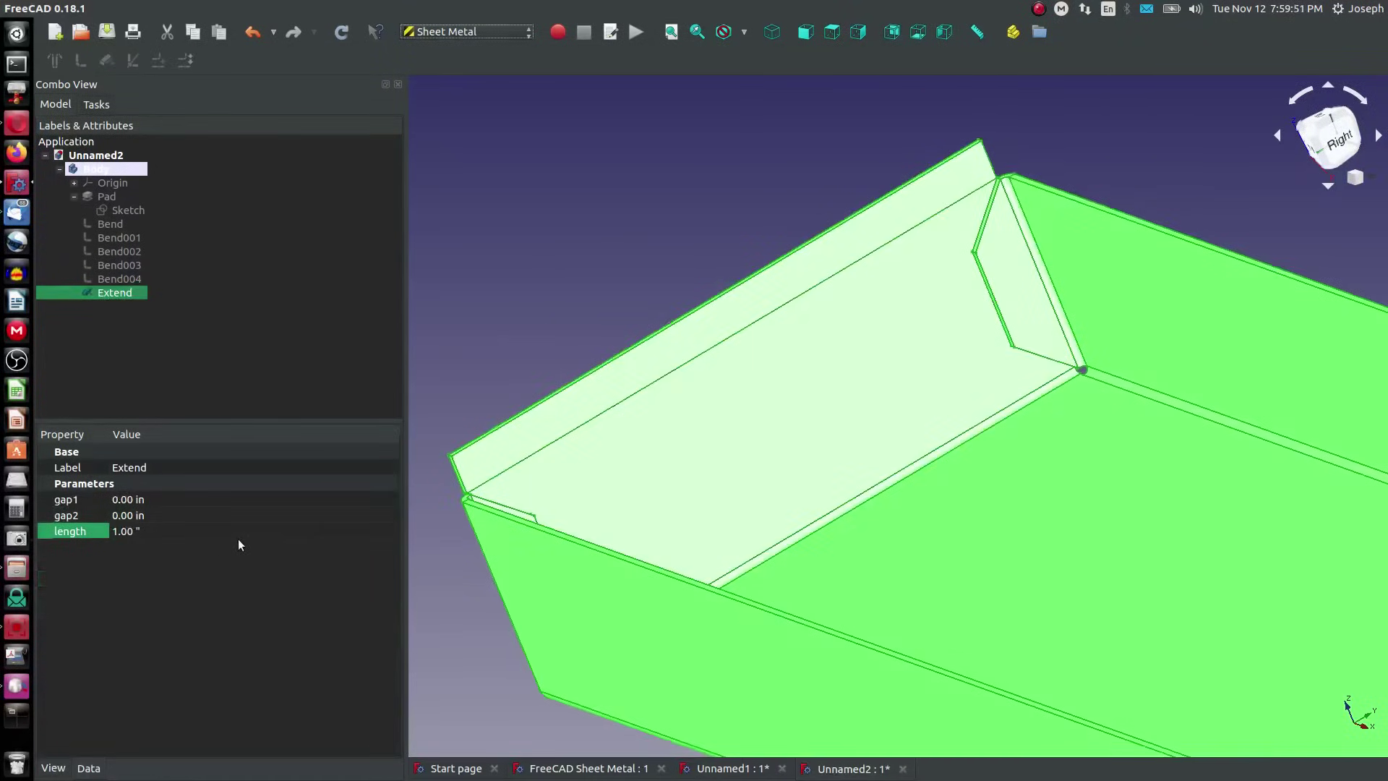
key("Return")
left_click(202, 378)
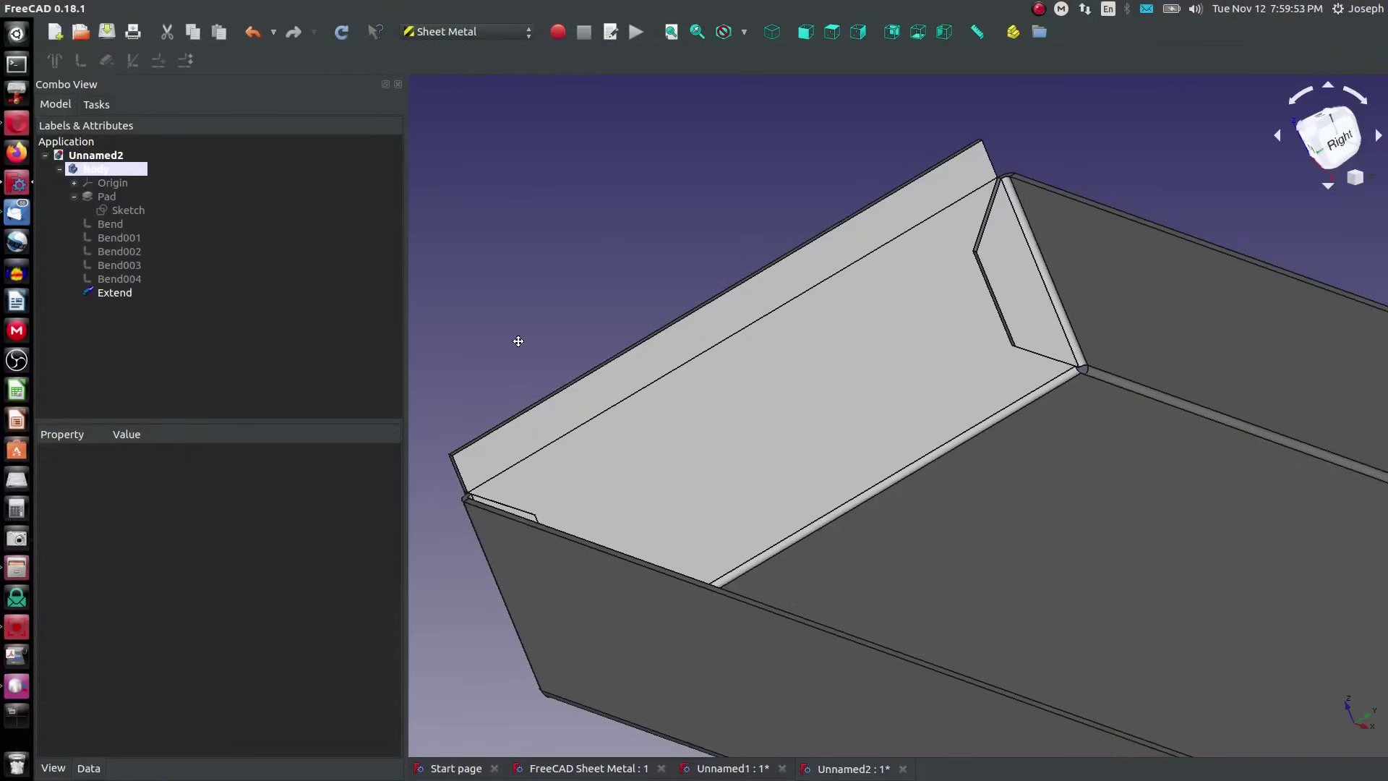
scroll(517, 335, "up", 3)
left_click(346, 38)
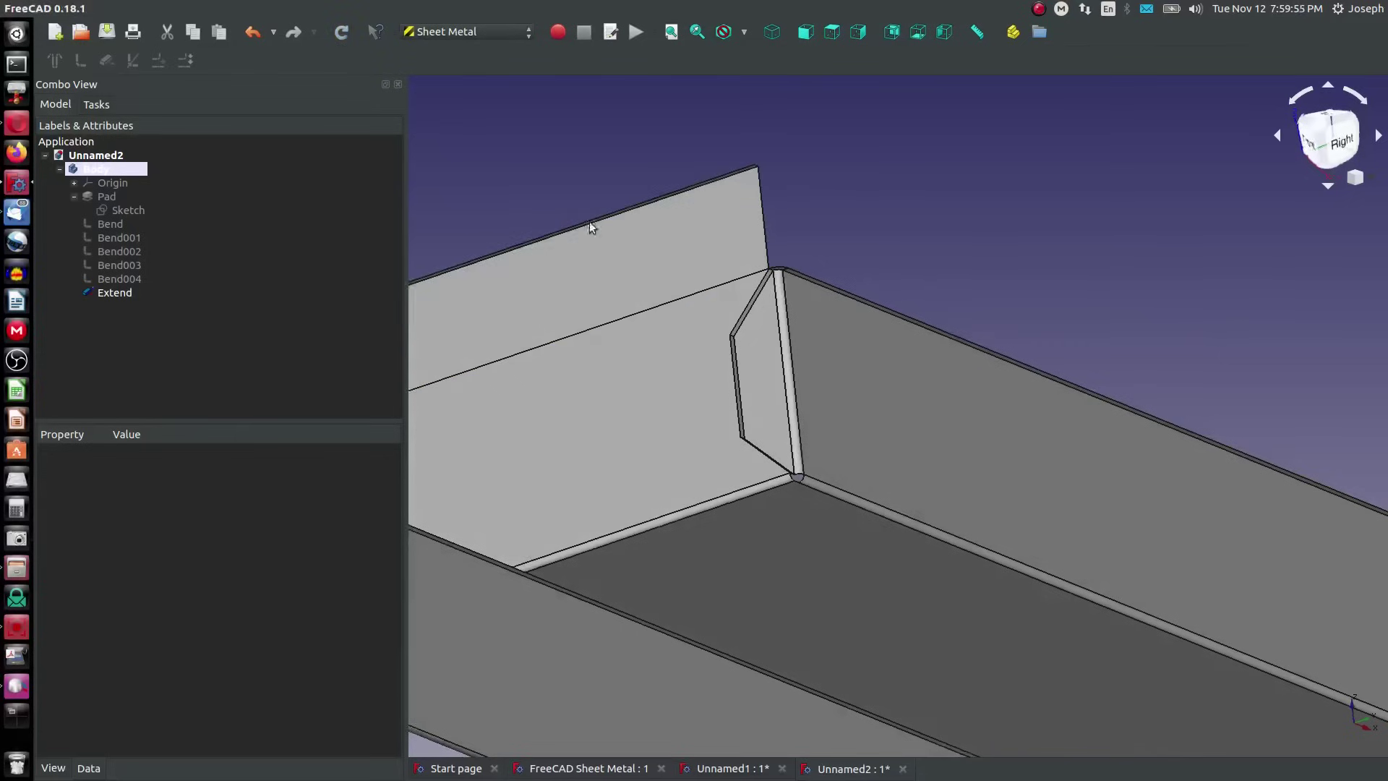
Set both side gaps, gap1 and gap2, of the Extend feature to 0.05 in
scroll(564, 321, "down", 3)
scroll(522, 379, "up", 3)
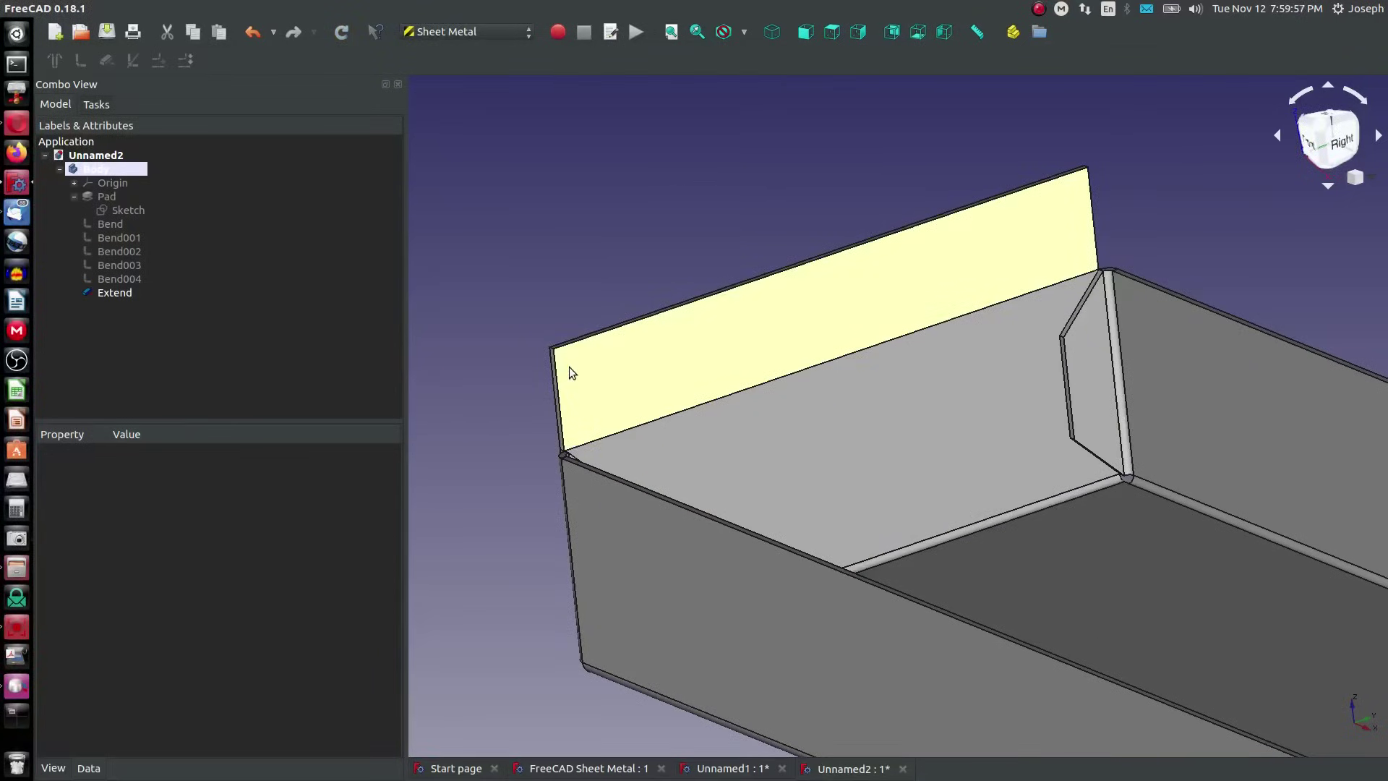
left_click(127, 294)
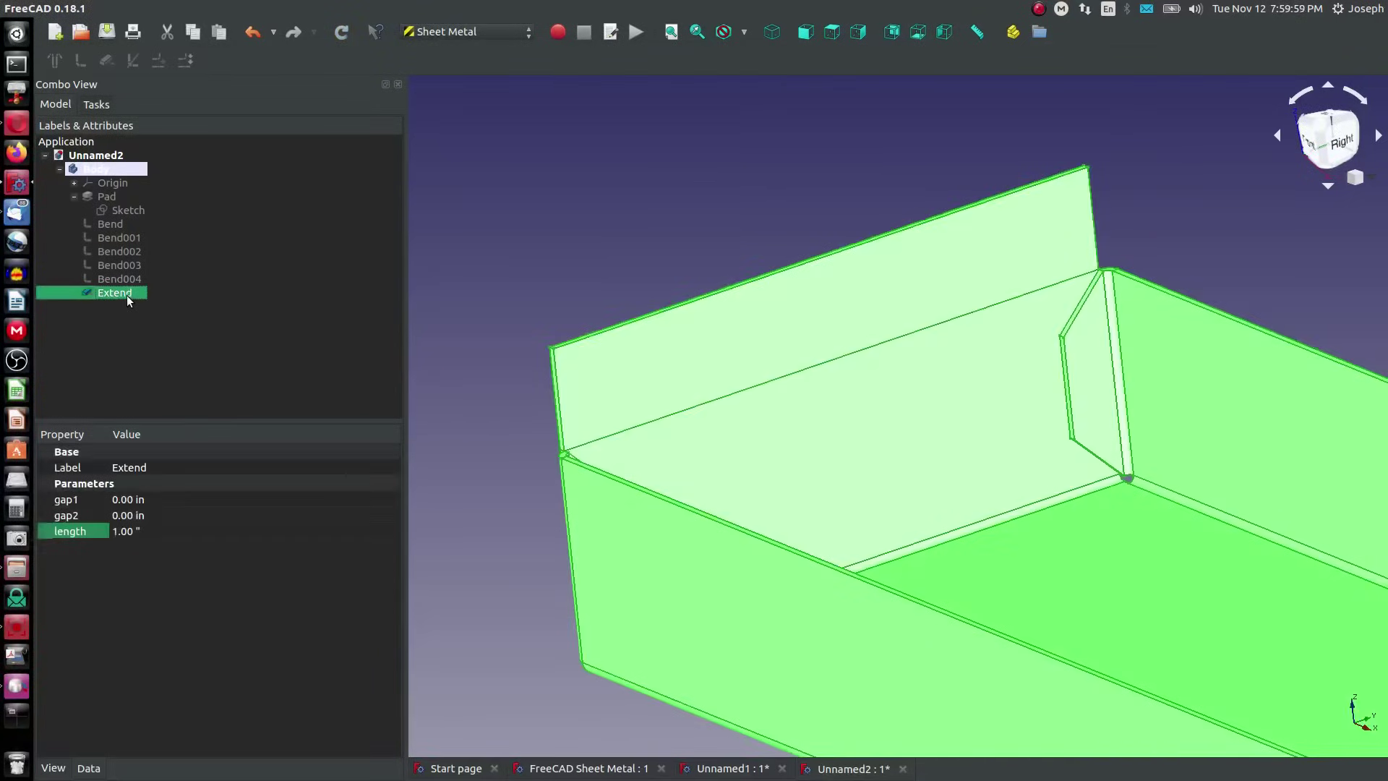
left_click(318, 499)
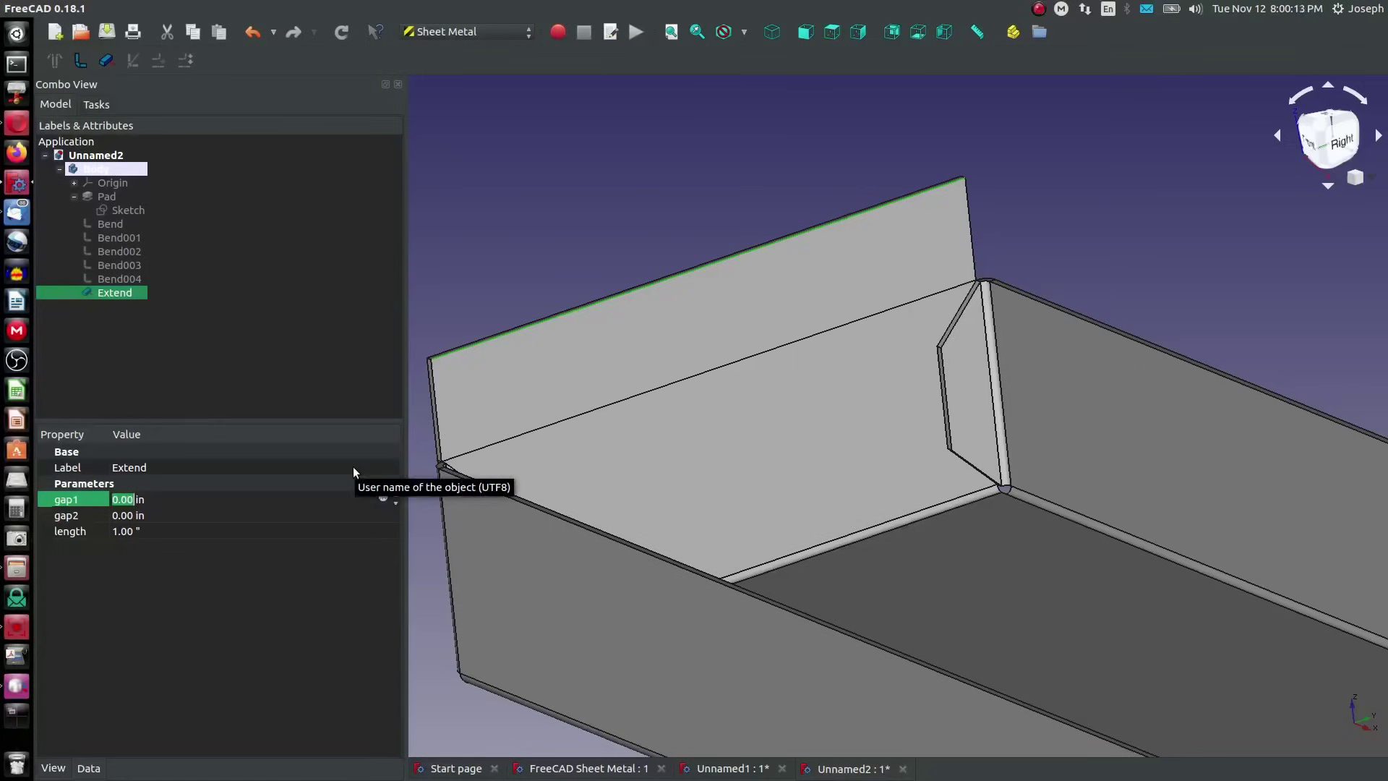
type("0.05")
key("Return")
left_click(198, 516)
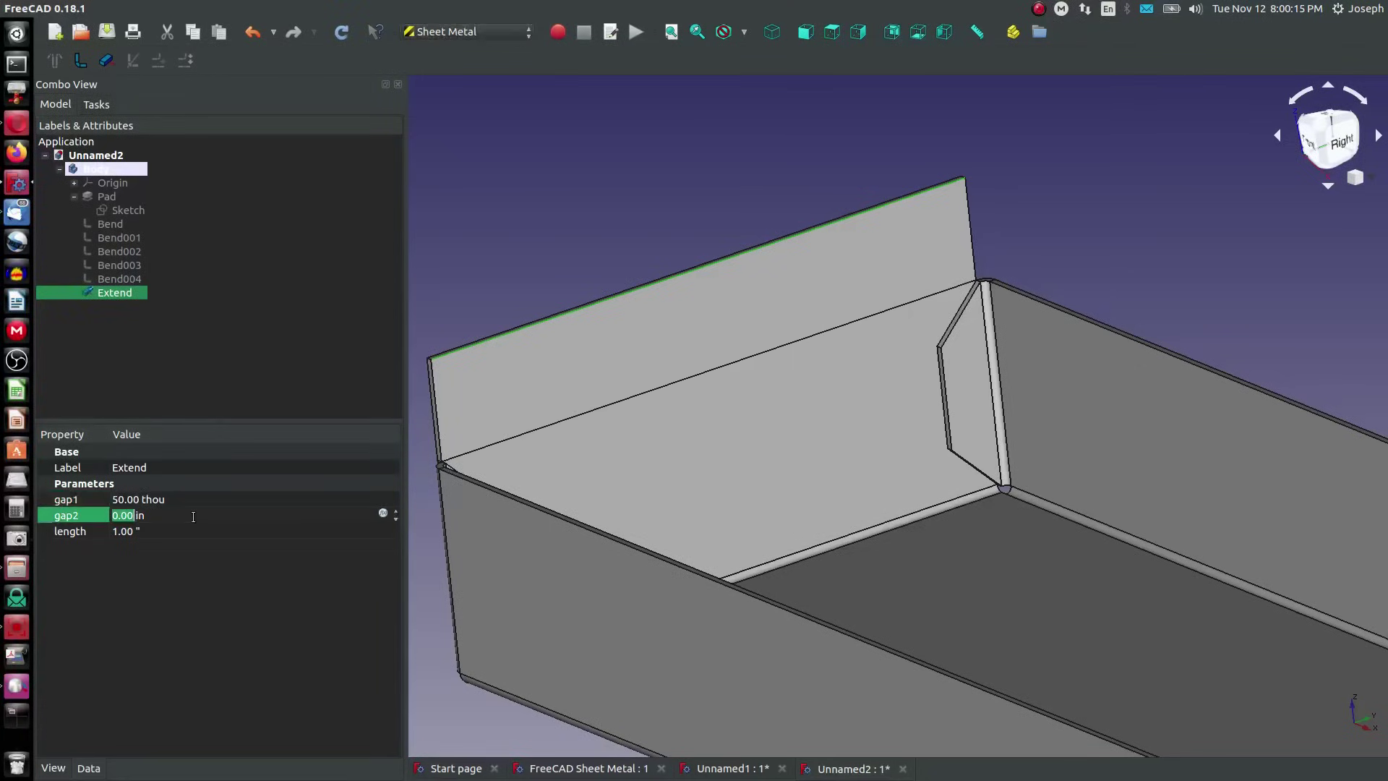
type("0.05")
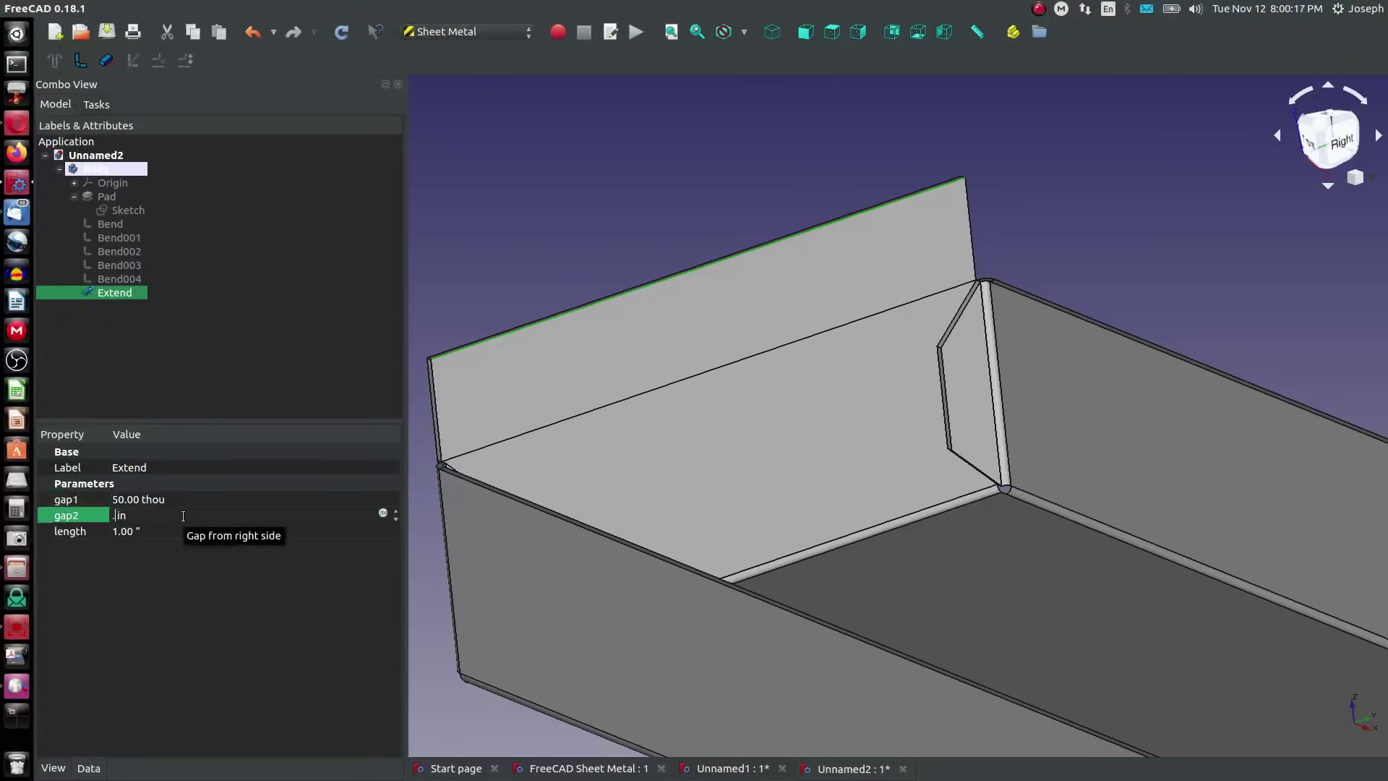
key("Return")
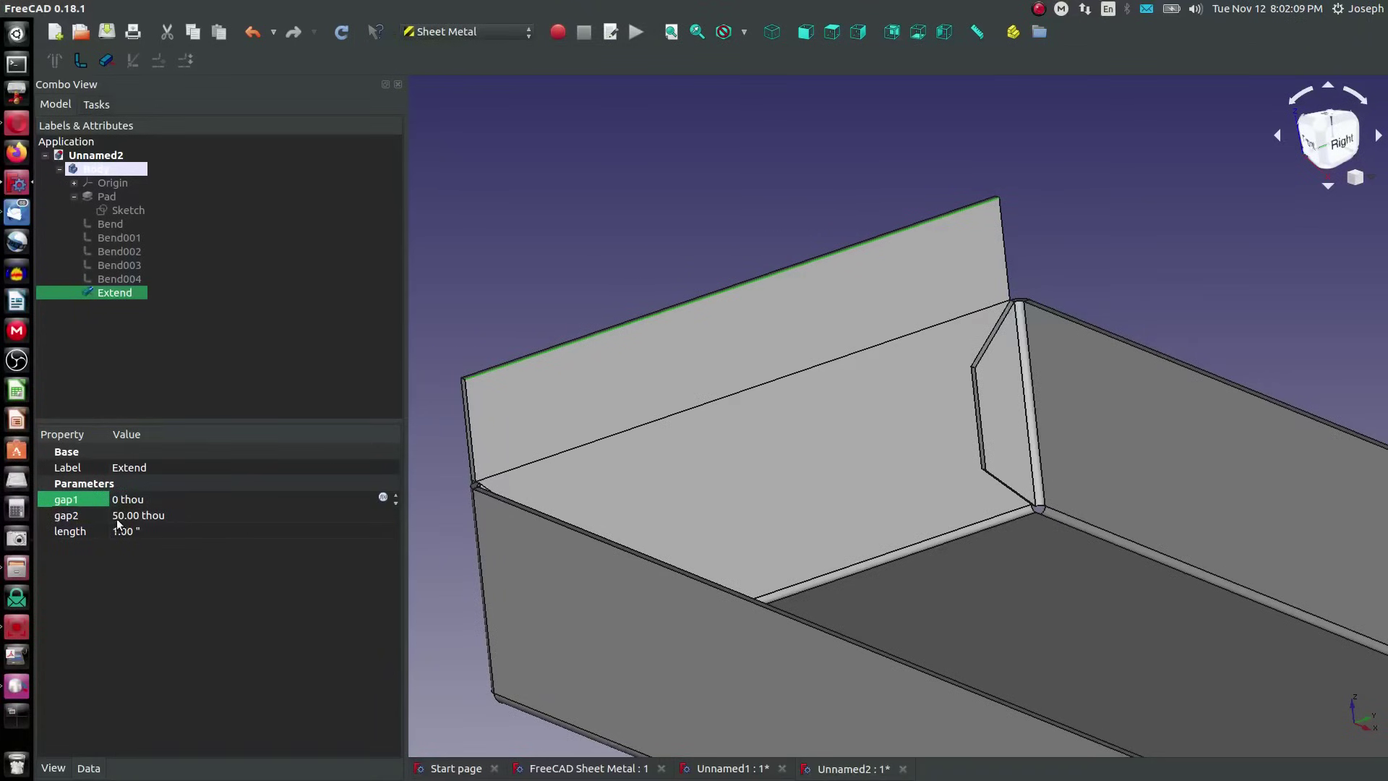
Reset the Extend feature's side gaps to 0 in and recompute the model
left_click(119, 515)
type("0")
key("Return")
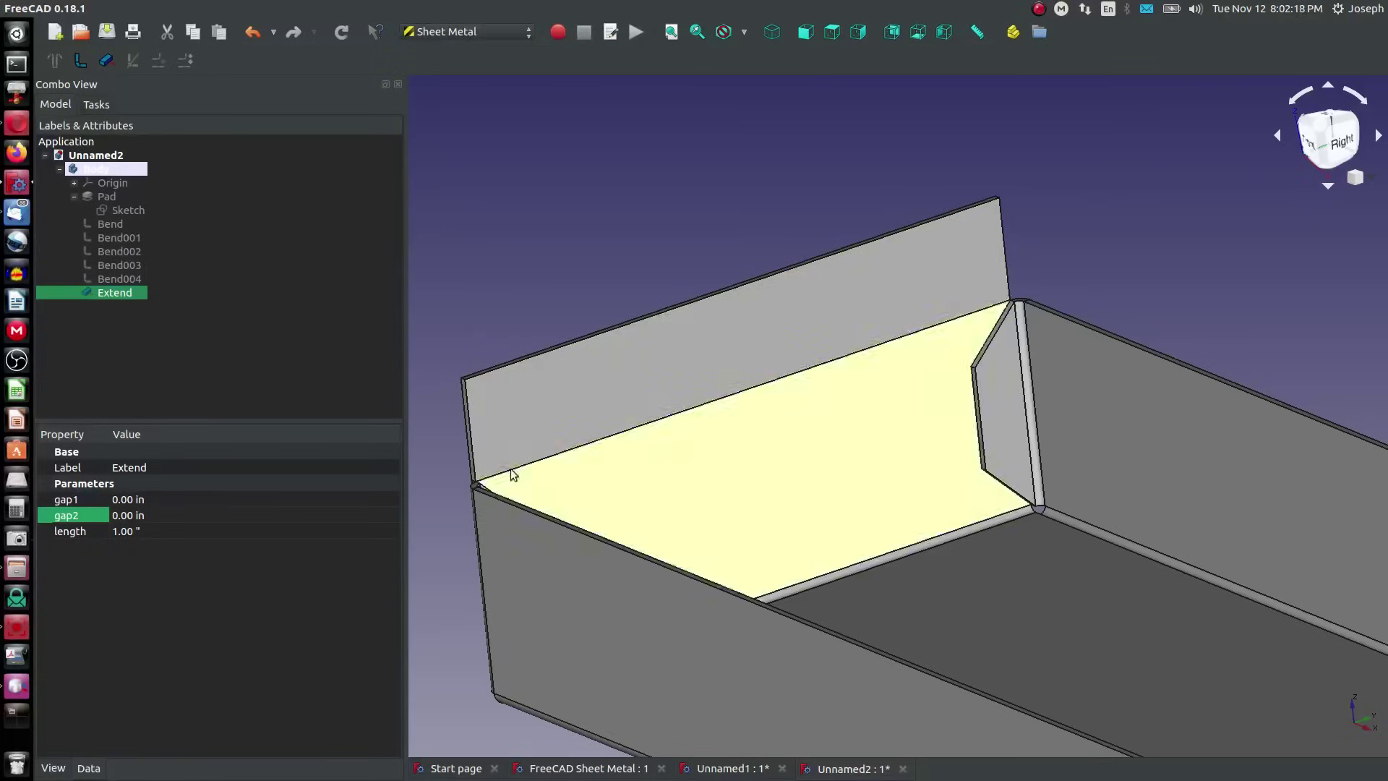
Start a Part Design Chamfer on the short upper corner edge at one end of the extended wall
scroll(451, 333, "up", 4)
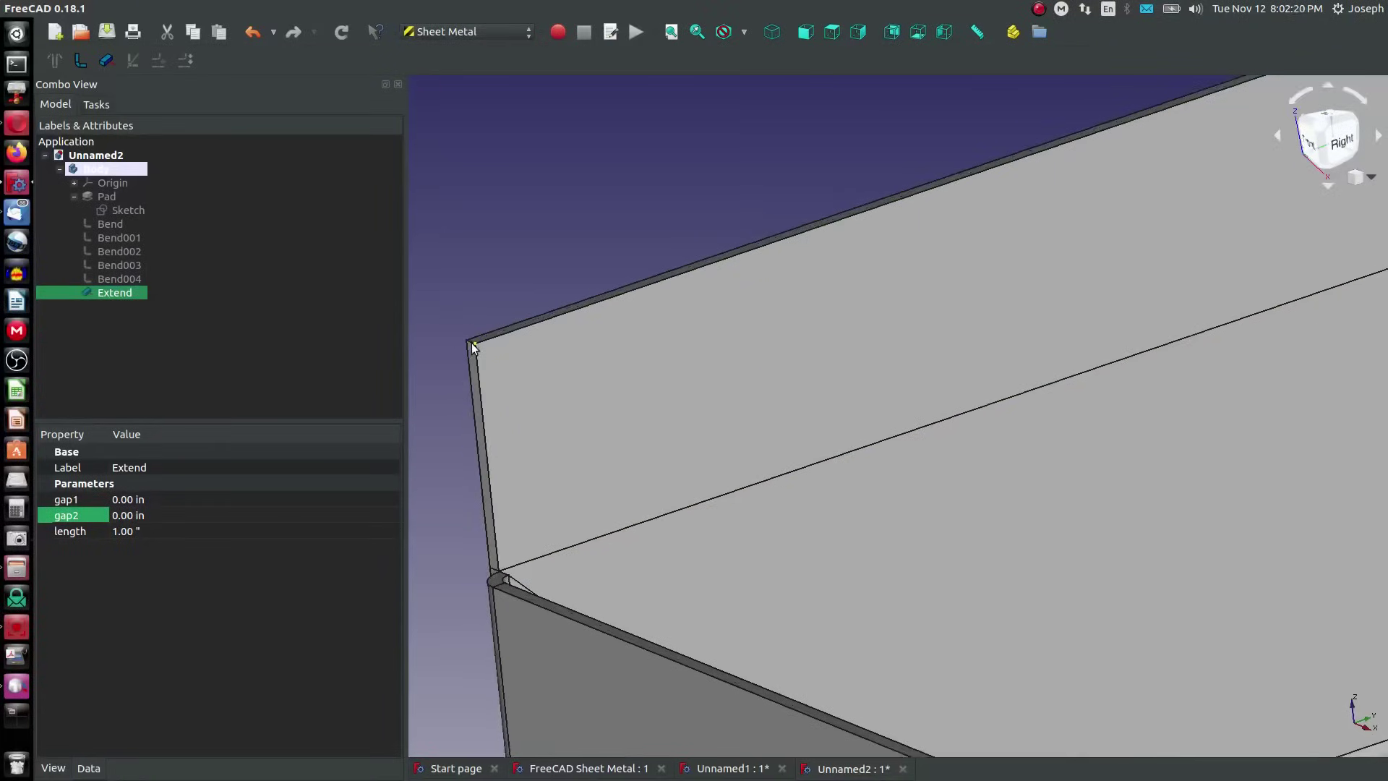
left_click(471, 343)
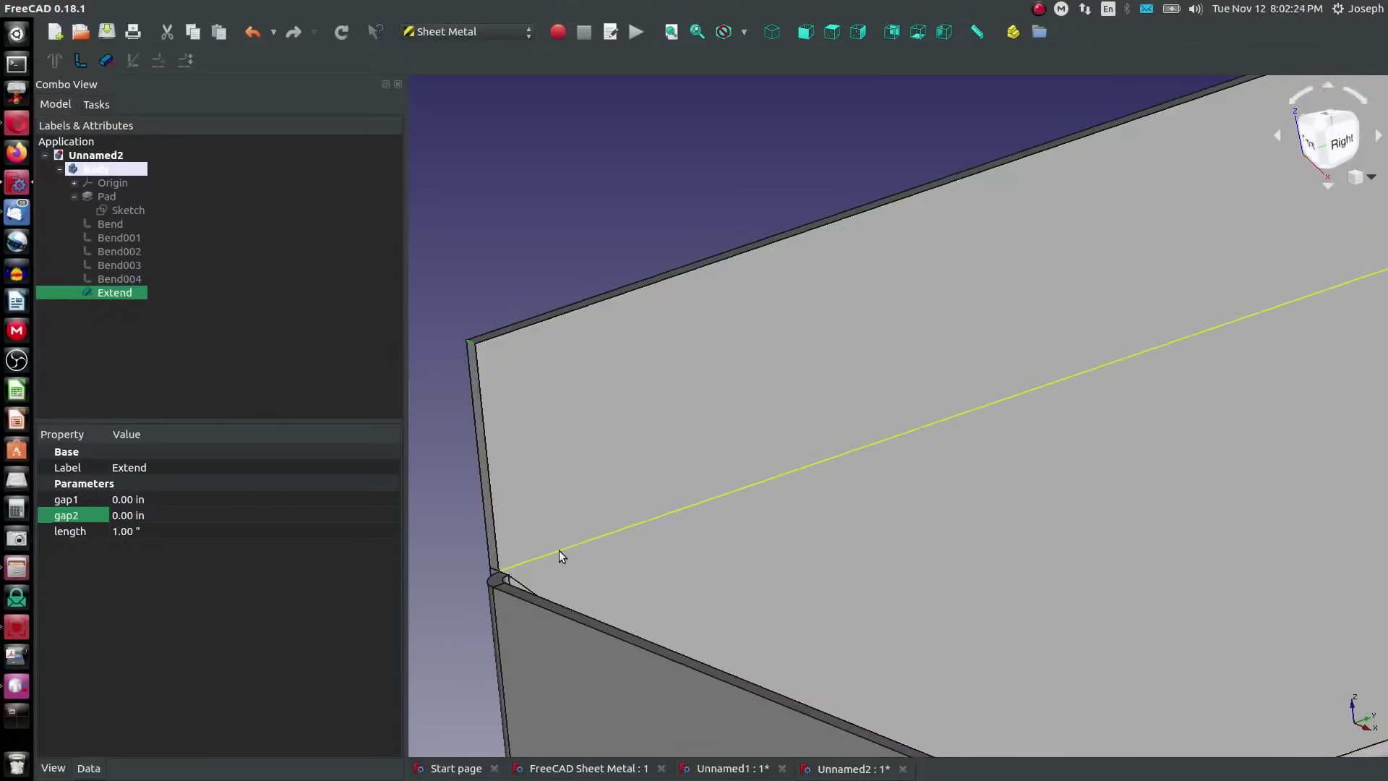
scroll(550, 526, "down", 8)
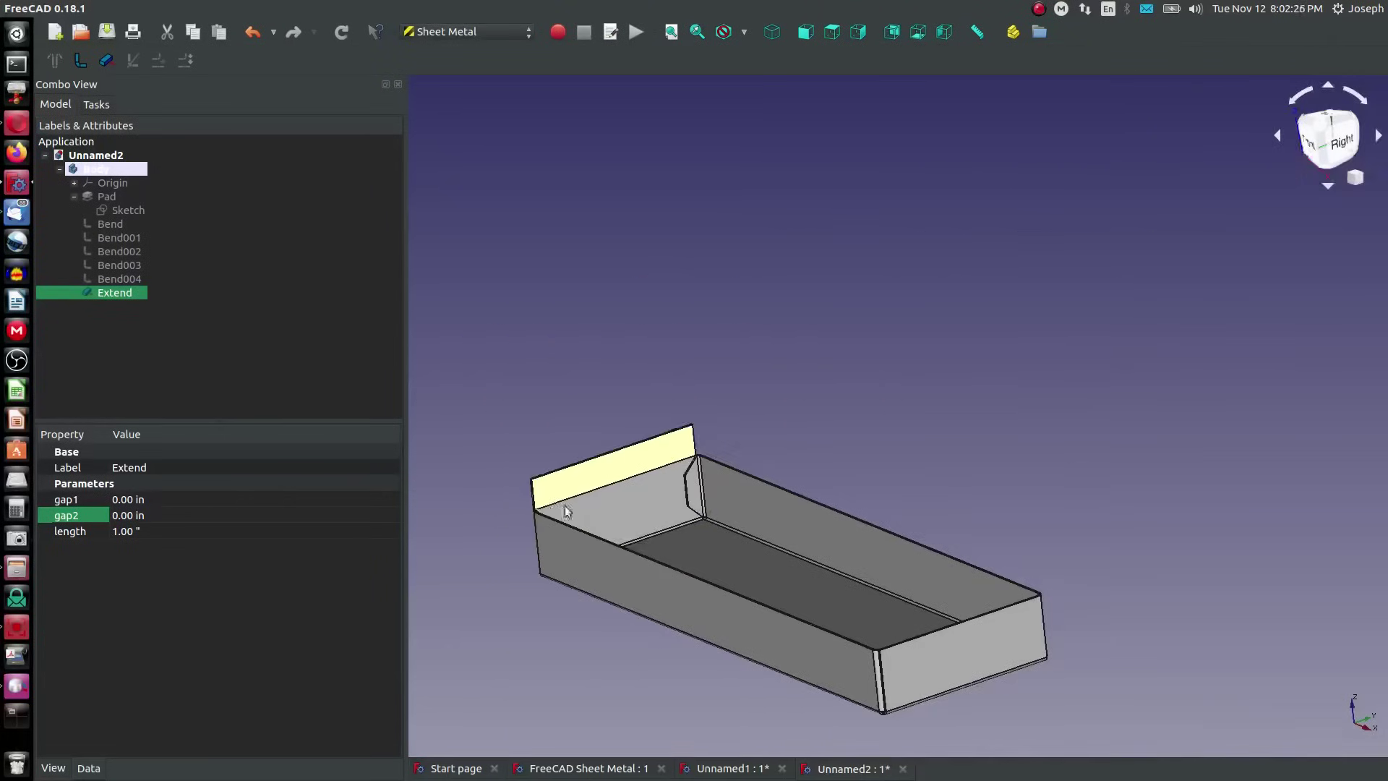
scroll(466, 371, "up", 3)
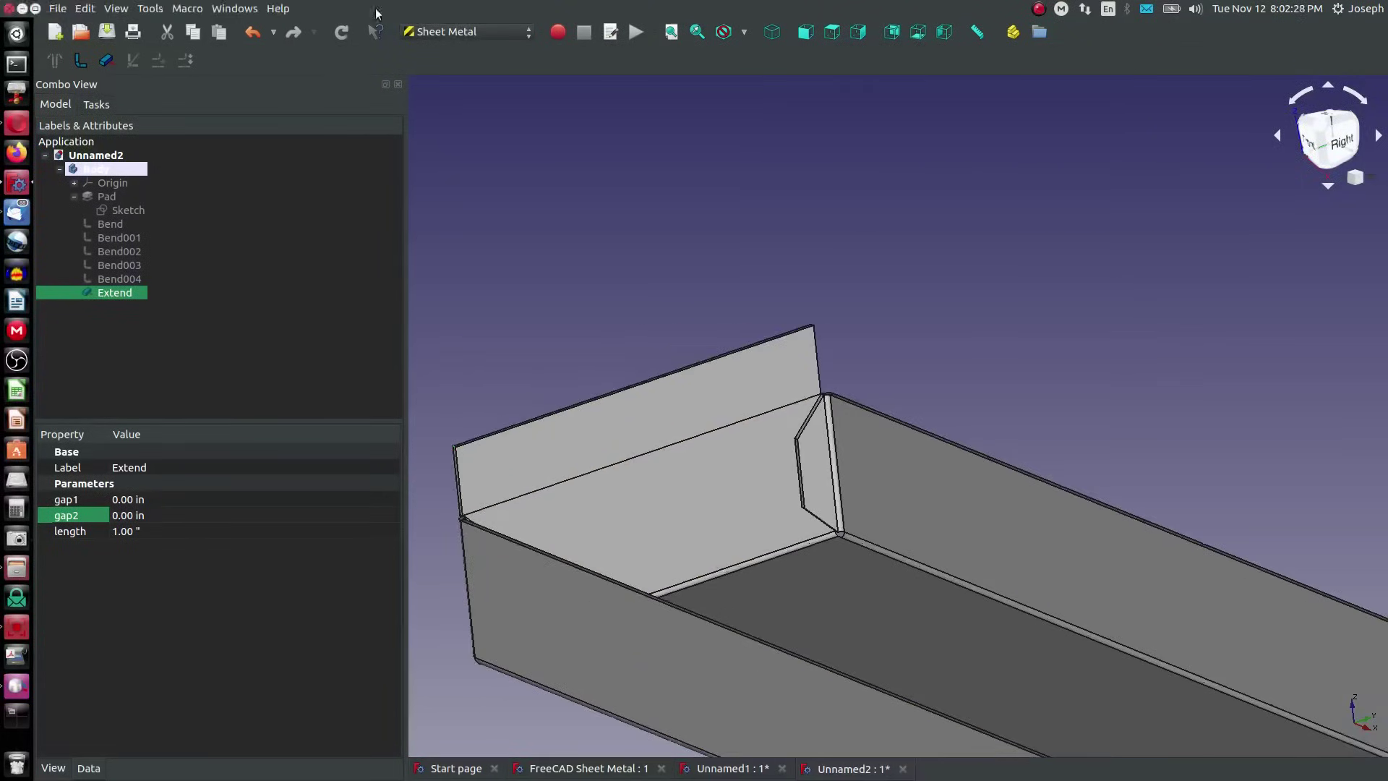
left_click(444, 32)
left_click(433, 263)
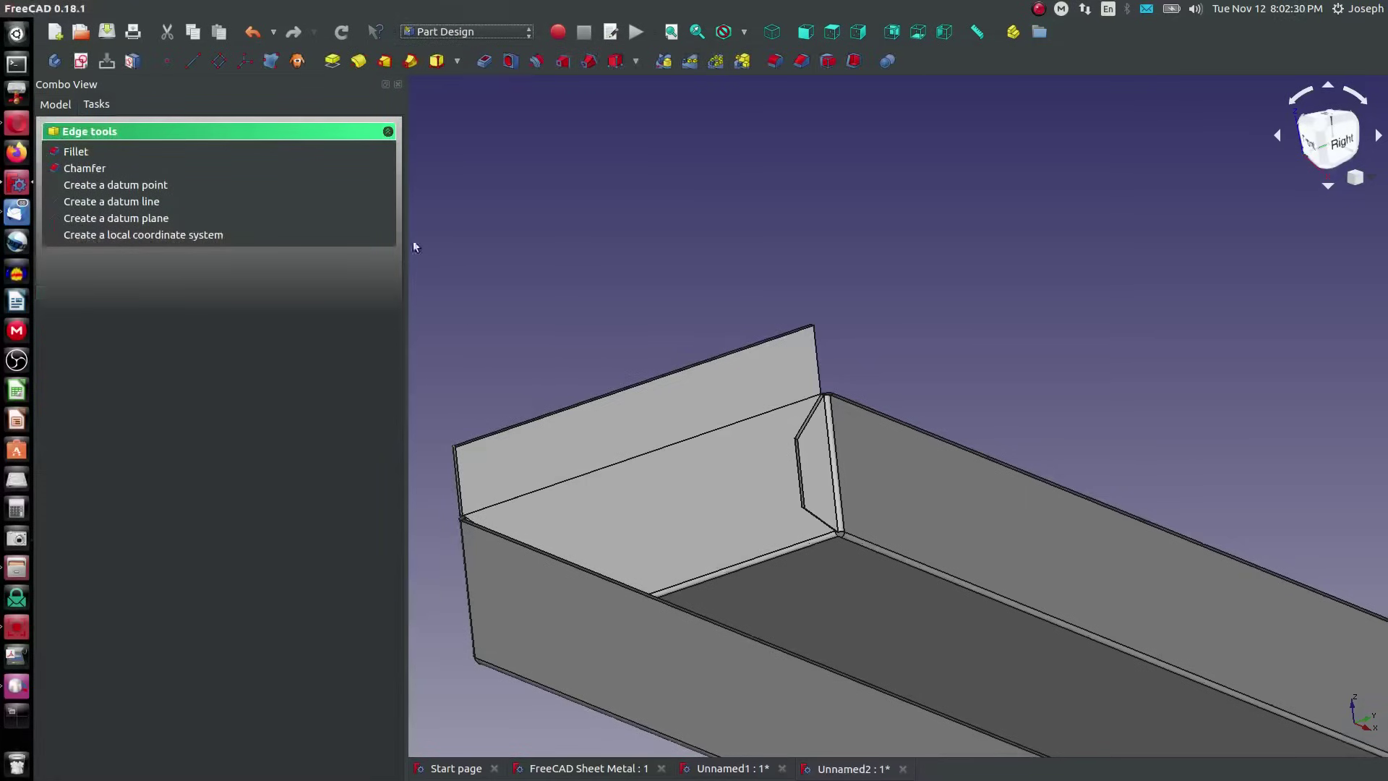
left_click(801, 61)
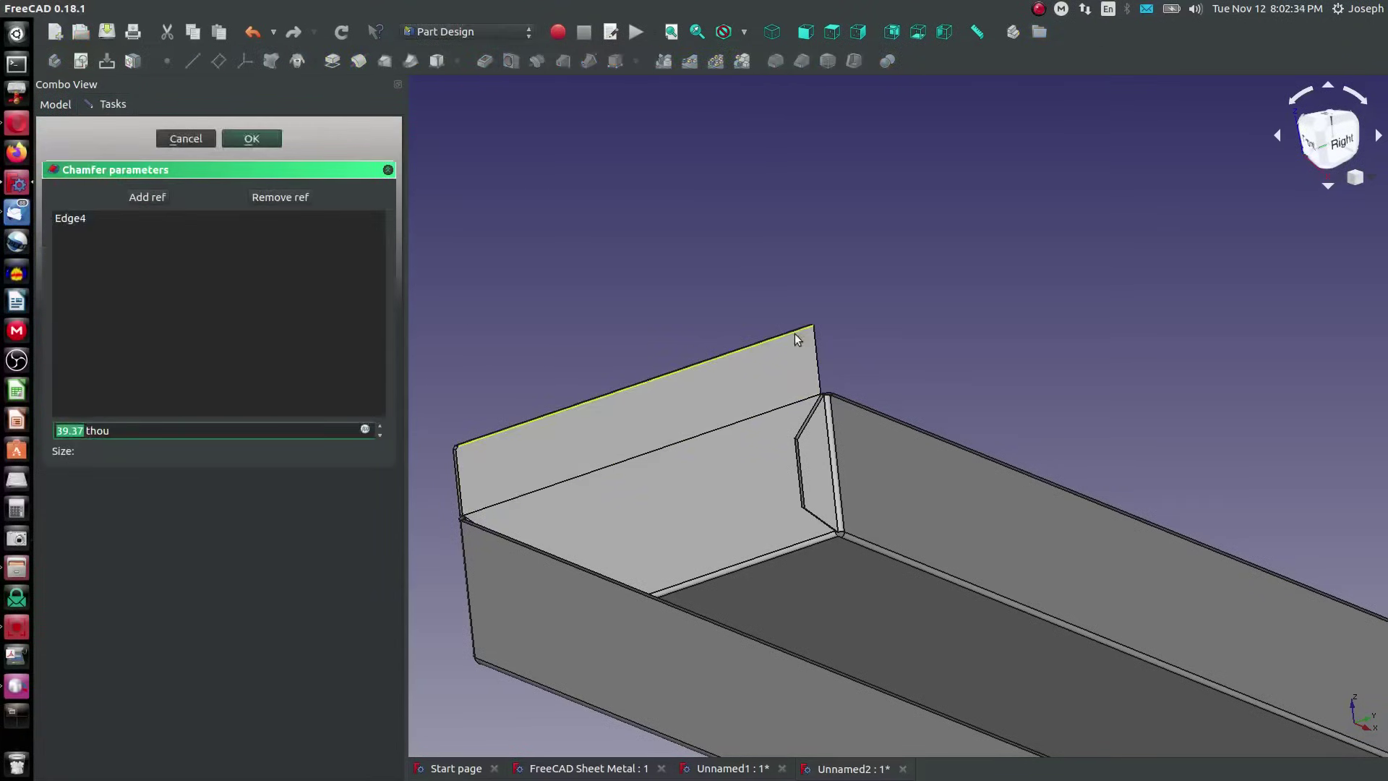
Add the short upper corner edge at the other end of the extended wall to the chamfer
middle_click_drag(795, 333, 752, 486)
scroll(752, 486, "down", 5)
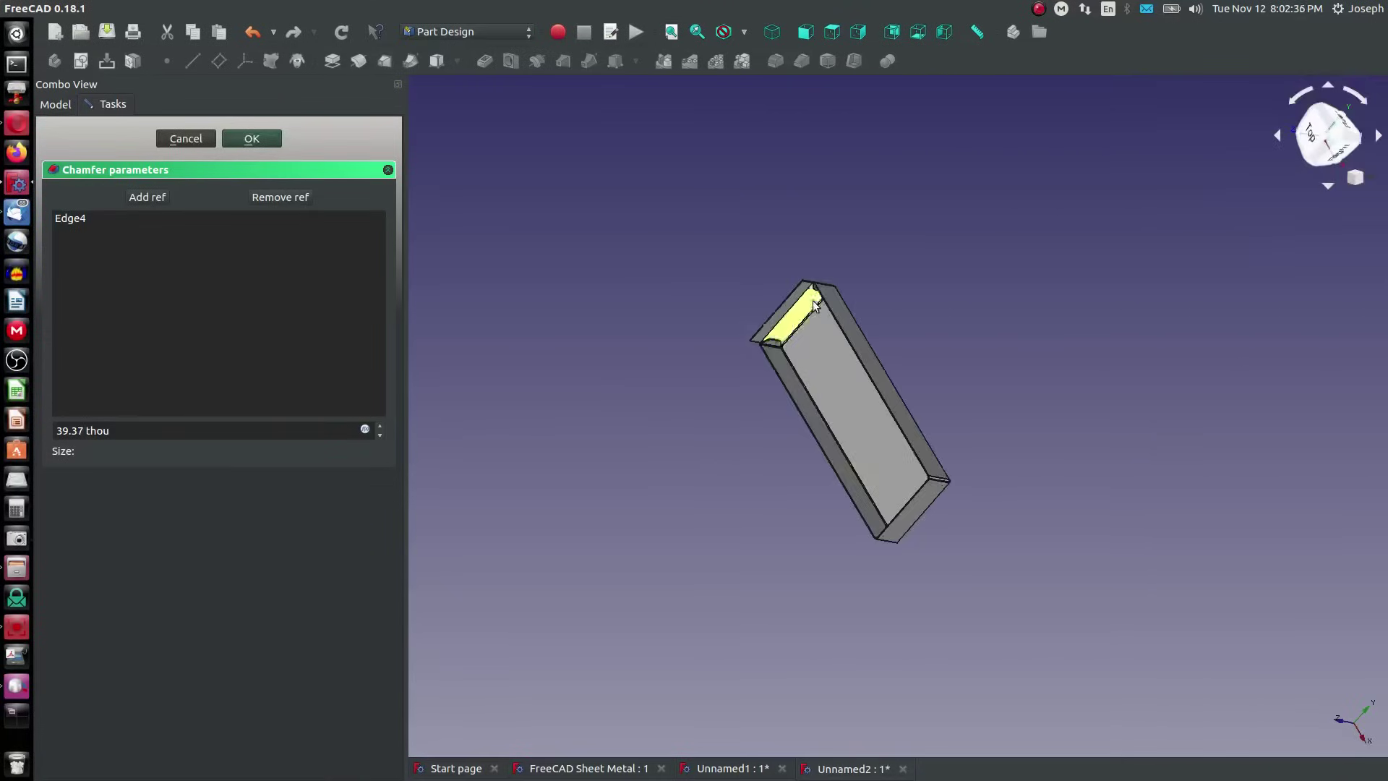
scroll(744, 203, "up", 5)
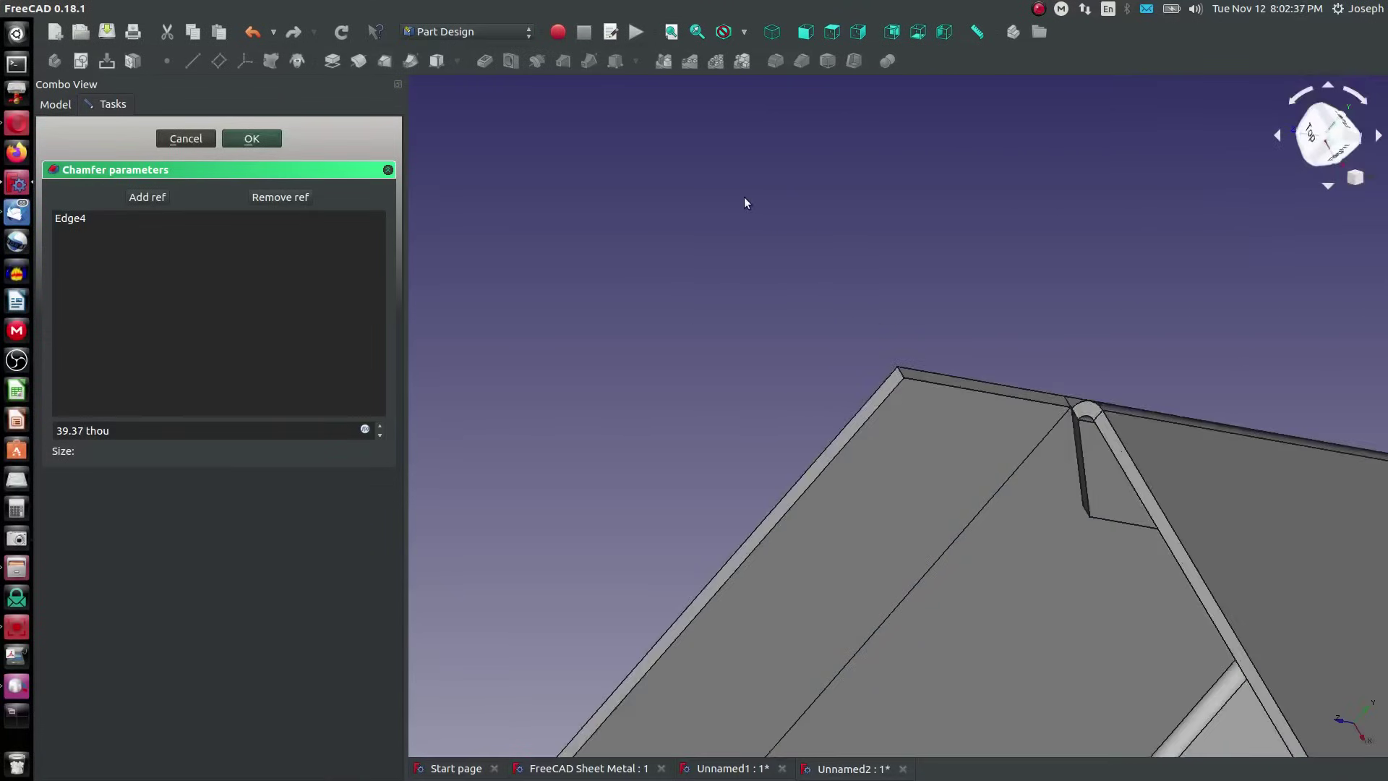
left_click(146, 199)
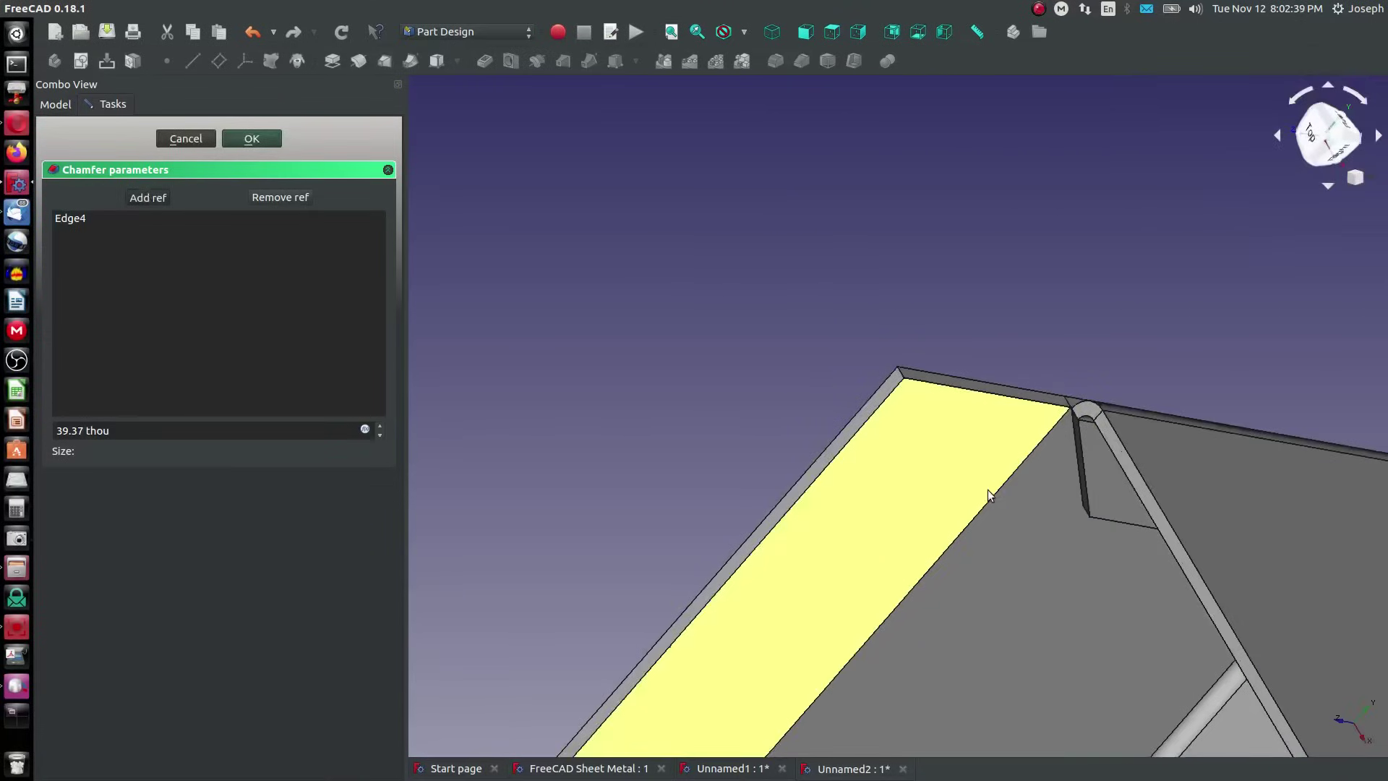
left_click(898, 371)
Try to apply the chamfer to both corner edges with a size of 250
triple_click(140, 434)
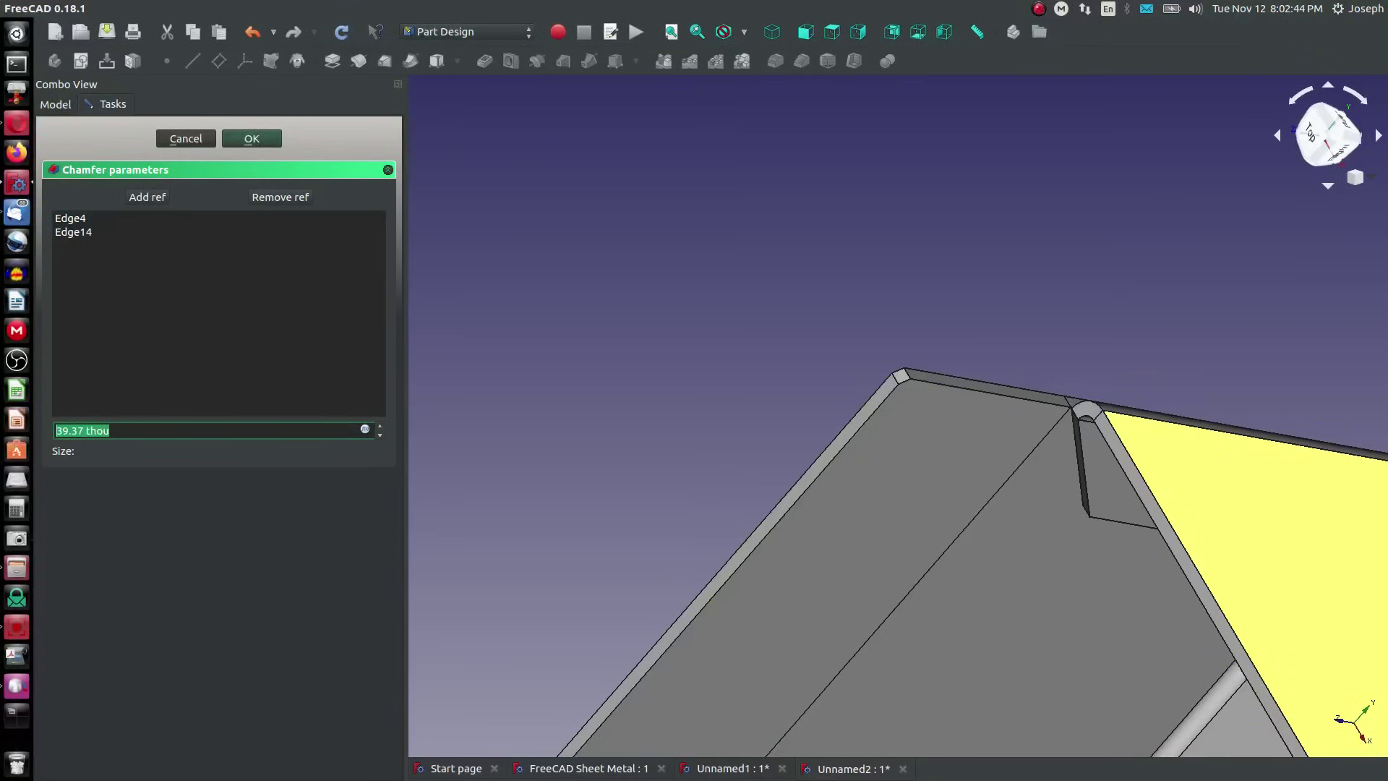
type("125")
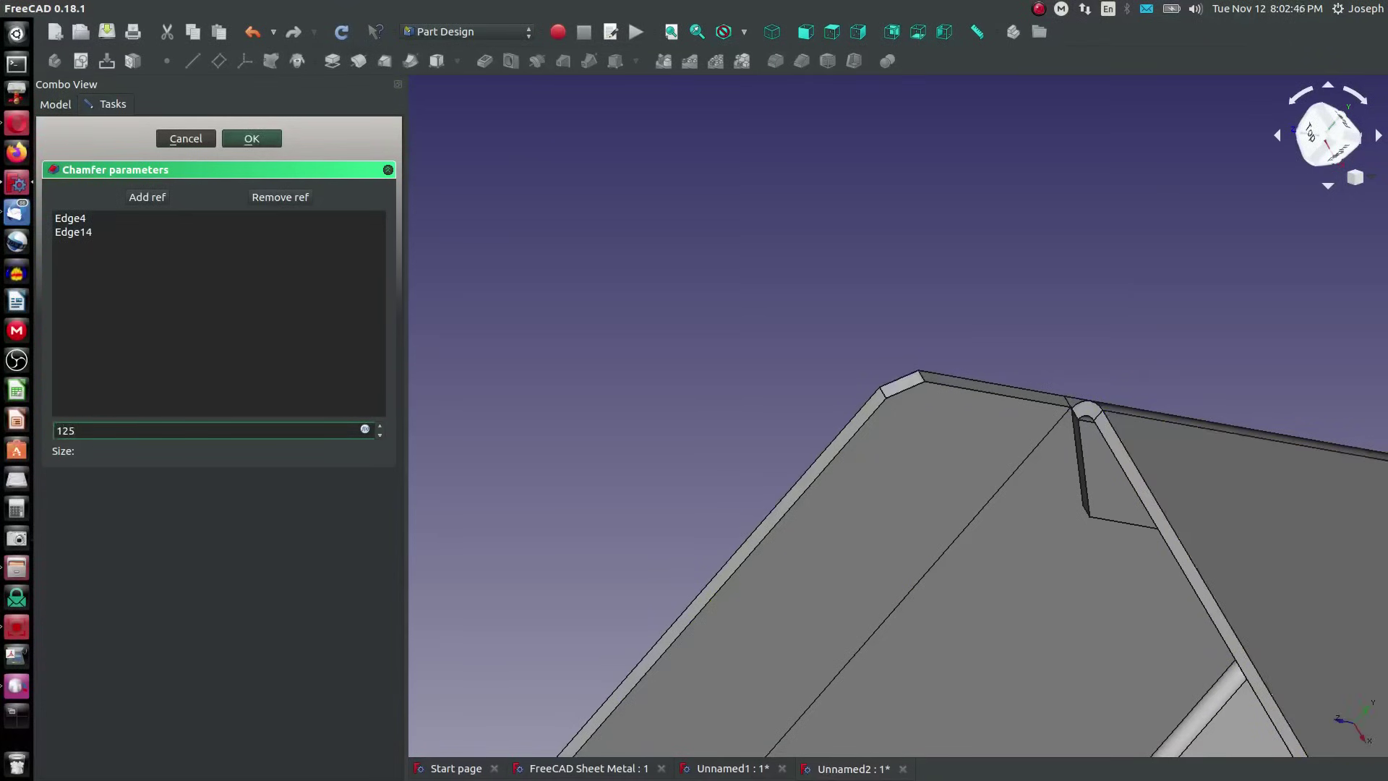
key("BackSpace")
key("BackSpace")
type("250")
left_click(272, 140)
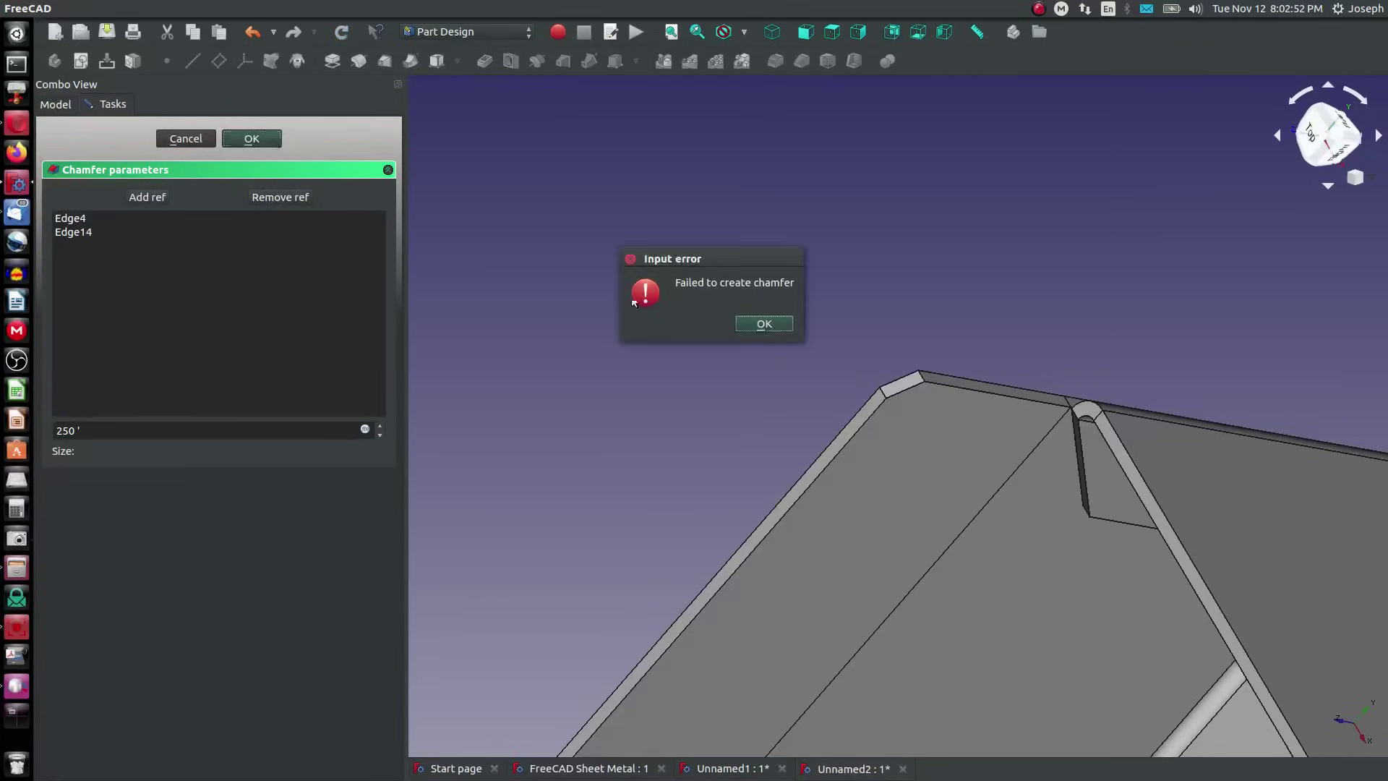
left_click(765, 325)
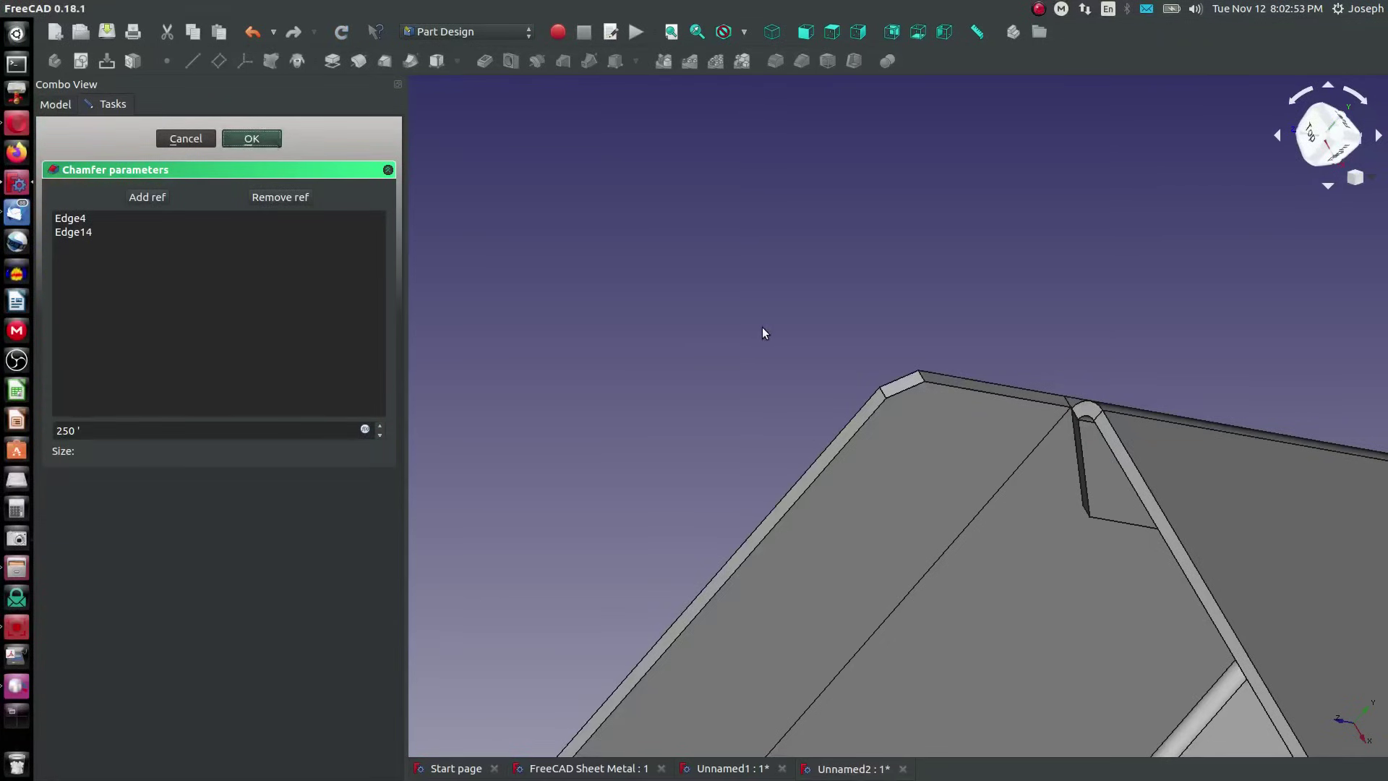
Set the chamfer size to 0.250 in and finish the chamfer on both upper corners
left_click(128, 429)
key("BackSpace")
key("BackSpace")
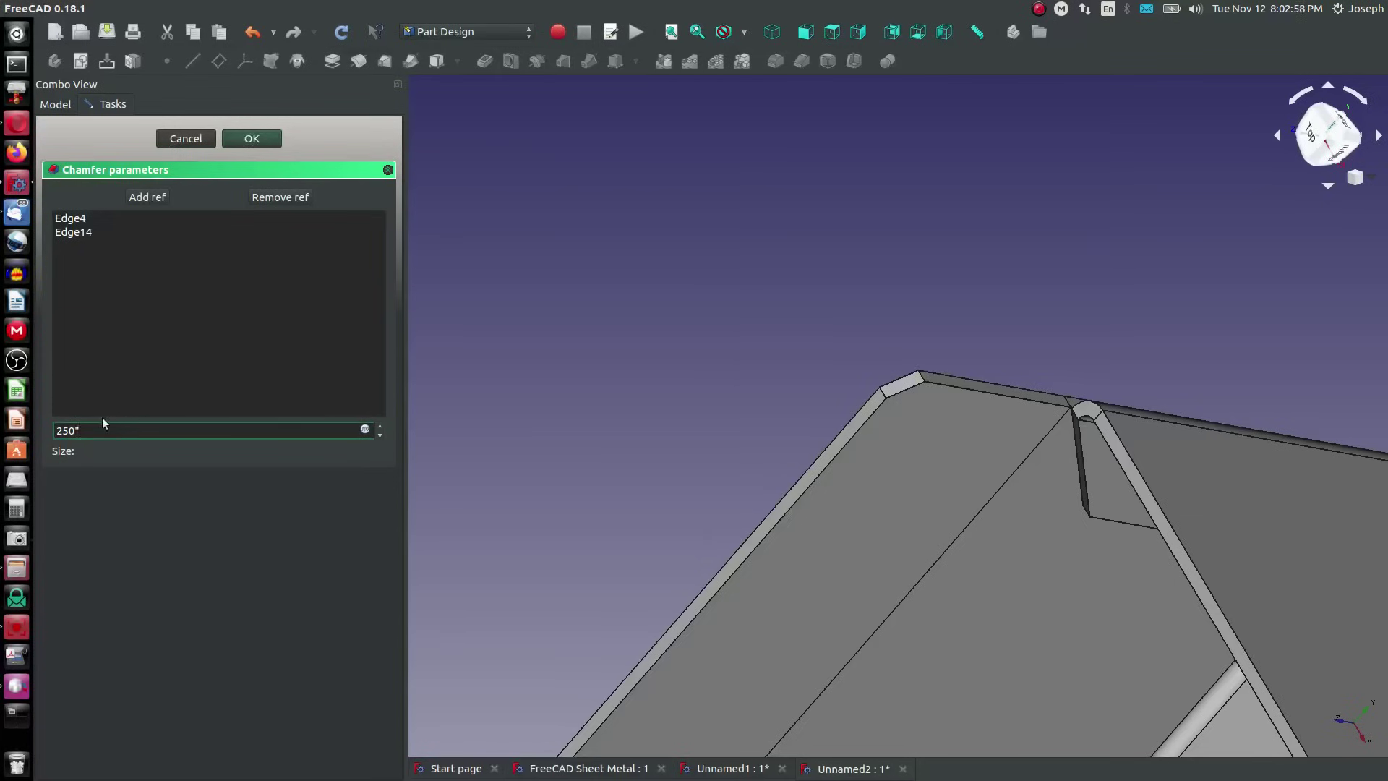
left_click(58, 430)
type(".")
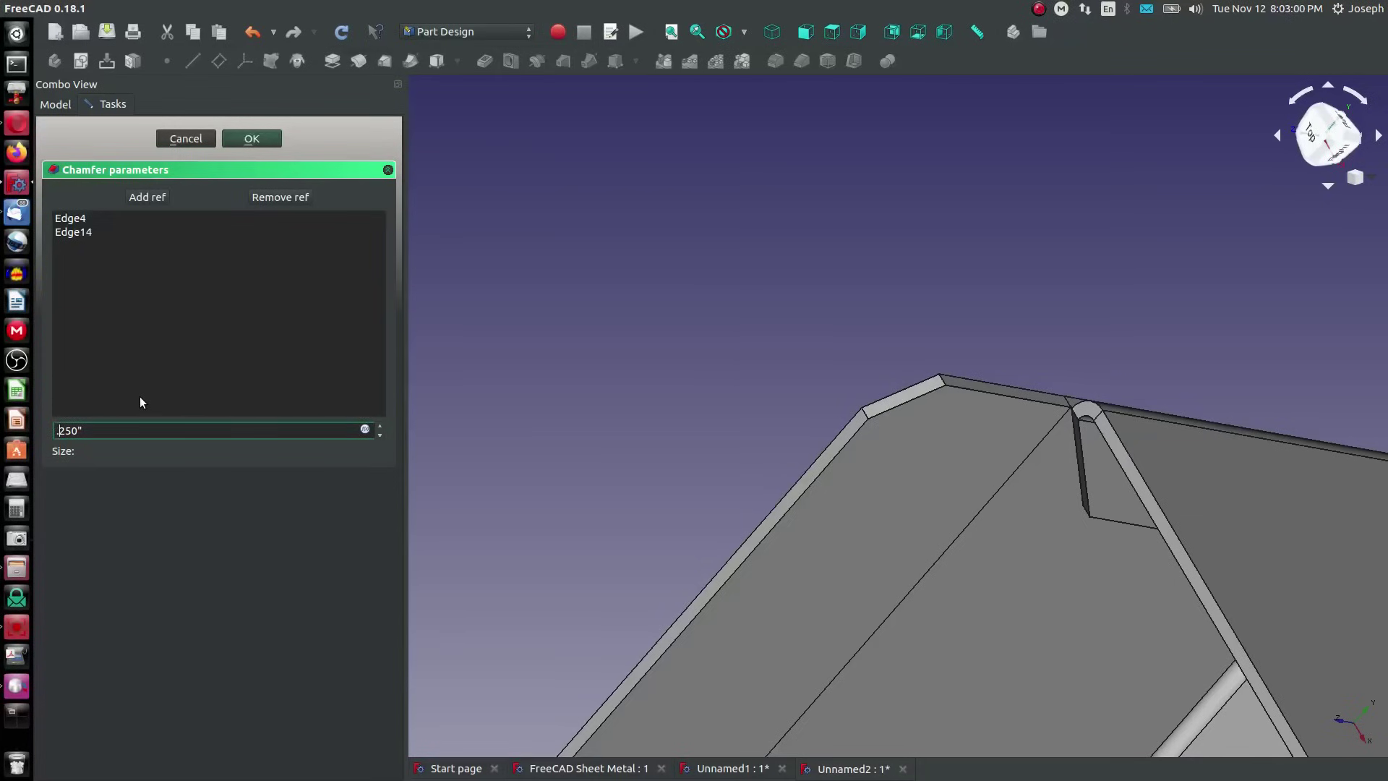
left_click(235, 138)
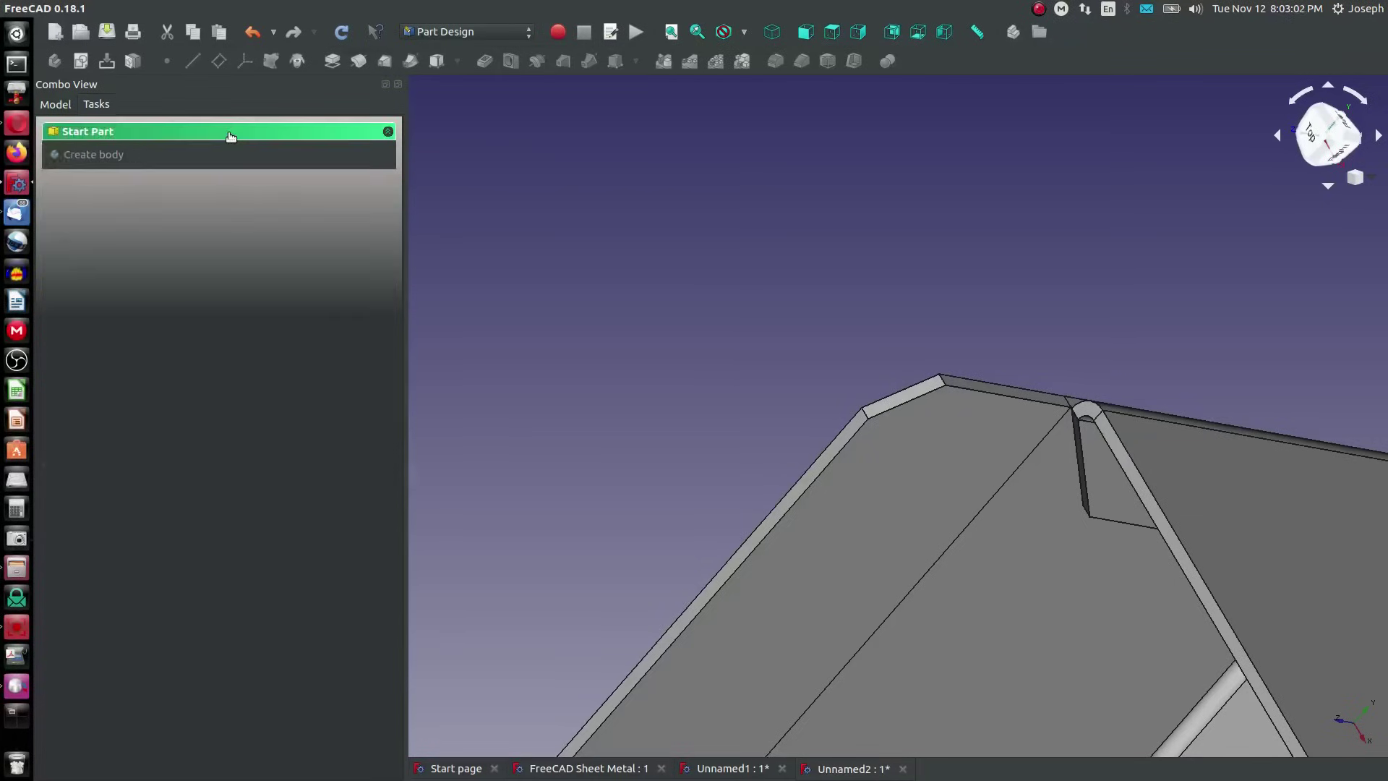
Edit the Chamfer feature and set its size to 0.99 in
scroll(765, 438, "down", 5)
middle_click_drag(766, 438, 695, 531)
scroll(512, 632, "up", 8)
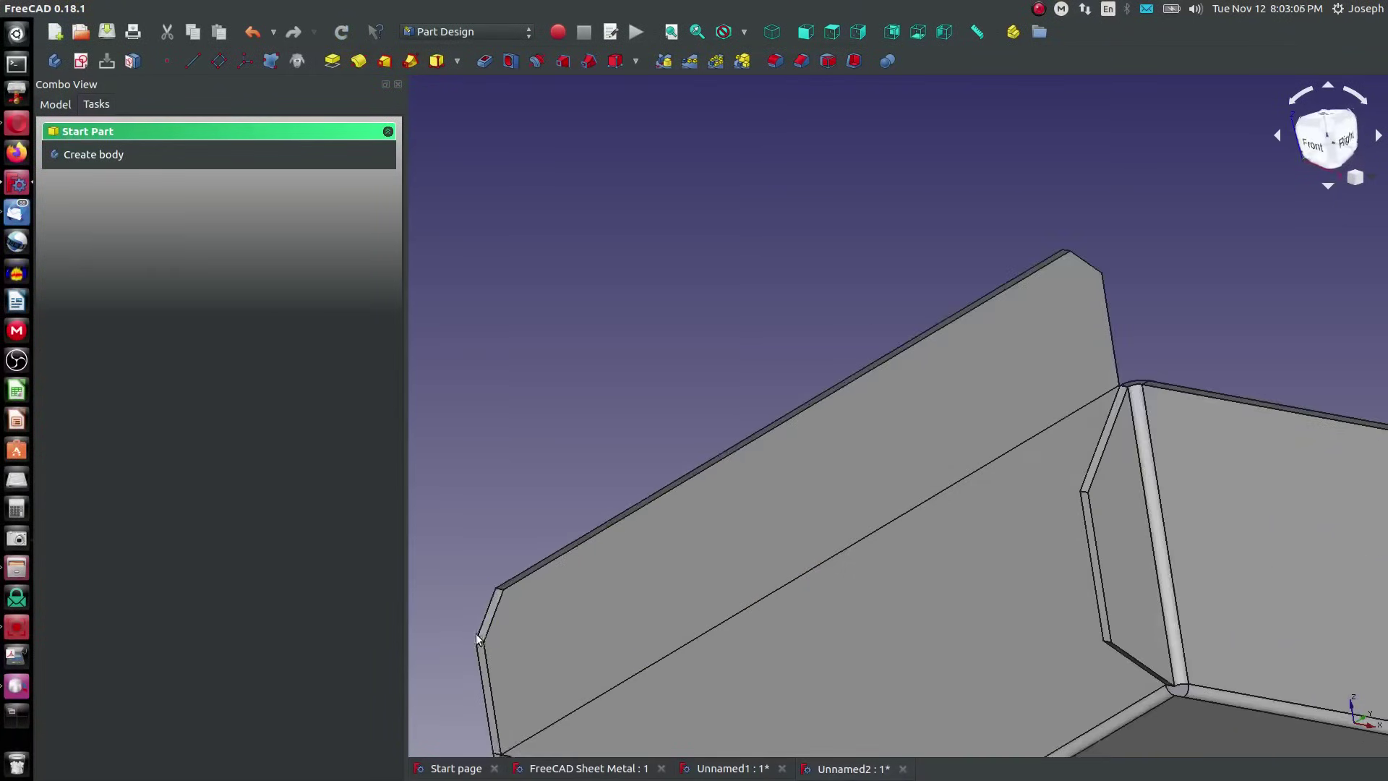
left_click(56, 104)
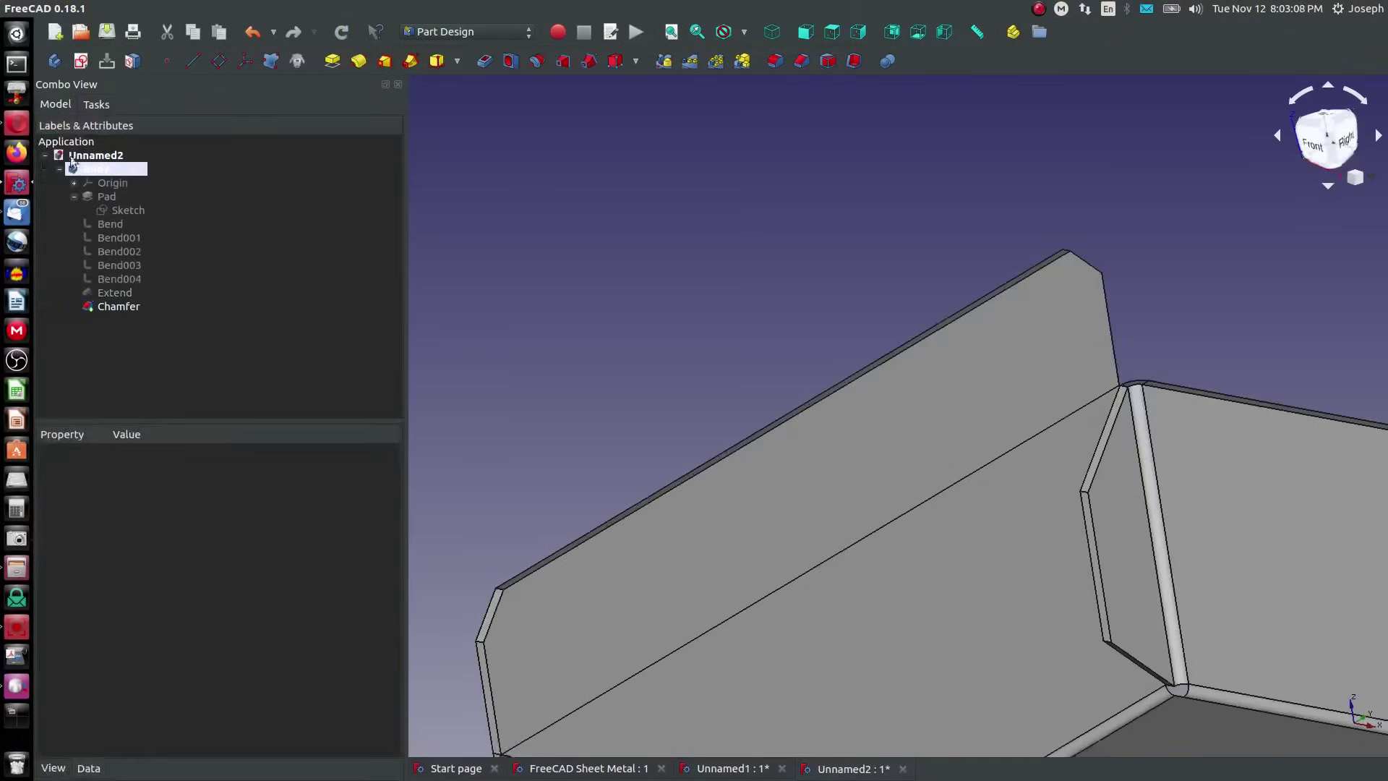
right_click(123, 308)
left_click(125, 316)
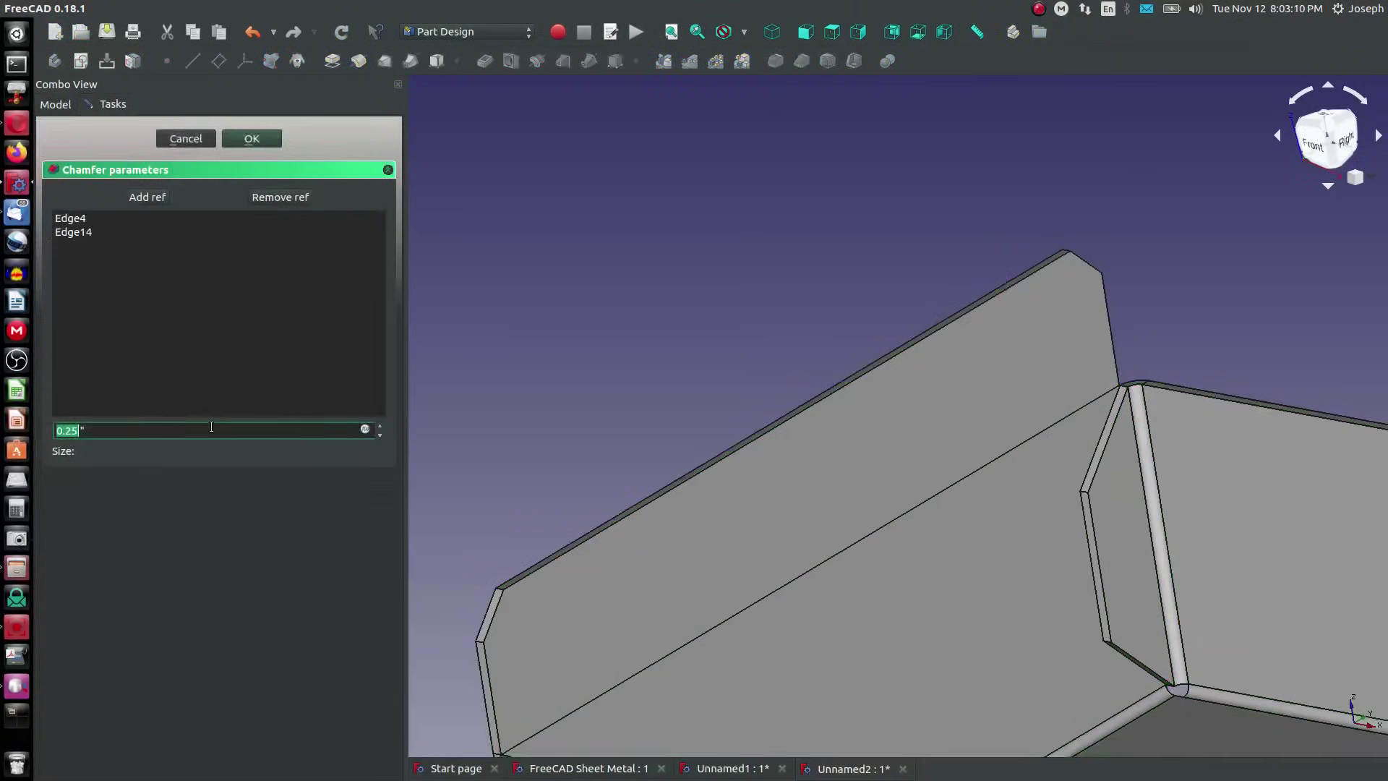
type("0.")
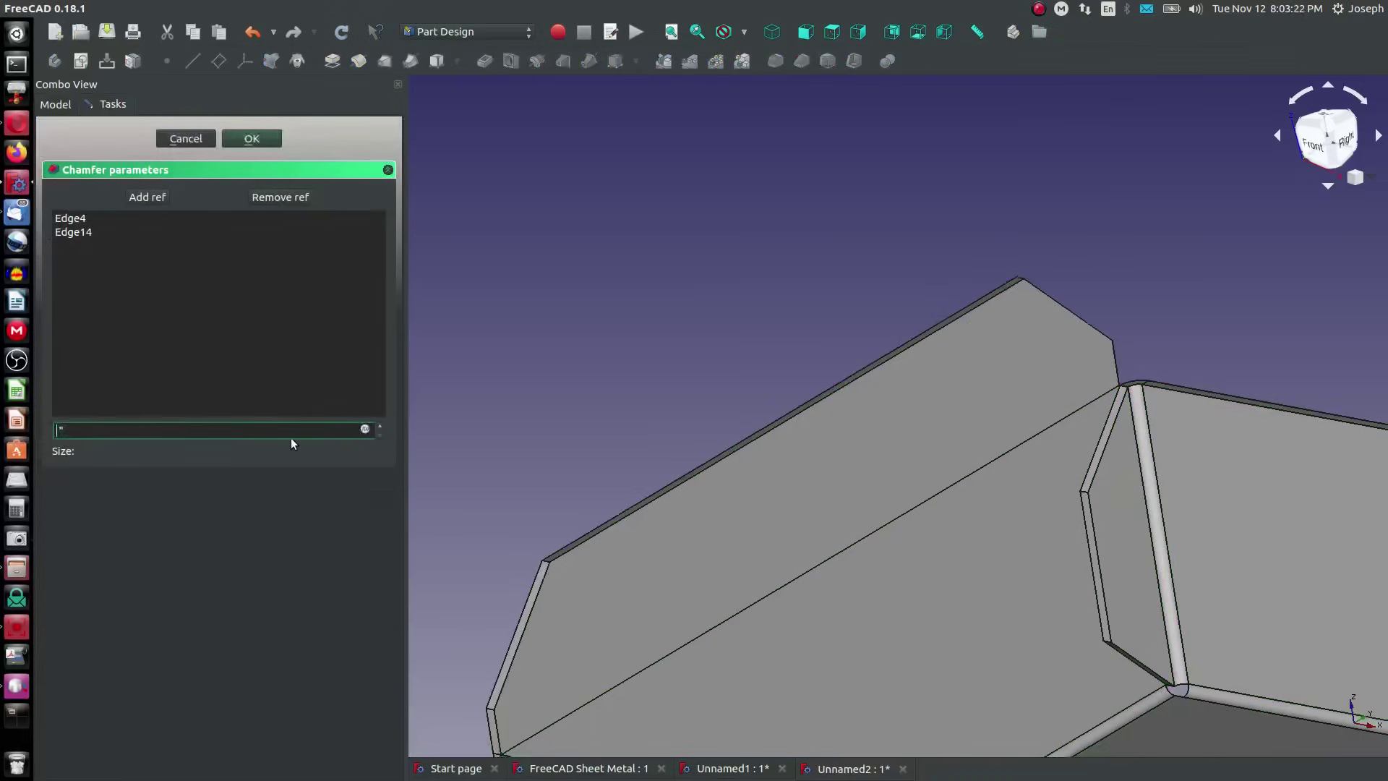
type("99")
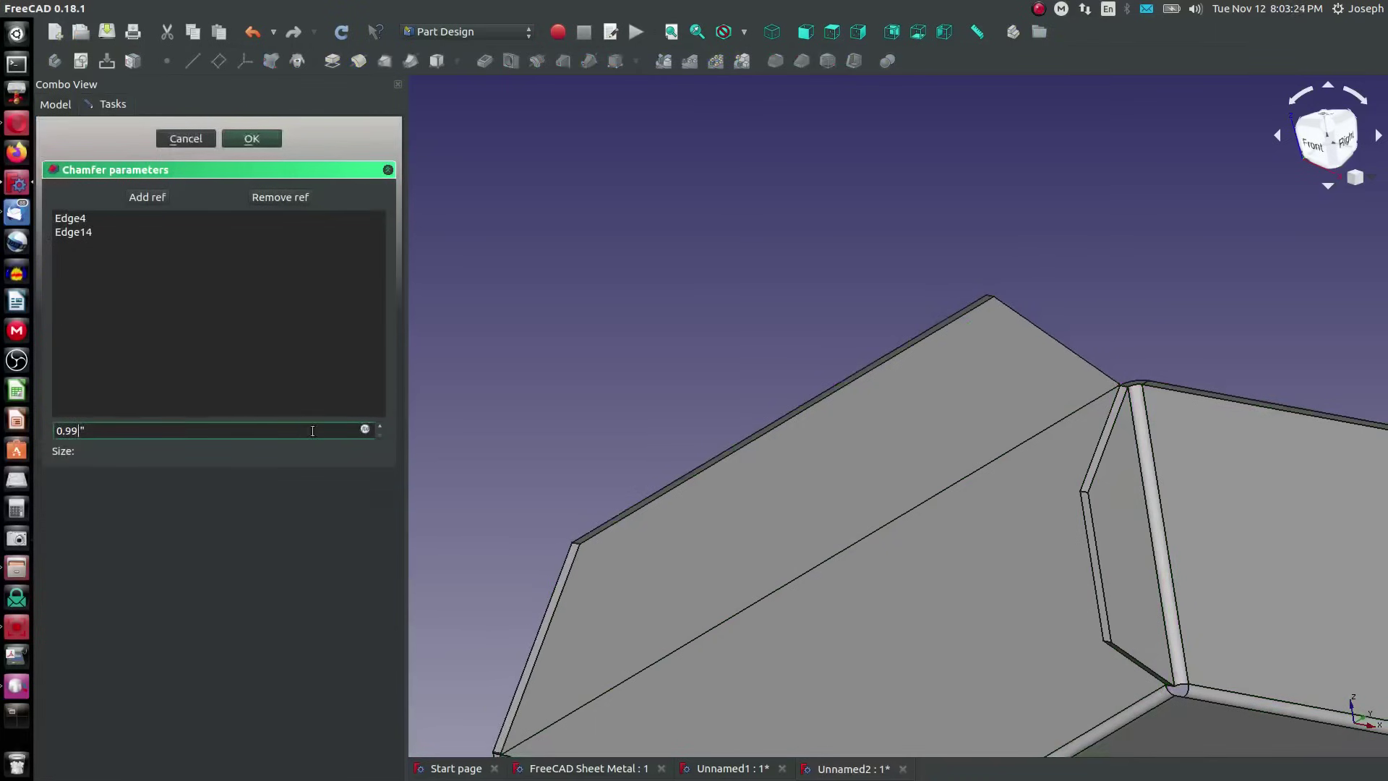
left_click(251, 139)
Rebind the Extend feature to the narrow top face of the opposite end wall
scroll(940, 397, "down", 5)
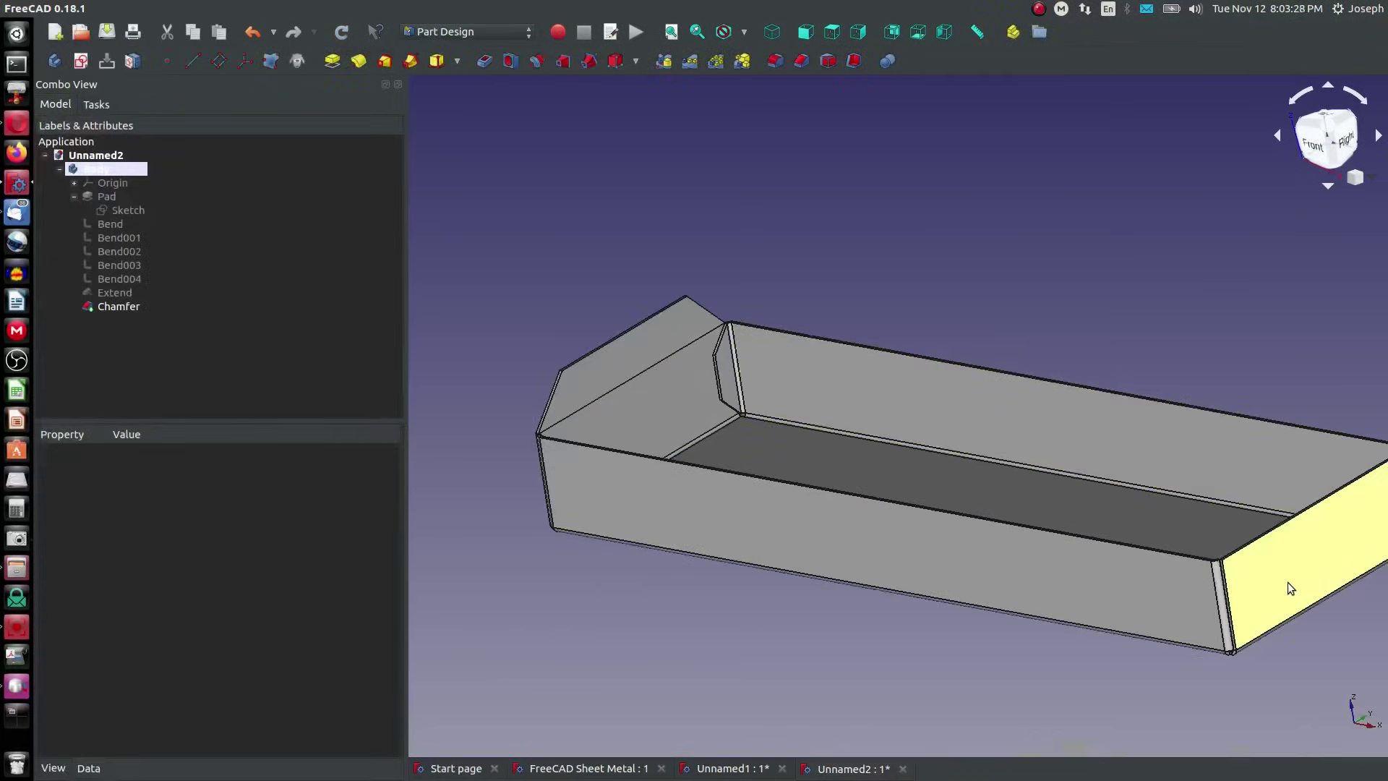
left_click(109, 293)
double_click(109, 295)
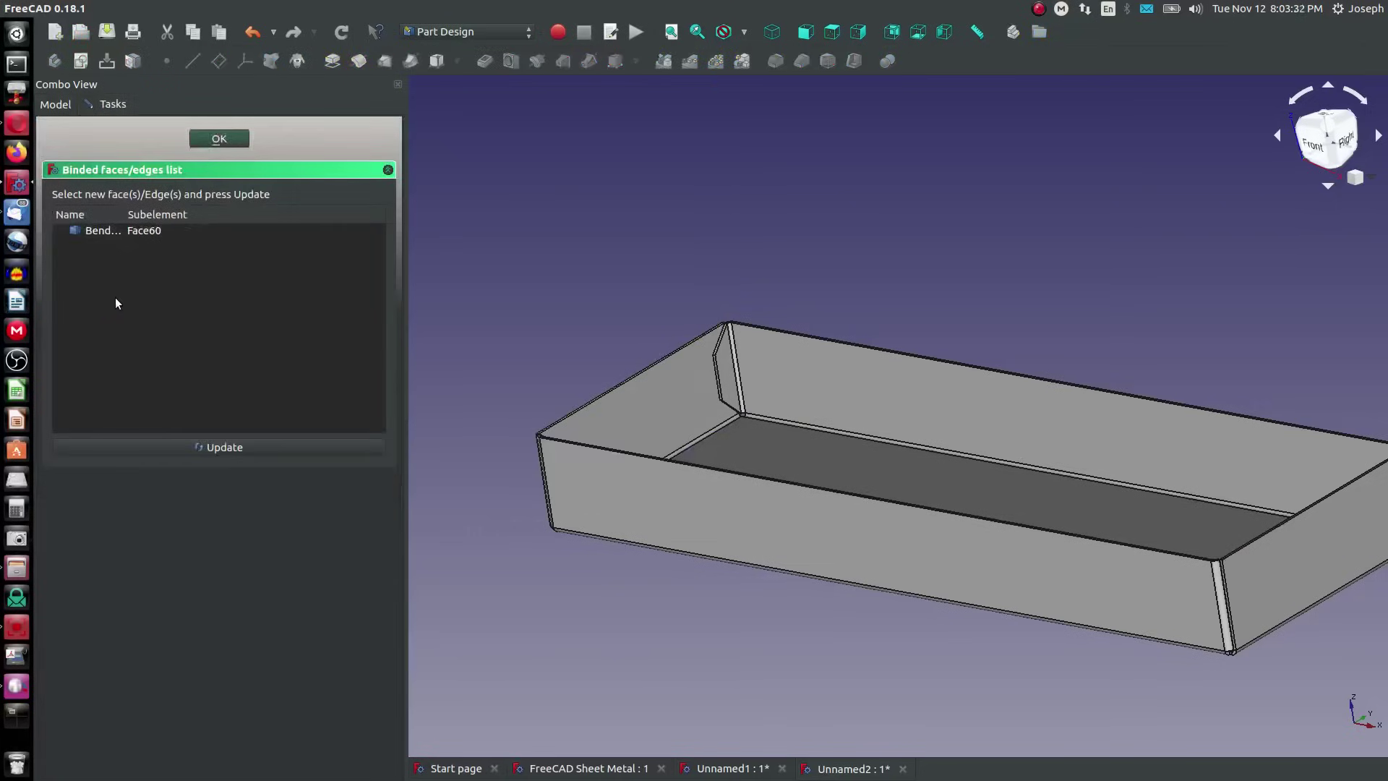
scroll(753, 492, "down", 3)
scroll(984, 510, "up", 5)
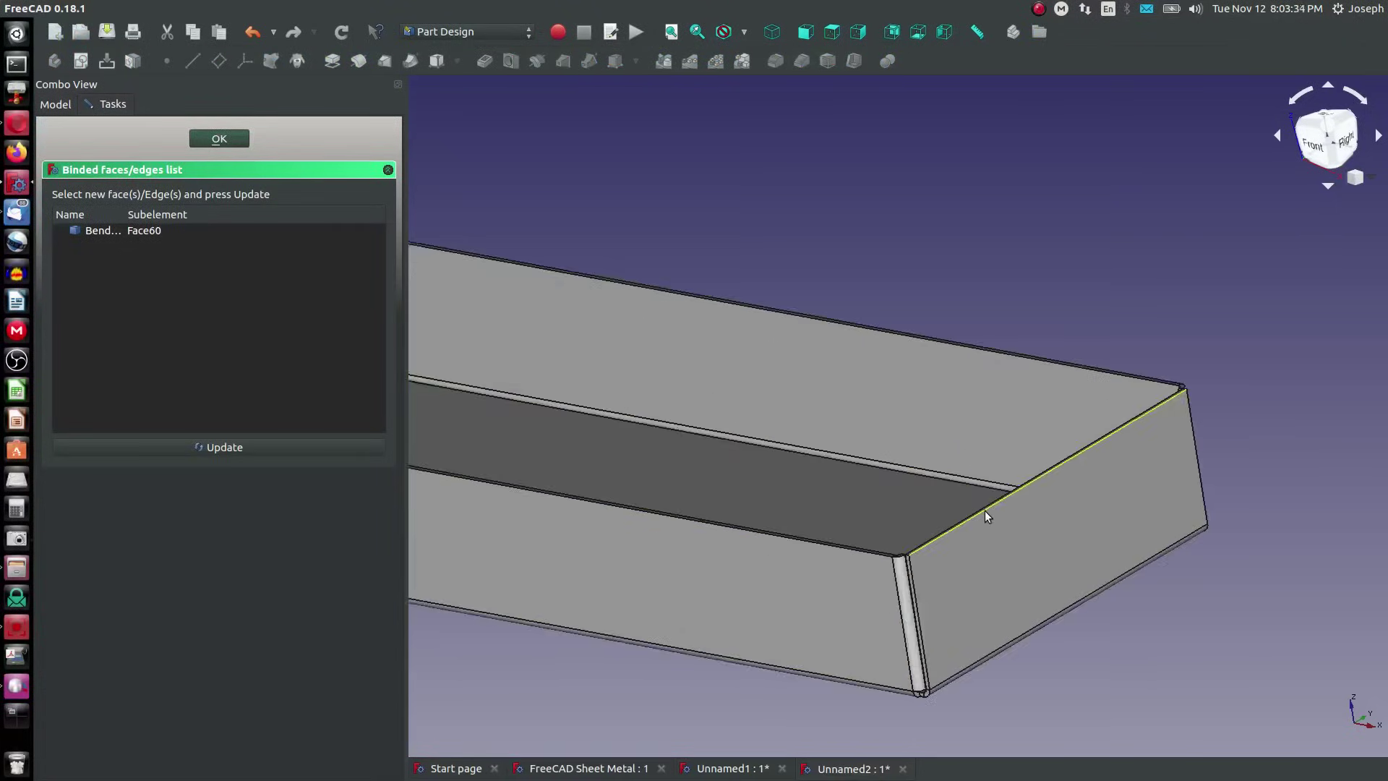
scroll(984, 510, "up", 3)
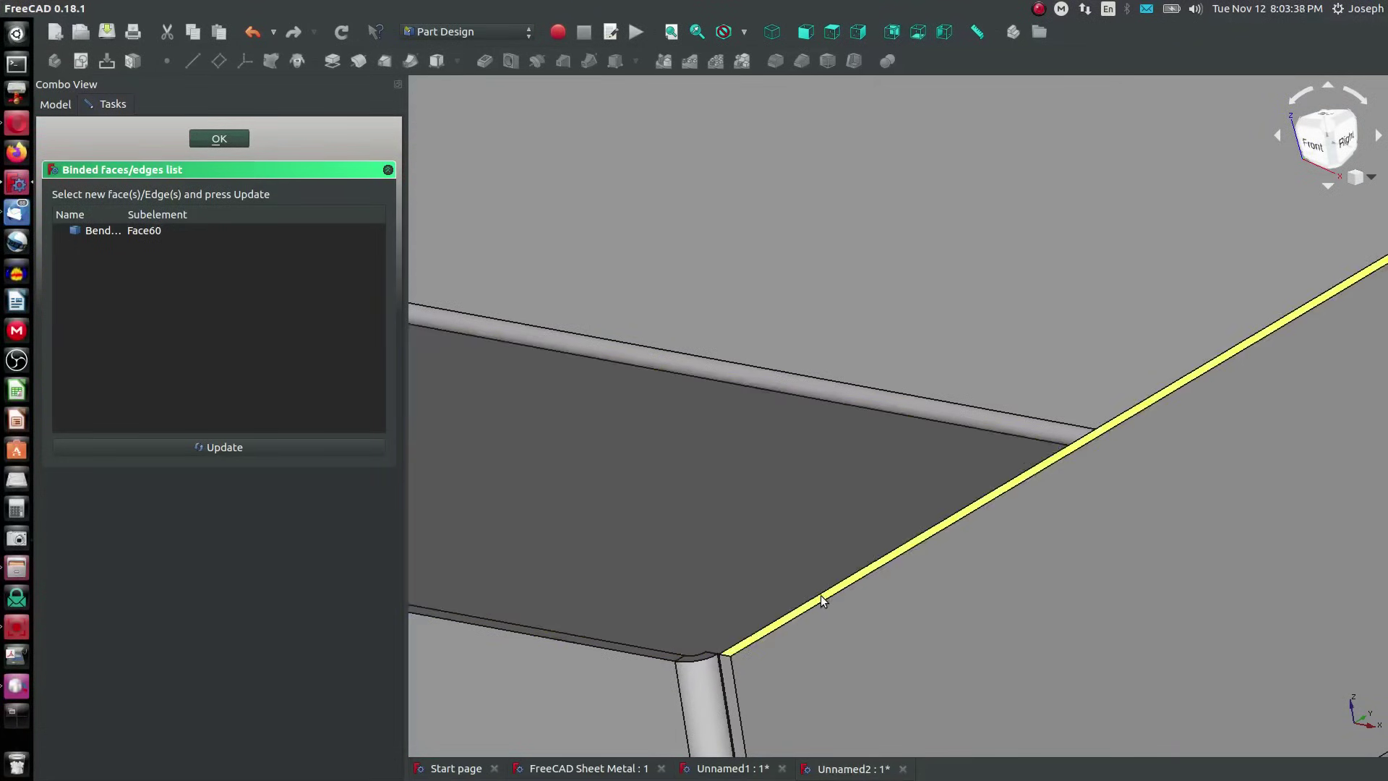
left_click(822, 595)
scroll(831, 613, "down", 6)
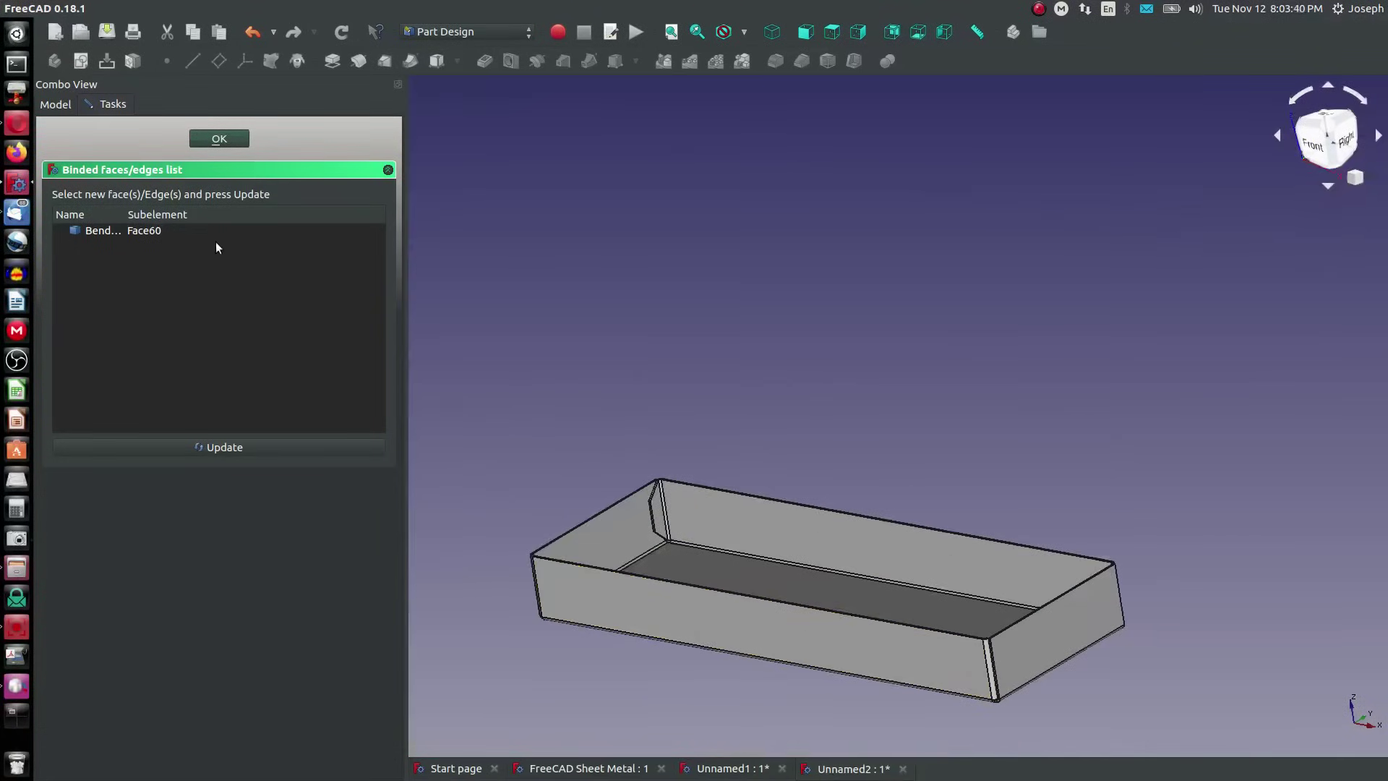
left_click(233, 444)
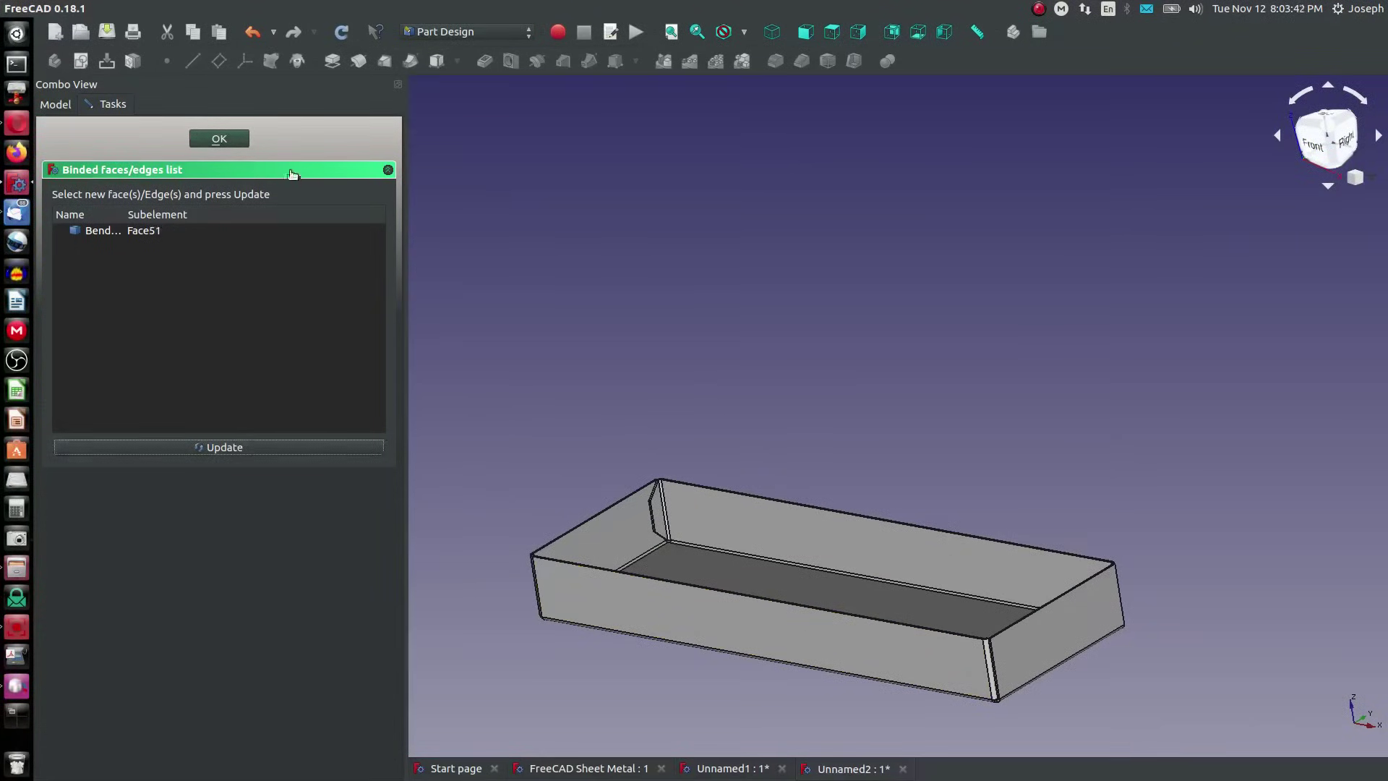
left_click(218, 137)
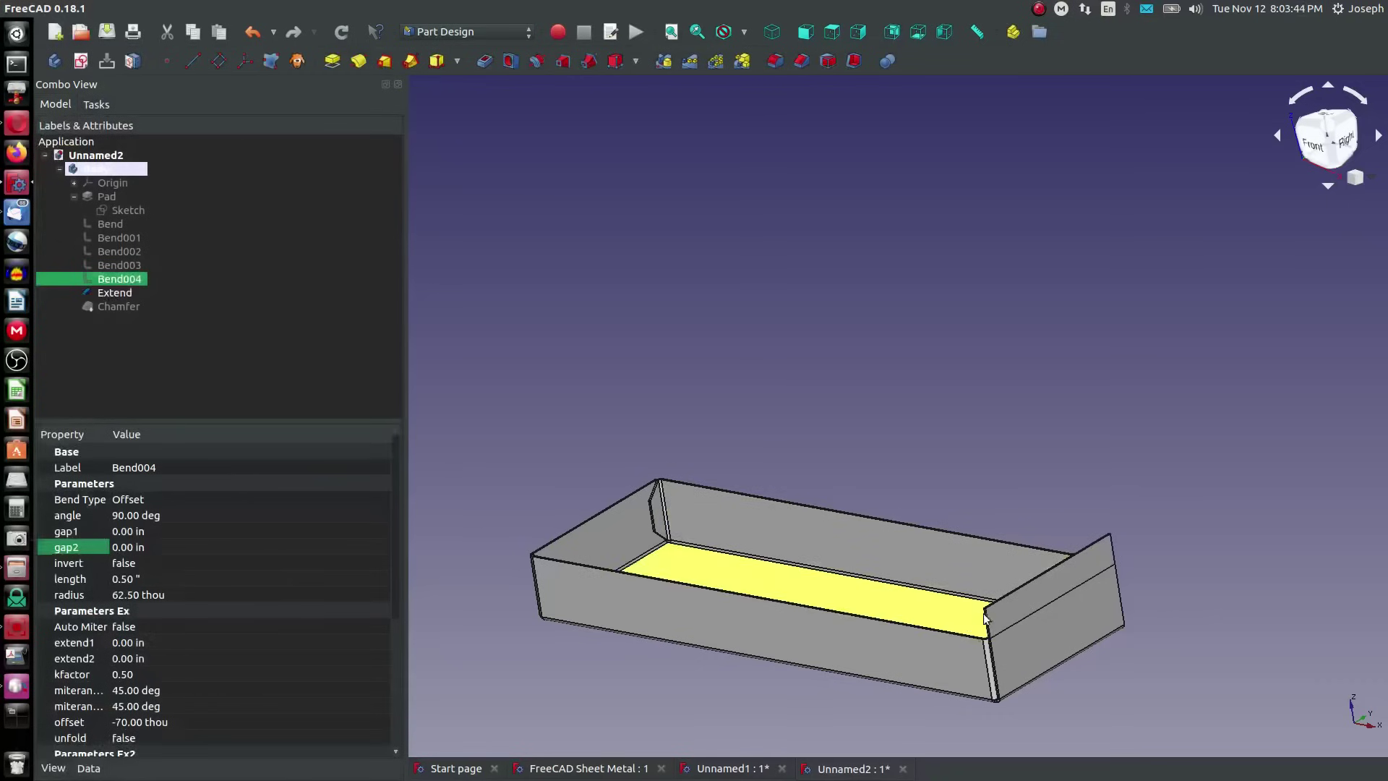
Reopen the Chamfer feature and reapply it unchanged so it follows the relocated wall extension
scroll(1022, 577, "up", 8)
scroll(911, 638, "down", 3)
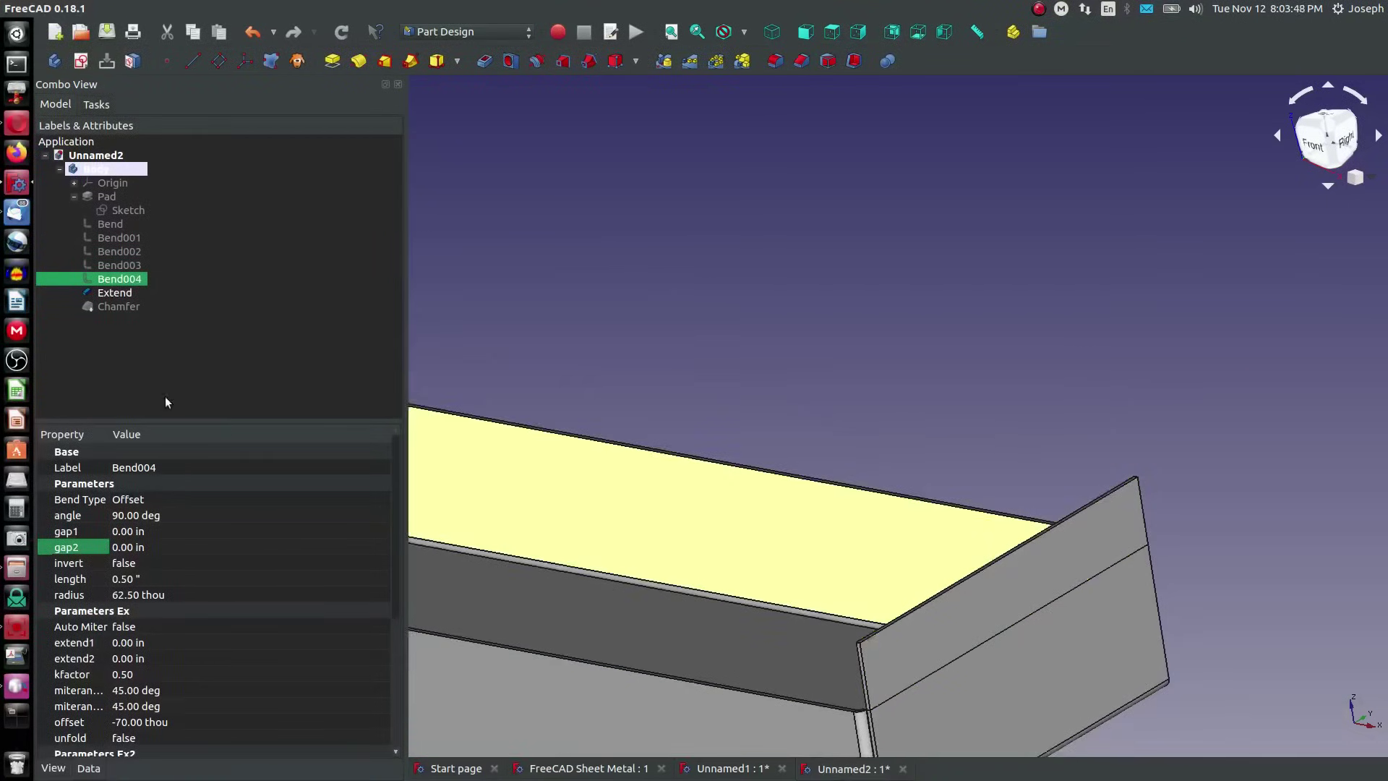
left_click(119, 308)
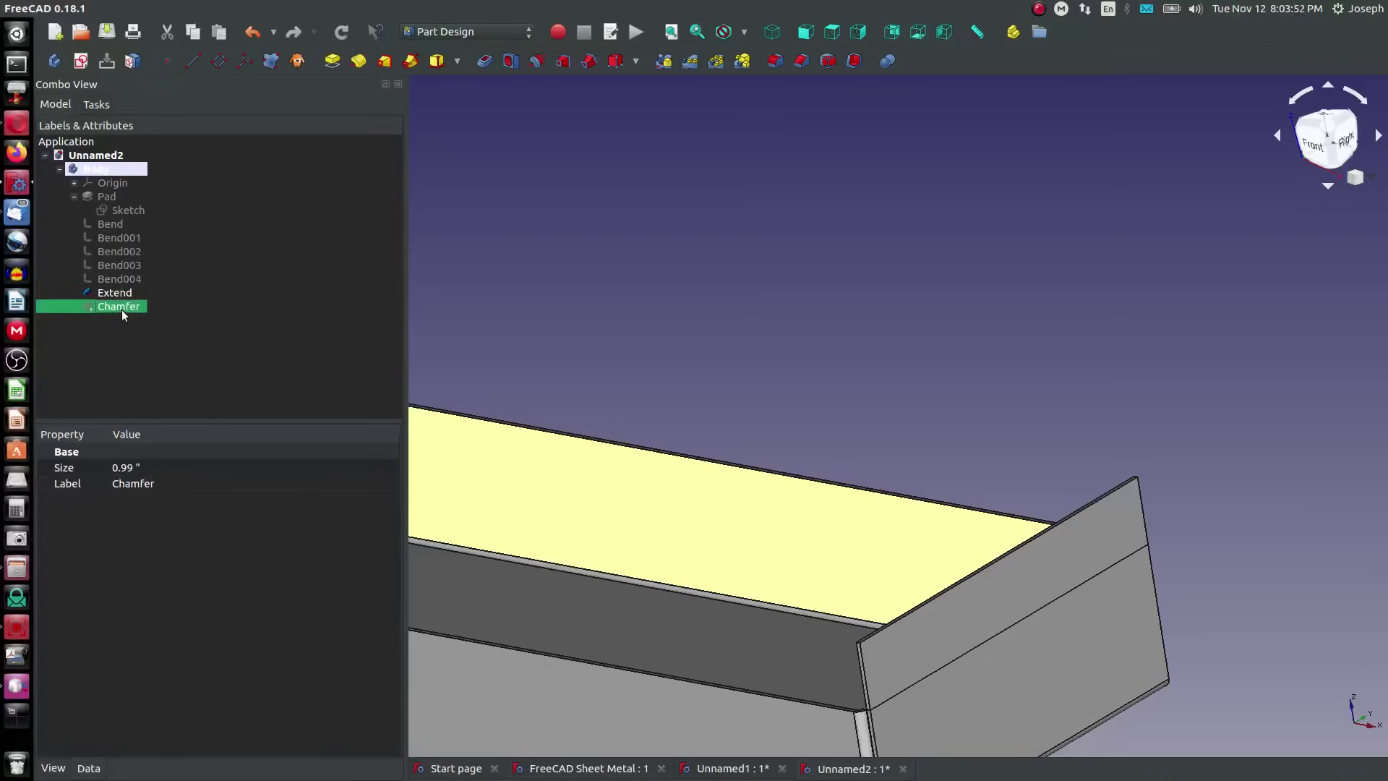
double_click(122, 310)
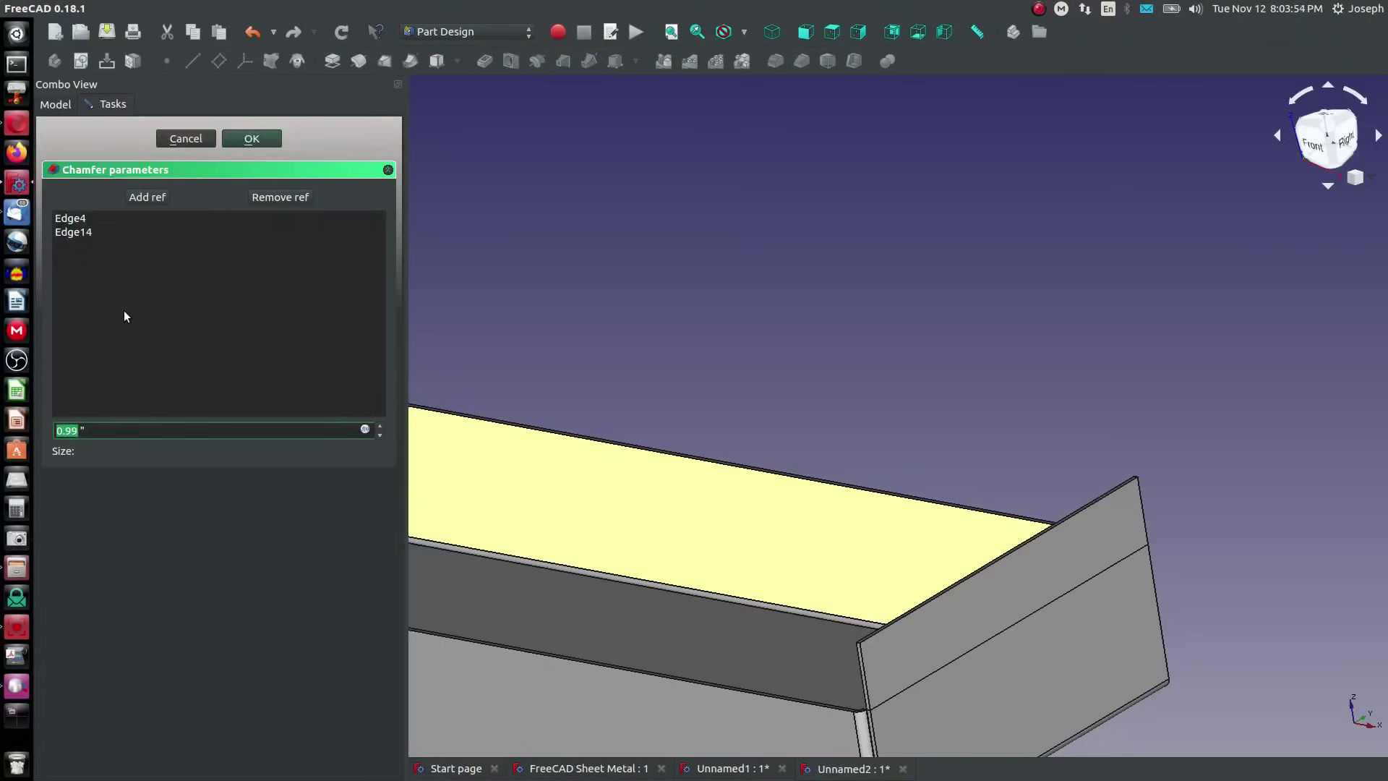
left_click(252, 138)
scroll(702, 409, "down", 5)
scroll(607, 437, "up", 3)
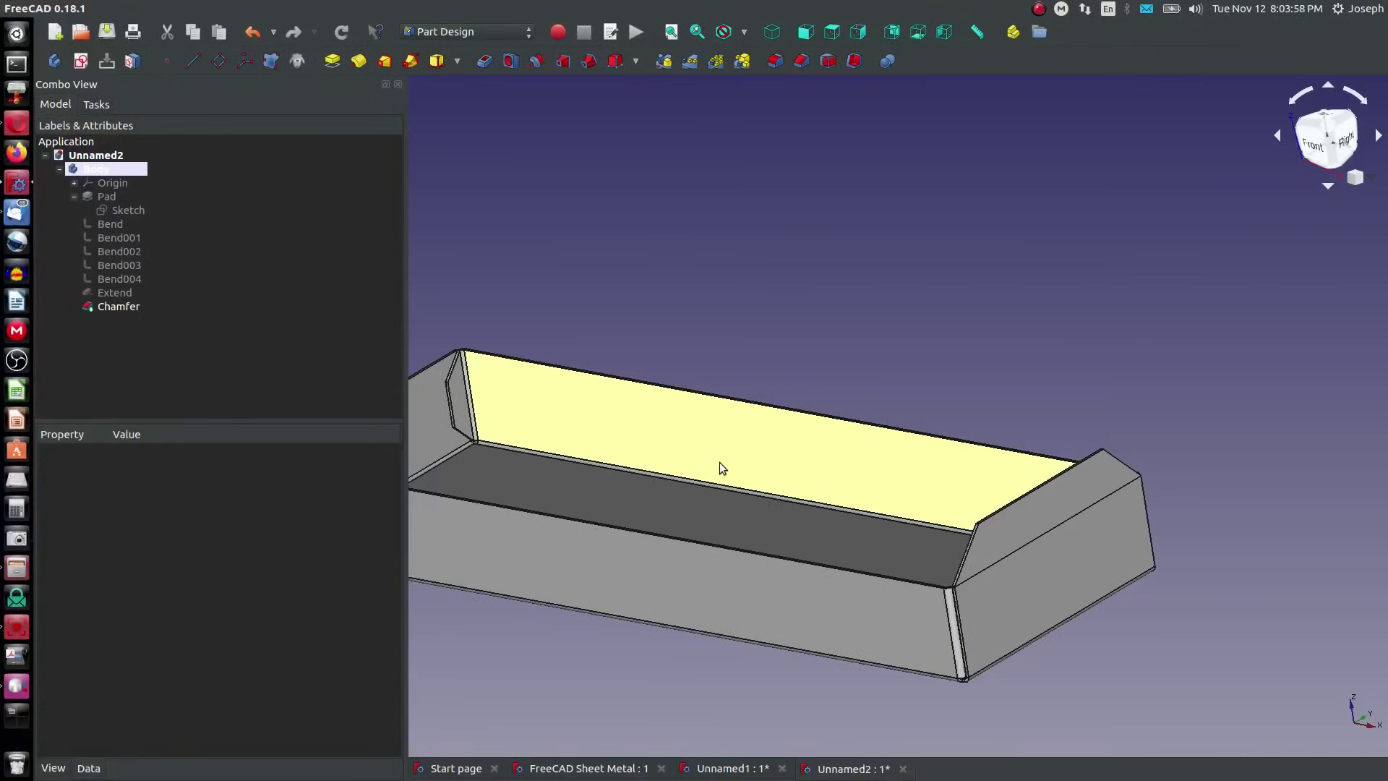
Switch to the Sheet Metal workbench and extend the narrow top face of the end wall that has no extension
scroll(719, 462, "down", 5)
scroll(897, 514, "up", 8)
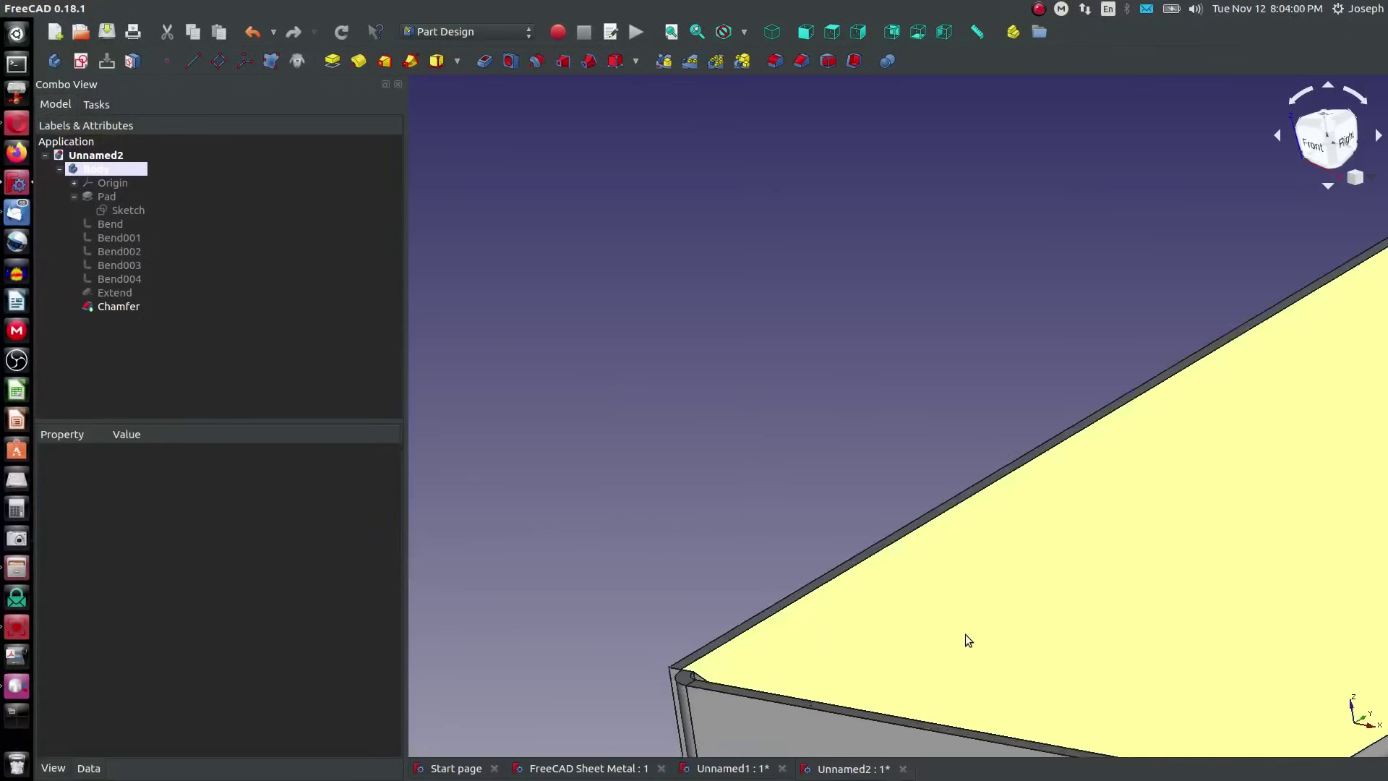
left_click(807, 586)
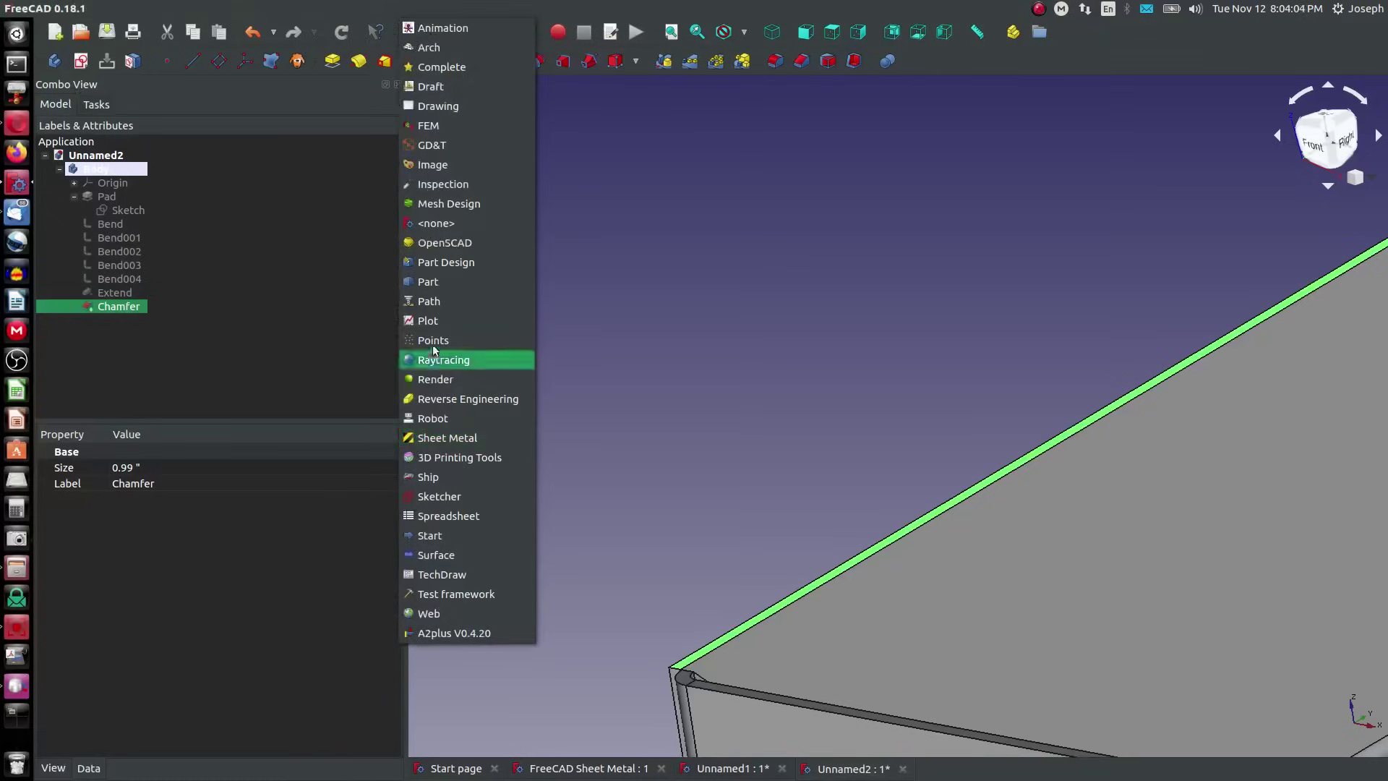
left_click(434, 438)
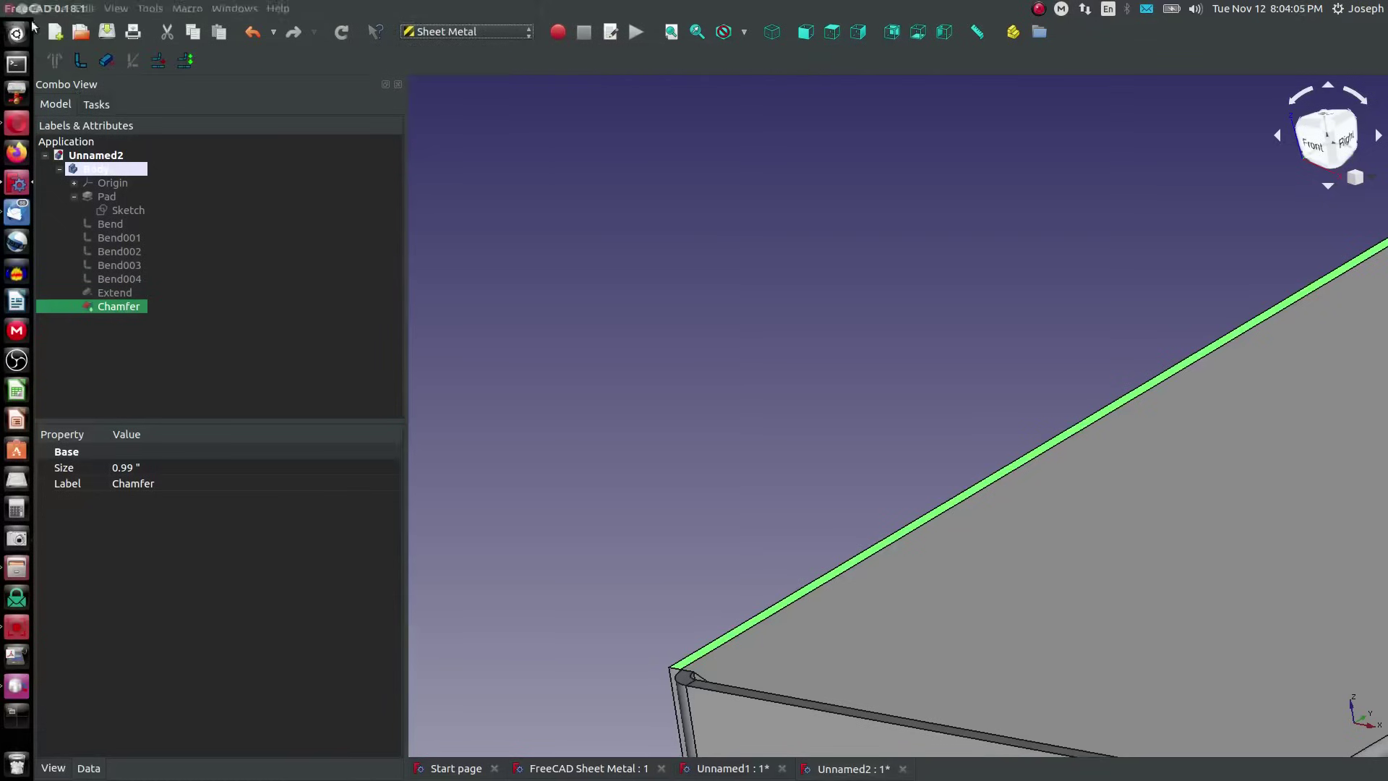
left_click(106, 61)
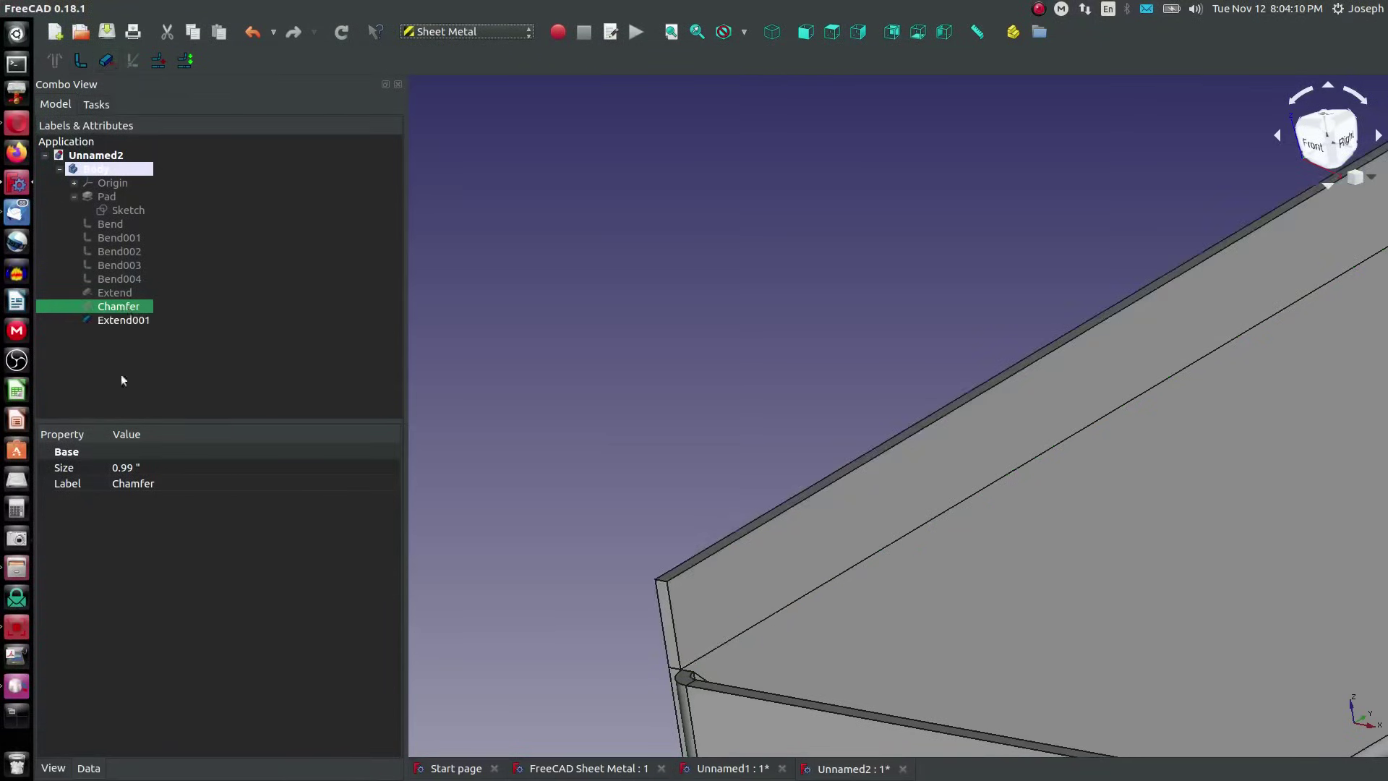
Set the Chamfer feature's size property to 1 in
left_click(133, 467)
left_click_drag(175, 468, 7, 434)
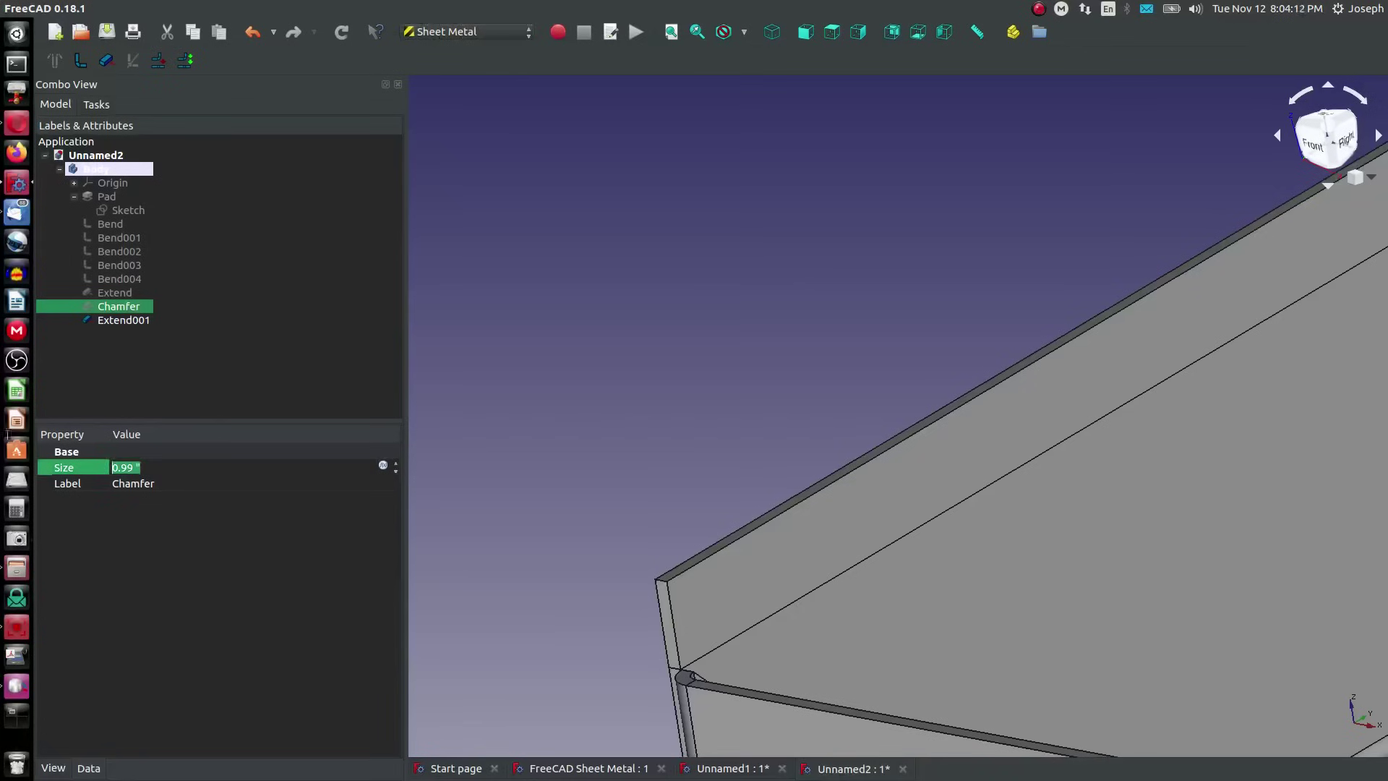
type("1")
left_click(258, 374)
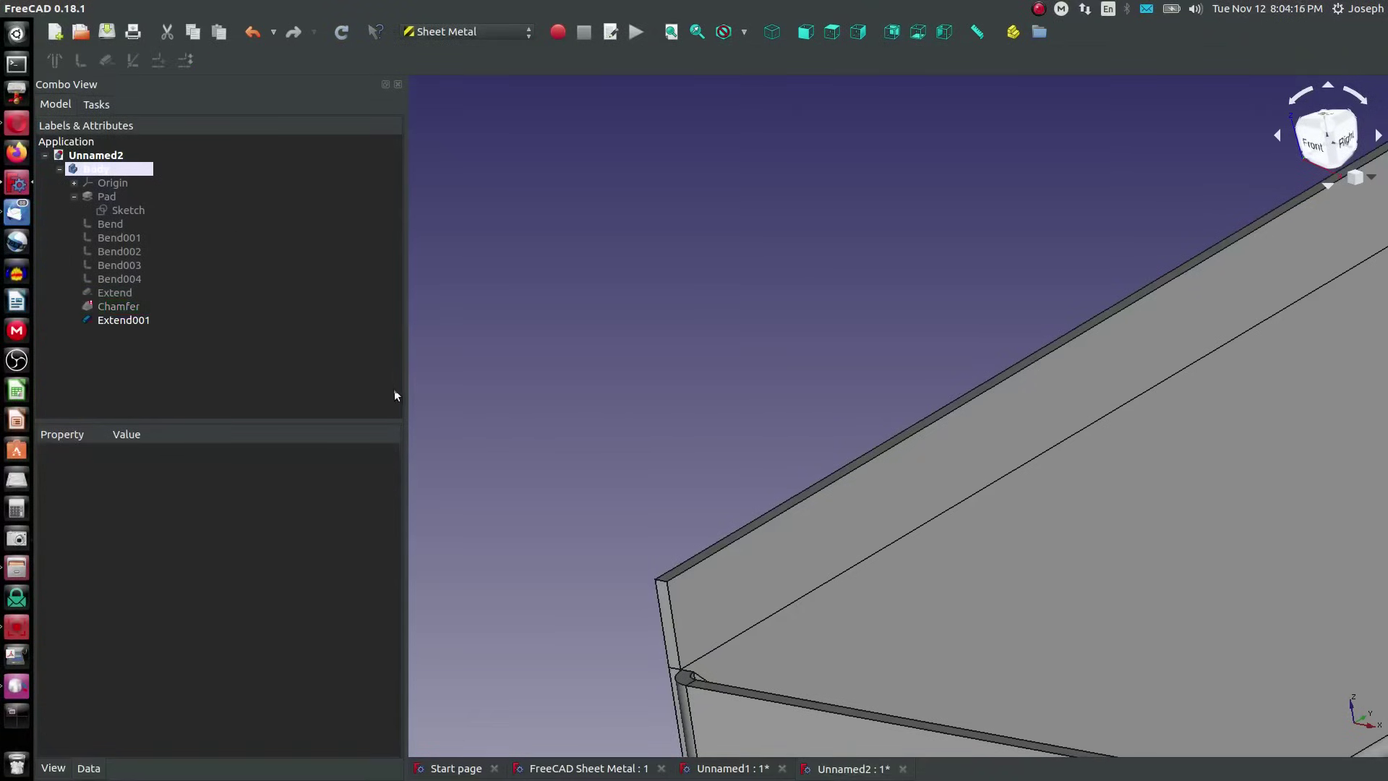
left_click(117, 307)
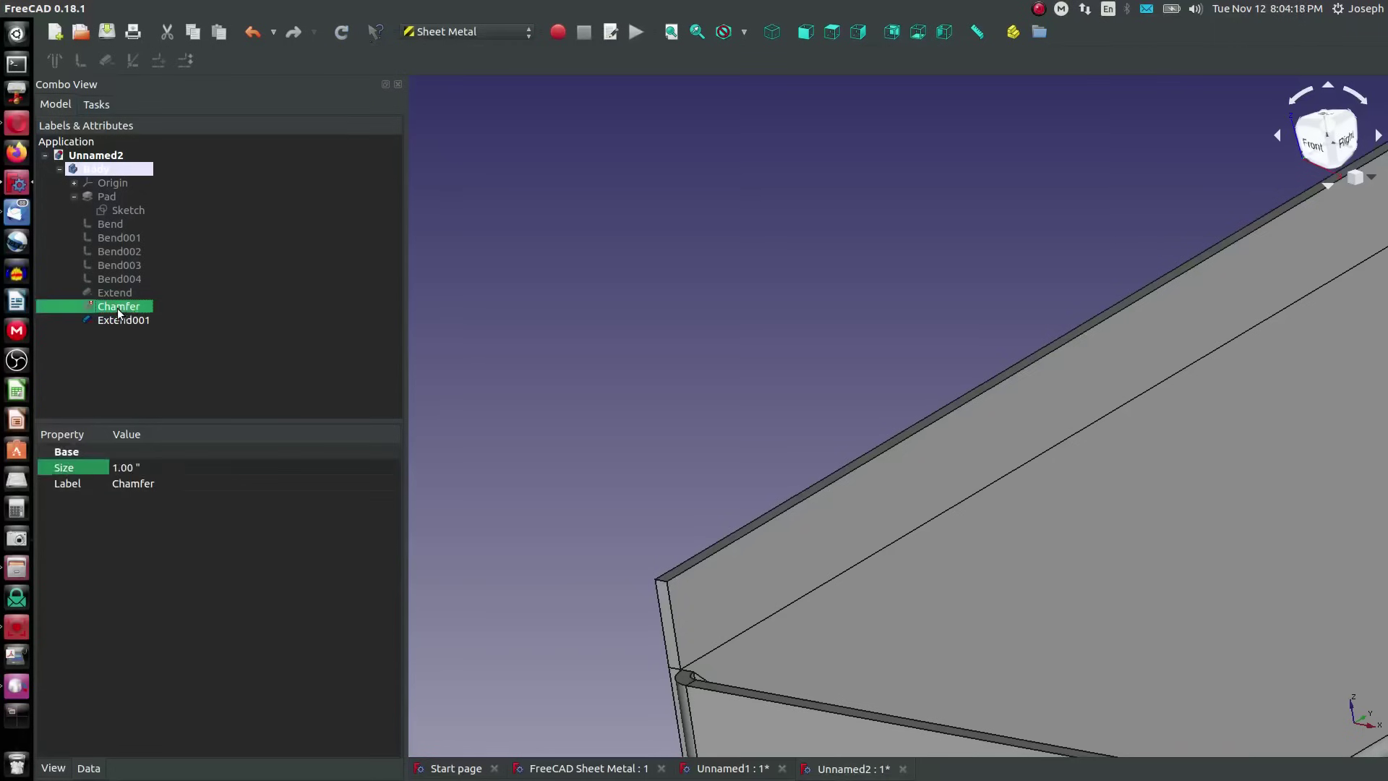
right_click(115, 306)
left_click(141, 323)
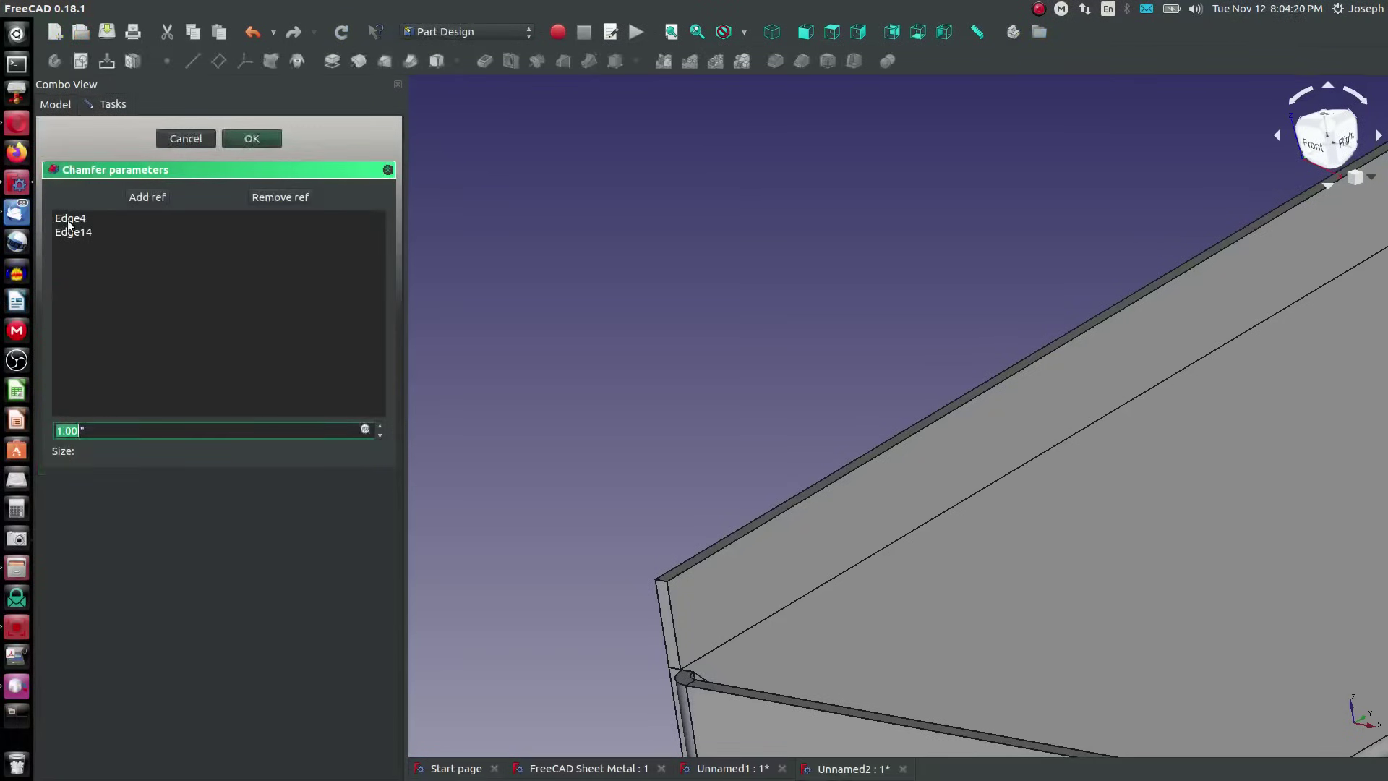
left_click(70, 225)
scroll(836, 516, "down", 10)
scroll(771, 472, "up", 6)
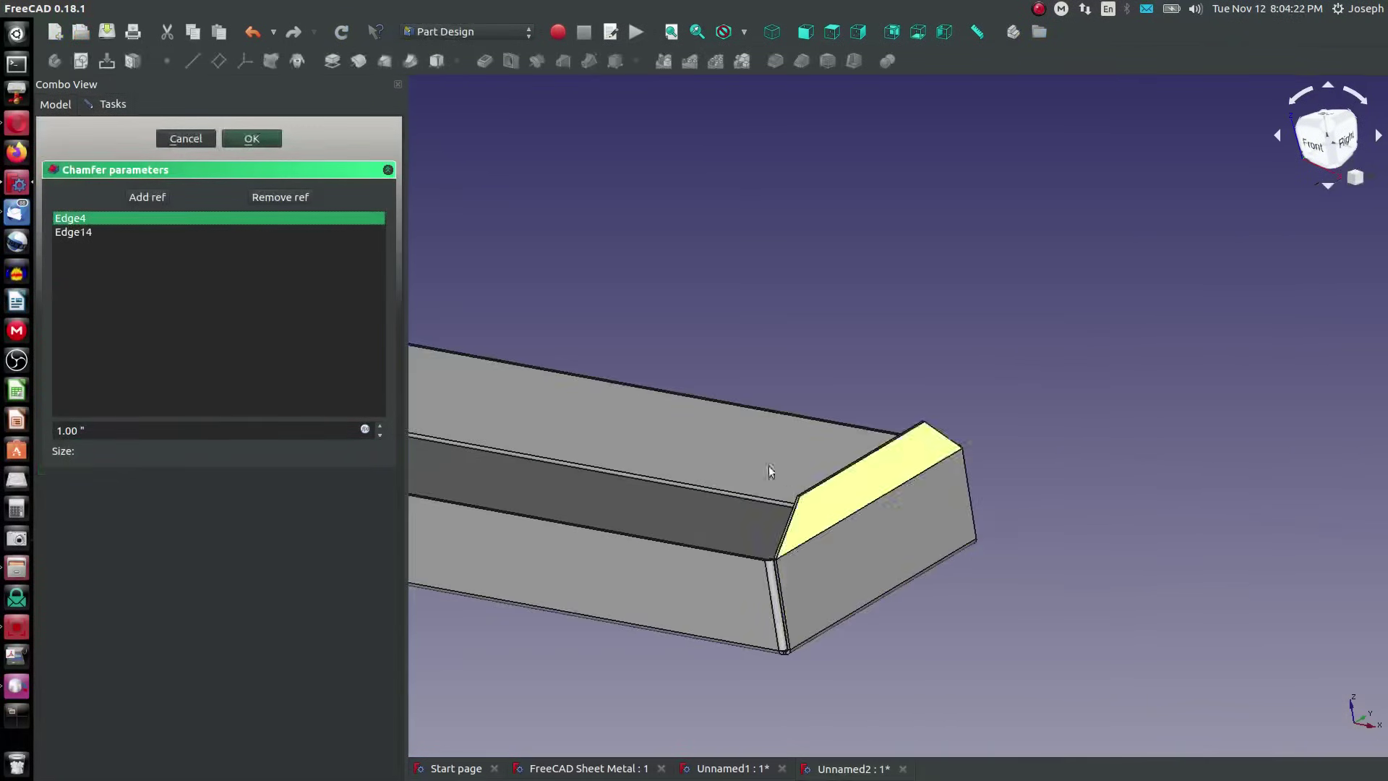
scroll(769, 466, "up", 4)
key("Delete")
left_click(215, 215)
key("Delete")
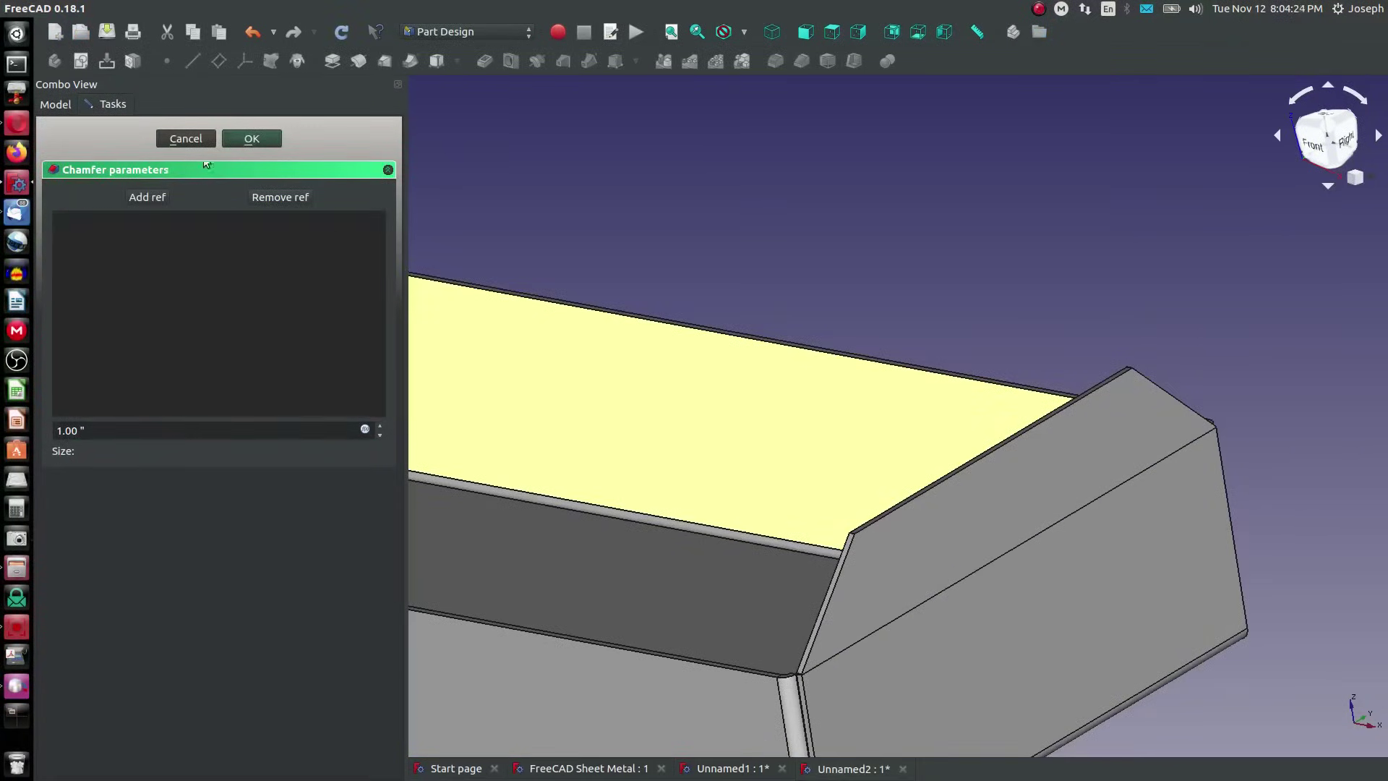
left_click(186, 138)
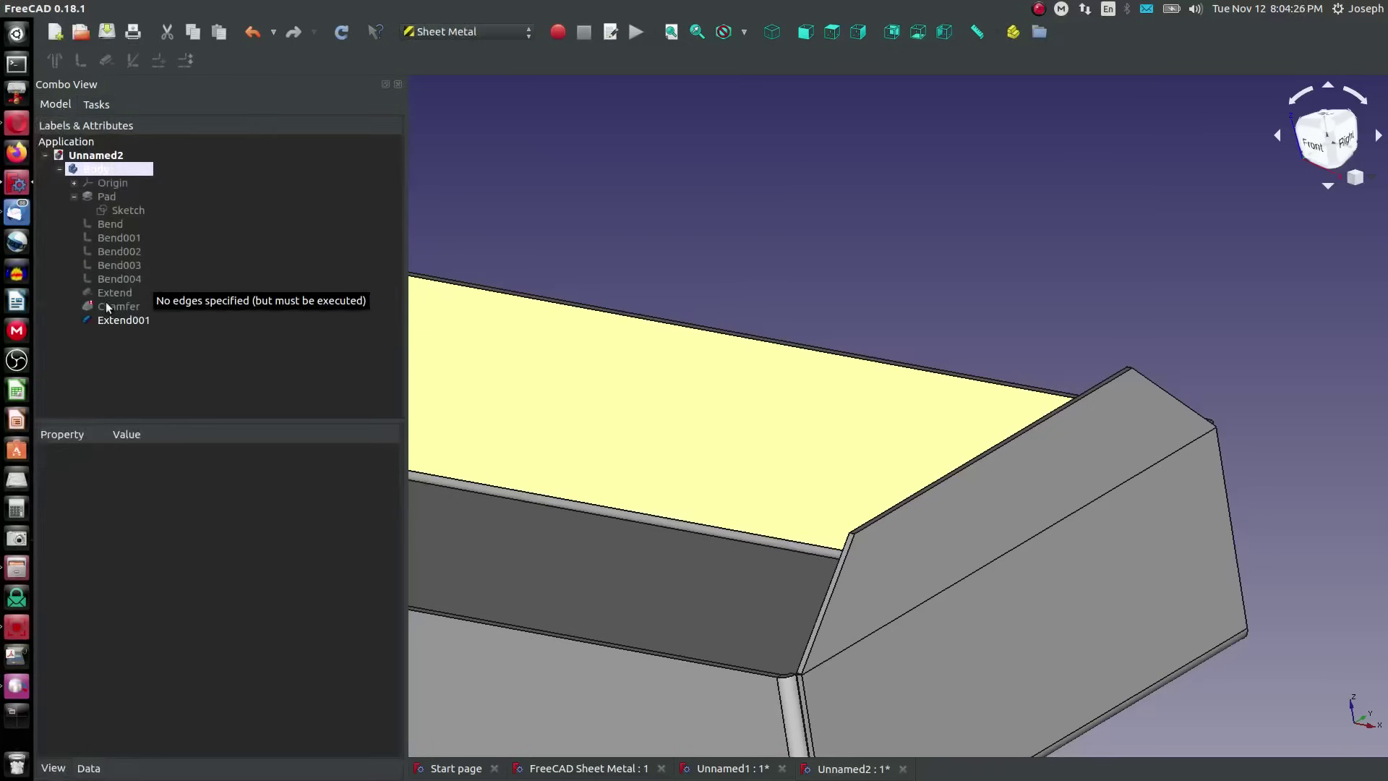
Delete the Chamfer feature despite its dependent extension, and delete the second wall extension, Extend001
right_click(107, 308)
left_click(148, 544)
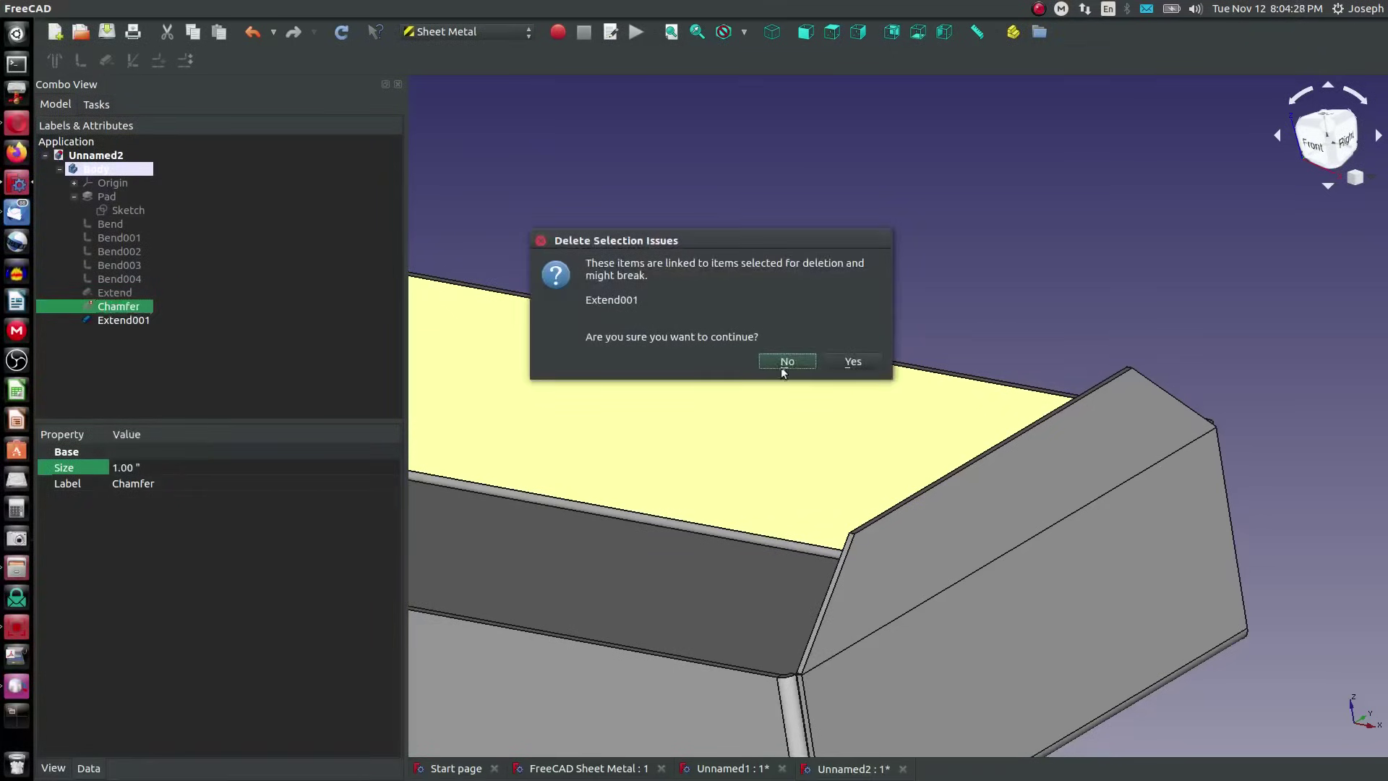
left_click(853, 362)
scroll(870, 392, "down", 5)
scroll(576, 349, "up", 6)
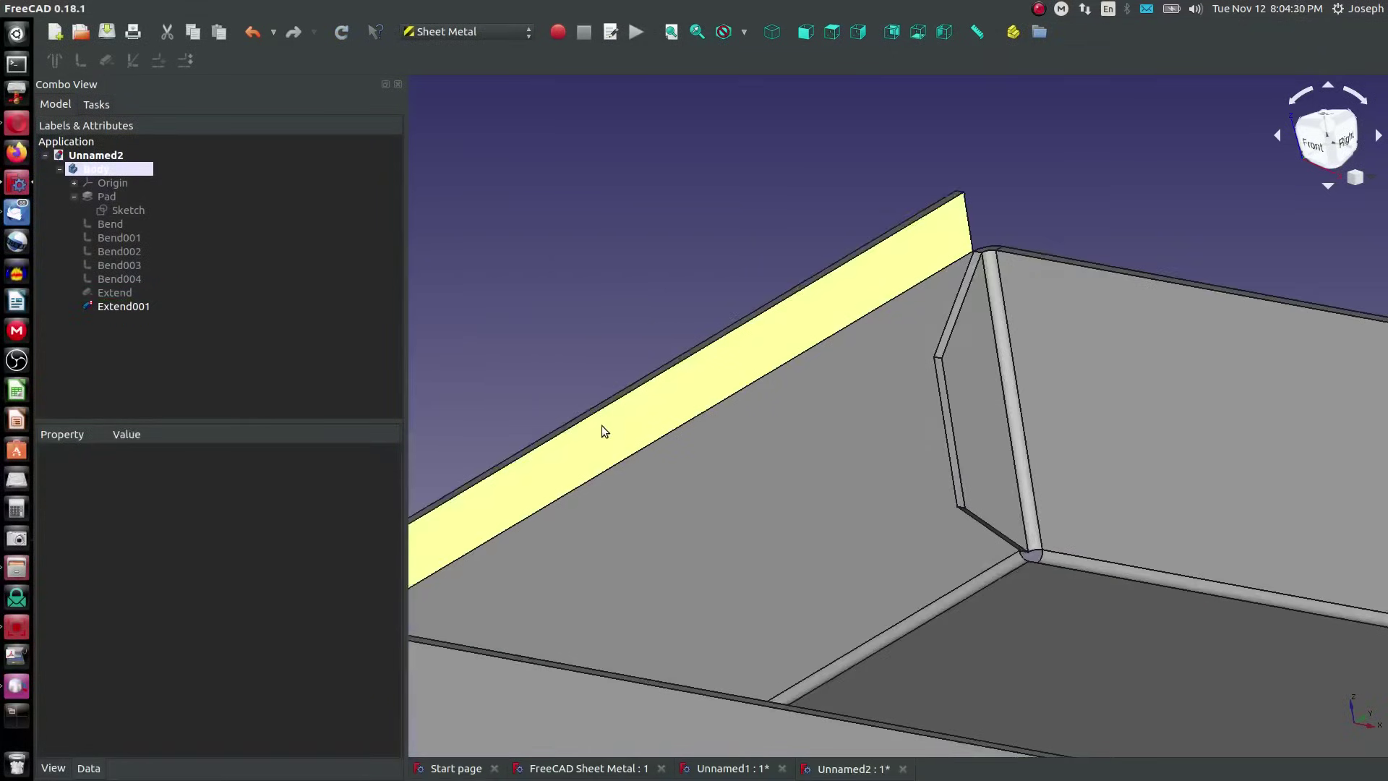
left_click(144, 310)
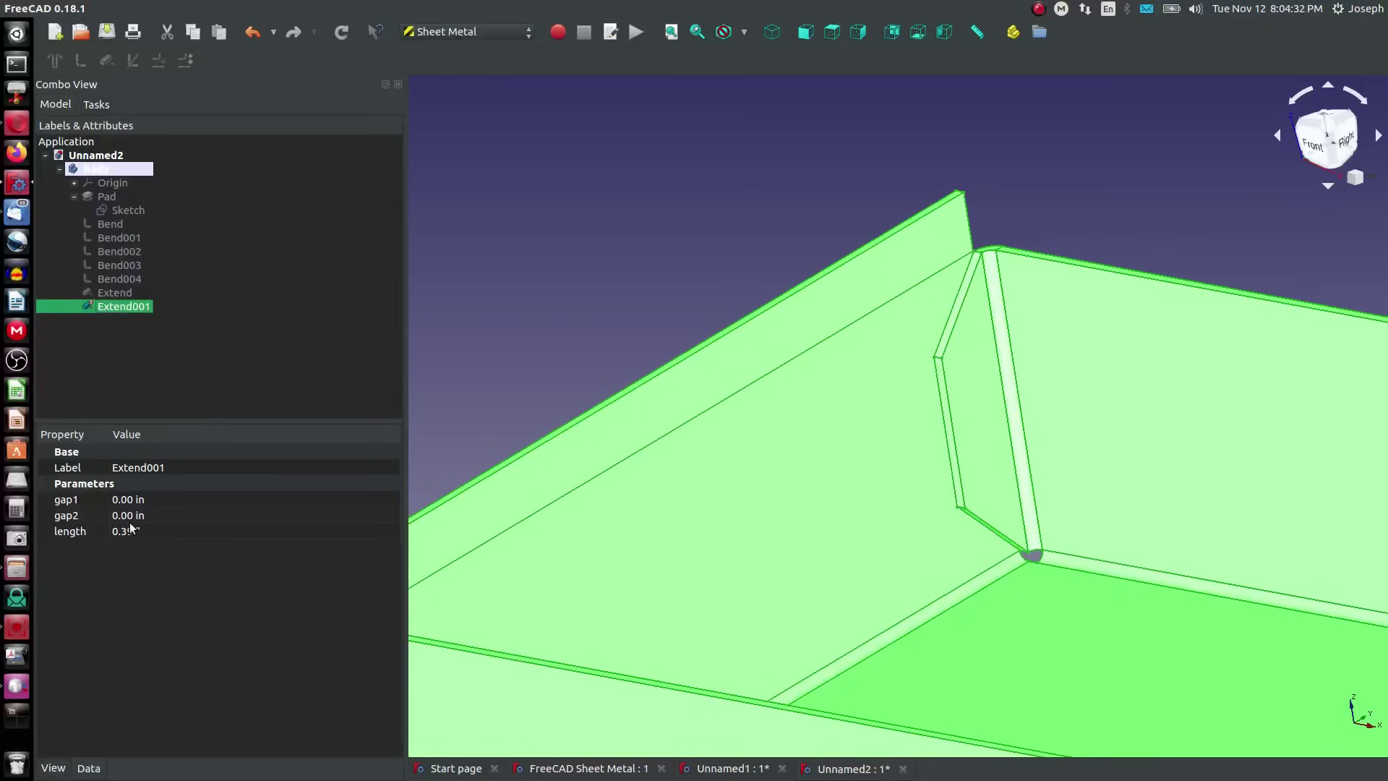
right_click(111, 311)
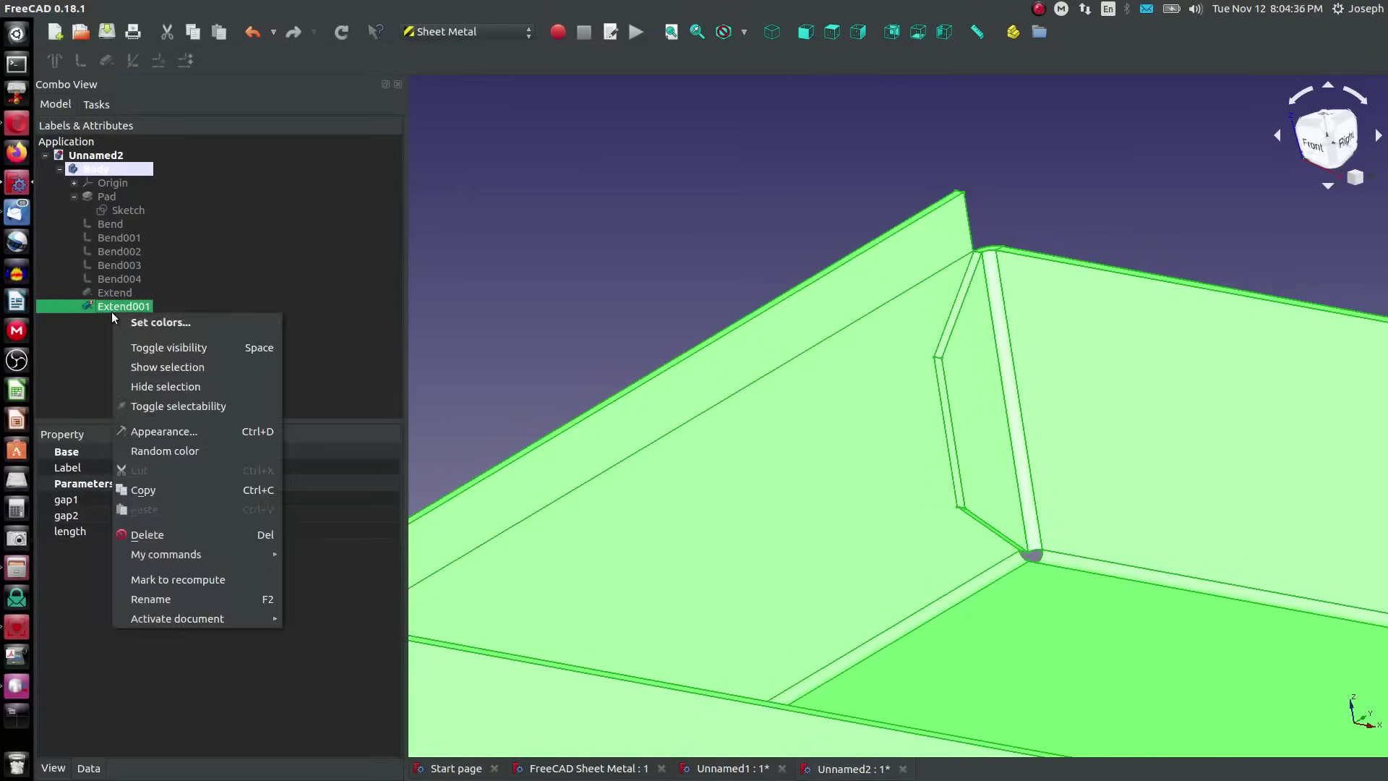
left_click(149, 545)
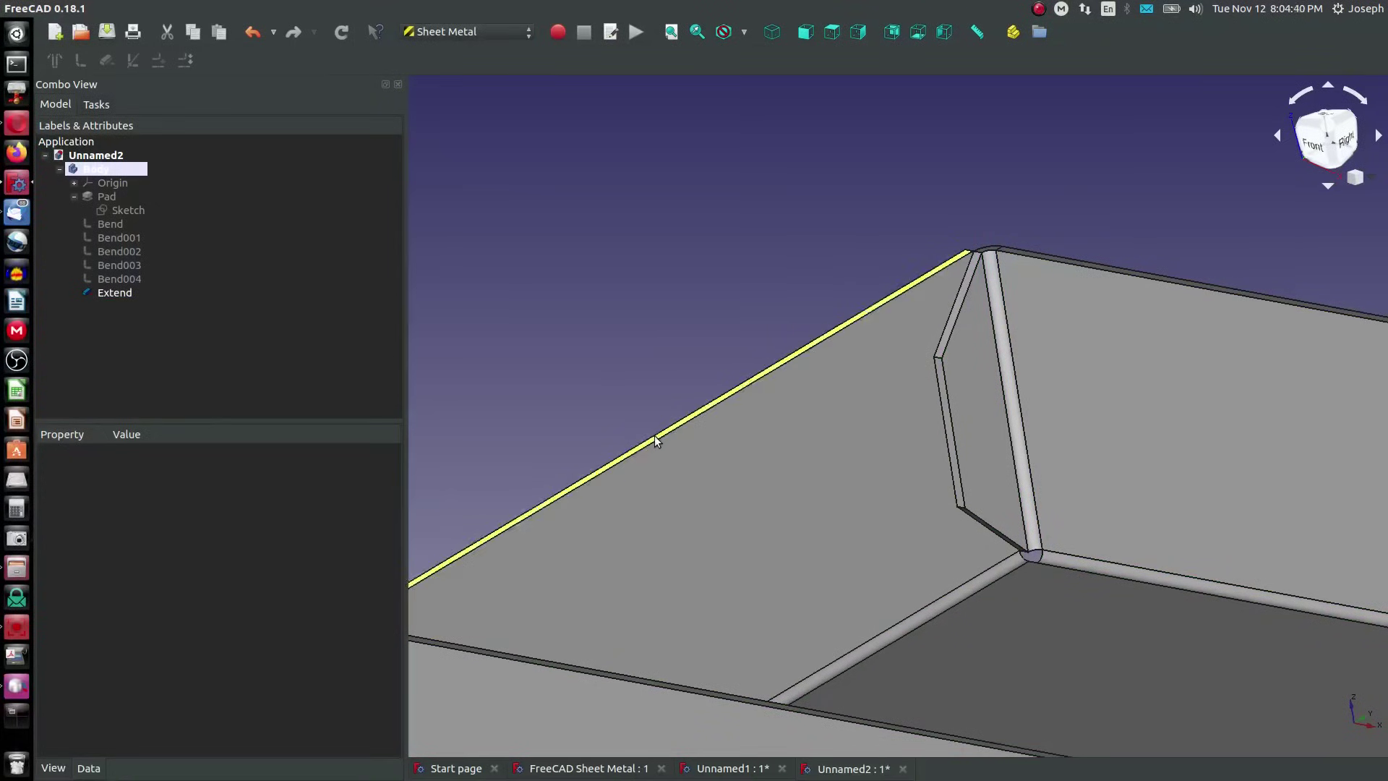
Extend the narrow top face of the end wall that has no extension and set the extension length to 1 in
left_click(656, 438)
scroll(654, 437, "down", 5)
scroll(639, 440, "up", 5)
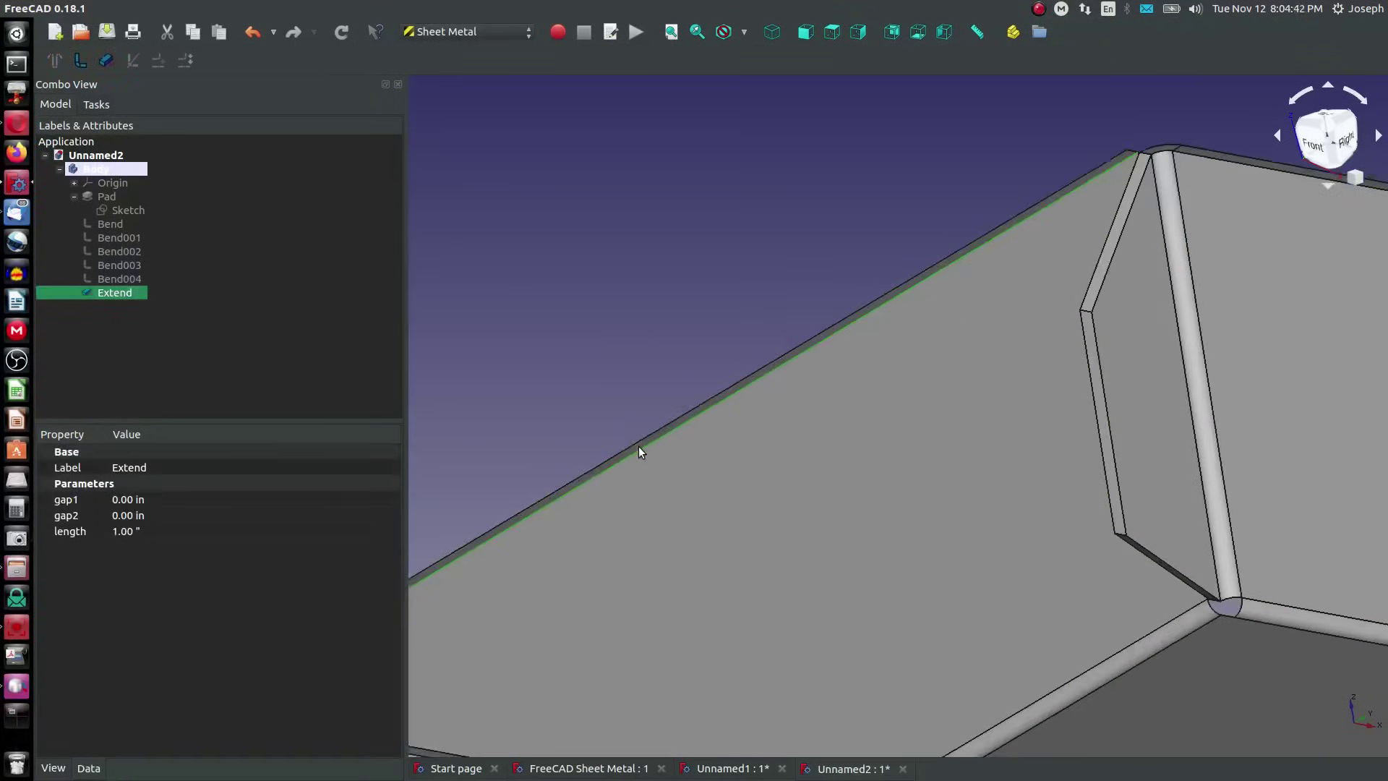
left_click(103, 64)
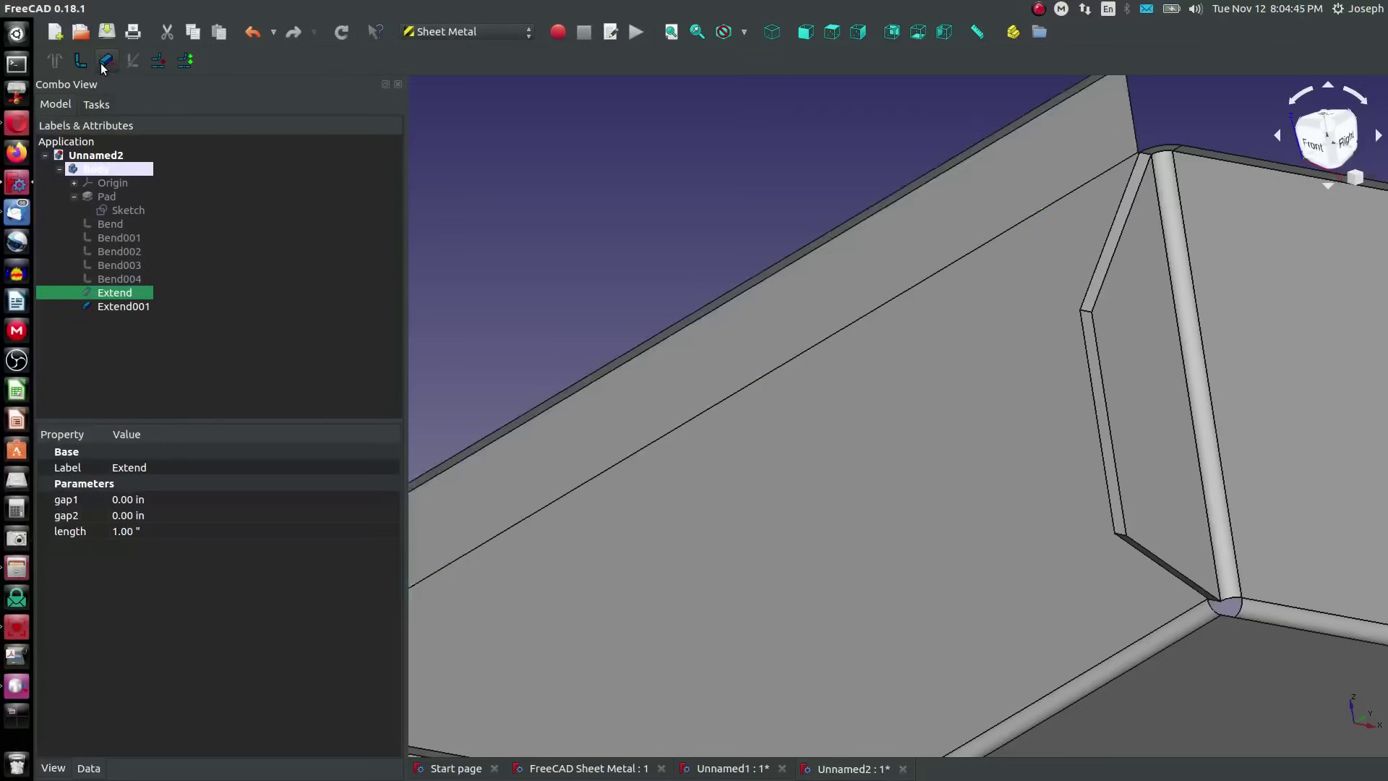
left_click(127, 307)
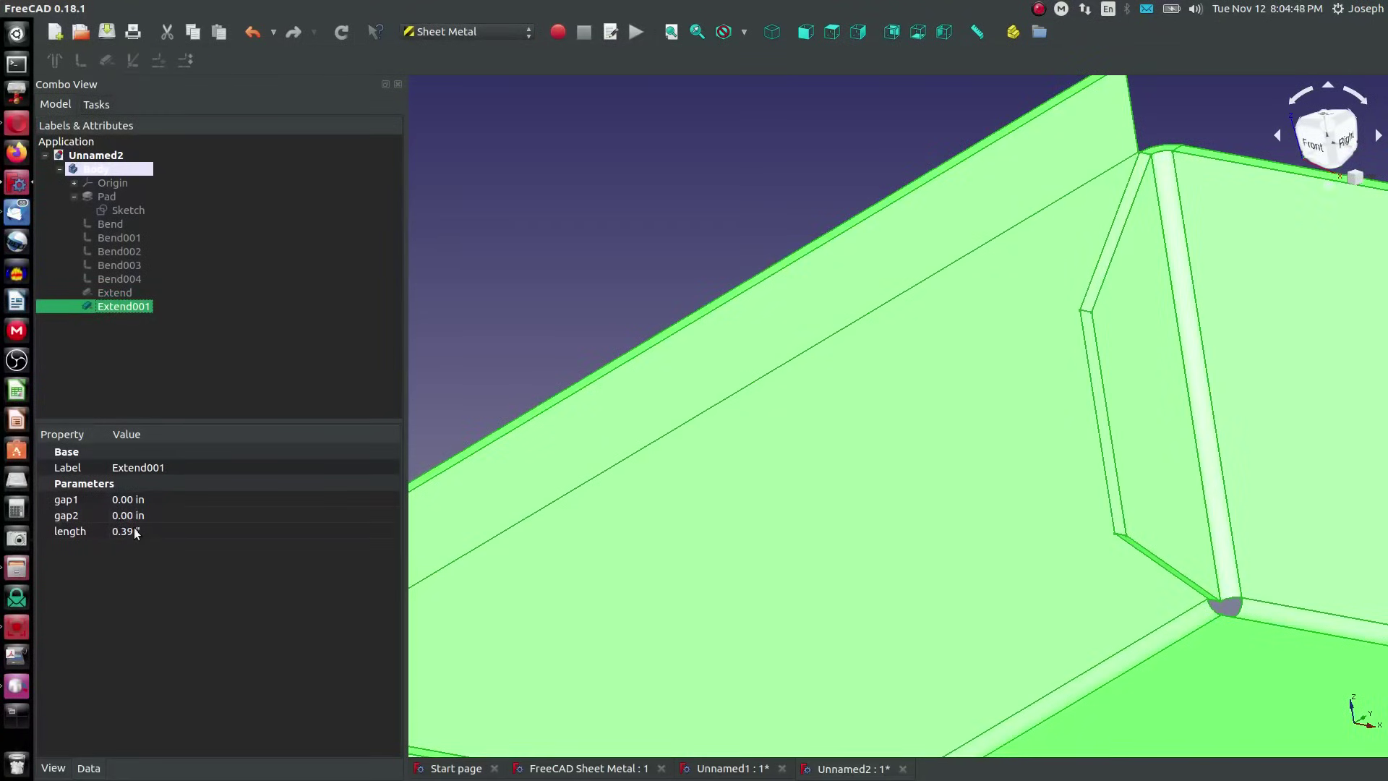
left_click(136, 533)
type("1")
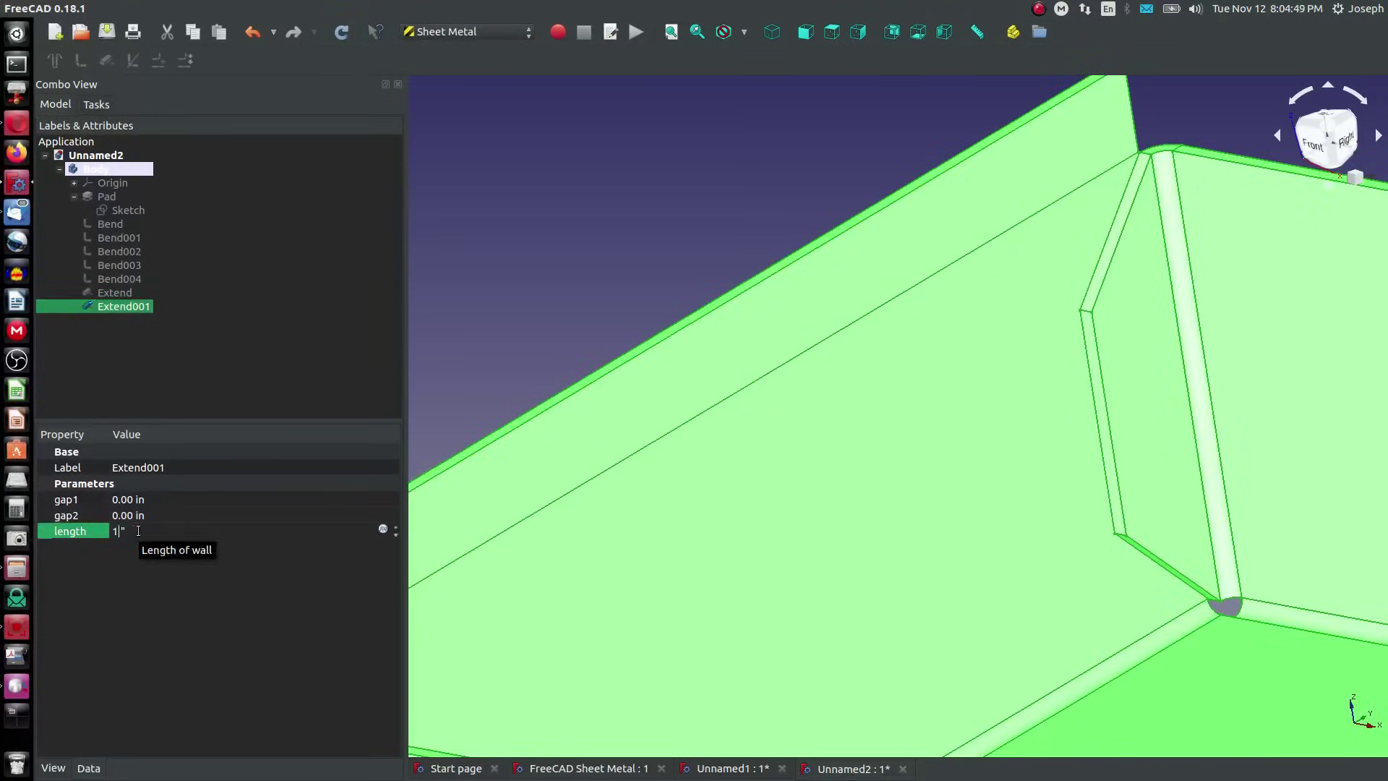
left_click(210, 382)
scroll(636, 503, "down", 8)
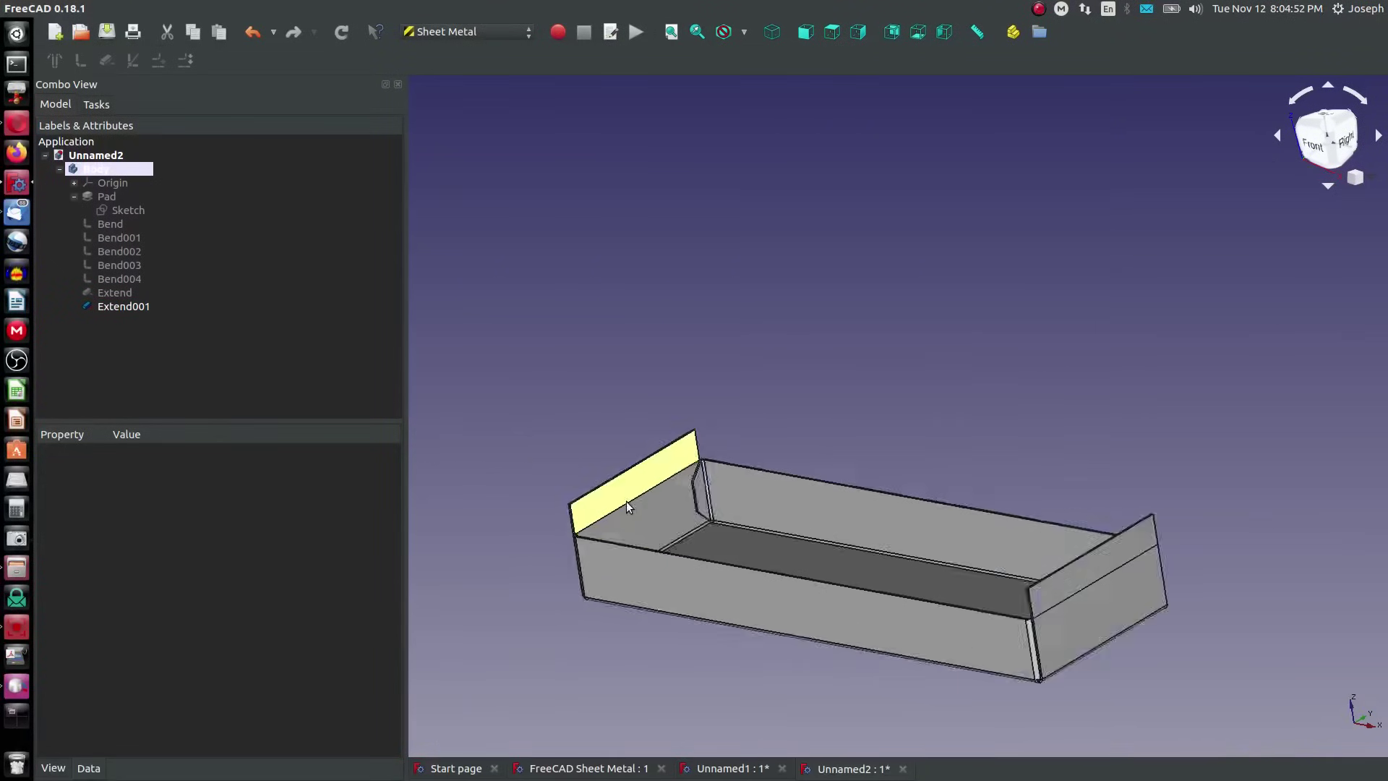
Switch to the Part Design workbench and start a Chamfer on one upper corner edge of the newly extended end wall
scroll(626, 501, "up", 3)
left_click(466, 31)
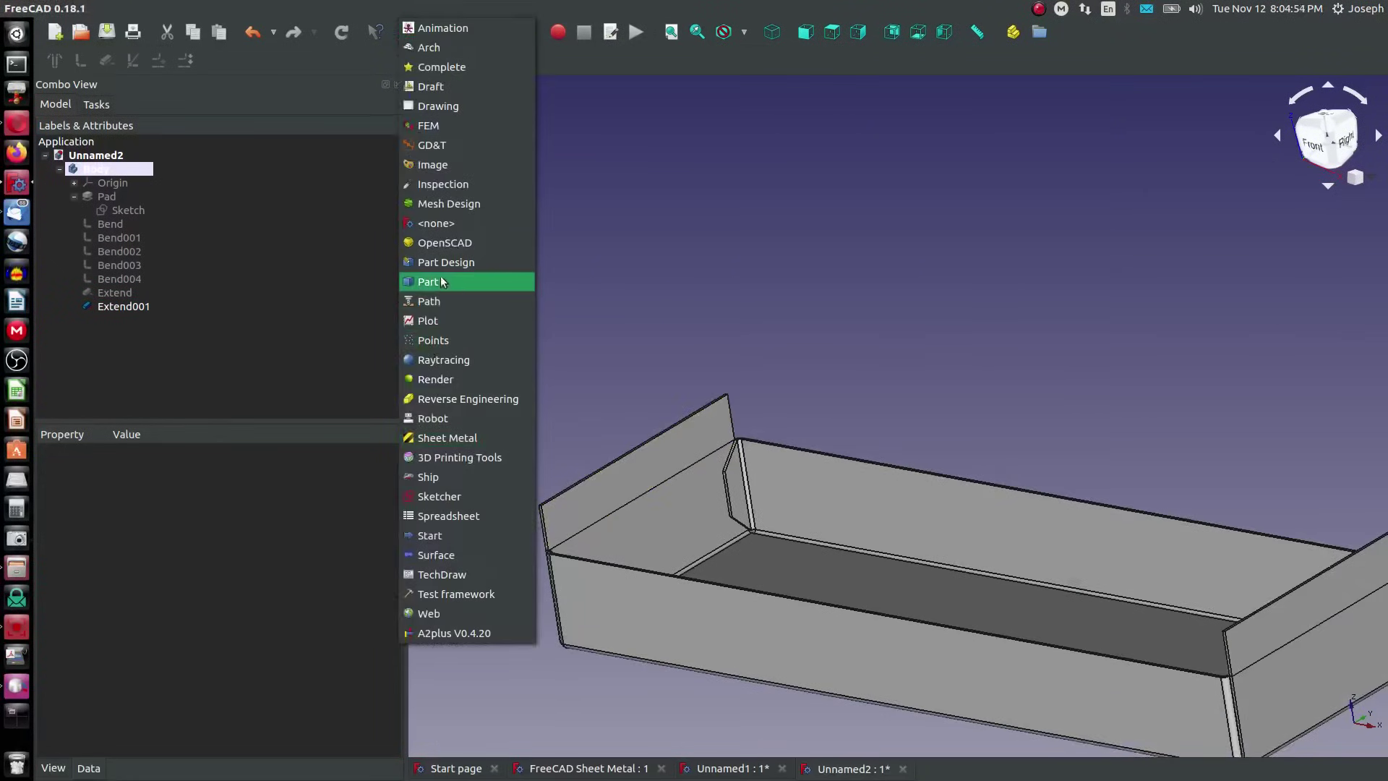
left_click(444, 262)
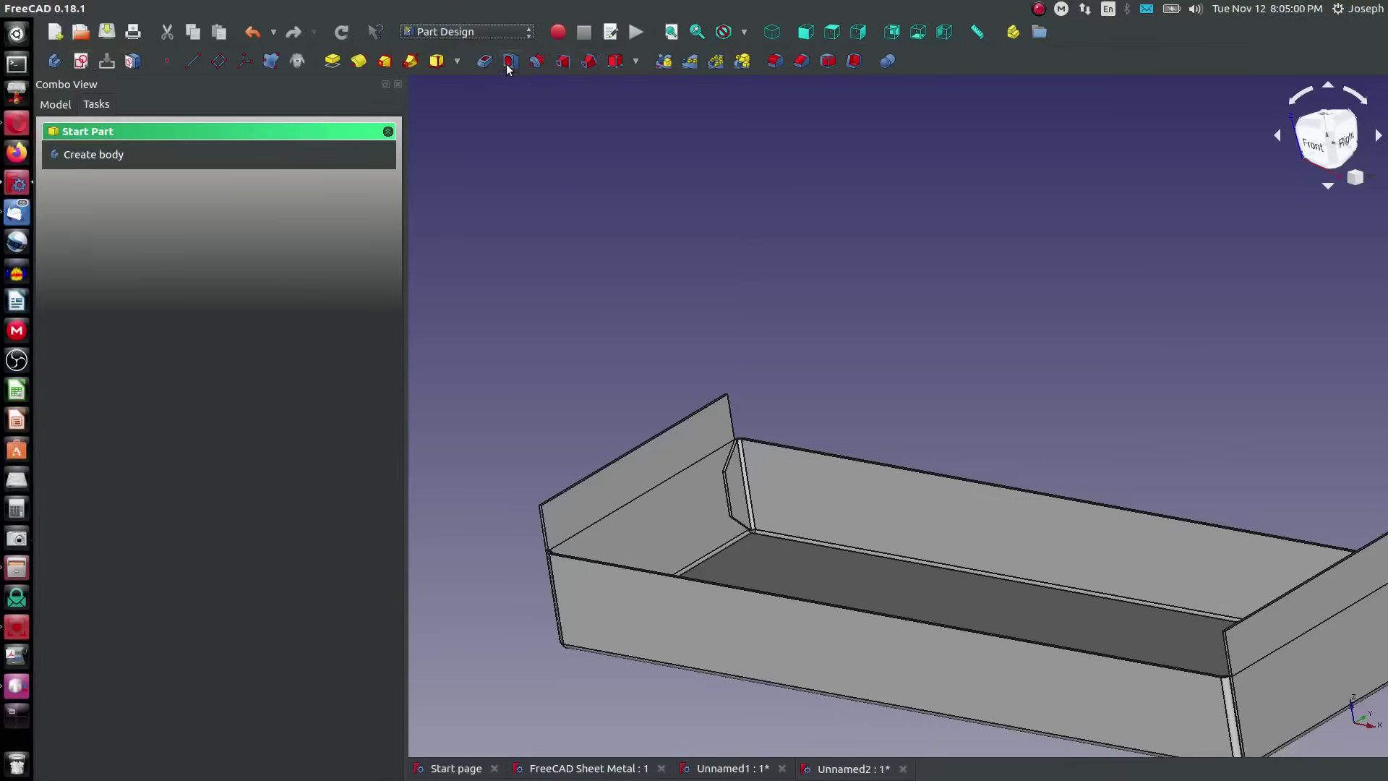
left_click(786, 62)
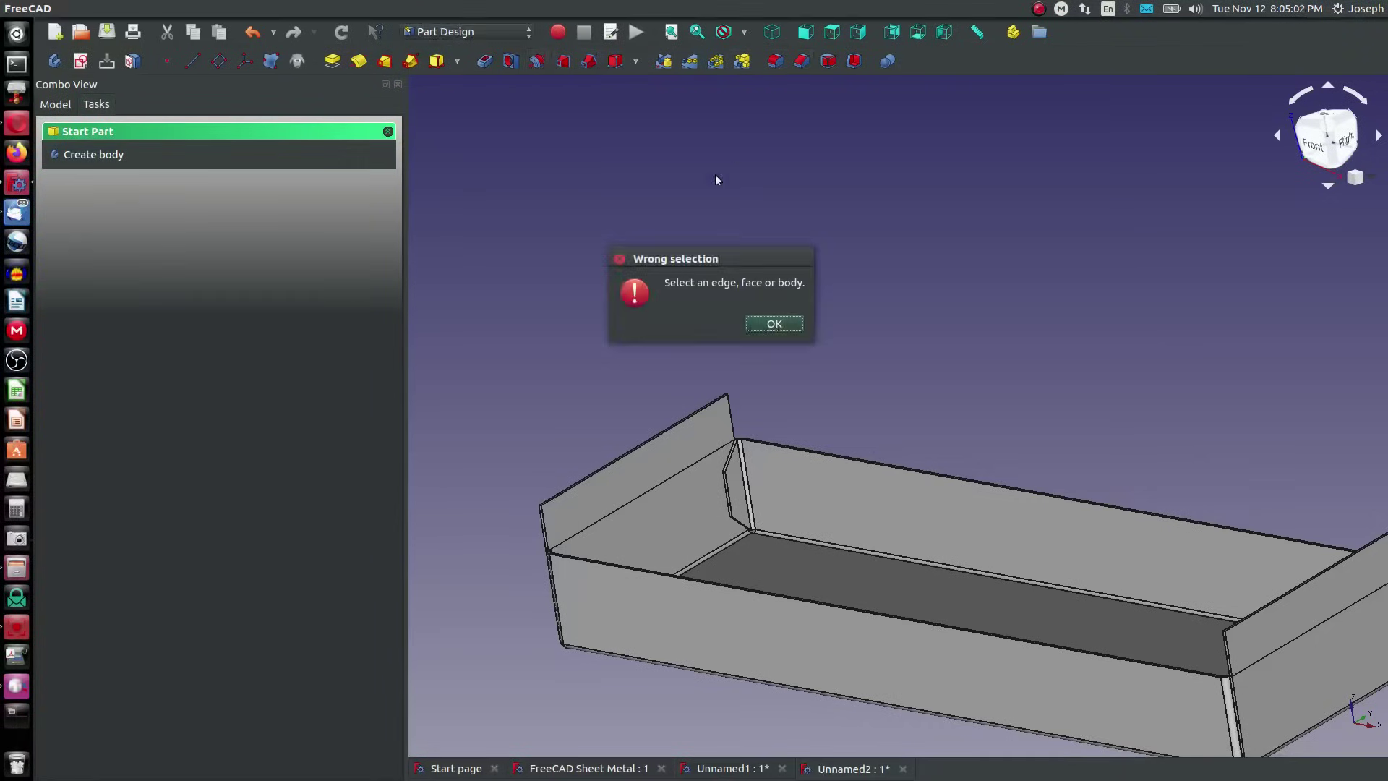
left_click(772, 324)
scroll(569, 505, "up", 5)
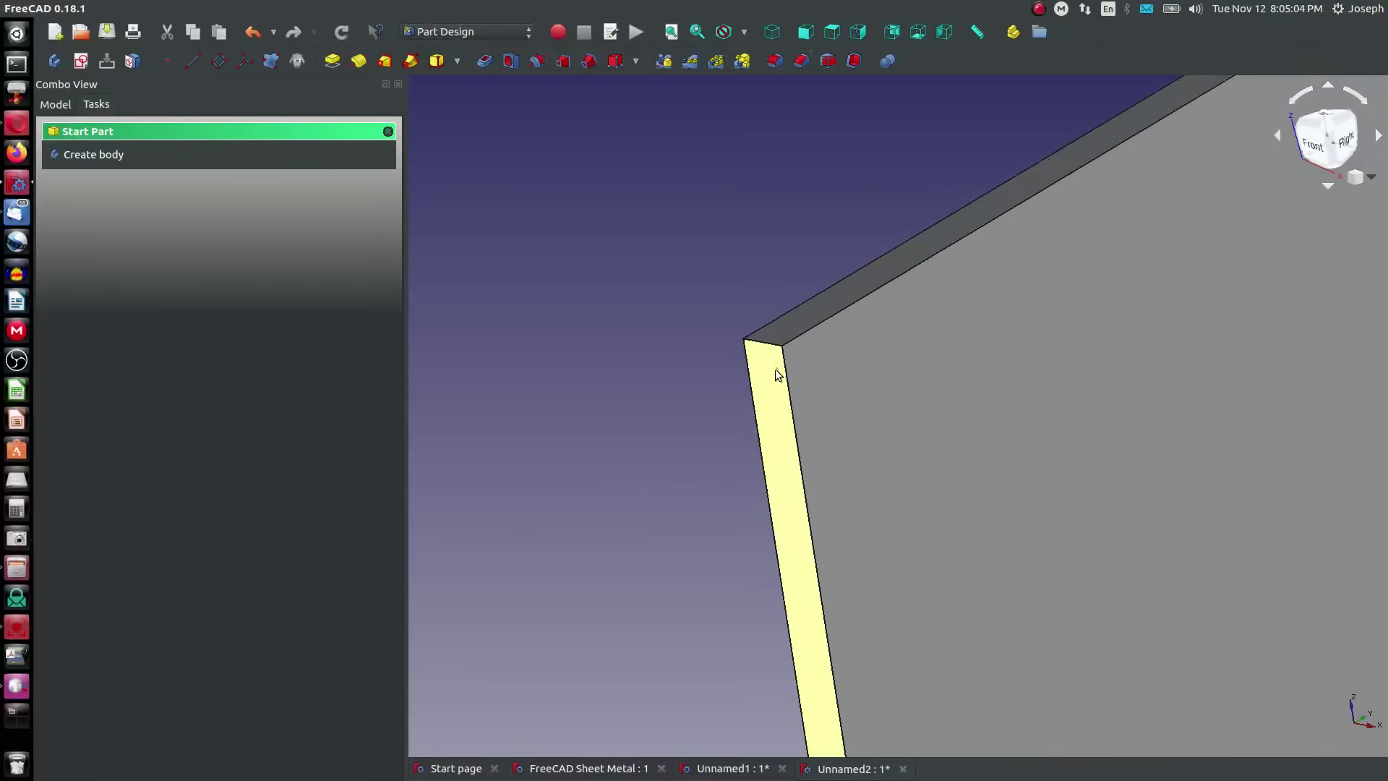
left_click(765, 346)
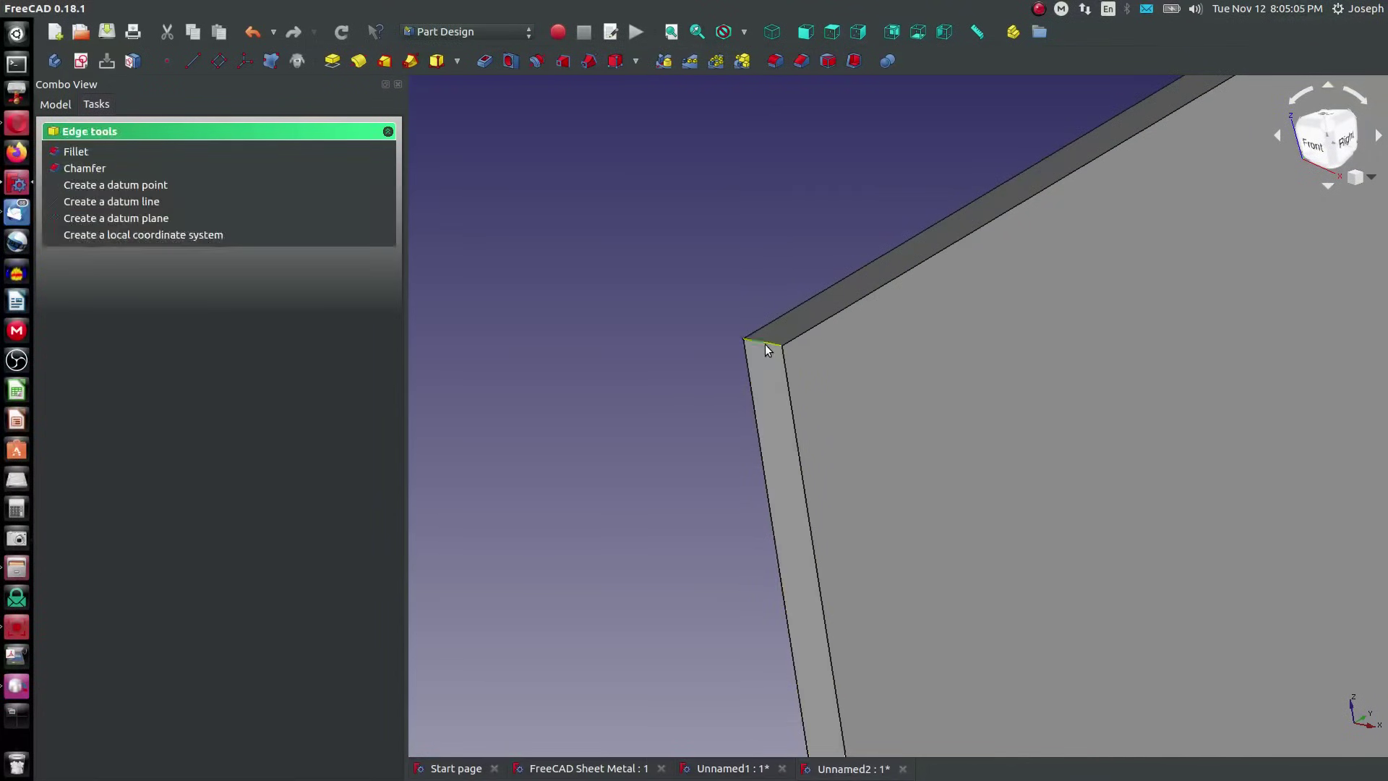
left_click(792, 64)
scroll(852, 444, "down", 5)
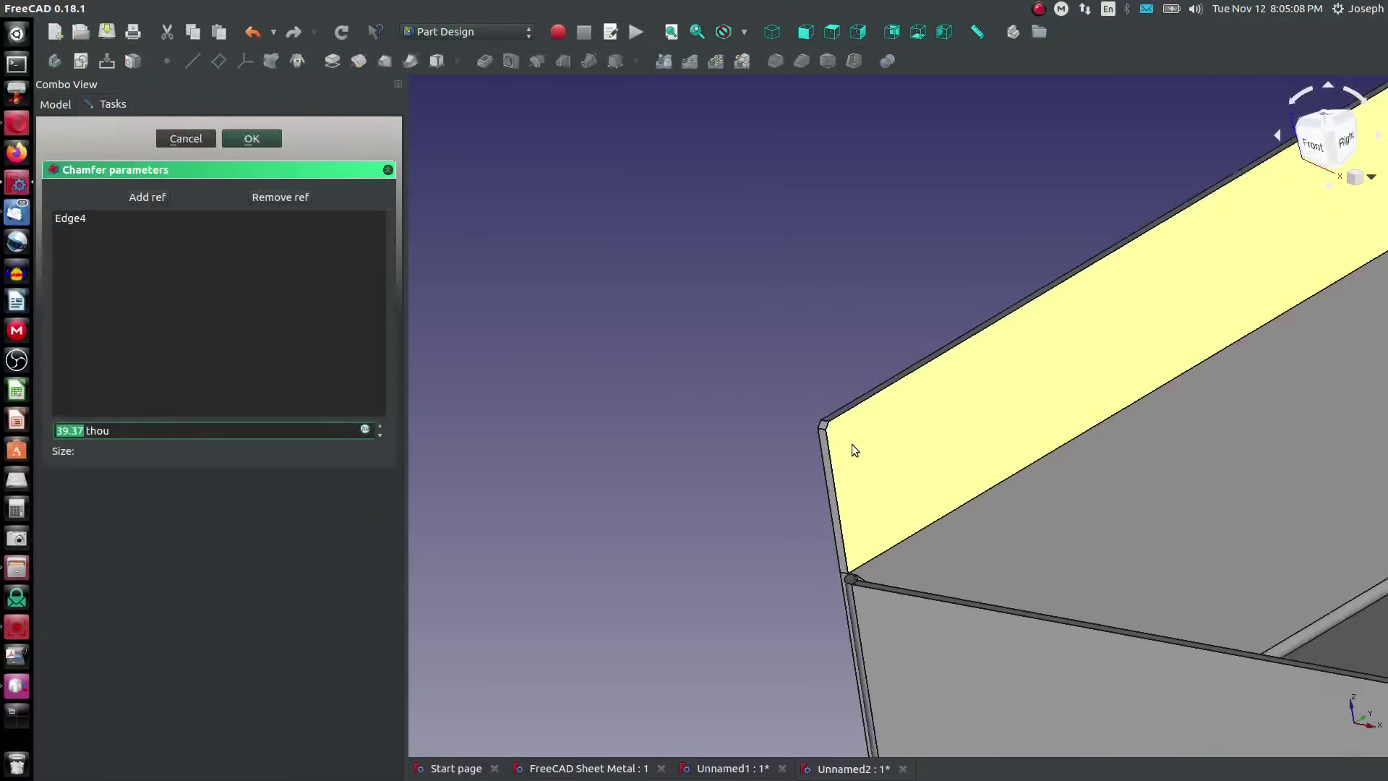
Add the new extension's other upper corner edge and both upper corner edges of the opposite wall extension to the chamfer
scroll(852, 443, "down", 5)
left_click(172, 202)
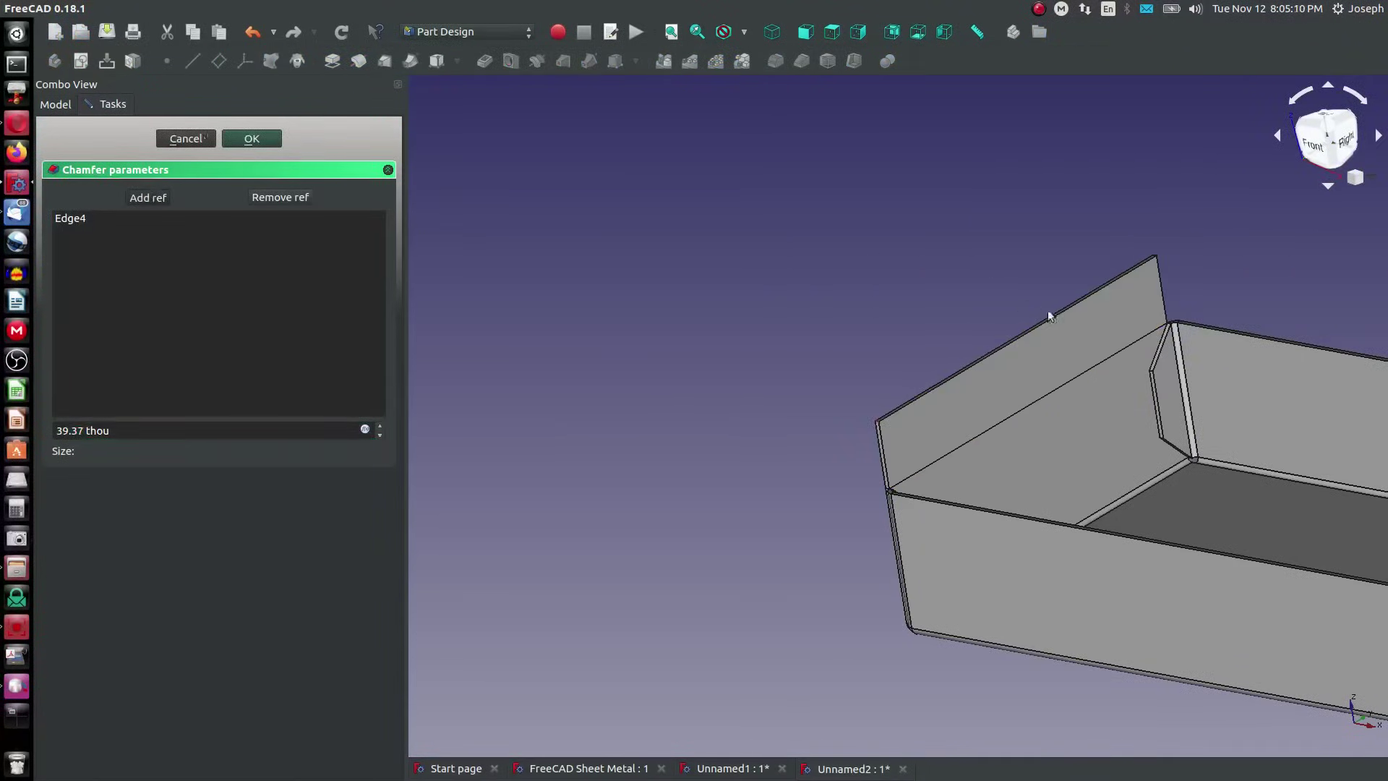
middle_click_drag(1048, 312, 896, 481)
scroll(1010, 553, "up", 8)
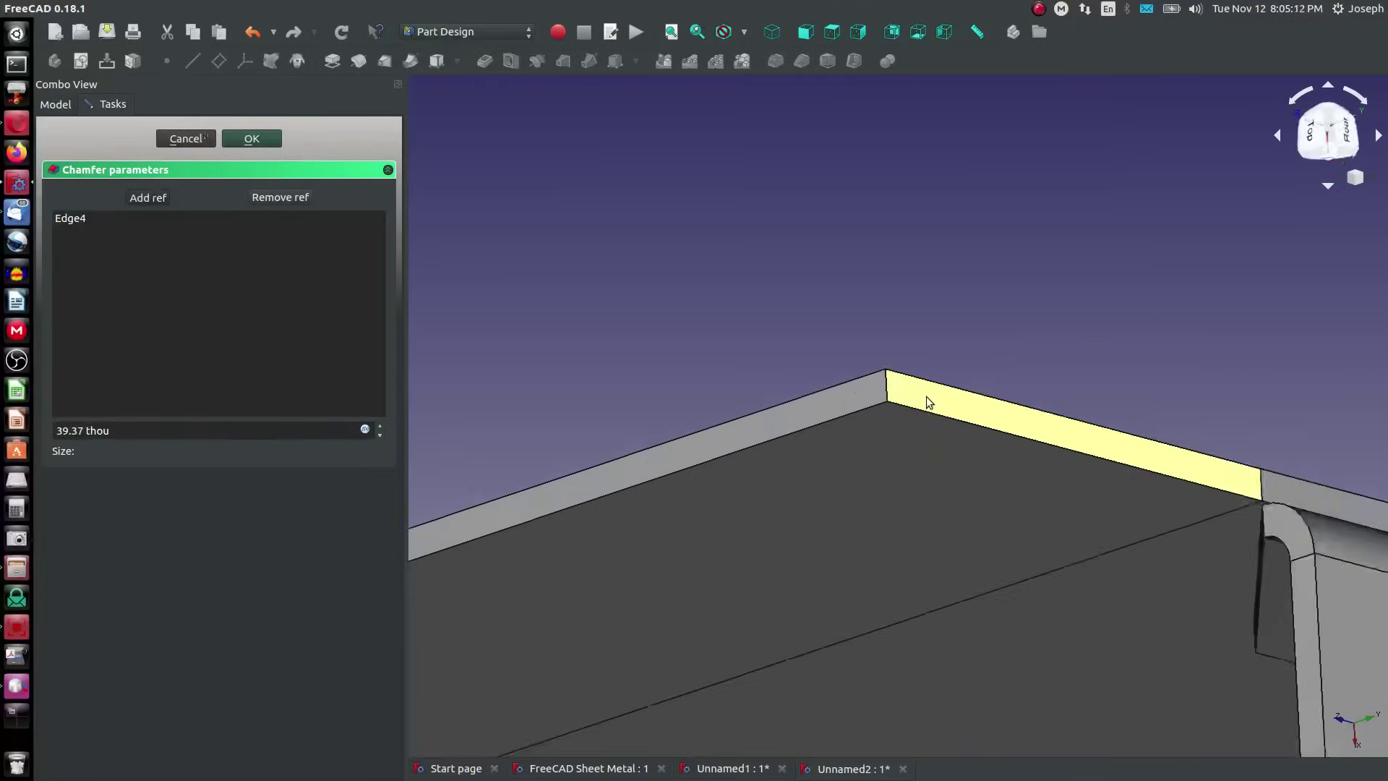
left_click(866, 371)
scroll(844, 295, "down", 10)
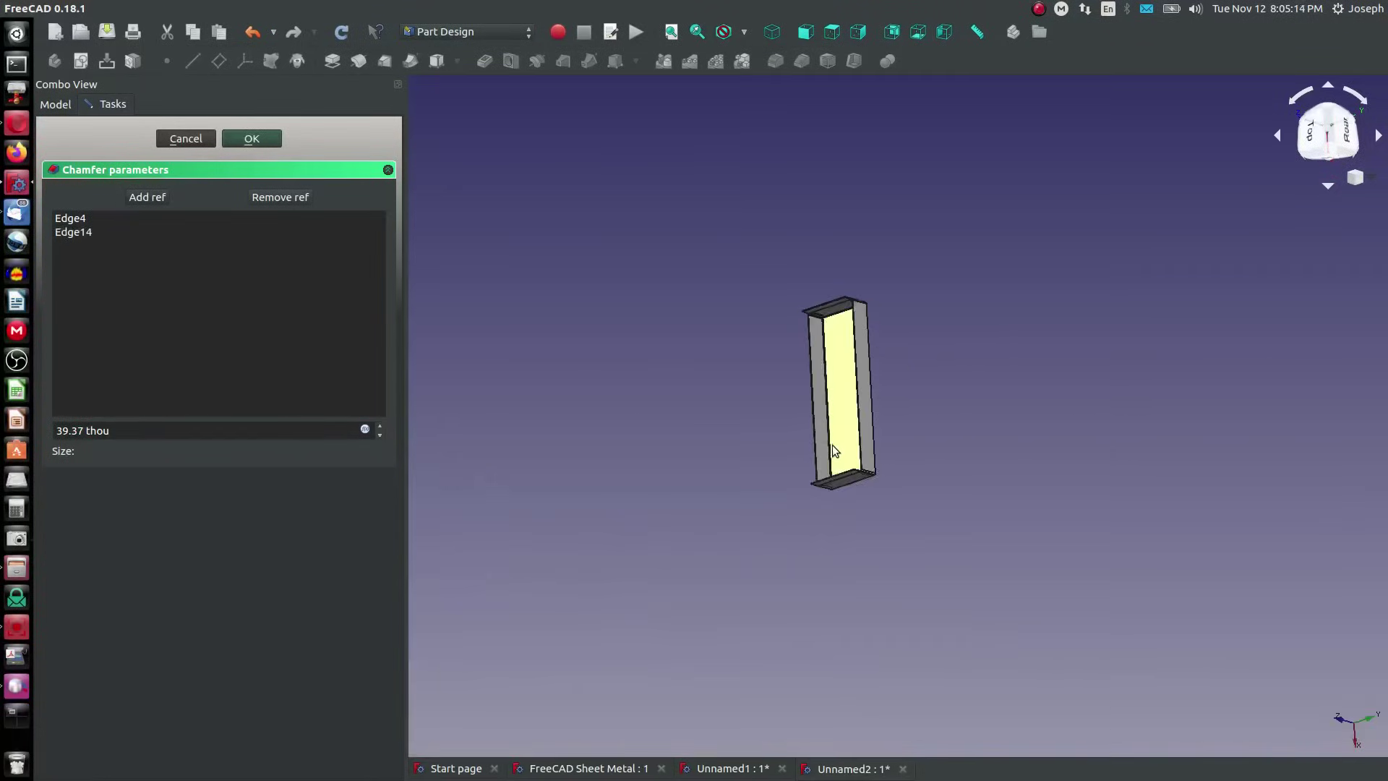
scroll(834, 449, "up", 10)
left_click(127, 196)
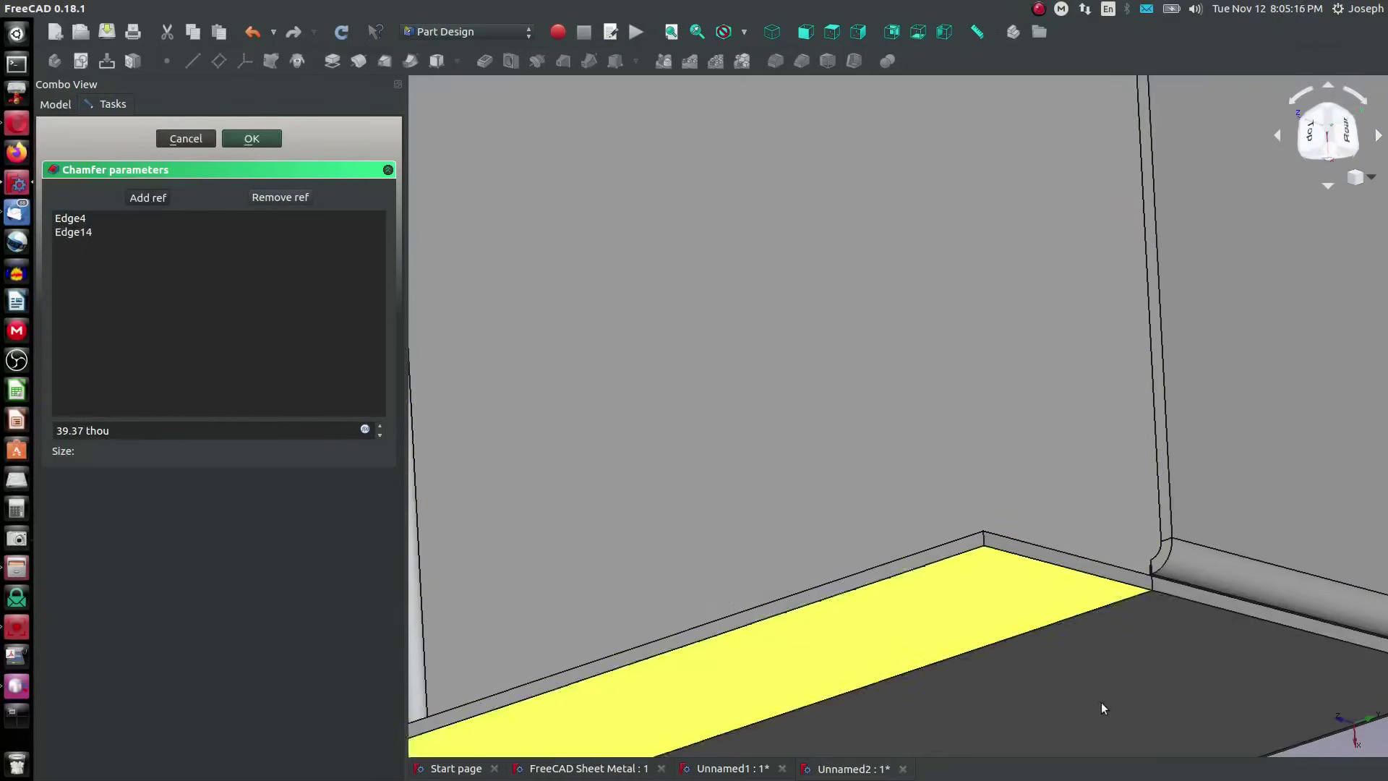
left_click(982, 539)
scroll(888, 559, "up", 2)
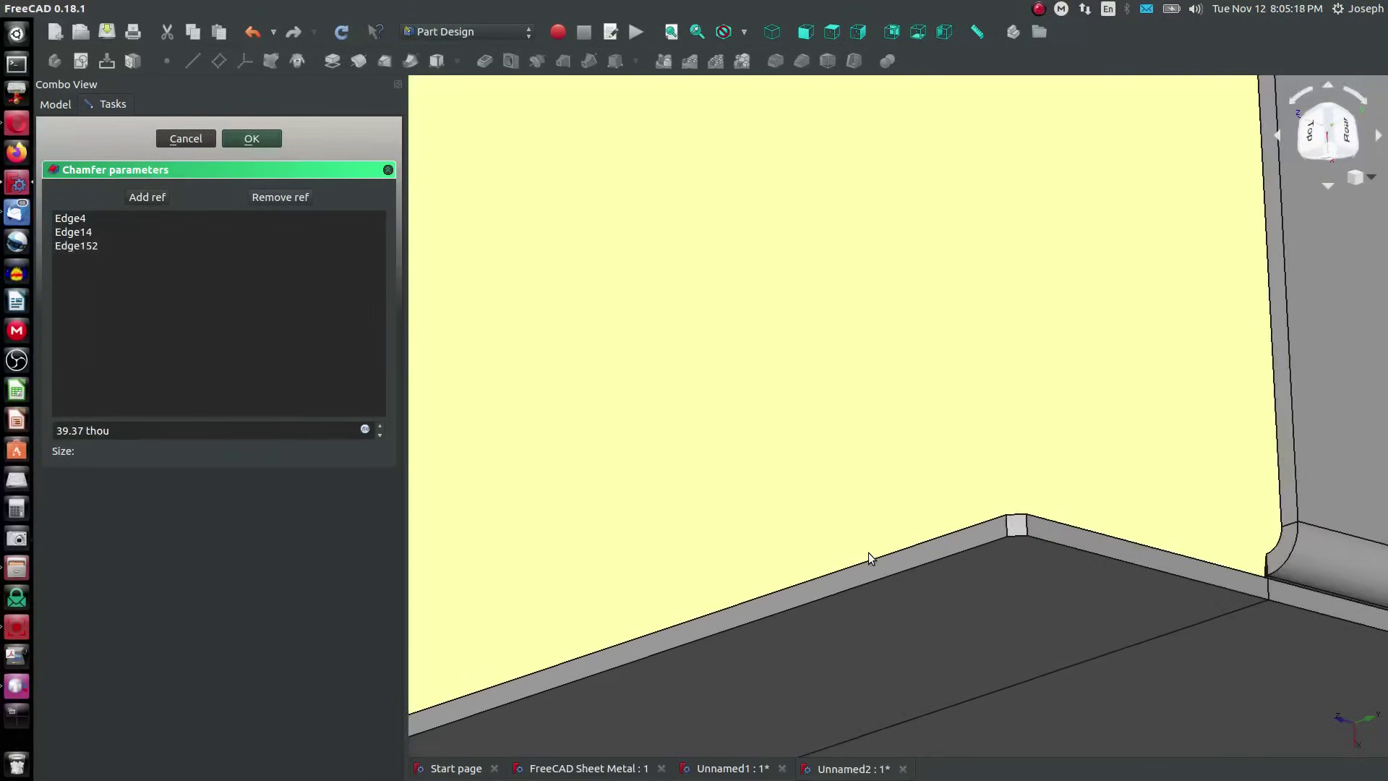
middle_click_drag(694, 552, 987, 395)
scroll(986, 394, "up", 5)
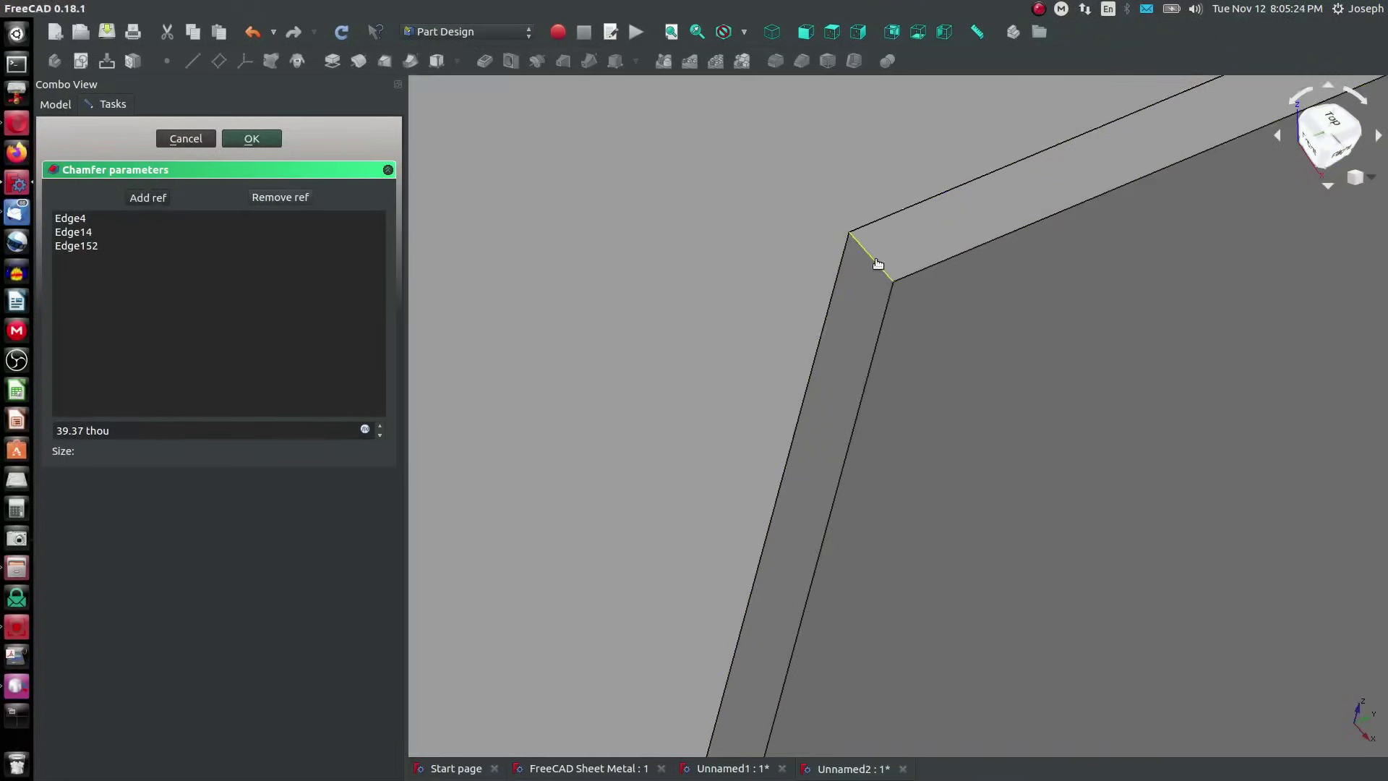
left_click(877, 263)
Set the chamfer size to 0.99 and apply it to all four upper corners
scroll(814, 362, "down", 5)
left_click_drag(156, 431, 2, 369)
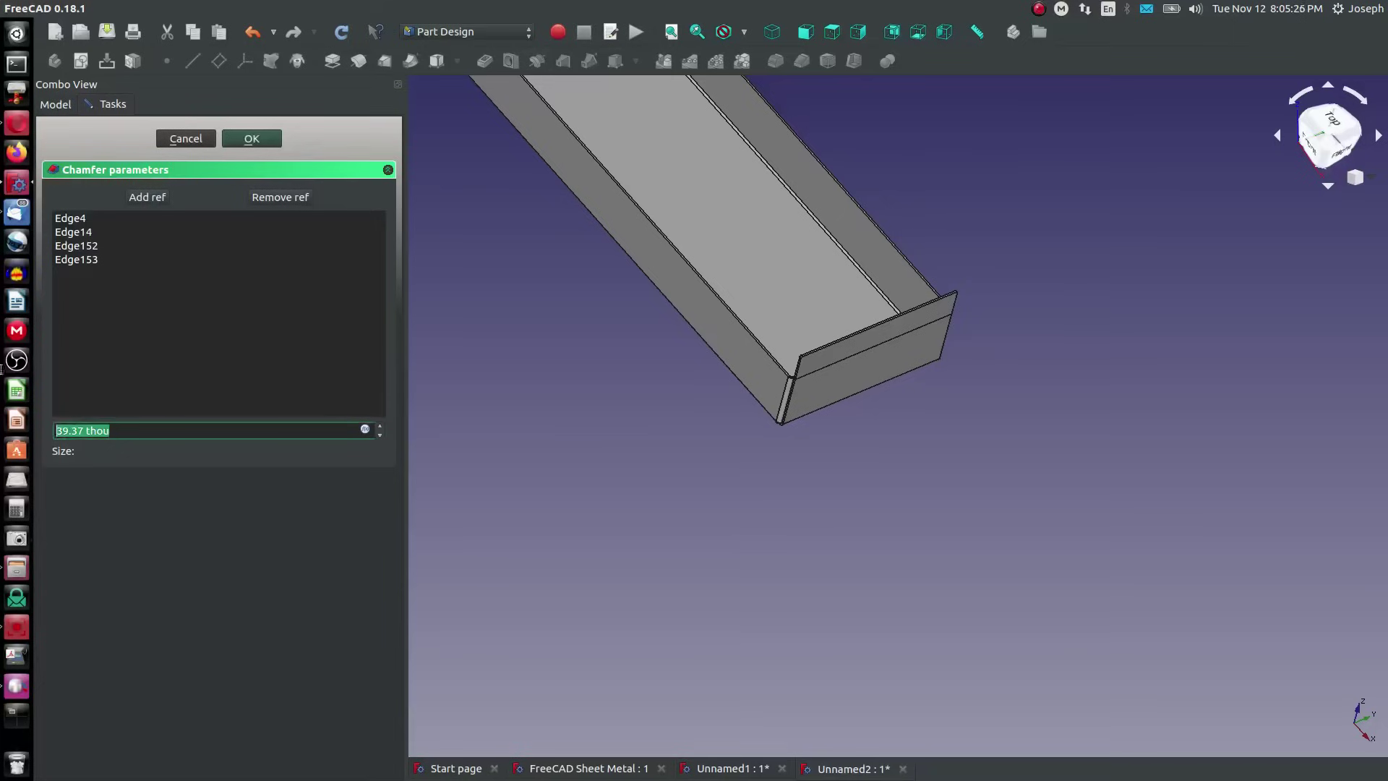
type("0.99")
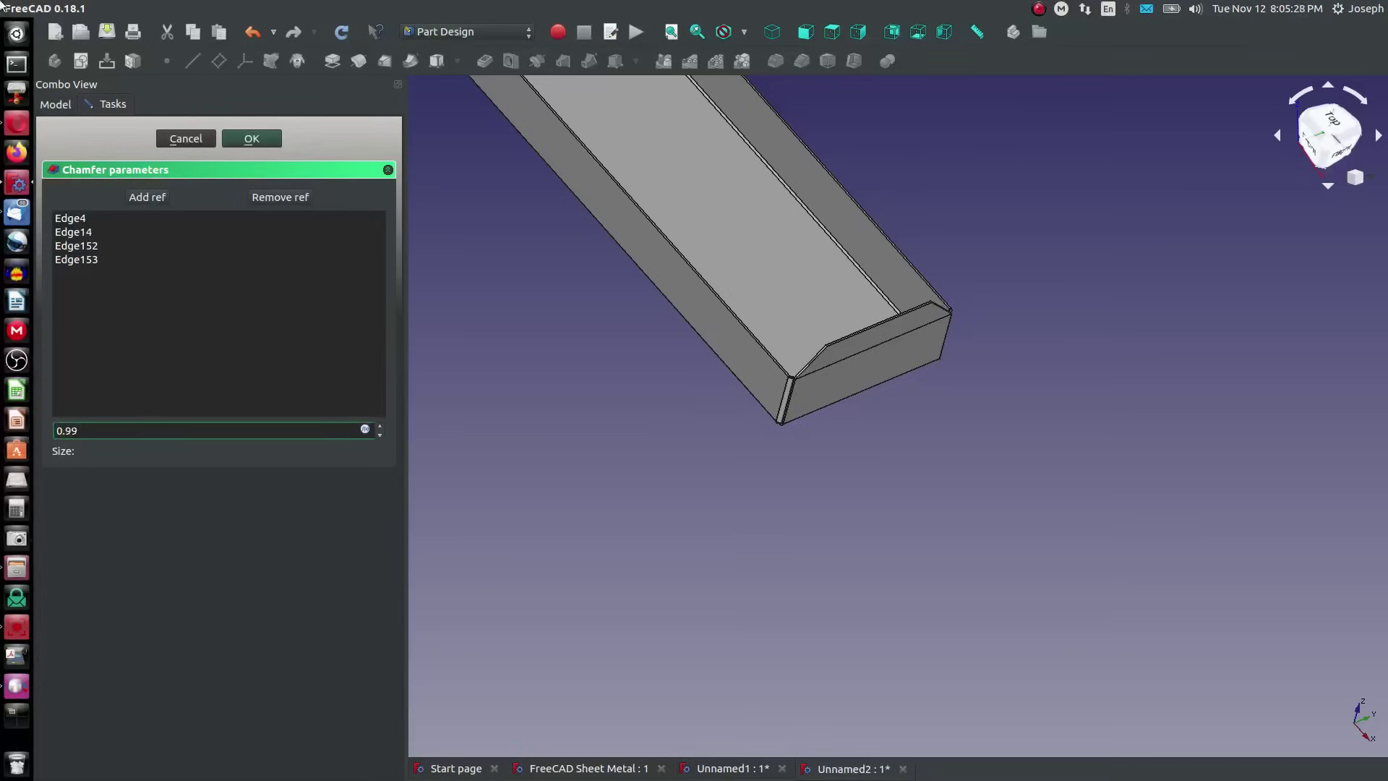
left_click(250, 138)
Start a new sketch on the outer face of the box's left end wall, below its chamfered extension
scroll(762, 260, "down", 3)
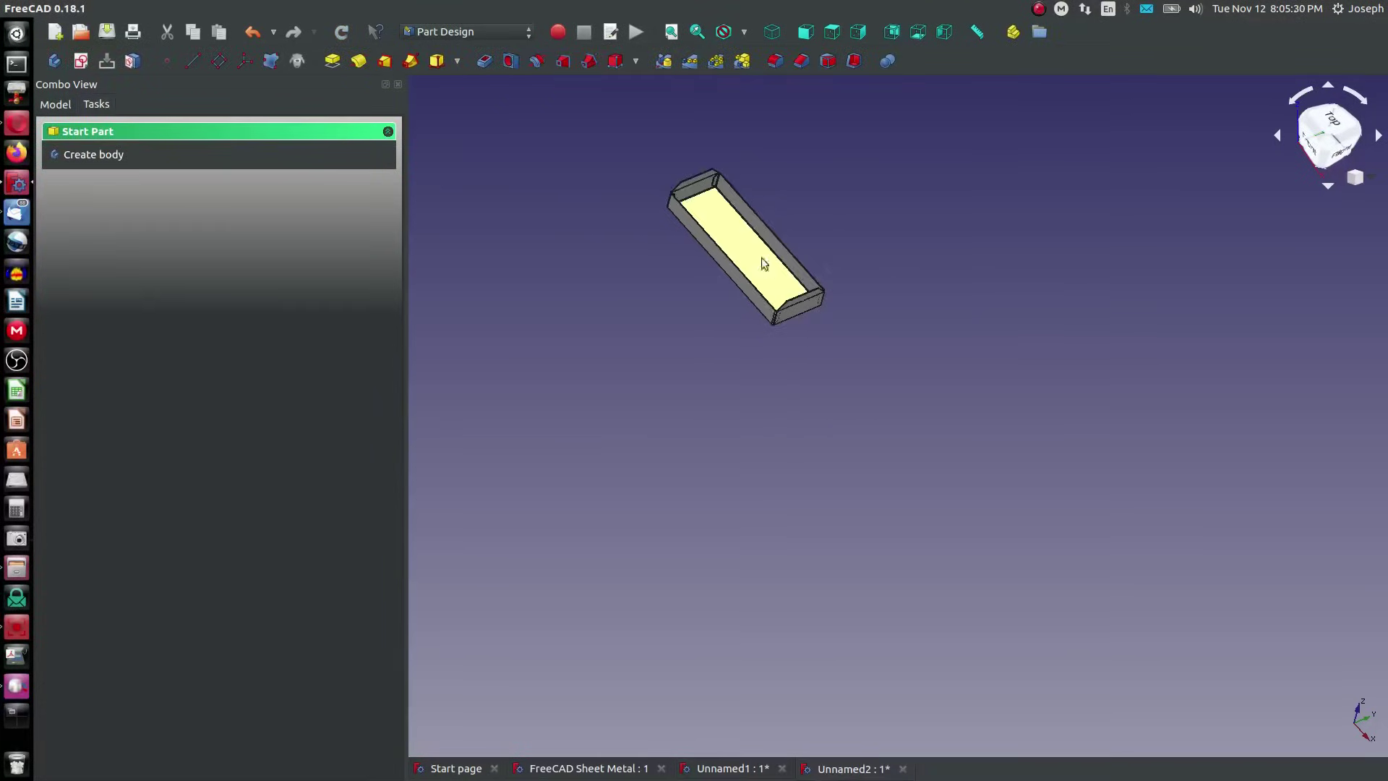
middle_click_drag(763, 261, 861, 248)
scroll(864, 275, "down", 3)
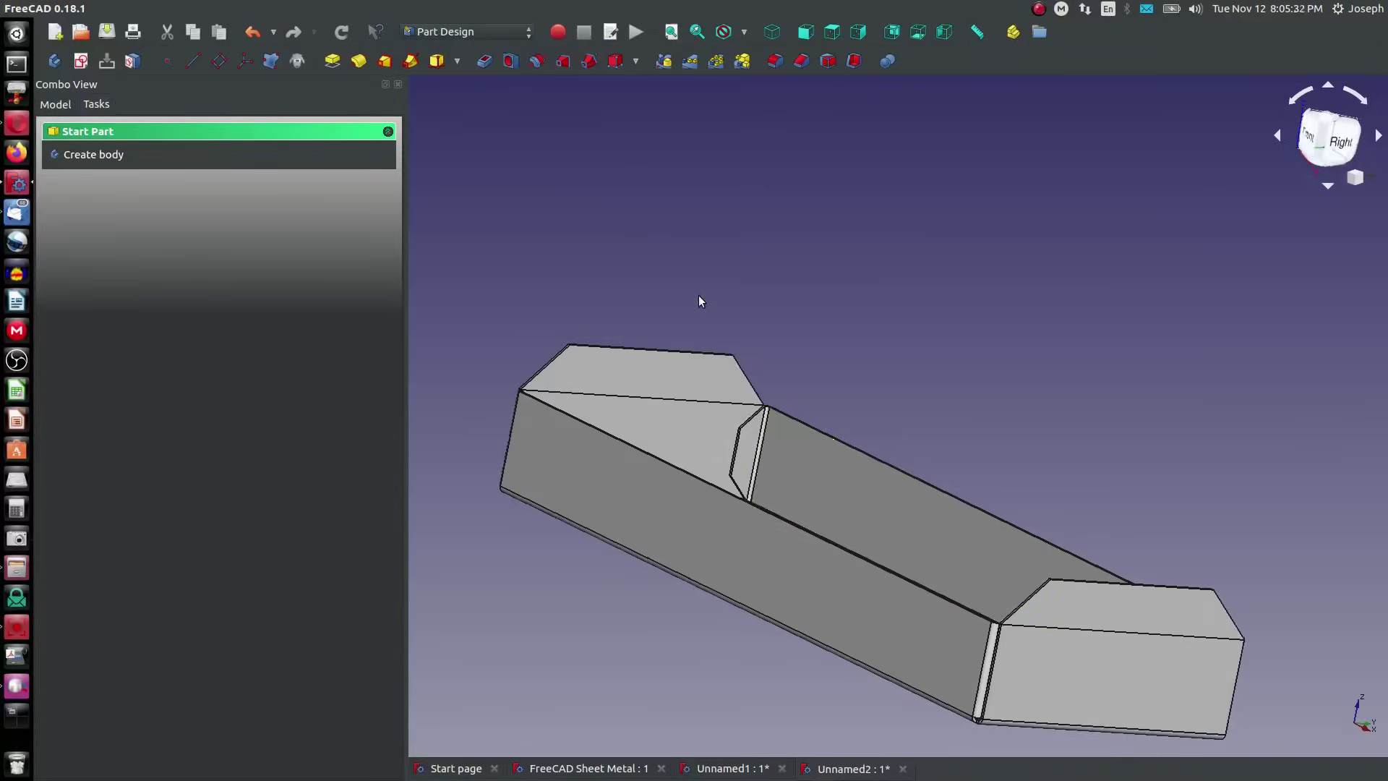
middle_click_drag(701, 301, 651, 304)
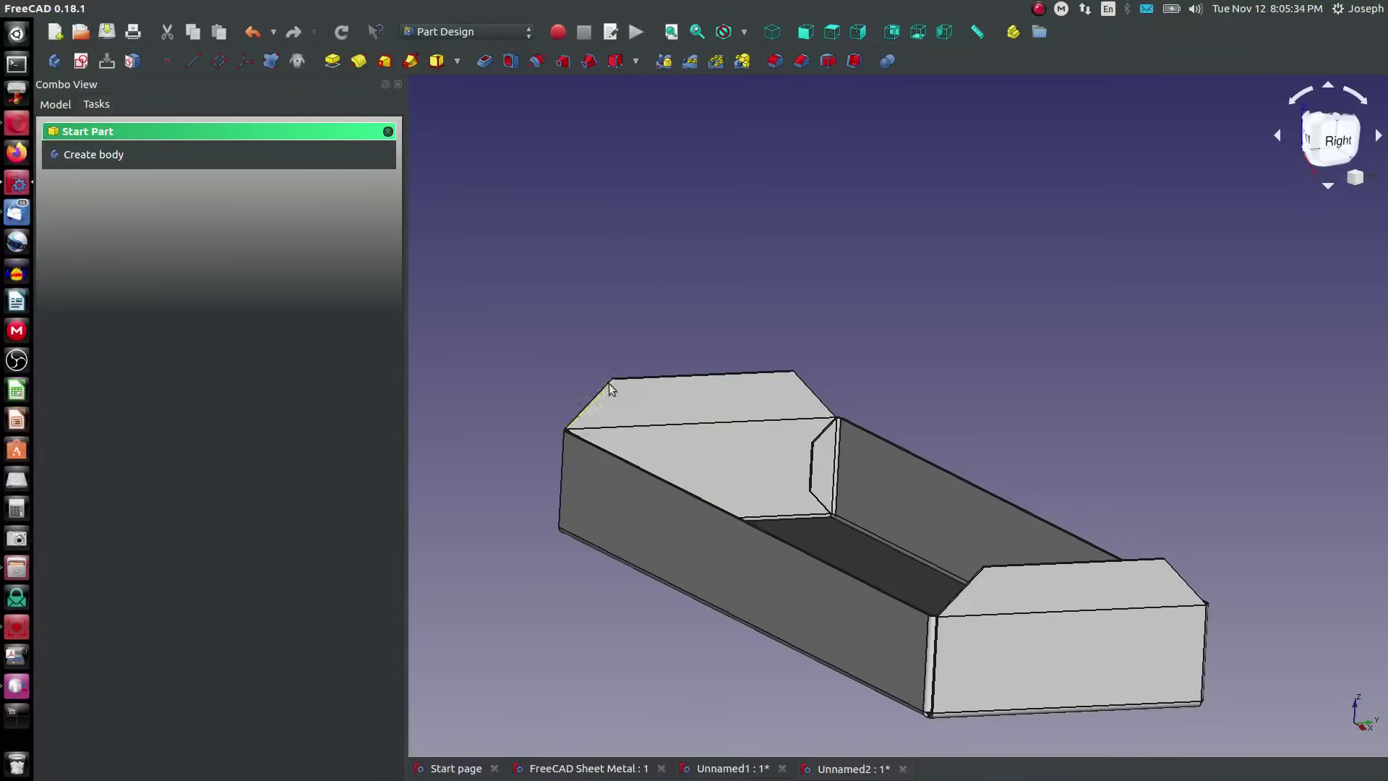
middle_click_drag(511, 567, 1022, 527)
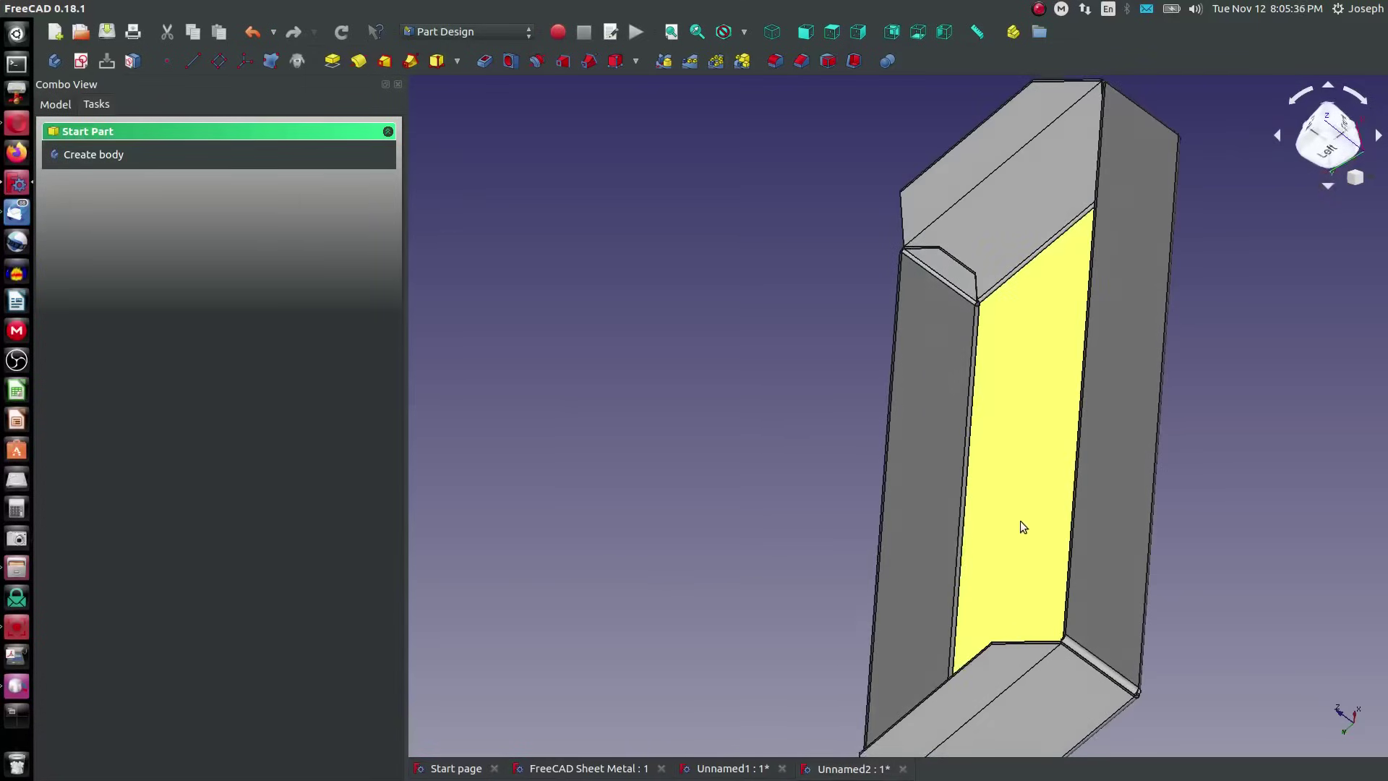
left_click(1053, 716)
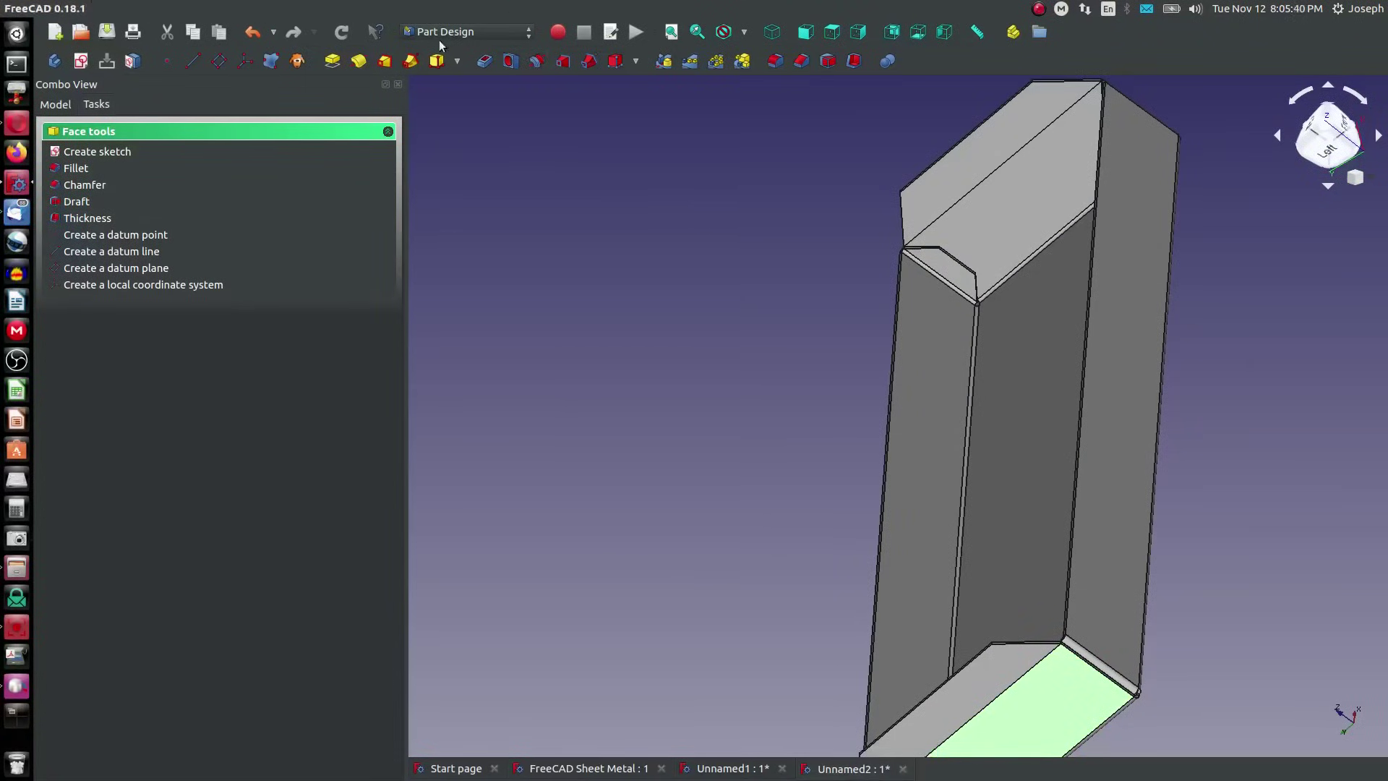
left_click(80, 60)
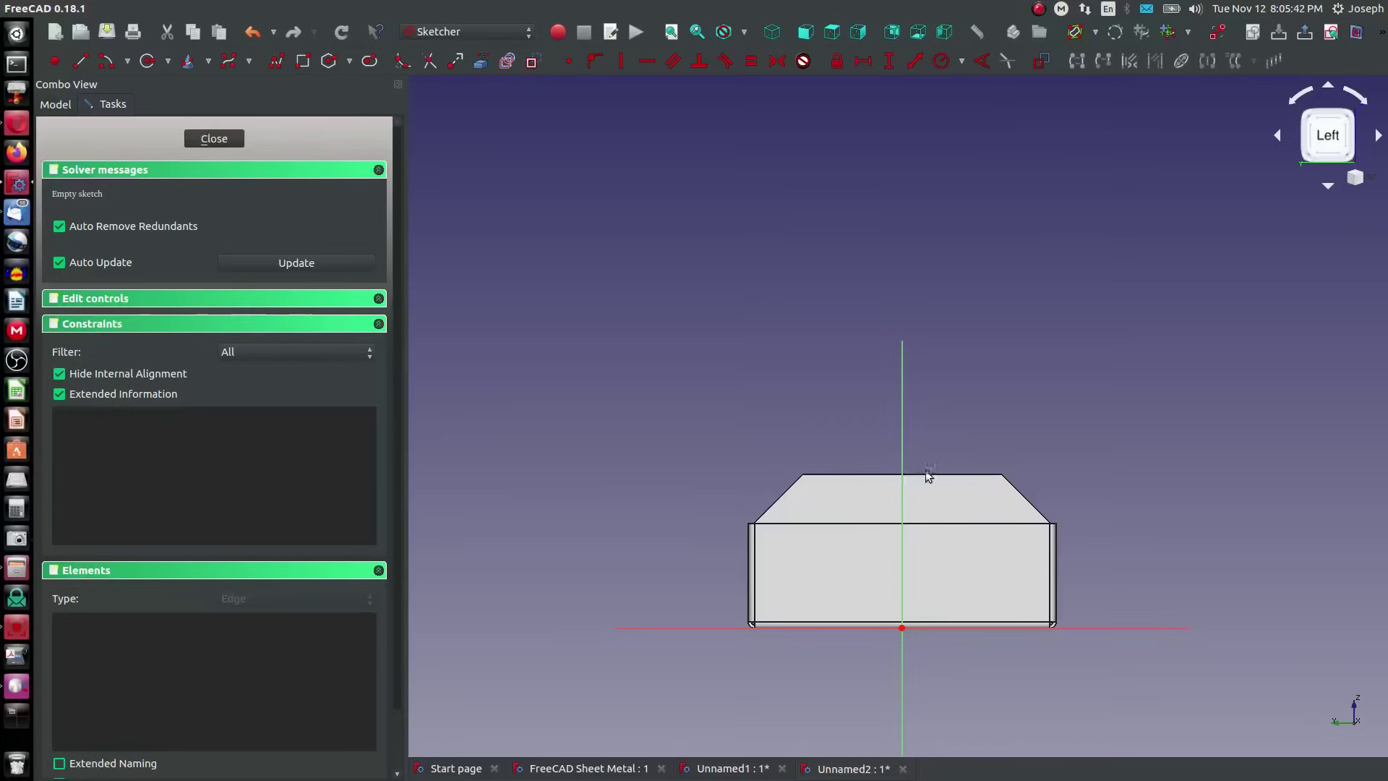
Show the box in wireframe while the end wall's sketch is open
scroll(899, 577, "up", 3)
scroll(918, 527, "down", 2)
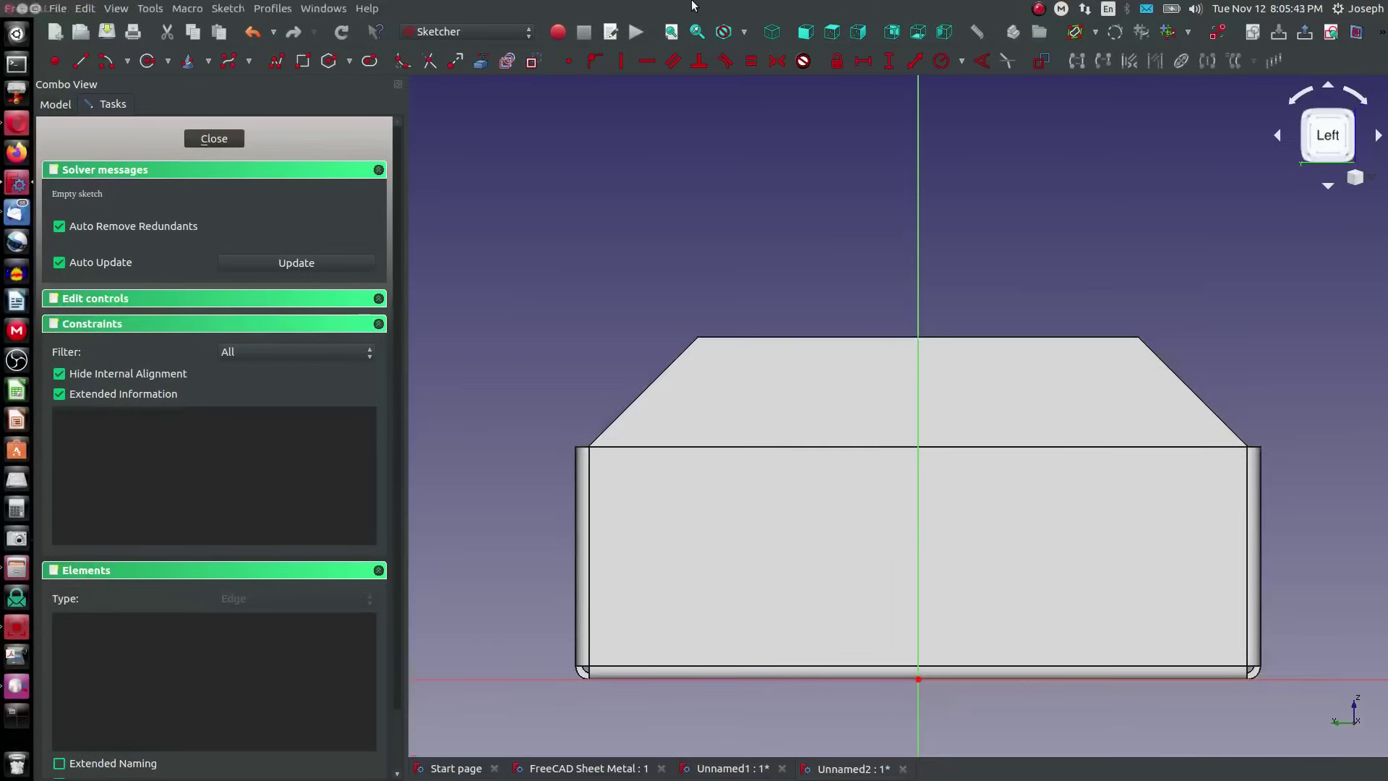
left_click(744, 32)
left_click(745, 115)
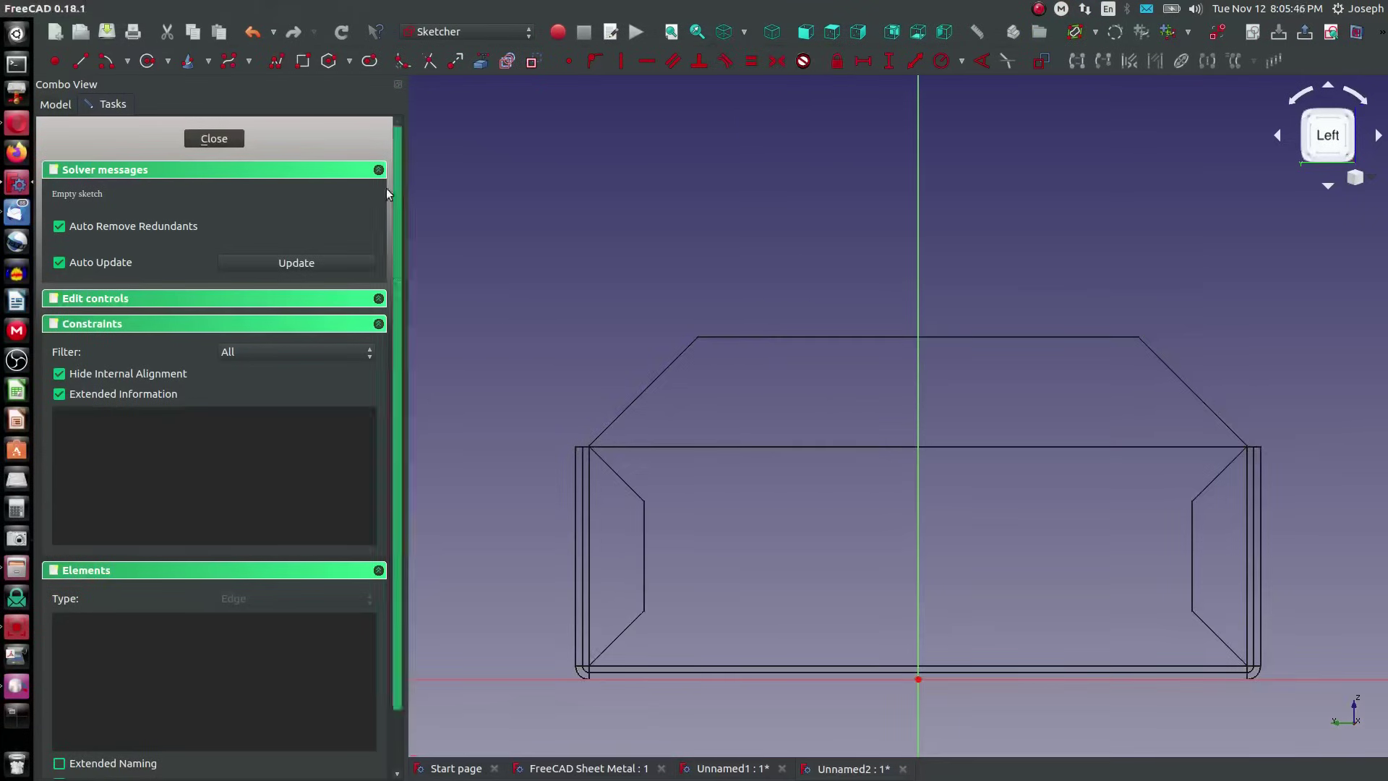
Draw four circles on the end wall, one upper and one lower near each side edge
left_click(627, 511)
left_click(643, 525)
left_click(628, 566)
left_click(646, 585)
left_click(1258, 505)
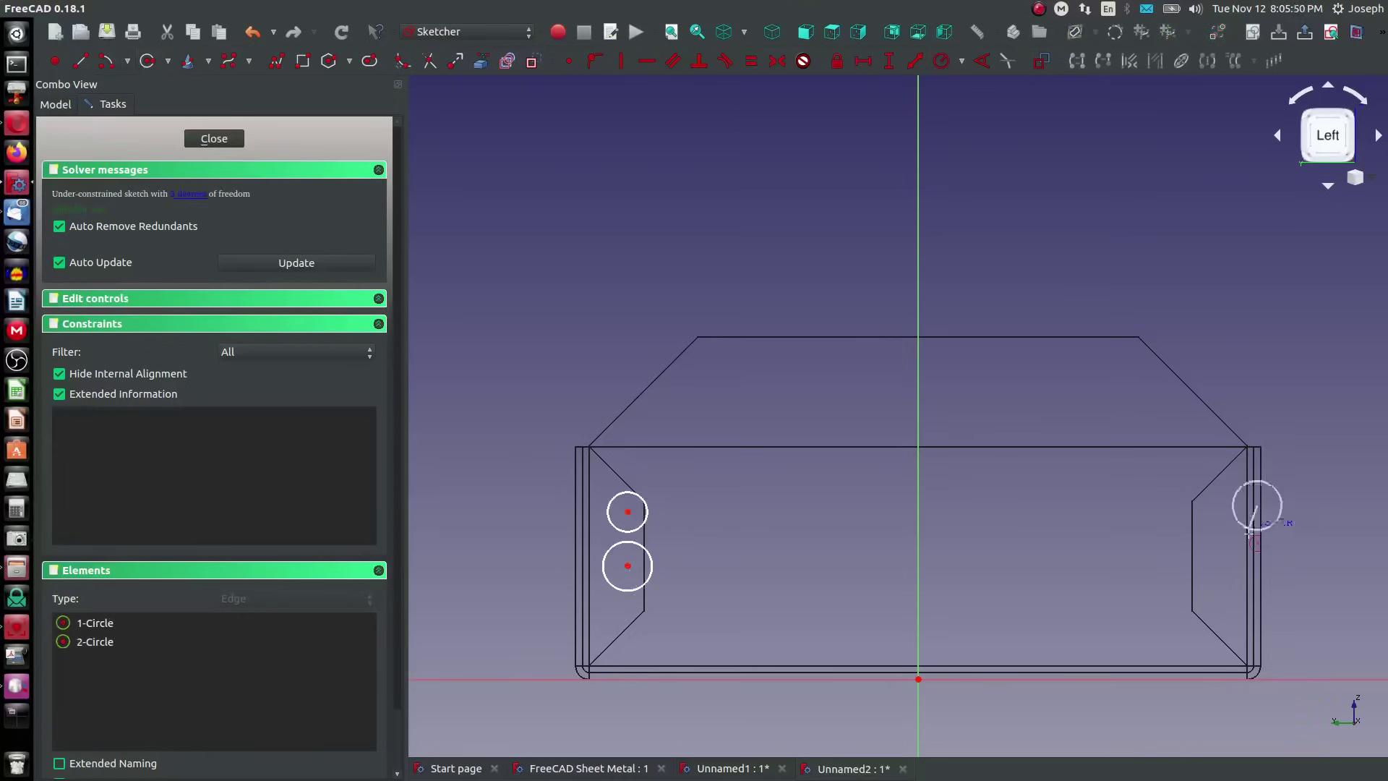
left_click(1279, 528)
left_click(1232, 570)
left_click(1248, 586)
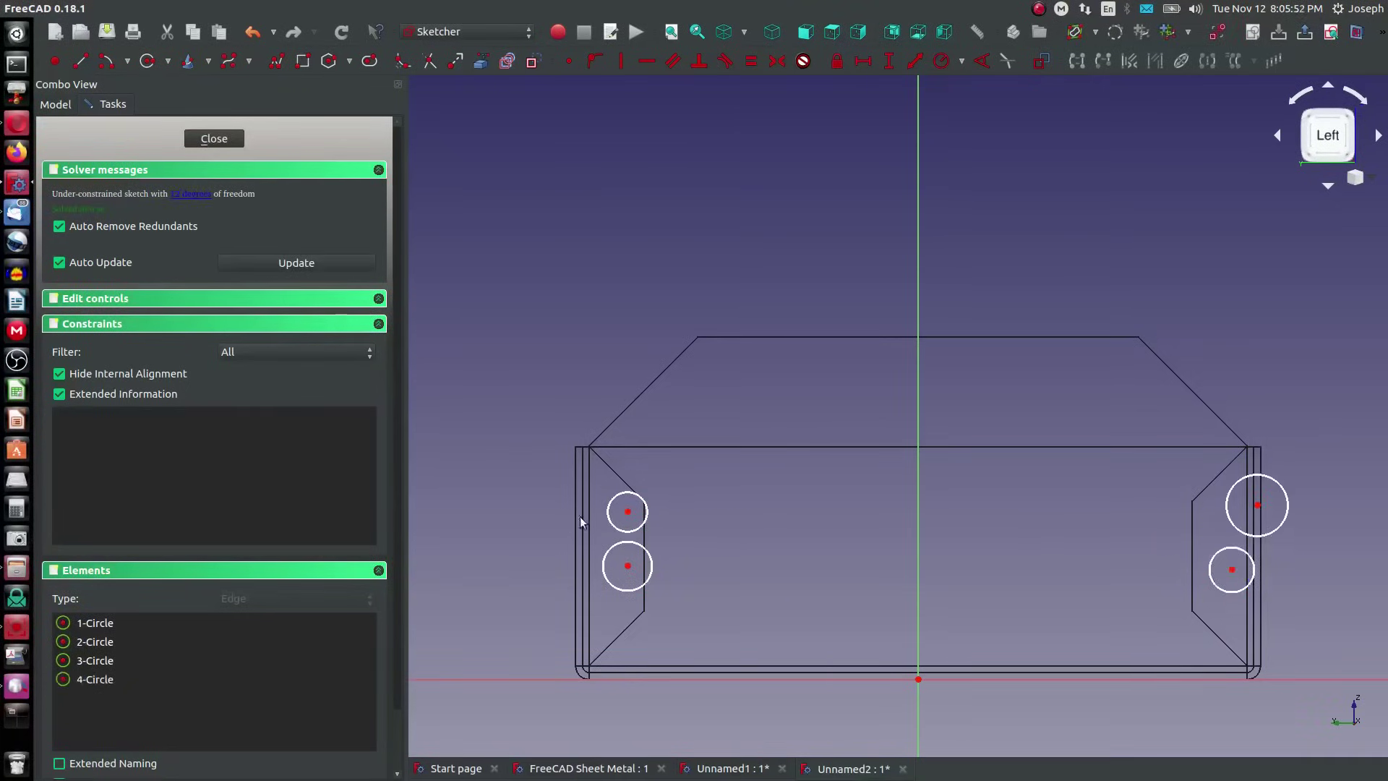
Align the centres of the two left circles vertically, and those of the two right circles likewise
left_click(628, 512)
left_click(628, 566)
key("v")
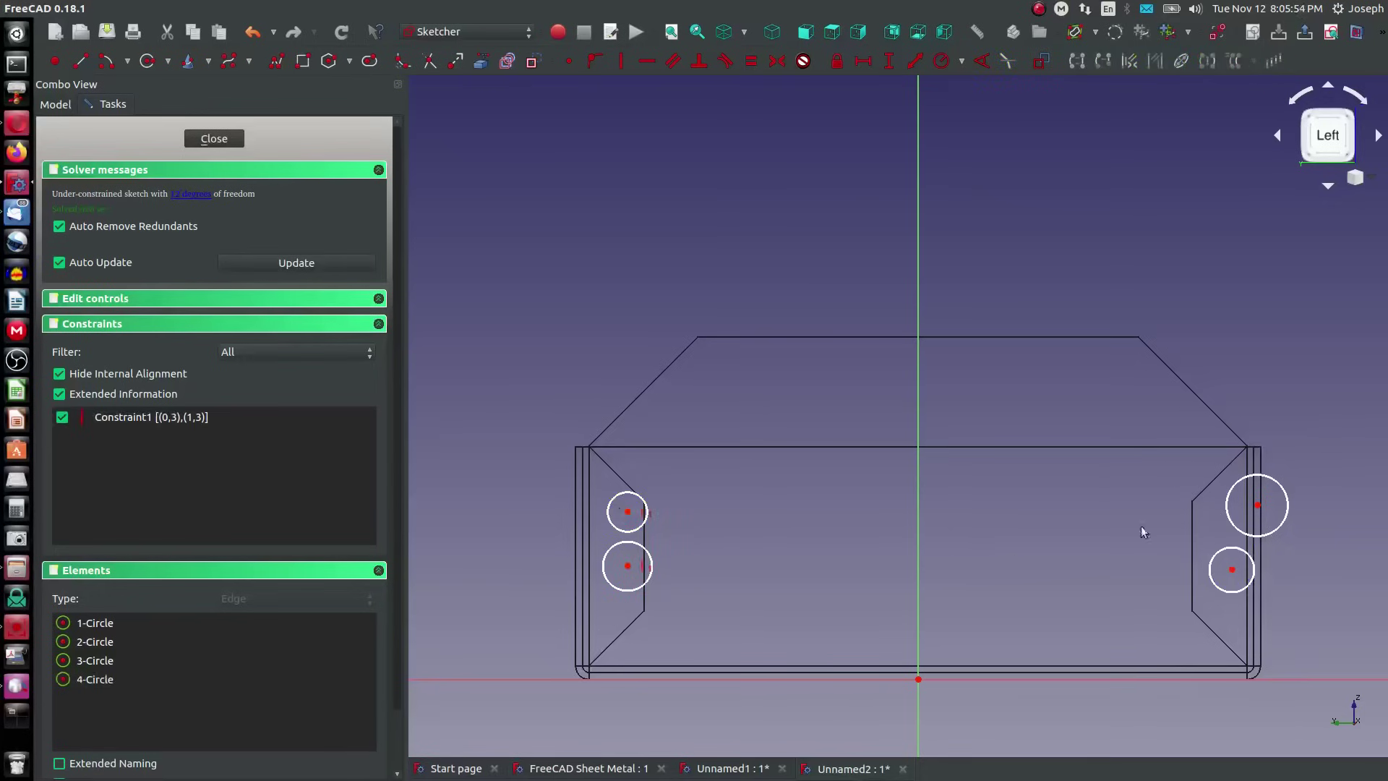
left_click(1257, 505)
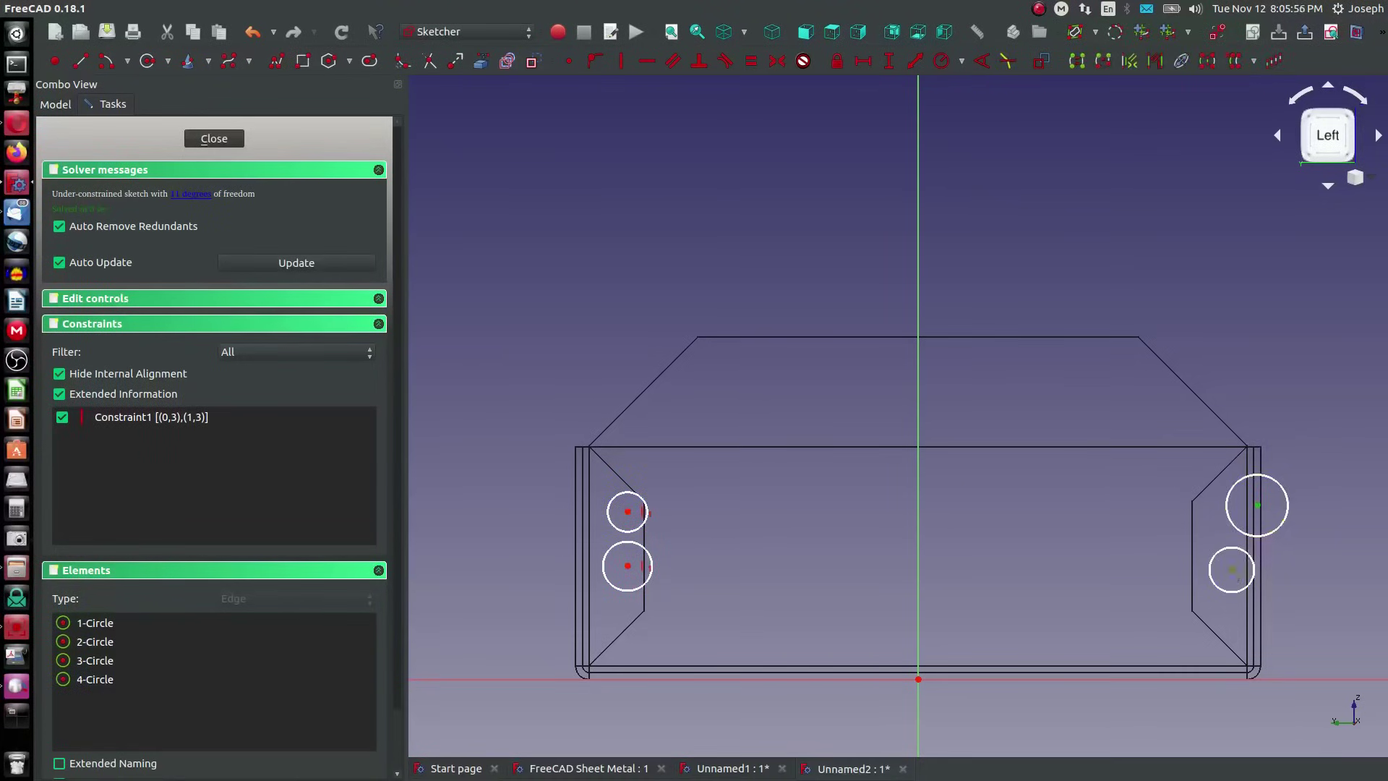
left_click(1232, 570)
key("v")
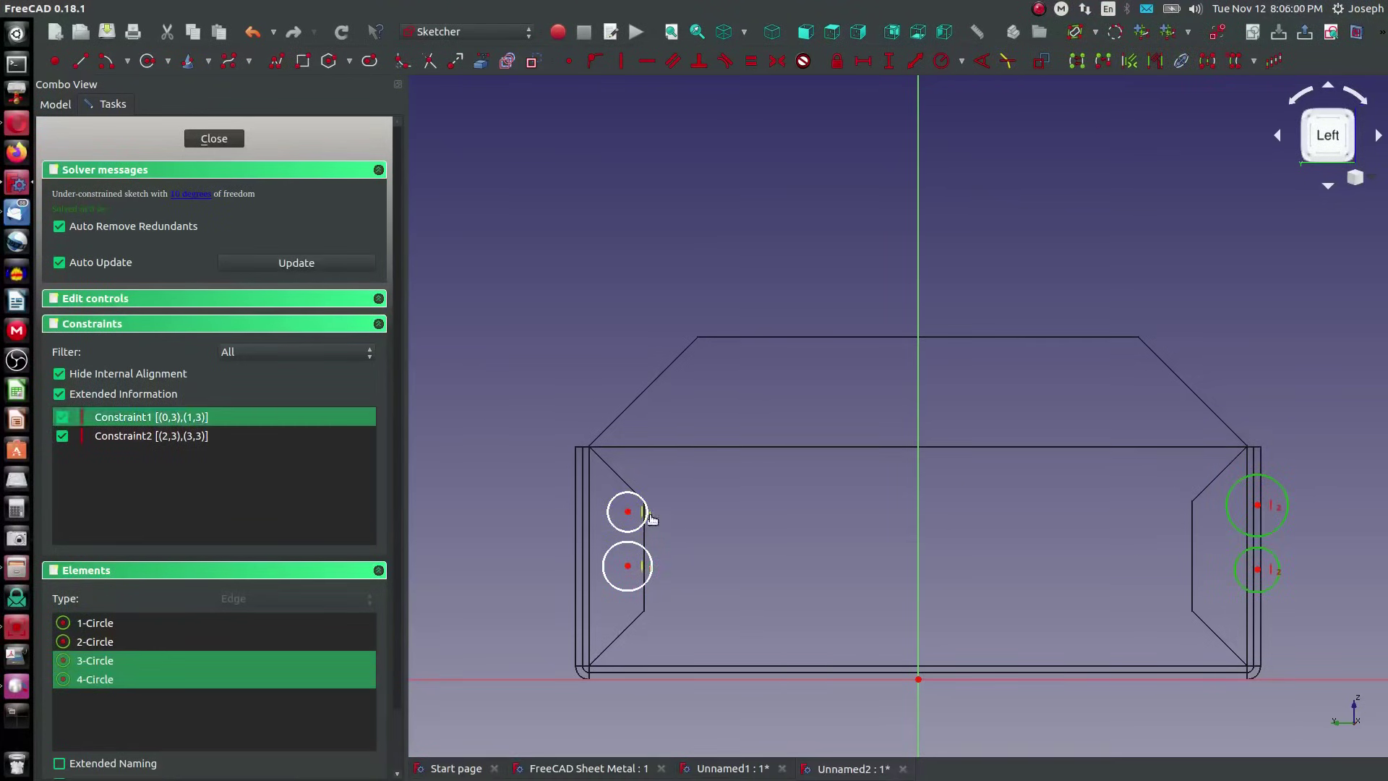
Constrain all four circles to equal radii
left_click(646, 530)
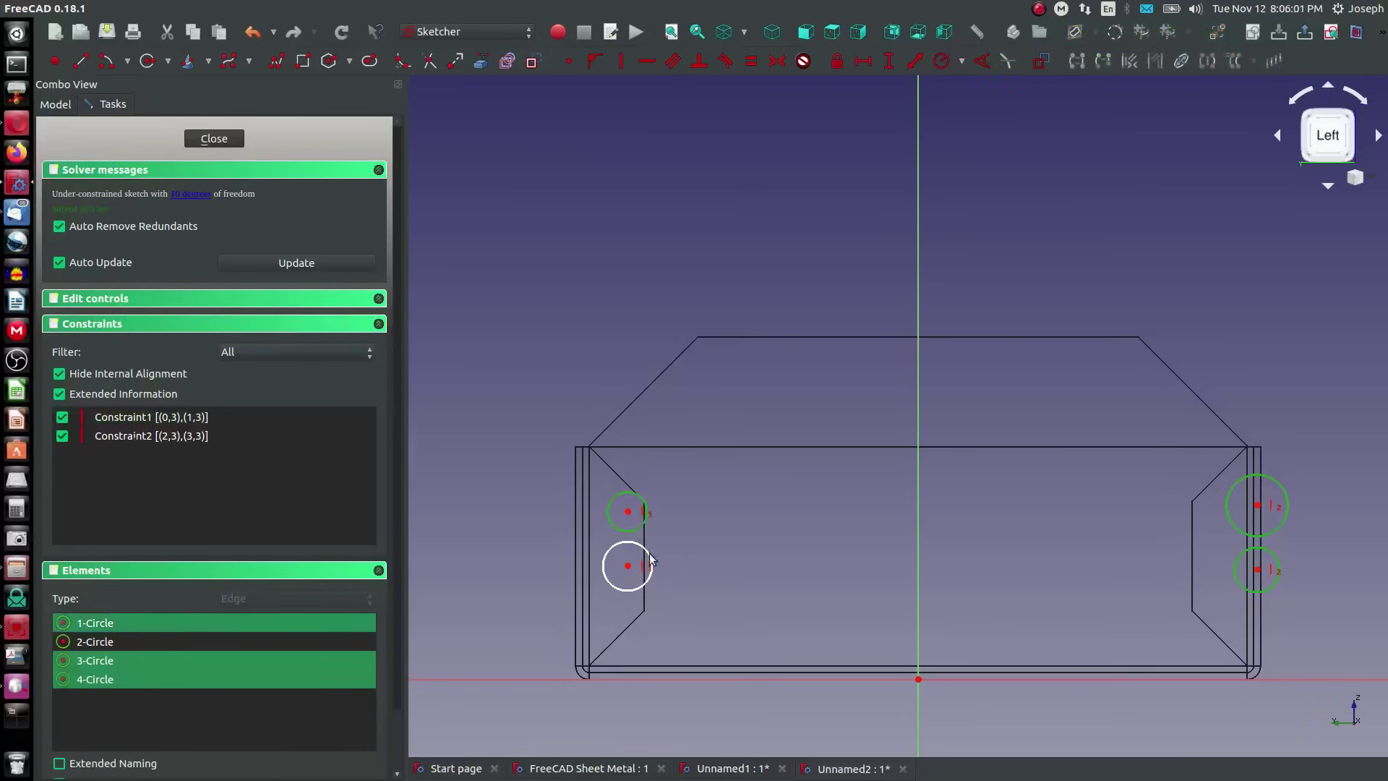
left_click(607, 555)
key("e")
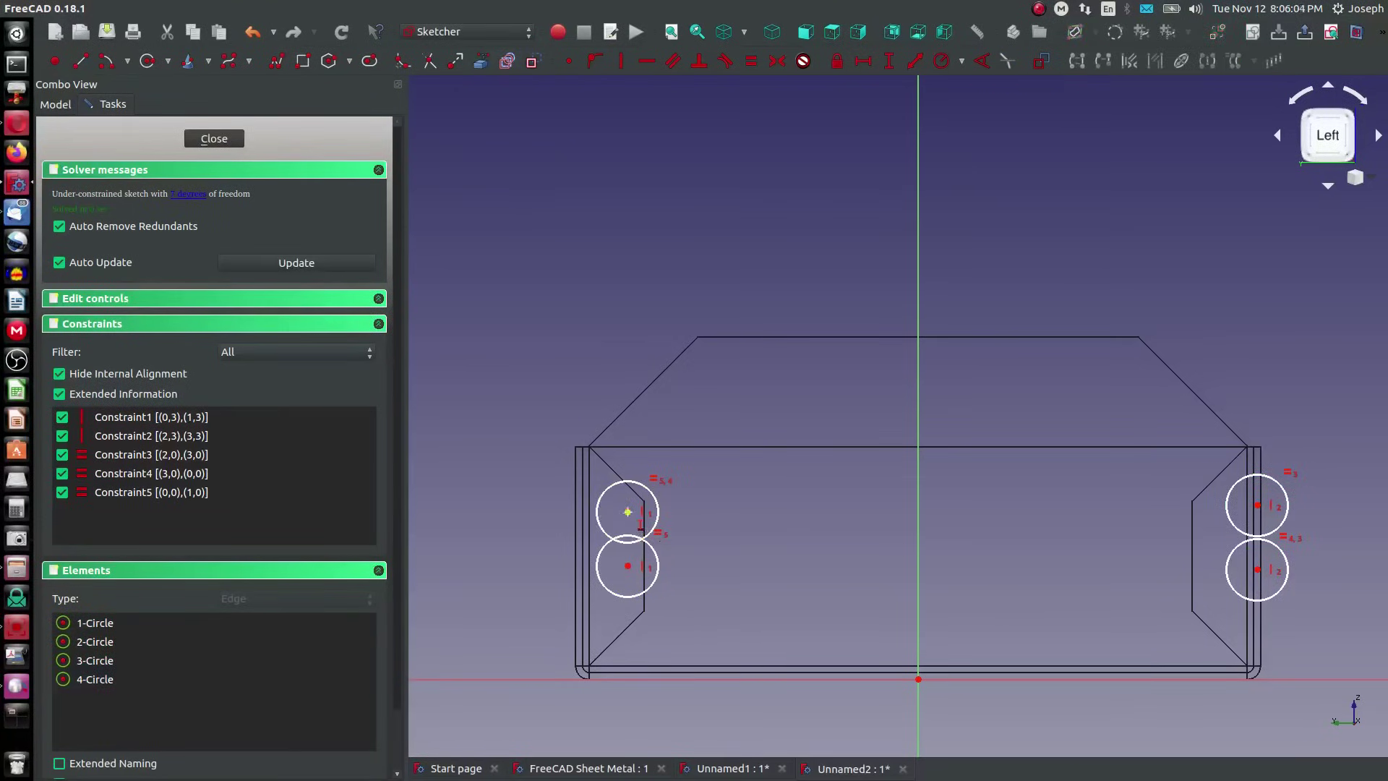
Set the vertical distance between the two left circle centres to 0.75 in
left_click(628, 512)
left_click(627, 566)
key("i")
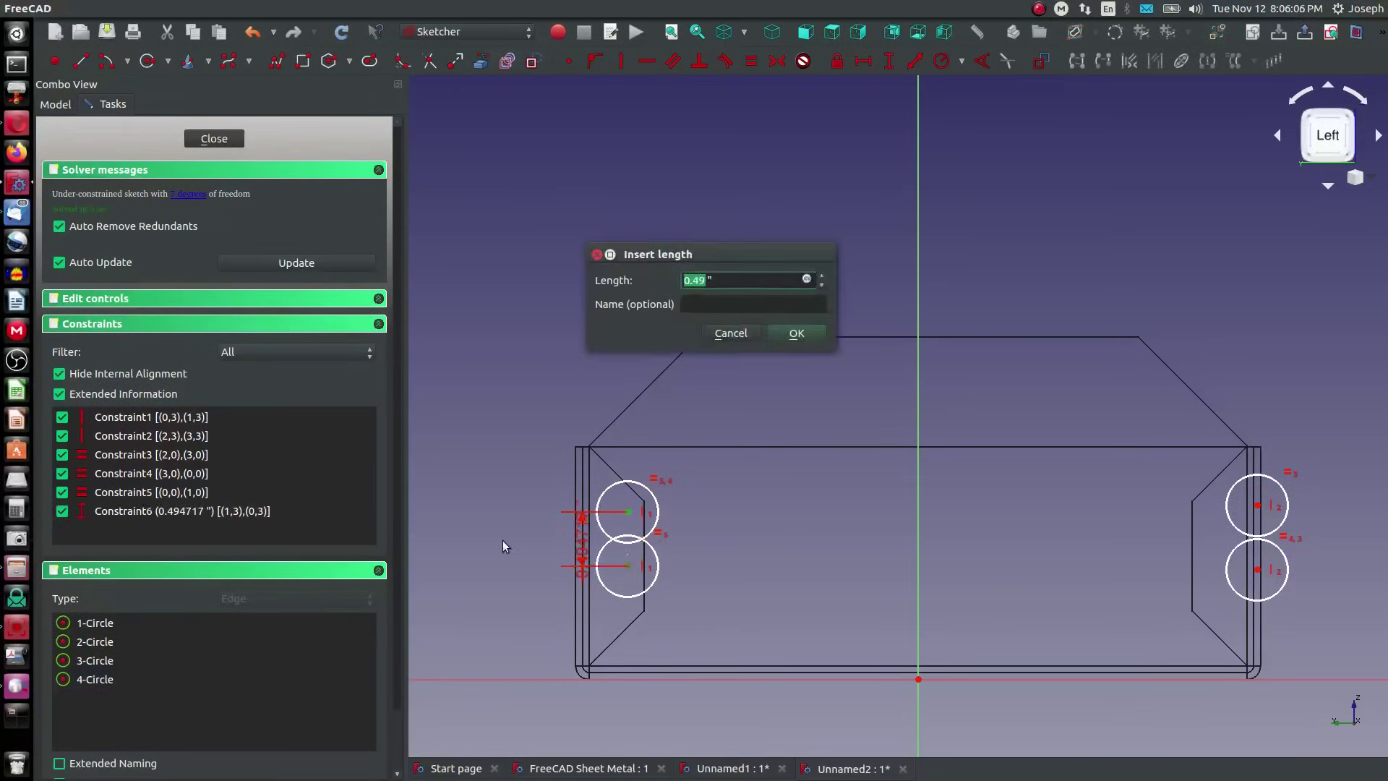
type("0.75")
key("Return")
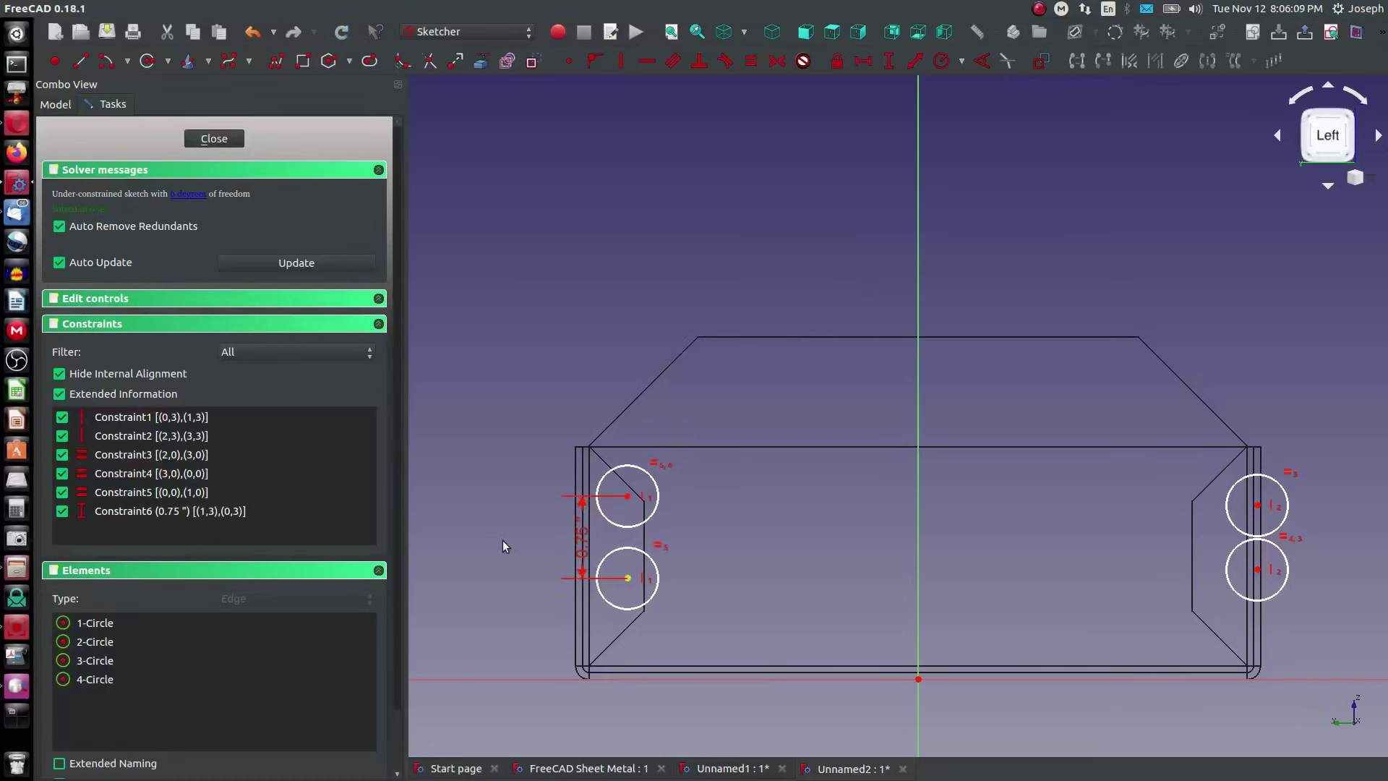
Give the upper left circle a radius of 0.0625 in
left_click(609, 472)
type("0.0")
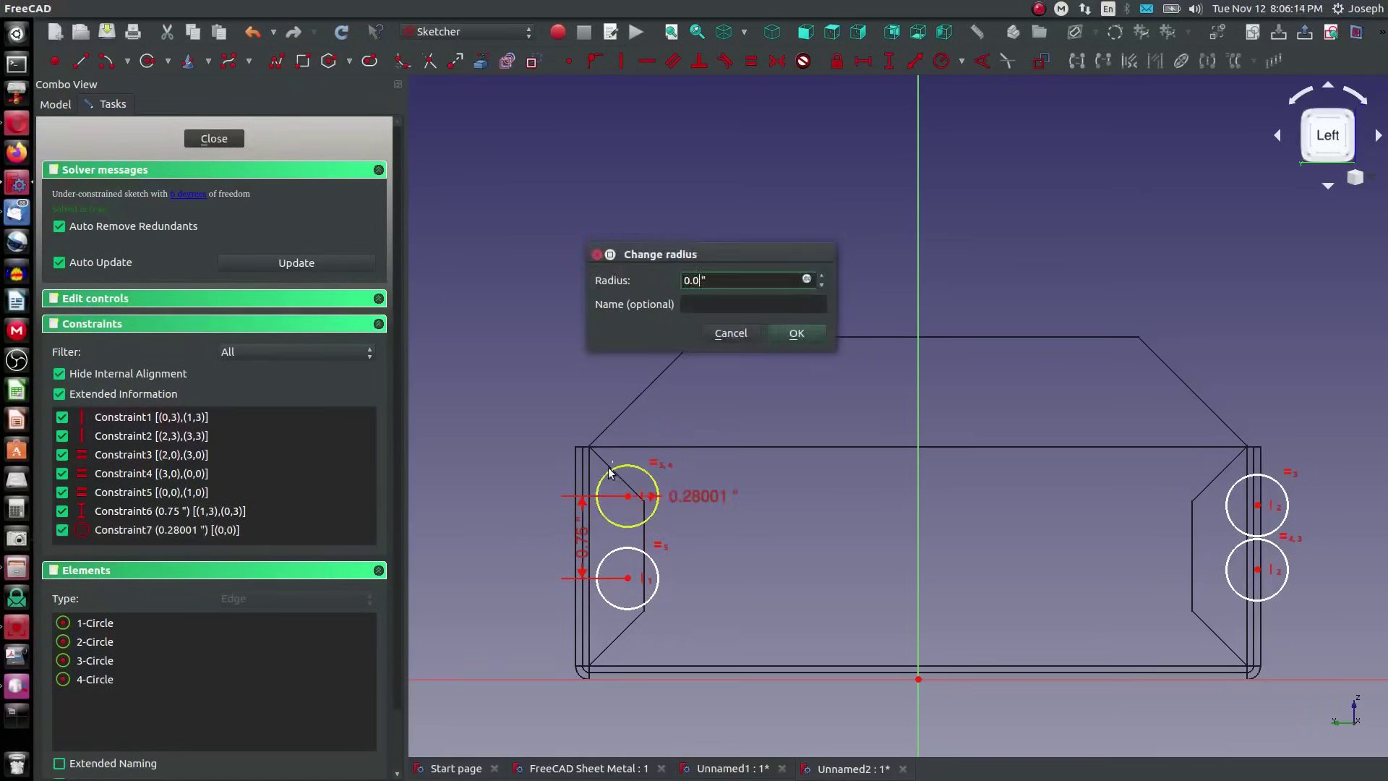
type("625")
key("Return")
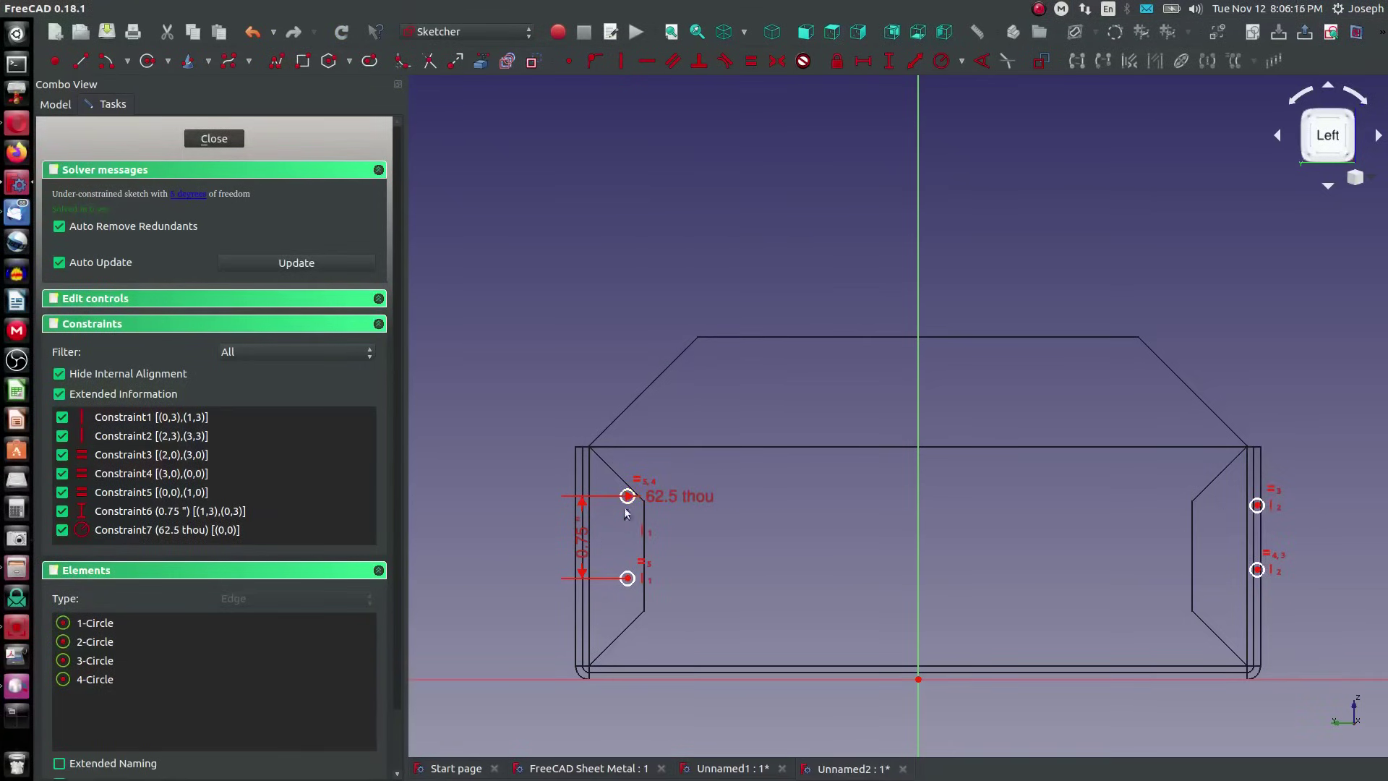
Shift the left circle pair slightly downwards, and align the upper and the lower circle centres horizontally across the wall
mouse_move(626, 499)
left_mouse_down()
mouse_move(612, 503)
mouse_move(620, 524)
left_mouse_up()
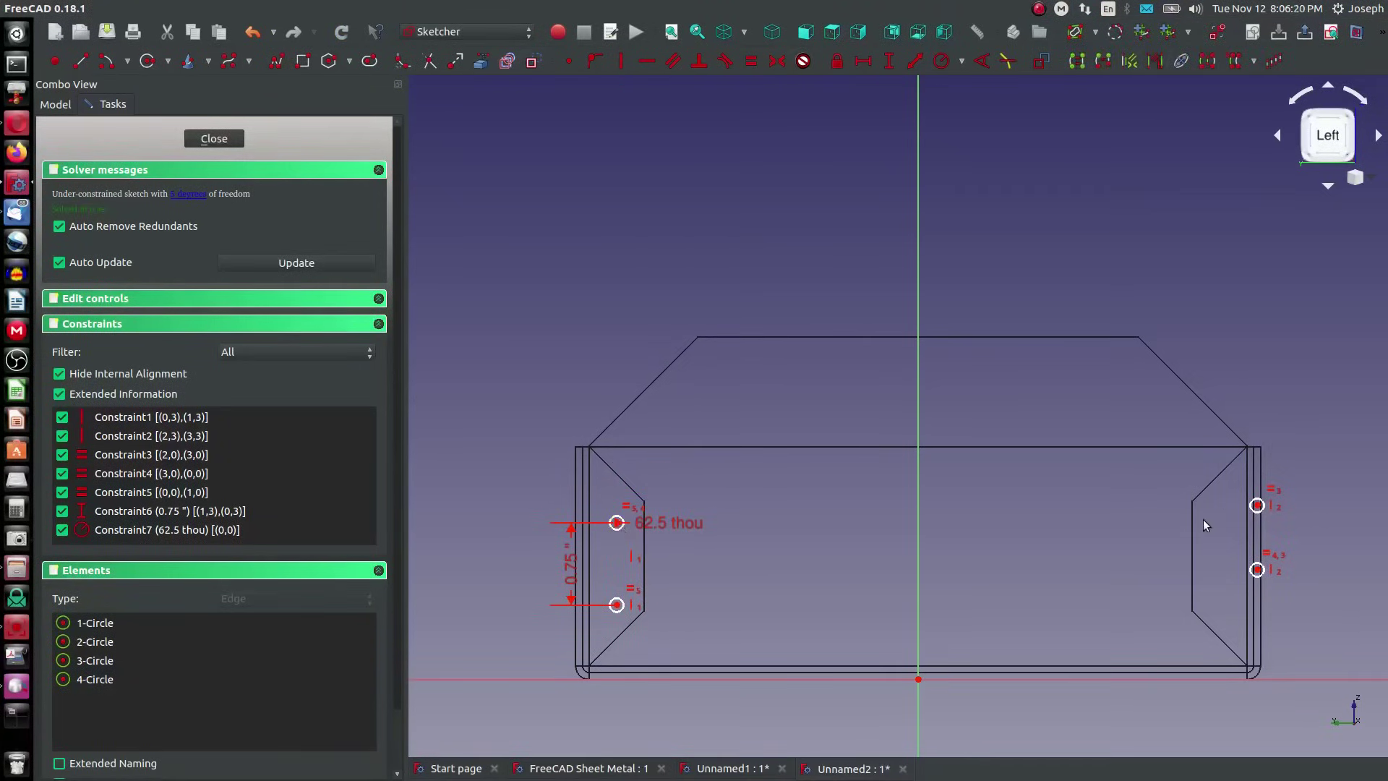
left_click(1256, 505)
key("h")
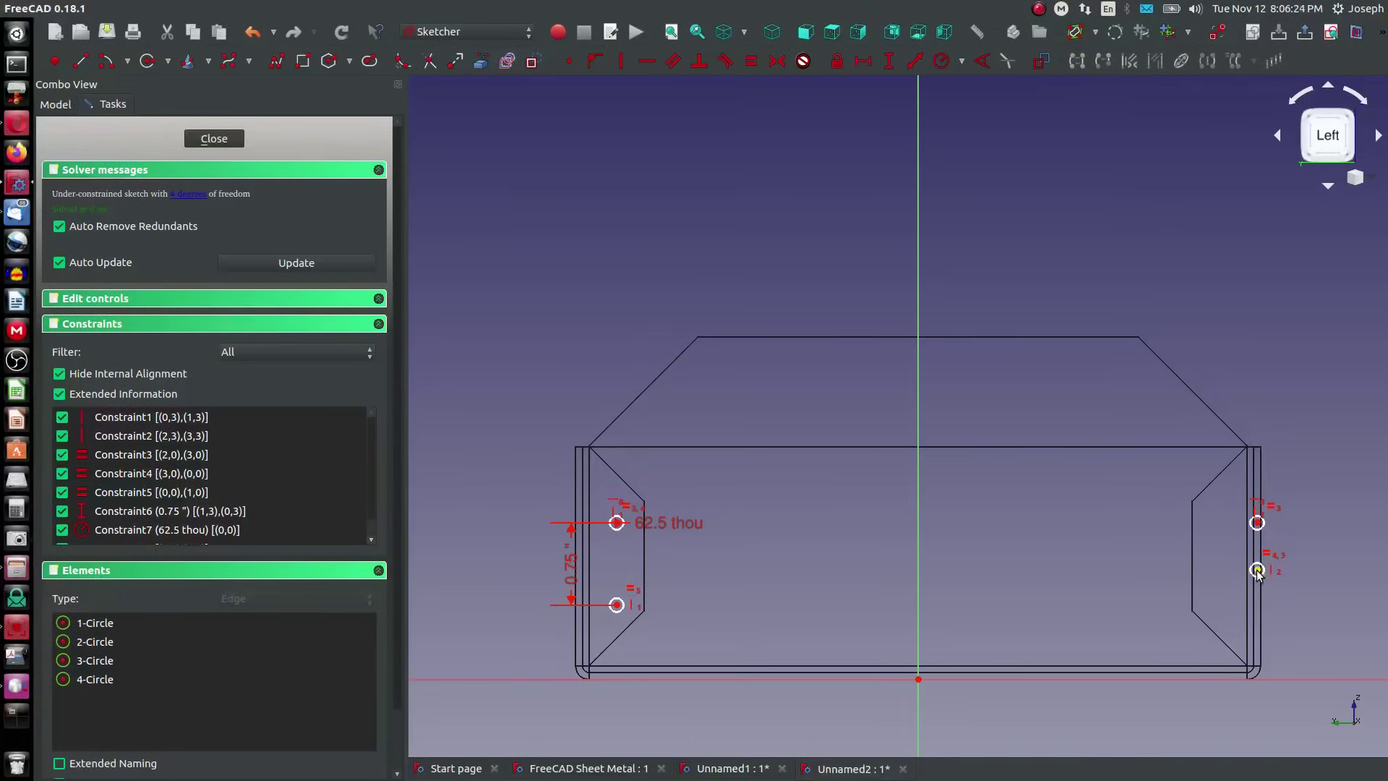
left_click(617, 605)
key("h")
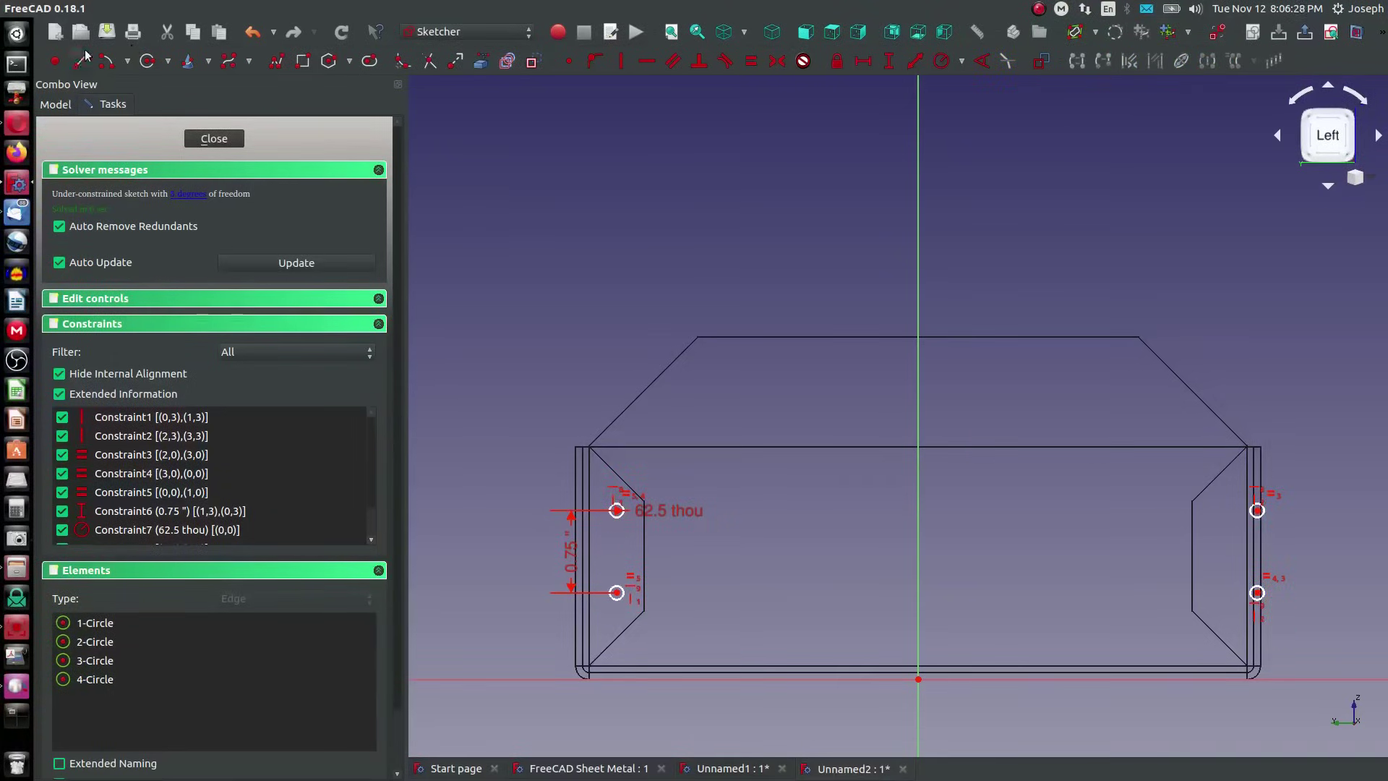
Place a reference point on the sketch's vertical axis, roughly midway up the end wall
left_click(55, 62)
left_click(920, 484)
right_click(942, 482)
left_click_drag(918, 483, 918, 526)
Make the upper right and lower left circle centres symmetric about the reference point, and position the hole pattern within the wall
left_click(778, 61)
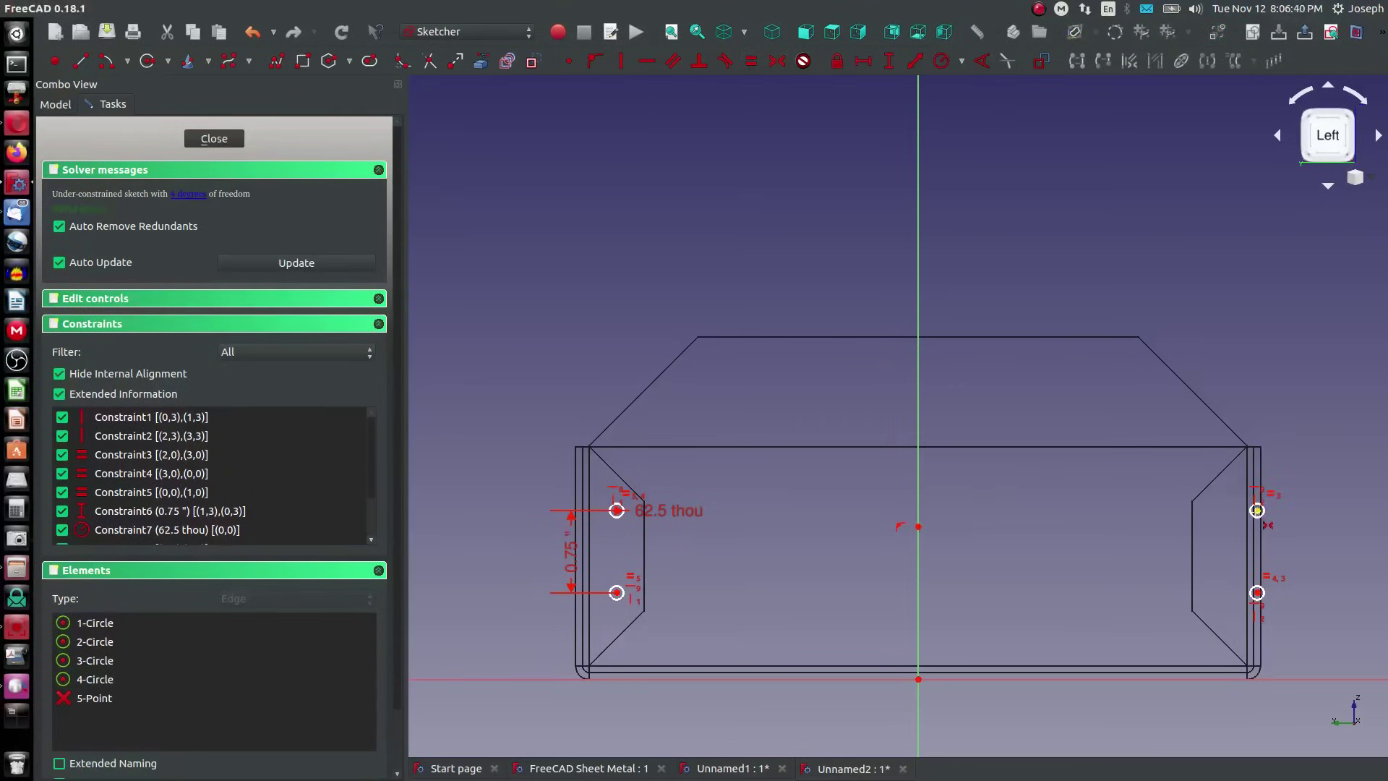
left_click(1258, 511)
left_click(918, 526)
left_click(617, 593)
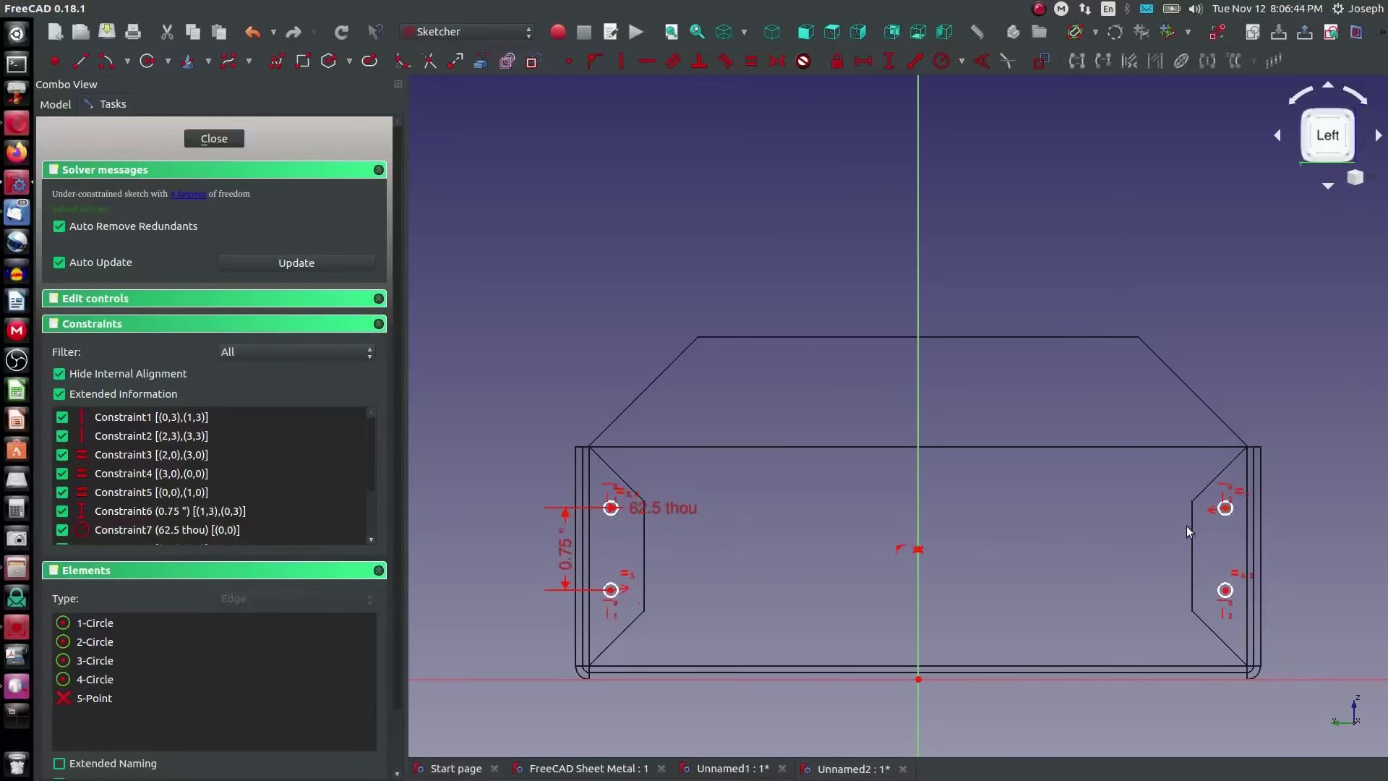
left_click_drag(1176, 510, 1230, 517)
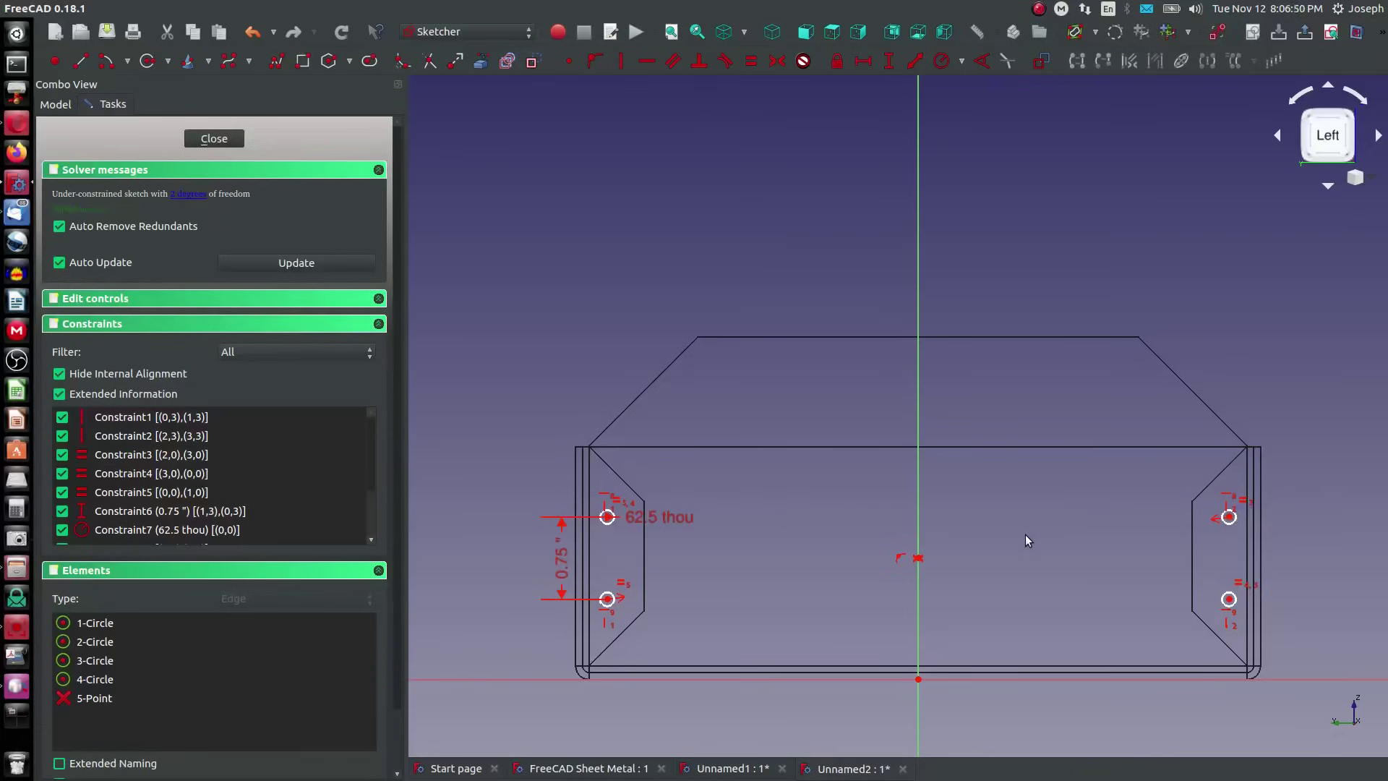
Add a vertical distance of 1 in between the origin and the reference point
left_click(918, 558)
left_click(918, 681)
type("i")
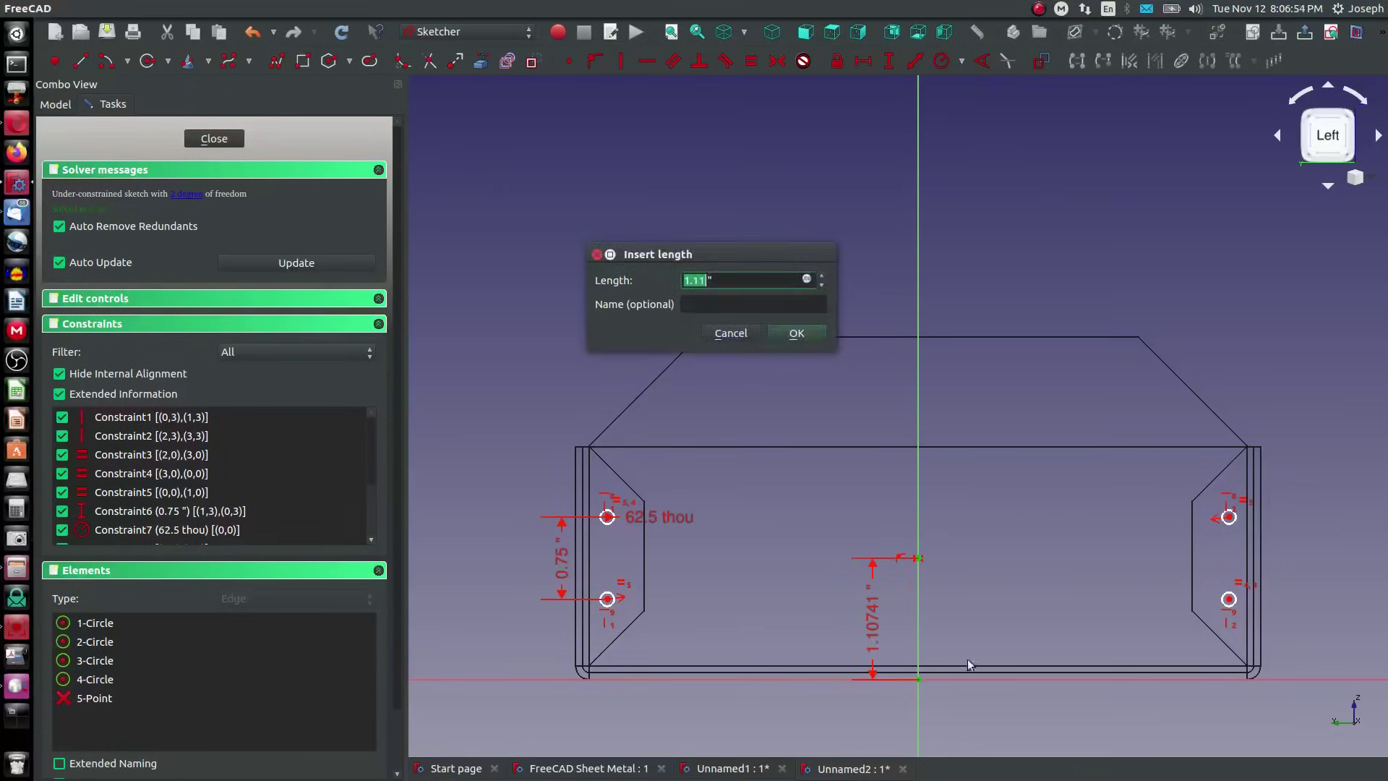
type("1")
key("Return")
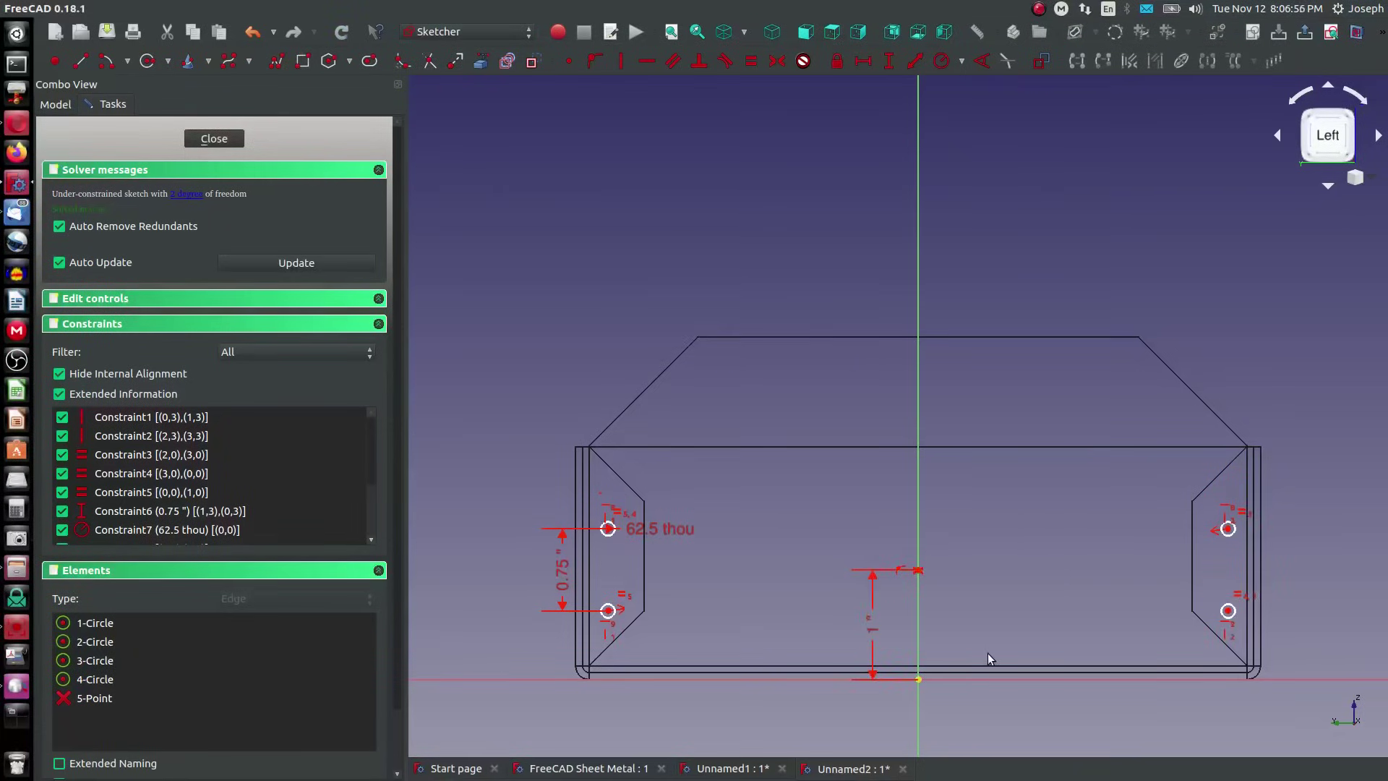
Set the horizontal distance between the left circle centres and the reference point to 2.75 in
key("i")
key("Escape")
key("shift+h")
left_click(608, 611)
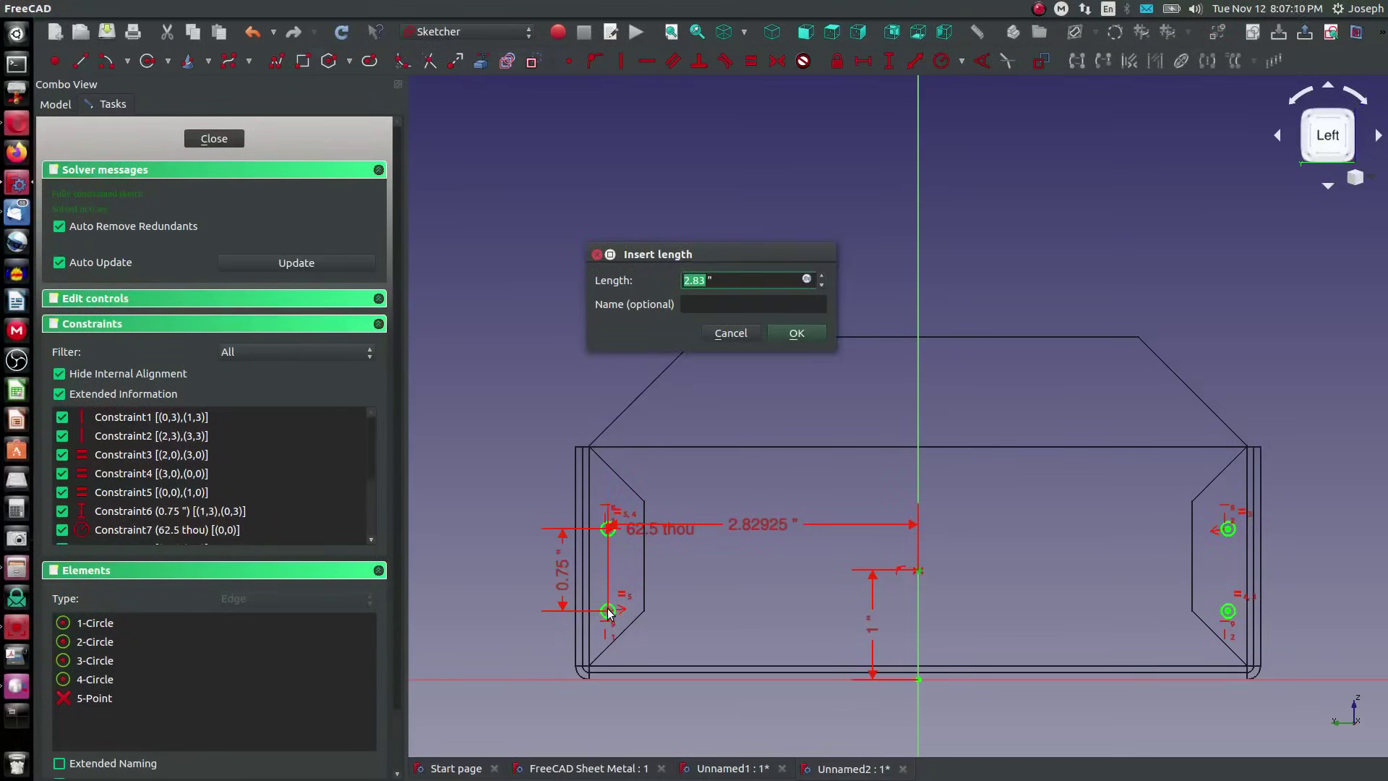
type("2.75")
key("Return")
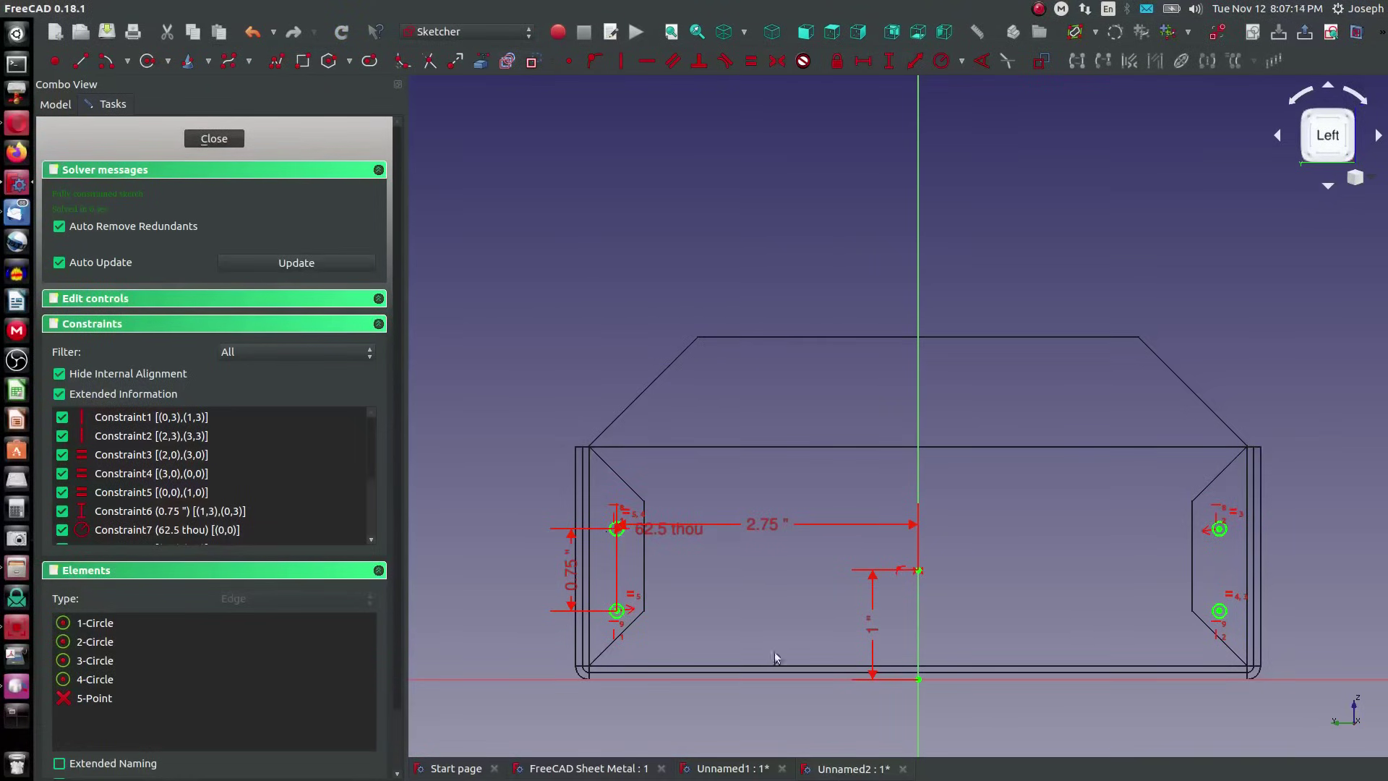
Change the reference point's height above the origin to 1.25 in
double_click(863, 630)
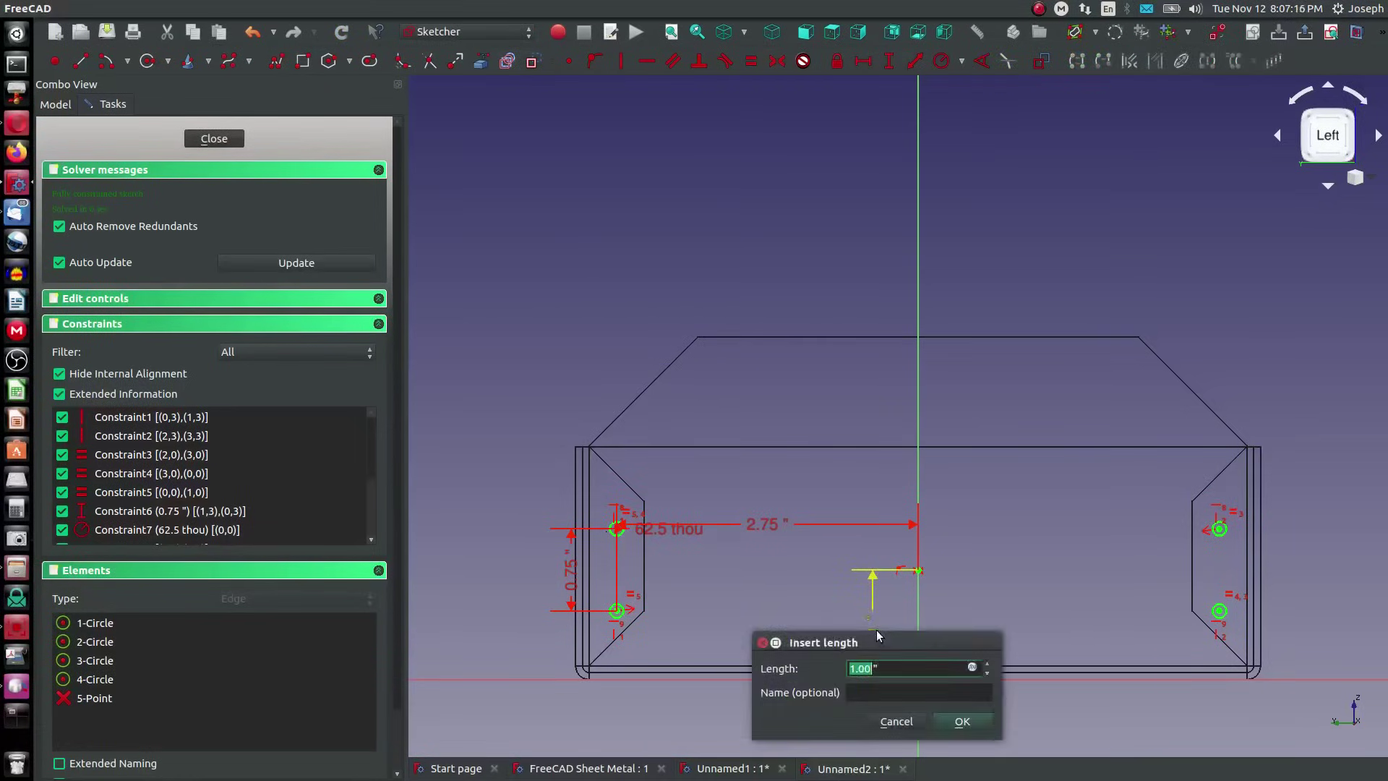
type("1.25")
key("Return")
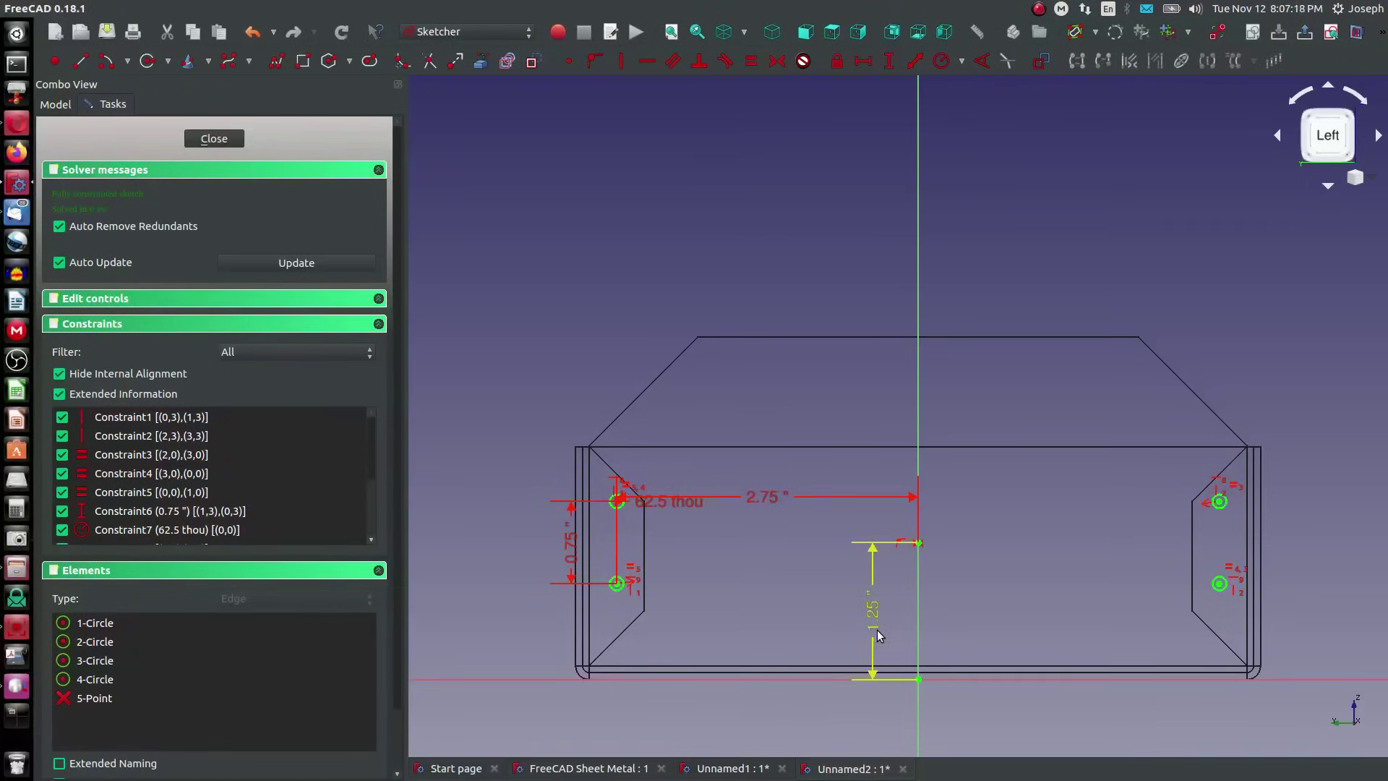
Set the reference point's height above the origin to 1.125 in and close the sketch
double_click(871, 619)
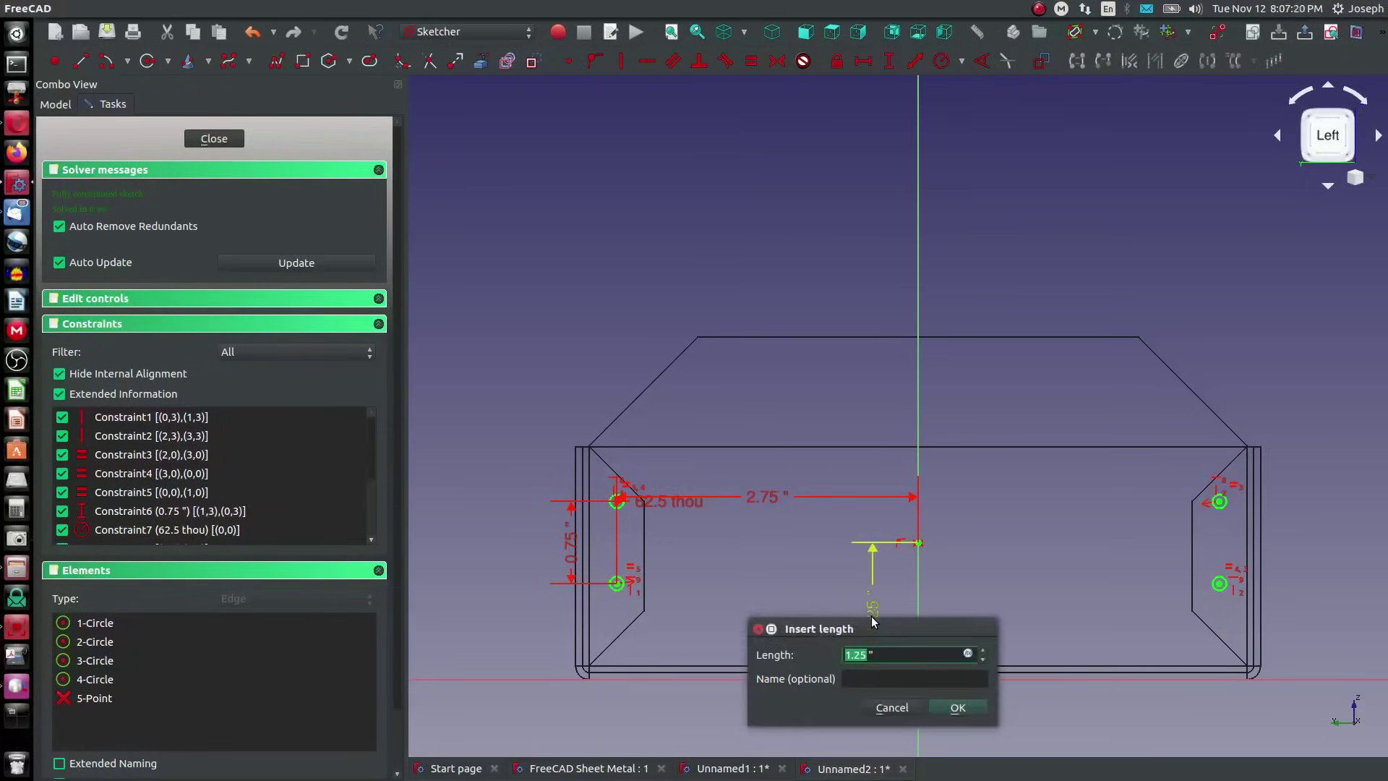
type("1.125")
key("Return")
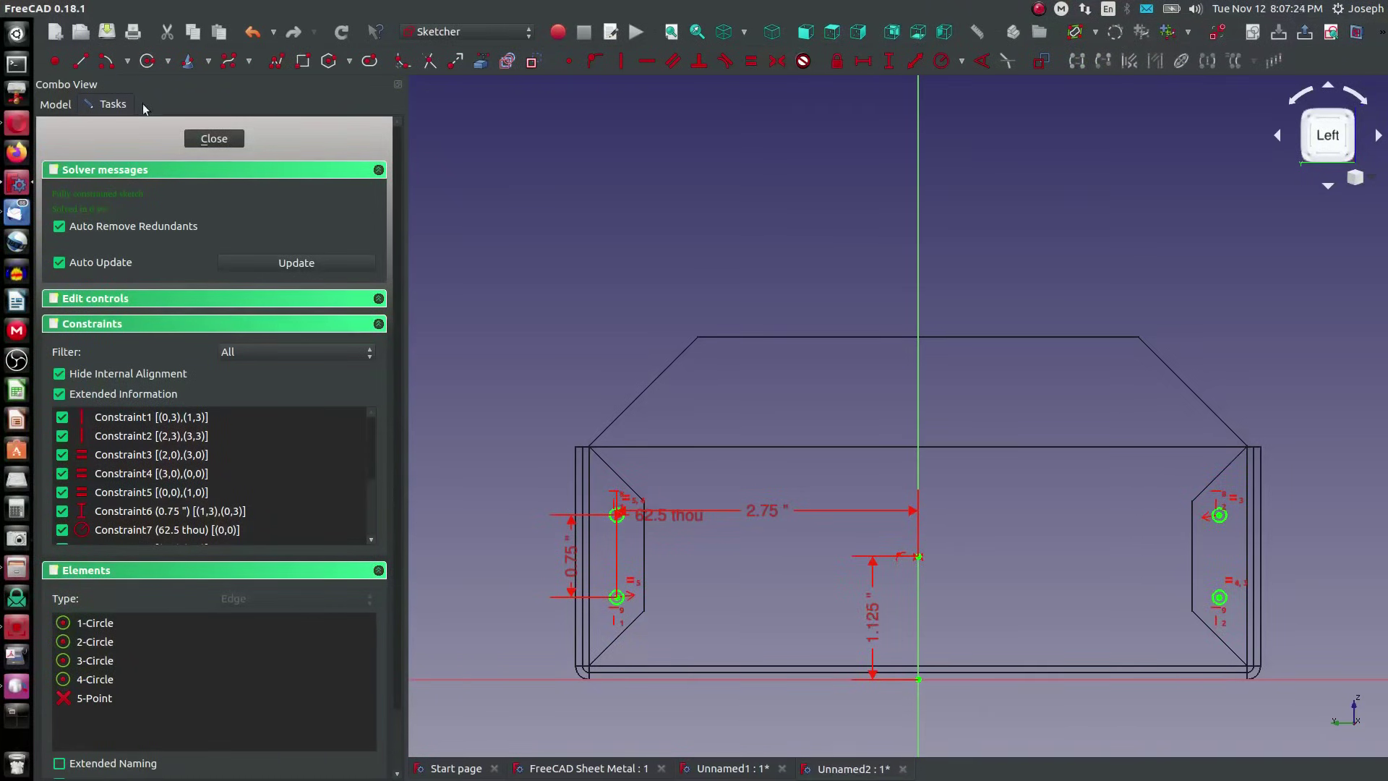
left_click(206, 138)
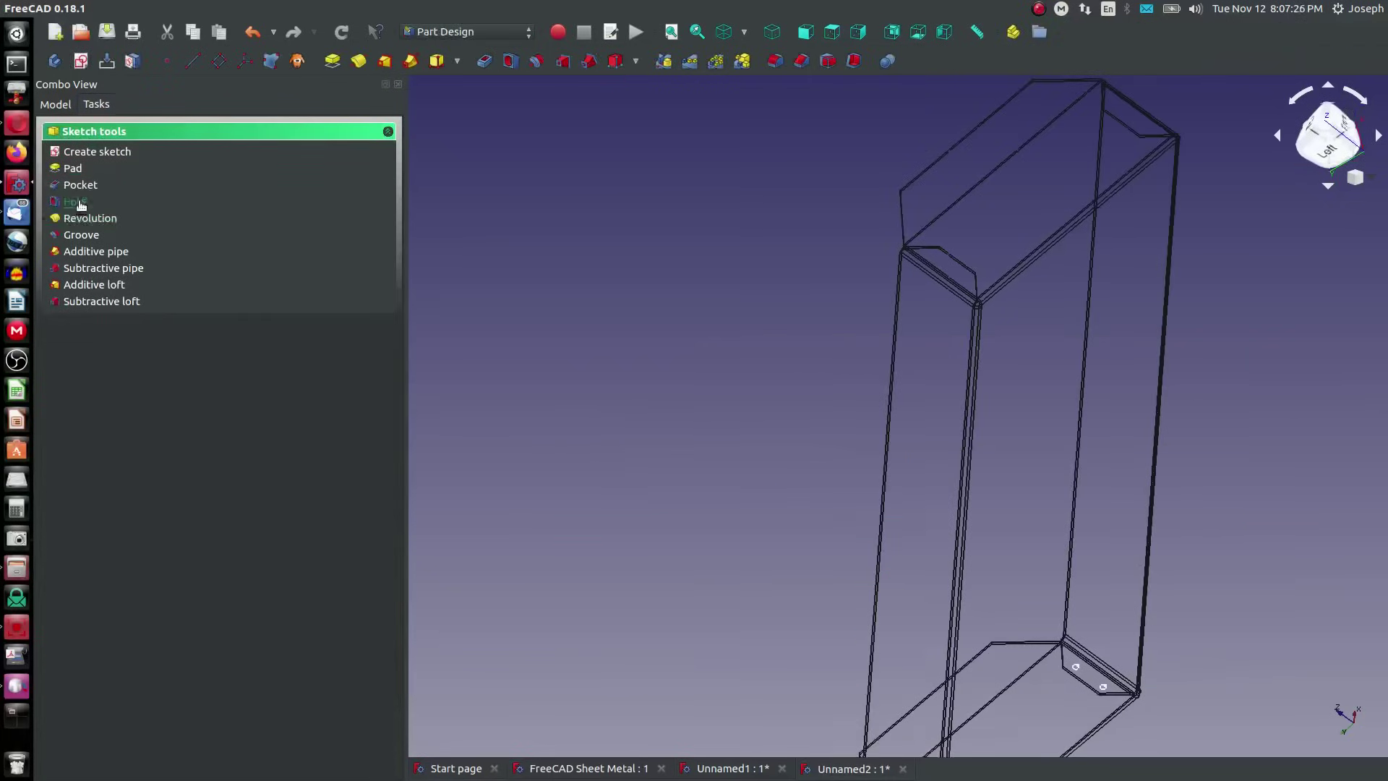
Cut the four circles as a Pocket of type Through all, passing through both end walls
left_click(81, 187)
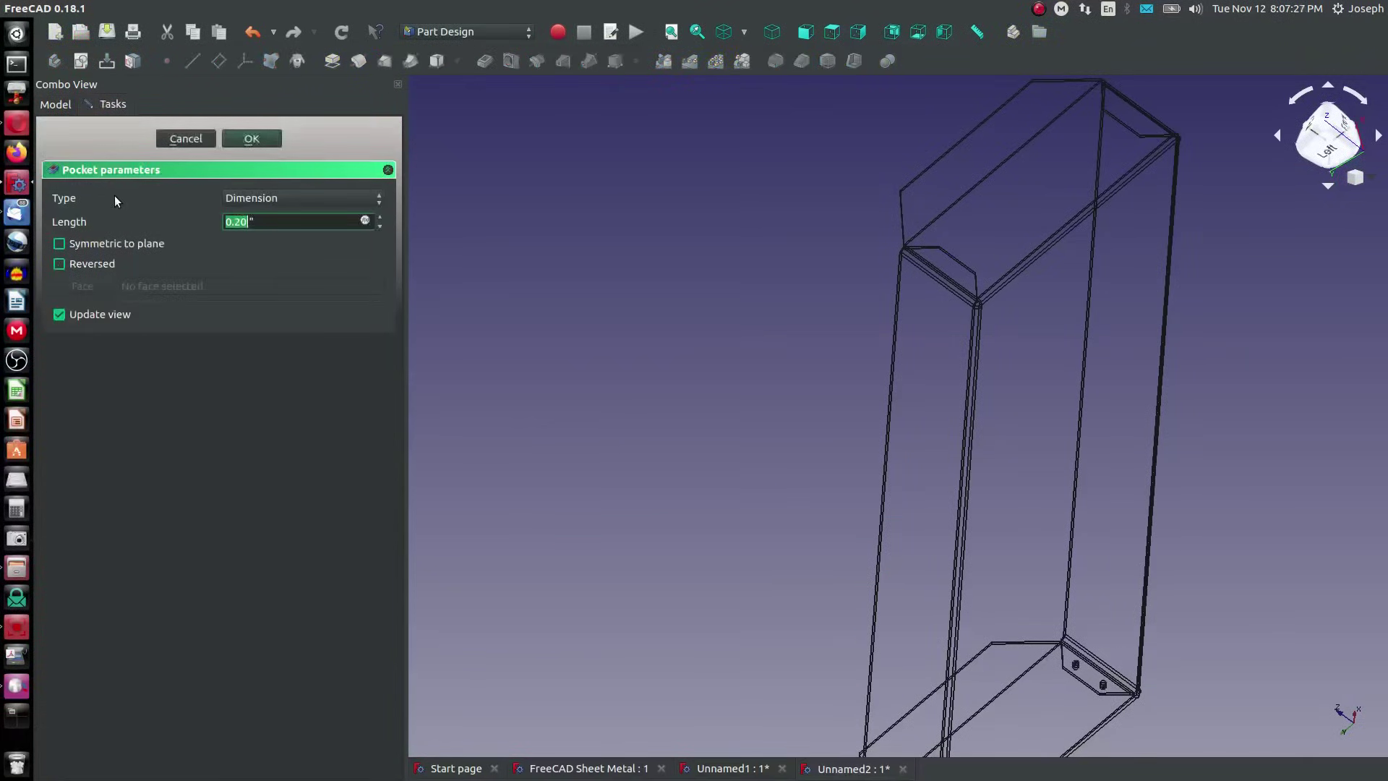
left_click(238, 204)
left_click(263, 221)
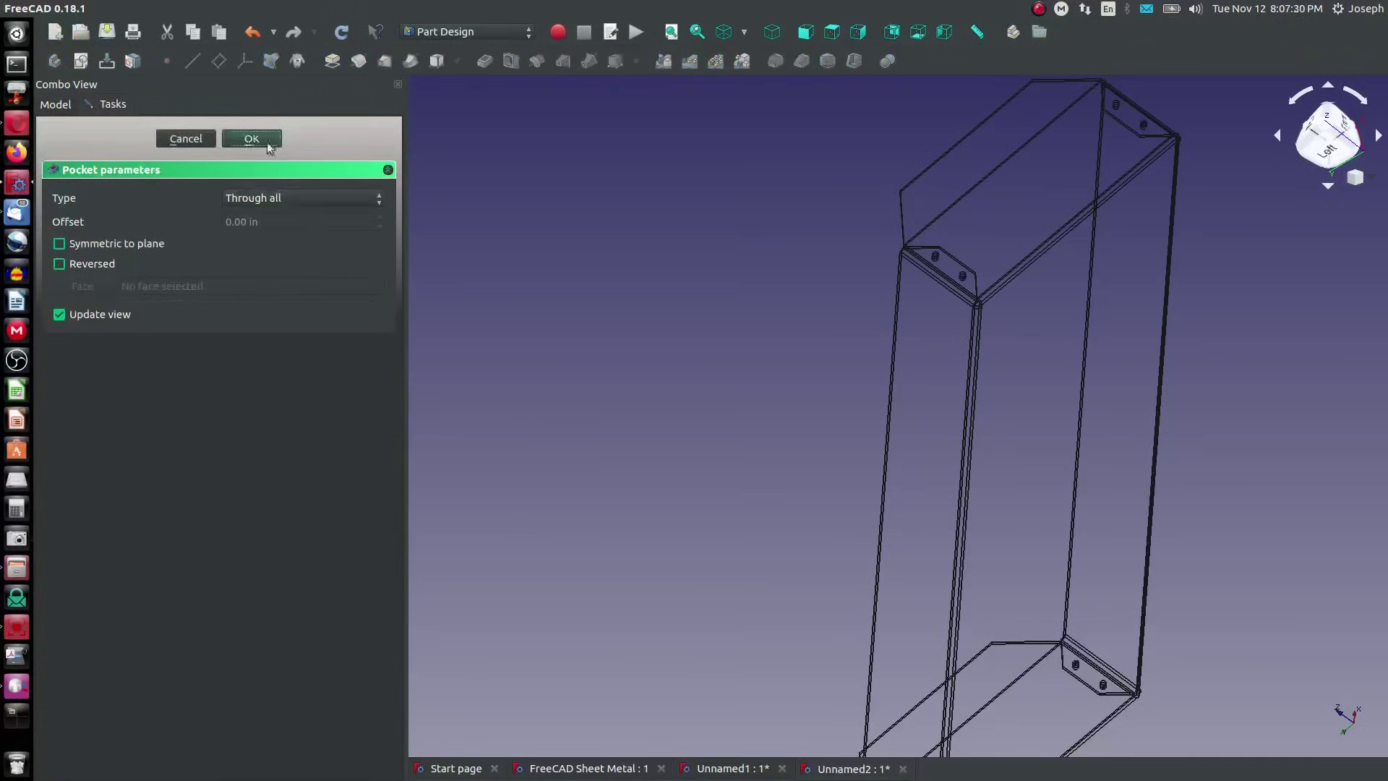
left_click(252, 138)
Switch the box's display from wireframe back to shaded faces with edges
scroll(959, 418, "down", 4)
scroll(1032, 534, "up", 3)
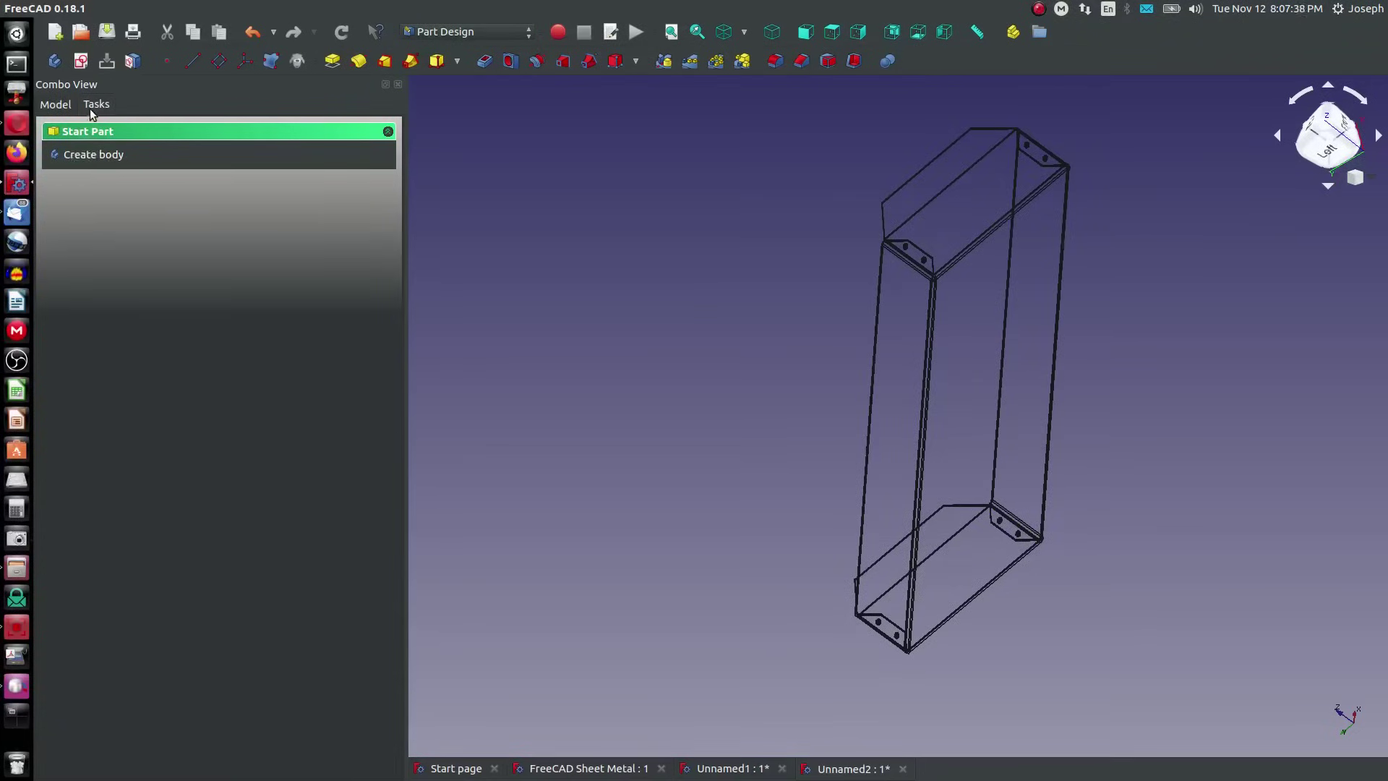
middle_click_drag(444, 228, 1083, 405)
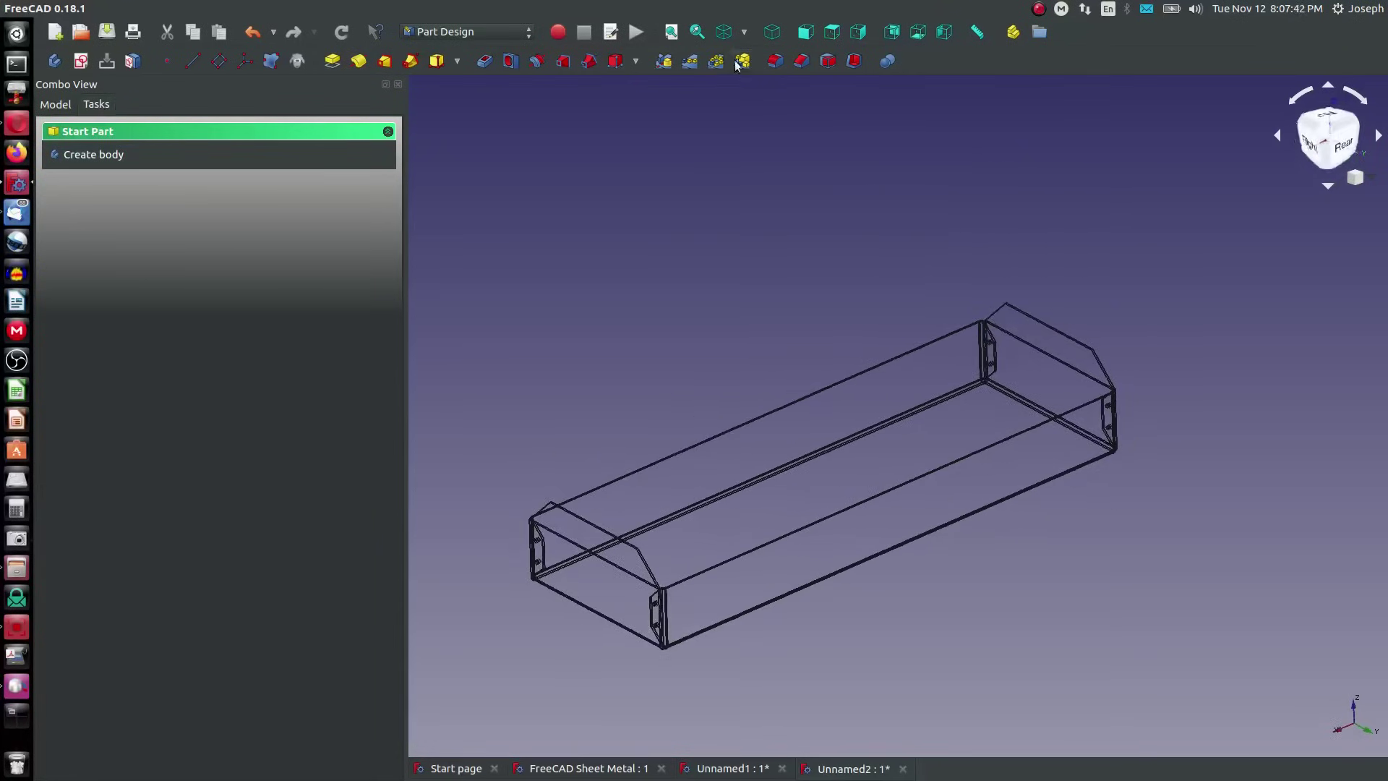
left_click(746, 33)
left_click(745, 78)
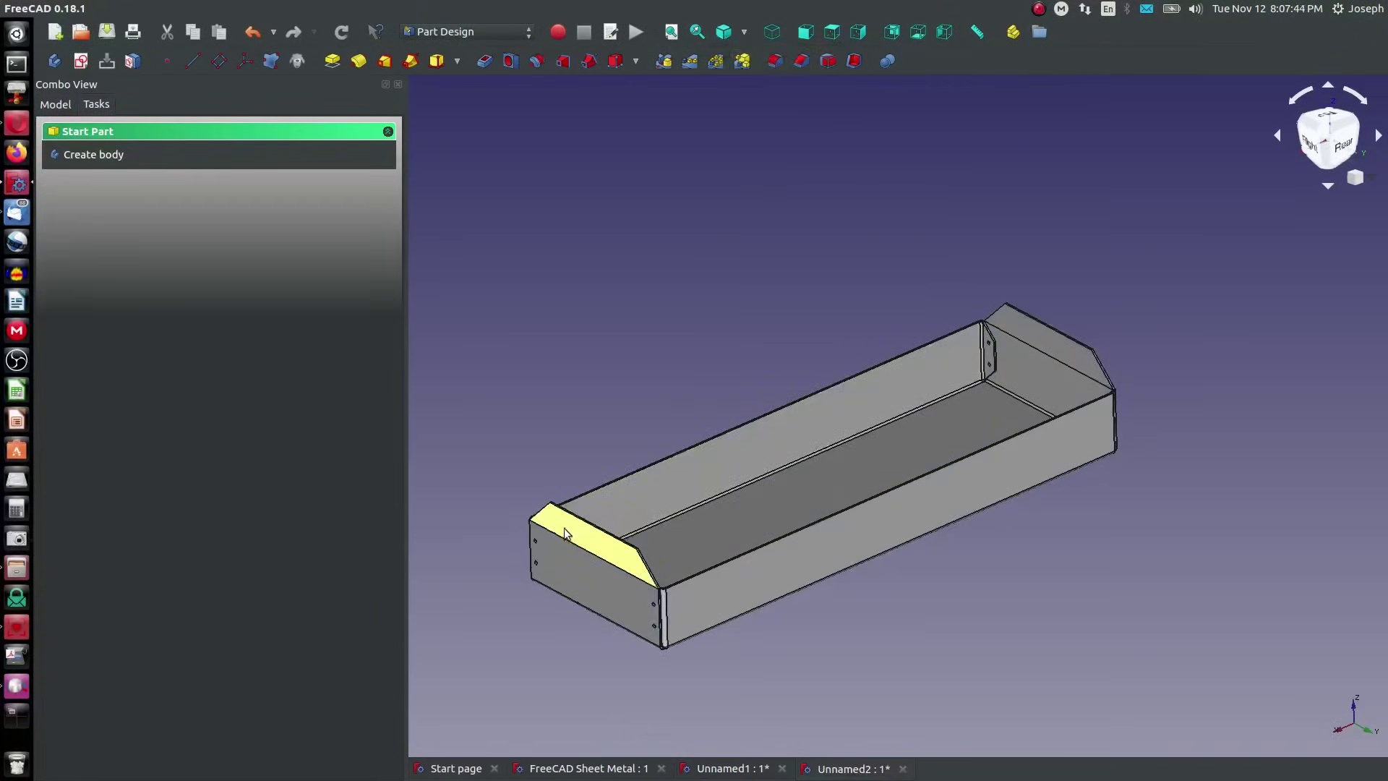
Fillet the short edge at one upper corner of the chamfered end wall with a 125 thou radius
scroll(755, 592, "up", 5)
scroll(754, 594, "up", 2)
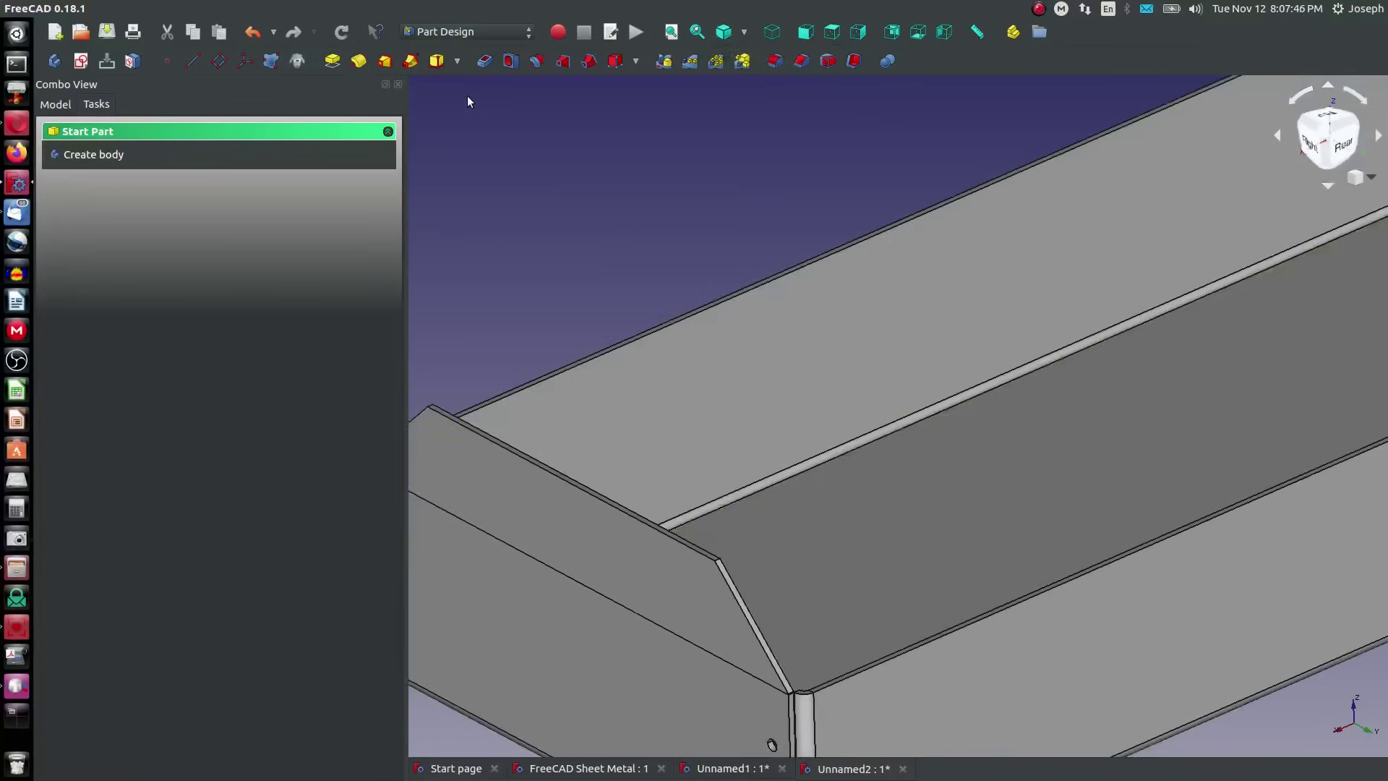
left_click(775, 62)
left_click(775, 322)
scroll(739, 578, "up", 2)
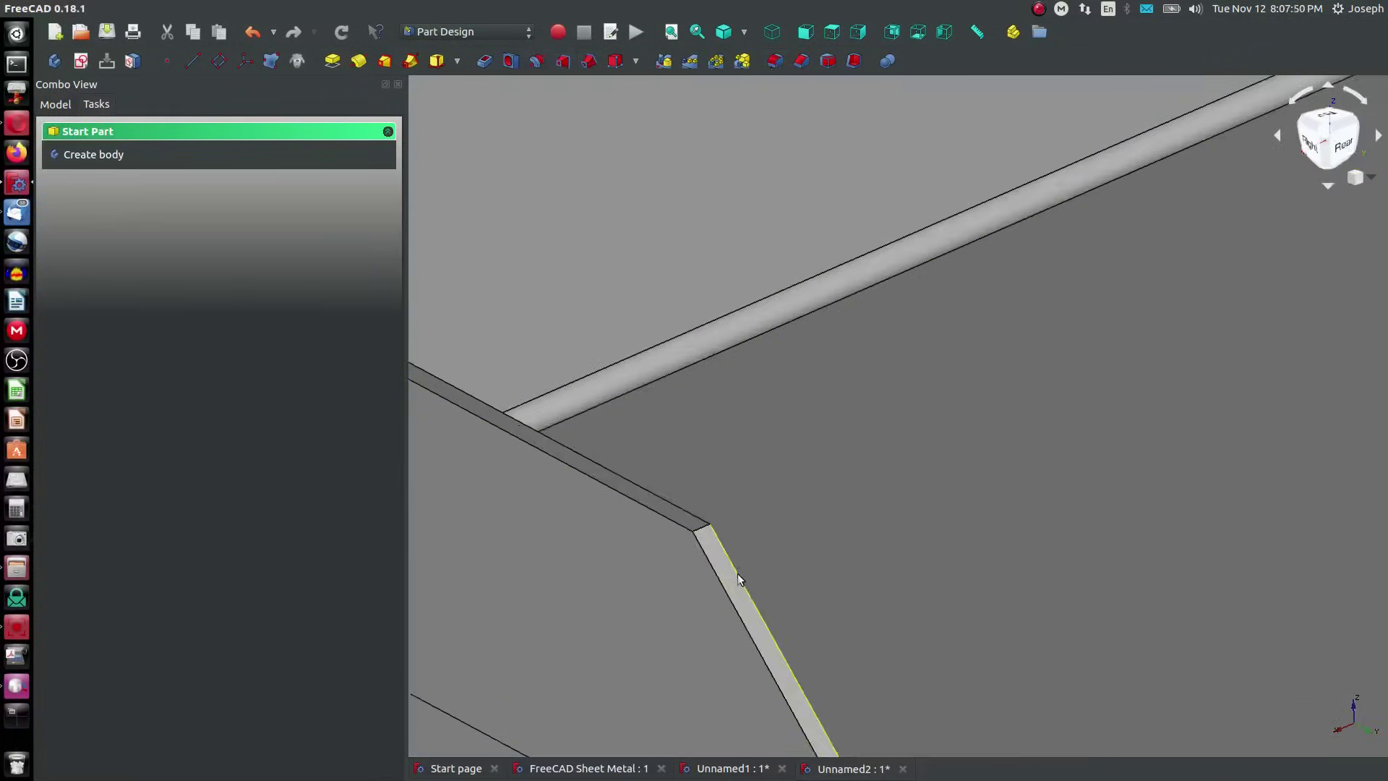
left_click(739, 578)
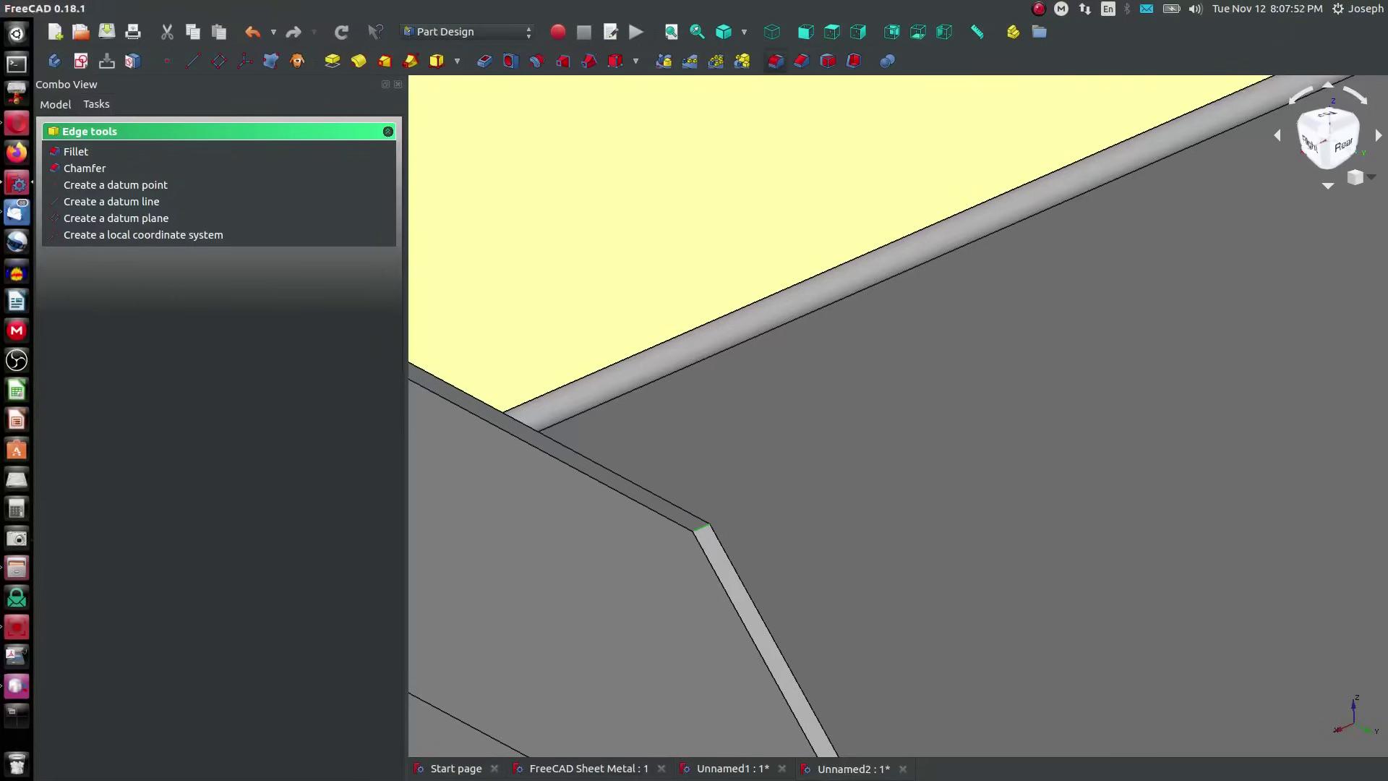
left_click(775, 60)
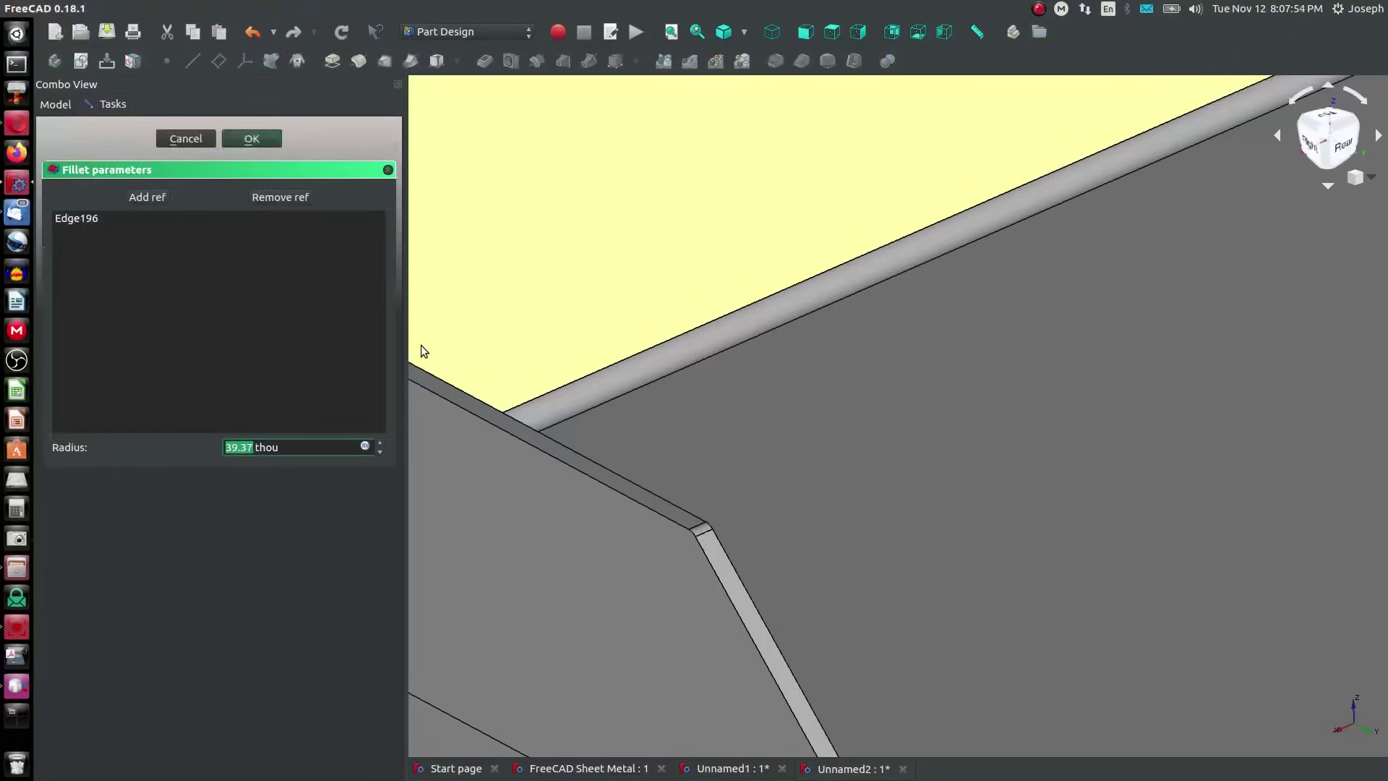
type("1")
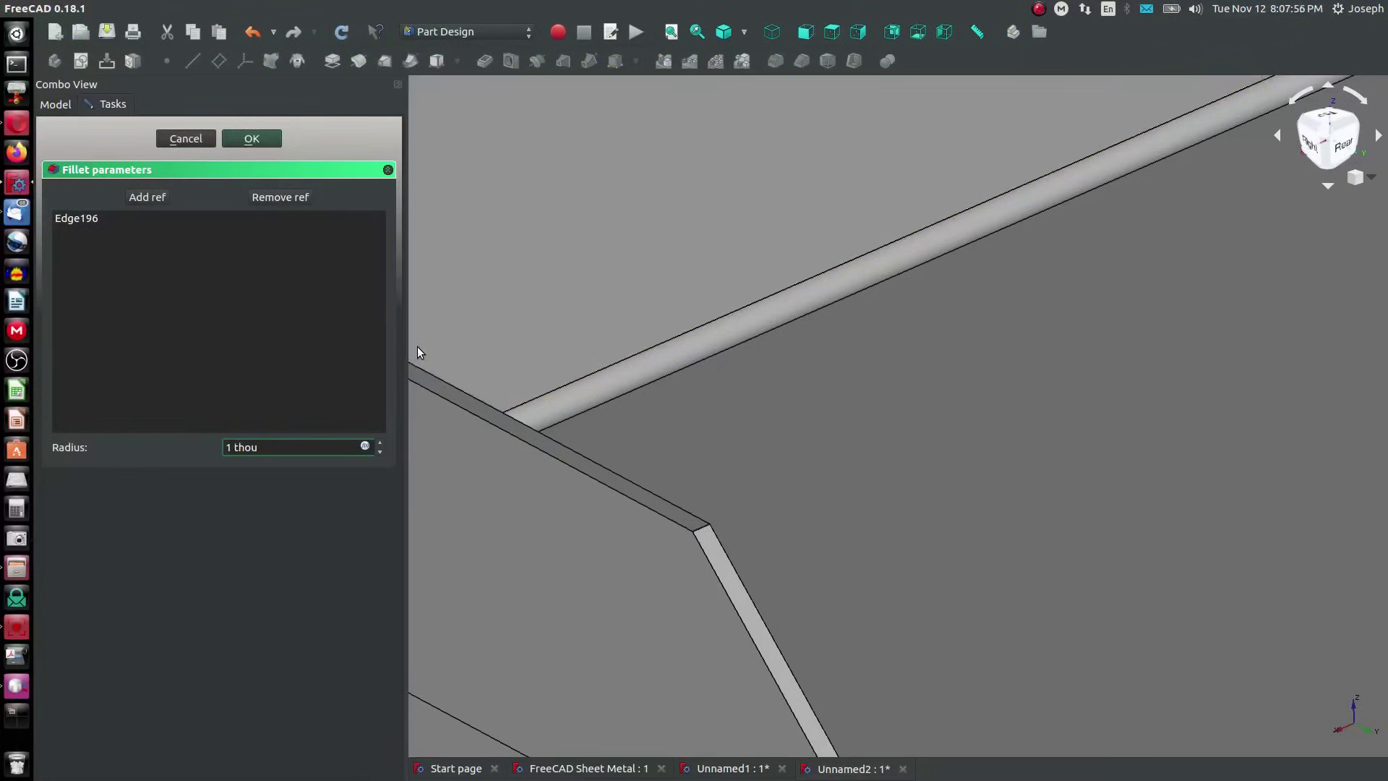
type("25")
Add the short edge at another upper corner of the chamfered end walls to the fillet
scroll(722, 479, "down", 3)
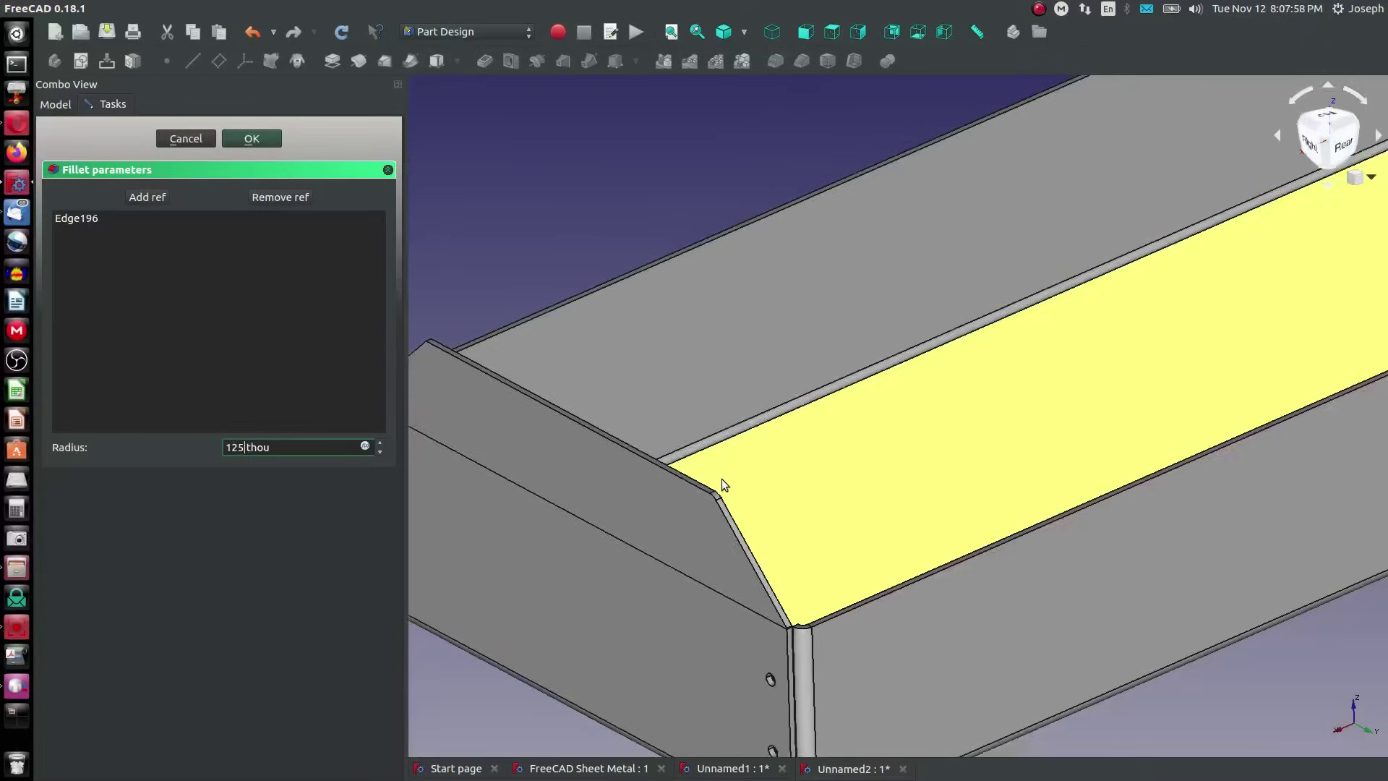
middle_click_drag(573, 477, 861, 513)
scroll(1208, 448, "up", 5)
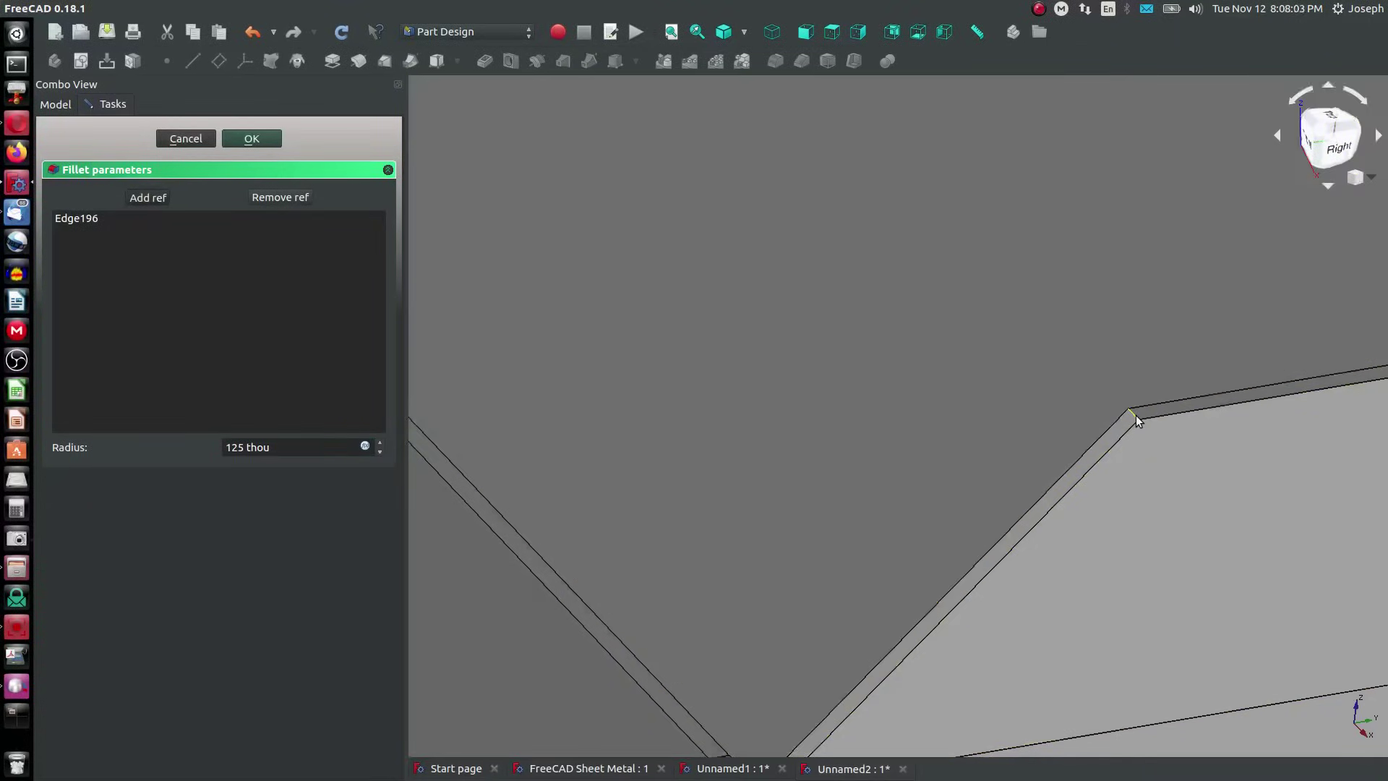
left_click(1110, 435)
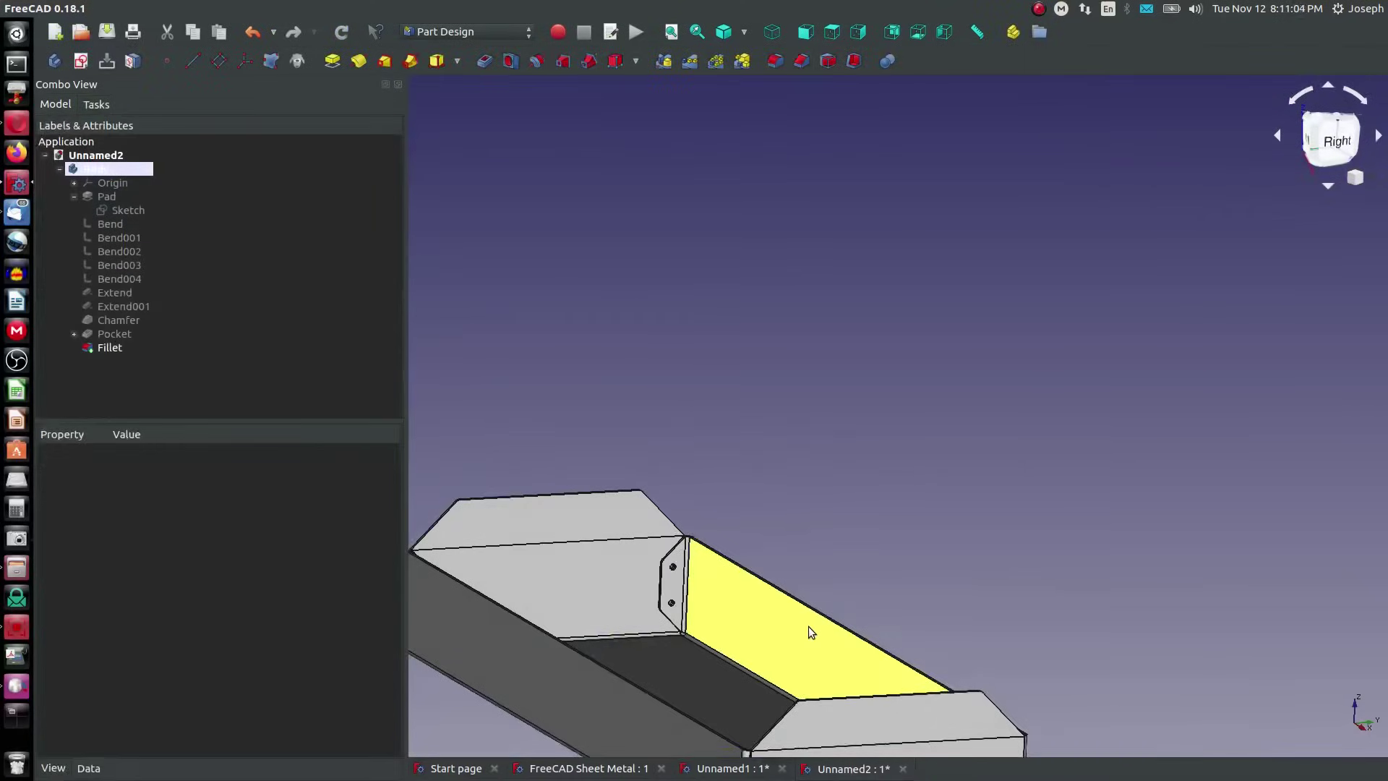
In the Sheet Metal workbench, unfold the box from its inside floor face with a projection sketch and a manual ANSI K-factor of 0.500
middle_click_drag(808, 627, 705, 610)
middle_click_drag(716, 494, 746, 626)
left_click(753, 683)
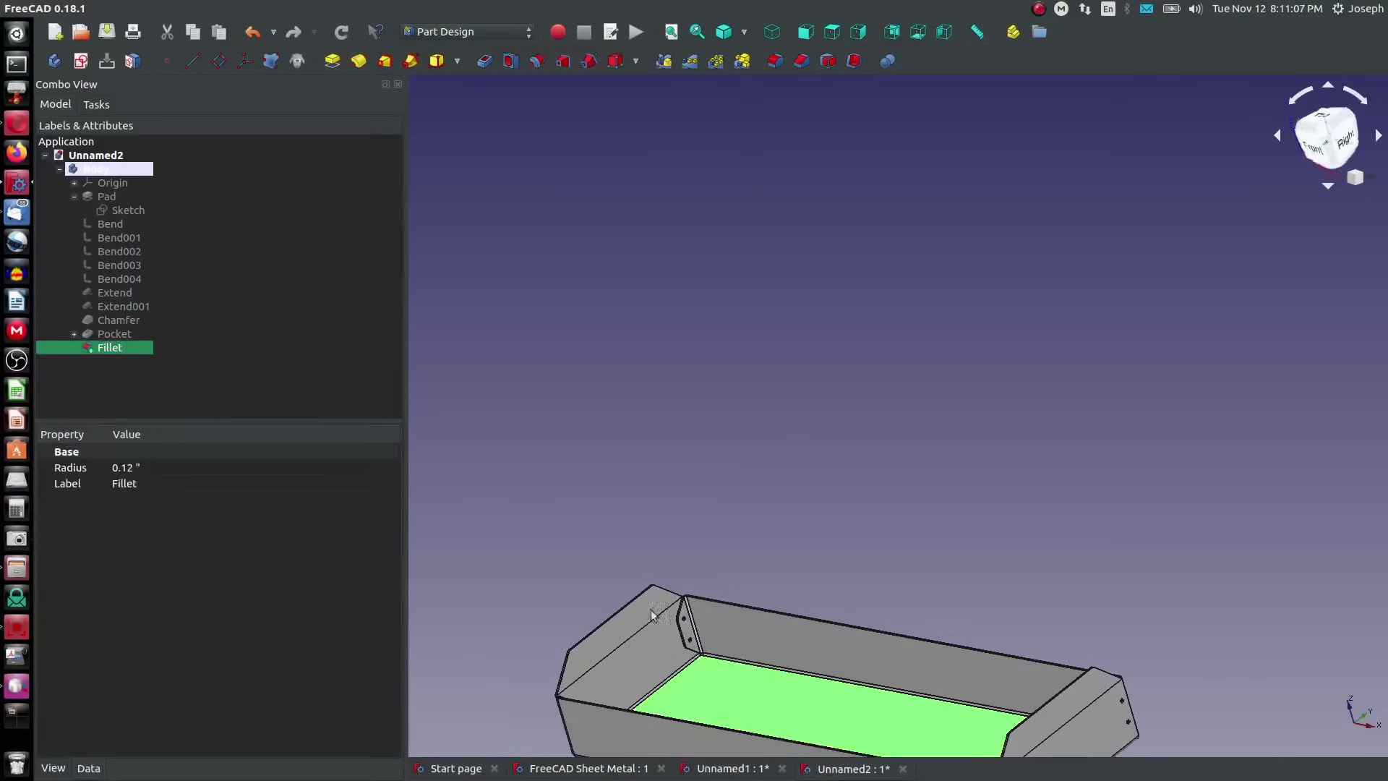
left_click(434, 32)
left_click(444, 438)
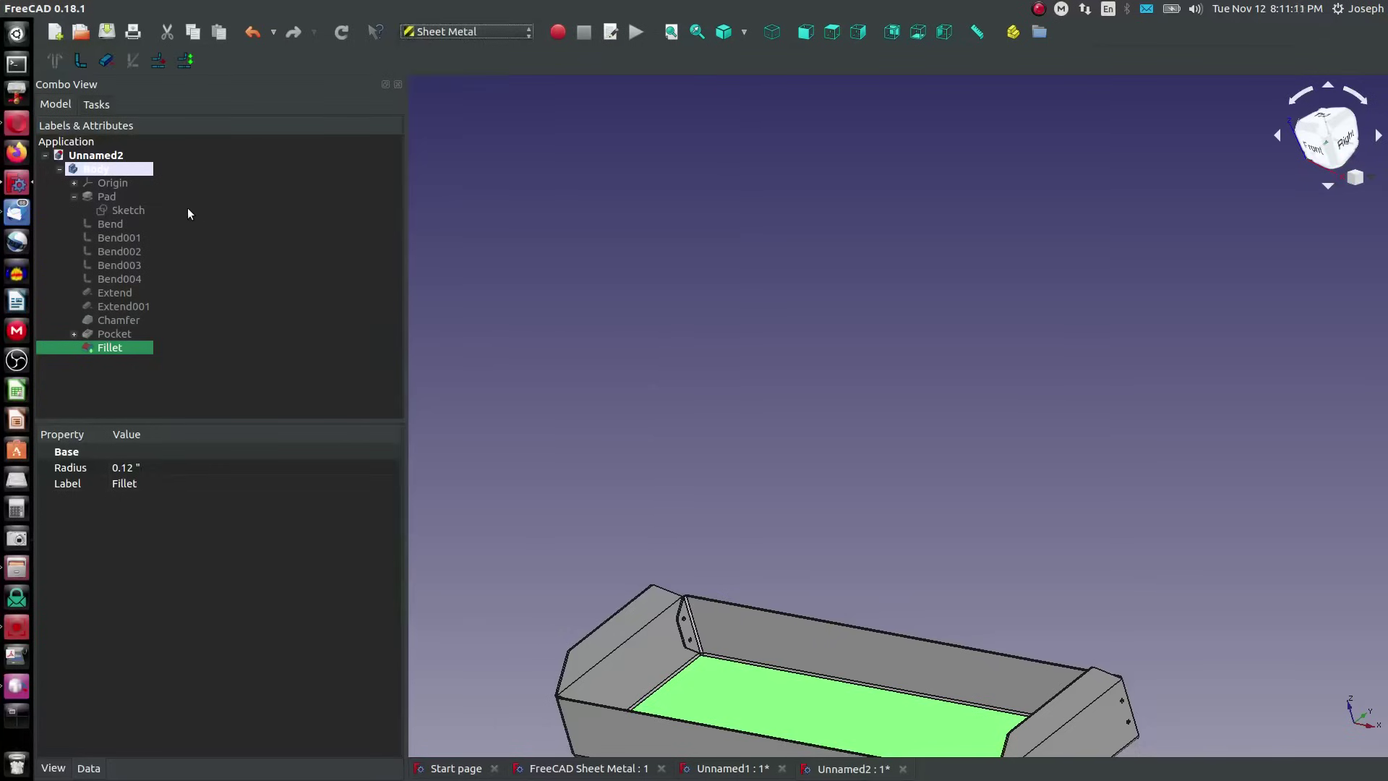
left_click(160, 61)
left_click(67, 276)
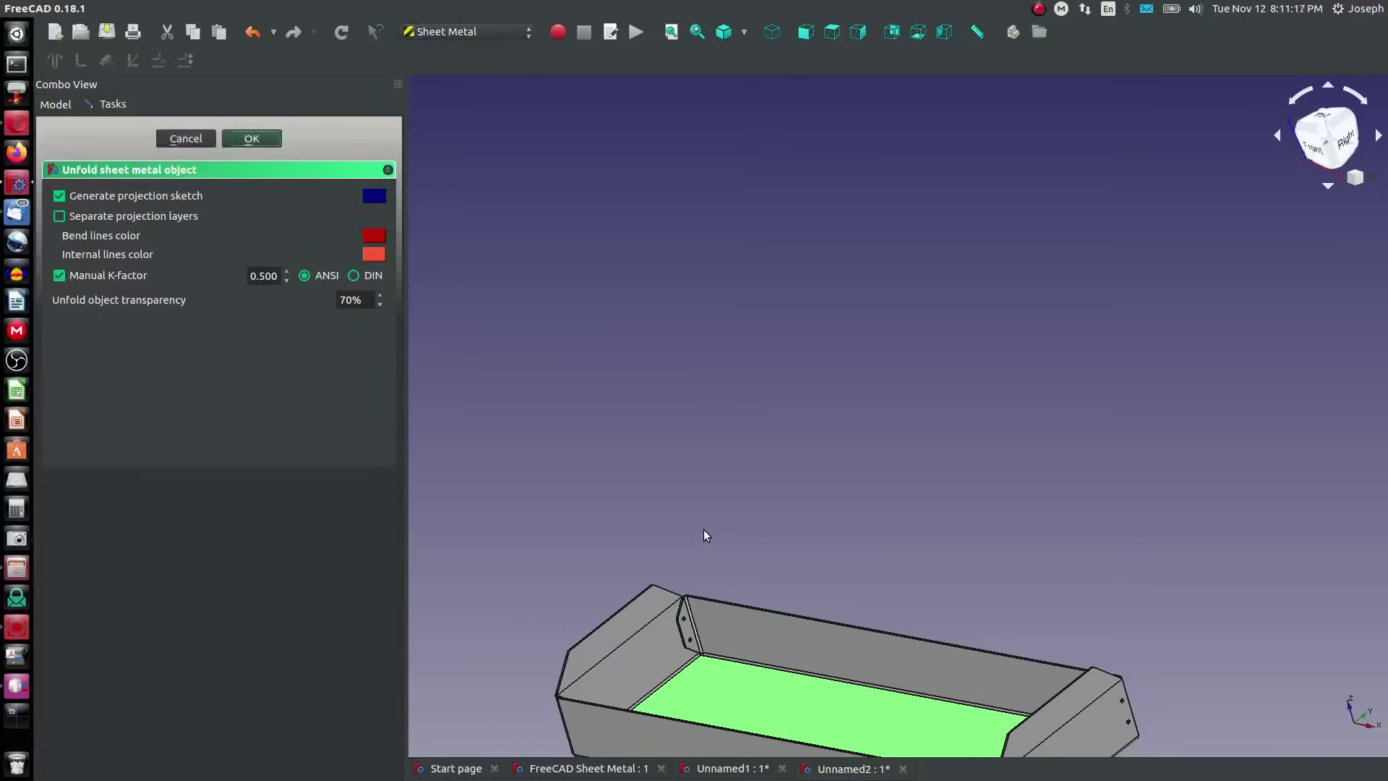
scroll(704, 530, "down", 7)
Examine the unfolded flat pattern's flange corners, holes and bend lines against the folded box
scroll(743, 607, "up", 7)
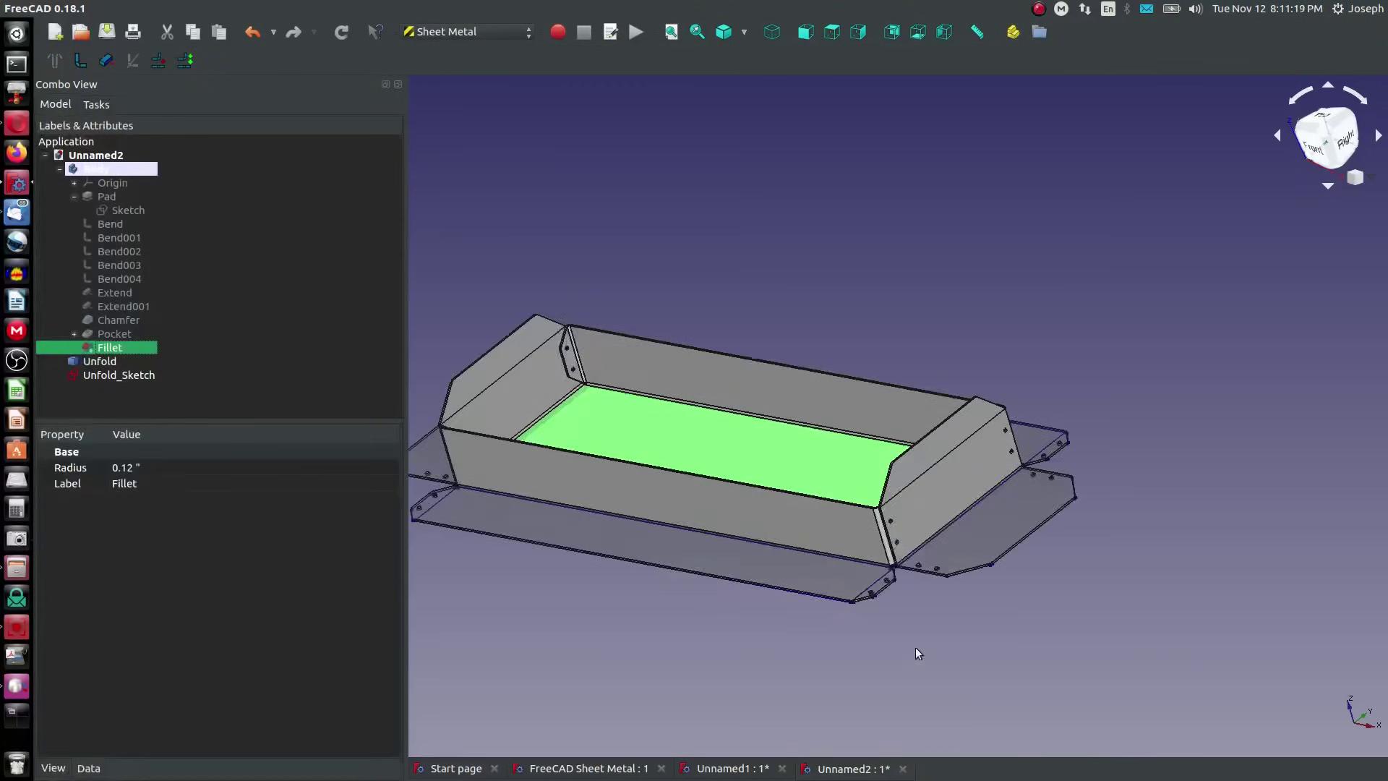
scroll(916, 649, "up", 10)
left_click(811, 551)
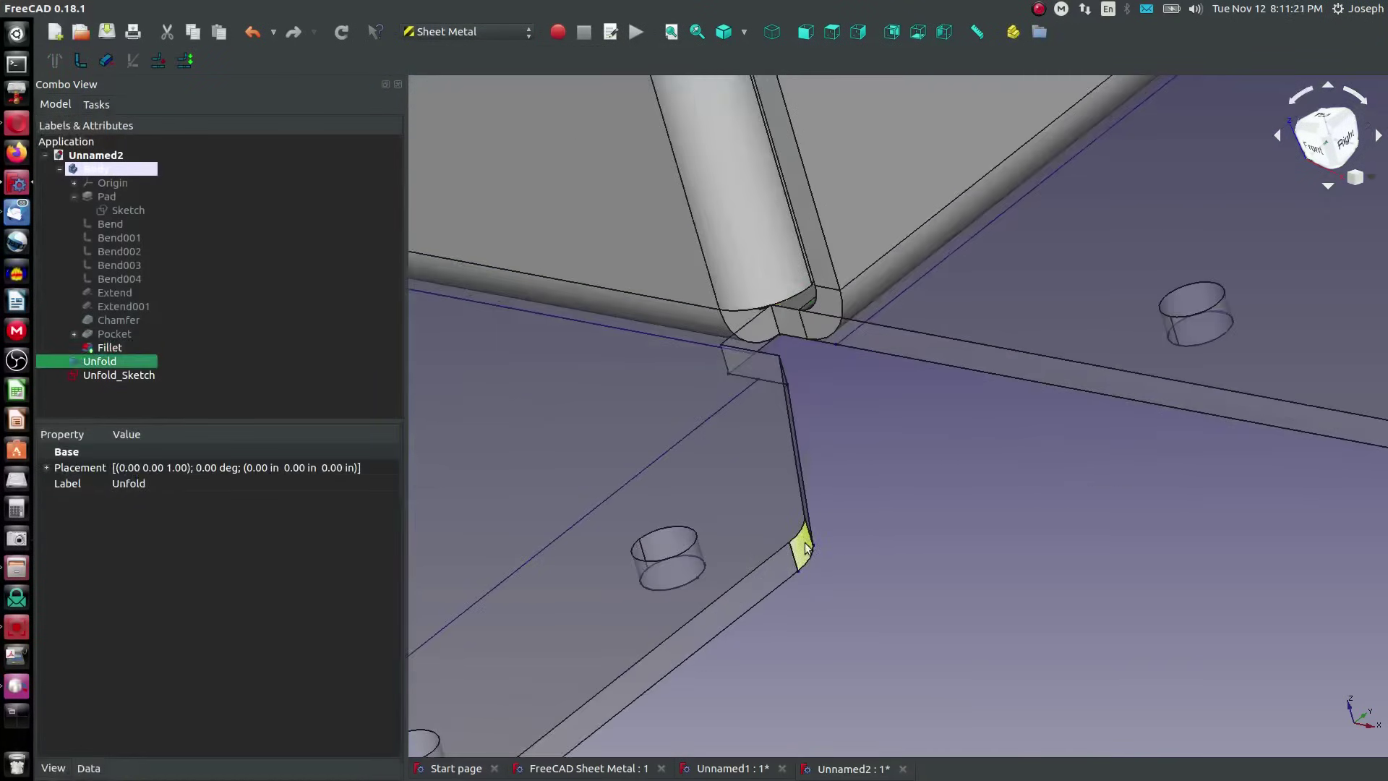
scroll(796, 404, "down", 5)
scroll(798, 416, "down", 3)
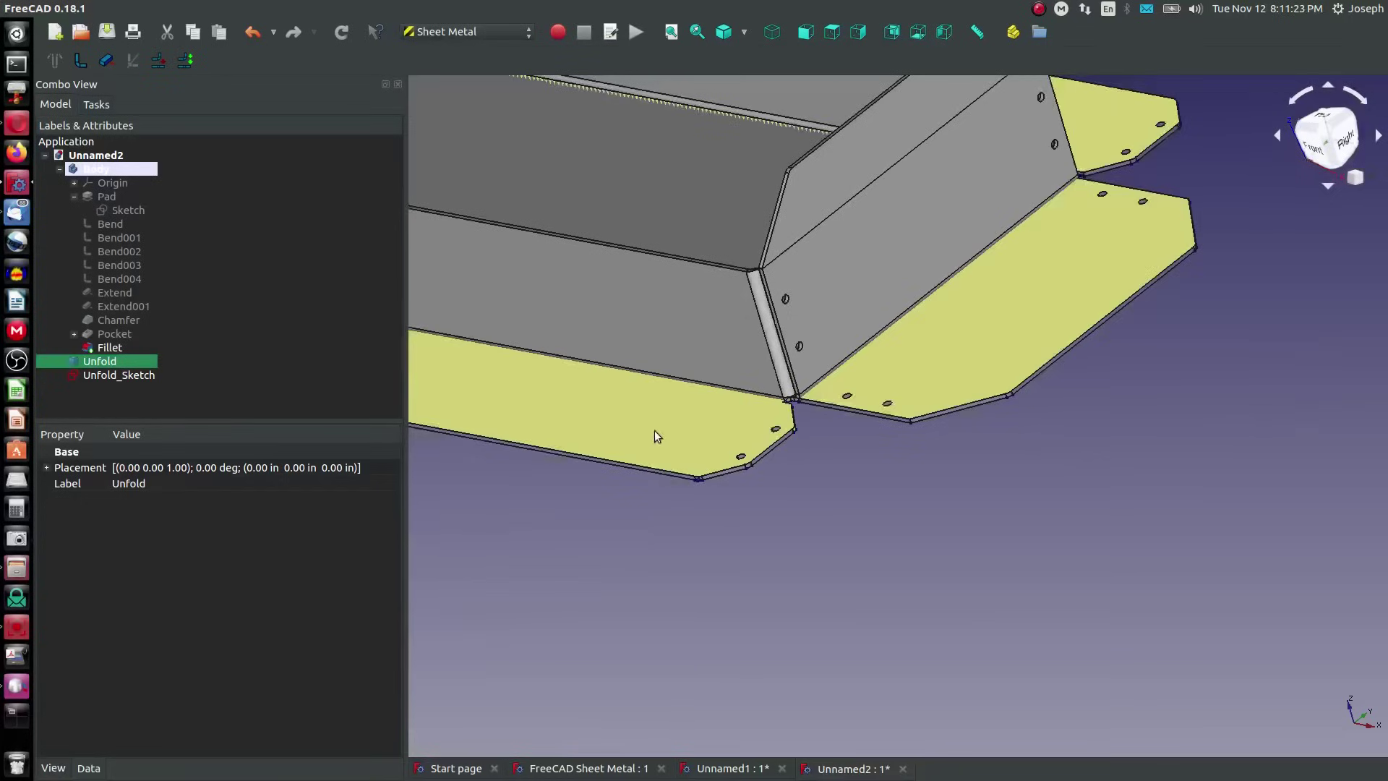
scroll(654, 433, "up", 8)
scroll(749, 418, "down", 10)
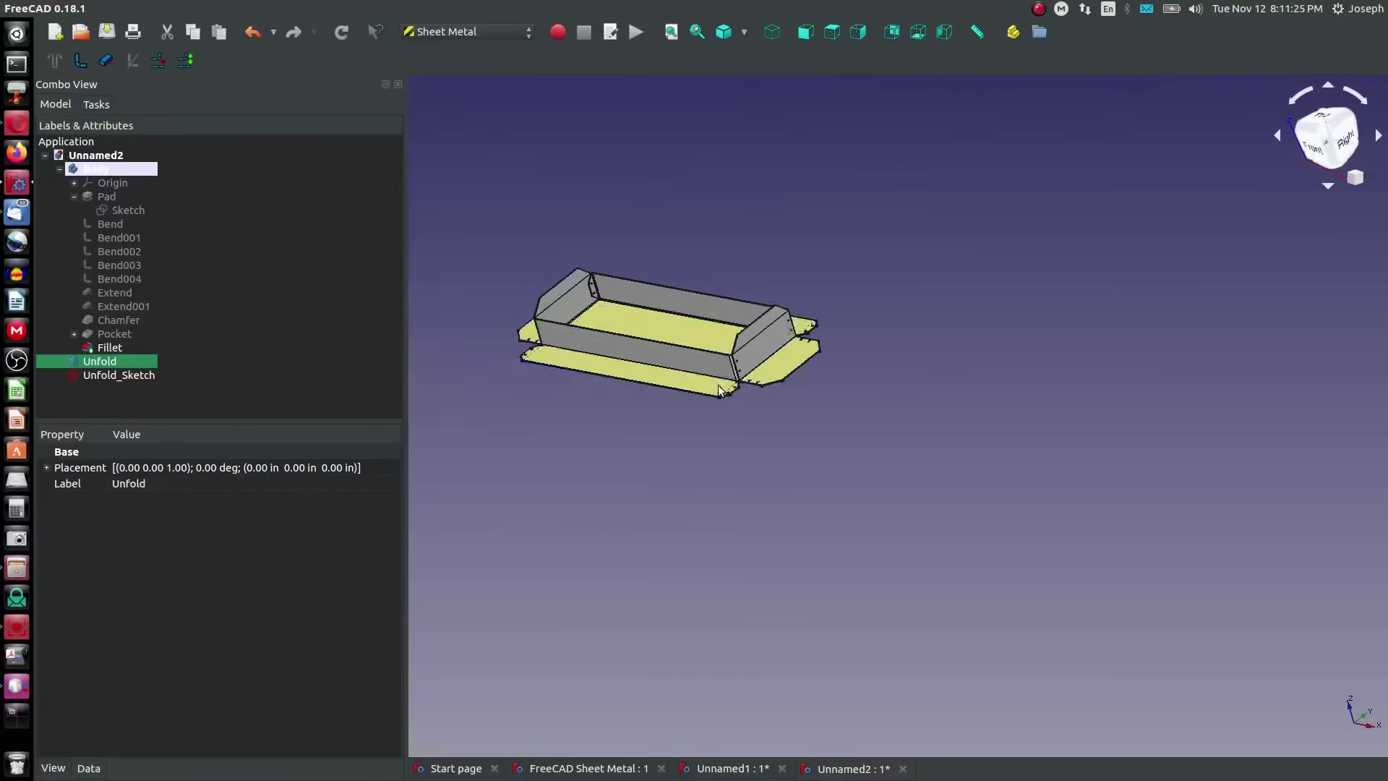
scroll(604, 332, "up", 8)
middle_click_drag(595, 334, 735, 394)
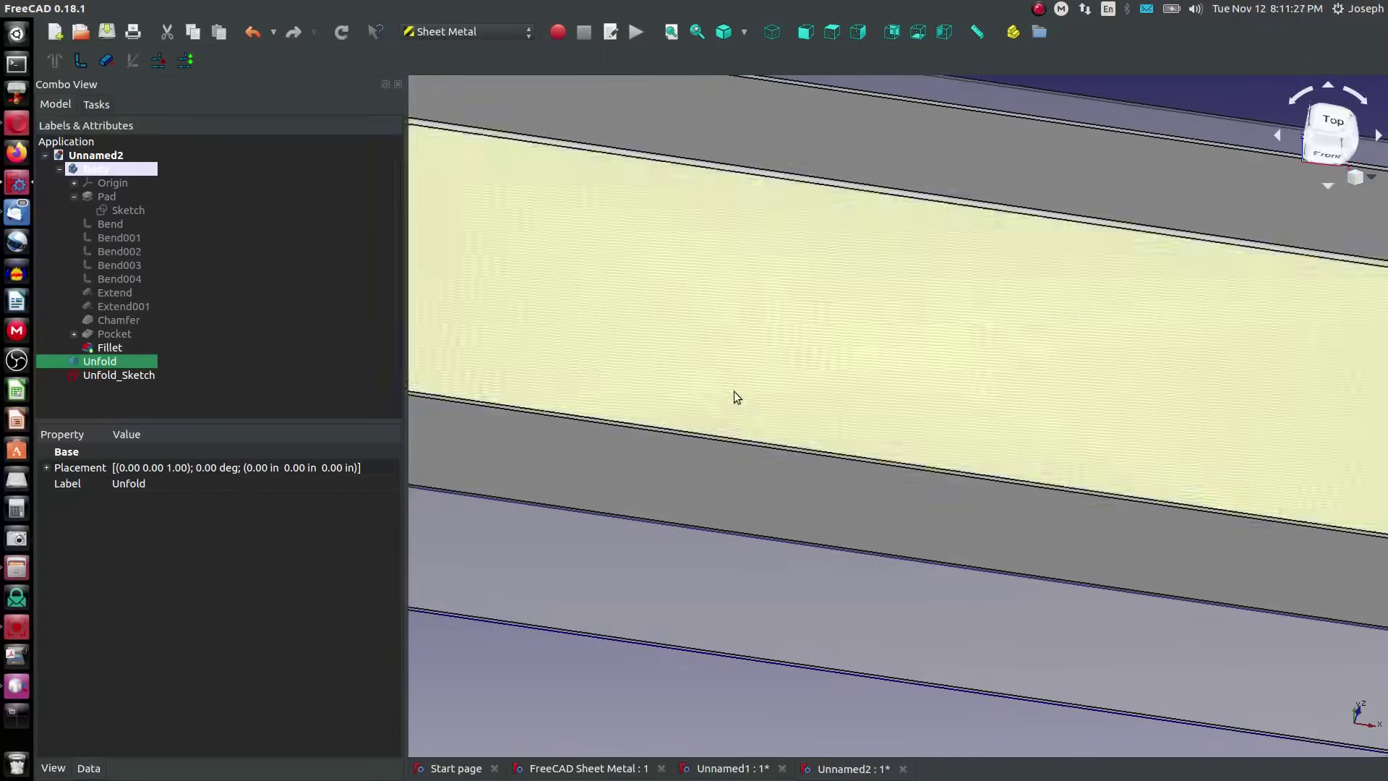
scroll(661, 397, "down", 8)
scroll(504, 319, "up", 6)
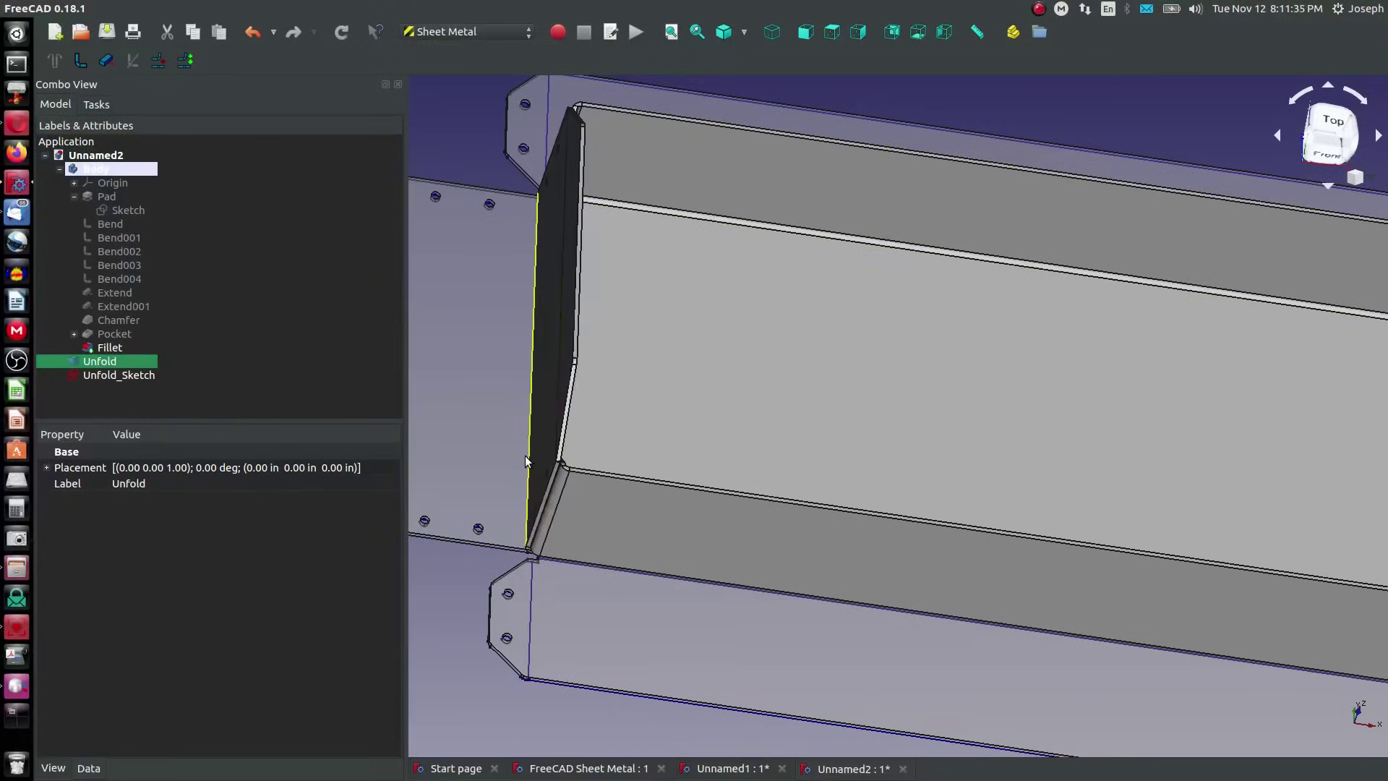
key("v")
key("f")
middle_click_drag(522, 455, 591, 468)
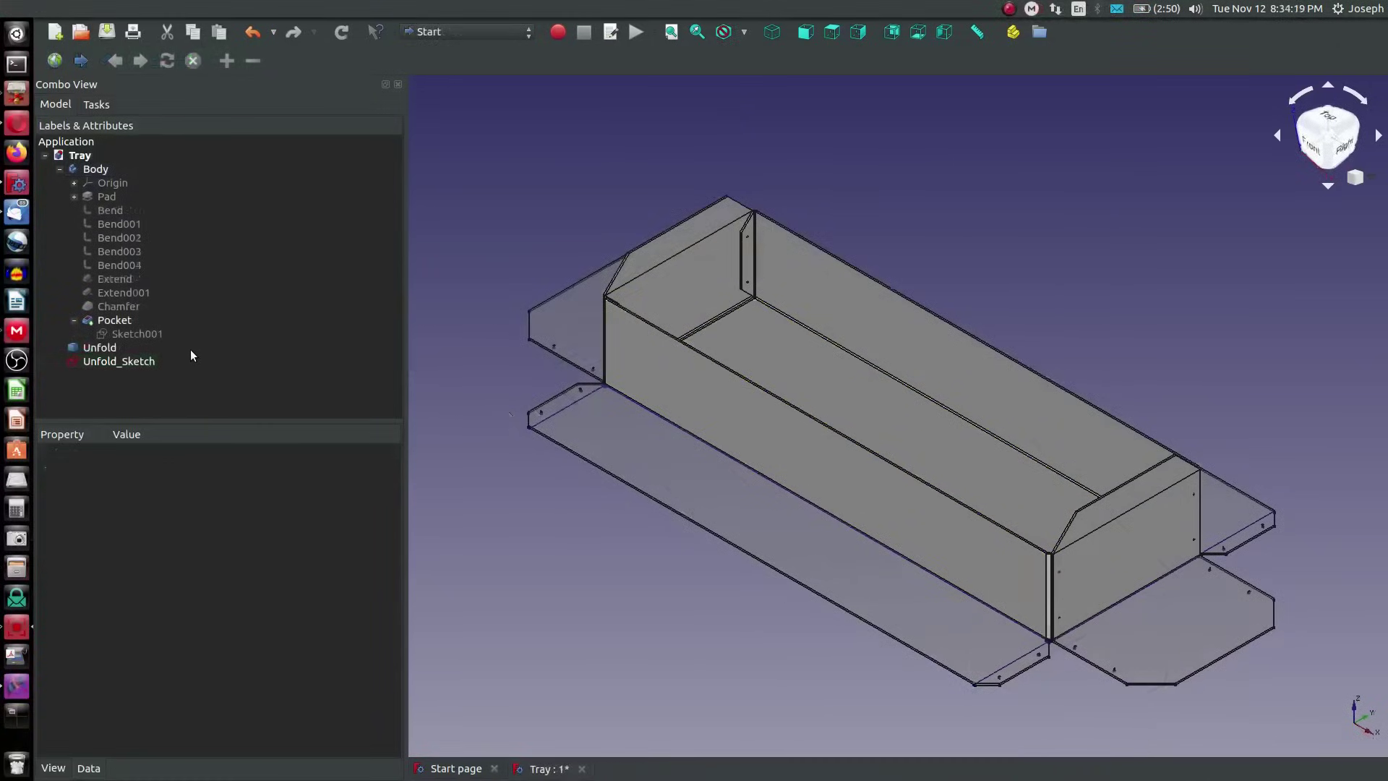
Set the unfold property of the first Bend to true to flatten the two long walls
left_click(113, 208)
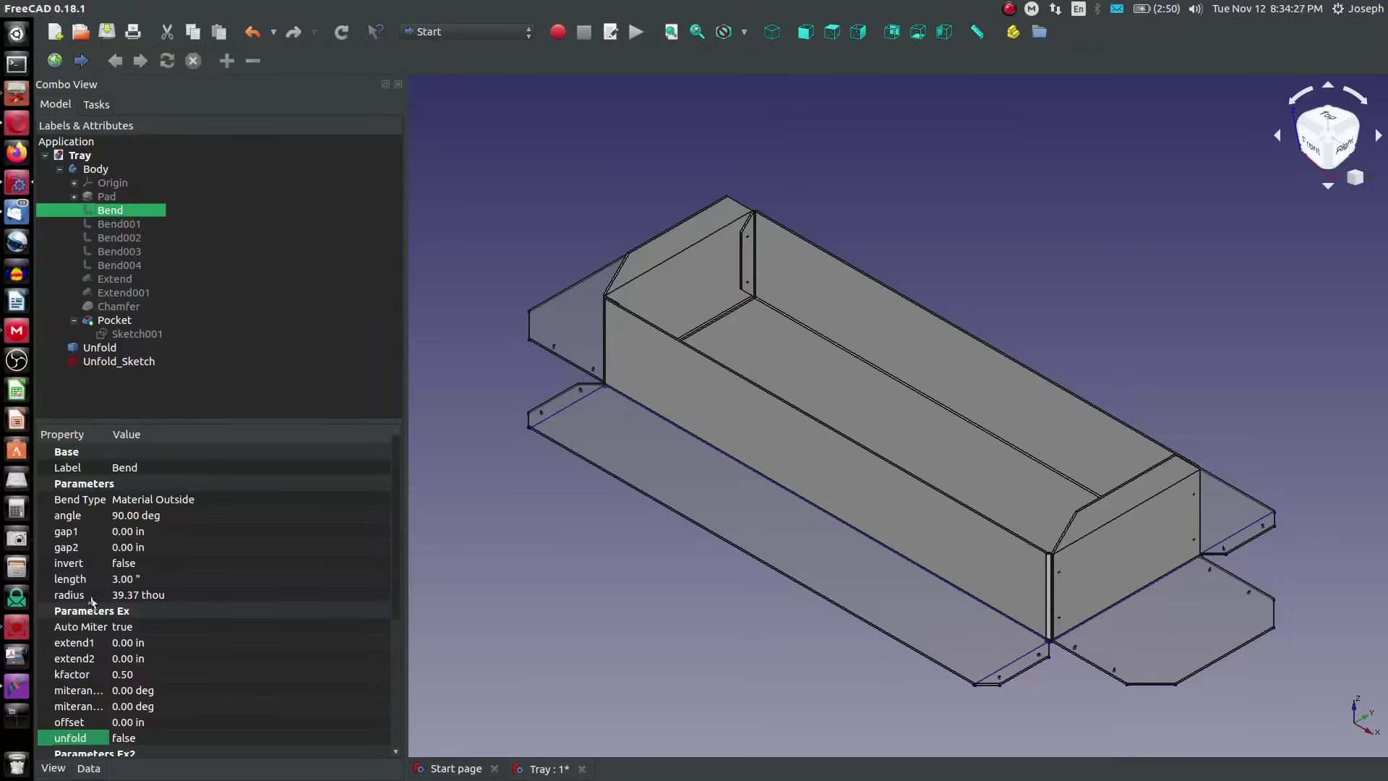
scroll(87, 672, "down", 3)
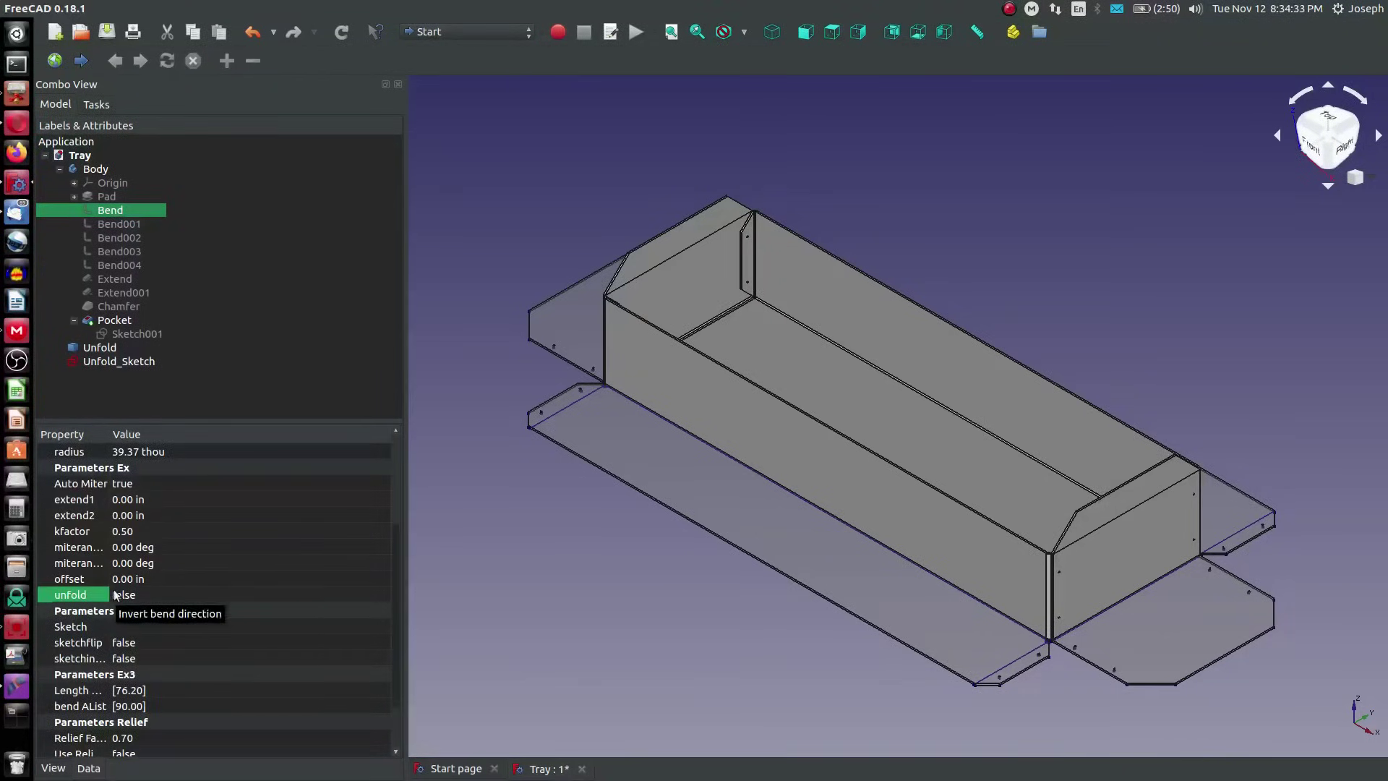
left_click(130, 596)
left_click(136, 596)
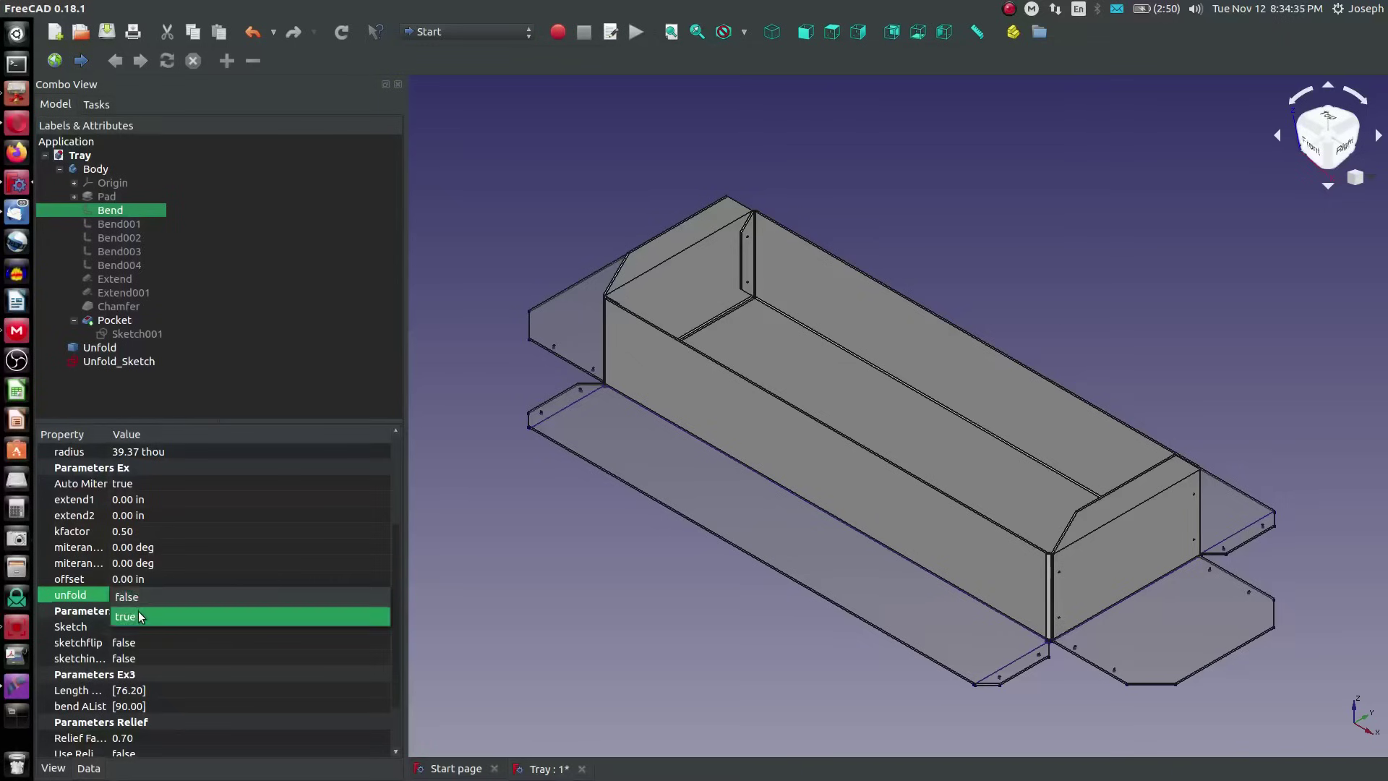
left_click(137, 613)
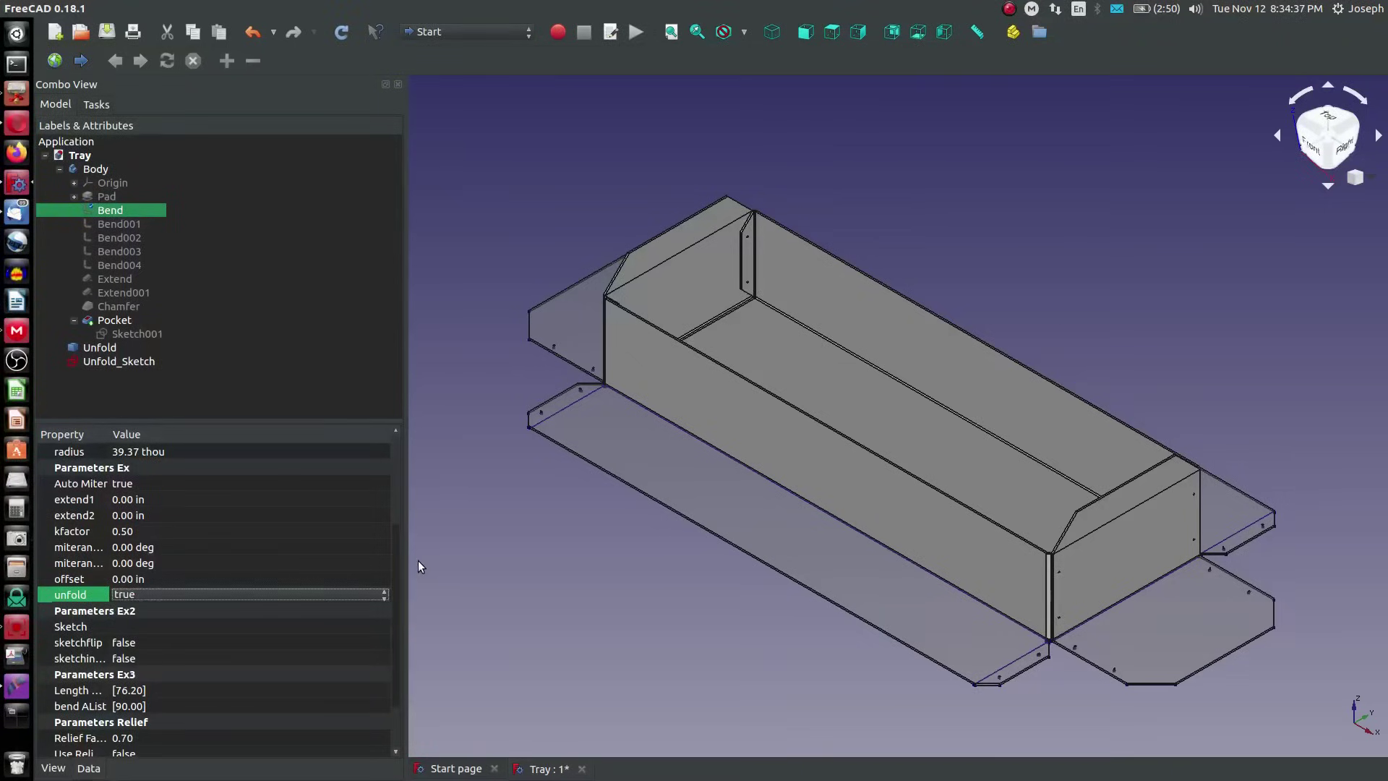
left_click(477, 561)
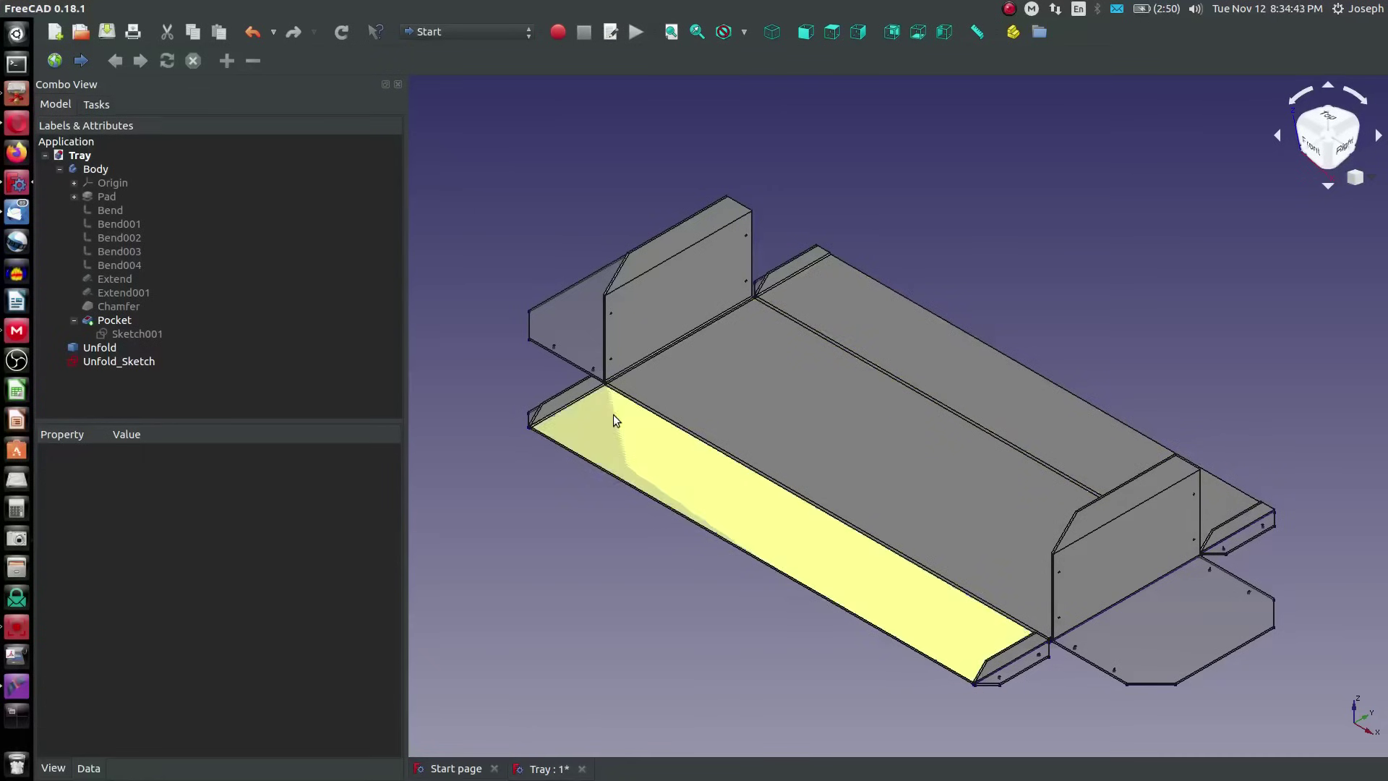
Set Bend001's unfold property to true to flatten its 0.50 in flange
left_click(116, 226)
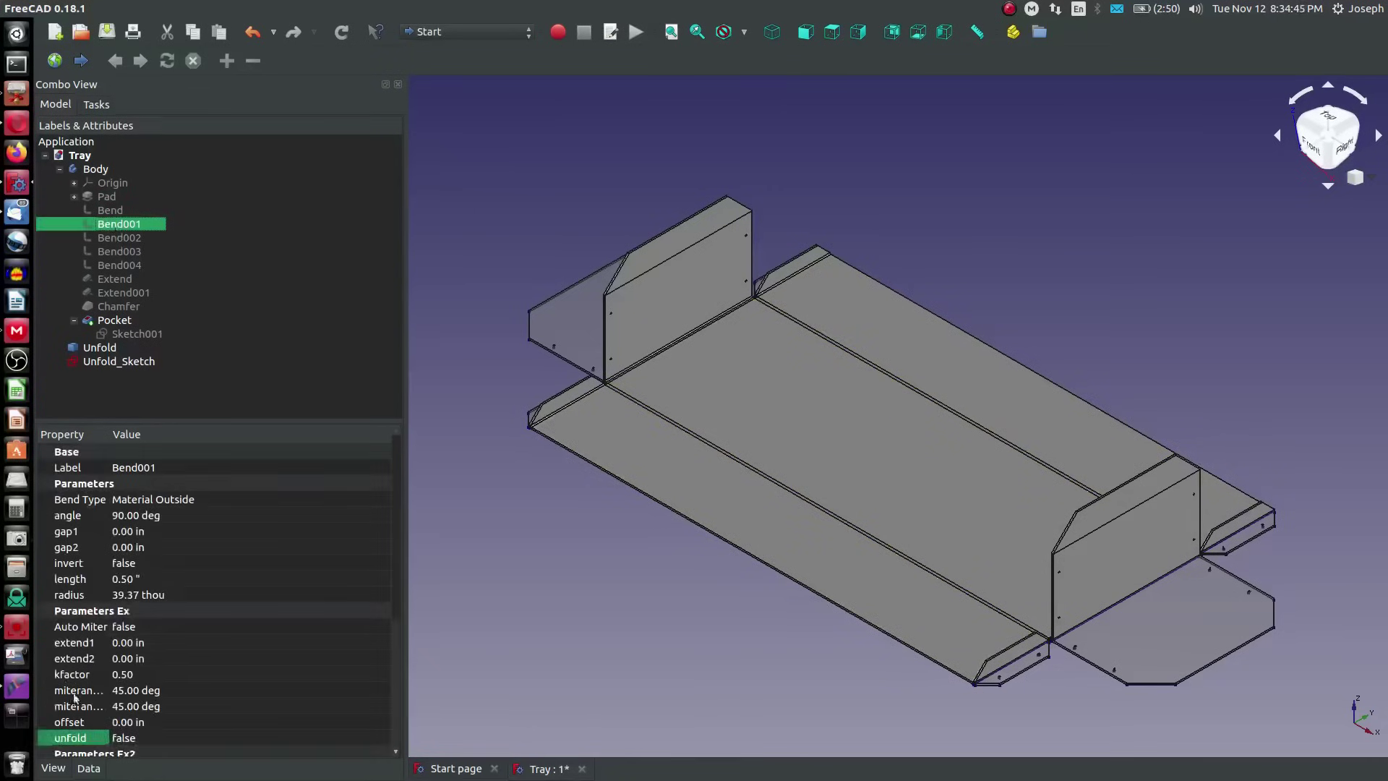
left_click(139, 736)
left_click(141, 735)
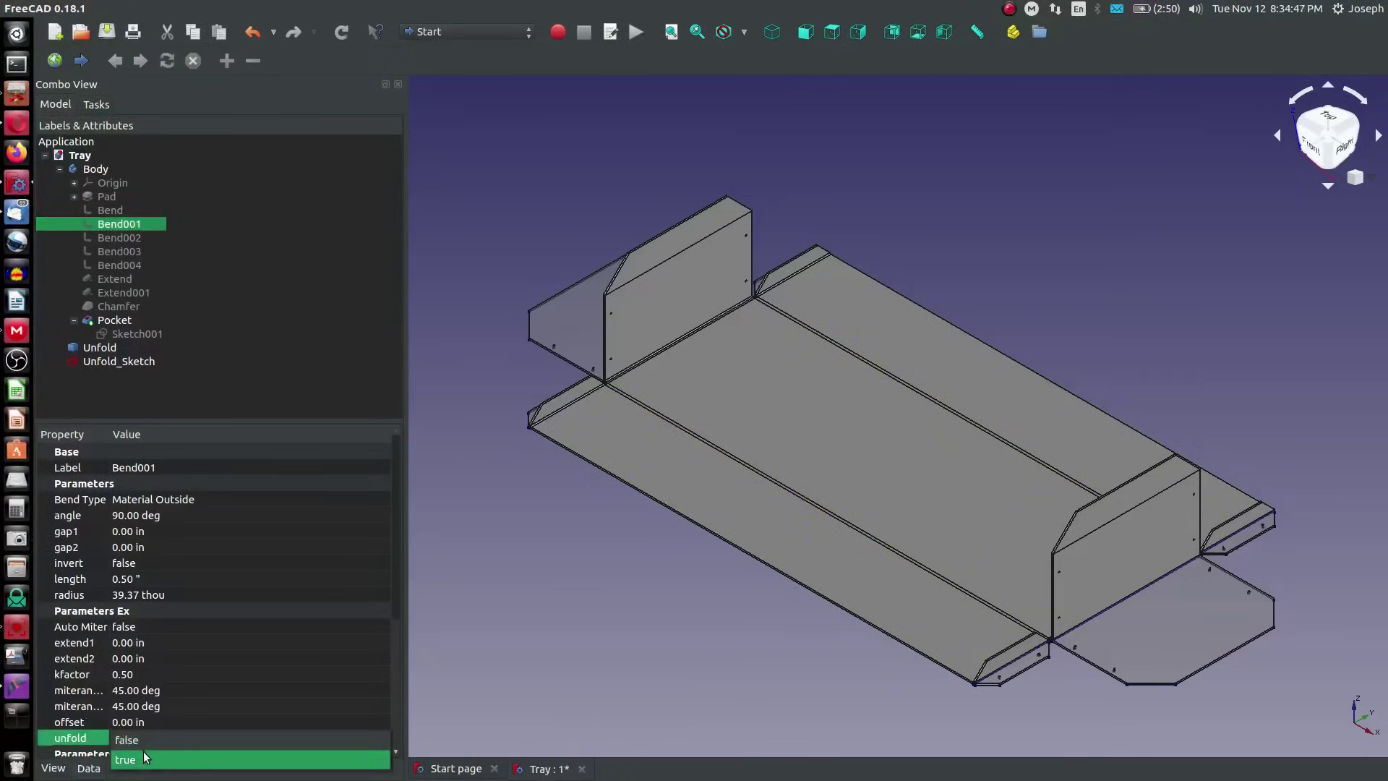
left_click(152, 752)
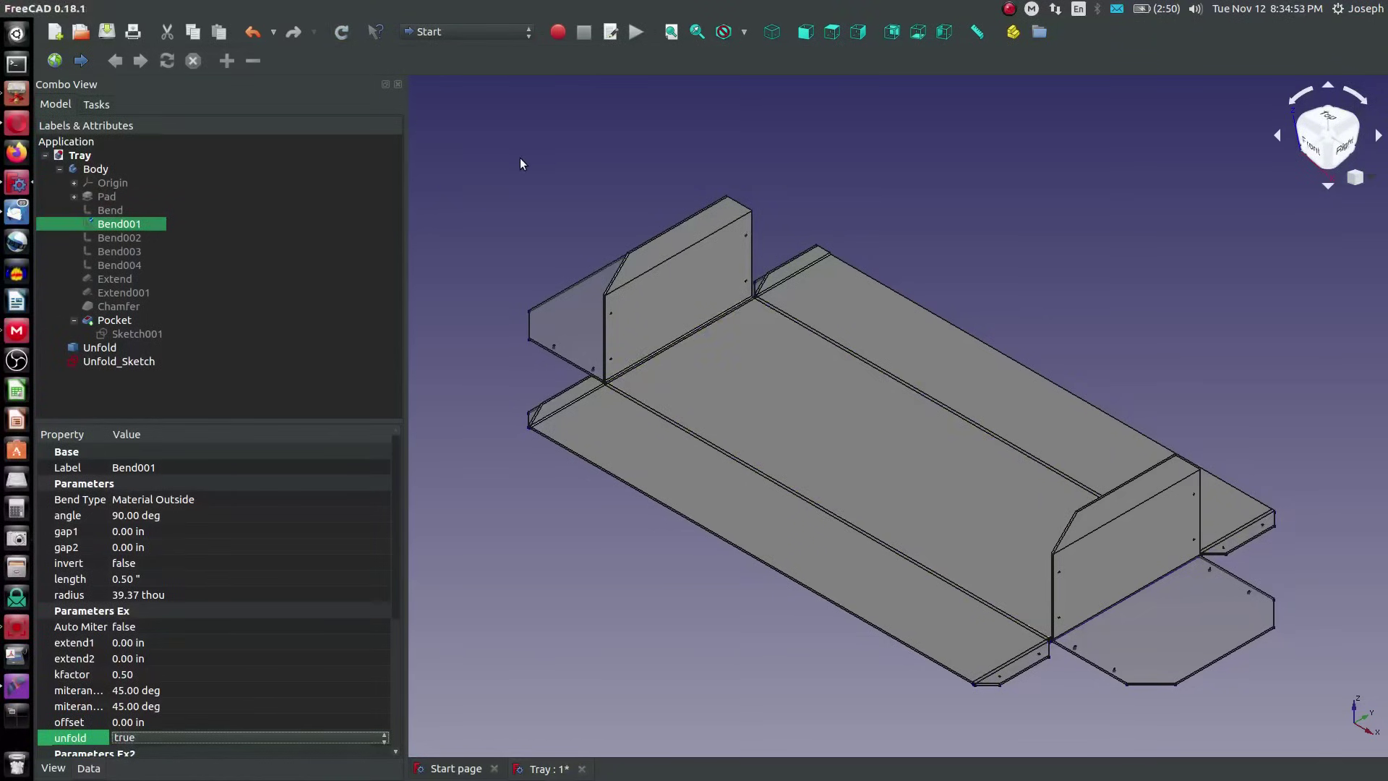
Set Bend001's unfold property back to false and recompute the model
left_click(192, 736)
left_click(184, 724)
left_click(341, 32)
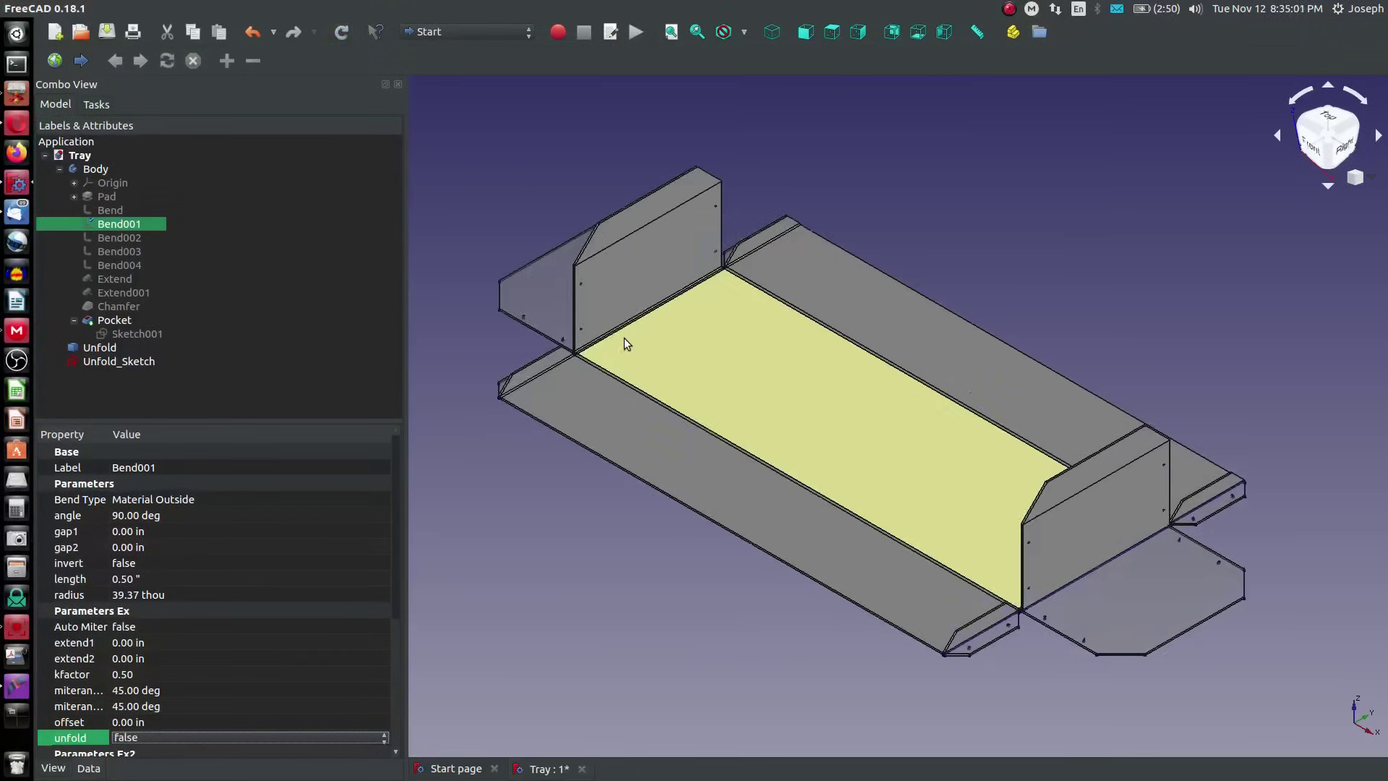
Set the first Bend's unfold property to false and recompute the model to fold the long walls up again
left_click(119, 212)
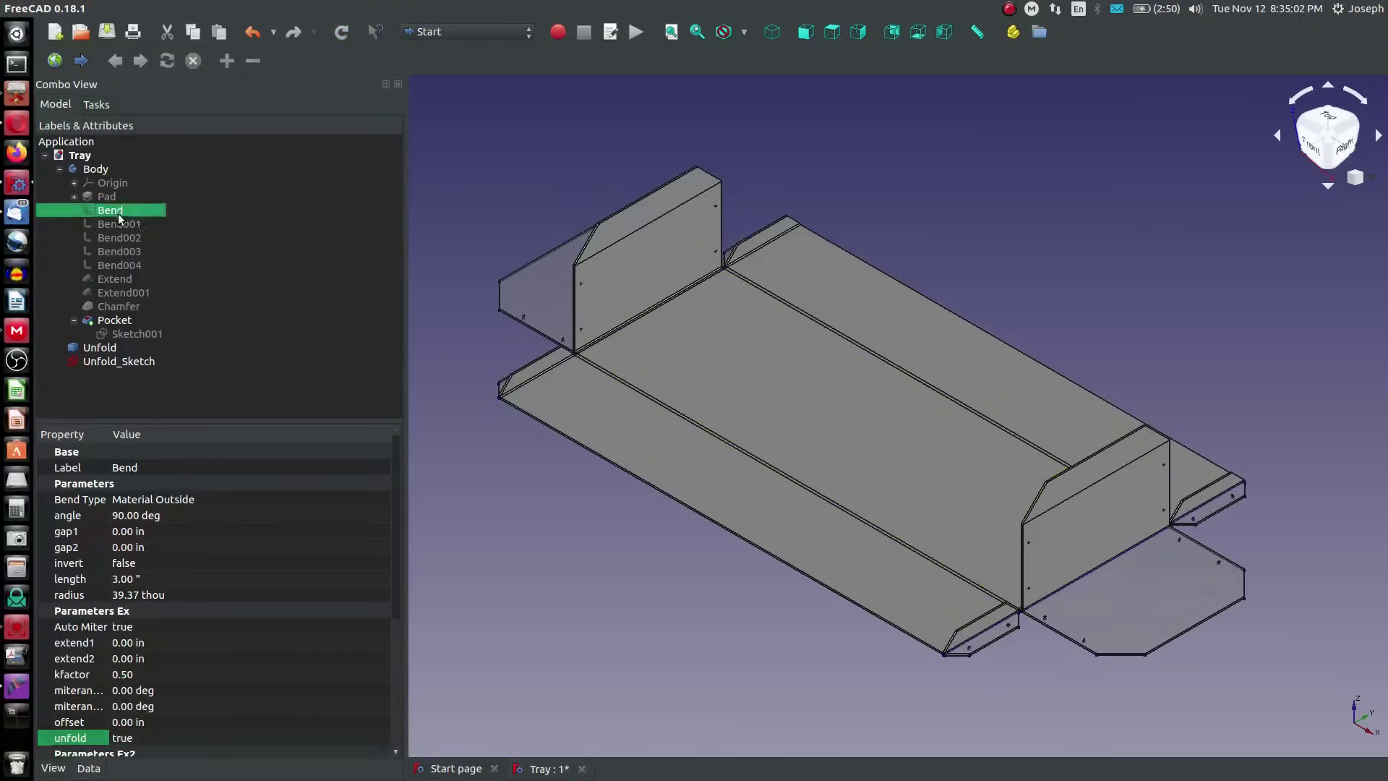
left_click(157, 737)
left_click(157, 736)
left_click(155, 723)
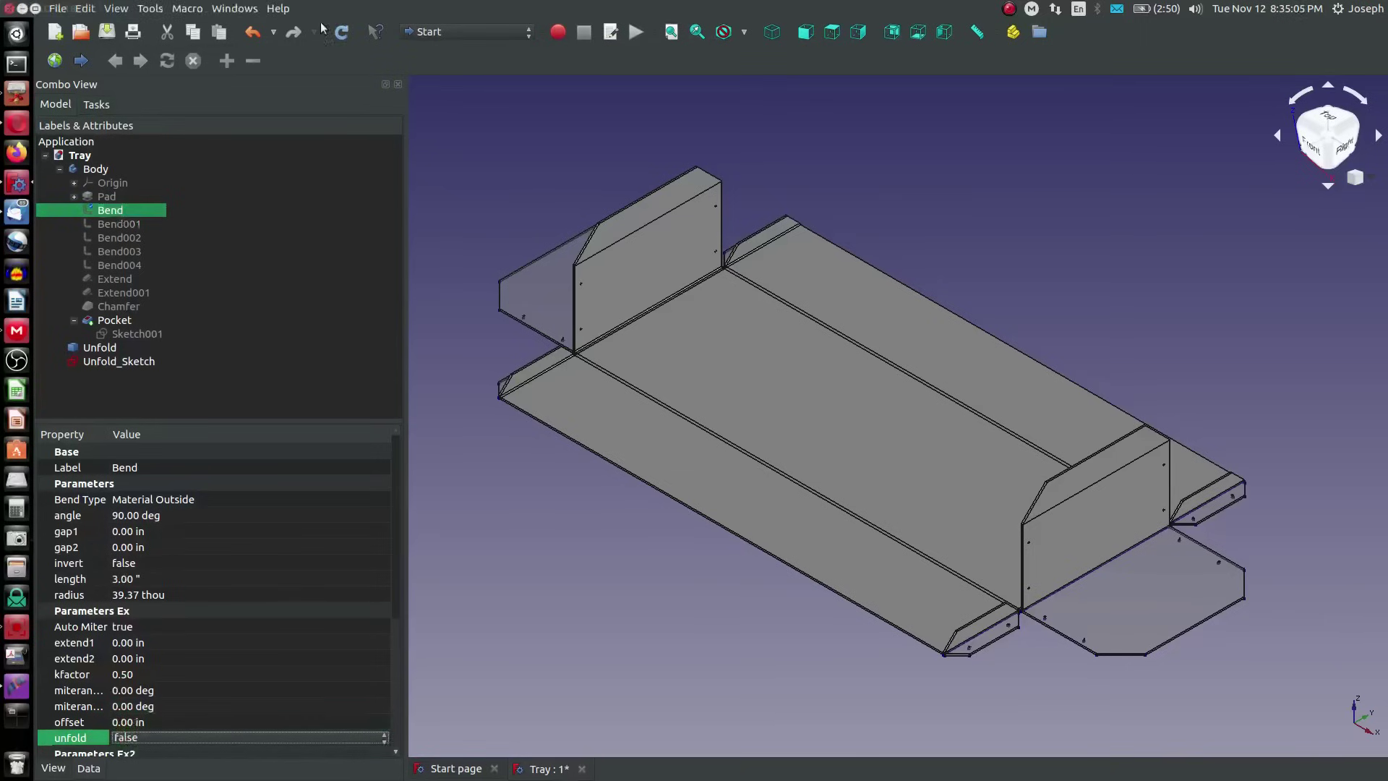
left_click(342, 32)
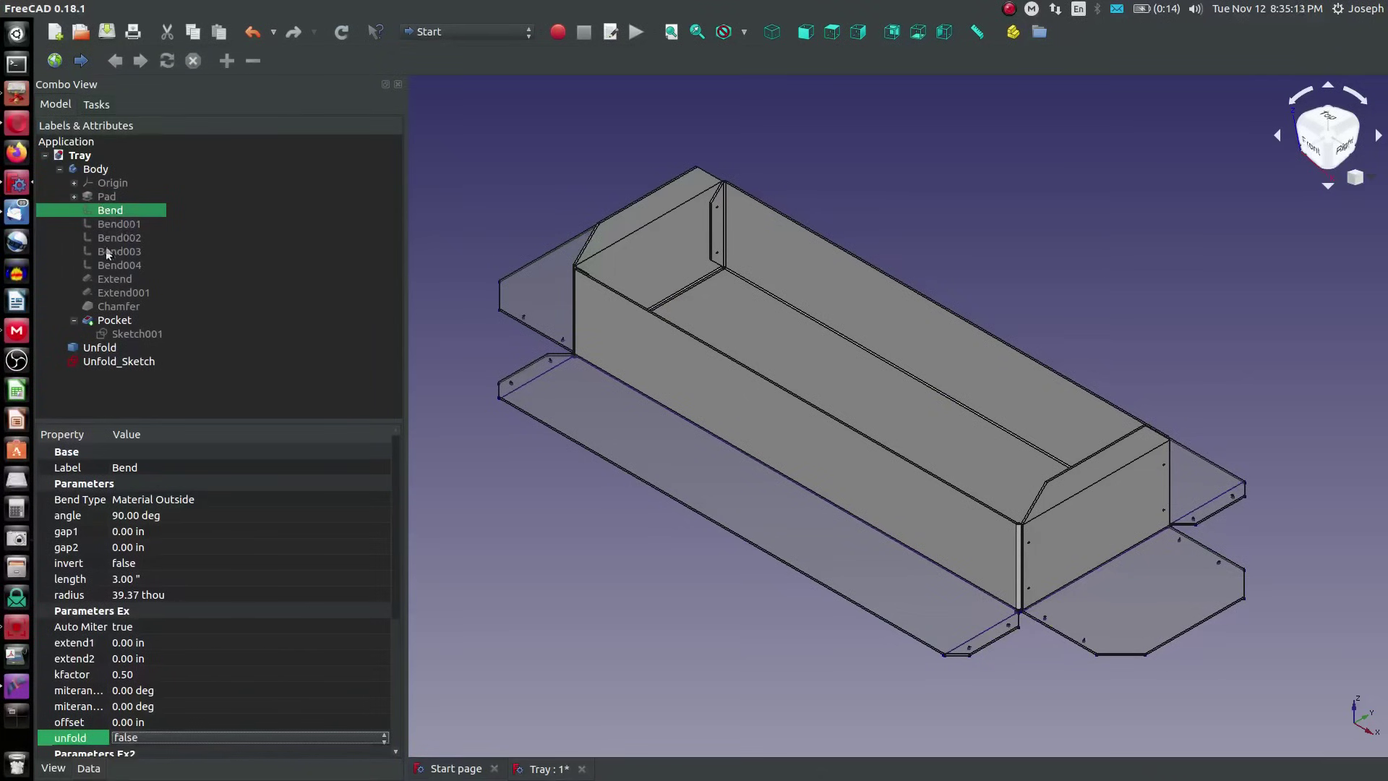
Set the unfold property to true for all five bends, Bend through Bend004, together
left_click(137, 265, "shift")
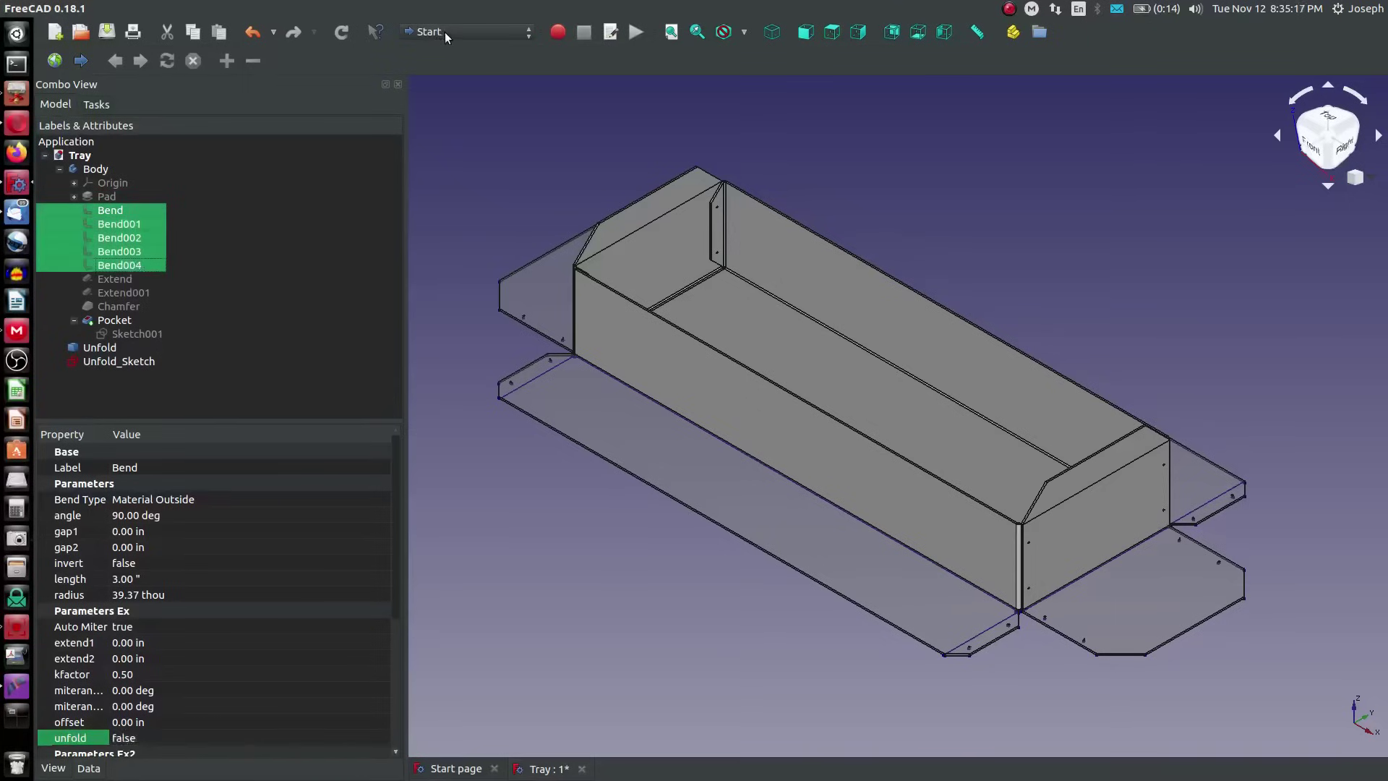
left_click(150, 735)
left_click(150, 735)
left_click(144, 754)
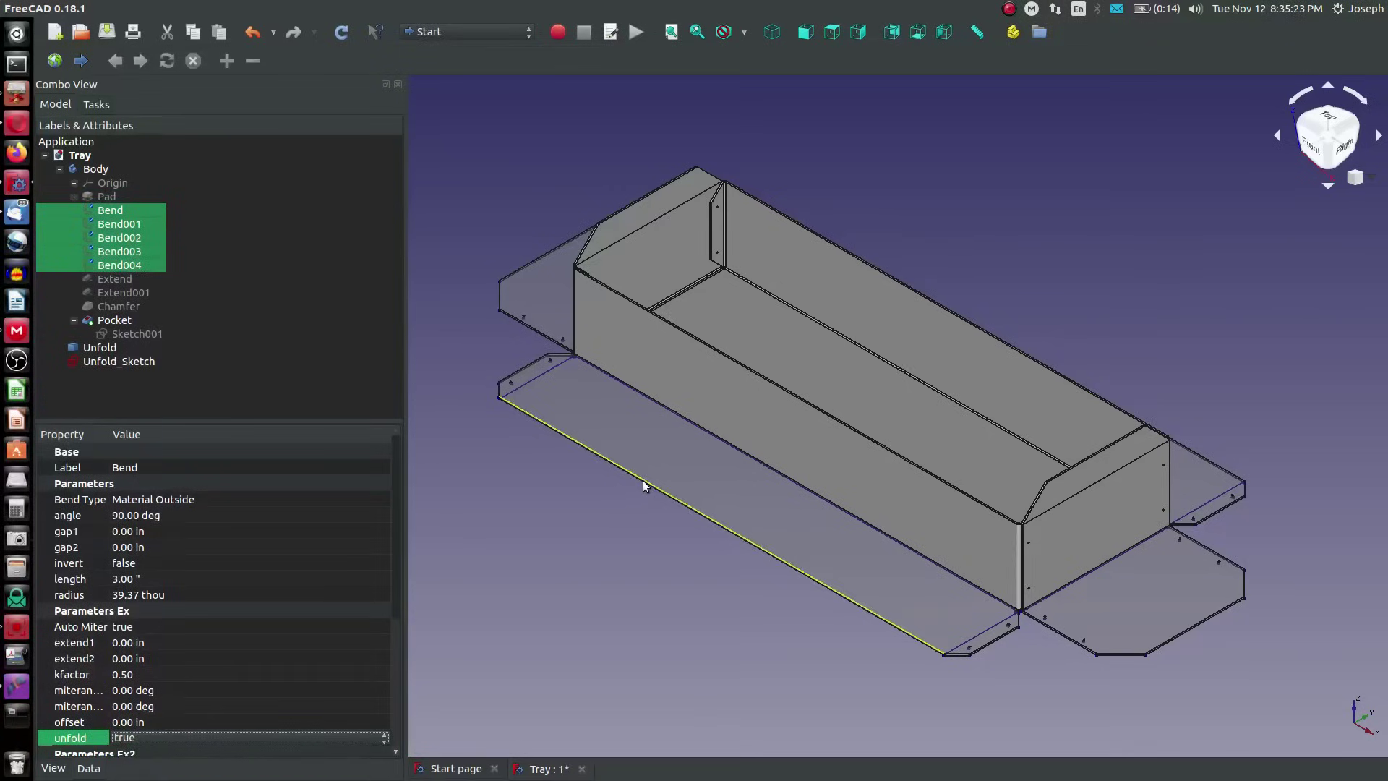
left_click(582, 452)
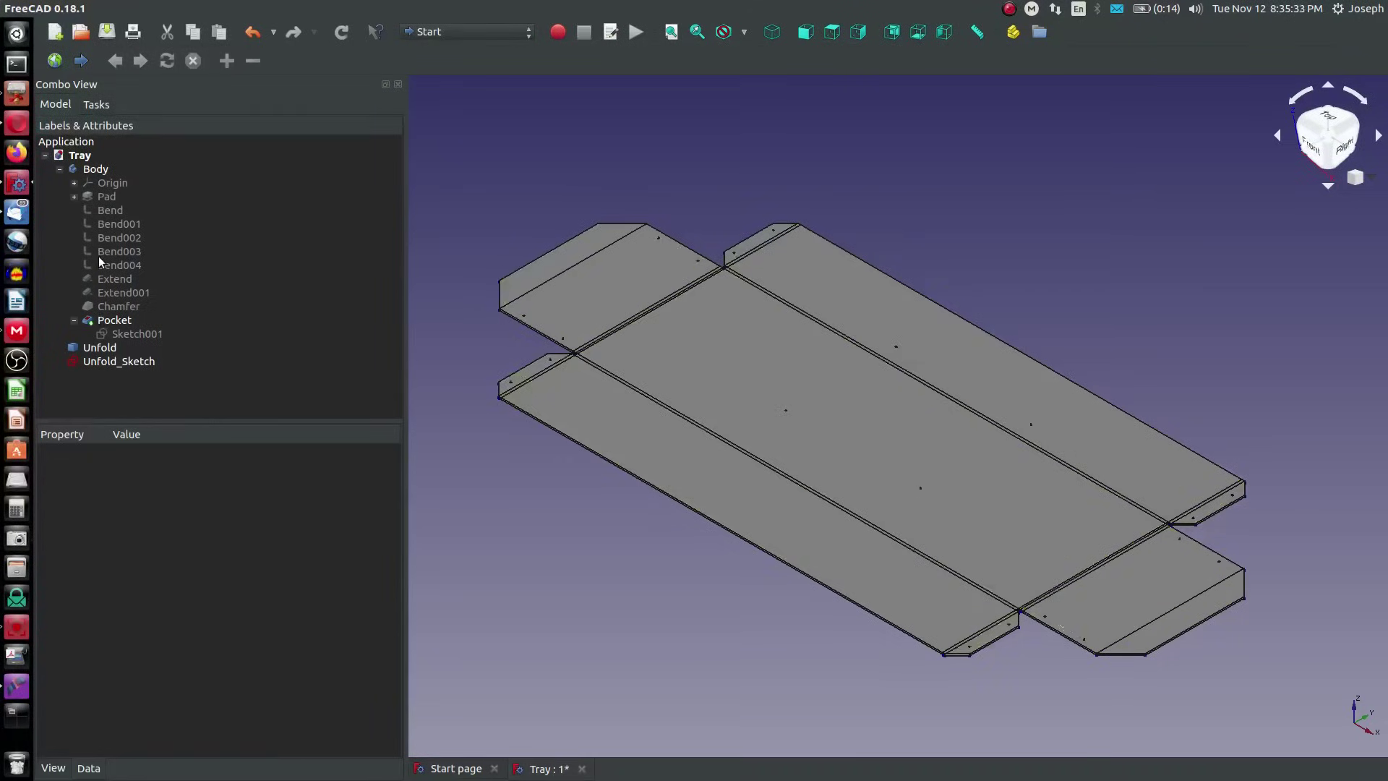
Set the unfold property of Bend through Bend004 to false together and recompute the model to refold the box
left_click(102, 215)
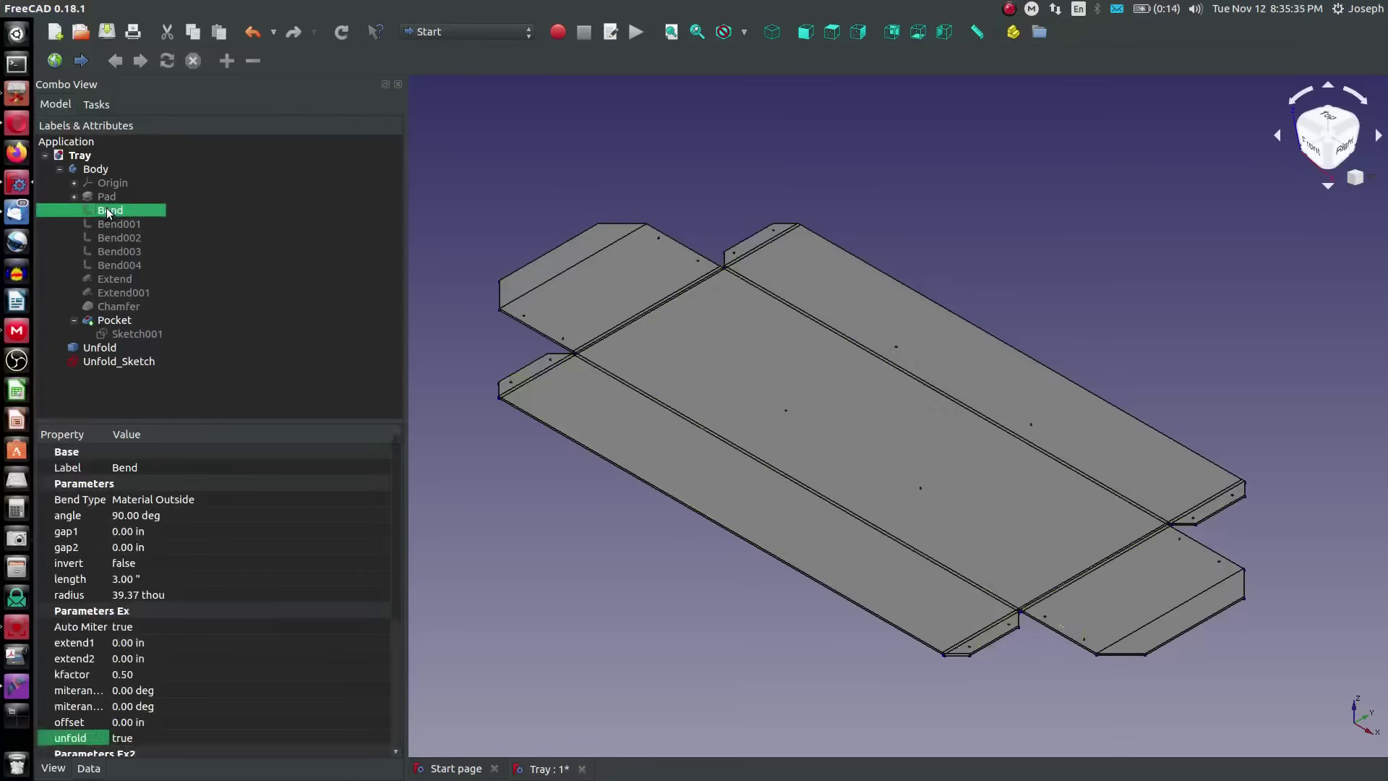
left_click(123, 268, "shift")
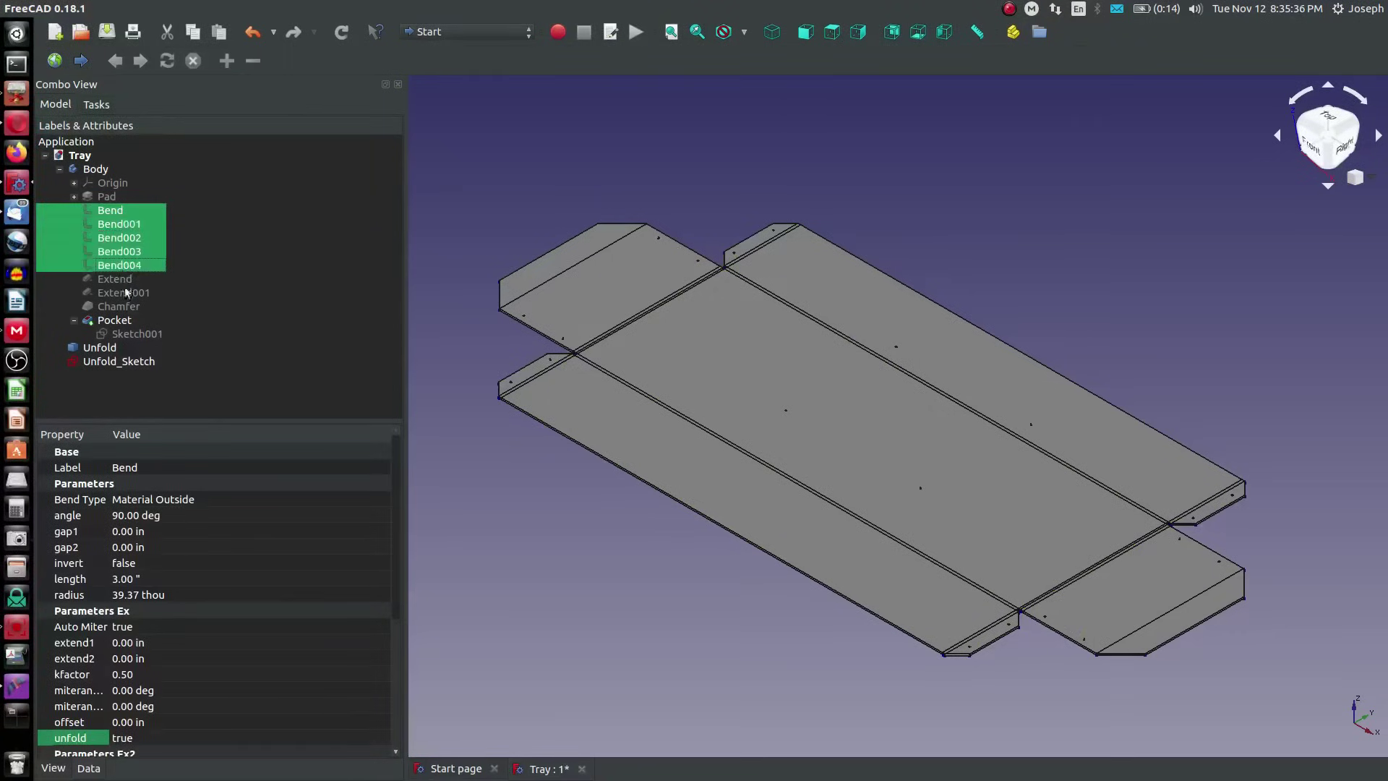
left_click(140, 738)
left_click(140, 736)
left_click(142, 723)
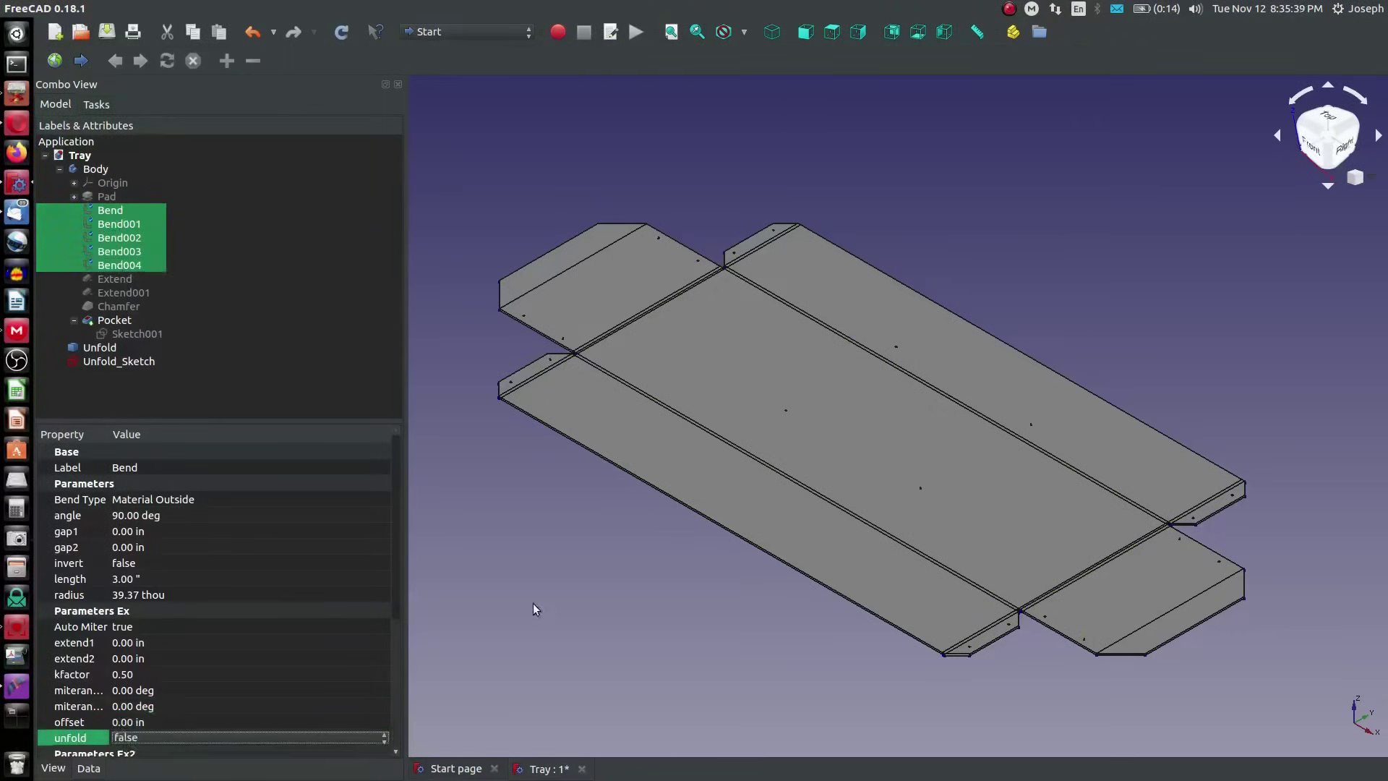
left_click(341, 31)
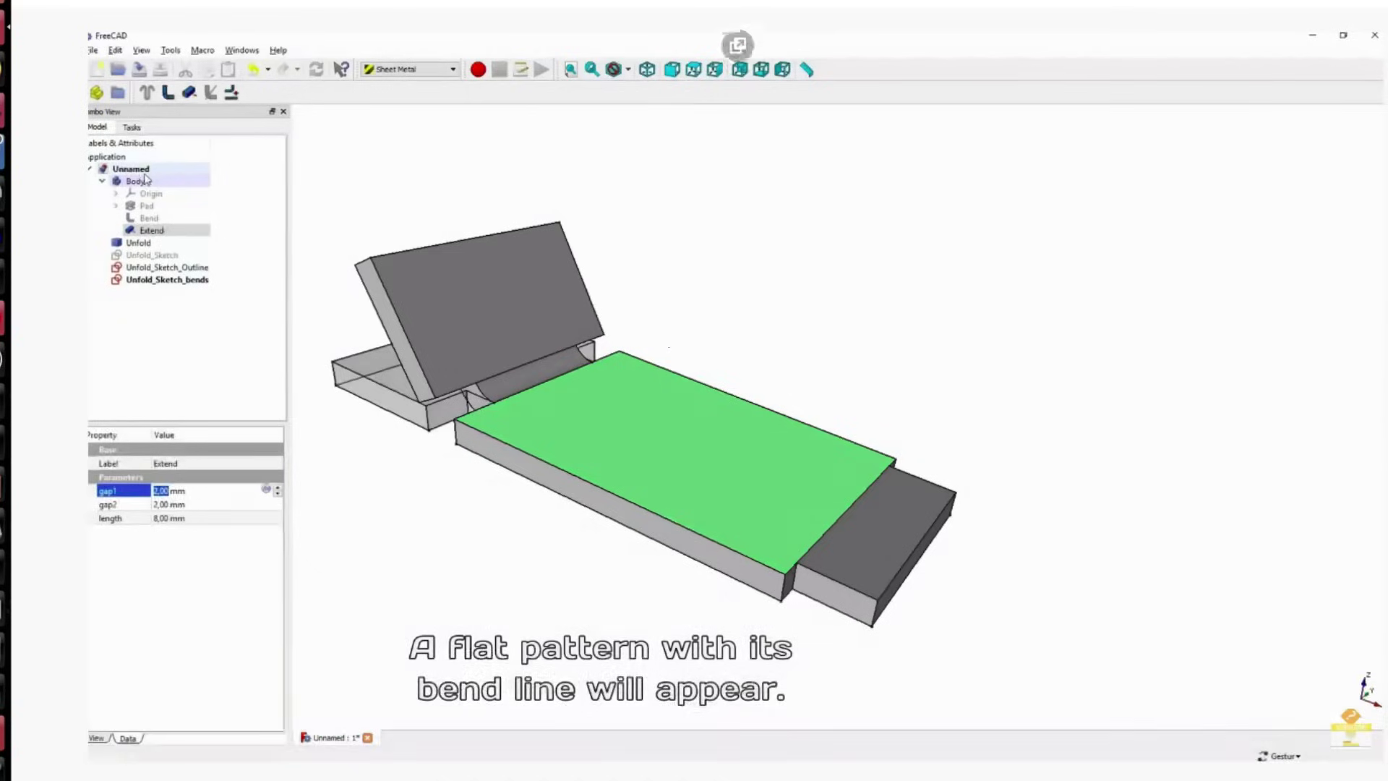
Pause the reference video where the flat pattern with its bend line is shown
left_click(136, 182)
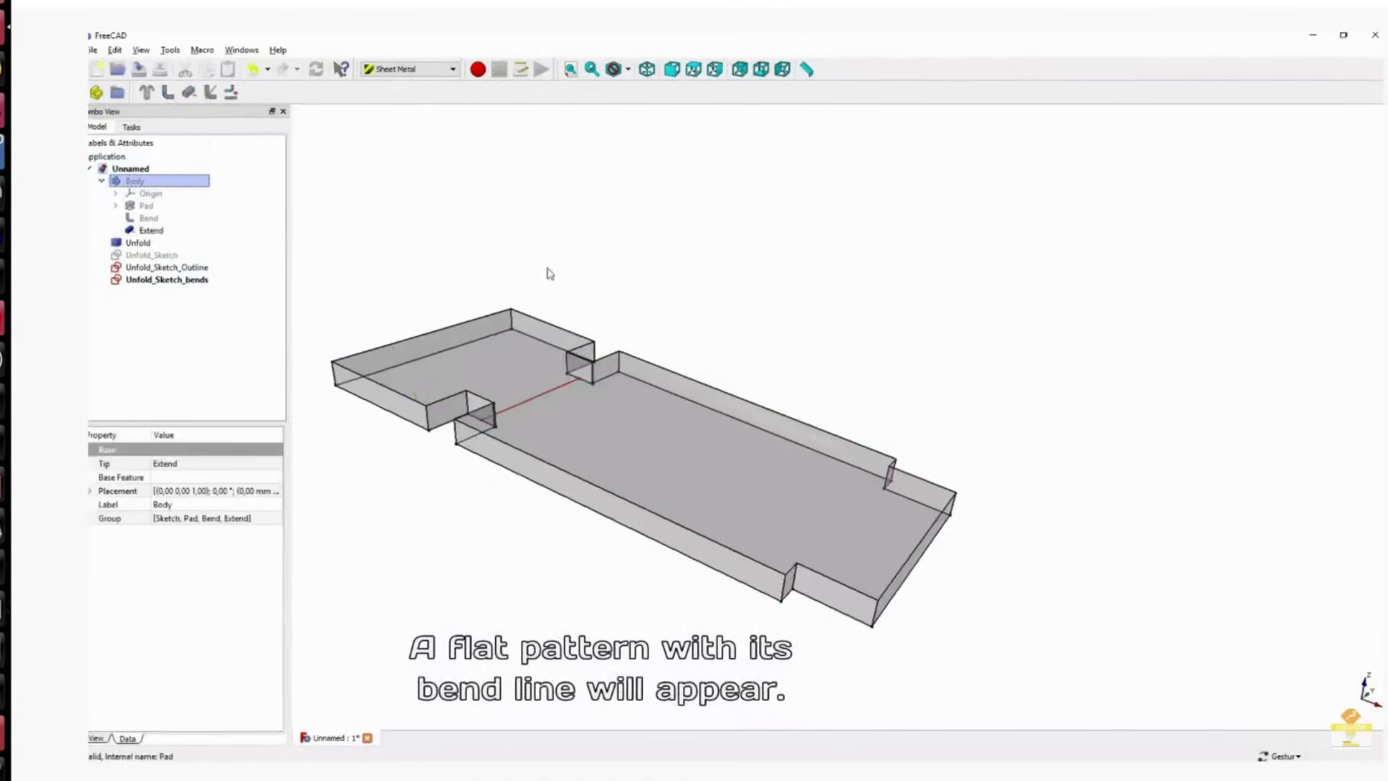
left_click(721, 592)
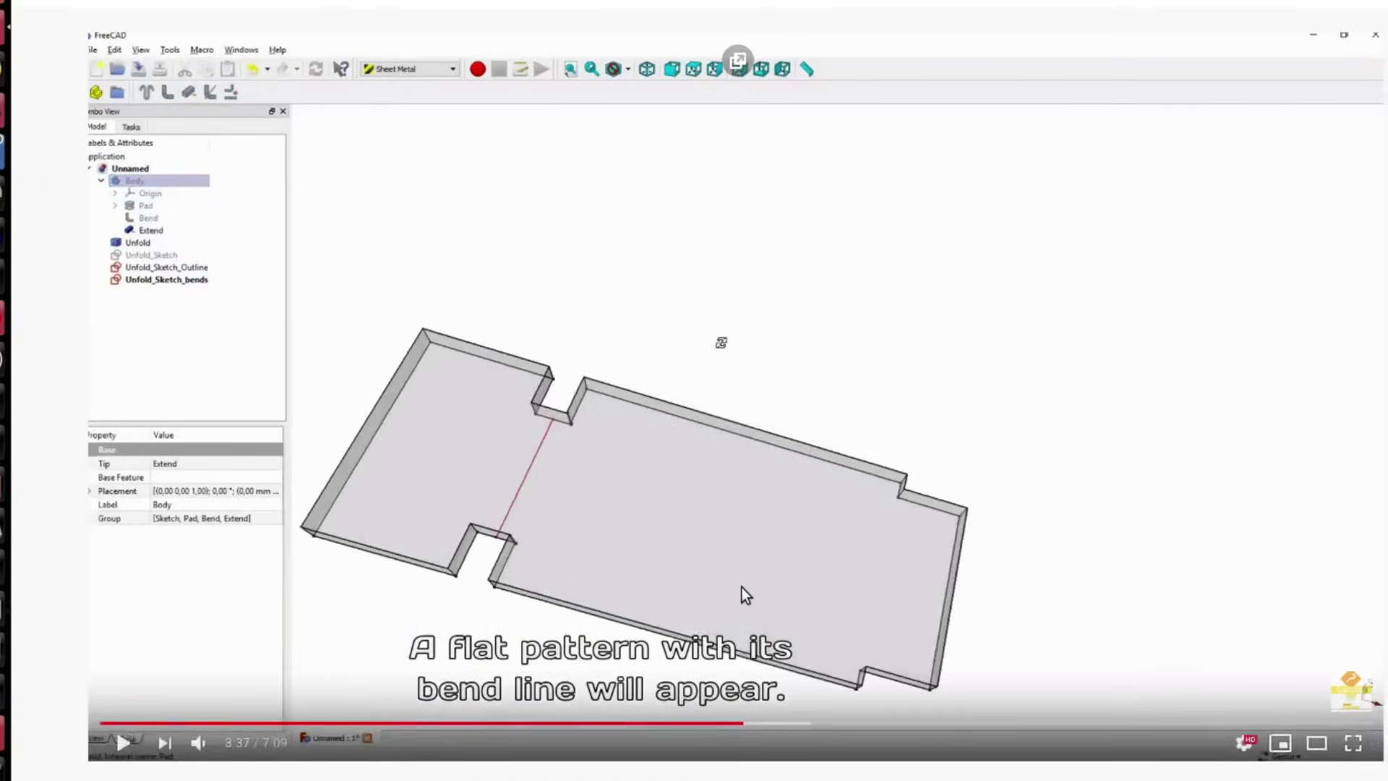